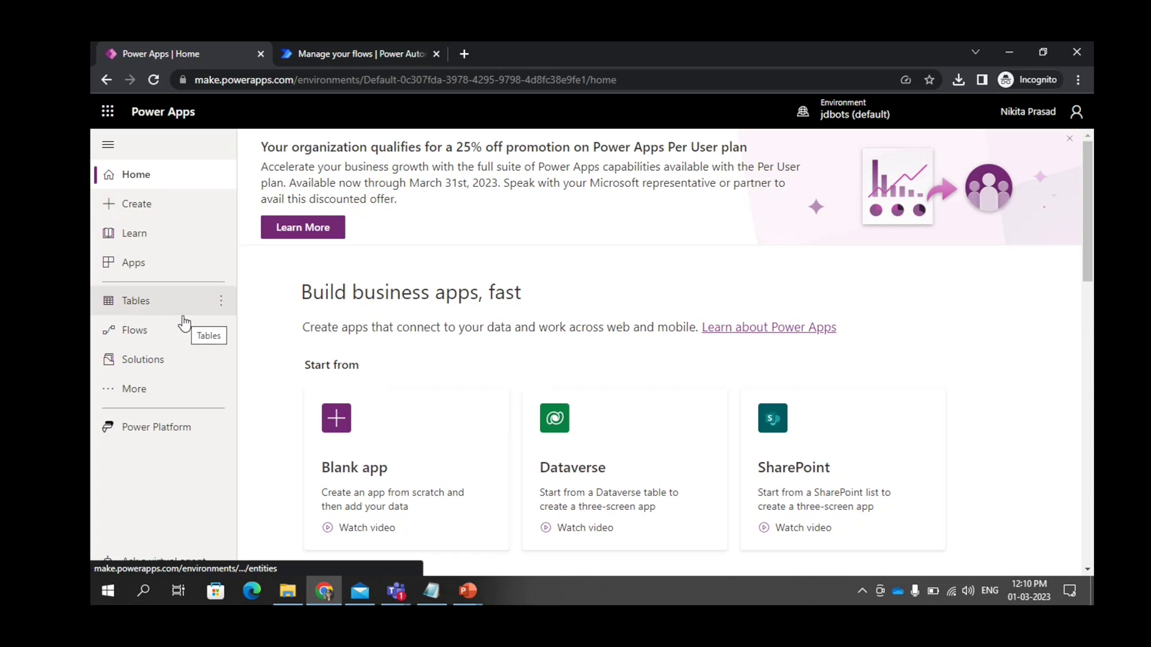
Step: Start creating a blank canvas app from scratch
{"action": "scroll", "coordinate": [461, 413], "scroll_direction": "down", "scroll_amount": 1}
{"action": "left_click", "coordinate": [458, 414]}
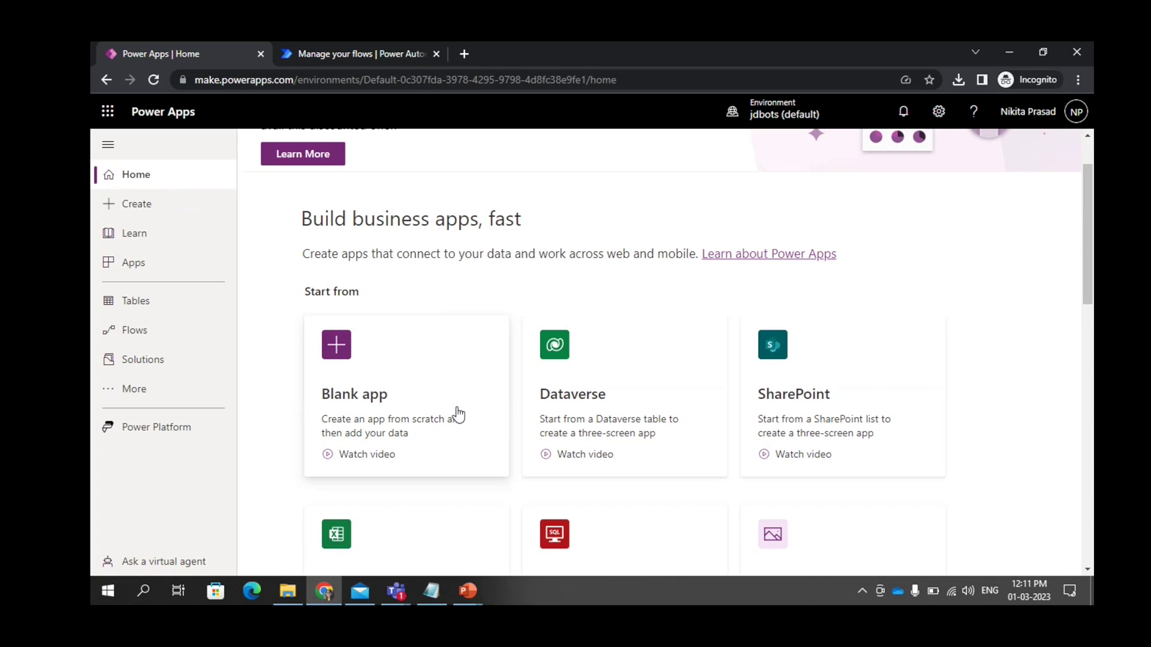
{"action": "left_click", "coordinate": [345, 362]}
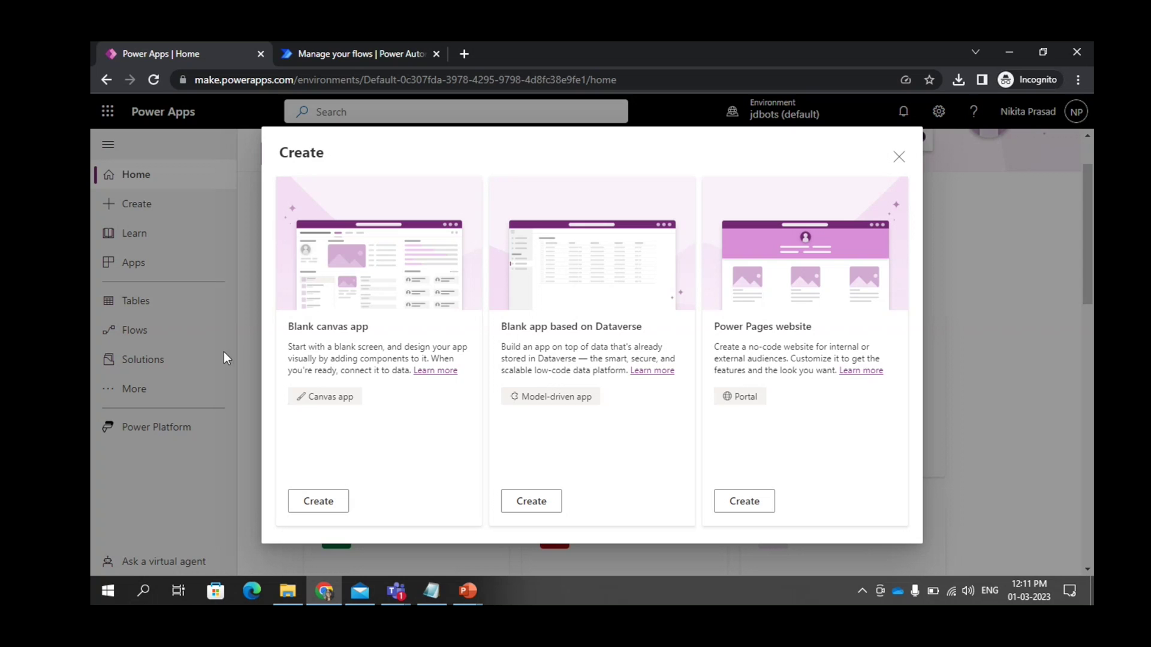
{"action": "left_click", "coordinate": [312, 504]}
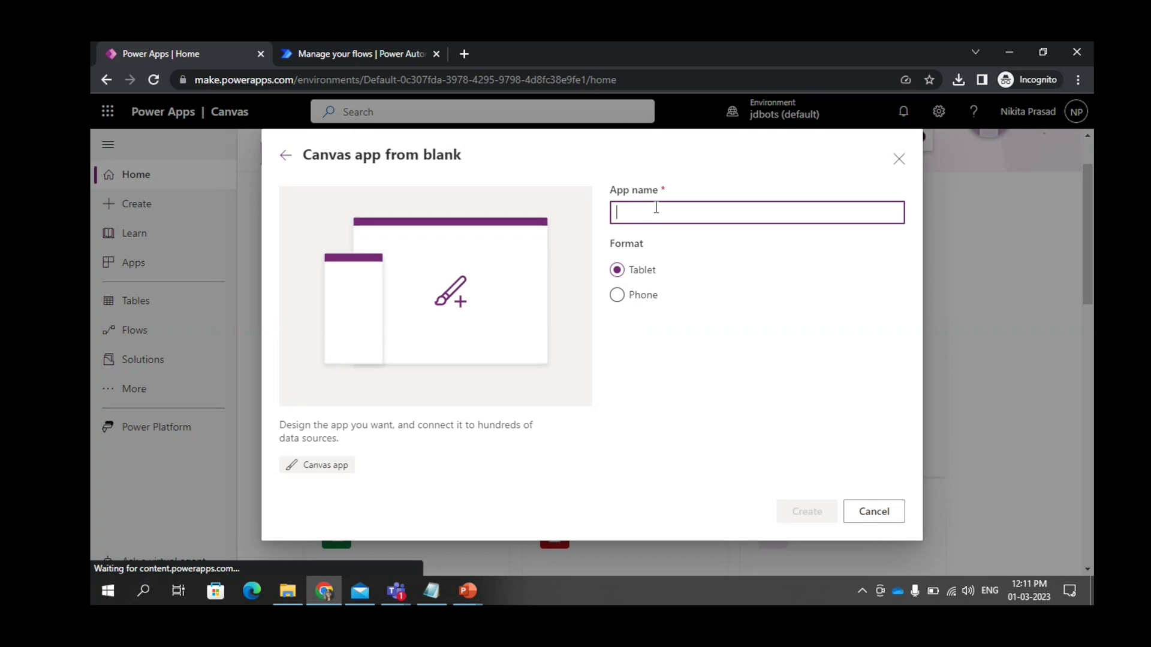
Step: Name the tablet-format canvas app TimeconverterApp, create it, and skip the welcome dialog
{"action": "type", "text": "TGime"}
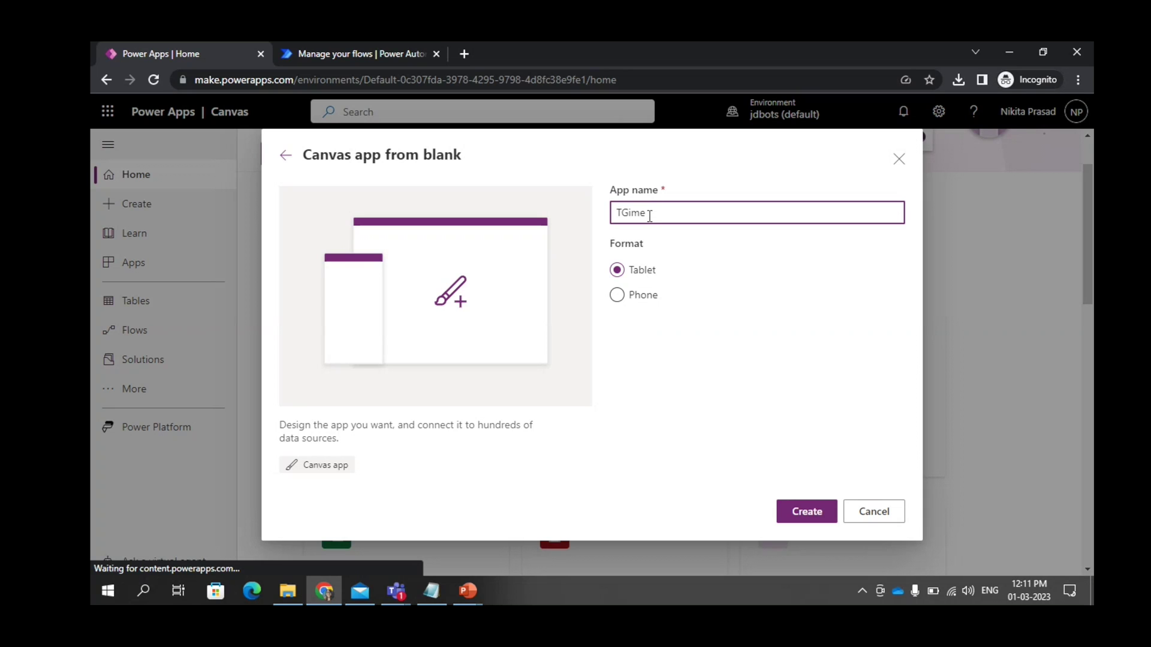
{"action": "key", "text": "BackSpace"}
{"action": "key", "text": "BackSpace"}
{"action": "key", "text": "BackSpace"}
{"action": "key", "text": "BackSpace"}
{"action": "type", "text": "imeconver"}
{"action": "type", "text": "er"}
{"action": "key", "text": "Left"}
{"action": "key", "text": "Left"}
{"action": "type", "text": "t"}
{"action": "key", "text": "Right"}
{"action": "key", "text": "Right"}
{"action": "type", "text": "App"}
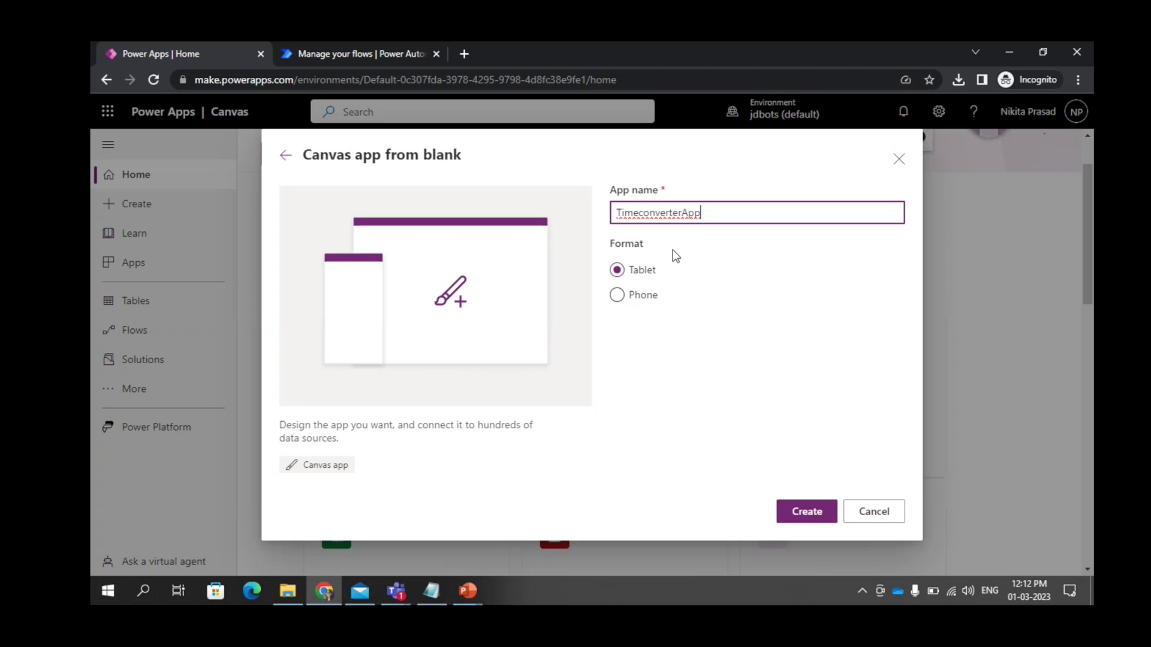
{"action": "left_click", "coordinate": [807, 519]}
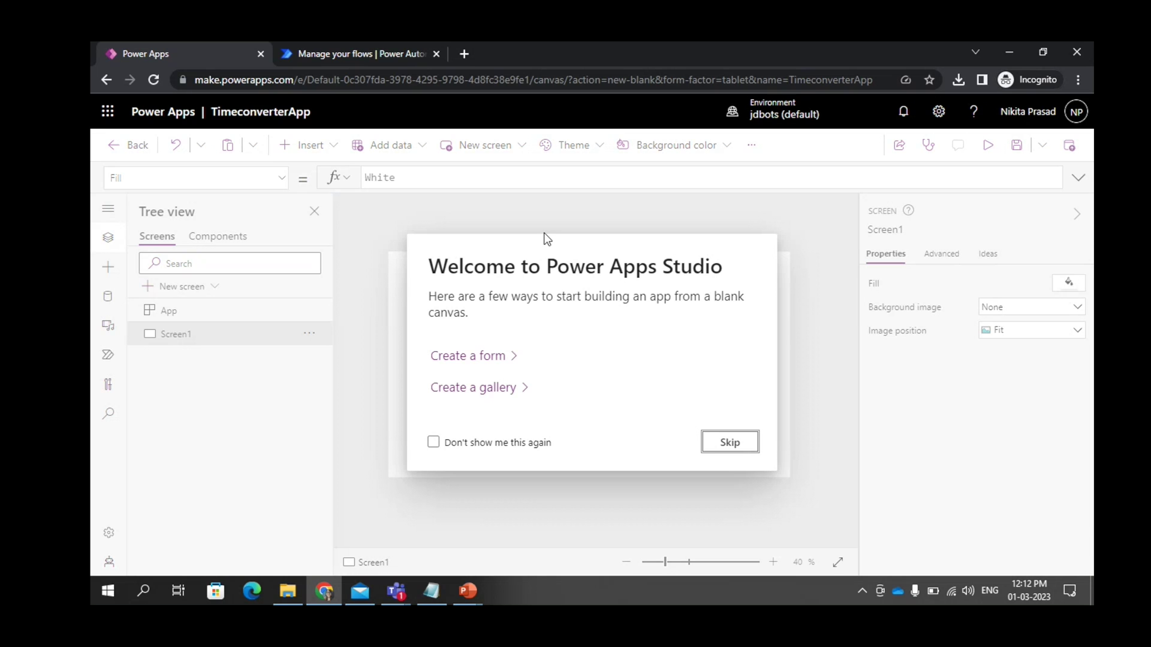
{"action": "left_click", "coordinate": [726, 447]}
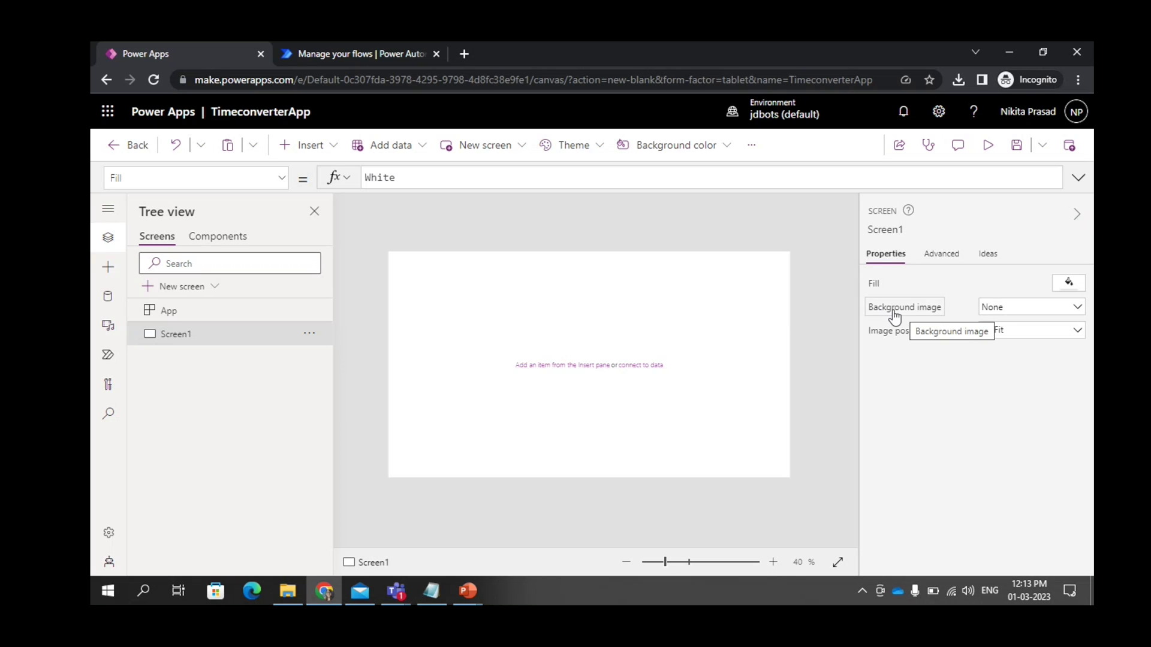
{"action": "left_click", "coordinate": [942, 255]}
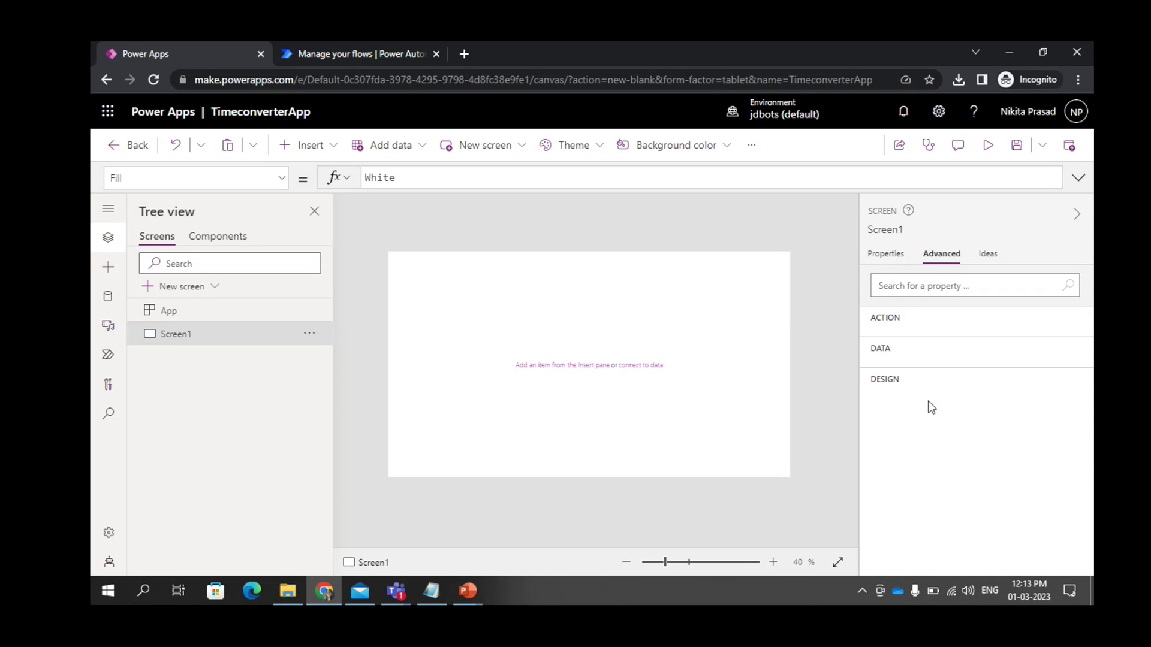
{"action": "left_click", "coordinate": [881, 253]}
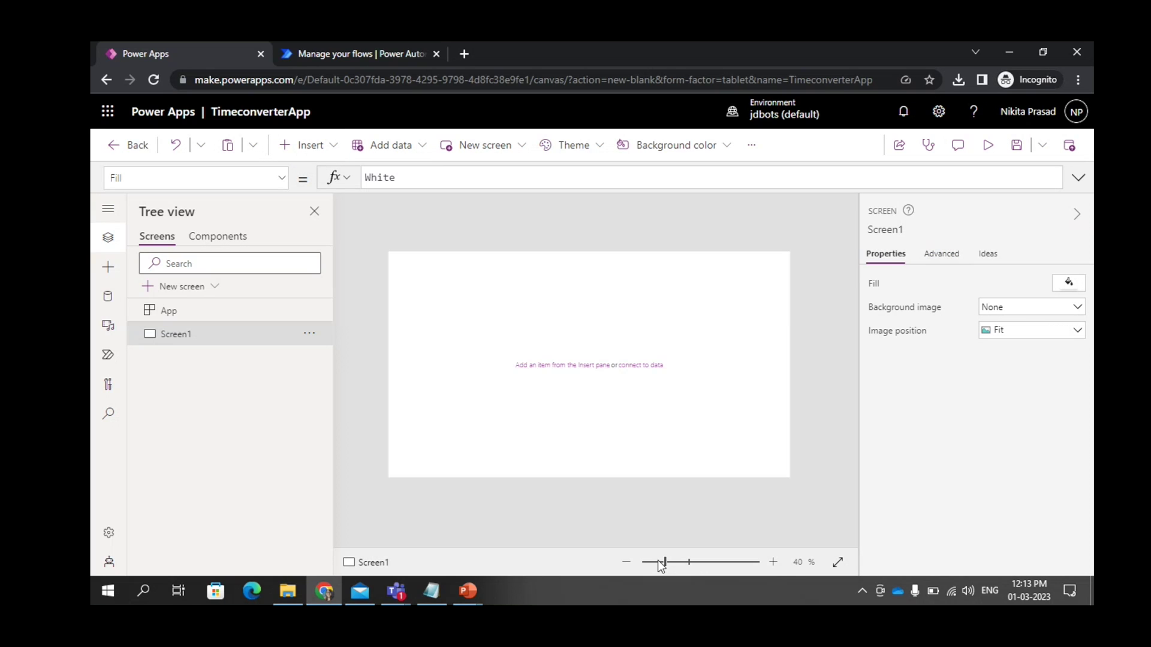
Step: Insert a text label on Screen1 and move it to the top center of the canvas, at about X 570, Y 6
{"action": "left_click", "coordinate": [327, 157]}
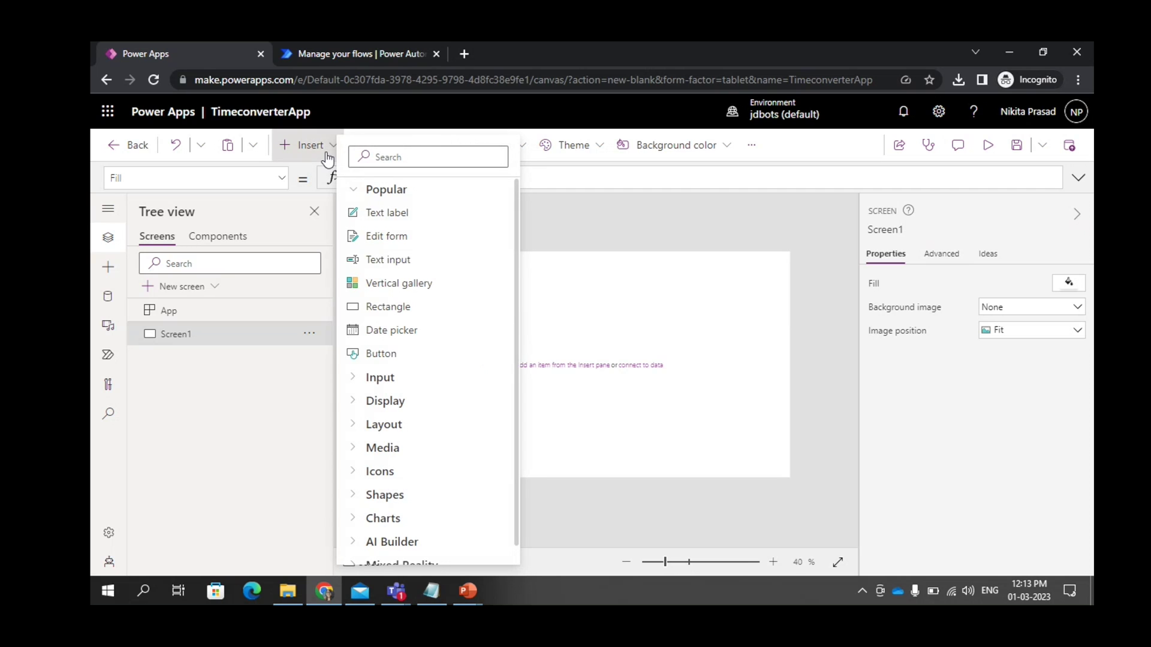
{"action": "left_click", "coordinate": [407, 220]}
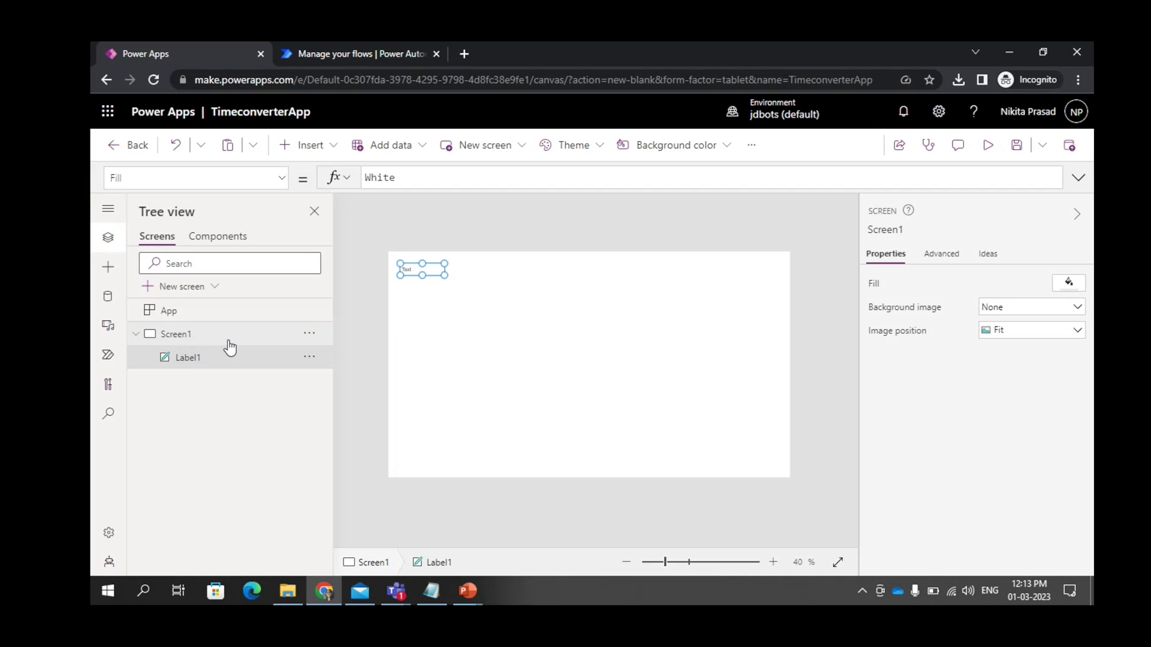
{"action": "left_click", "coordinate": [425, 269]}
{"action": "left_click_drag", "start_coordinate": [407, 270], "coordinate": [566, 253]}
Step: Set the label's text to "Time Converter"
{"action": "left_click", "coordinate": [394, 177]}
{"action": "key", "text": "BackSpace"}
{"action": "key", "text": "BackSpace"}
{"action": "key", "text": "BackSpace"}
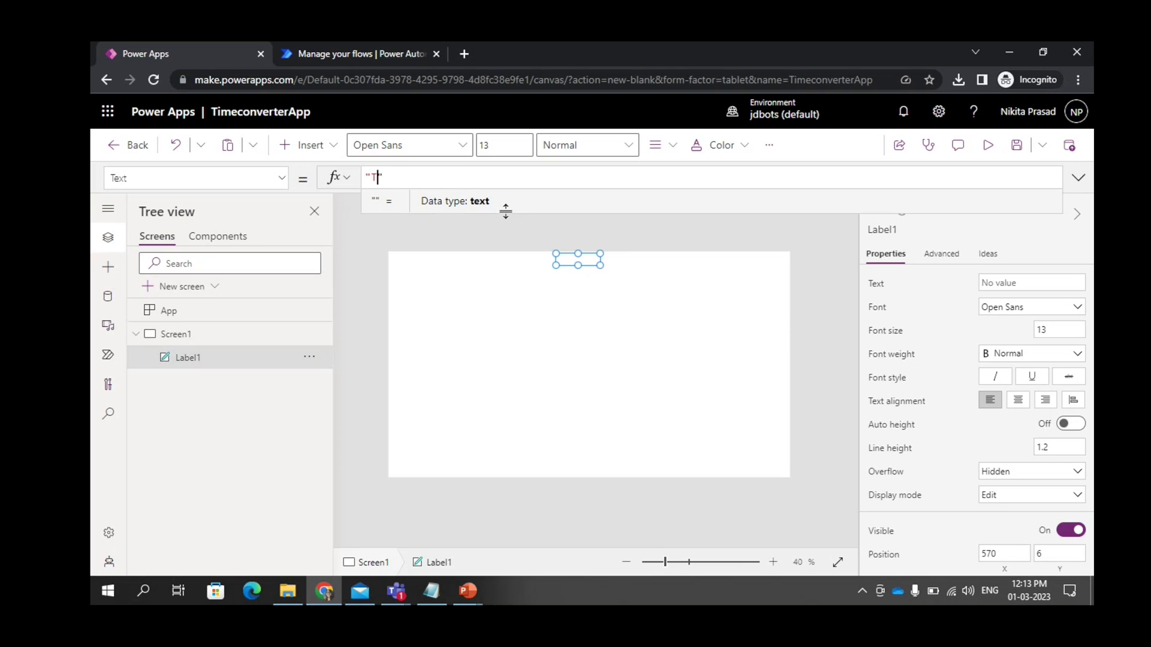
{"action": "type", "text": "ime Converter"}
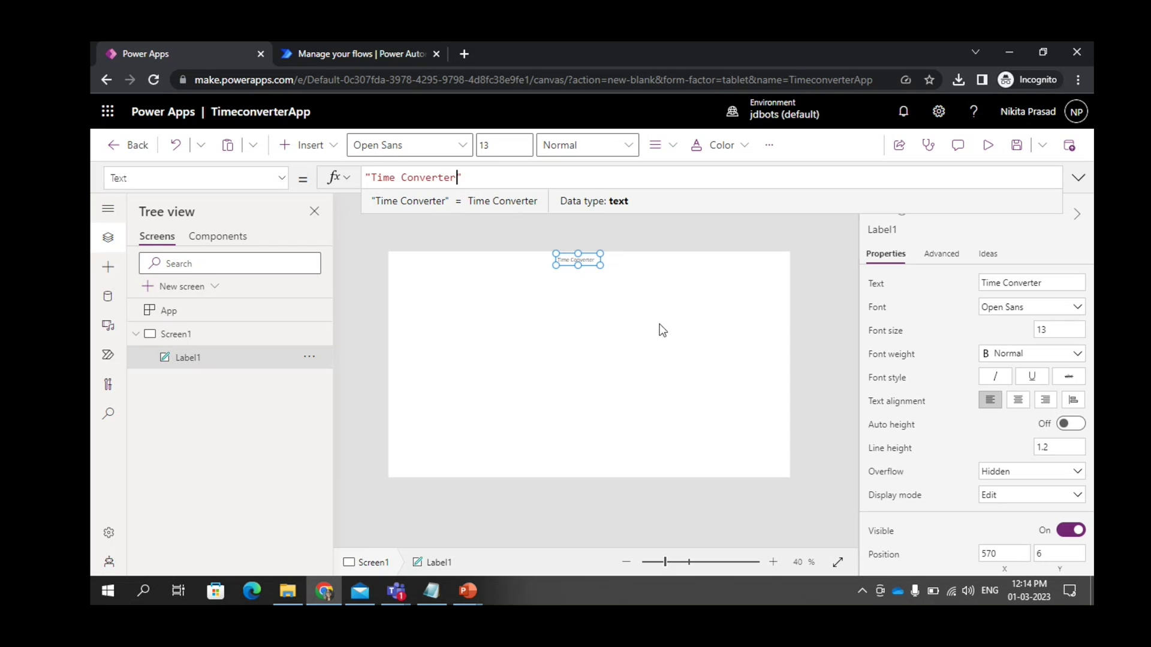
Step: Widen the Time Converter label to about 220 and center-align its text
{"action": "left_click_drag", "start_coordinate": [603, 265], "coordinate": [620, 265]}
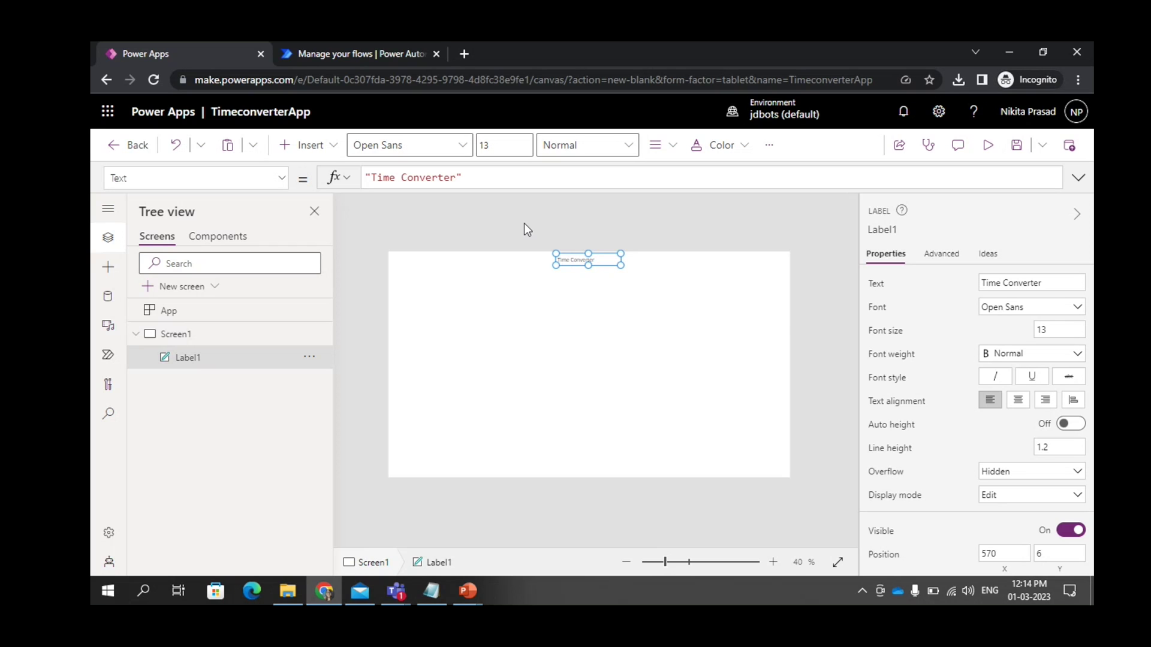
{"action": "left_click", "coordinate": [668, 148]}
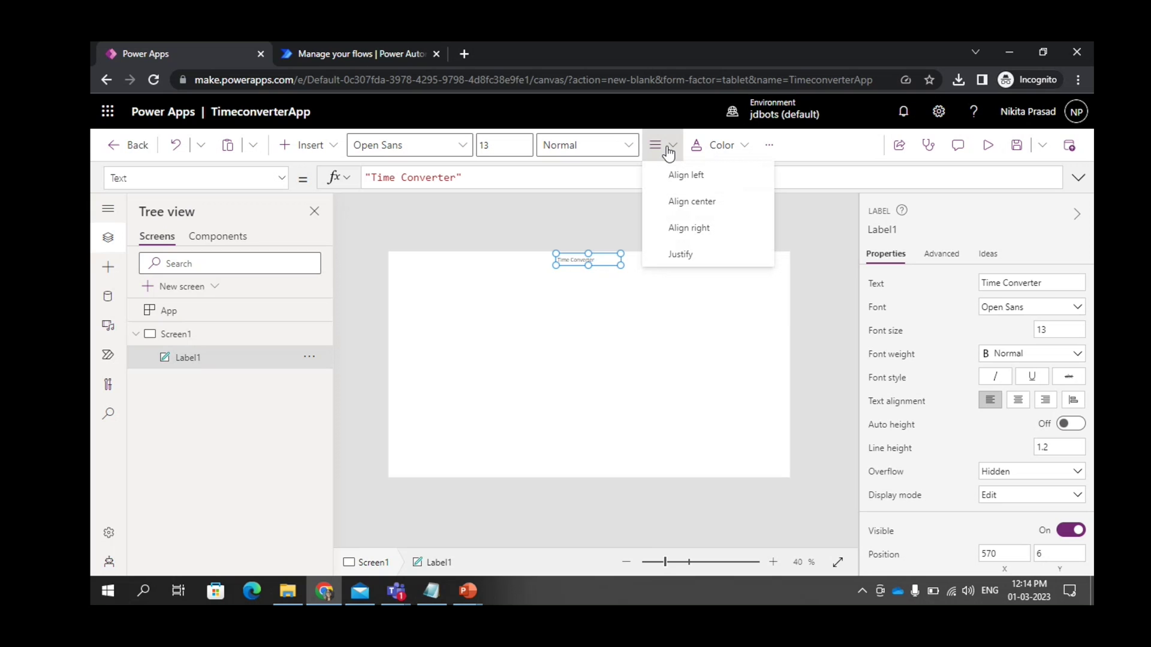
{"action": "left_click", "coordinate": [683, 202]}
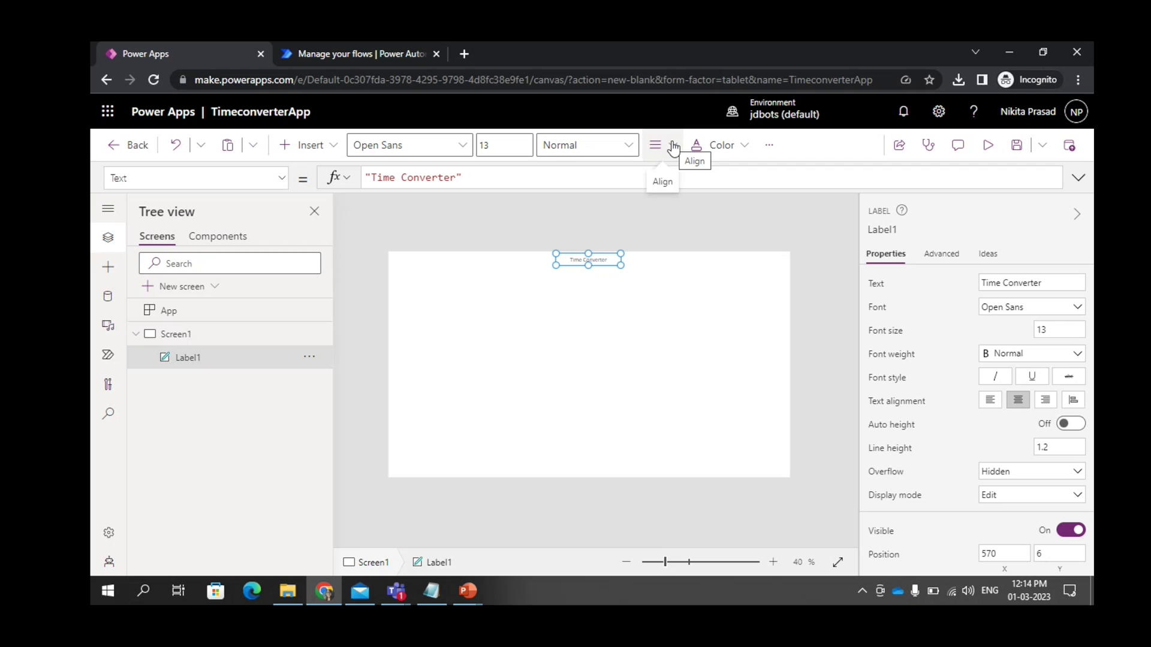
Step: Set the Time Converter label's font size to 20
{"action": "left_click", "coordinate": [1057, 328]}
{"action": "key", "text": "BackSpace"}
{"action": "type", "text": "58"}
{"action": "key", "text": "BackSpace"}
{"action": "key", "text": "BackSpace"}
{"action": "key", "text": "BackSpace"}
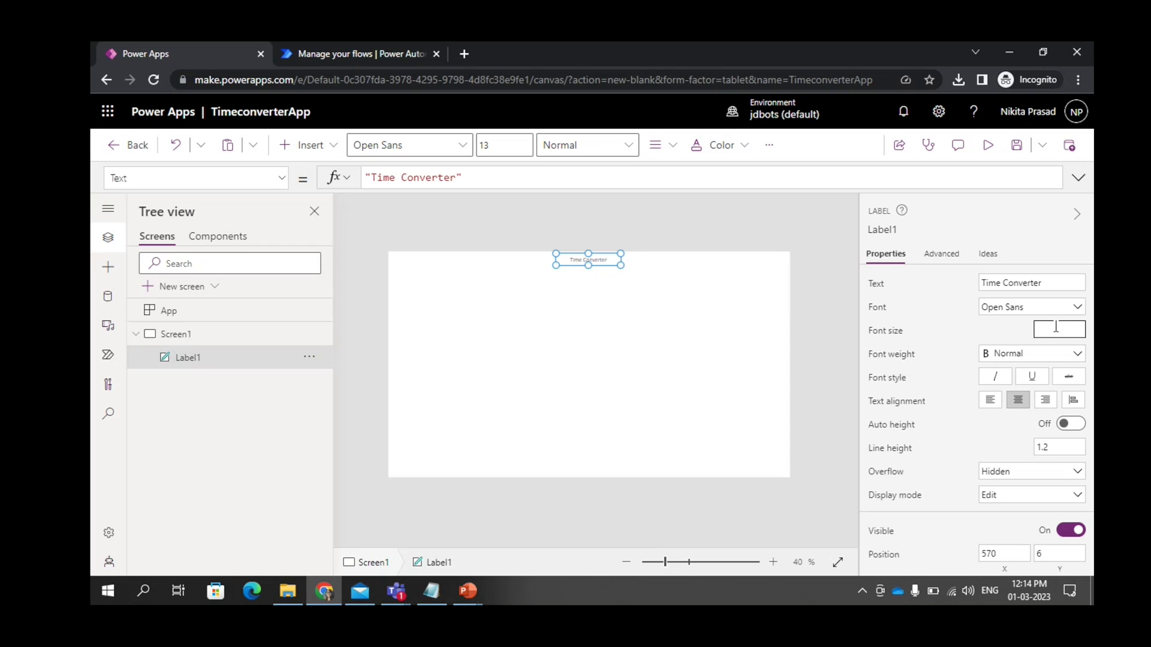
{"action": "type", "text": "20"}
Step: Change the Time Converter label's text color to a dark blue theme color
{"action": "scroll", "coordinate": [1042, 480], "scroll_direction": "down", "scroll_amount": 1}
{"action": "scroll", "coordinate": [1042, 481], "scroll_direction": "down", "scroll_amount": 3}
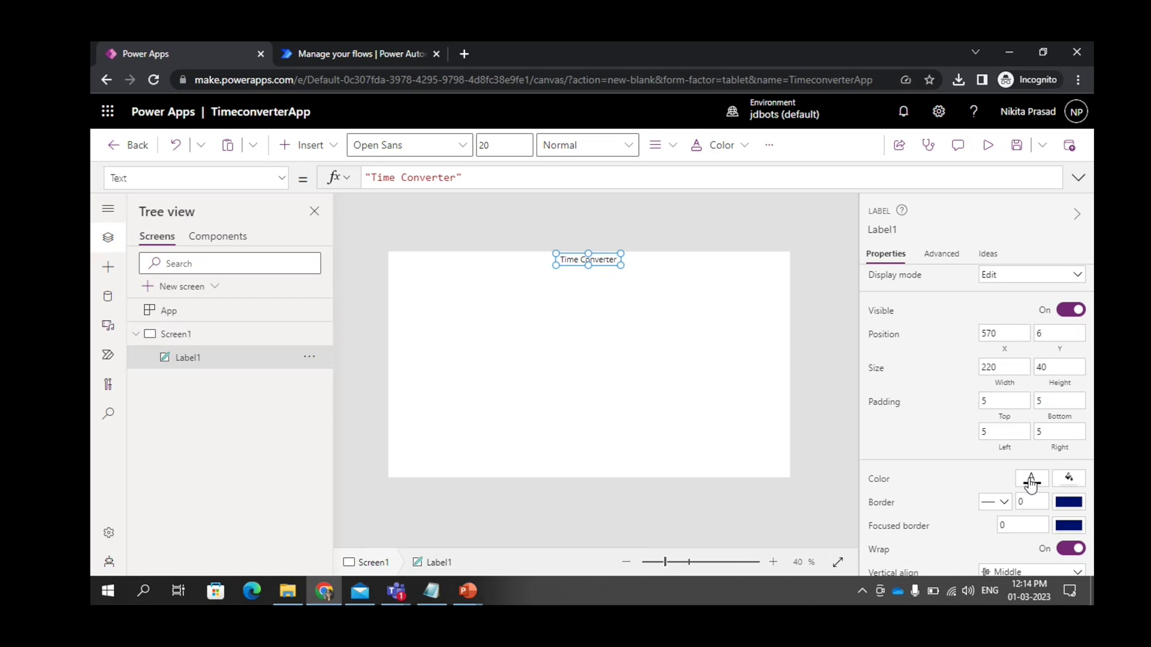
{"action": "left_click", "coordinate": [1031, 480]}
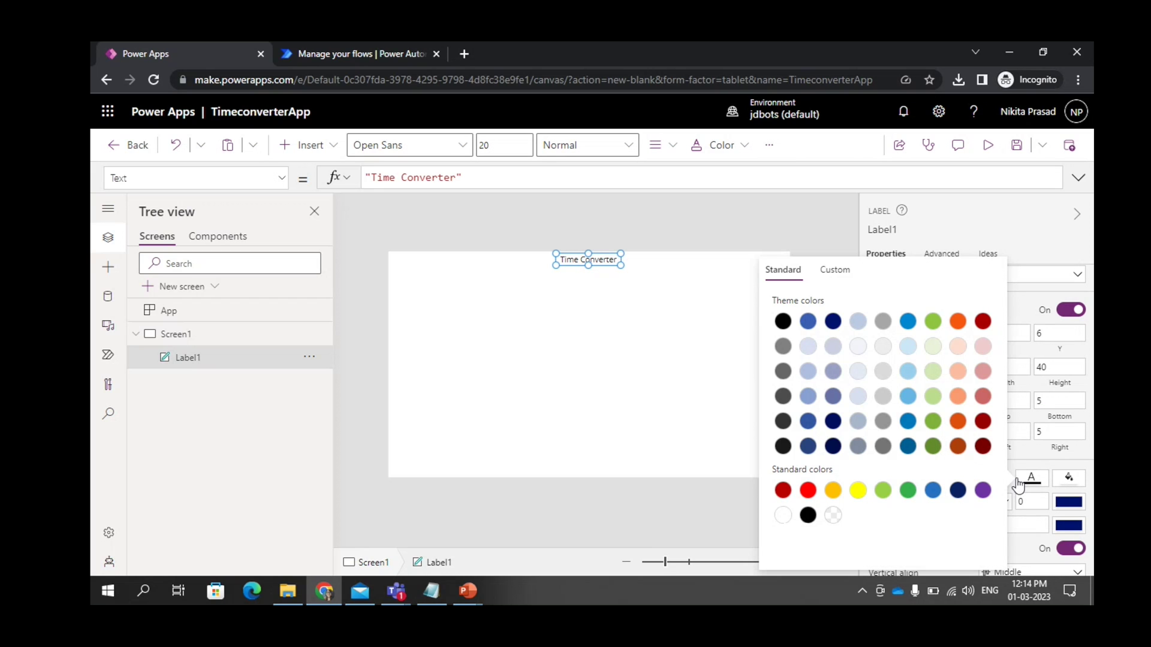
{"action": "left_click", "coordinate": [809, 422]}
{"action": "left_click", "coordinate": [630, 339]}
Step: Set the Time Converter label's font weight to Bold
{"action": "left_click", "coordinate": [589, 264]}
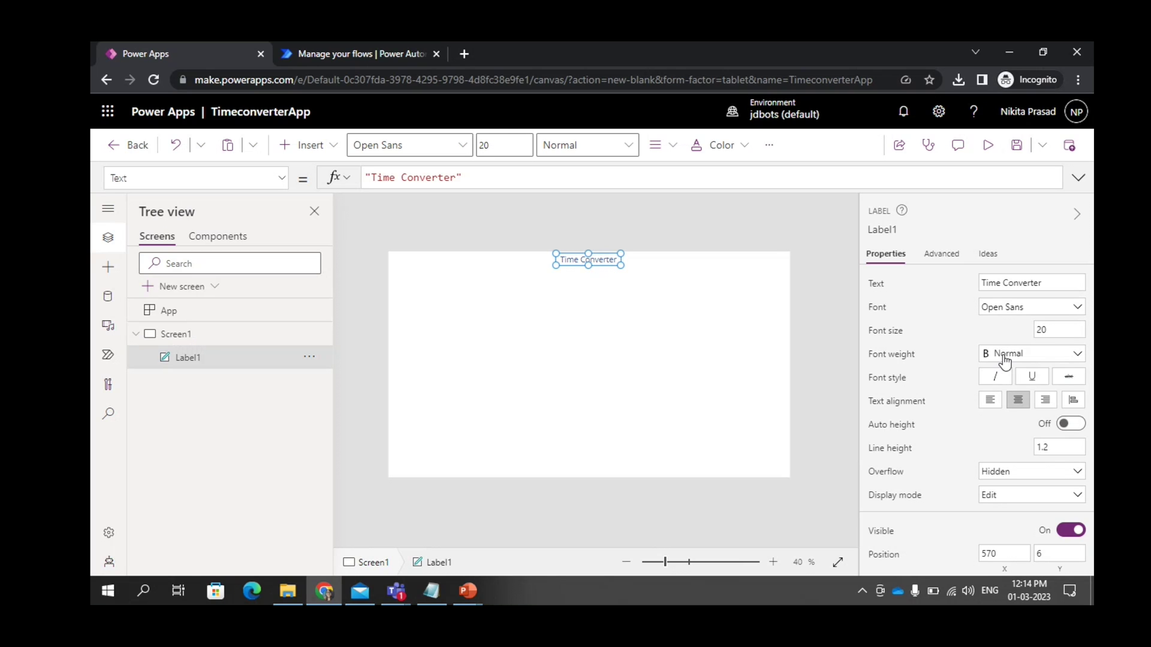
{"action": "left_click", "coordinate": [1000, 354]}
{"action": "left_click", "coordinate": [999, 376]}
{"action": "left_click", "coordinate": [558, 312]}
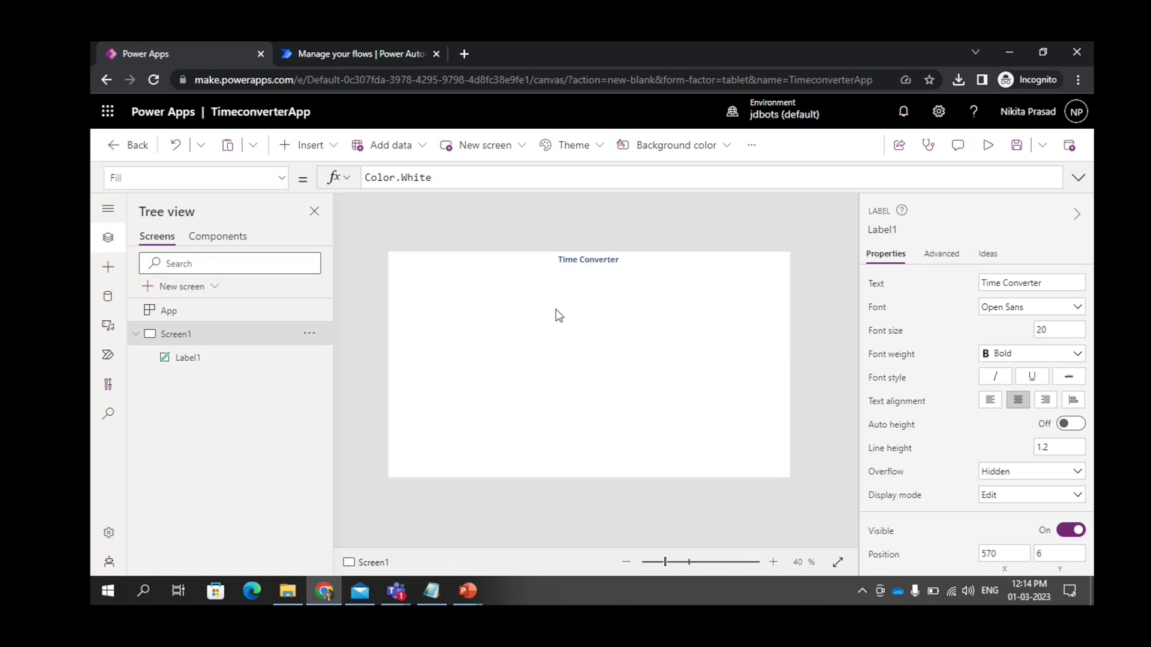
Step: Enlarge the Time Converter label slightly in width and height from its lower corner
{"action": "left_click", "coordinate": [587, 258]}
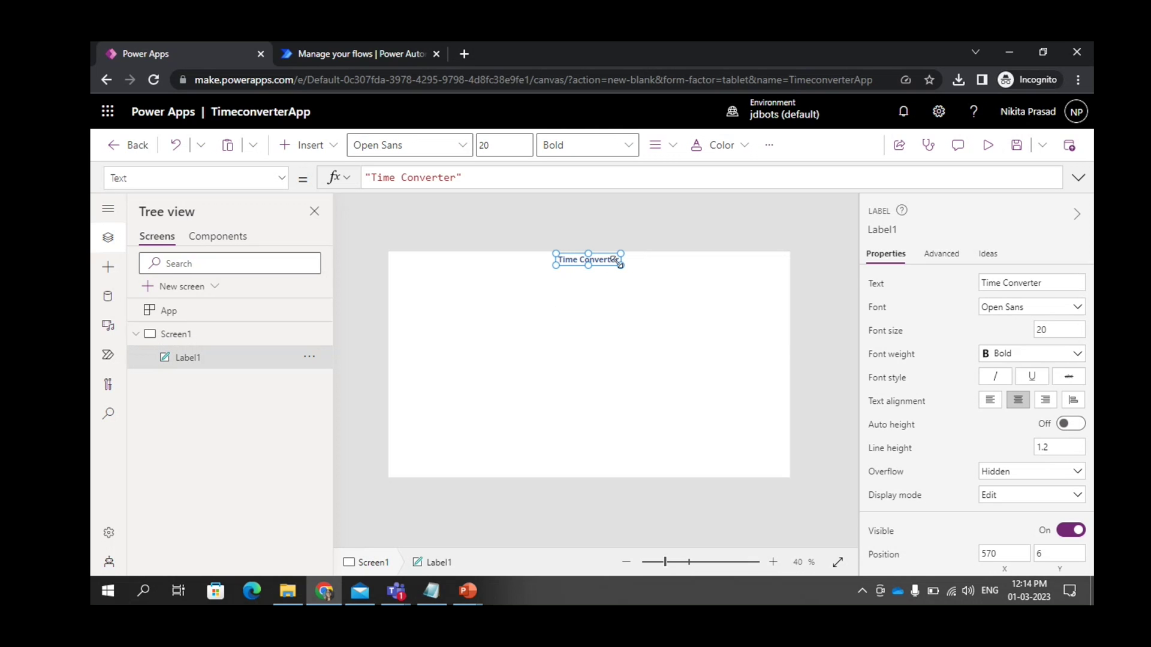
{"action": "left_click_drag", "start_coordinate": [621, 266], "coordinate": [644, 270]}
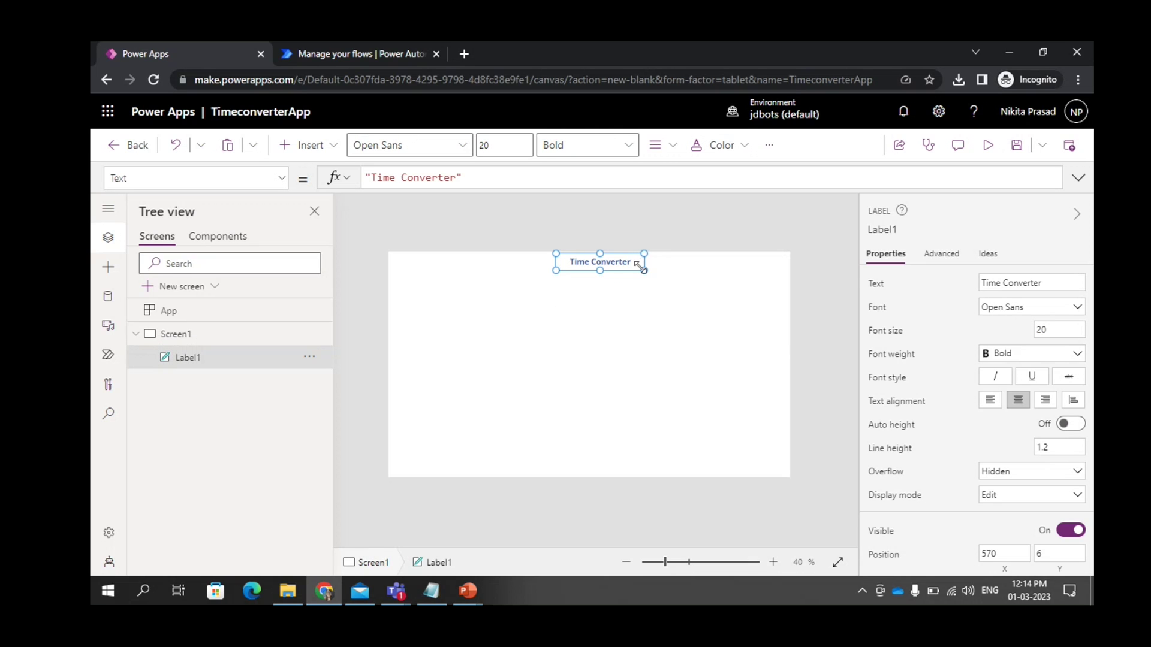
{"action": "left_click", "coordinate": [570, 279]}
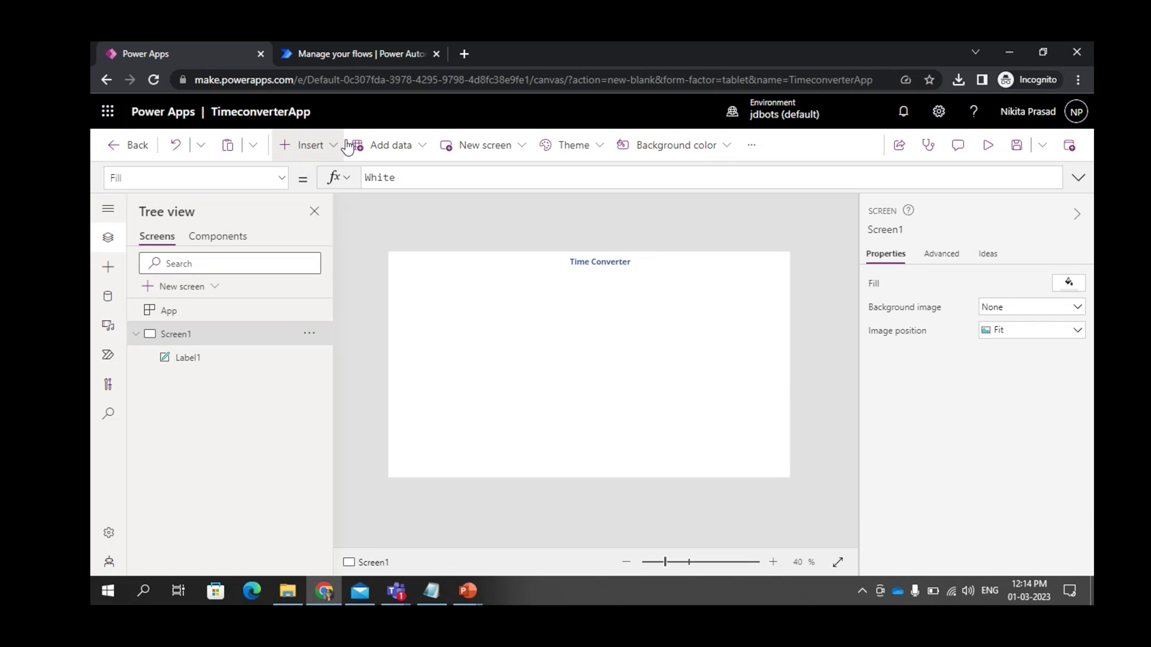
Step: Insert a date picker sized about 195 by 35 and place it below the heading near the canvas's left edge, at about X 28, Y 176
{"action": "left_click", "coordinate": [328, 147]}
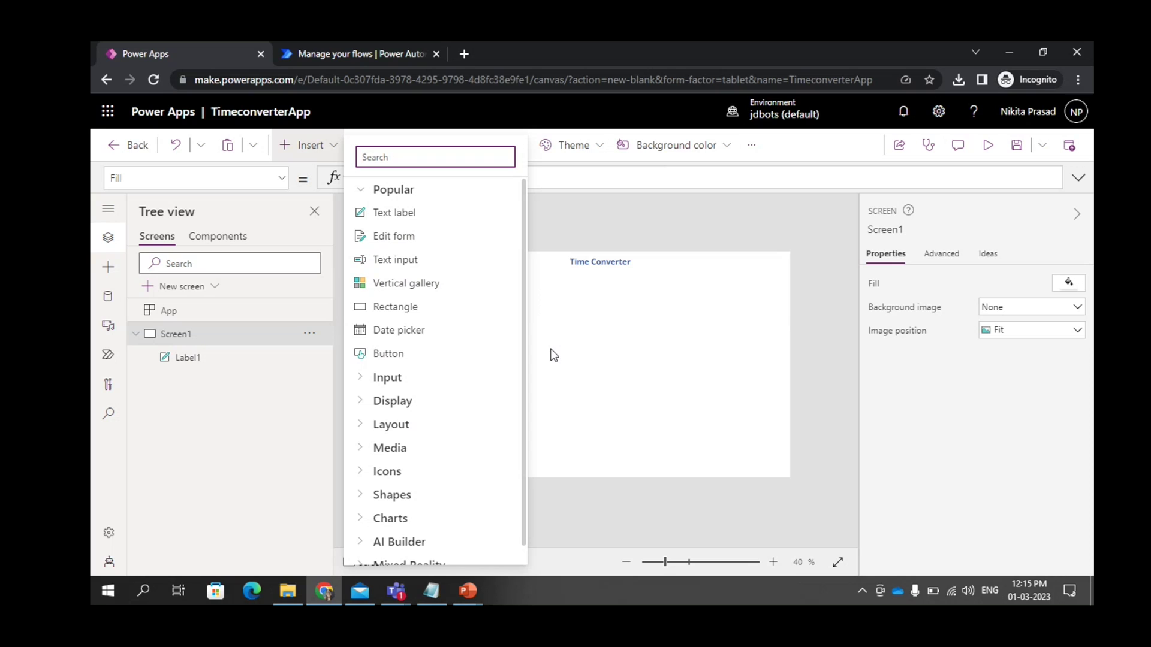
{"action": "left_click", "coordinate": [412, 338]}
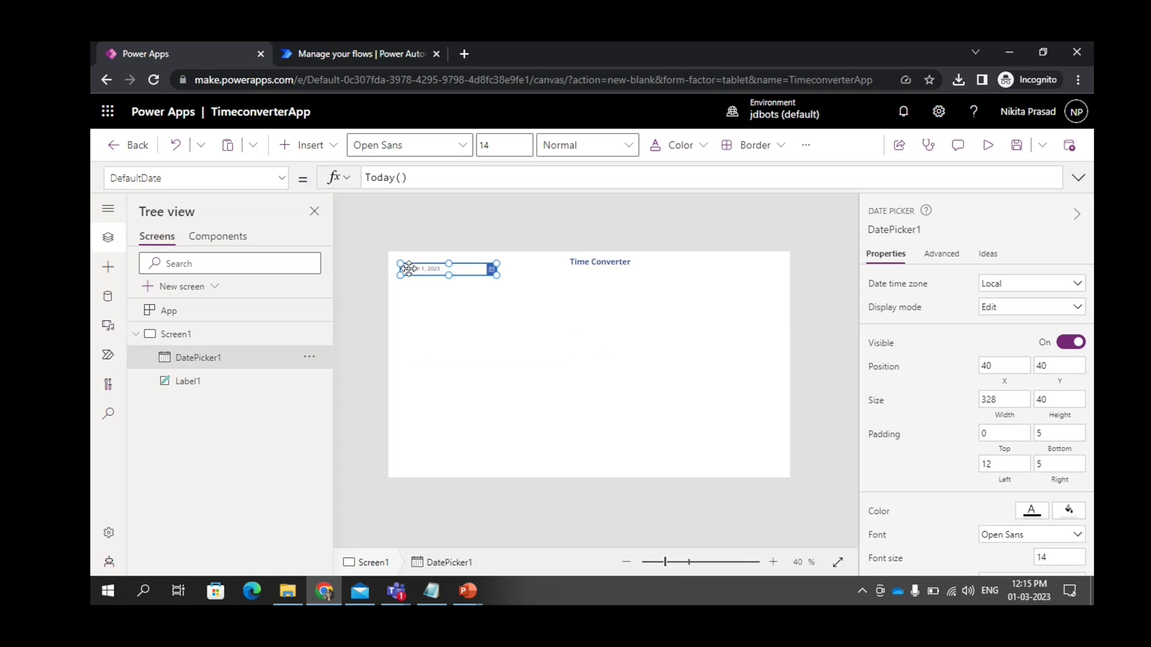
{"action": "left_click_drag", "start_coordinate": [429, 269], "coordinate": [457, 311]}
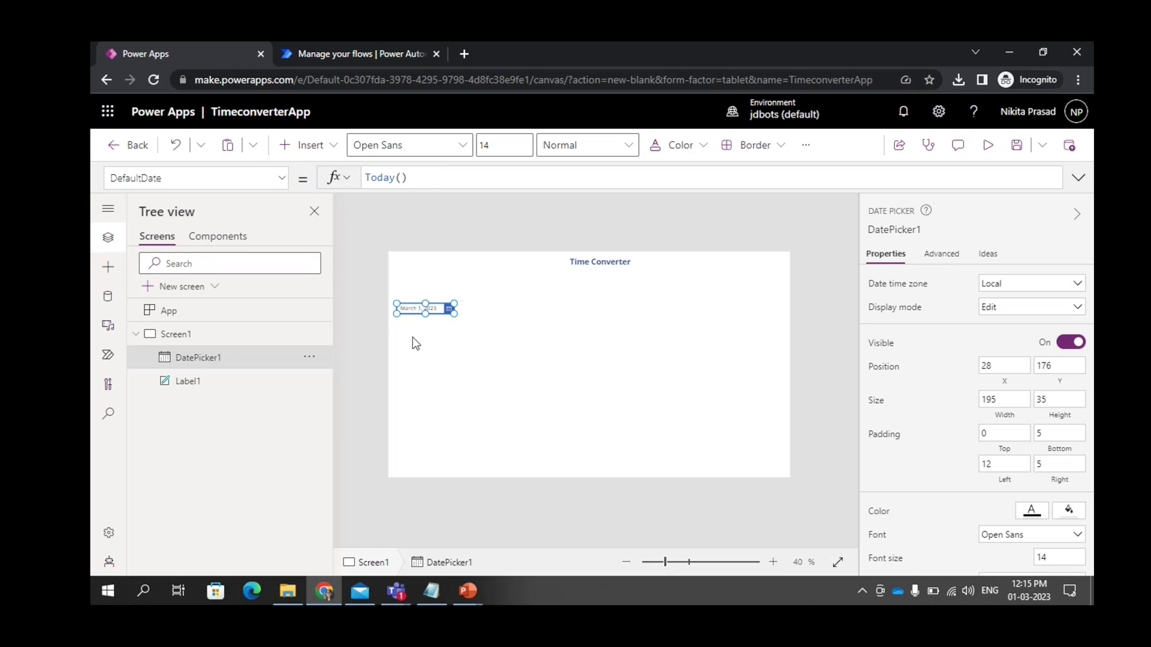
{"action": "left_click", "coordinate": [421, 179]}
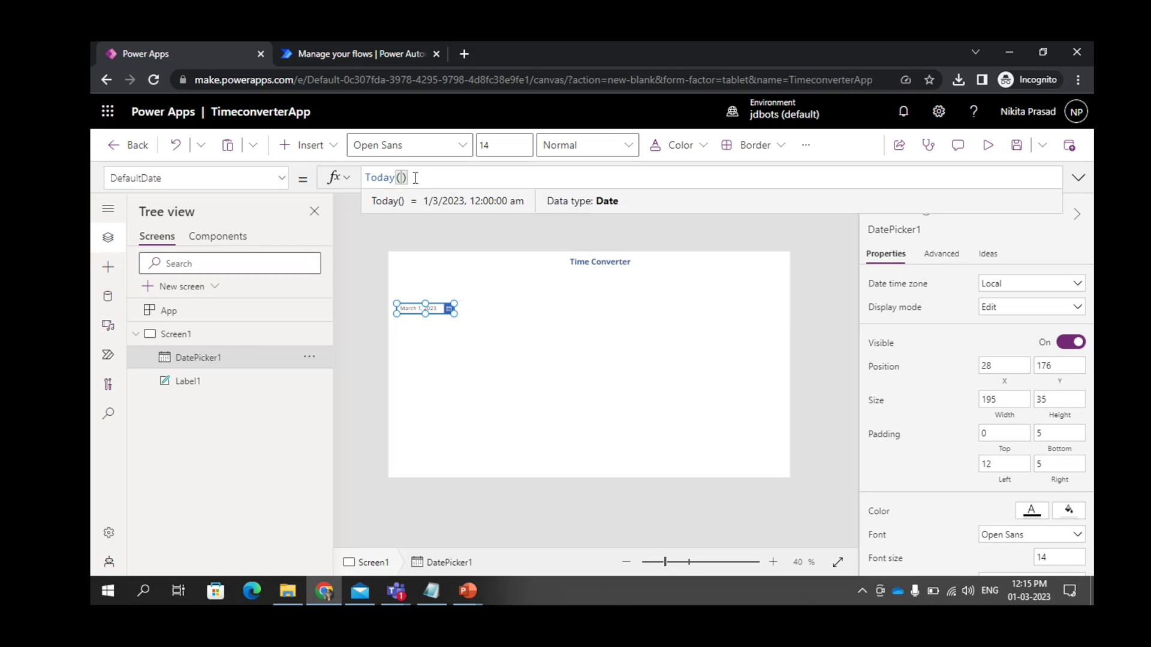
{"action": "left_click", "coordinate": [475, 326]}
{"action": "left_click", "coordinate": [445, 311]}
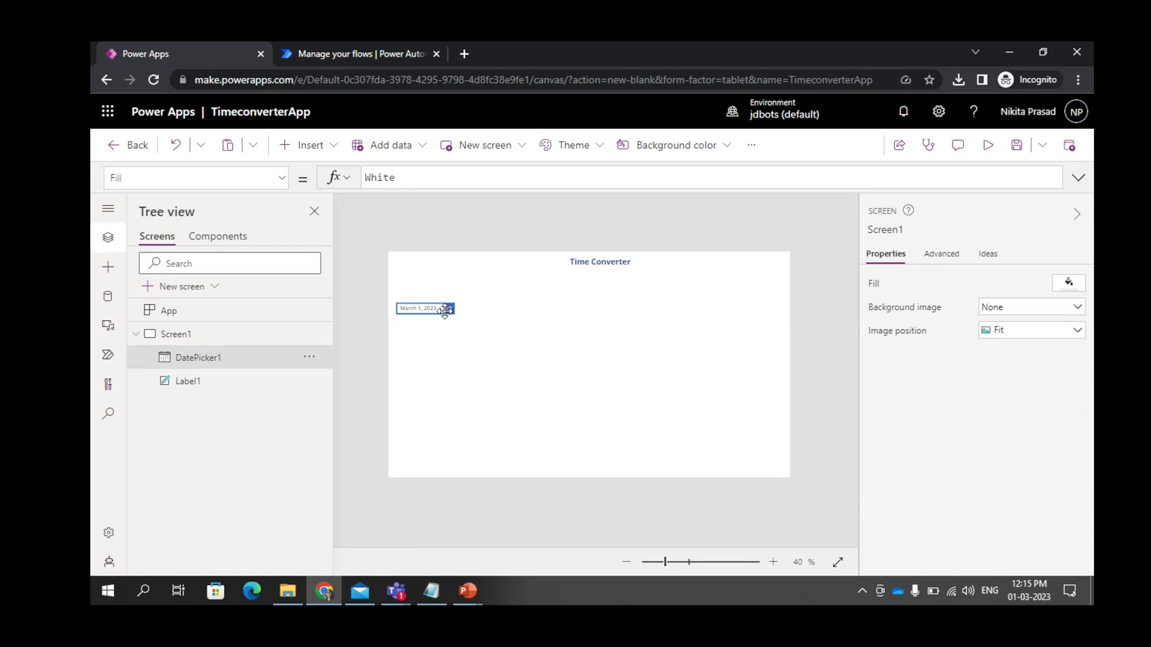
{"action": "left_click", "coordinate": [477, 315]}
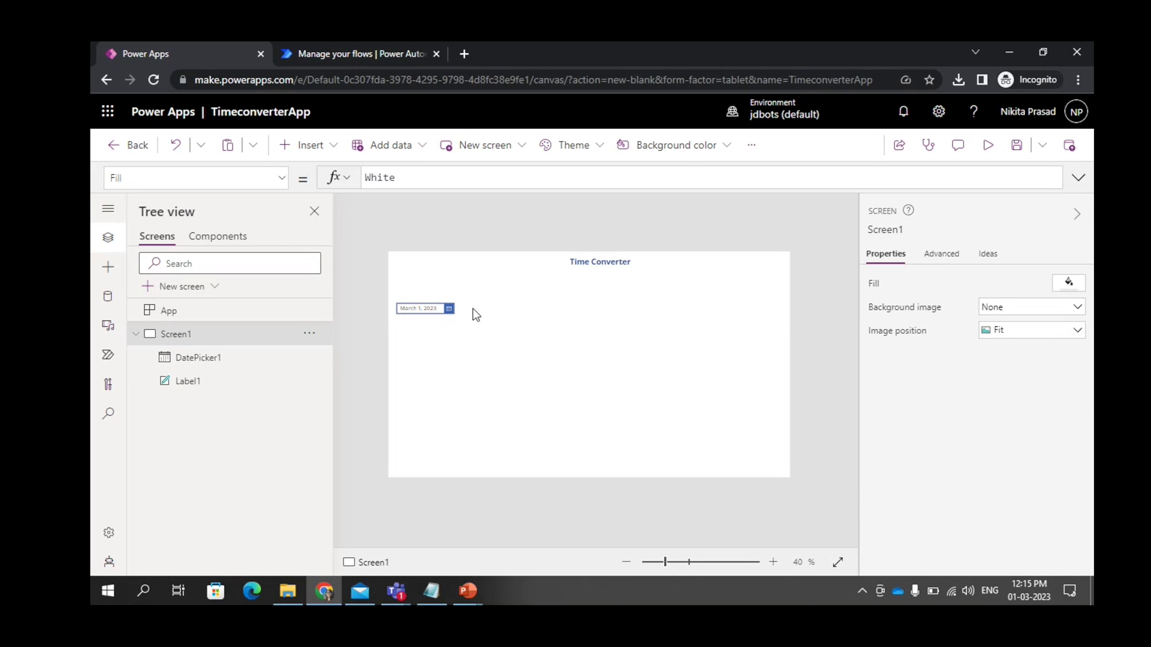
Step: Insert a drop down and place it just right of the date picker, at about X 242, Y 171
{"action": "left_click", "coordinate": [312, 145]}
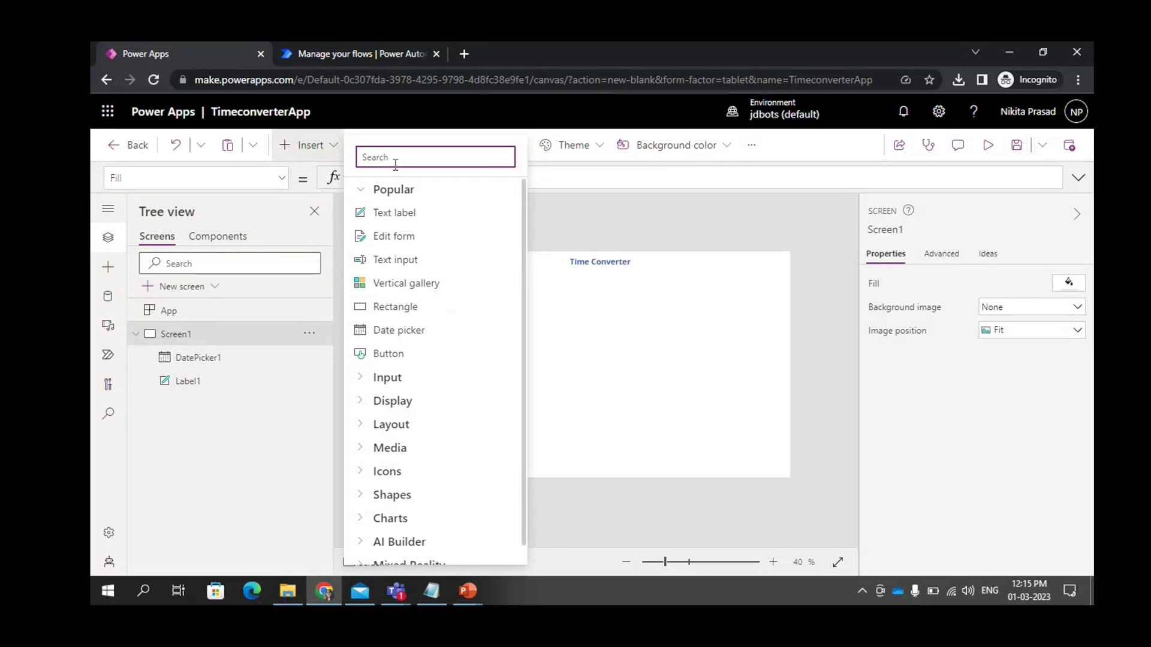
{"action": "type", "text": "dr"}
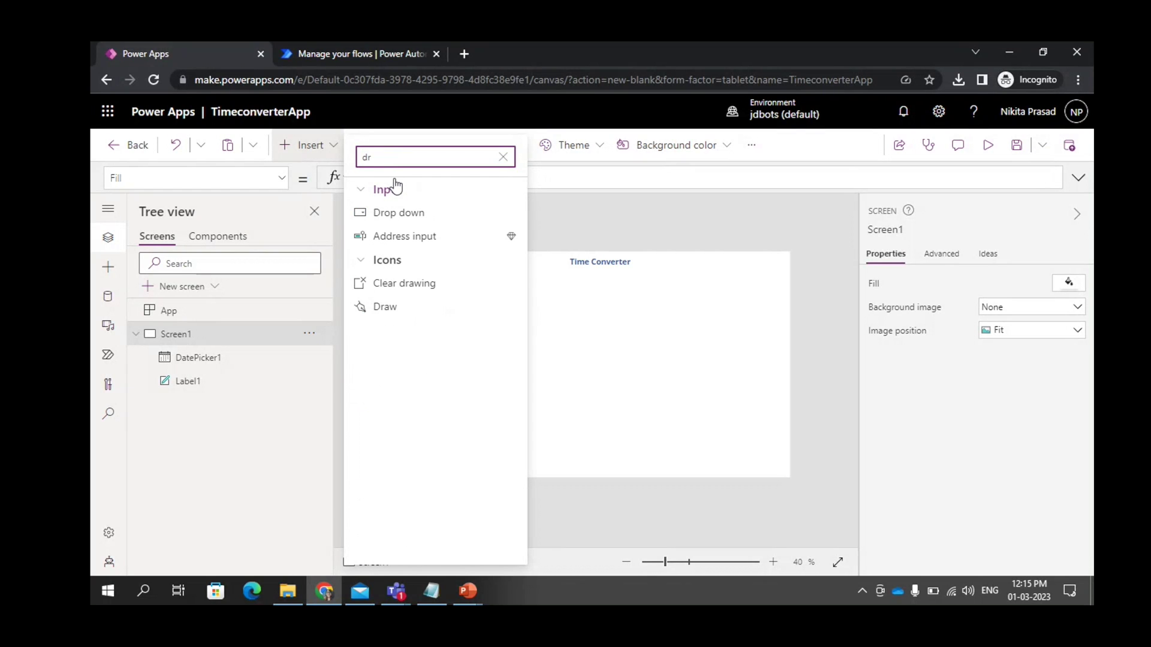
{"action": "left_click", "coordinate": [379, 213]}
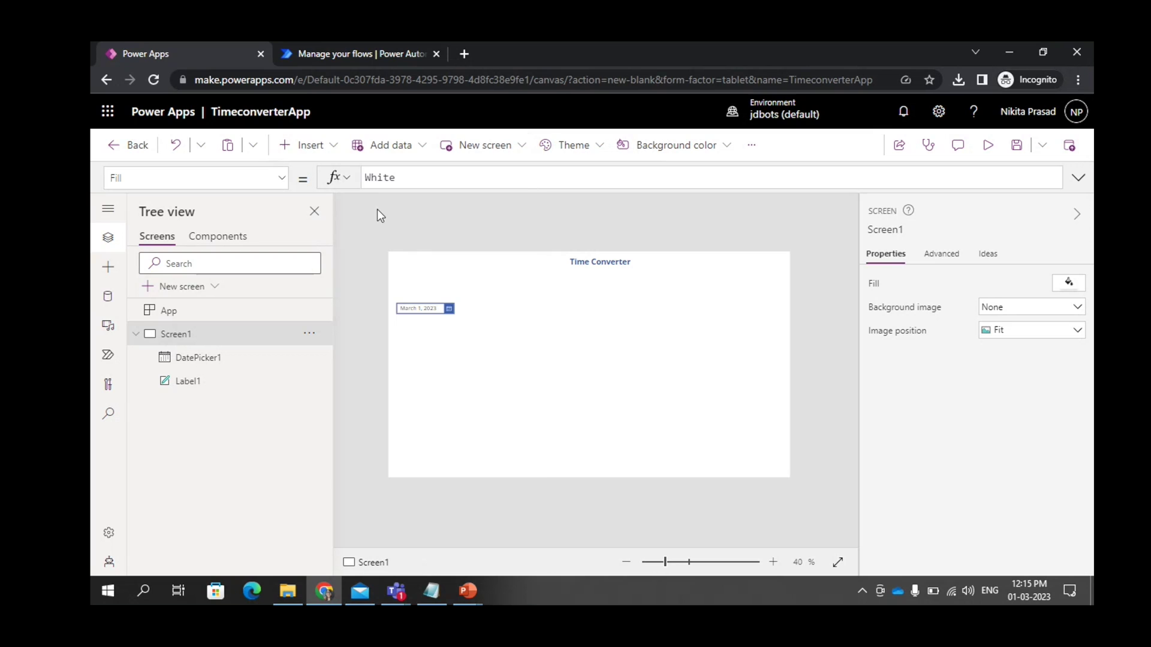
{"action": "left_click", "coordinate": [411, 312]}
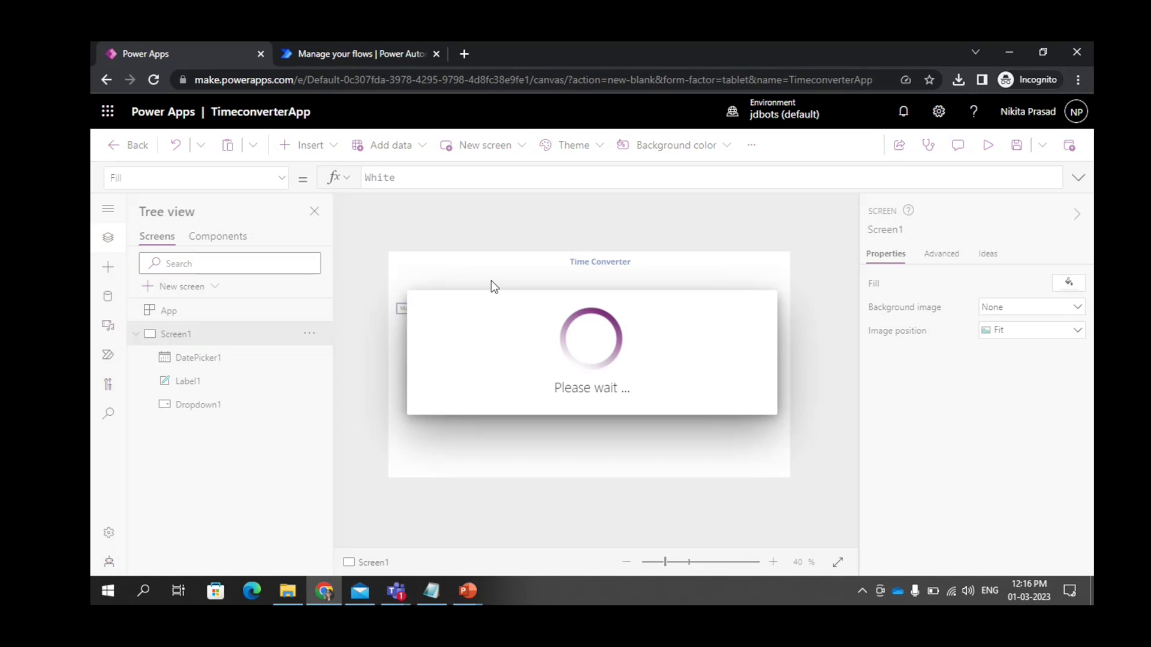
{"action": "left_click_drag", "start_coordinate": [429, 265], "coordinate": [483, 307]}
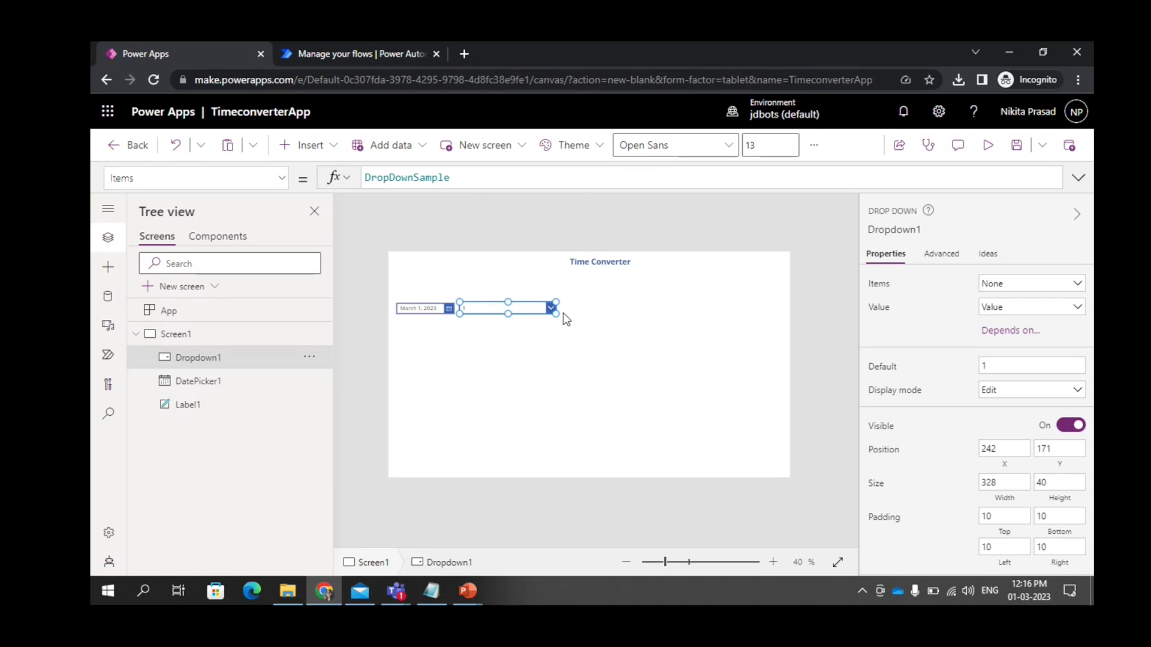
Step: Narrow the drop down to a width of about 70 and copy the list of a blank plus "00" to "23" from Notepad
{"action": "left_click_drag", "start_coordinate": [557, 310], "coordinate": [480, 311]}
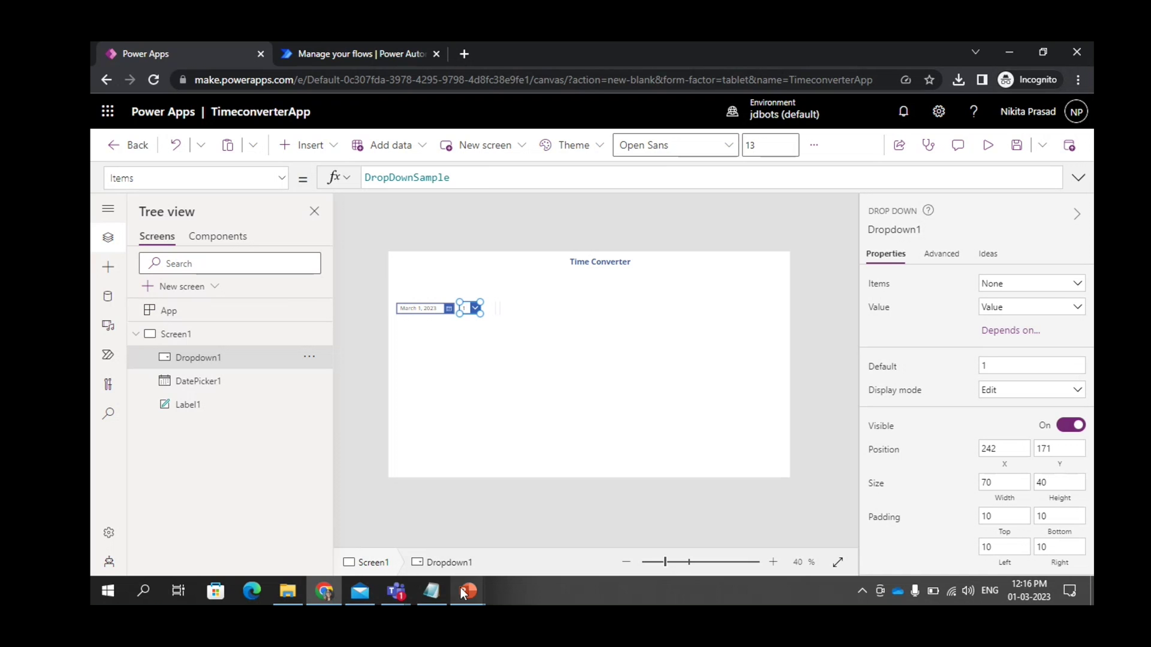
{"action": "left_click", "coordinate": [432, 591]}
{"action": "left_click_drag", "start_coordinate": [240, 219], "coordinate": [179, 185]}
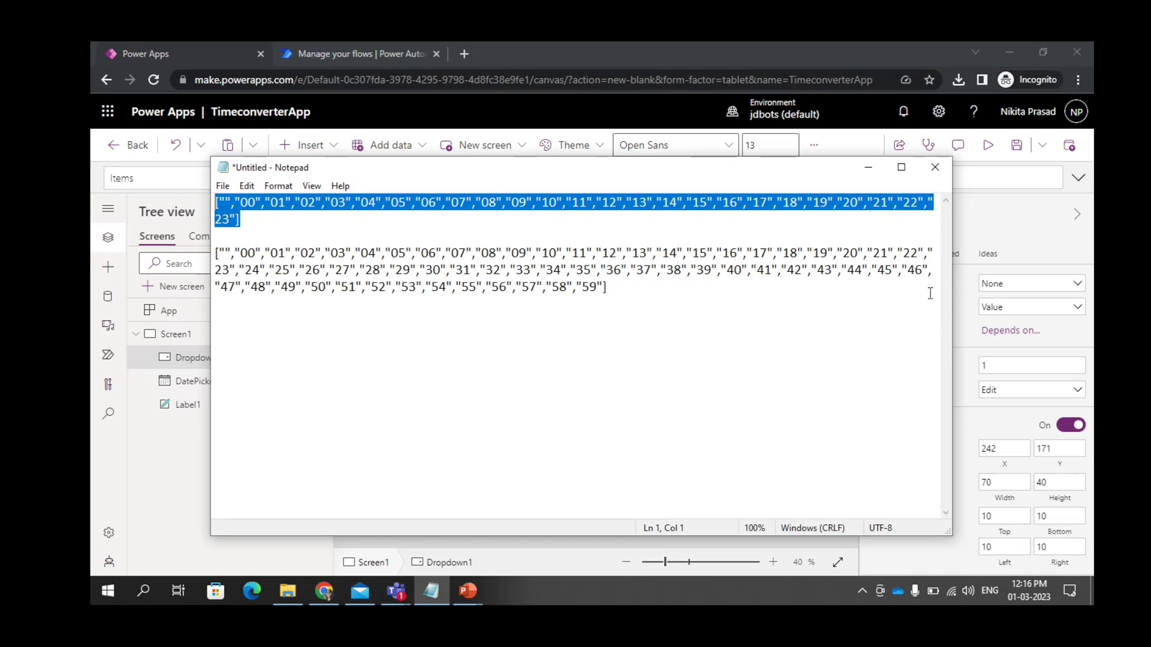
{"action": "left_click", "coordinate": [868, 167]}
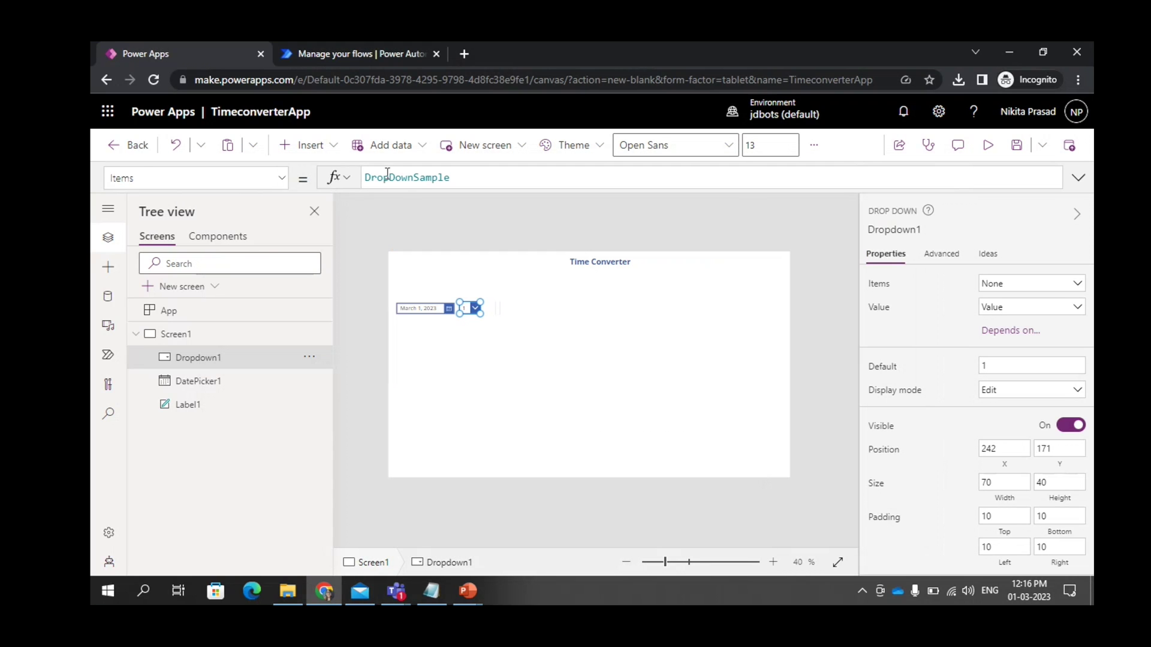
Step: Replace the drop down's Items formula with the single-entry table ["1"]
{"action": "left_click_drag", "start_coordinate": [483, 180], "coordinate": [307, 185]}
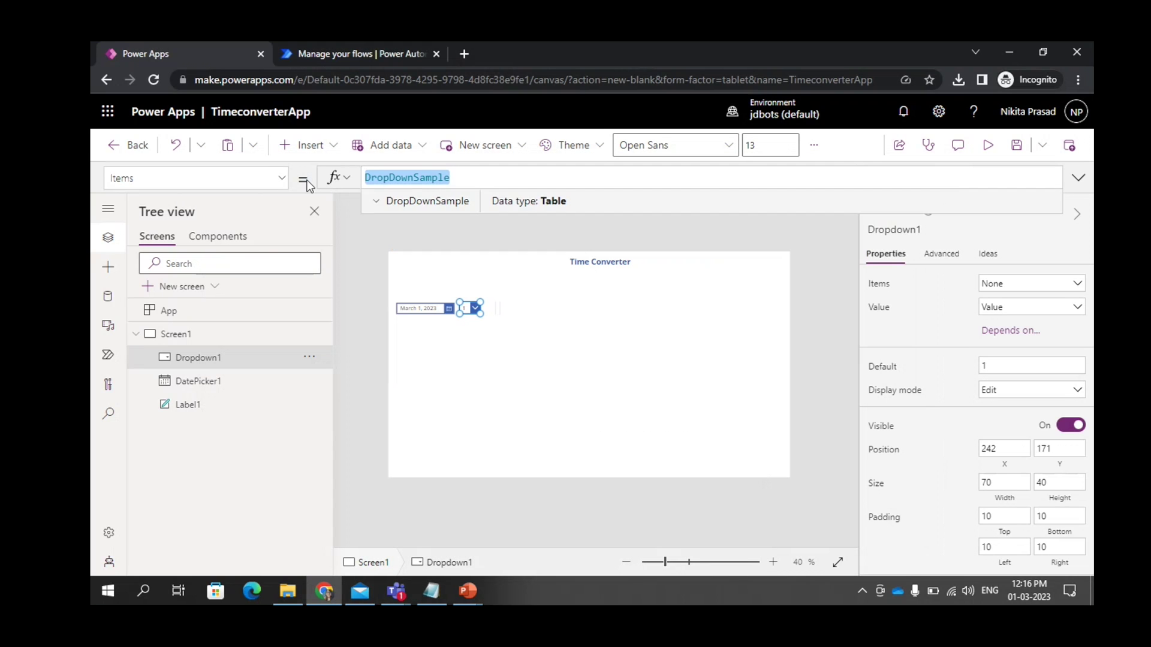
{"action": "key", "text": "BackSpace"}
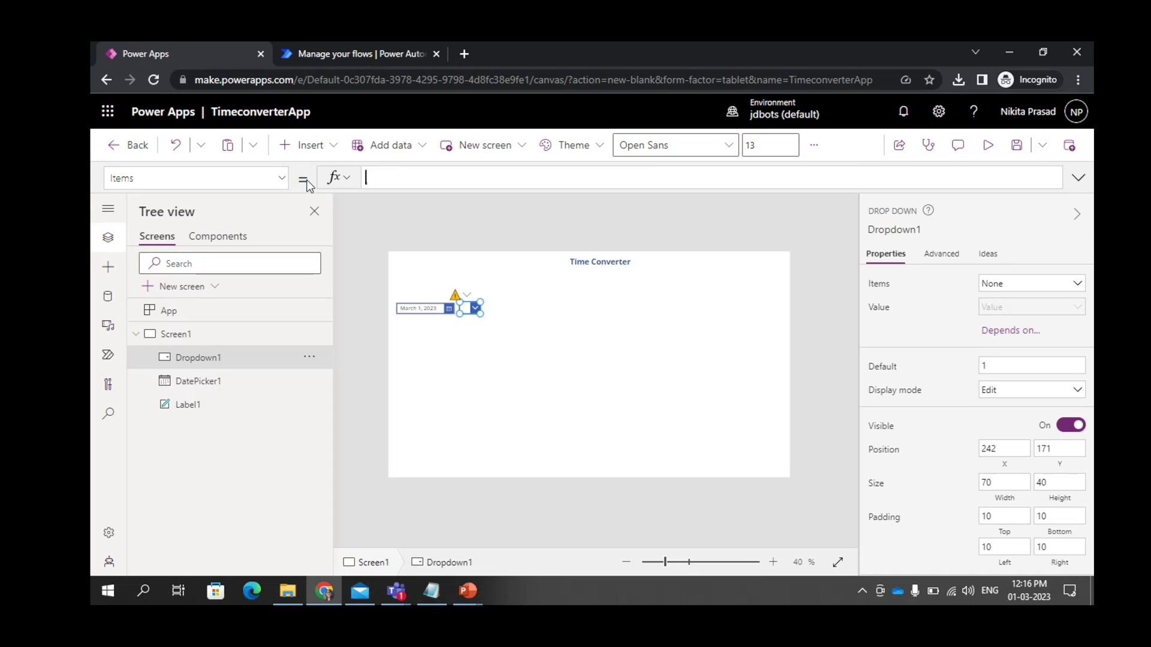
{"action": "type", "text": "["}
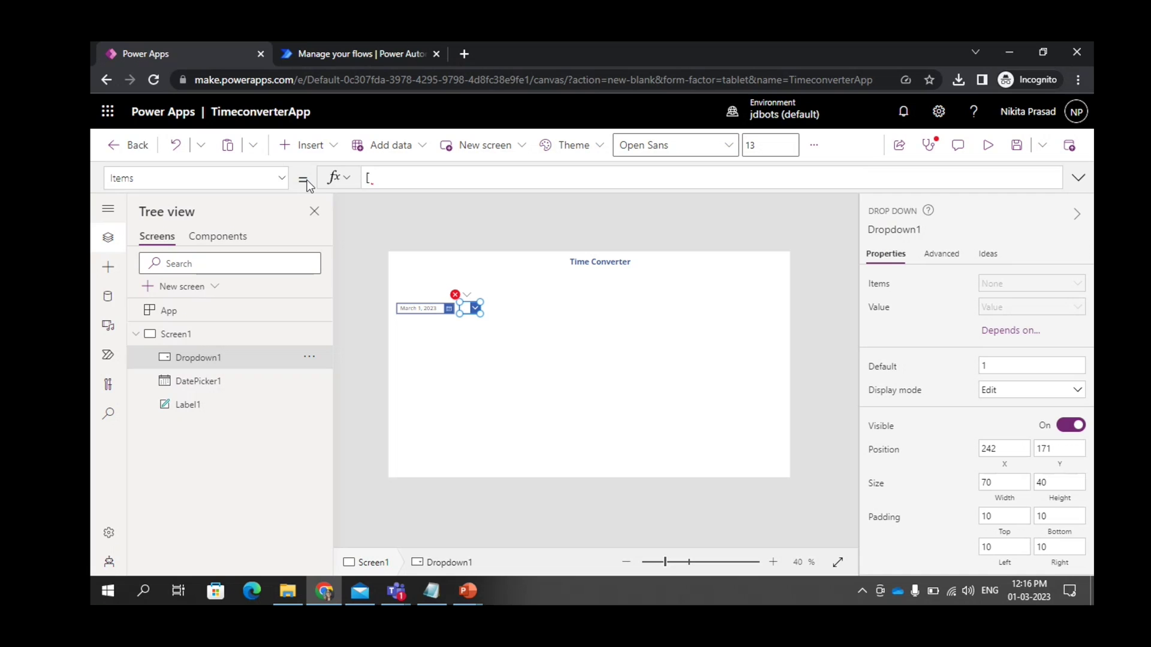
{"action": "type", "text": "\"\""}
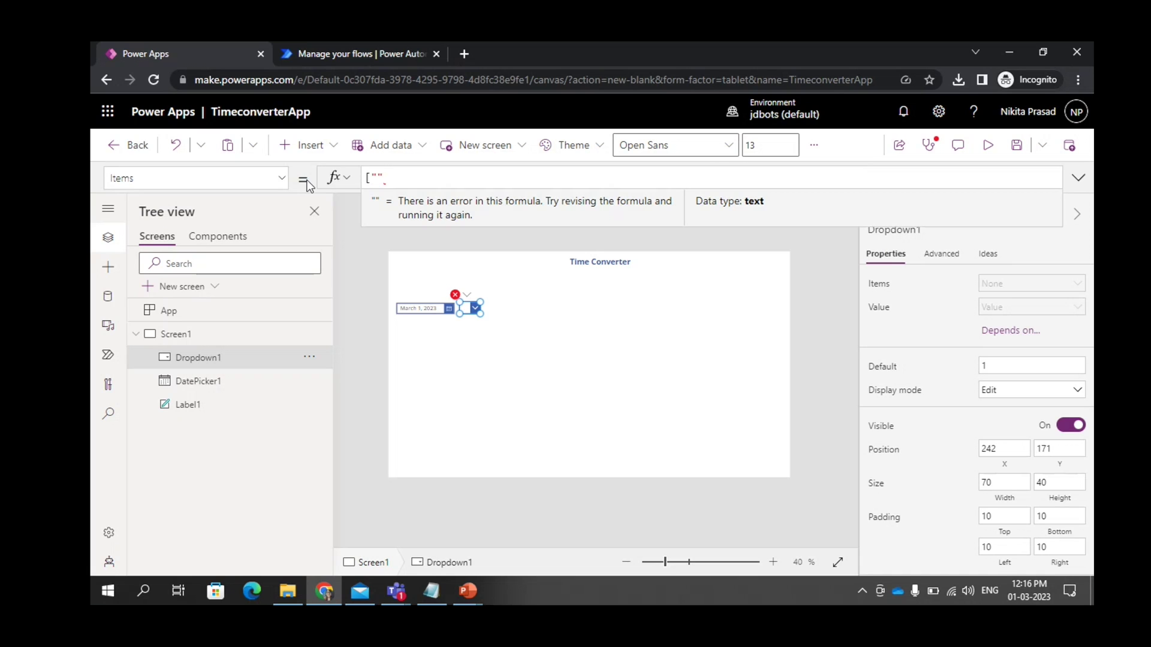
{"action": "type", "text": "]"}
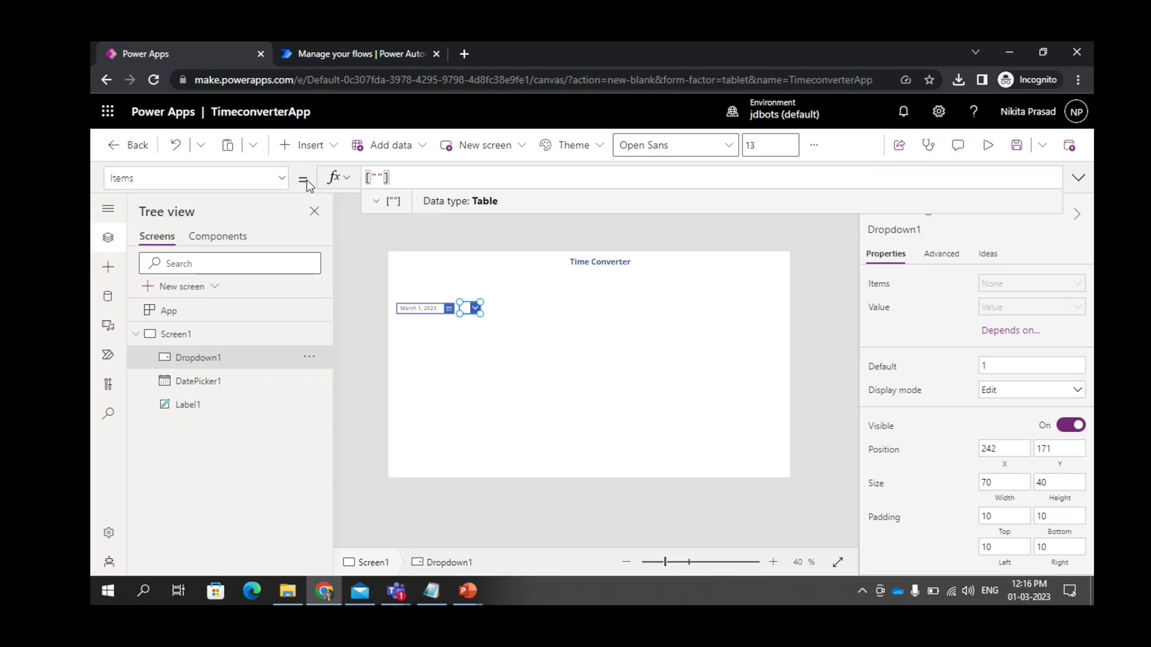
{"action": "key", "text": "Left"}
{"action": "key", "text": "Left"}
{"action": "type", "text": "1"}
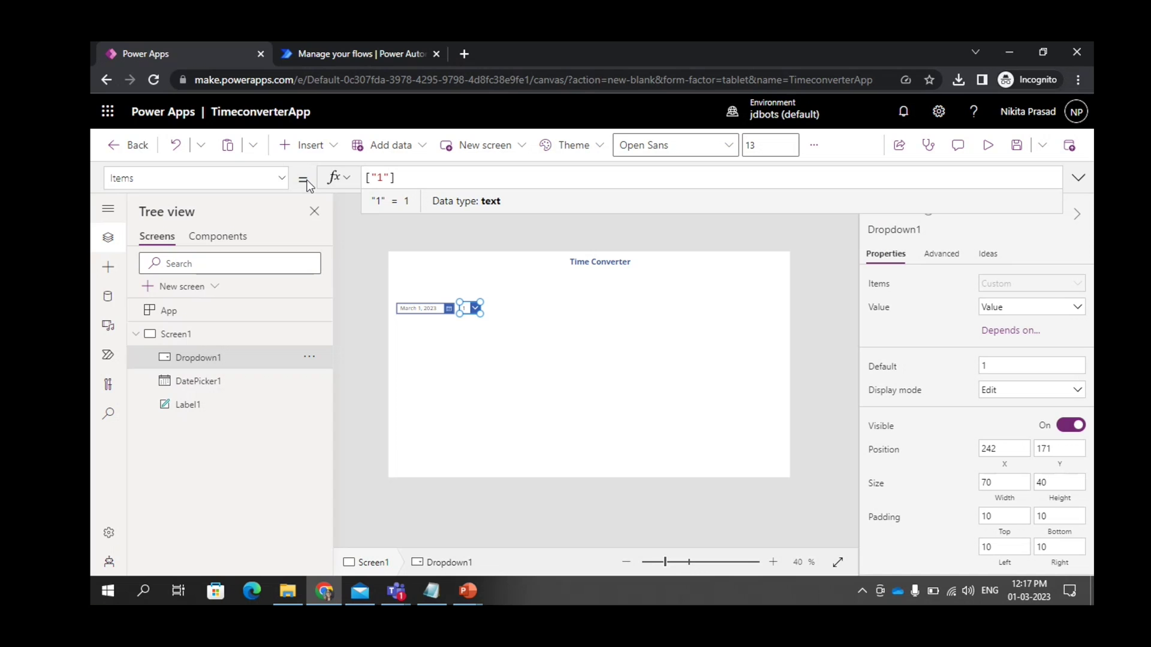
Step: Set the drop down's Items formula to the copied hour list, a blank entry followed by "00" through "23"
{"action": "key", "text": "ctrl+a"}
{"action": "type", "text": "[\"00\",\"01\",\"02\",\"03\",\"04\",\"05\",\"06\",\"07\",\"08\",\"09\",\"10\",\"11\",\"12\",\"13\",\"14\",\"15\",\"16\",\"17\",\"18\",\"19\",\"20\",\"21\",\"22\",\"23\"]"}
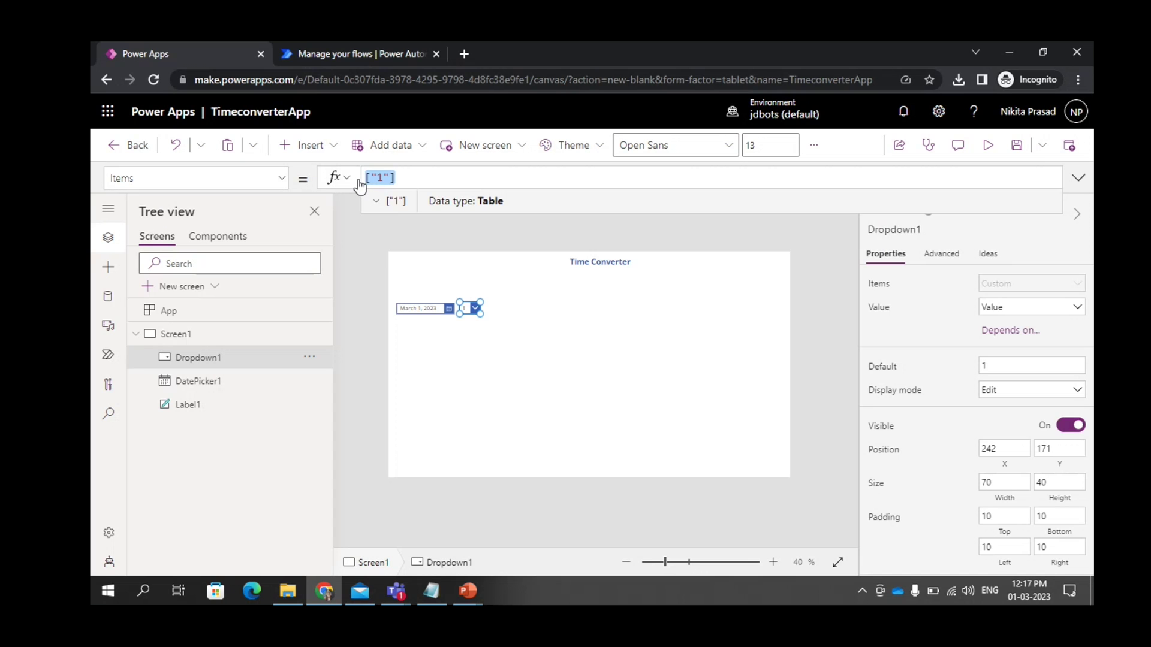
{"action": "left_click", "coordinate": [1079, 177]}
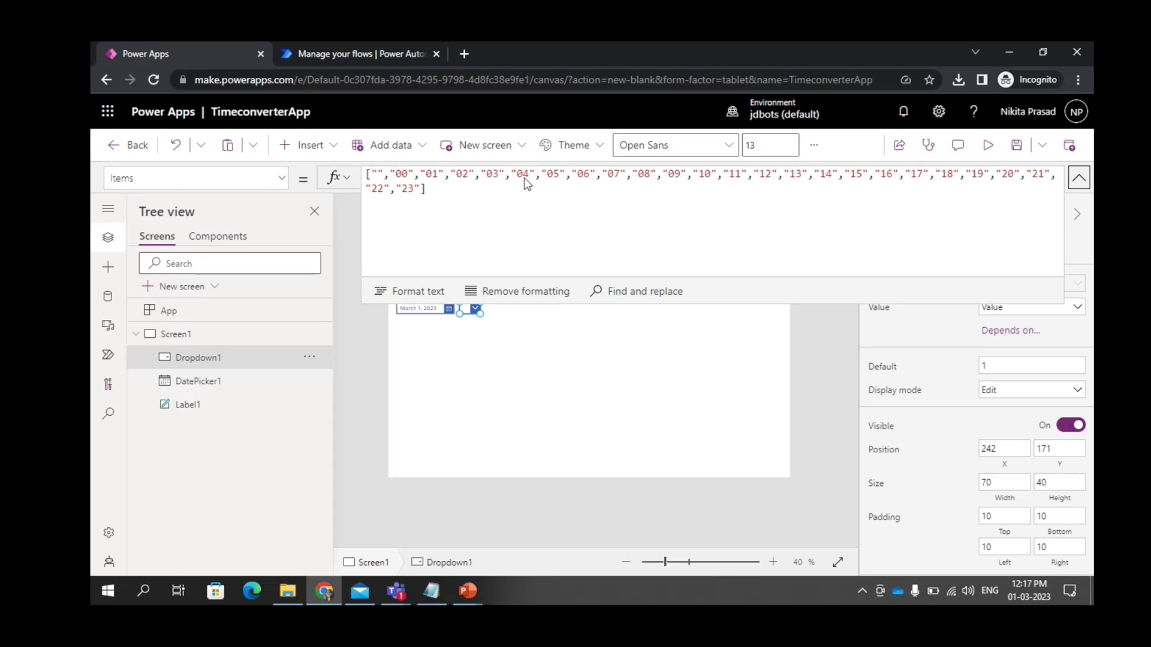
{"action": "left_click", "coordinate": [1079, 178]}
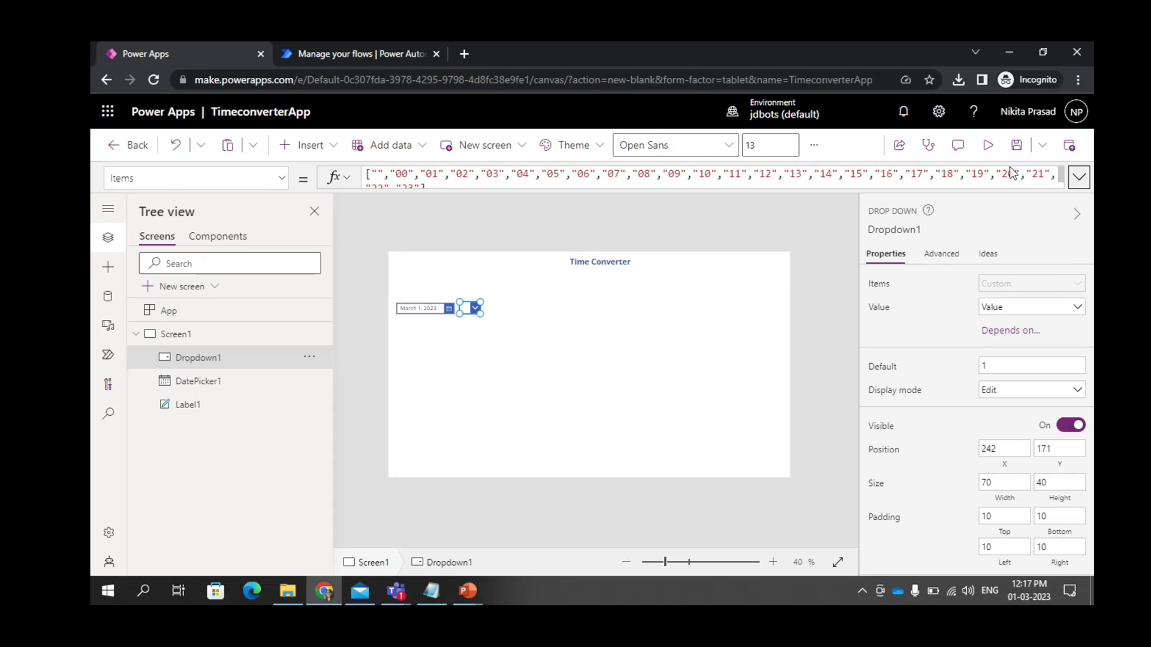
Step: Preview the app, choose March 15, 2023 in the date picker and 10 in the hour drop down, and return to editing
{"action": "left_click", "coordinate": [988, 145]}
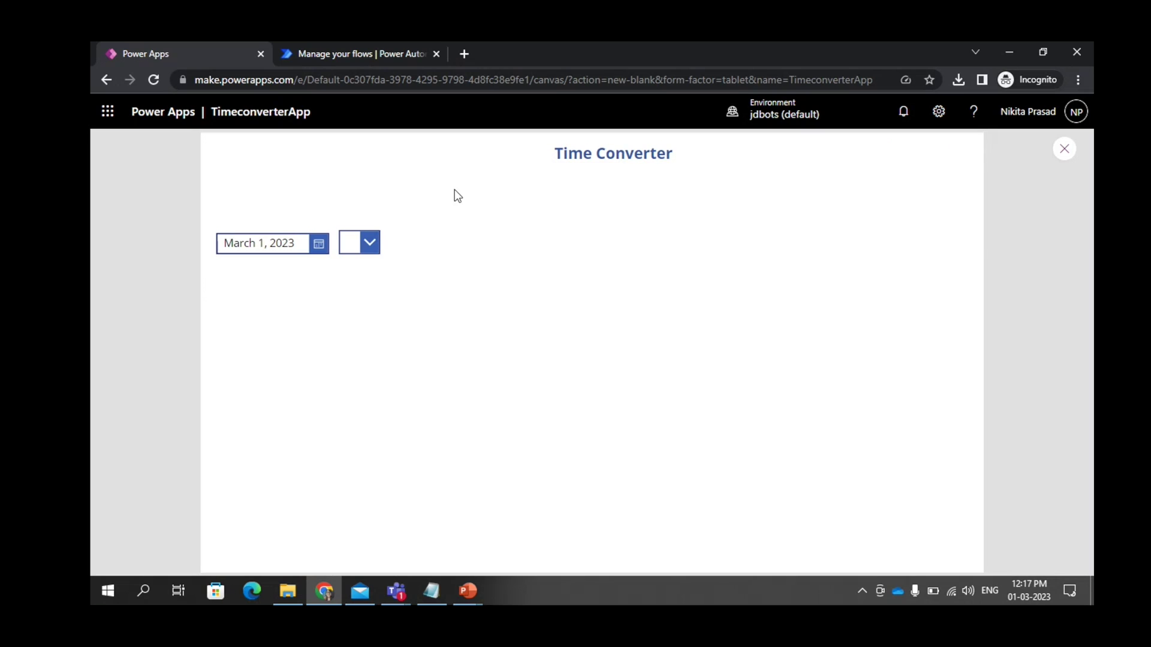
{"action": "left_click", "coordinate": [319, 243]}
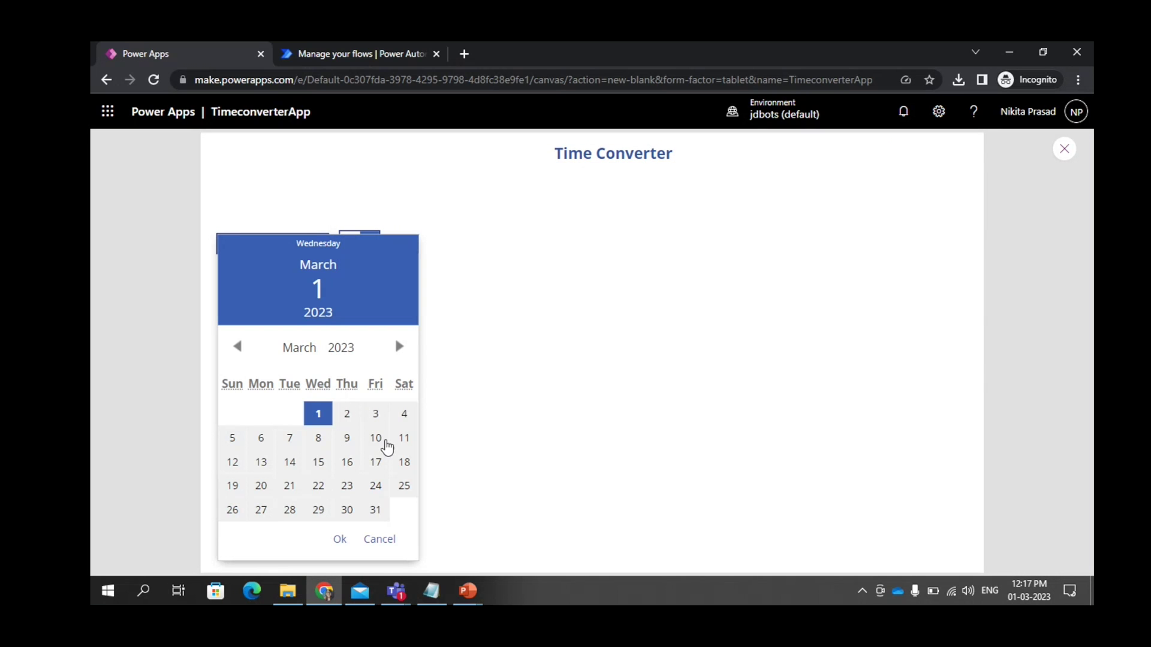
{"action": "left_click", "coordinate": [322, 468]}
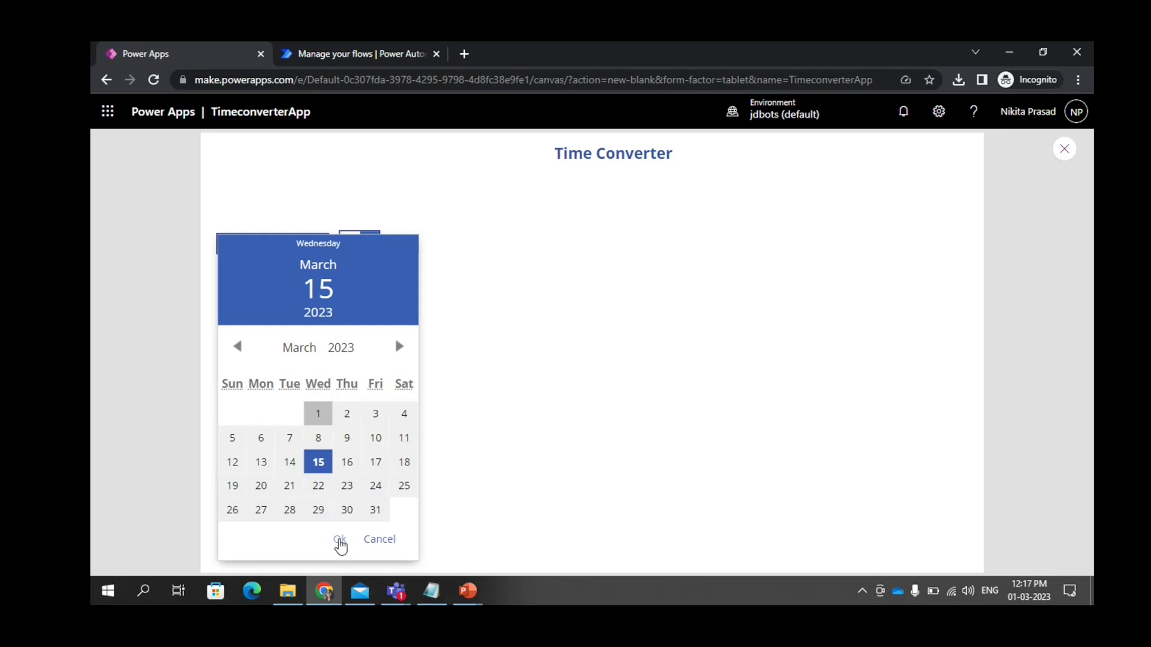
{"action": "left_click", "coordinate": [339, 541]}
{"action": "left_click", "coordinate": [370, 242]}
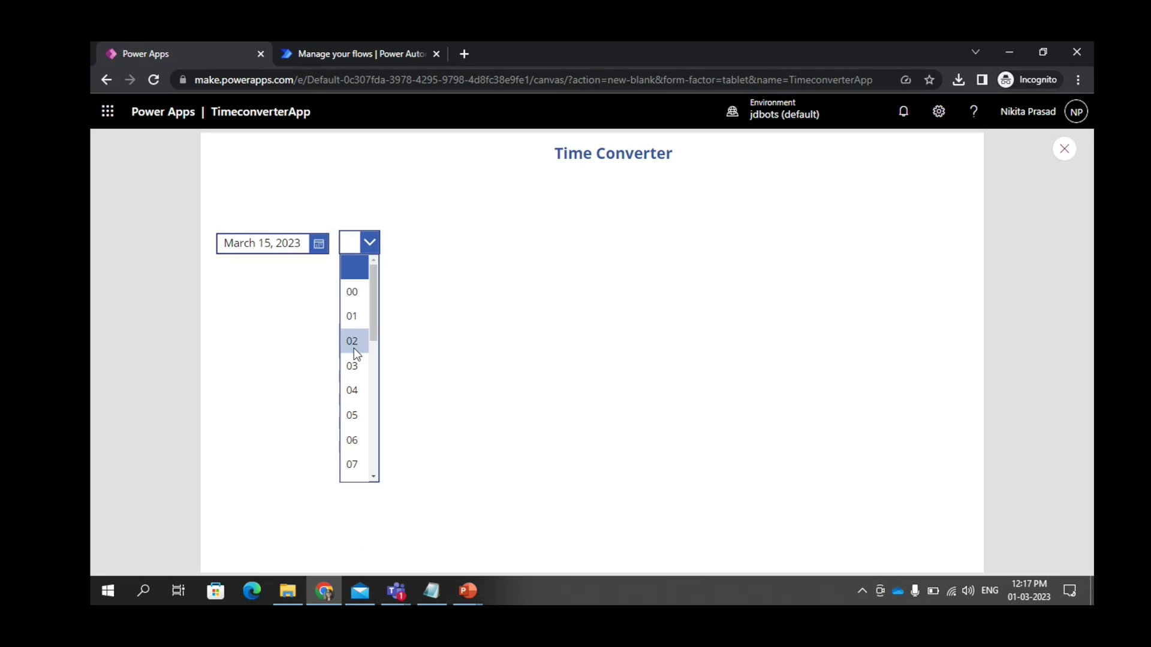
{"action": "scroll", "coordinate": [355, 379], "scroll_direction": "down", "scroll_amount": 2}
{"action": "left_click", "coordinate": [355, 368]}
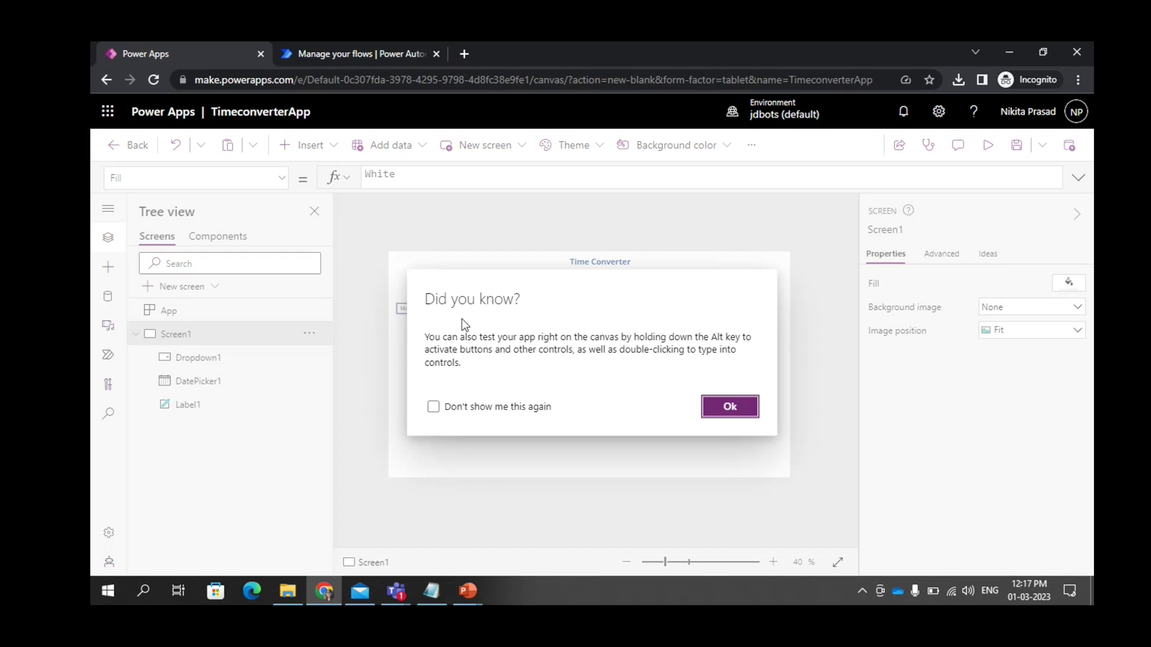
{"action": "left_click", "coordinate": [739, 411]}
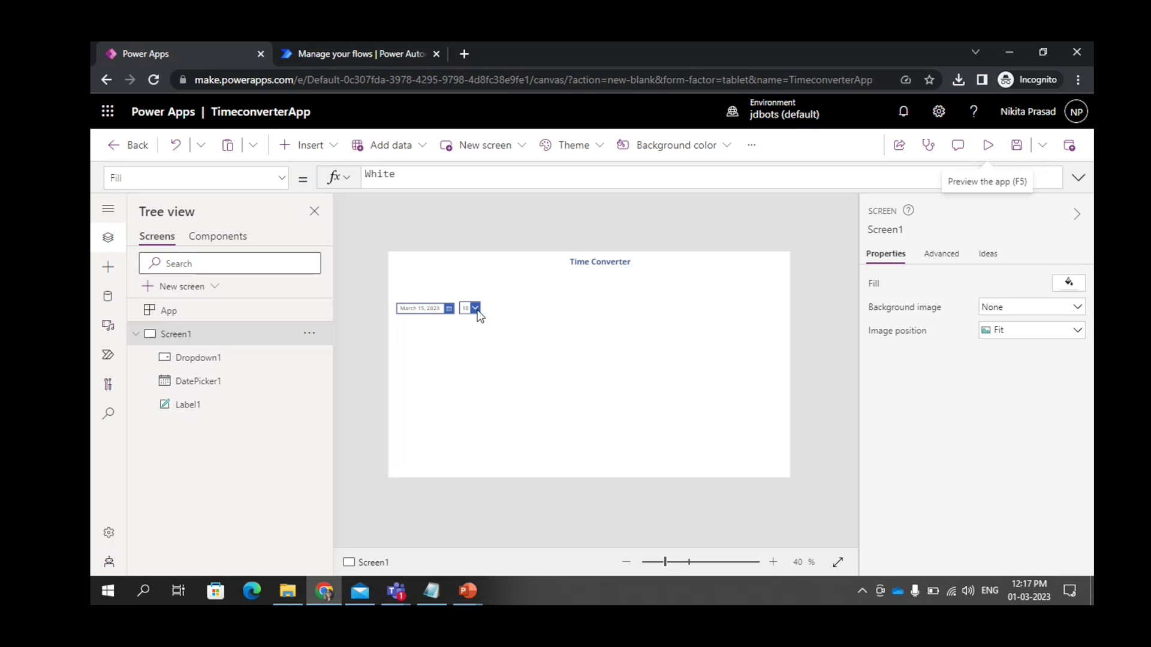
Step: Insert a second drop down beside the hour drop down at about X 340, Y 171, and narrow it to a width of about 60
{"action": "left_click", "coordinate": [310, 145]}
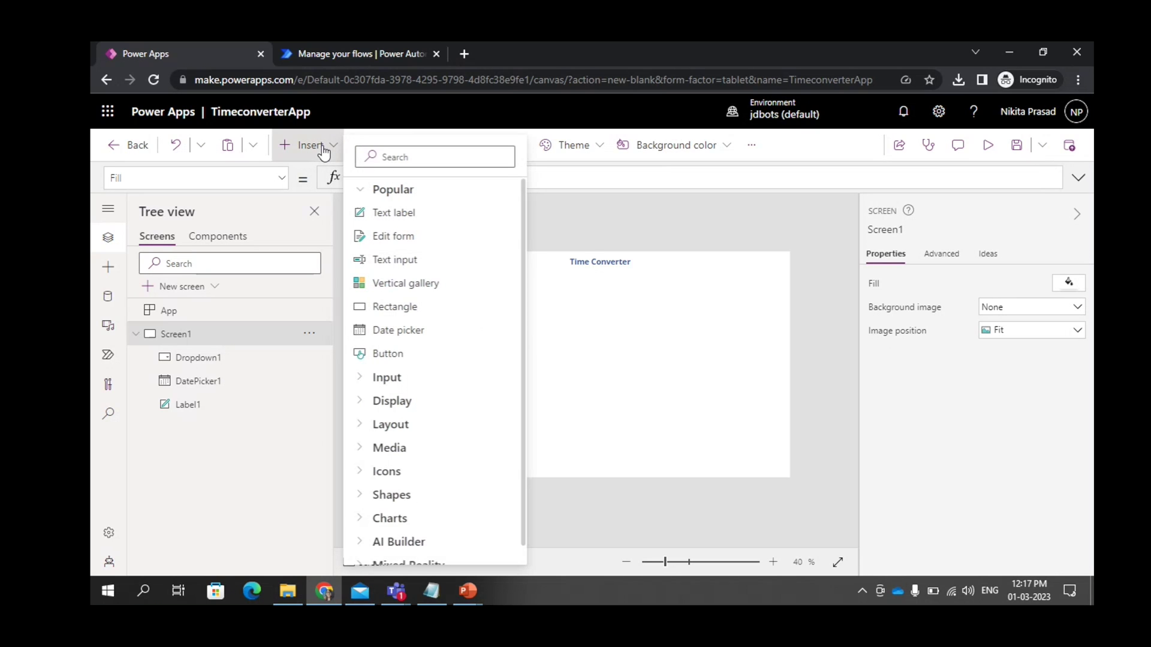
{"action": "left_click", "coordinate": [390, 377]}
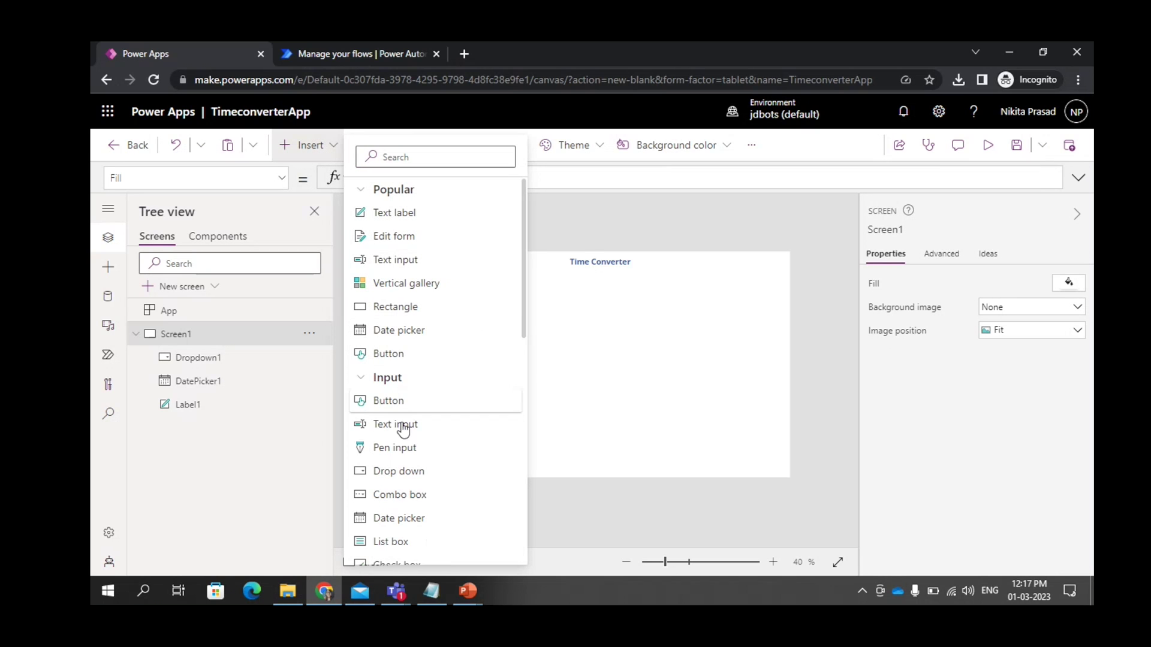
{"action": "key", "text": "Escape"}
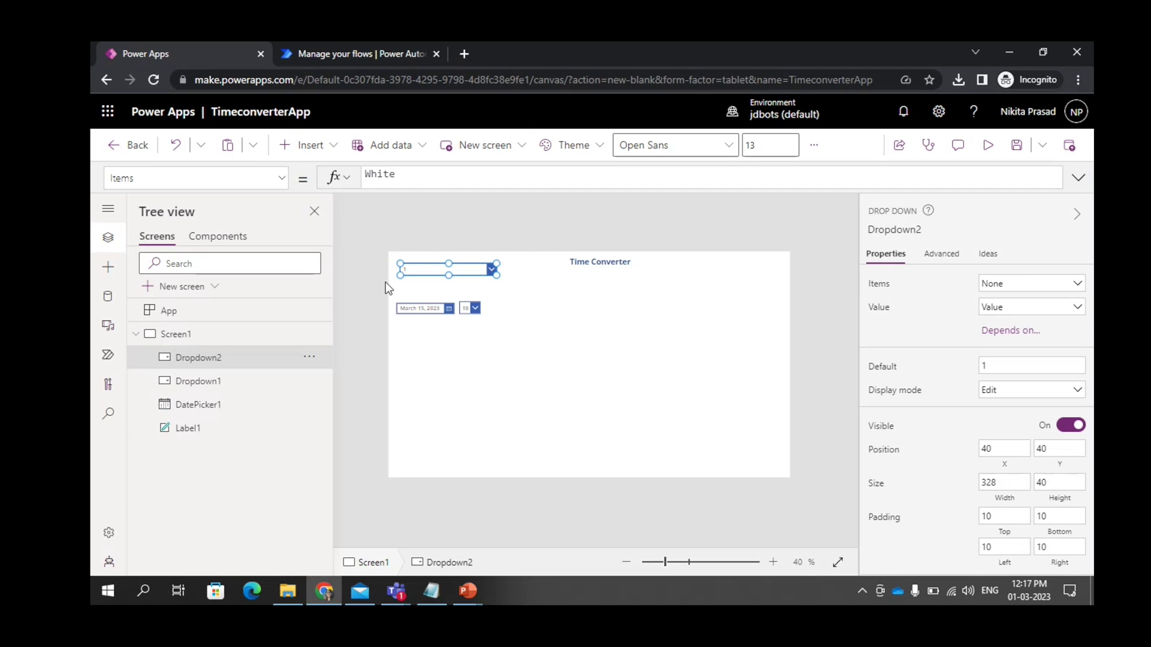
{"action": "left_click_drag", "start_coordinate": [437, 267], "coordinate": [522, 312]}
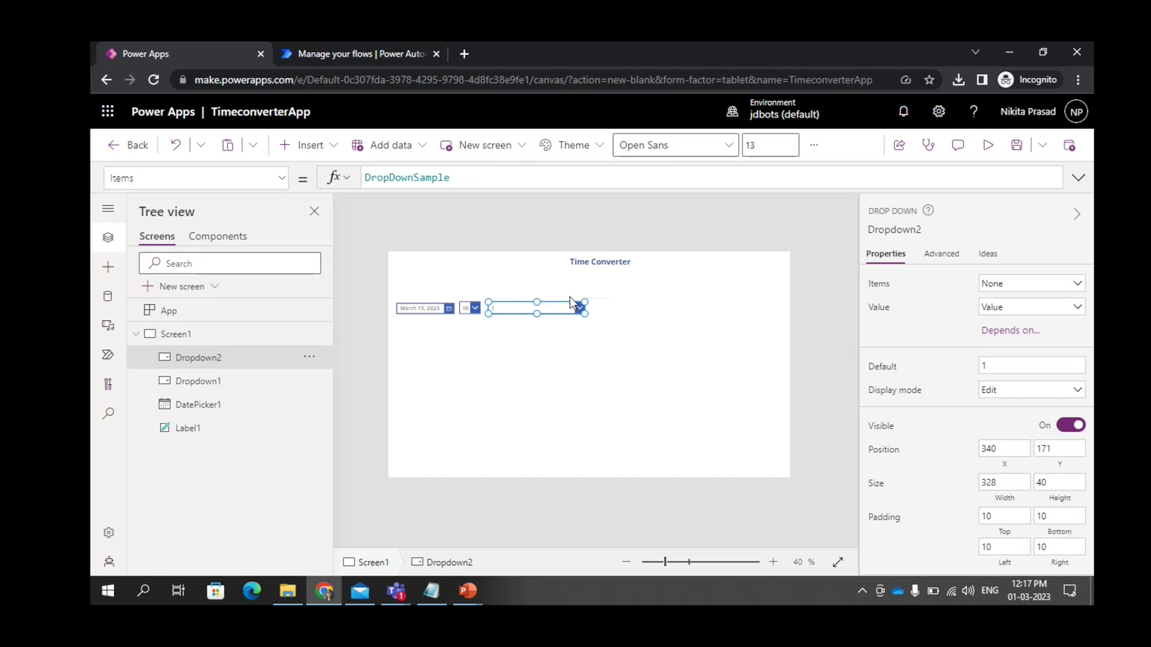
{"action": "left_click_drag", "start_coordinate": [584, 311], "coordinate": [518, 323]}
Step: Set the second drop down's Items formula to the minute list from Notepad, a blank entry followed by "00" through "59"
{"action": "left_click", "coordinate": [439, 593]}
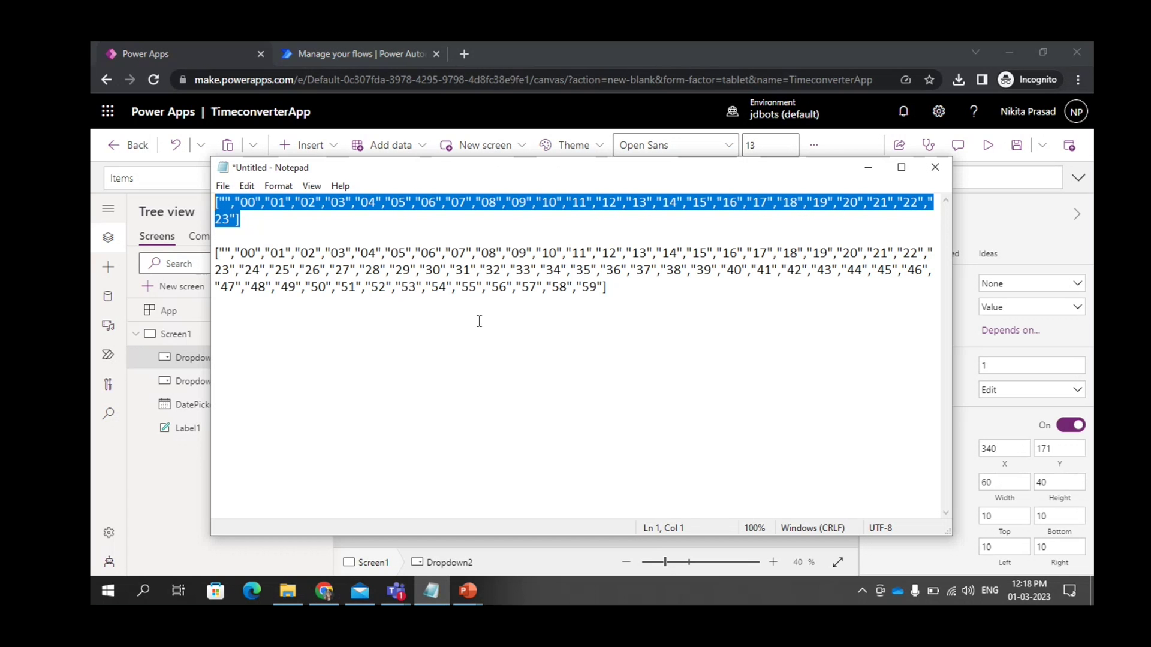
{"action": "left_click_drag", "start_coordinate": [616, 293], "coordinate": [208, 254]}
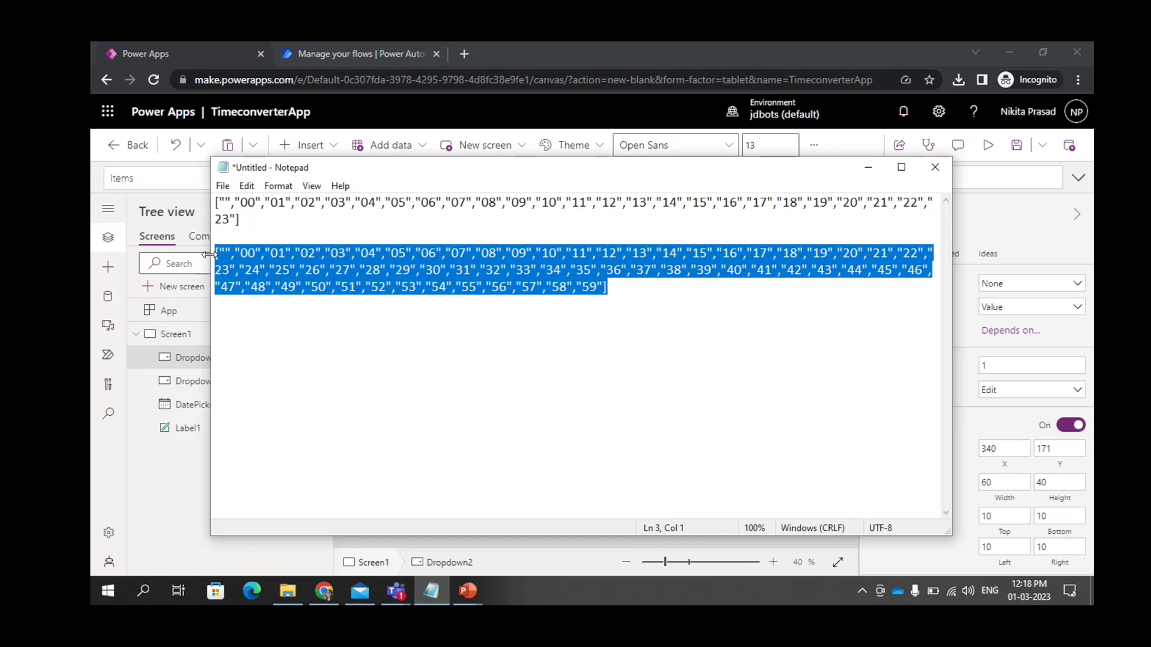
{"action": "left_click", "coordinate": [863, 166]}
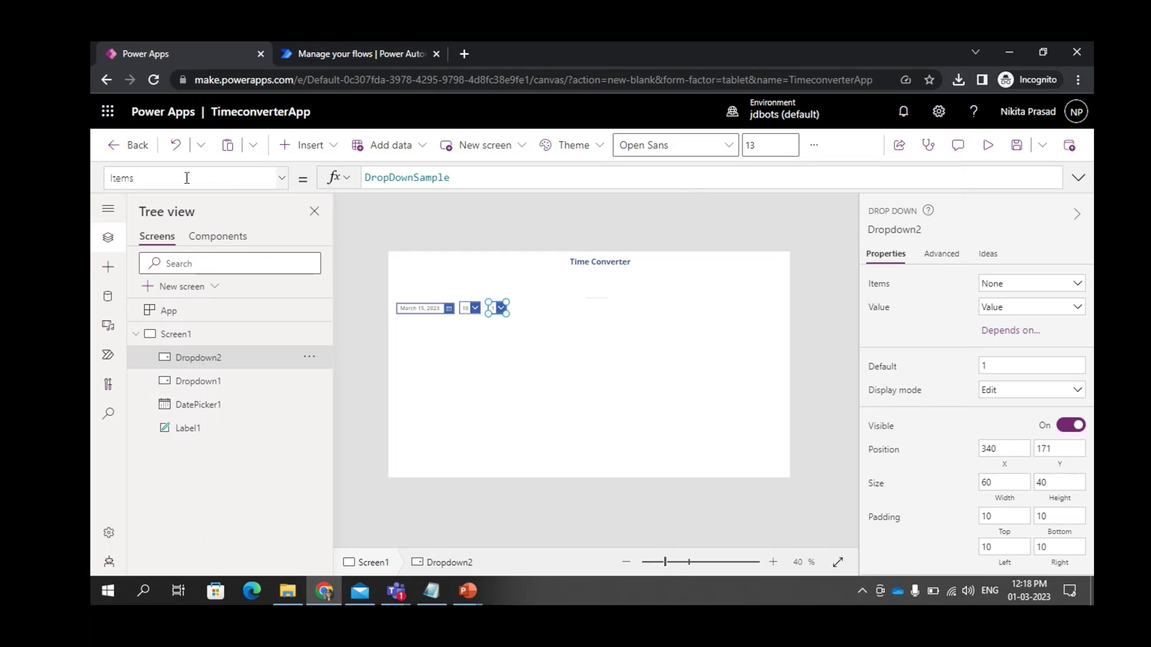
{"action": "left_click", "coordinate": [281, 178]}
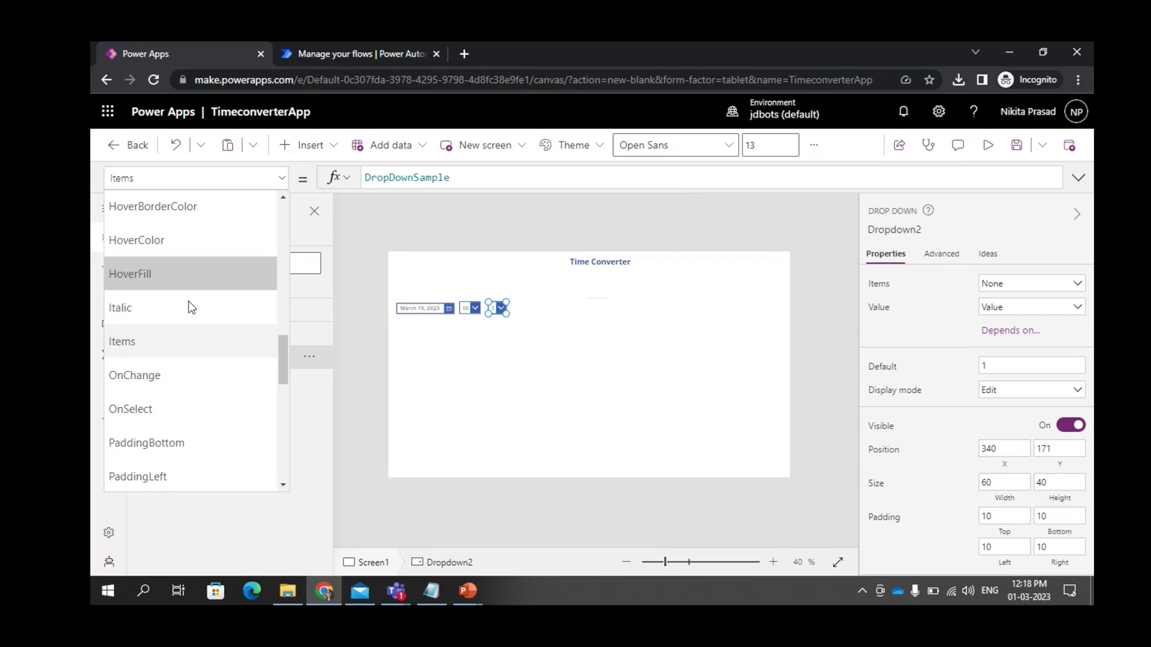
{"action": "left_click", "coordinate": [183, 341]}
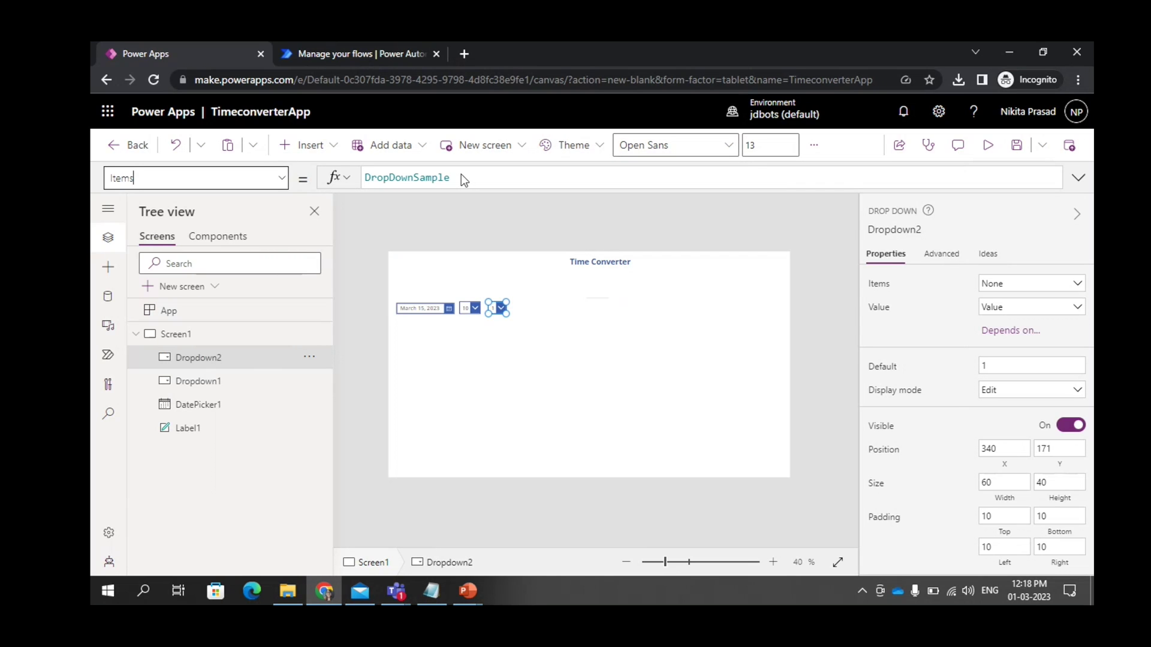
{"action": "left_click_drag", "start_coordinate": [462, 176], "coordinate": [359, 180]}
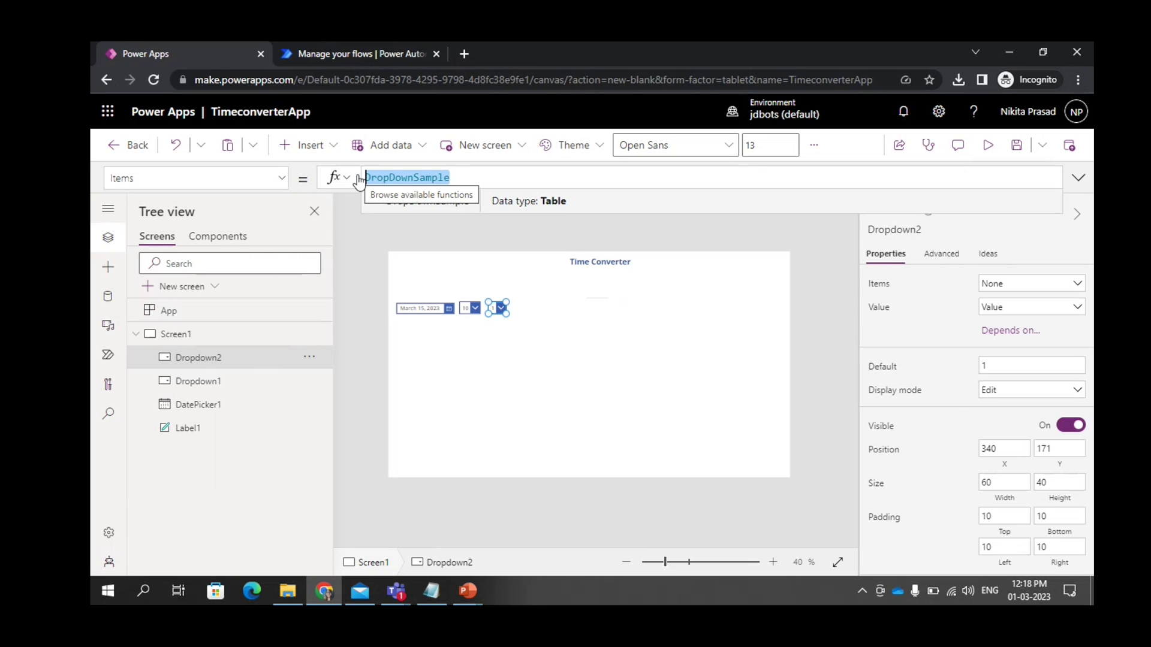
{"action": "key", "text": "ctrl+v"}
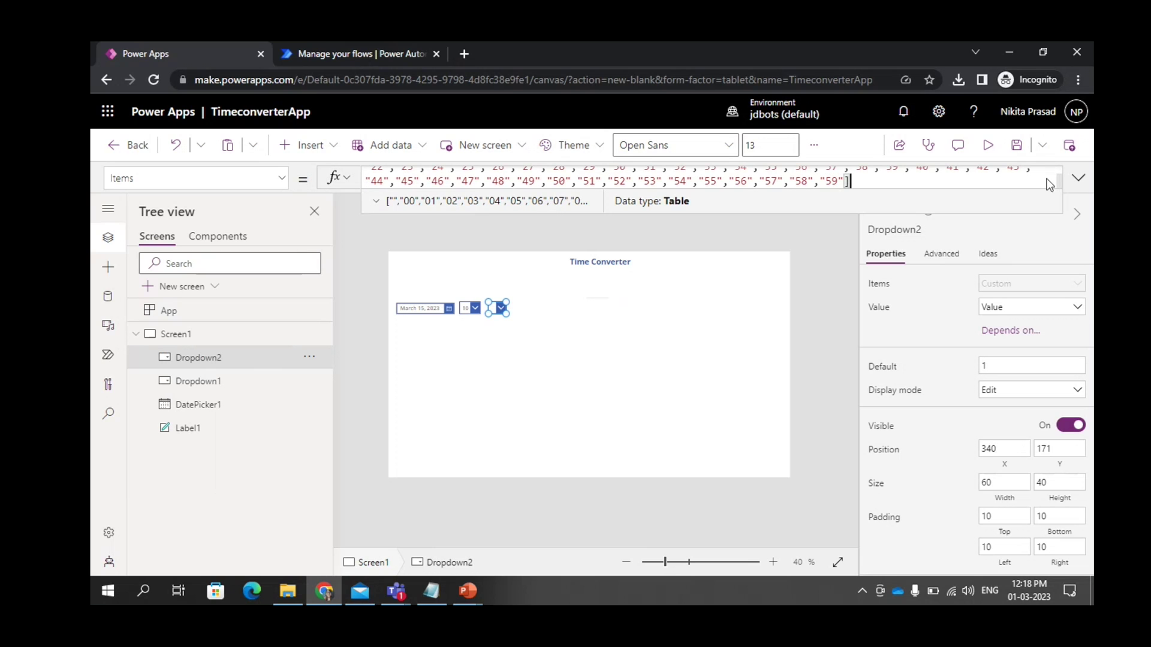
{"action": "left_click", "coordinate": [1072, 179]}
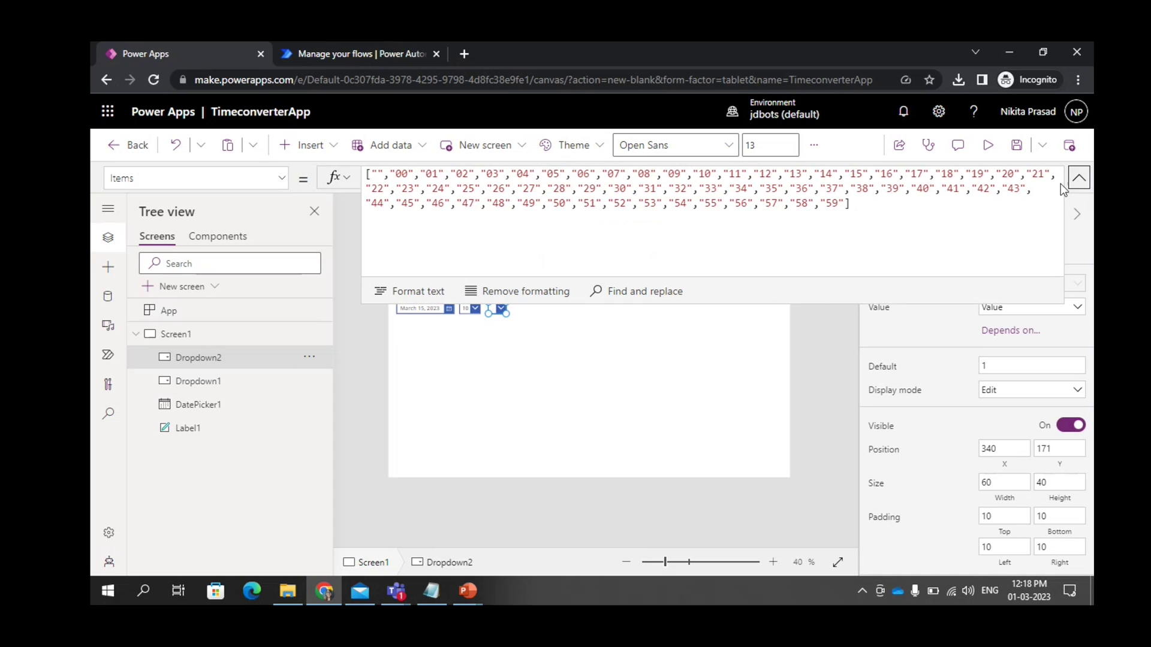
{"action": "left_click", "coordinate": [1078, 177]}
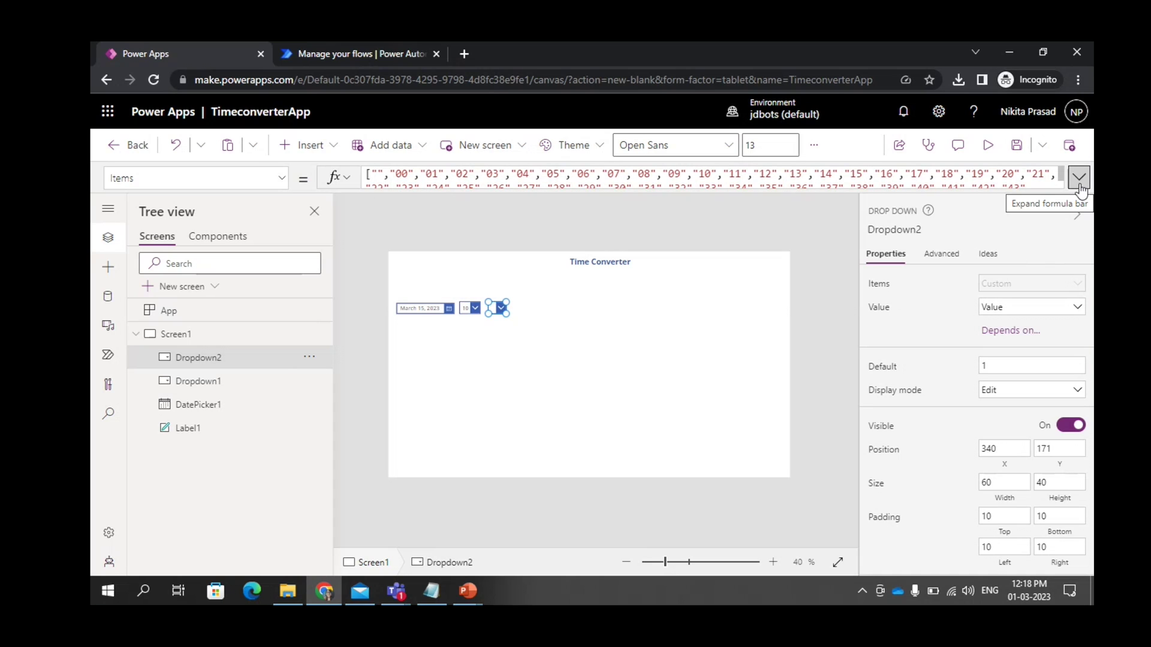
Step: Preview the app to check how the minute drop down's list displays, and return to editing
{"action": "left_click", "coordinate": [988, 145]}
{"action": "left_click", "coordinate": [419, 244]}
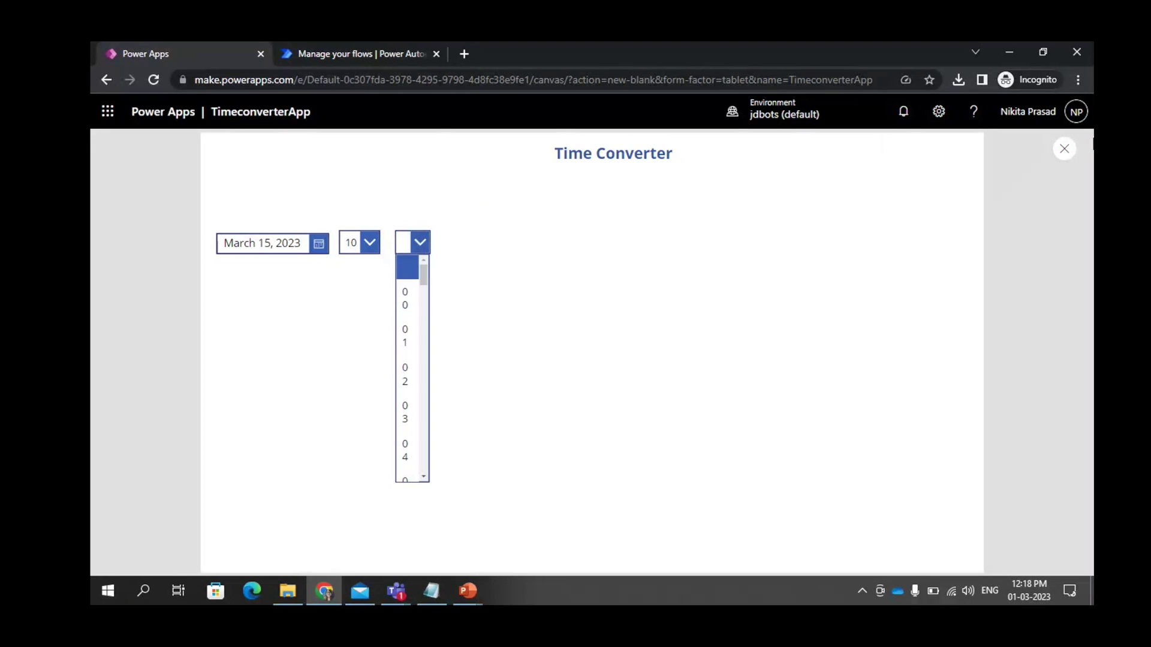
{"action": "left_click", "coordinate": [655, 214]}
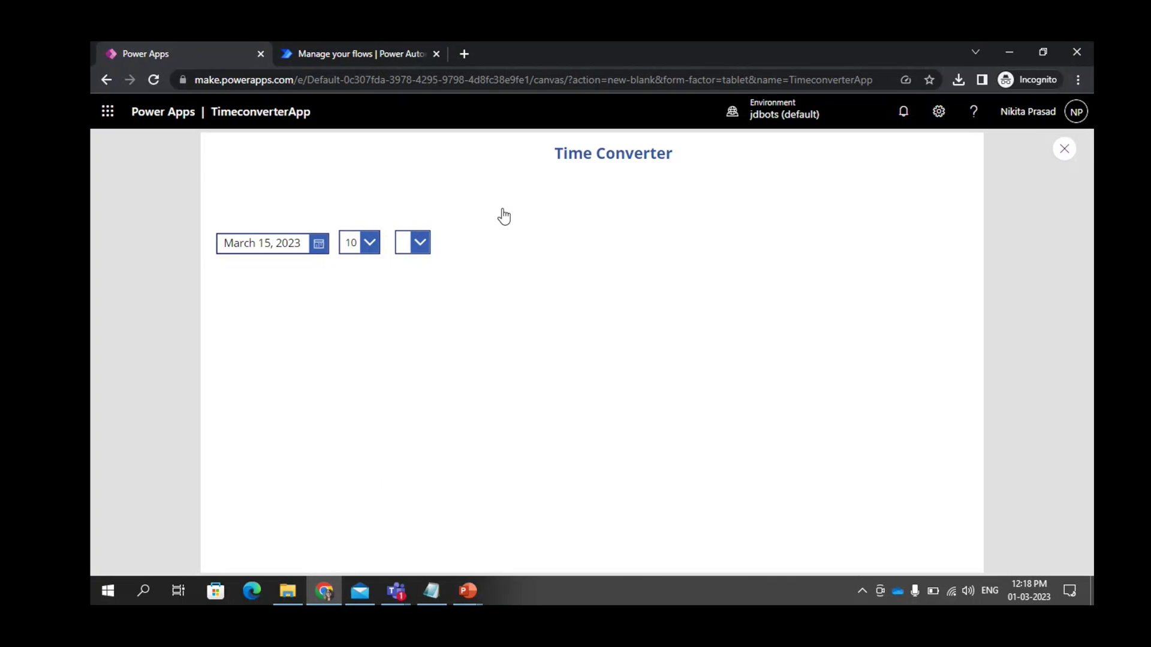
{"action": "key", "text": "Escape"}
{"action": "left_click", "coordinate": [732, 403]}
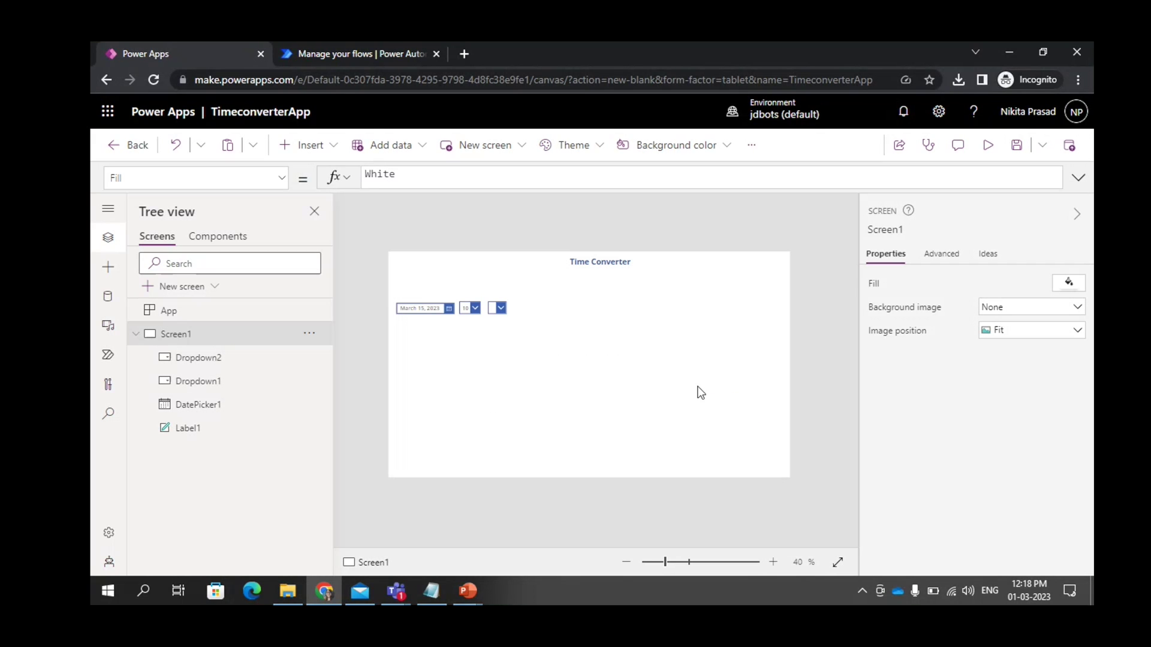
Step: Widen the minute drop down slightly, then test it in the app preview by choosing 00 and finally 03, and return to editing
{"action": "left_click", "coordinate": [507, 313]}
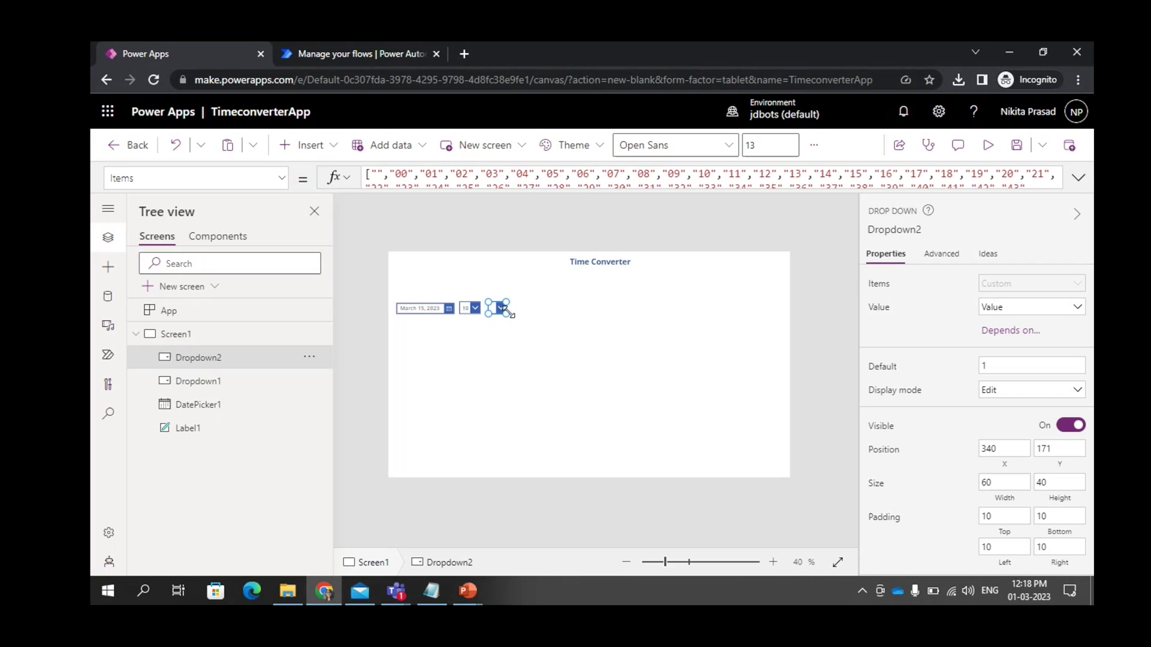
{"action": "left_click_drag", "start_coordinate": [508, 313], "coordinate": [518, 314]}
{"action": "left_click", "coordinate": [988, 145]}
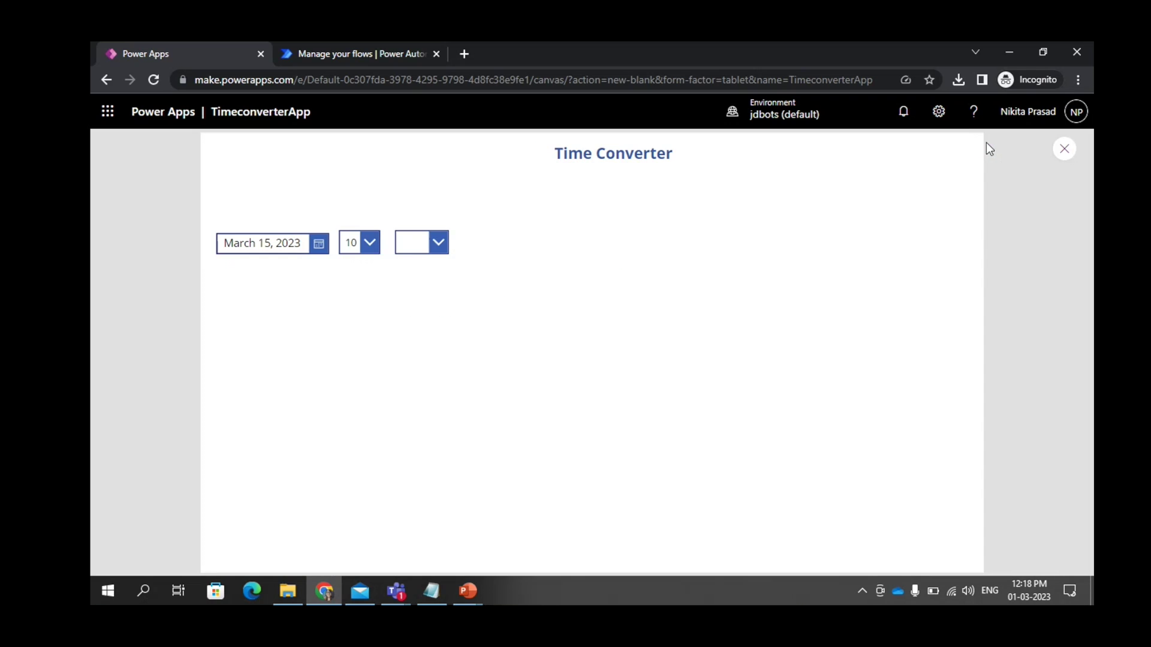
{"action": "left_click", "coordinate": [439, 241]}
{"action": "left_click", "coordinate": [404, 296]}
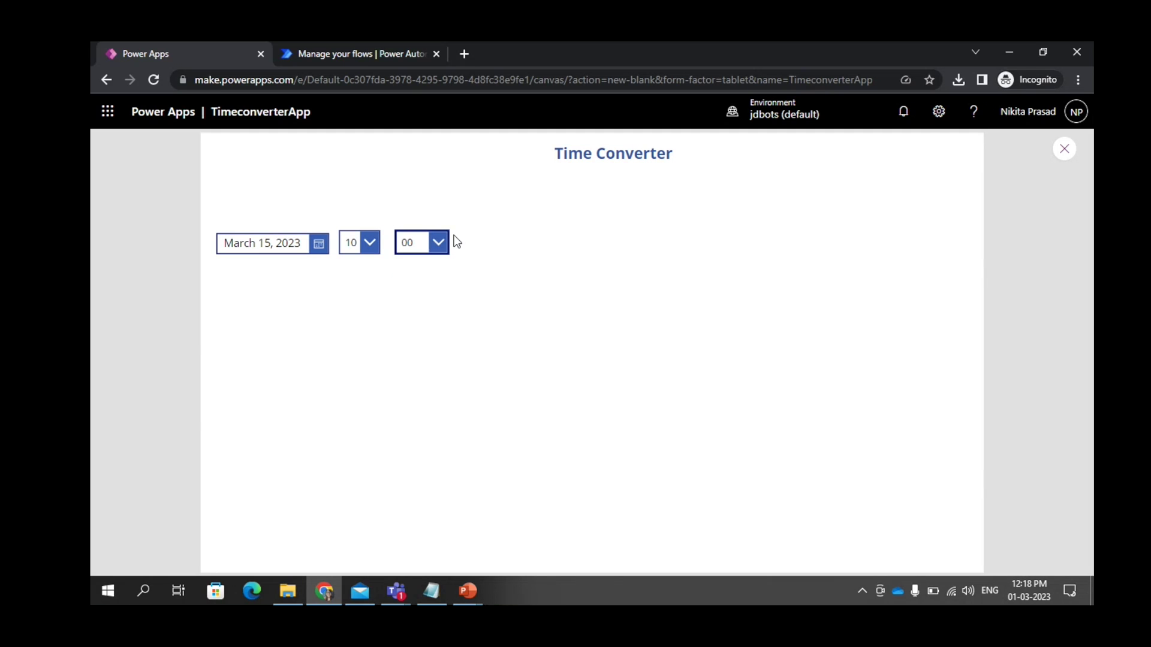
{"action": "left_click", "coordinate": [437, 249]}
{"action": "left_click", "coordinate": [414, 340]}
{"action": "left_click", "coordinate": [437, 251]}
{"action": "left_click", "coordinate": [414, 366]}
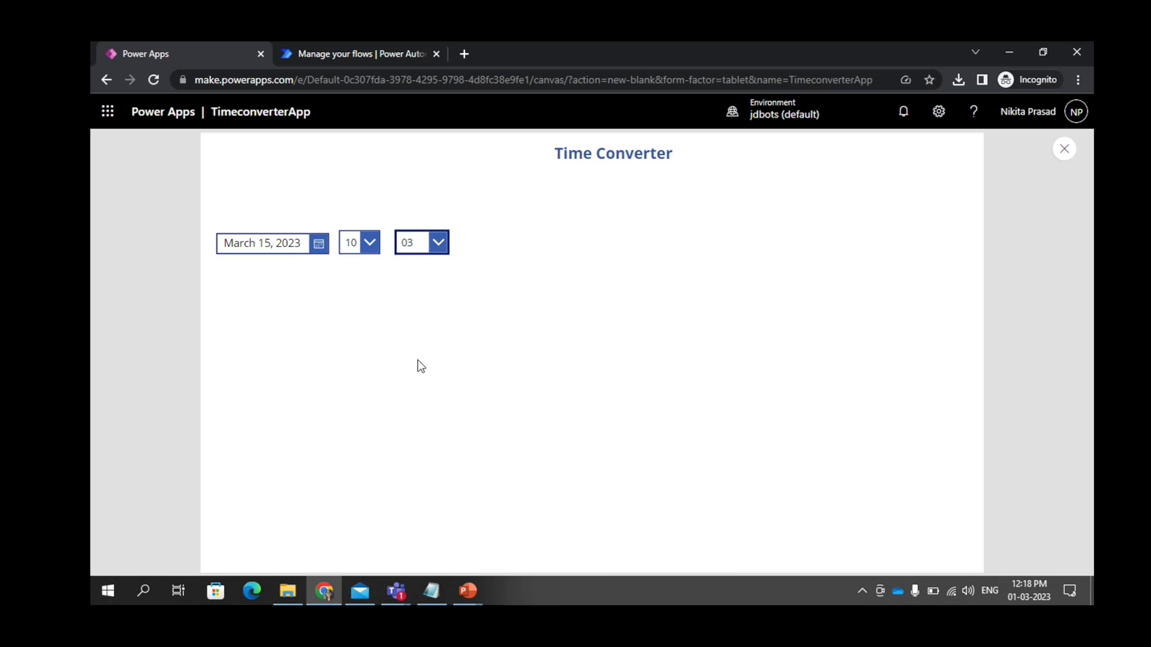
{"action": "left_click", "coordinate": [1066, 148]}
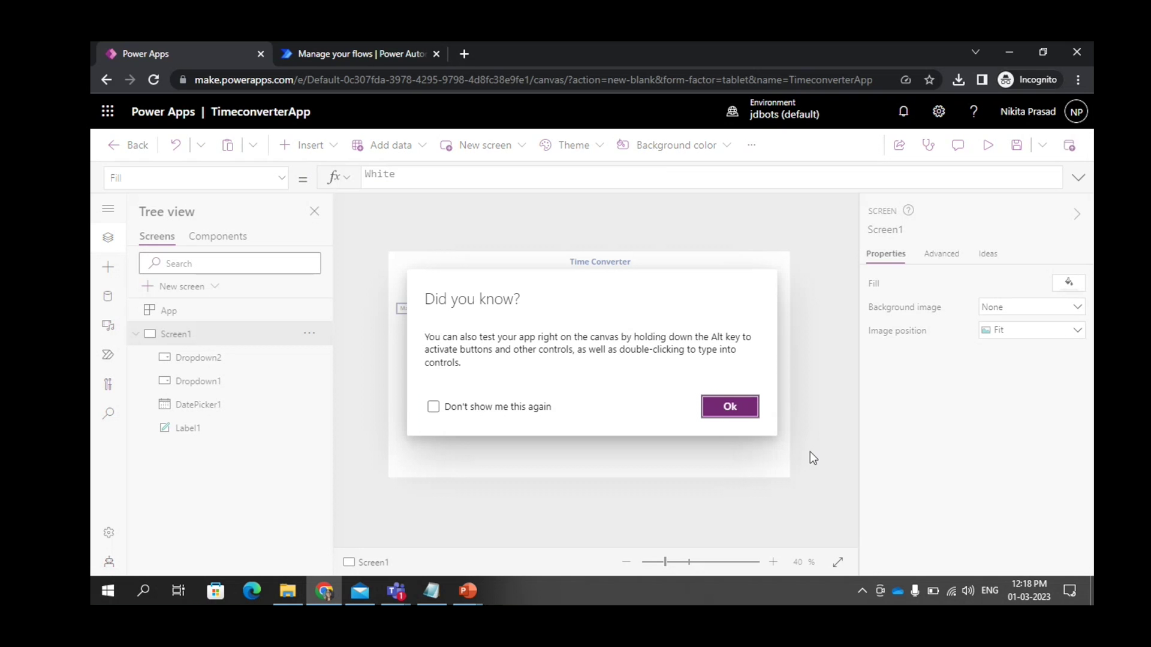
{"action": "left_click", "coordinate": [729, 407]}
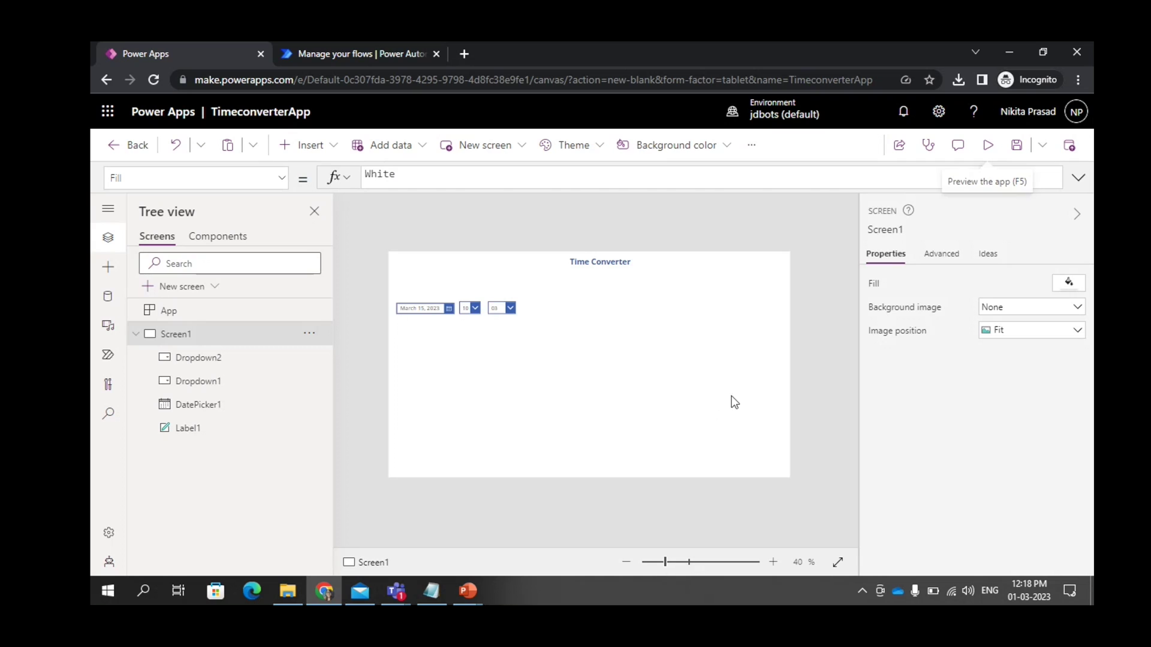
Step: Extend the date picker's left edge outward to X 10, making it 212 wide
{"action": "left_click", "coordinate": [422, 312]}
{"action": "left_click_drag", "start_coordinate": [397, 304], "coordinate": [392, 302]}
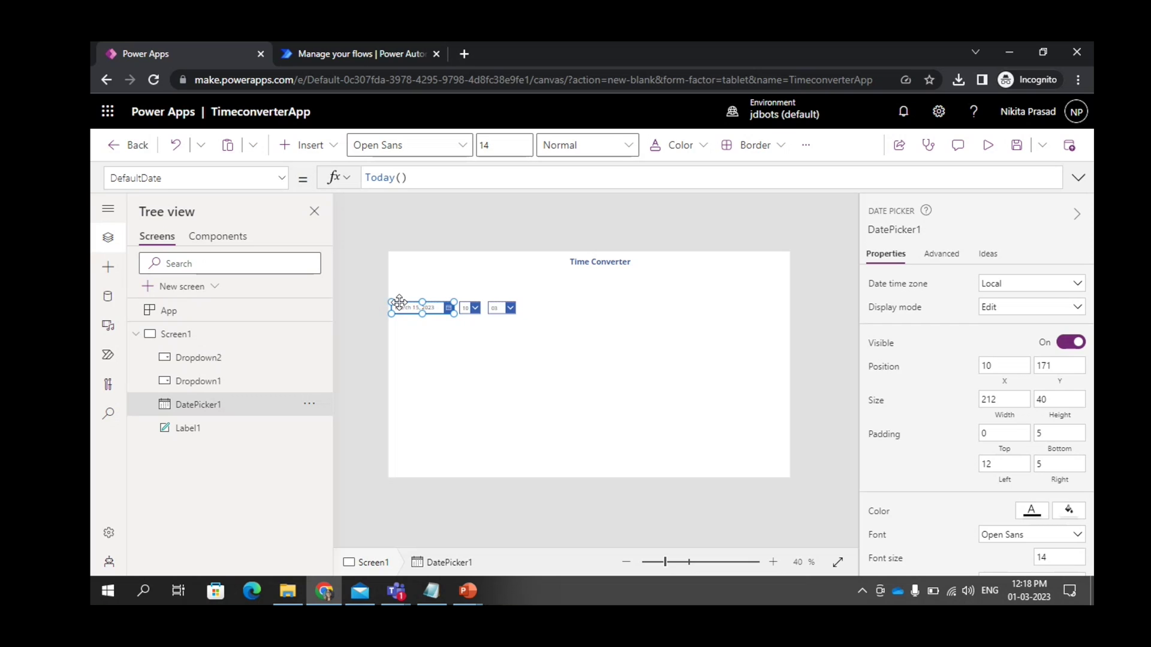
{"action": "left_click", "coordinate": [580, 357]}
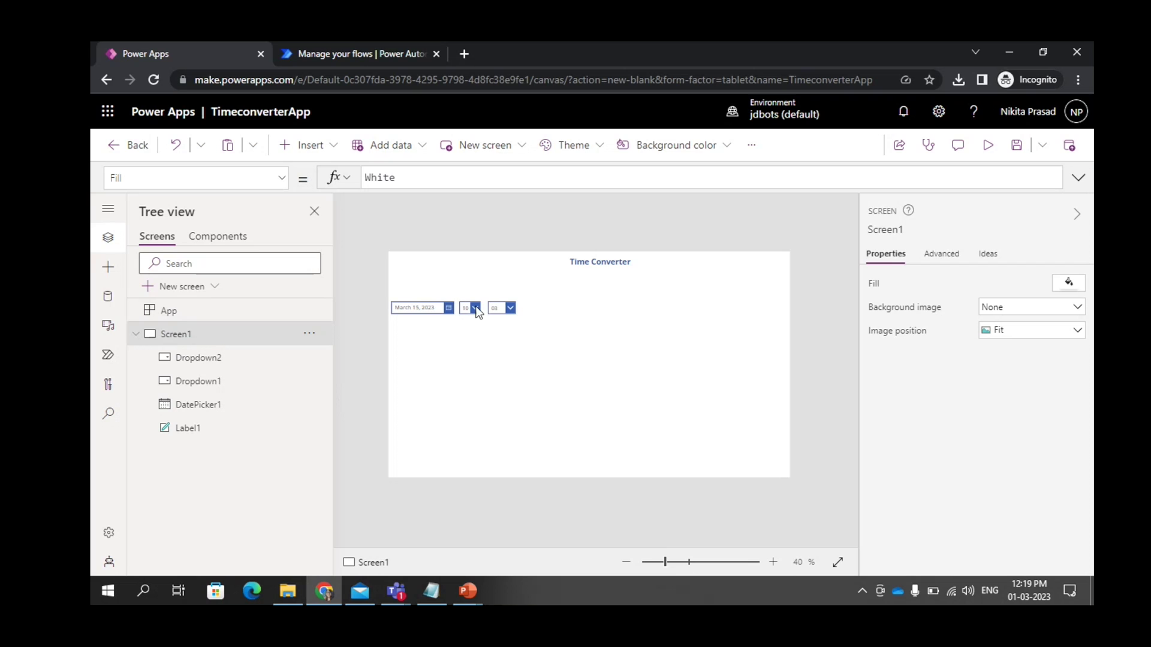
Step: Insert a text label directly above the date picker at X 10, Y 110
{"action": "left_click", "coordinate": [309, 147]}
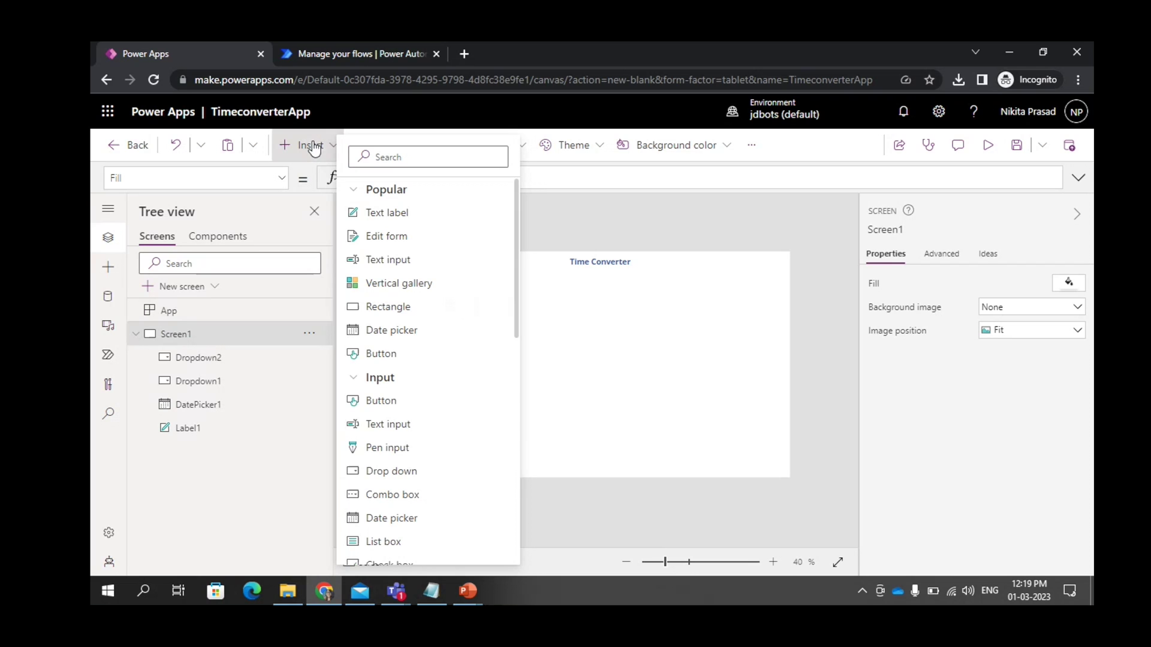
{"action": "left_click", "coordinate": [418, 213]}
{"action": "left_click_drag", "start_coordinate": [422, 270], "coordinate": [415, 290]}
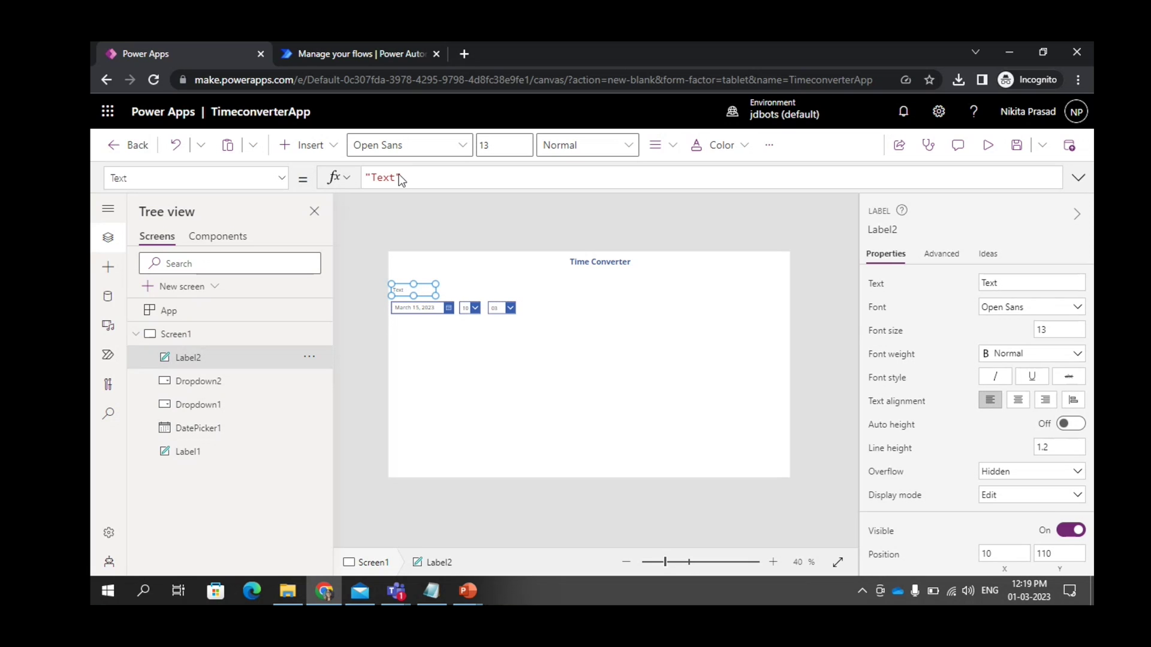
Step: Set the text of the label above the date picker to "Source Time:"
{"action": "left_click", "coordinate": [426, 176]}
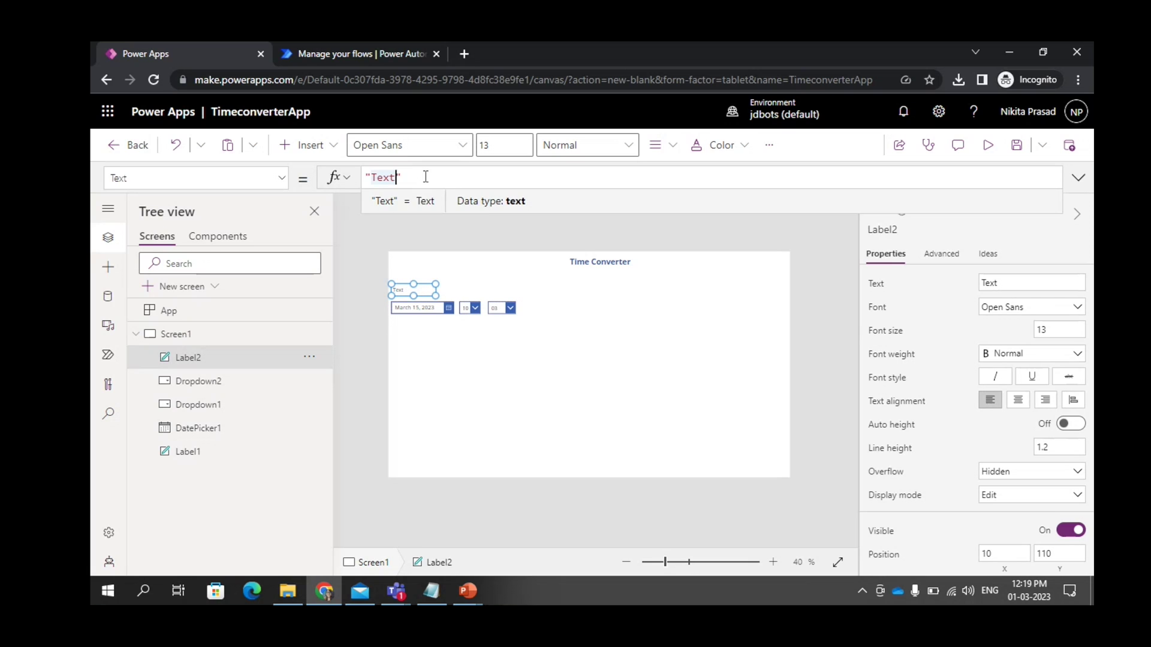
{"action": "key", "text": "BackSpace"}
{"action": "key", "text": "BackSpace"}
{"action": "key", "text": "BackSpace"}
{"action": "key", "text": "BackSpace"}
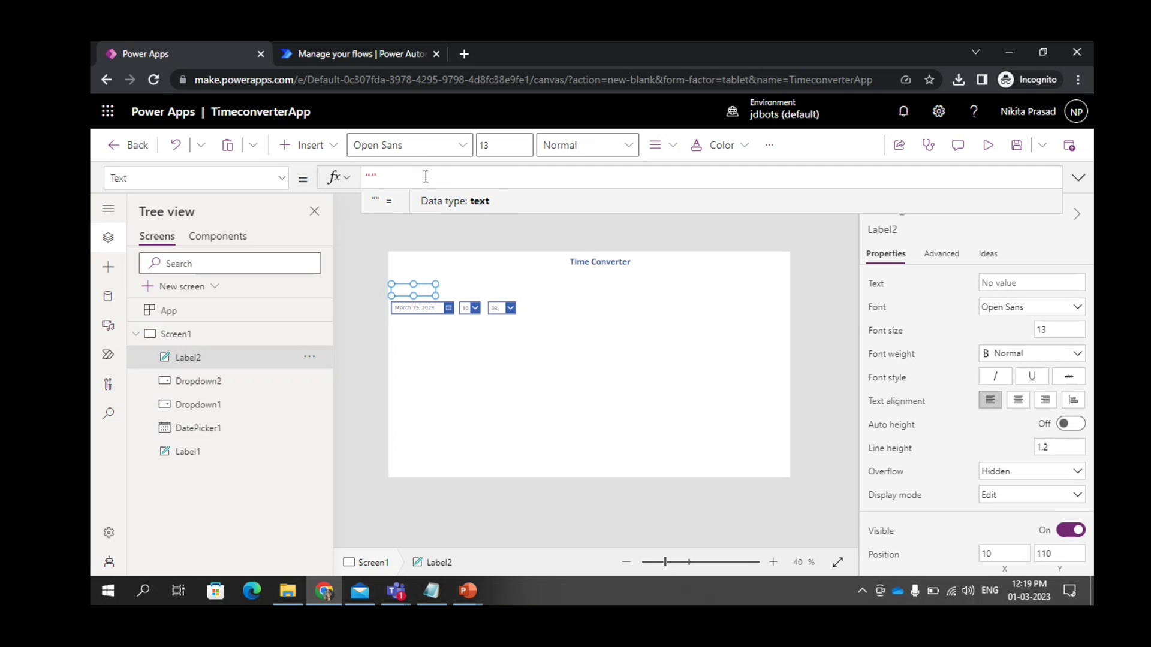
{"action": "type", "text": "S"}
{"action": "type", "text": "ourc"}
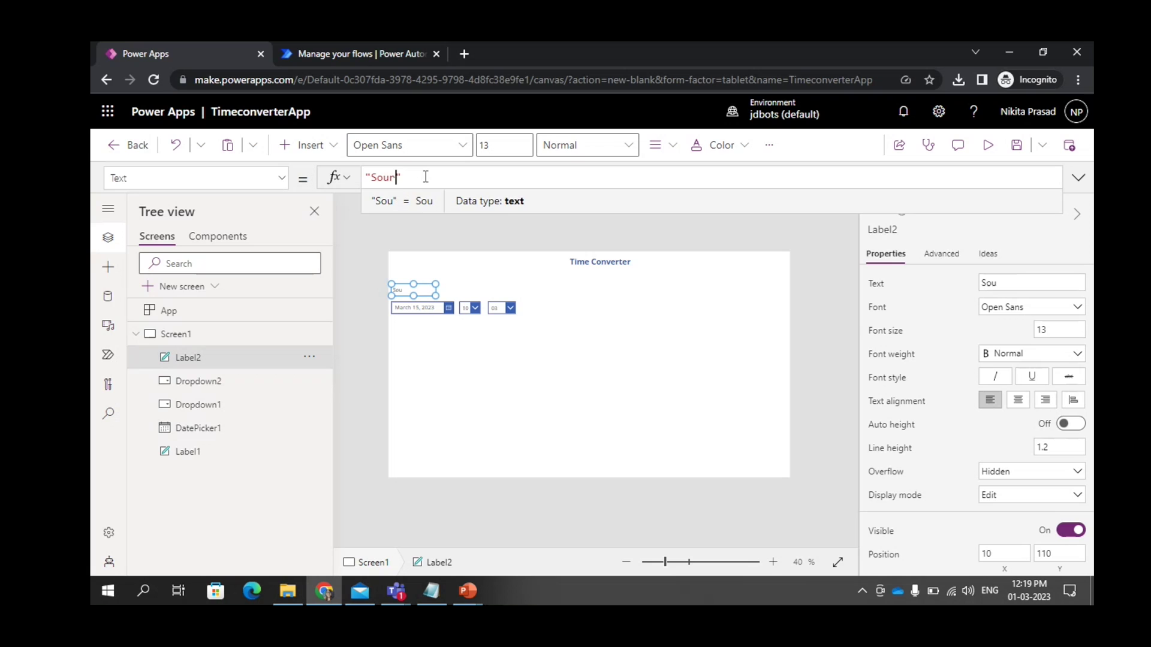
{"action": "type", "text": "eT"}
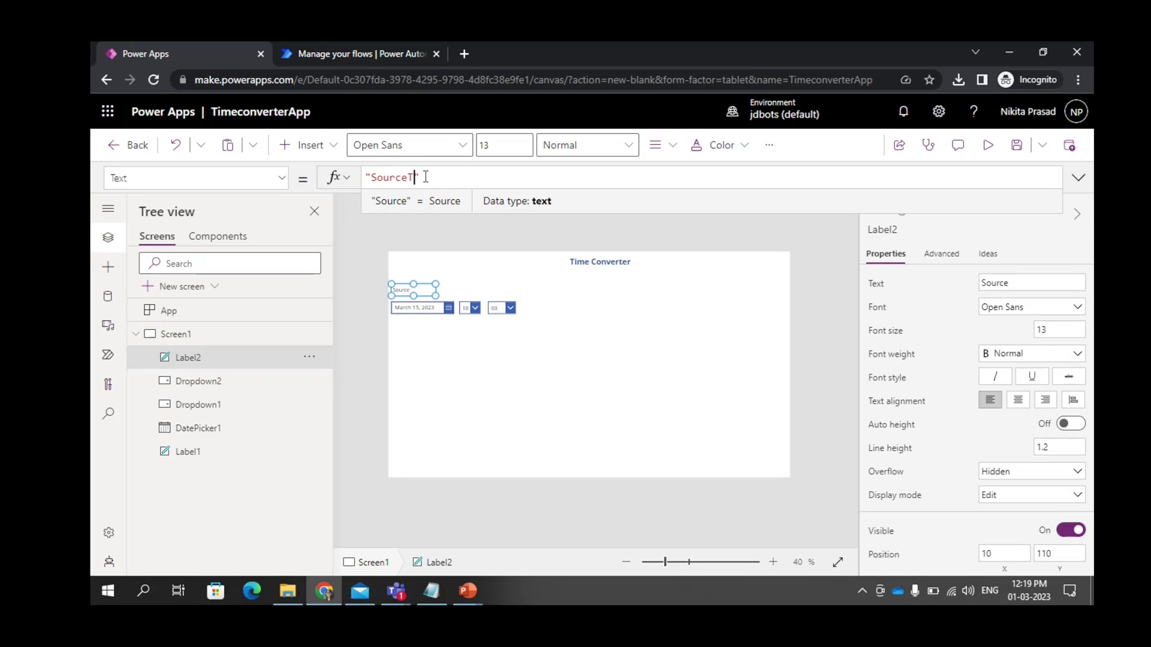
{"action": "type", "text": "ime"}
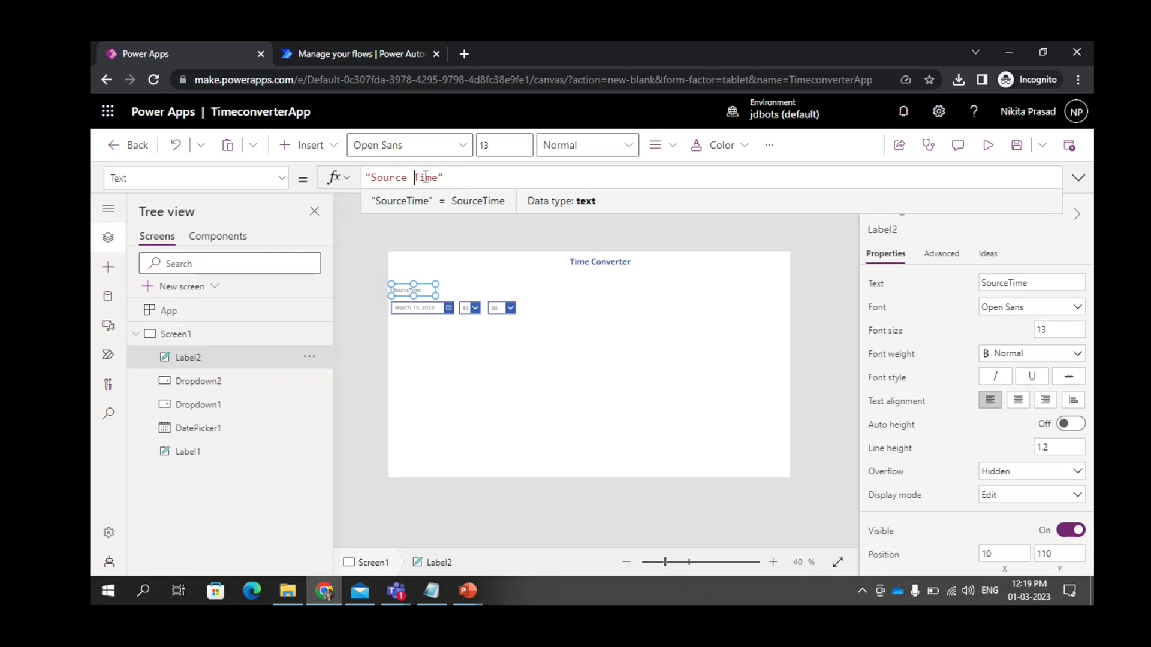
{"action": "key", "text": "Right"}
{"action": "key", "text": "Right"}
{"action": "key", "text": "Right"}
{"action": "key", "text": "Right"}
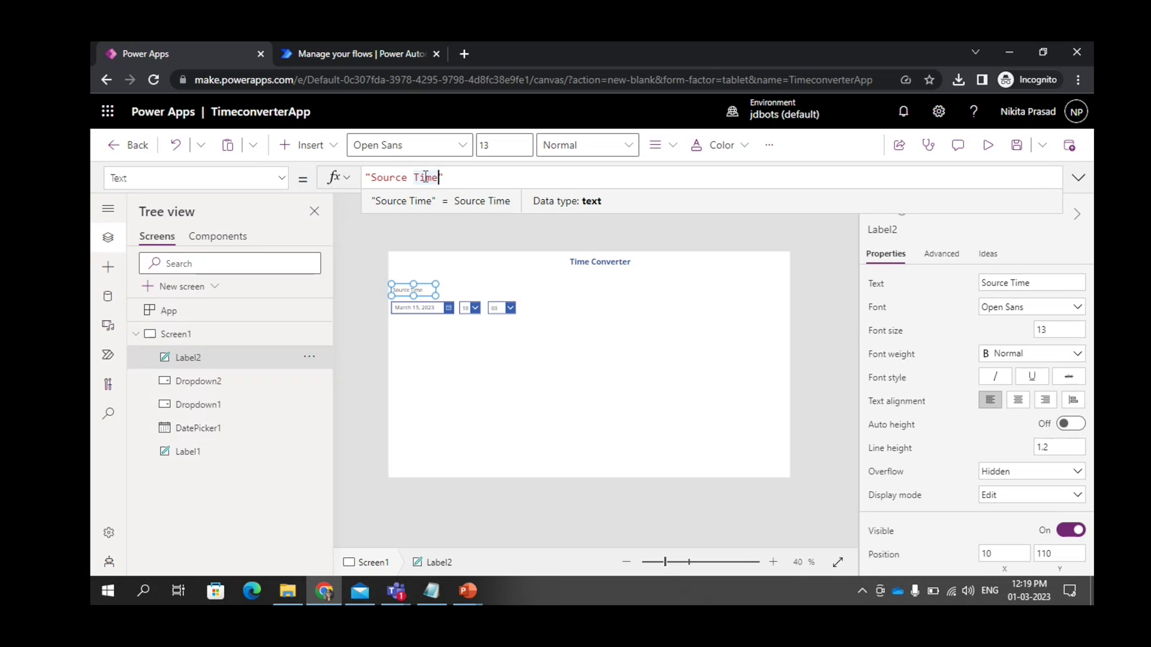
{"action": "type", "text": ":"}
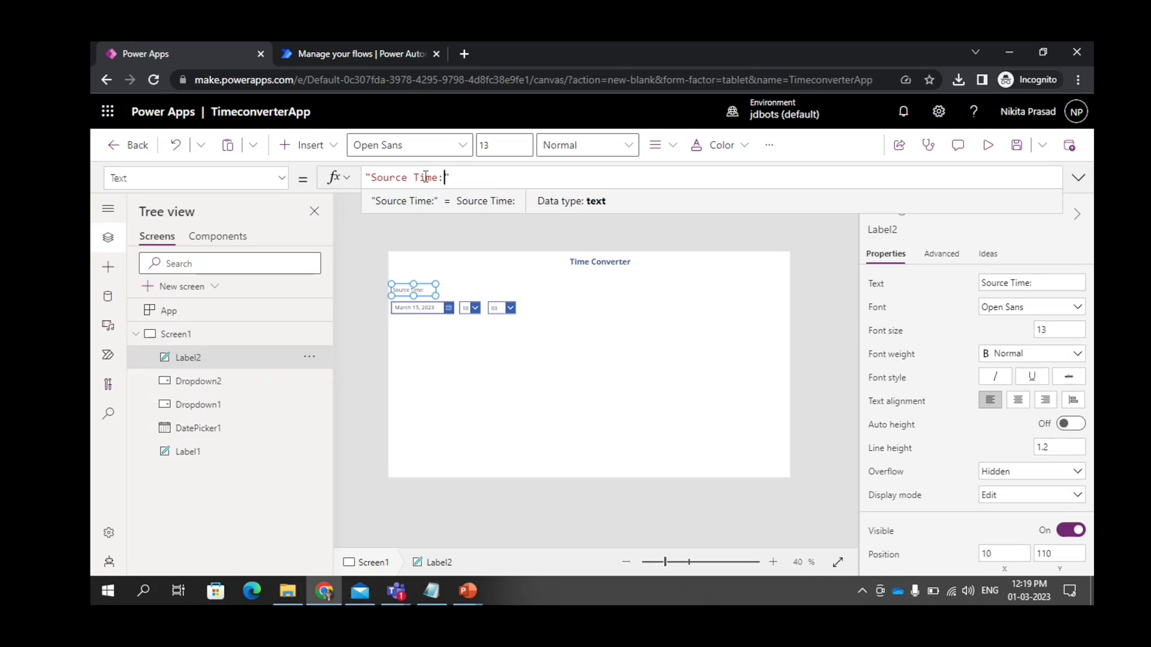
Step: Set the "Source Time:" label's font size to 18 and widen it so the text fits on one line
{"action": "left_click", "coordinate": [1054, 333]}
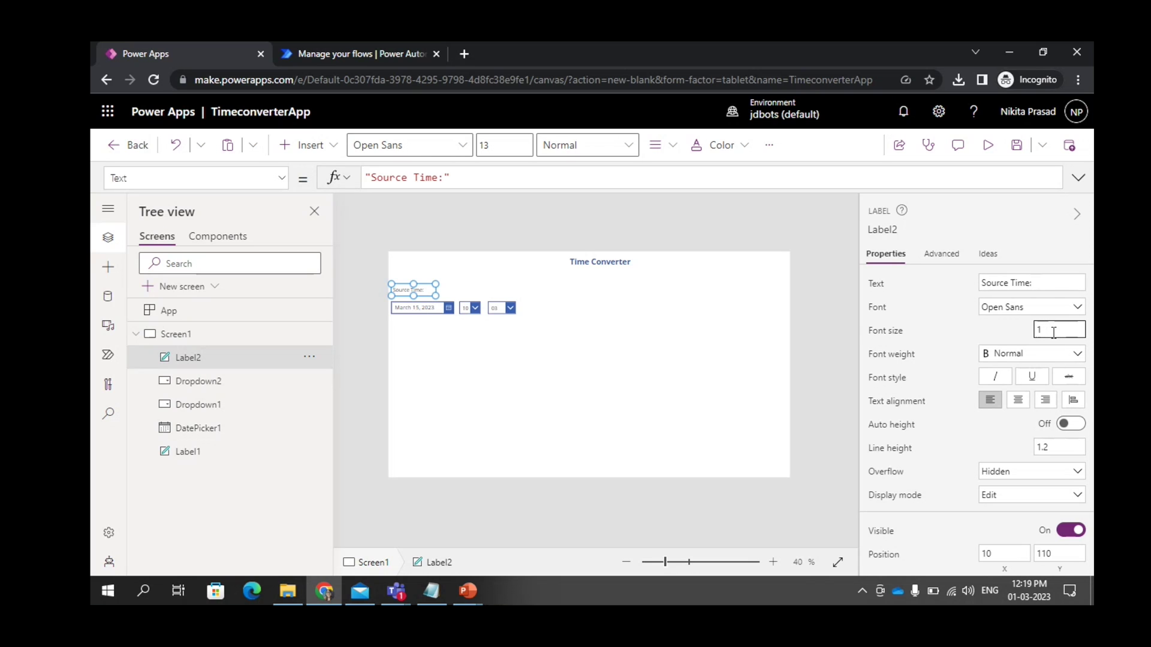
{"action": "type", "text": "18"}
{"action": "left_click", "coordinate": [596, 393]}
{"action": "left_click", "coordinate": [427, 292]}
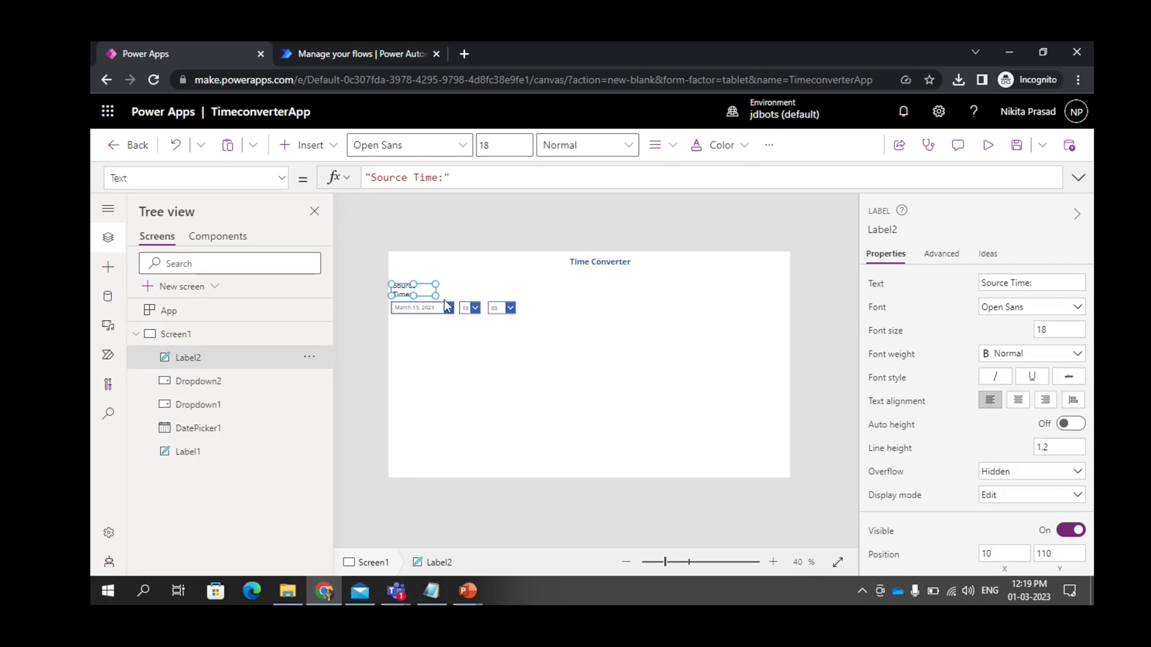
{"action": "left_click_drag", "start_coordinate": [435, 295], "coordinate": [463, 295]}
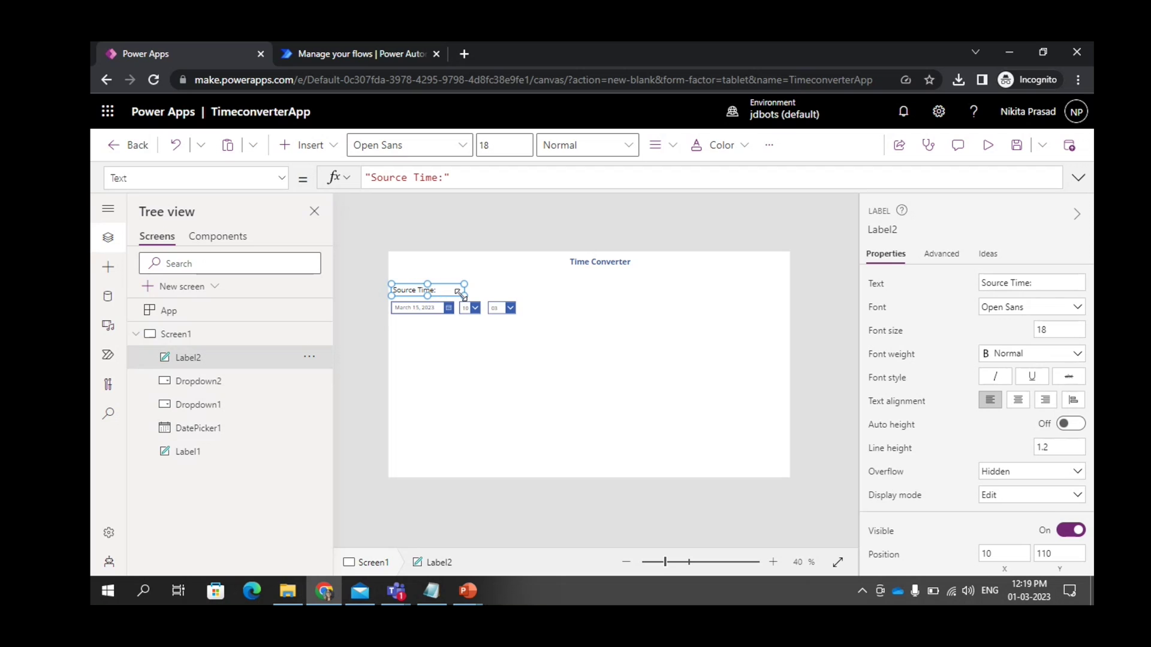
{"action": "left_click", "coordinate": [461, 340]}
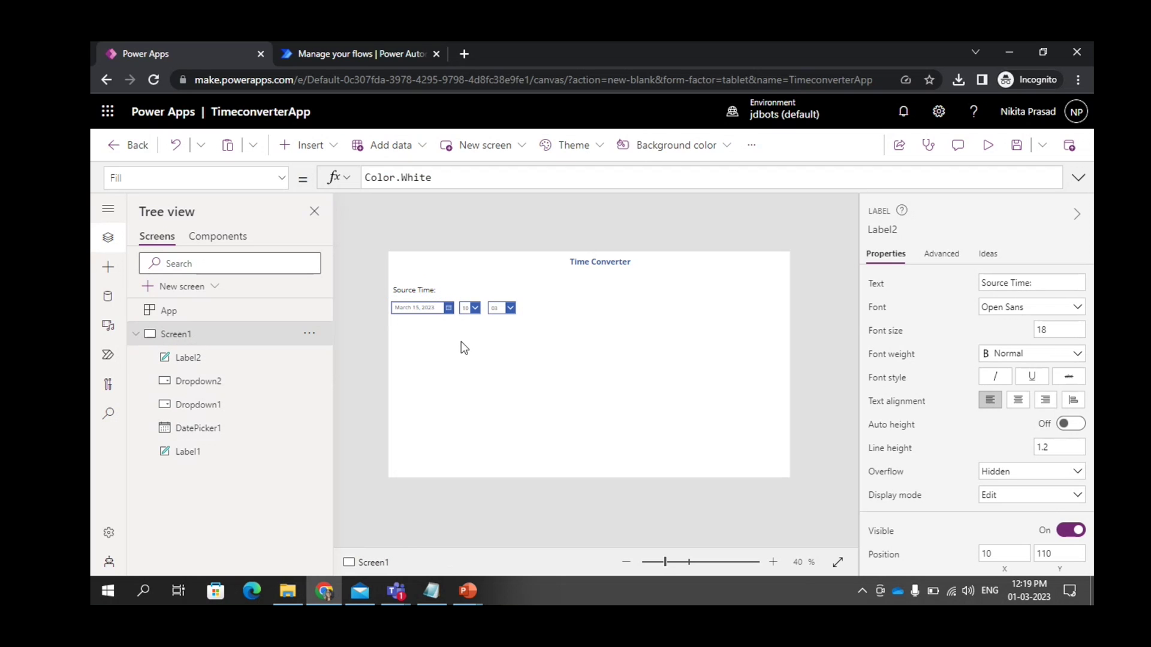
{"action": "left_click", "coordinate": [429, 293]}
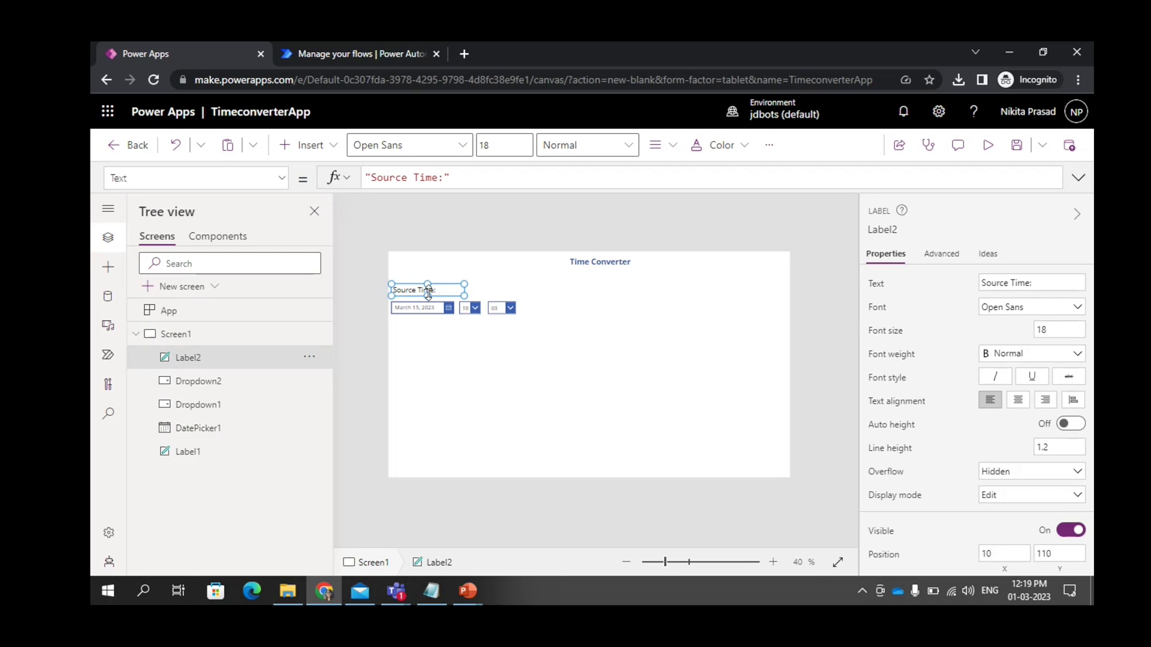
{"action": "left_click", "coordinate": [494, 394]}
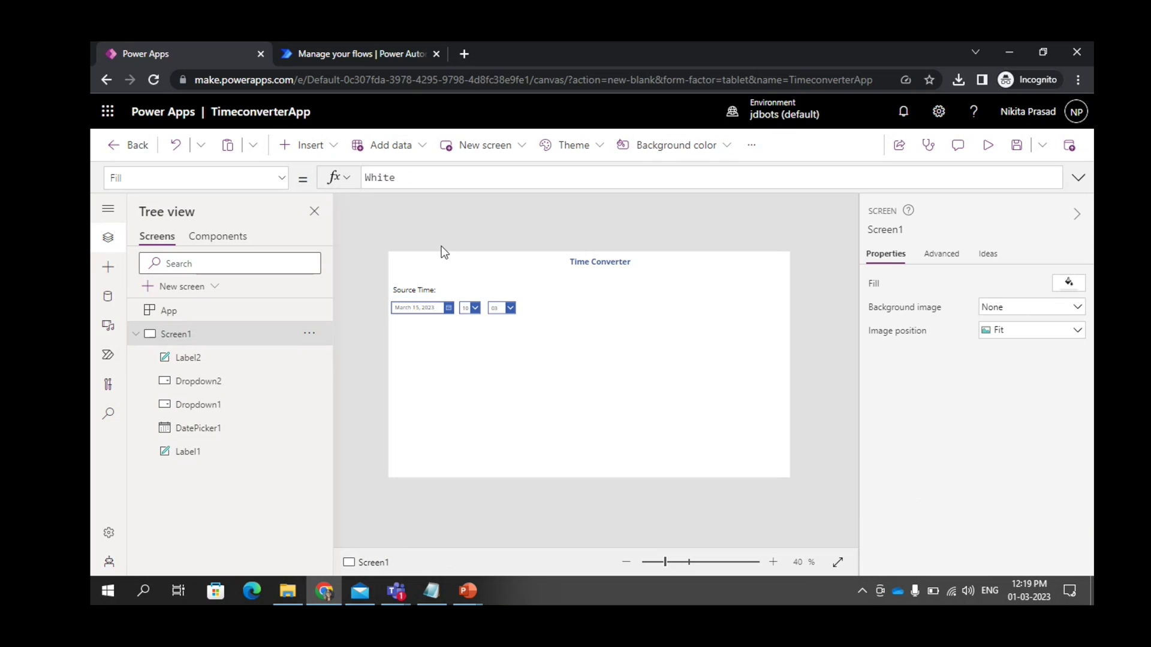
Step: Insert a combo box without a data source and place it below the date picker at X 10, Y 370
{"action": "left_click", "coordinate": [326, 153]}
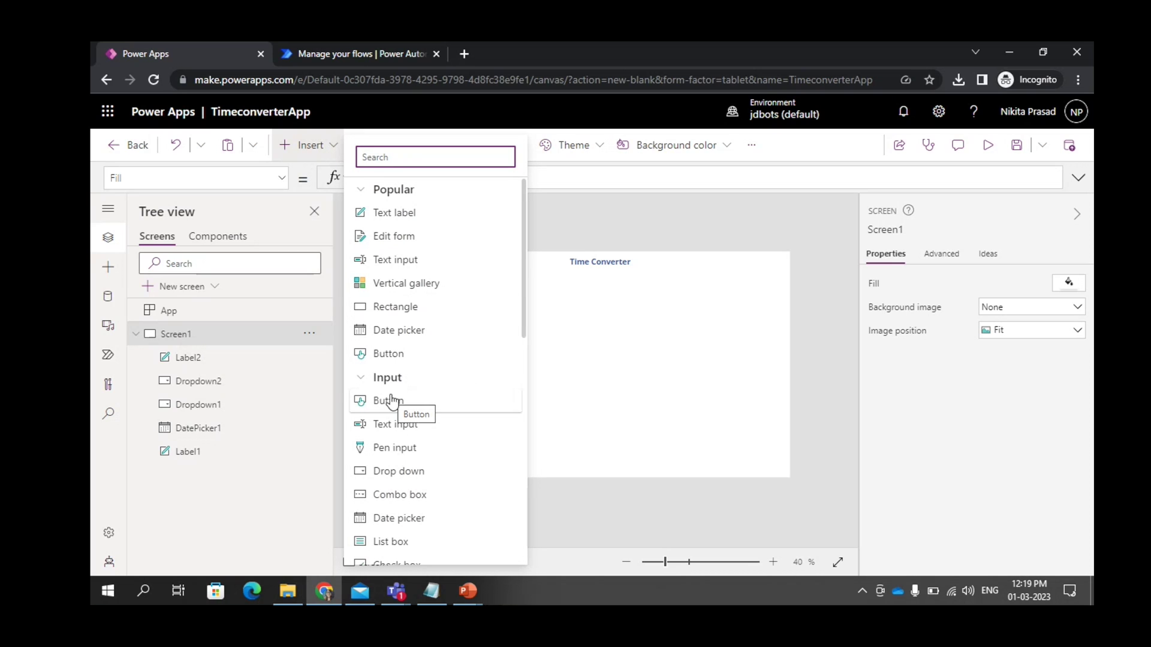
{"action": "key", "text": "Escape"}
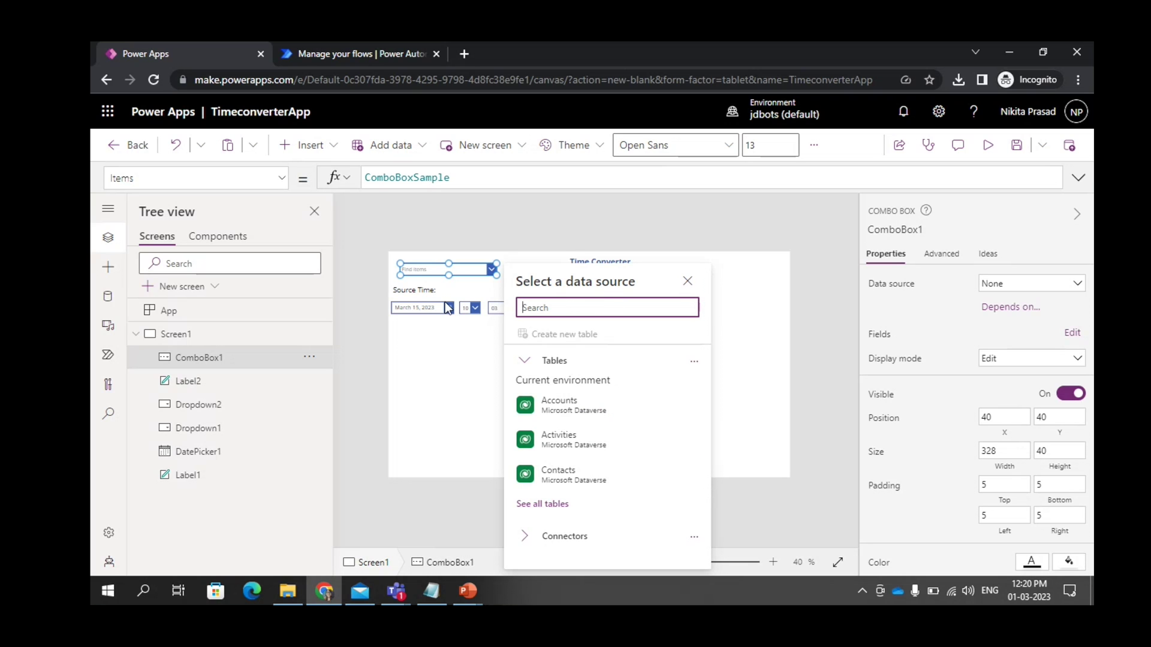
{"action": "left_click", "coordinate": [686, 283]}
{"action": "left_click_drag", "start_coordinate": [457, 268], "coordinate": [445, 368]}
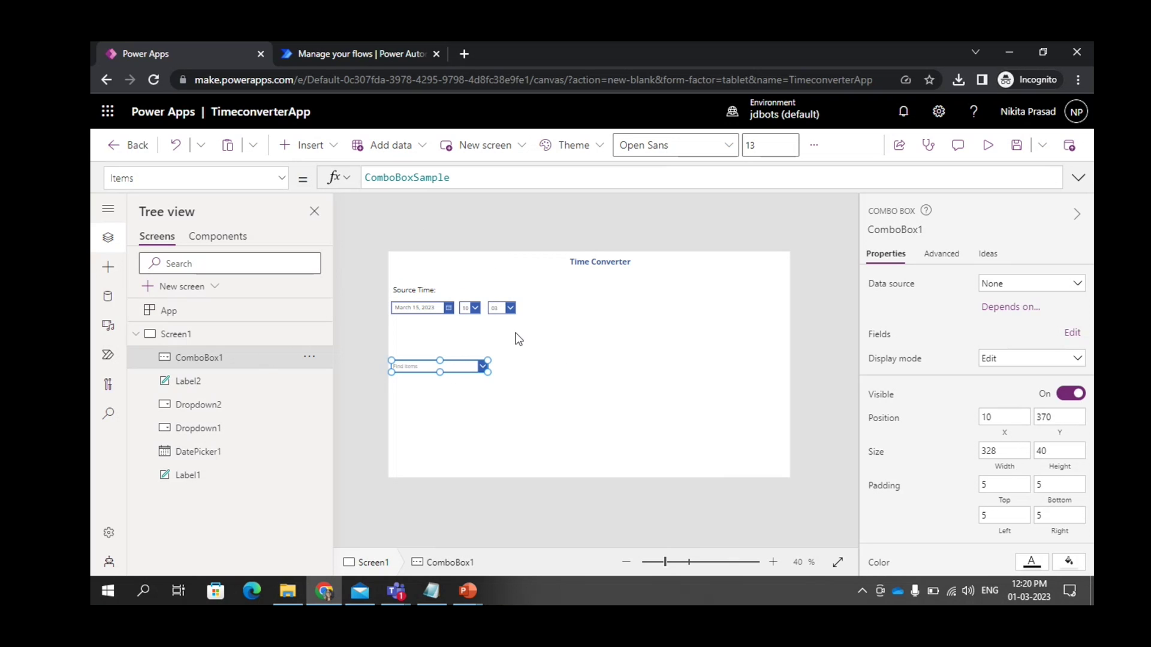
{"action": "left_click", "coordinate": [419, 351]}
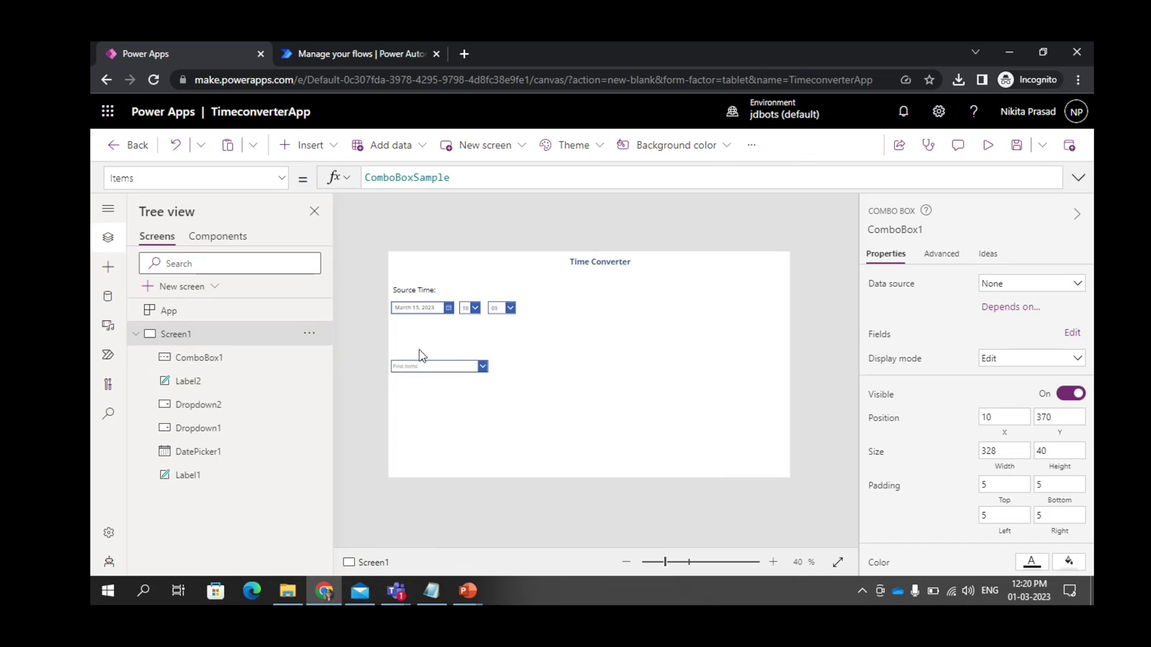
Step: Insert a text label above the combo box at X 10, Y 297 with the text "Source Time Zone:"
{"action": "left_click", "coordinate": [298, 151]}
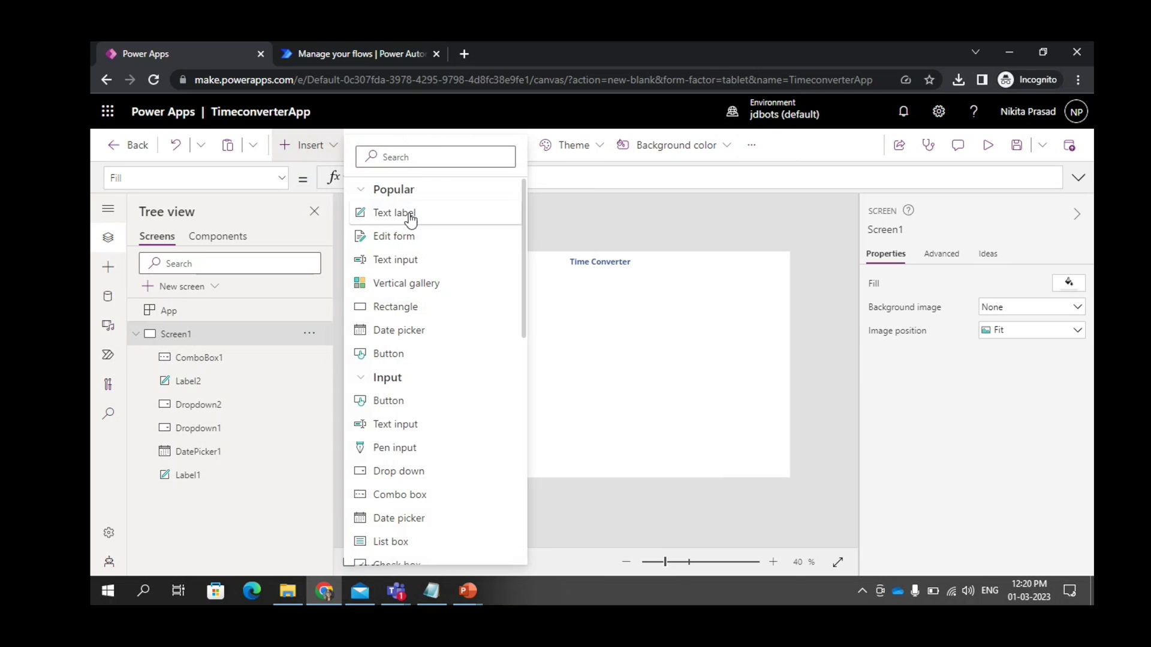
{"action": "left_click", "coordinate": [406, 215]}
{"action": "left_click_drag", "start_coordinate": [423, 270], "coordinate": [418, 345]}
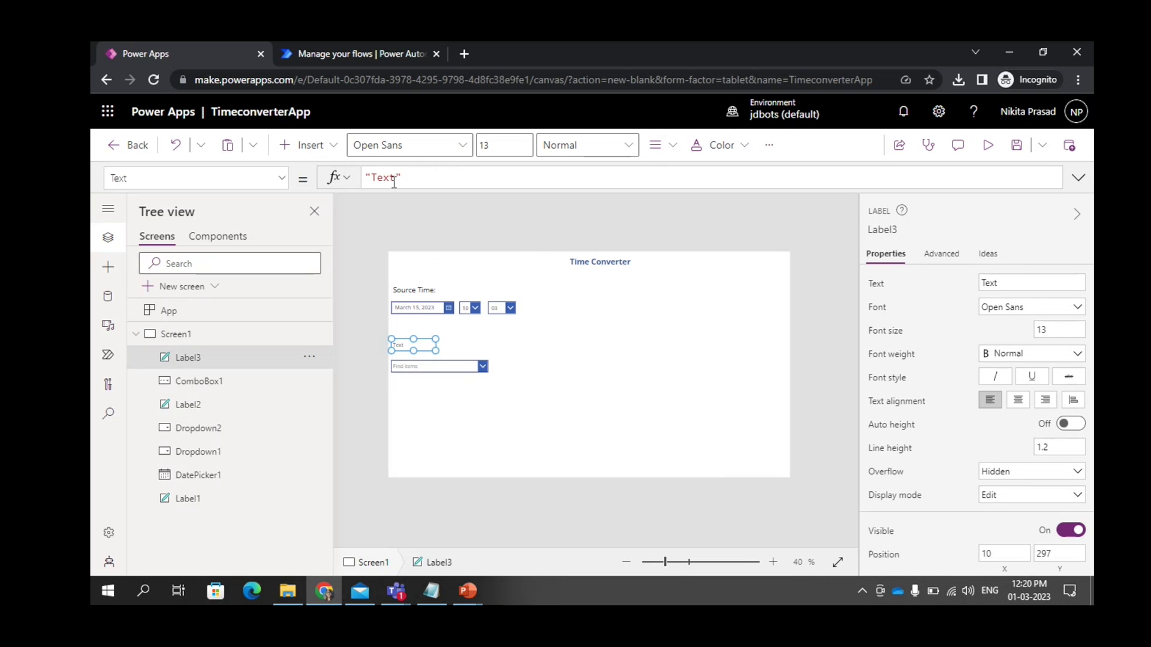
{"action": "key", "text": "BackSpace"}
{"action": "key", "text": "BackSpace"}
{"action": "key", "text": "BackSpace"}
{"action": "key", "text": "BackSpace"}
{"action": "type", "text": "Source"}
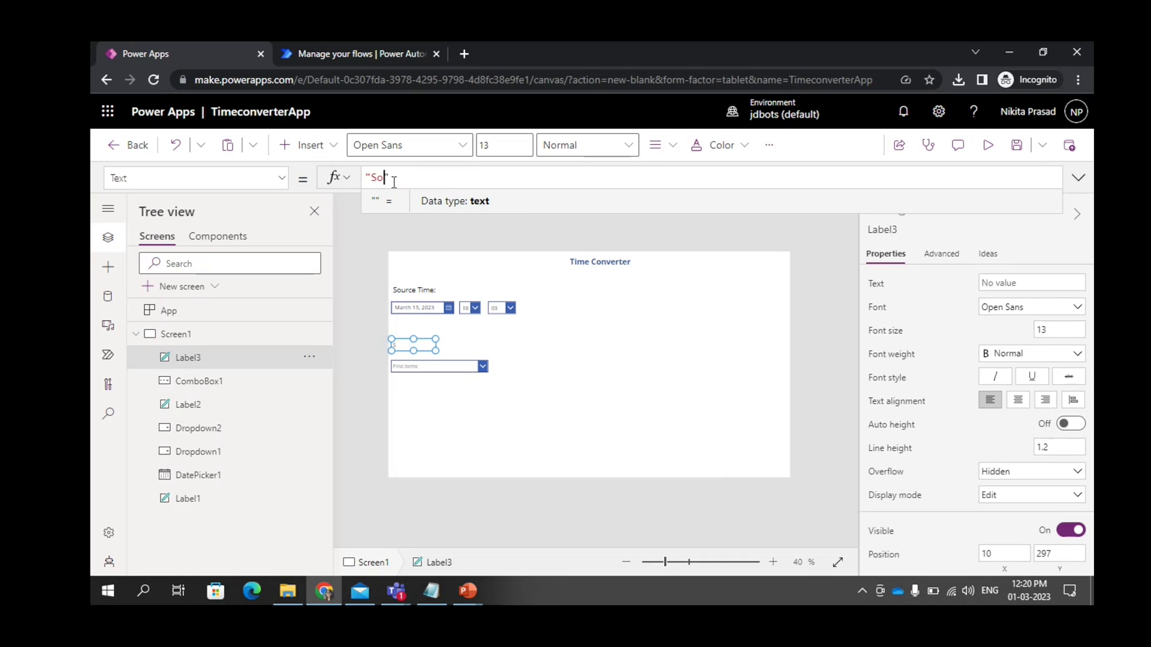
{"action": "type", "text": " Time"}
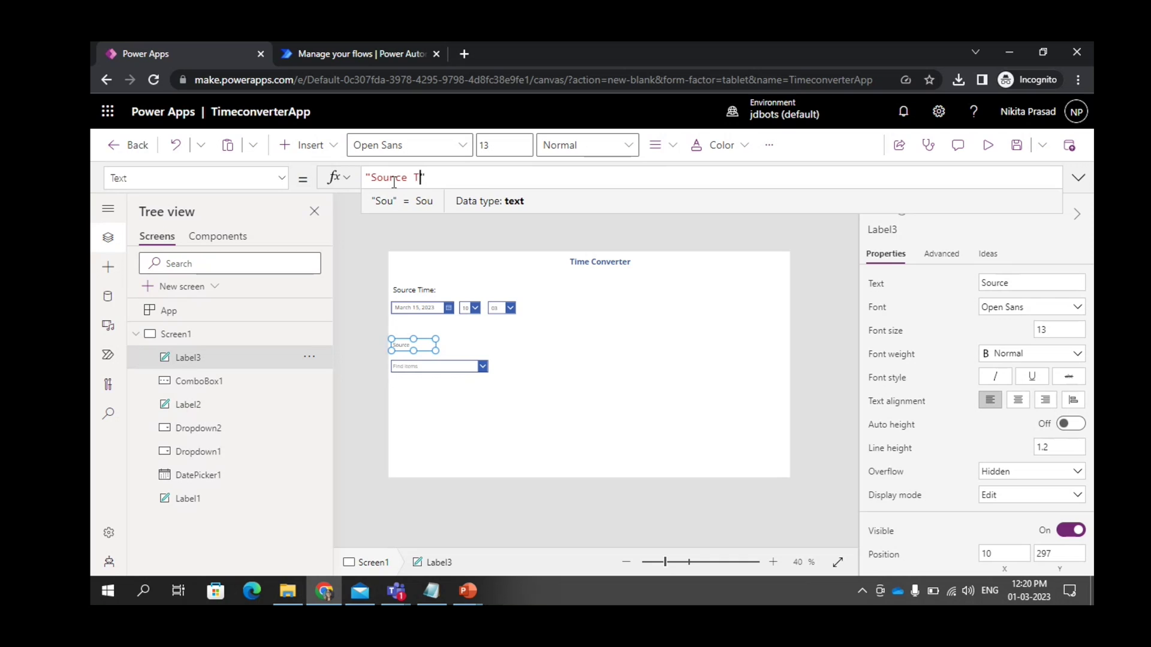
{"action": "type", "text": " Zon"}
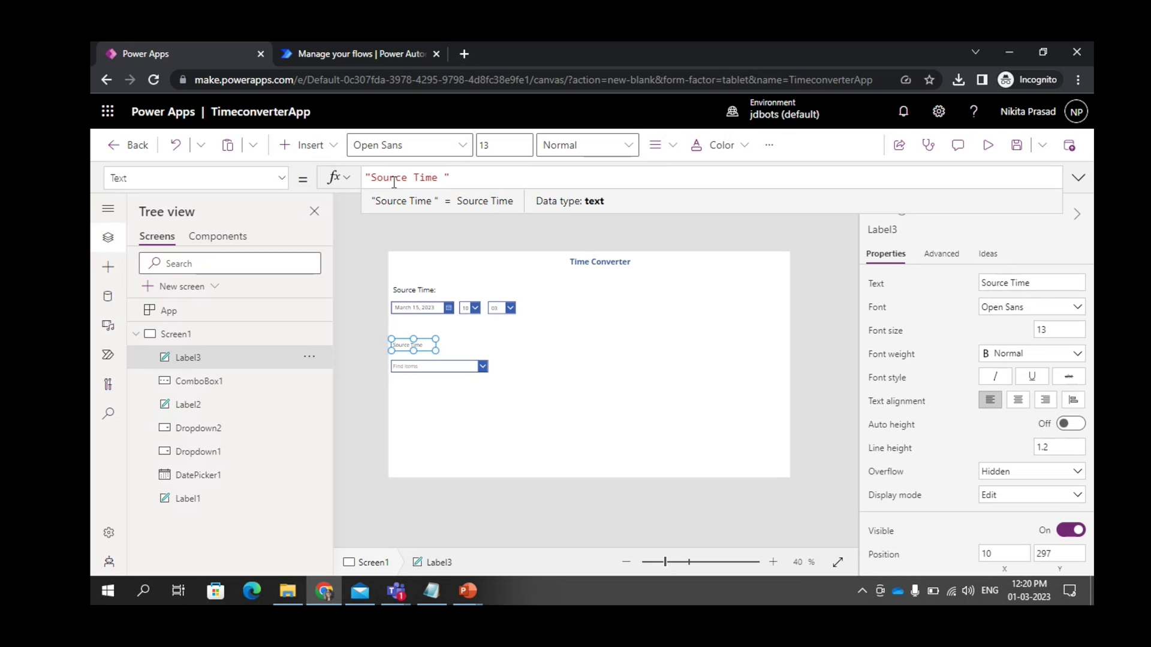
{"action": "type", "text": "e:"}
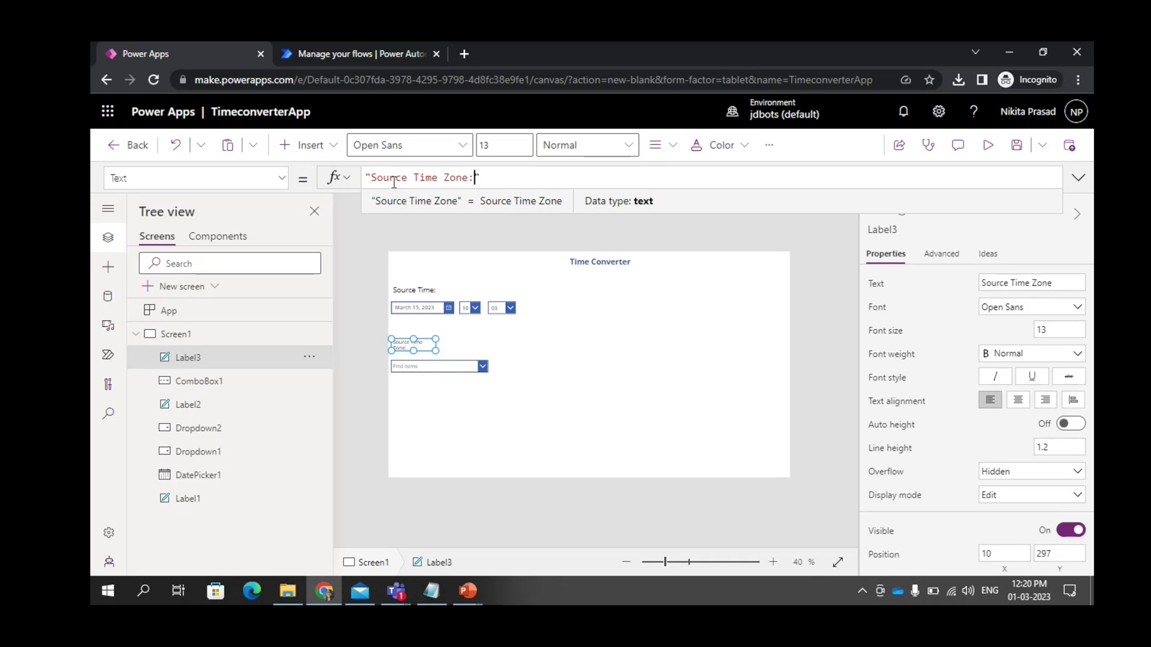
Step: Widen the "Source Time Zone:" label to fit on one line and set its font size to 18
{"action": "left_click_drag", "start_coordinate": [435, 351], "coordinate": [461, 349]}
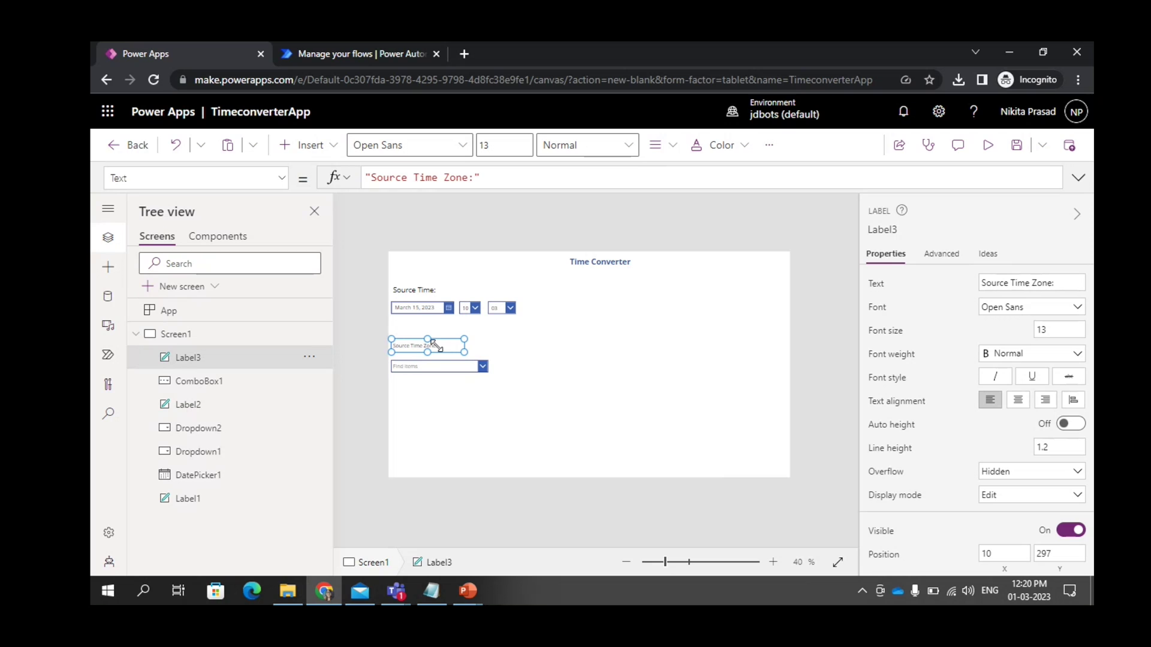
{"action": "left_click", "coordinate": [1057, 331]}
{"action": "key", "text": "BackSpace"}
{"action": "type", "text": "8"}
{"action": "left_click", "coordinate": [635, 340]}
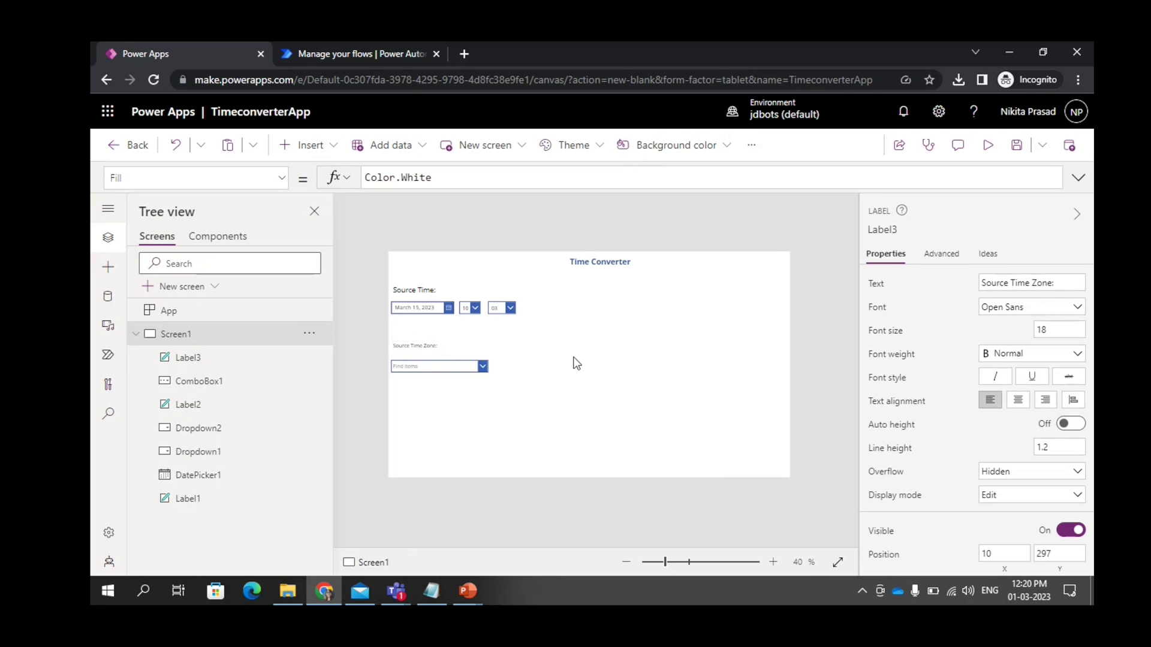
Step: Connect the combo box under "Source Time Zone:" to the Time Zone Definitions Dataverse table, searching the data sources for "Time"
{"action": "left_click", "coordinate": [422, 371]}
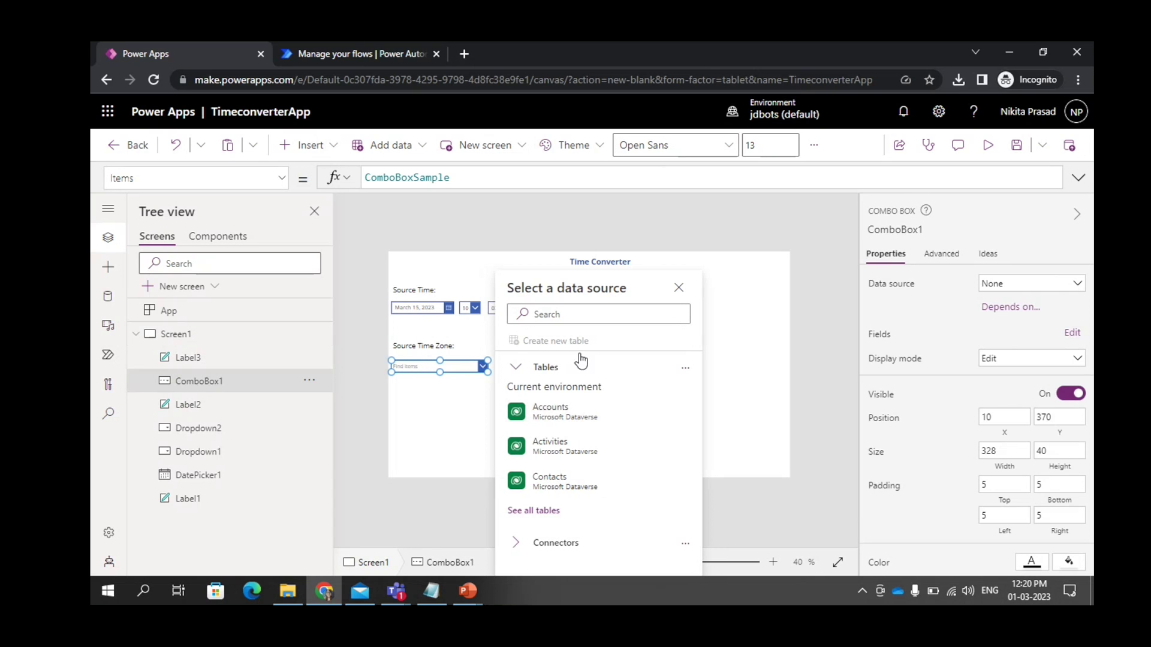
{"action": "left_click", "coordinate": [567, 312]}
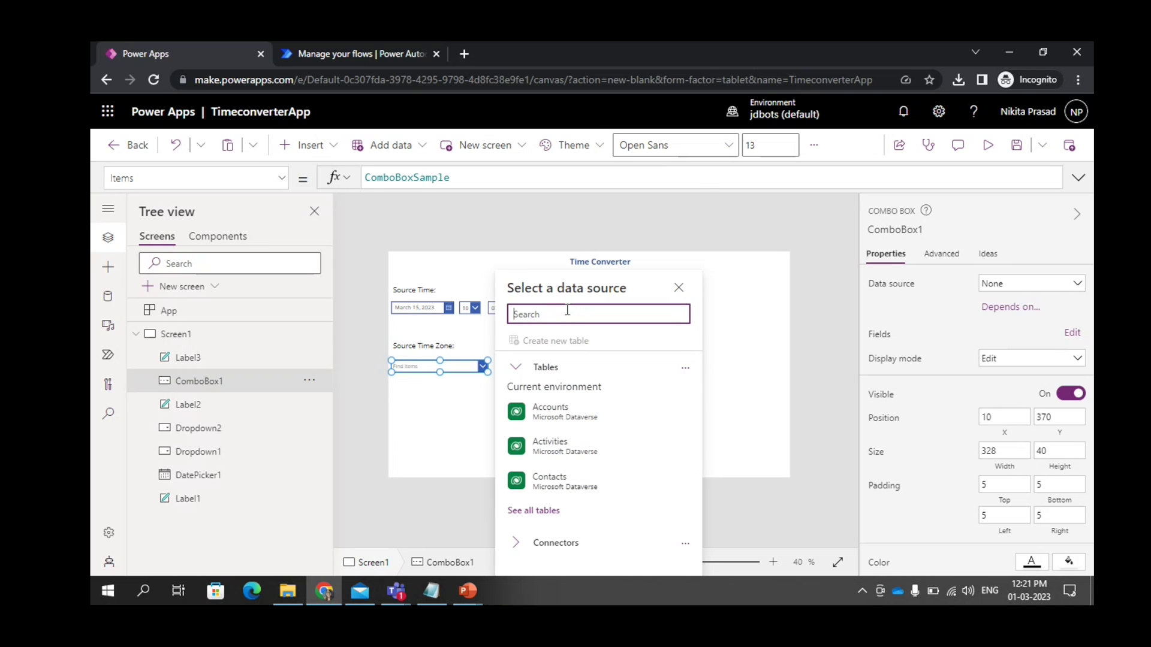
{"action": "type", "text": "Time"}
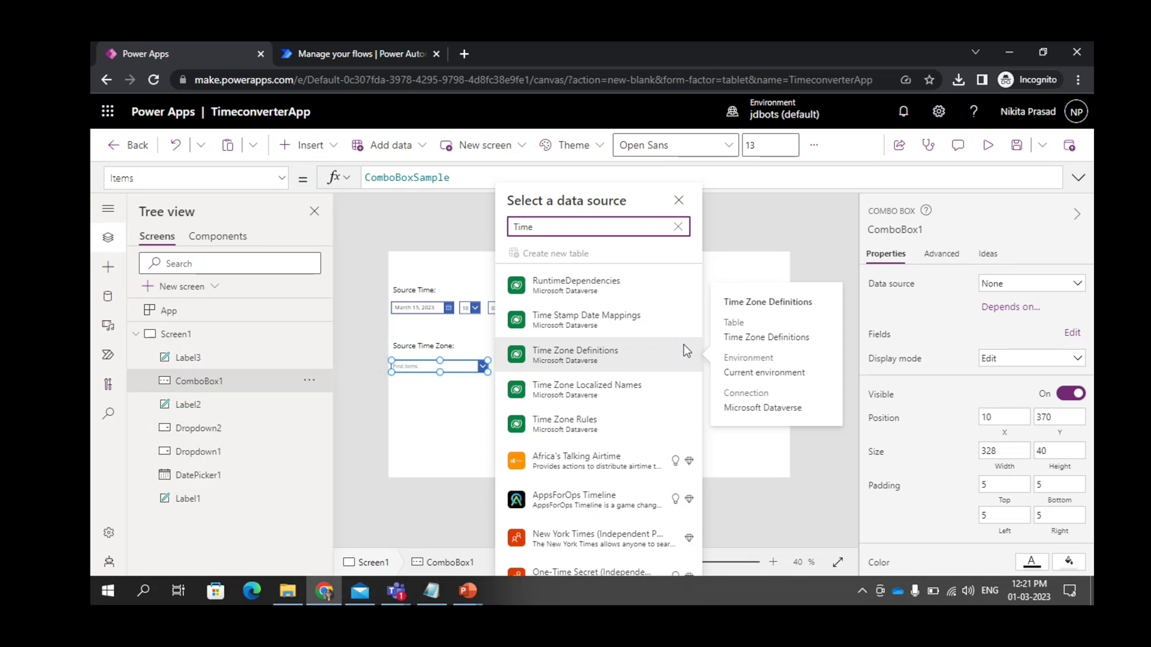
{"action": "left_click", "coordinate": [598, 359]}
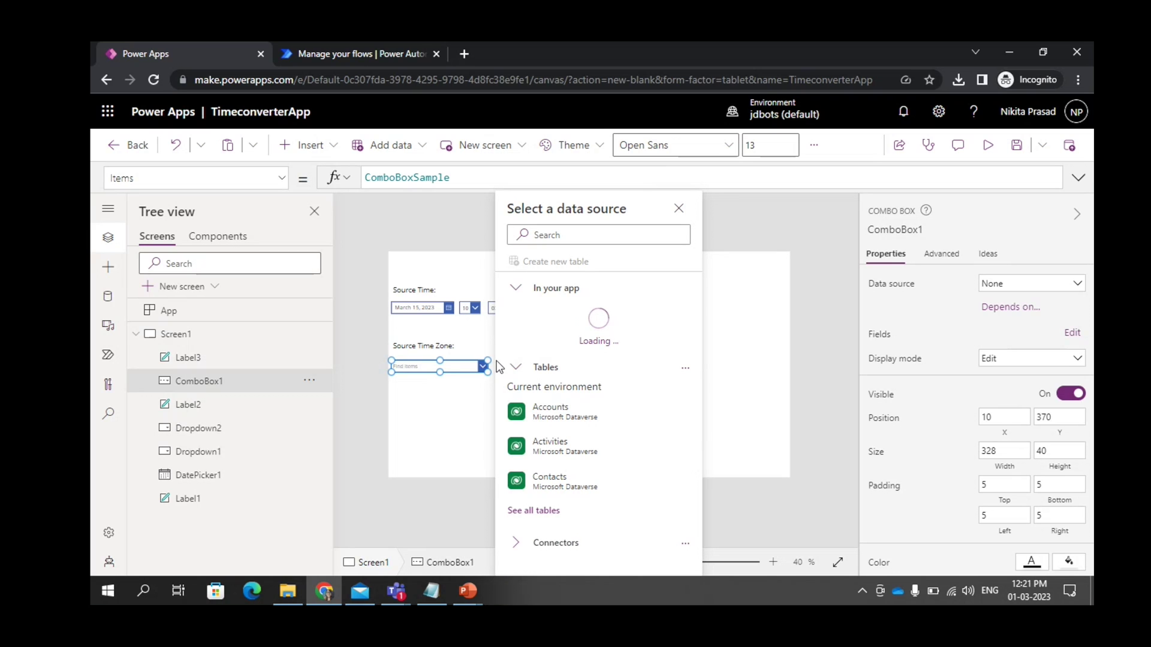
{"action": "left_click", "coordinate": [558, 354]}
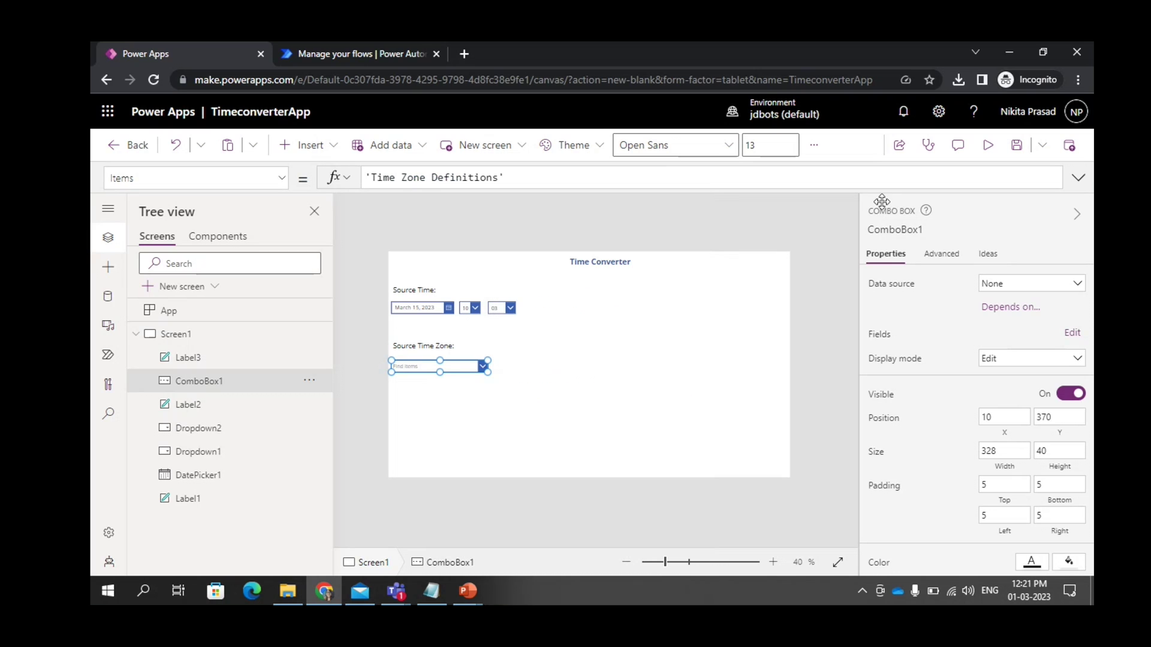
Step: Preview the app to check which items the source time zone combo box offers, and return to editing
{"action": "left_click", "coordinate": [988, 146]}
{"action": "left_click", "coordinate": [393, 362]}
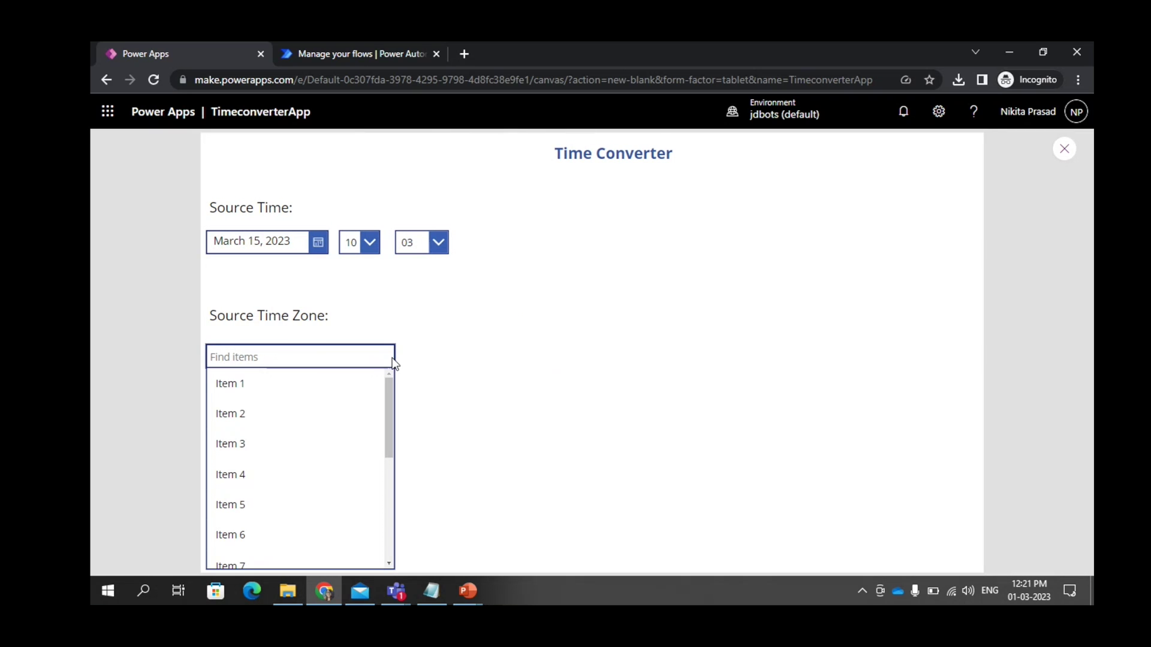
{"action": "left_click", "coordinate": [1064, 153]}
{"action": "key", "text": "Escape"}
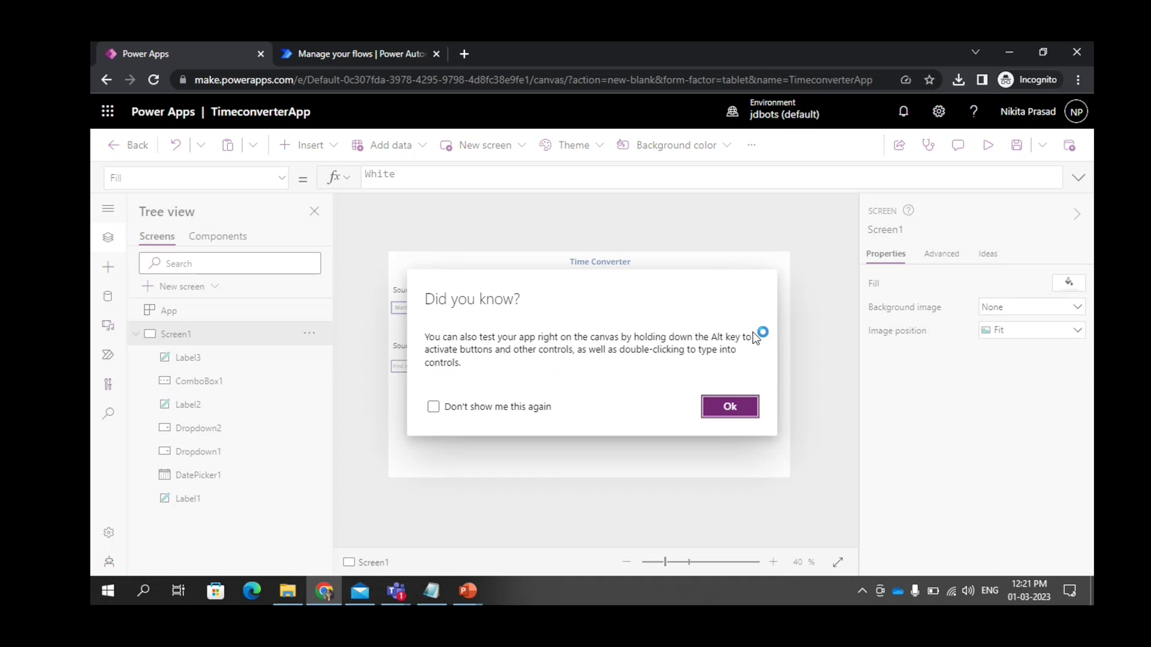
{"action": "left_click", "coordinate": [727, 406]}
Step: Preview the app again and look through the time zones offered by the source time zone combo box
{"action": "left_click", "coordinate": [988, 146]}
{"action": "left_click", "coordinate": [383, 357]}
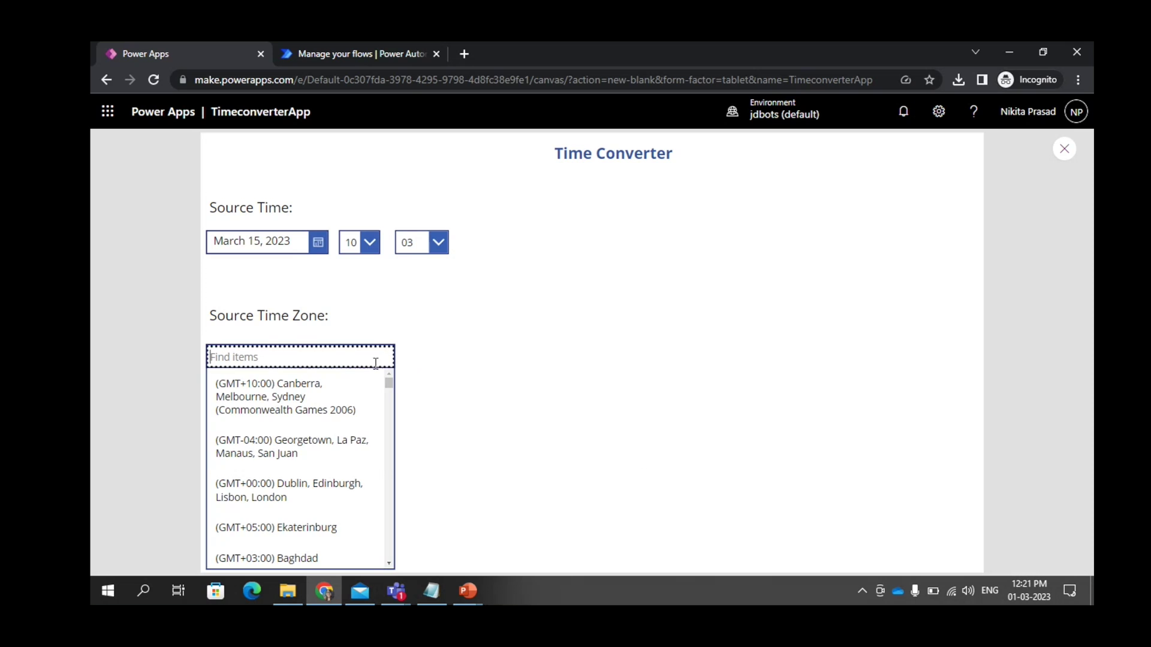
{"action": "scroll", "coordinate": [318, 414], "scroll_direction": "down", "scroll_amount": 10}
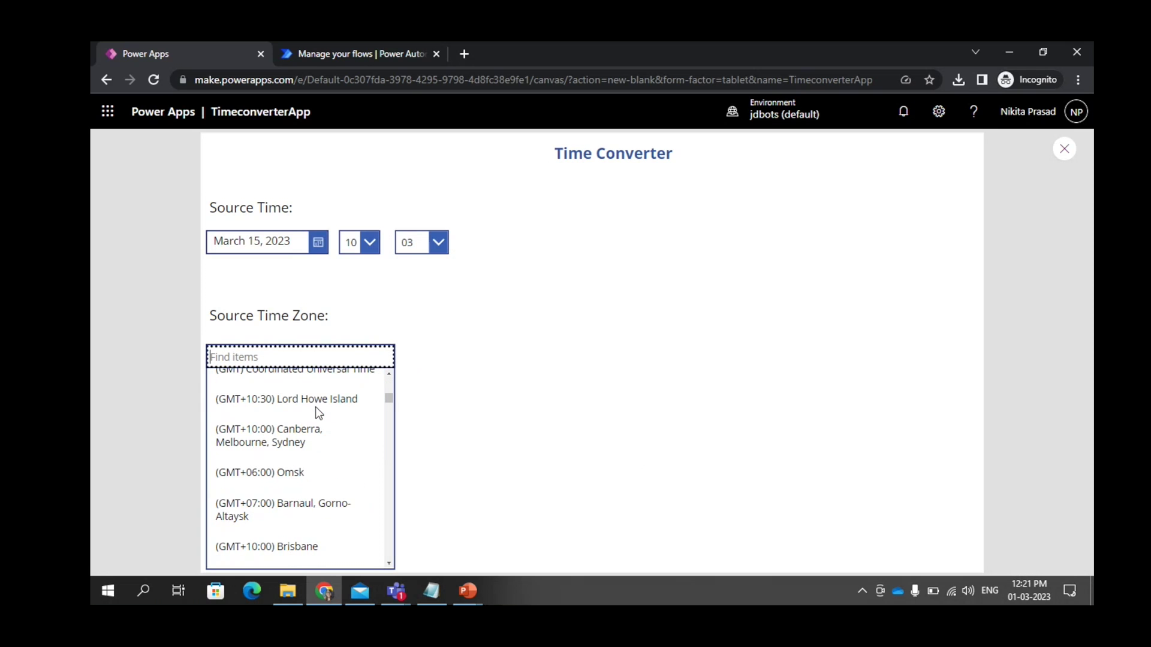
{"action": "scroll", "coordinate": [277, 444], "scroll_direction": "up", "scroll_amount": 5}
{"action": "scroll", "coordinate": [274, 462], "scroll_direction": "down", "scroll_amount": 8}
{"action": "scroll", "coordinate": [271, 489], "scroll_direction": "down", "scroll_amount": 6}
{"action": "scroll", "coordinate": [264, 500], "scroll_direction": "up", "scroll_amount": 8}
{"action": "scroll", "coordinate": [262, 498], "scroll_direction": "up", "scroll_amount": 5}
Step: Find "eas" in the source time zone combo box, select "(GMT-05:00) Eastern Time (US & Canada)" and close the preview
{"action": "left_click", "coordinate": [351, 354]}
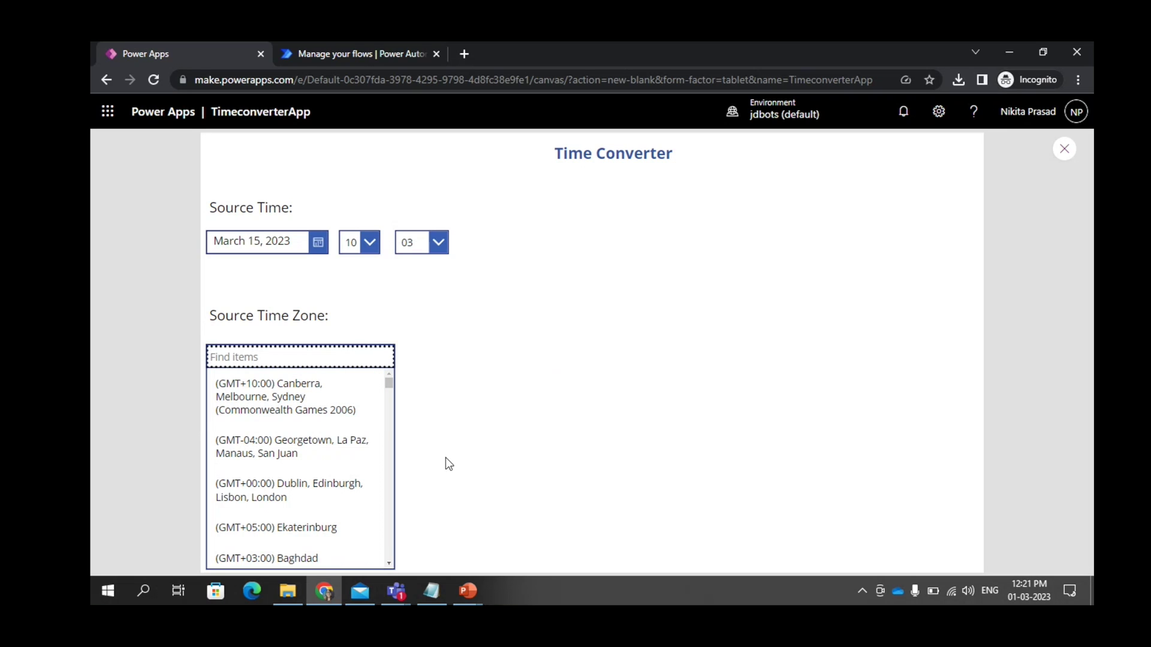
{"action": "type", "text": "eas"}
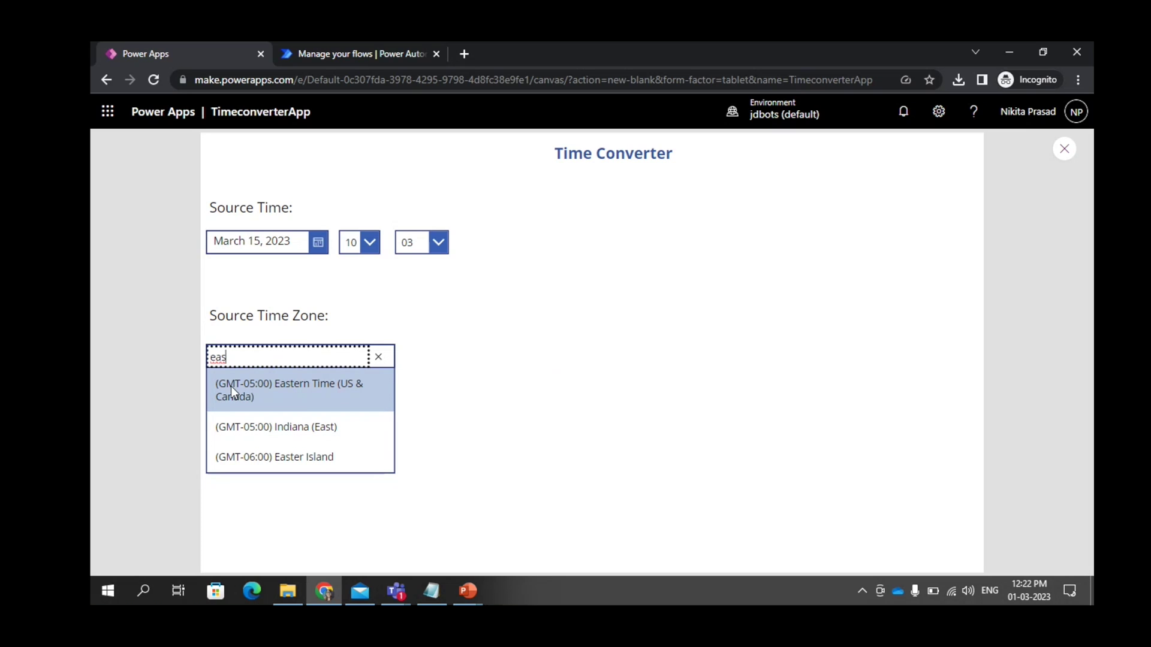
{"action": "left_click", "coordinate": [257, 389]}
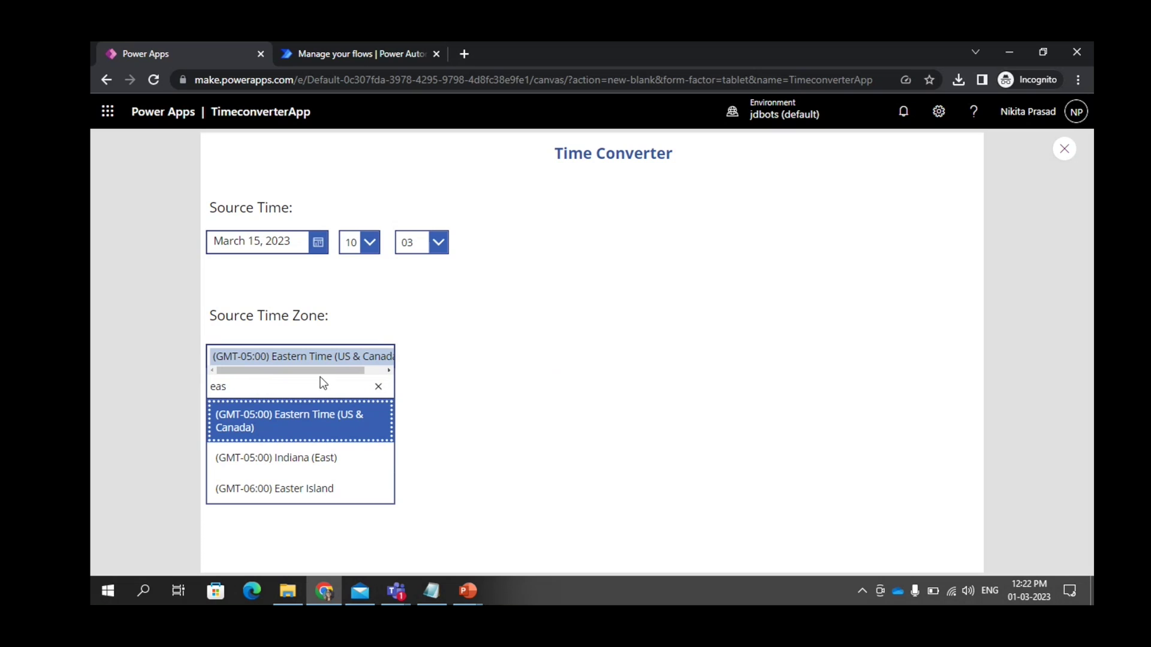
{"action": "left_click", "coordinate": [379, 386]}
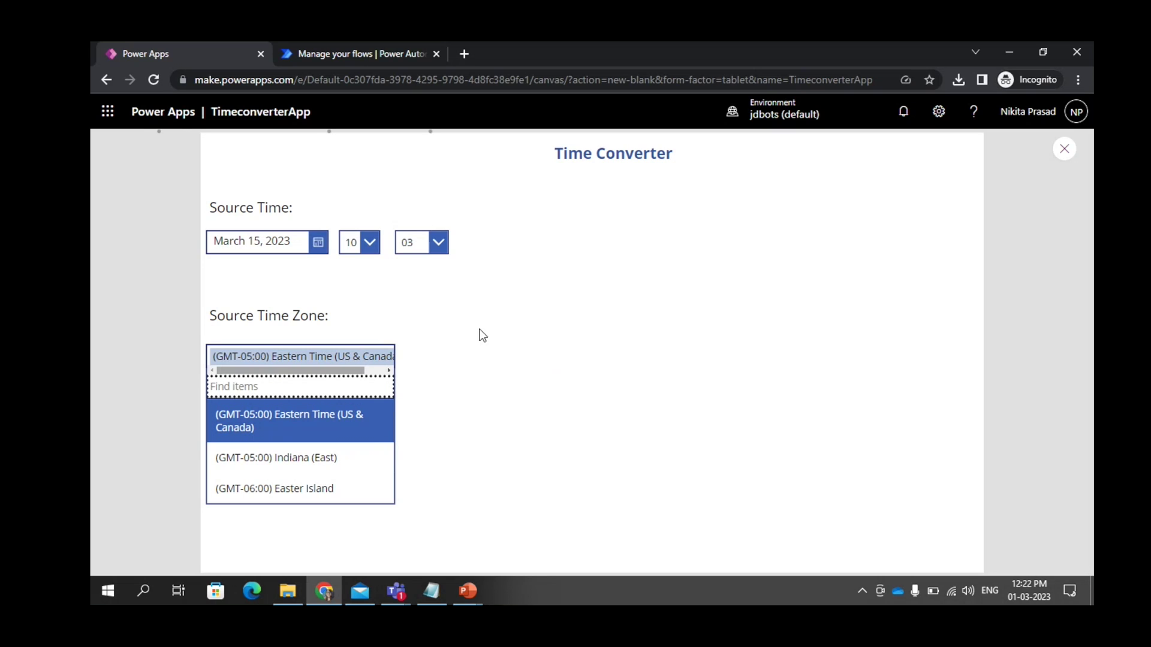
{"action": "left_click", "coordinate": [1065, 151]}
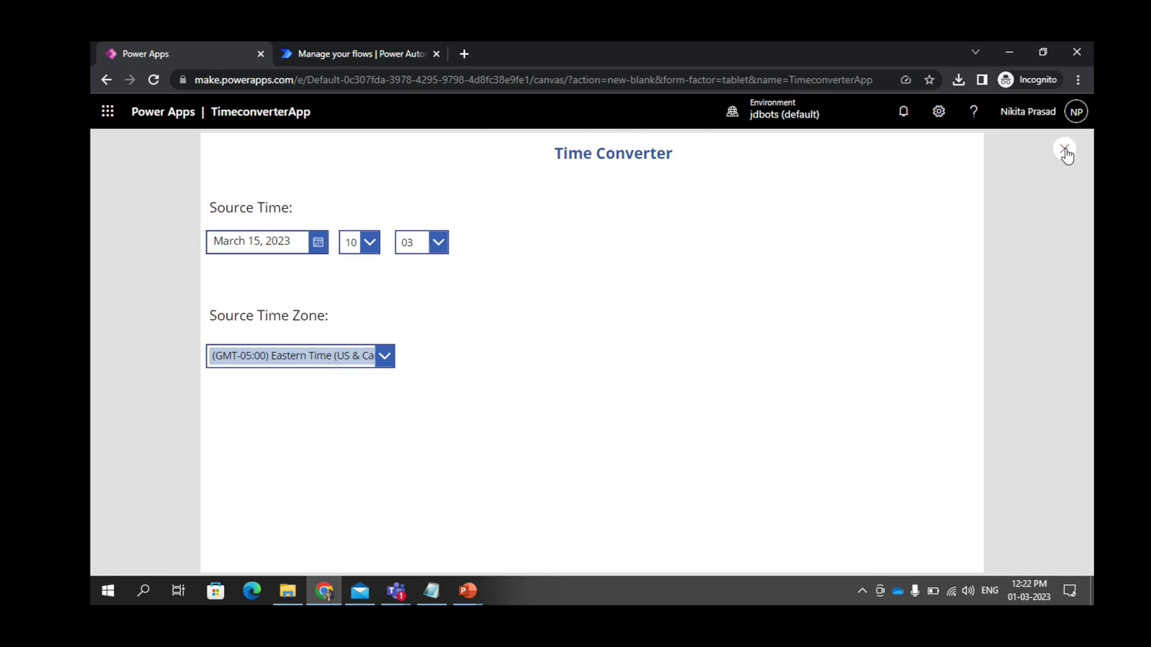
{"action": "left_click", "coordinate": [1067, 152]}
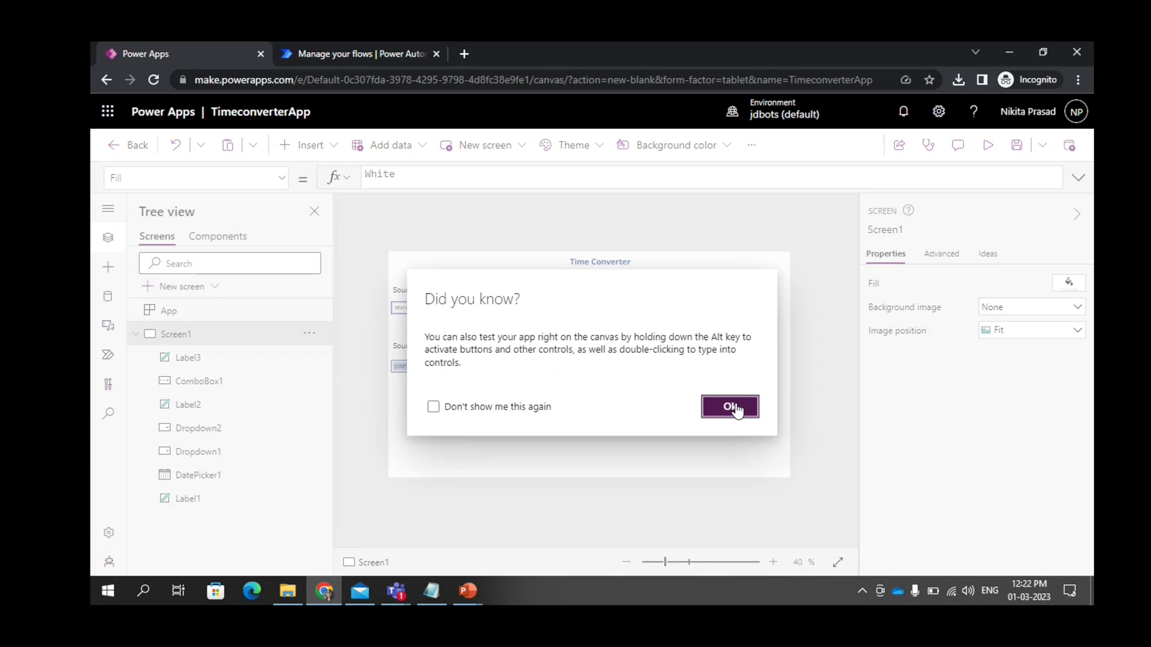
{"action": "left_click", "coordinate": [735, 406]}
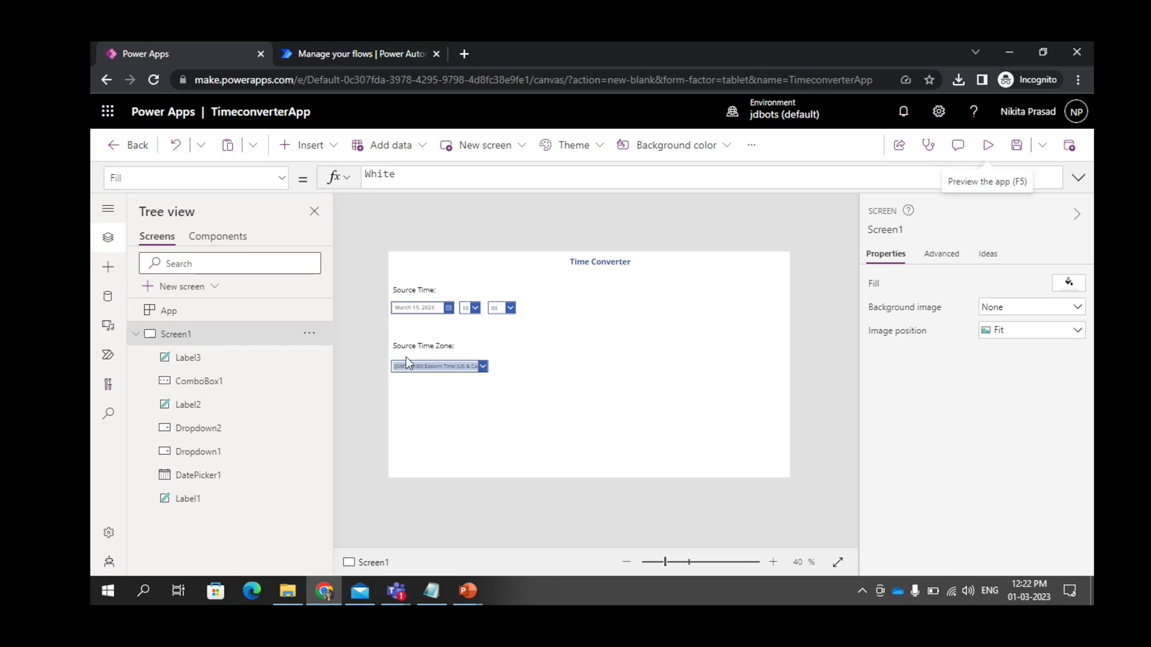
Step: Move the "Source Time Zone:" label down to Y 325, directly above its combo box
{"action": "left_click_drag", "start_coordinate": [431, 343], "coordinate": [430, 355]}
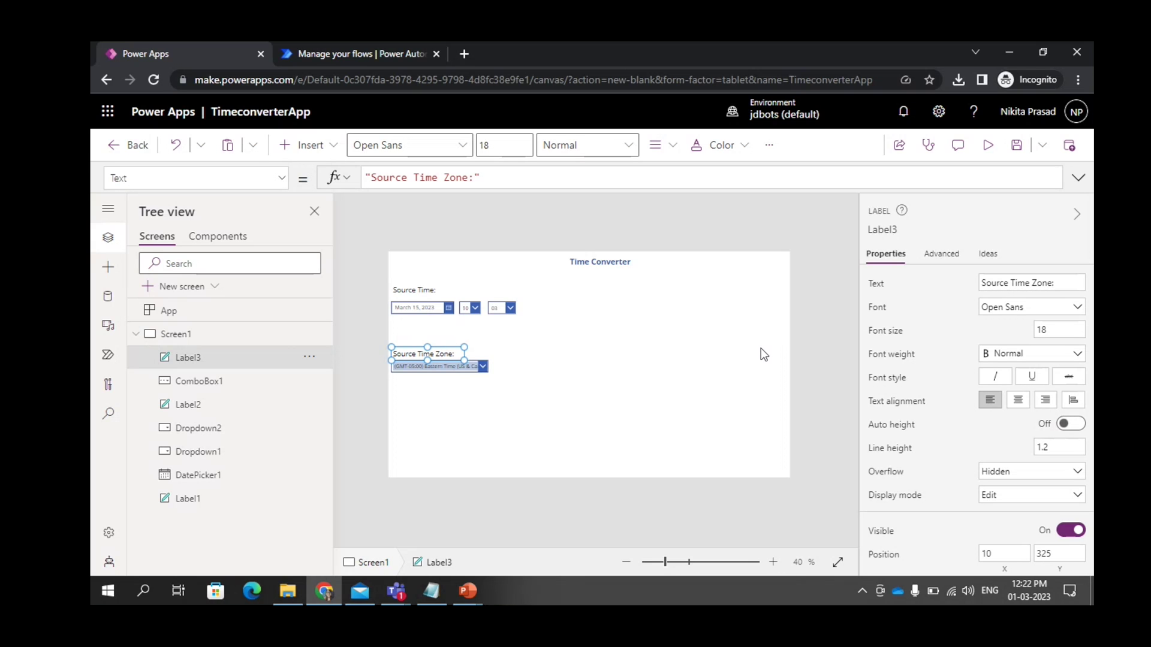
Step: Insert a second combo box connected to Time Zone Definitions and place it level with the first at X 870, Y 370
{"action": "left_click", "coordinate": [319, 158]}
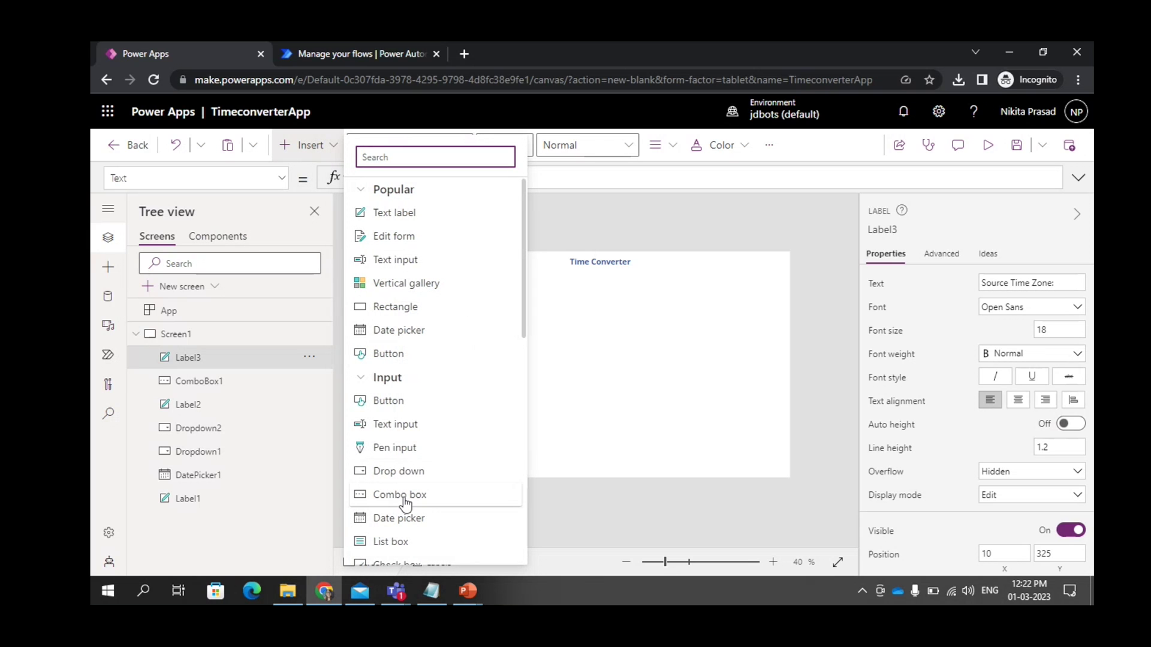
{"action": "key", "text": "Escape"}
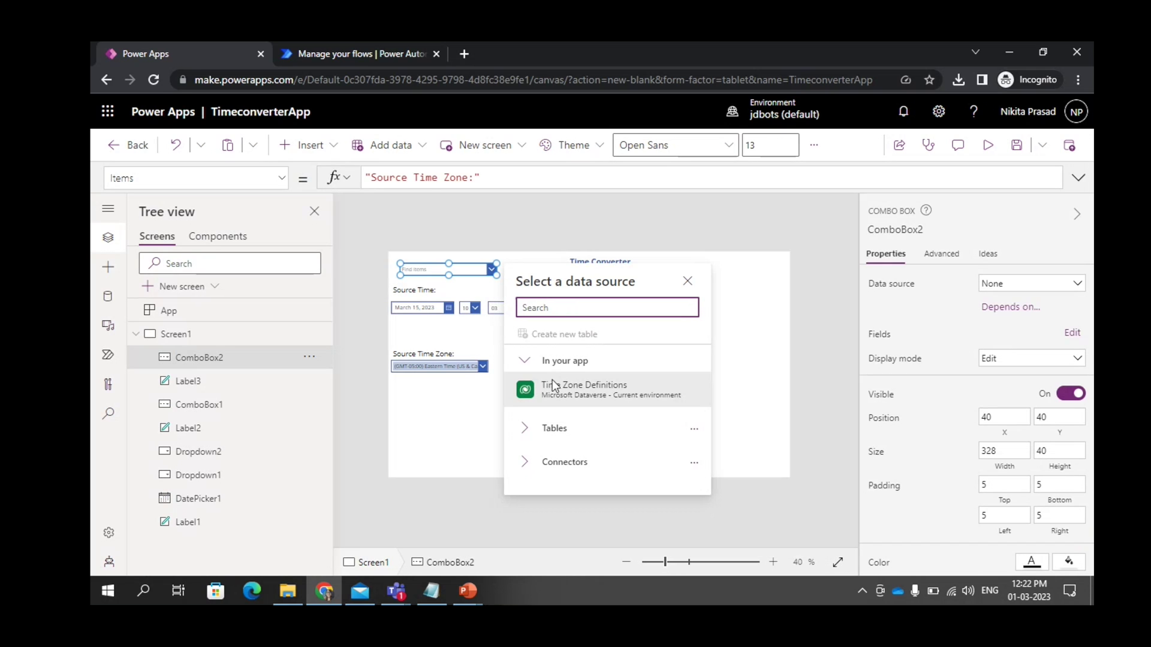
{"action": "left_click", "coordinate": [553, 391]}
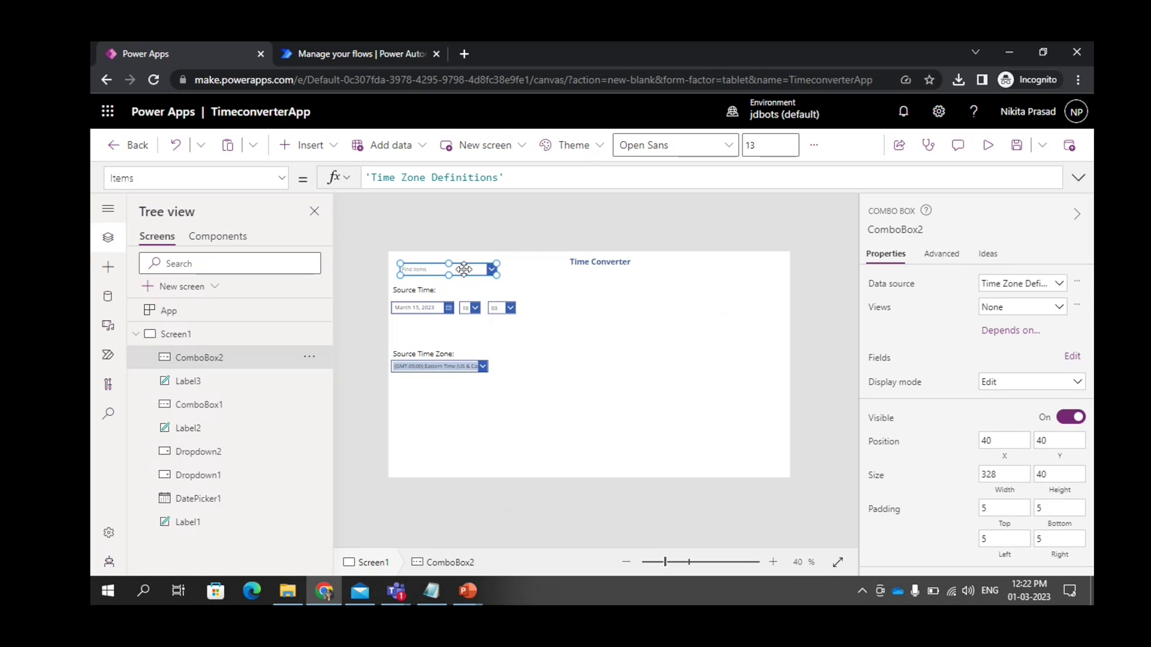
{"action": "left_click_drag", "start_coordinate": [464, 270], "coordinate": [711, 366]}
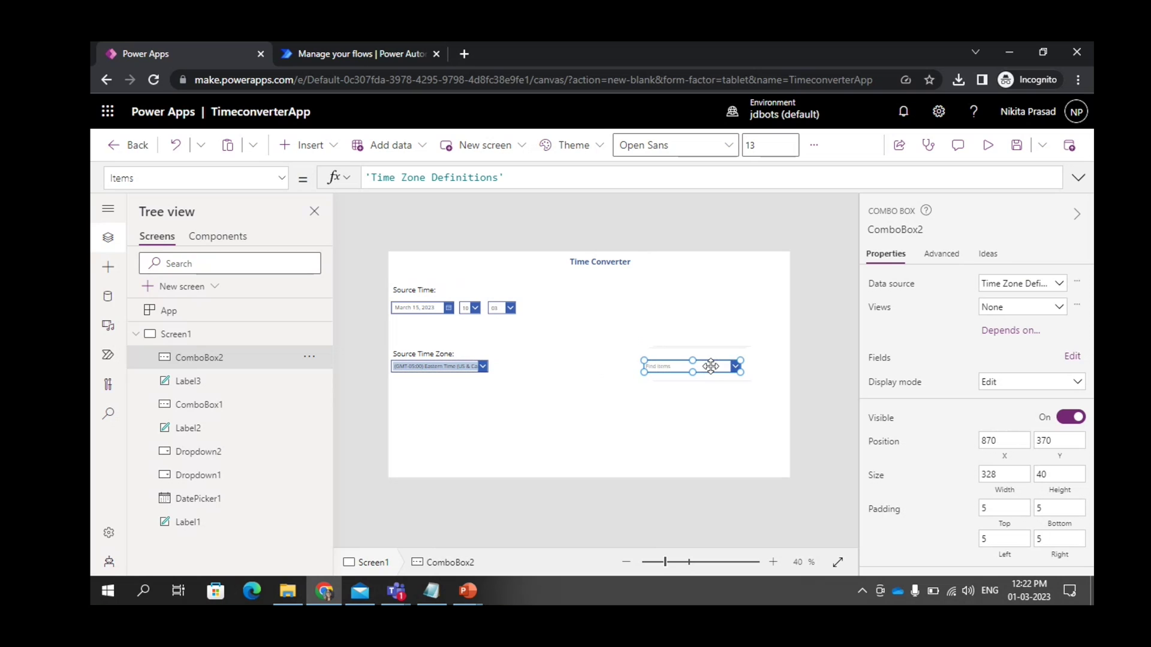
Step: Insert a text label above the second combo box at X 870, Y 327 and widen it to match the combo box
{"action": "left_click", "coordinate": [320, 147]}
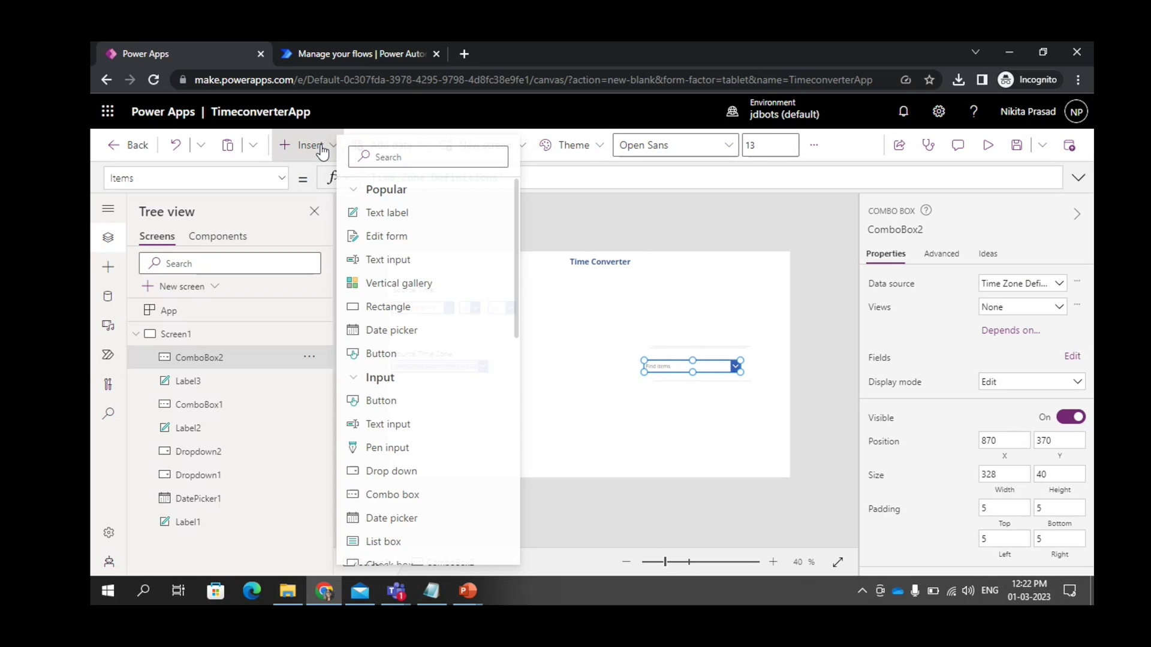
{"action": "left_click", "coordinate": [410, 219]}
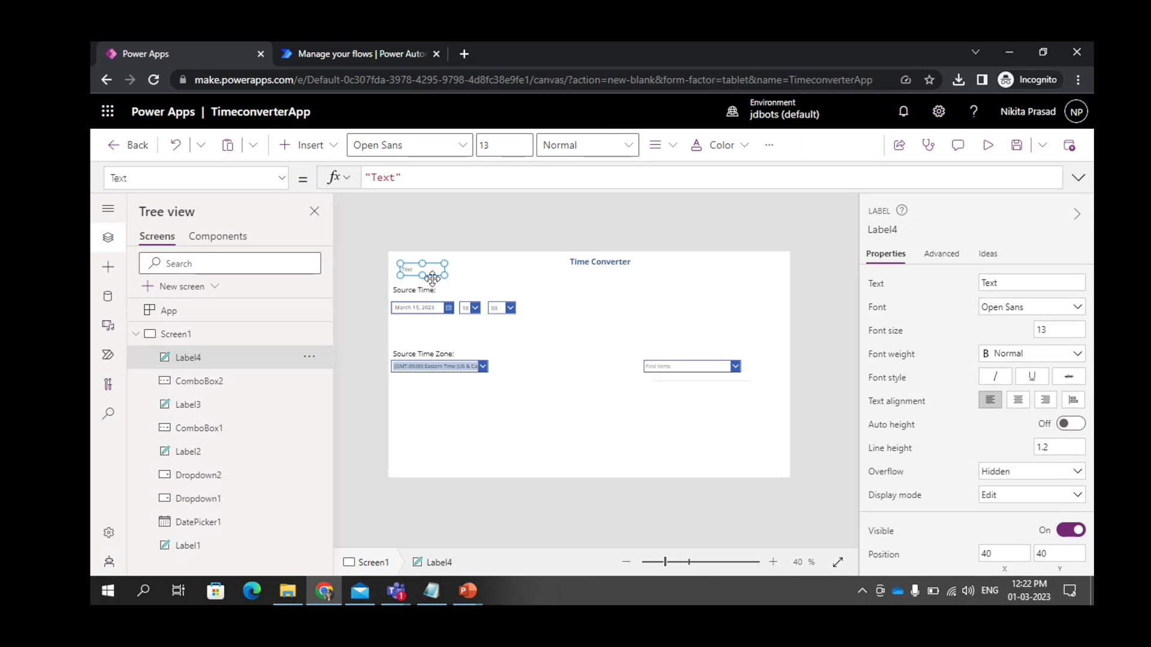
{"action": "left_click_drag", "start_coordinate": [422, 269], "coordinate": [582, 302]}
{"action": "left_click_drag", "start_coordinate": [651, 327], "coordinate": [741, 360]}
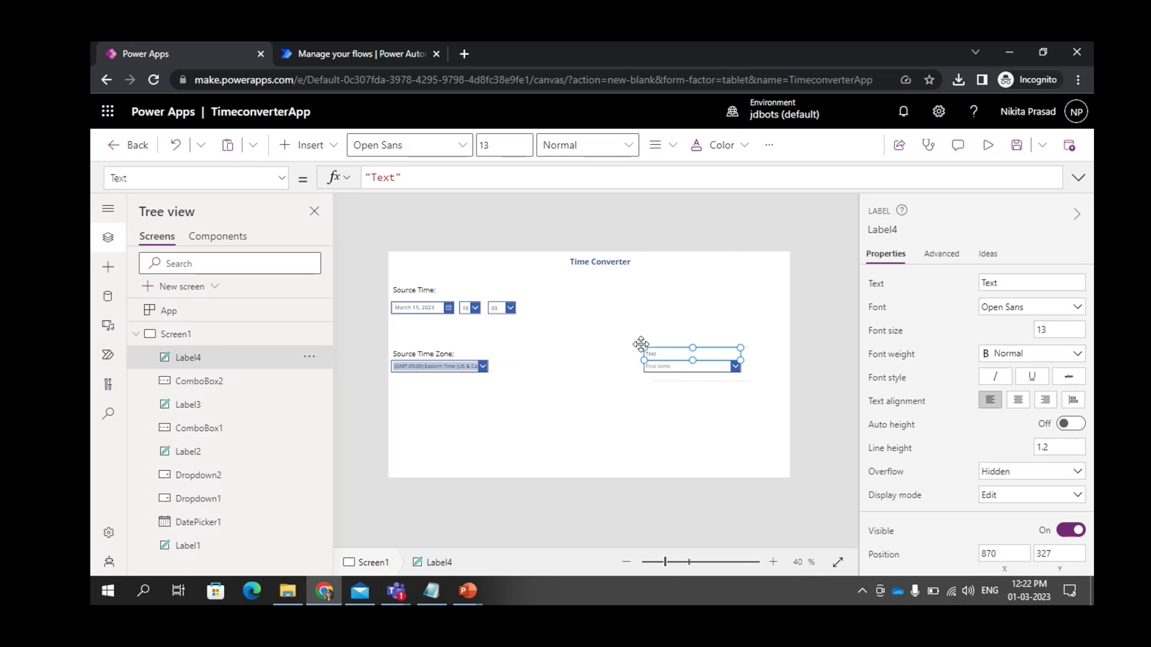
Step: Set the text of the label above the second combo box to "Destination Time Zone:"
{"action": "left_click", "coordinate": [396, 178]}
{"action": "key", "text": "BackSpace"}
{"action": "key", "text": "BackSpace"}
{"action": "key", "text": "BackSpace"}
{"action": "key", "text": "BackSpace"}
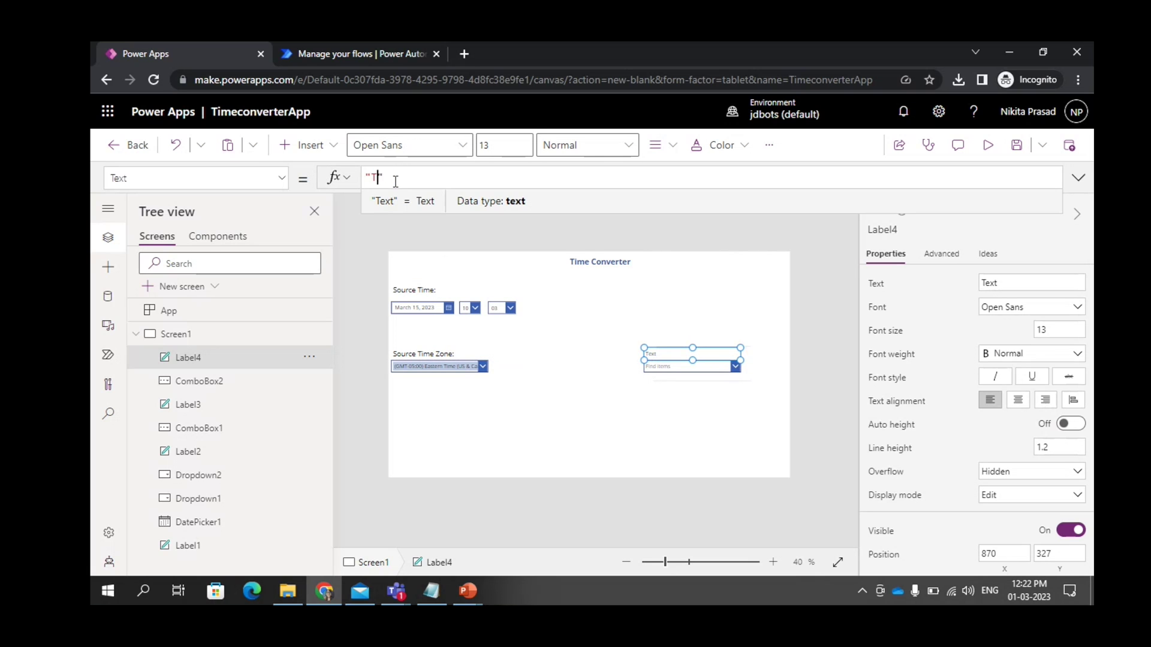
{"action": "type", "text": "D"}
{"action": "type", "text": "estinat"}
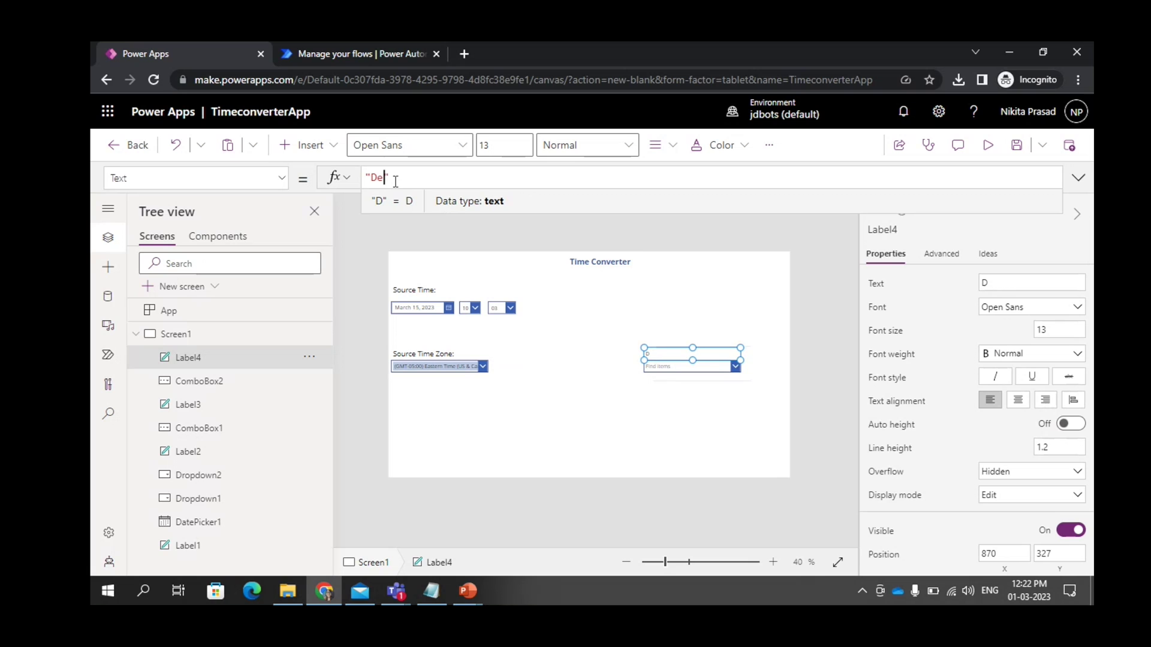
{"action": "type", "text": "ion "}
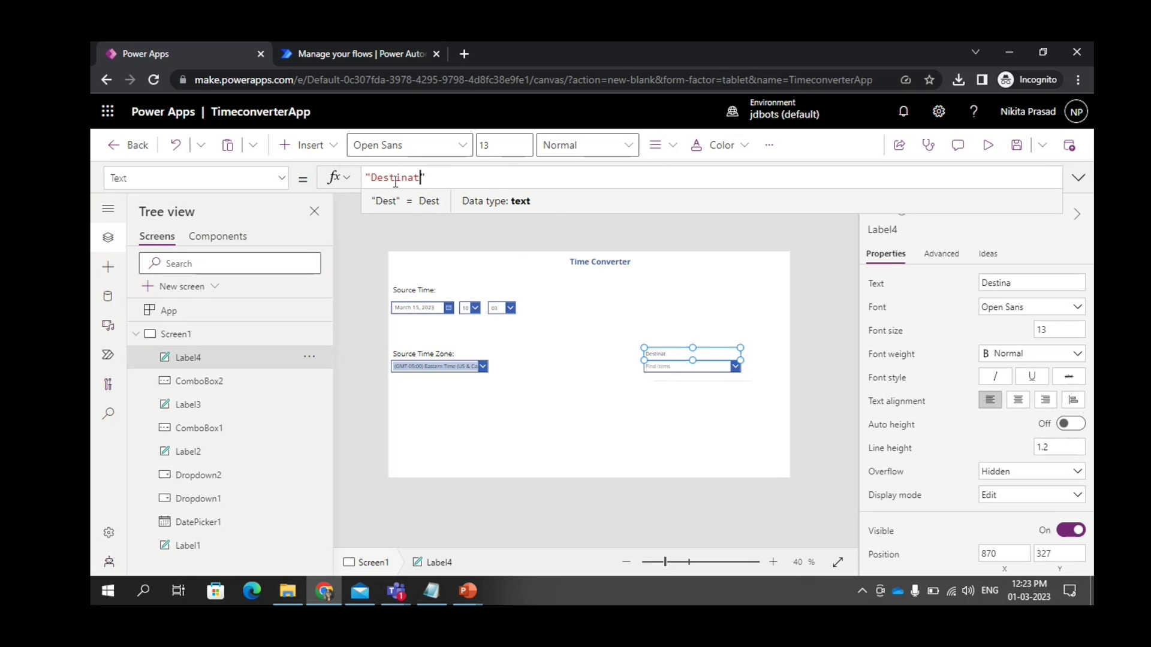
{"action": "type", "text": "Time "}
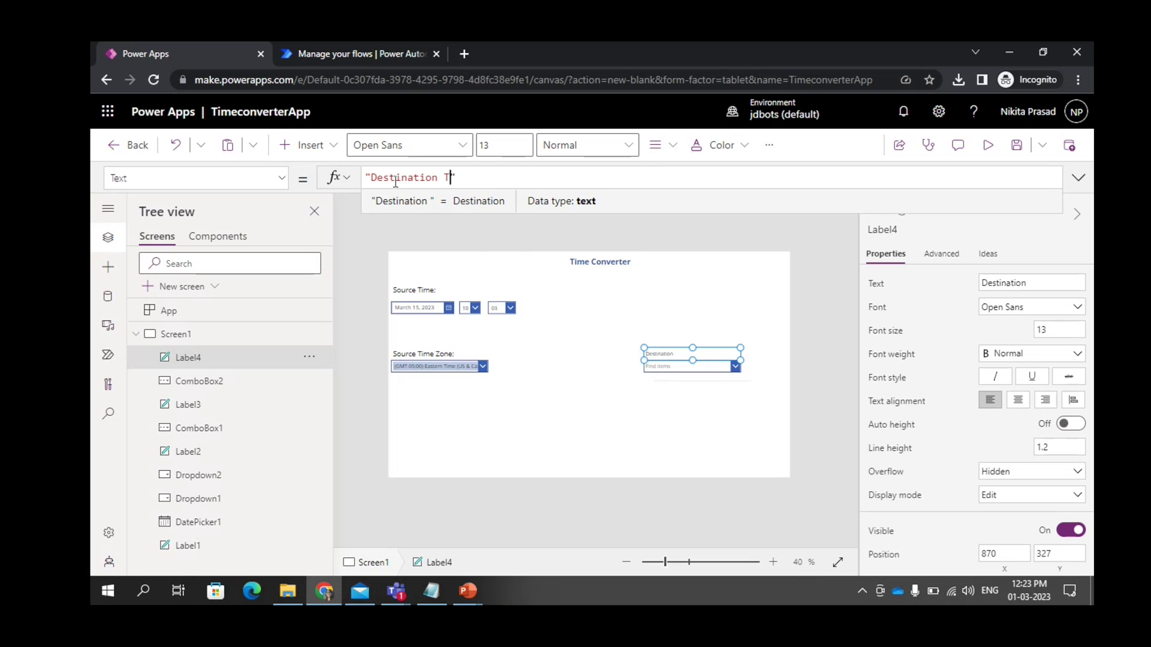
{"action": "type", "text": "Zone:"}
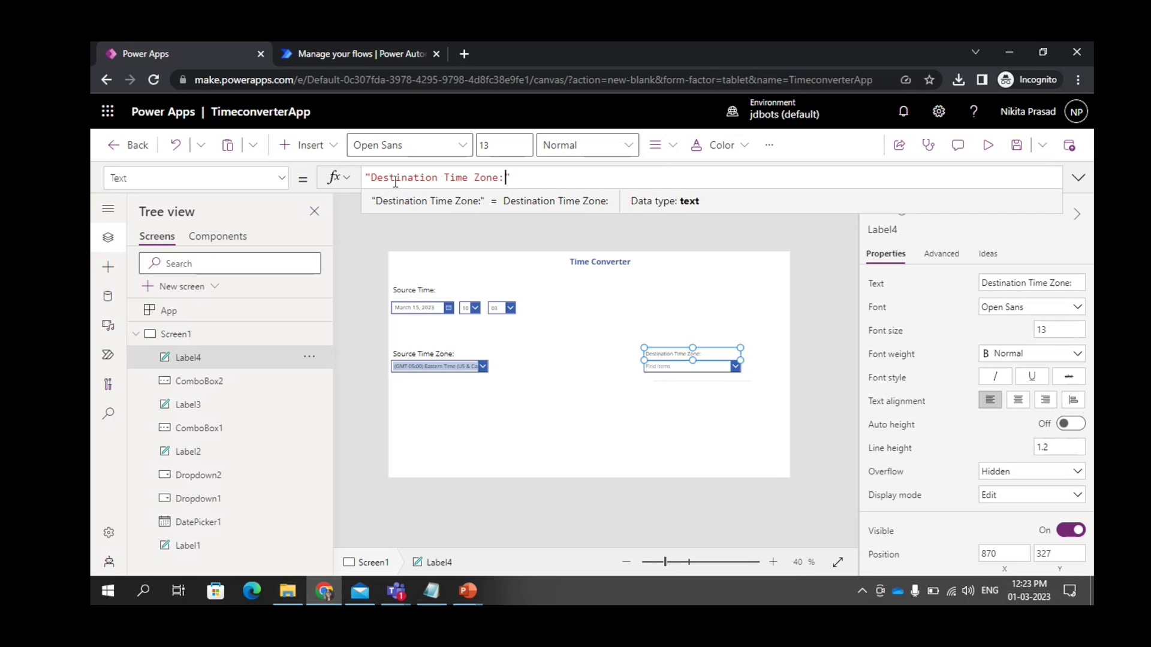
Step: Set the "Destination Time Zone:" label's font size to 18
{"action": "left_click", "coordinate": [1053, 324]}
{"action": "key", "text": "BackSpace"}
{"action": "type", "text": "8"}
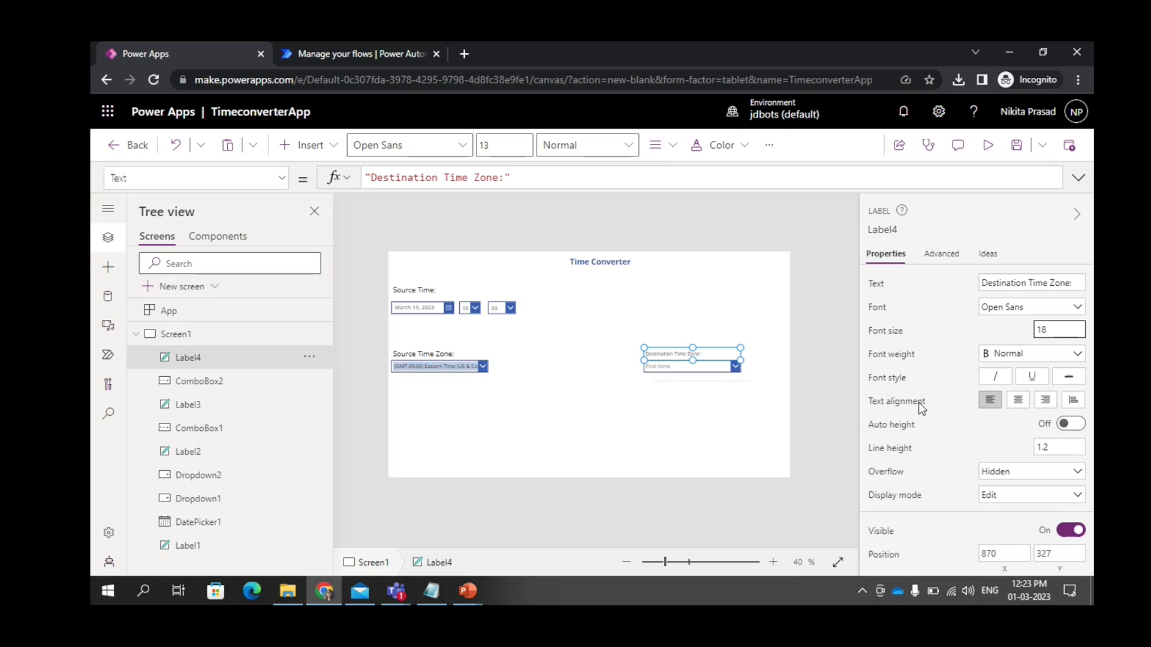
{"action": "left_click", "coordinate": [820, 408]}
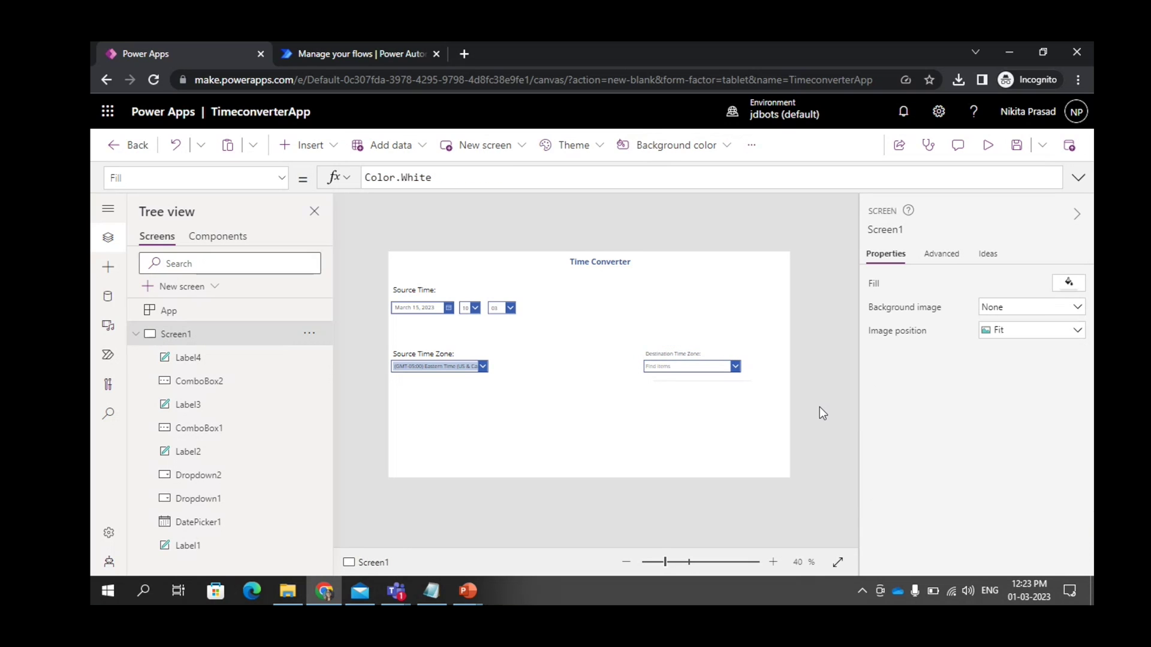
{"action": "left_click", "coordinate": [679, 369]}
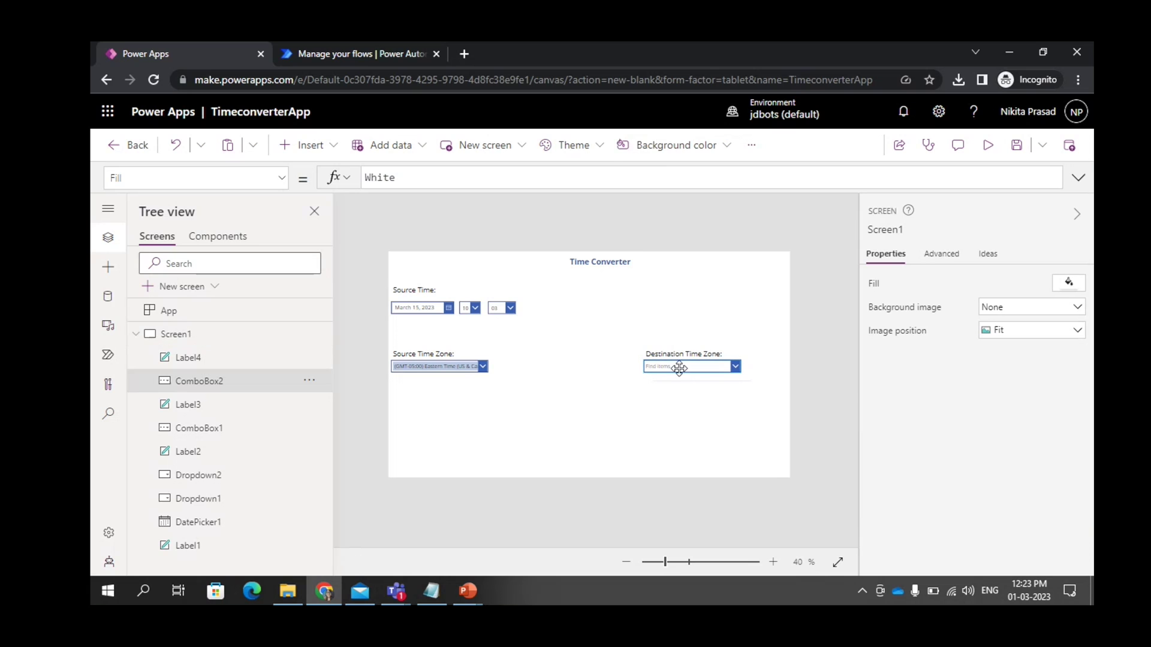
{"action": "left_click", "coordinate": [442, 351]}
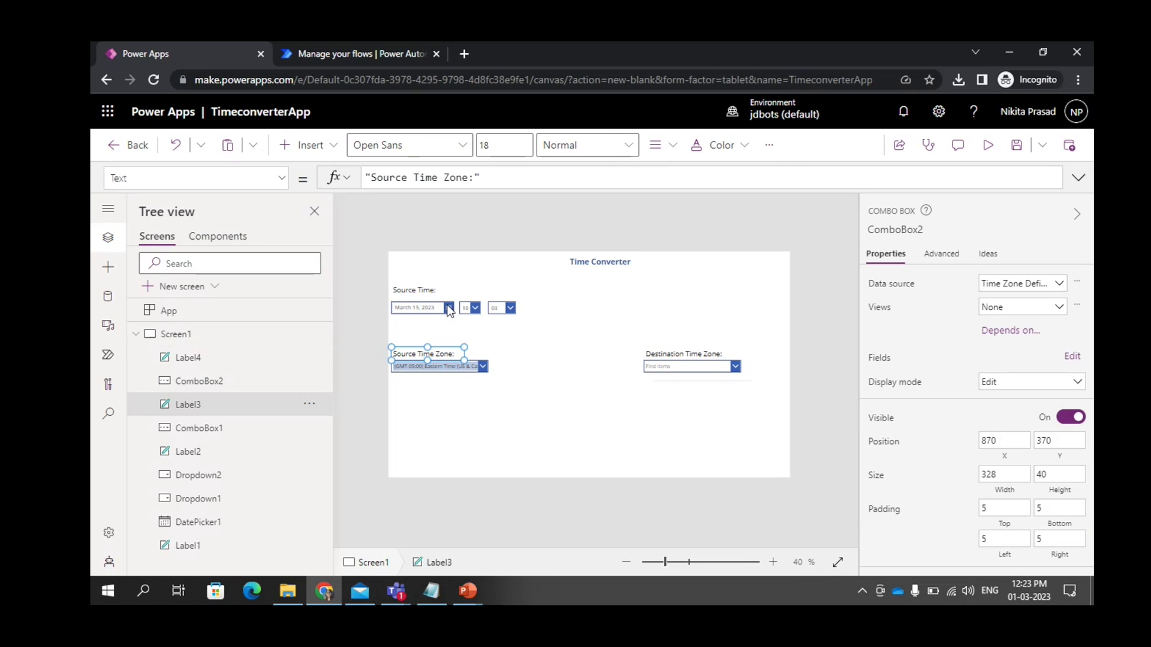
{"action": "left_click", "coordinate": [483, 386]}
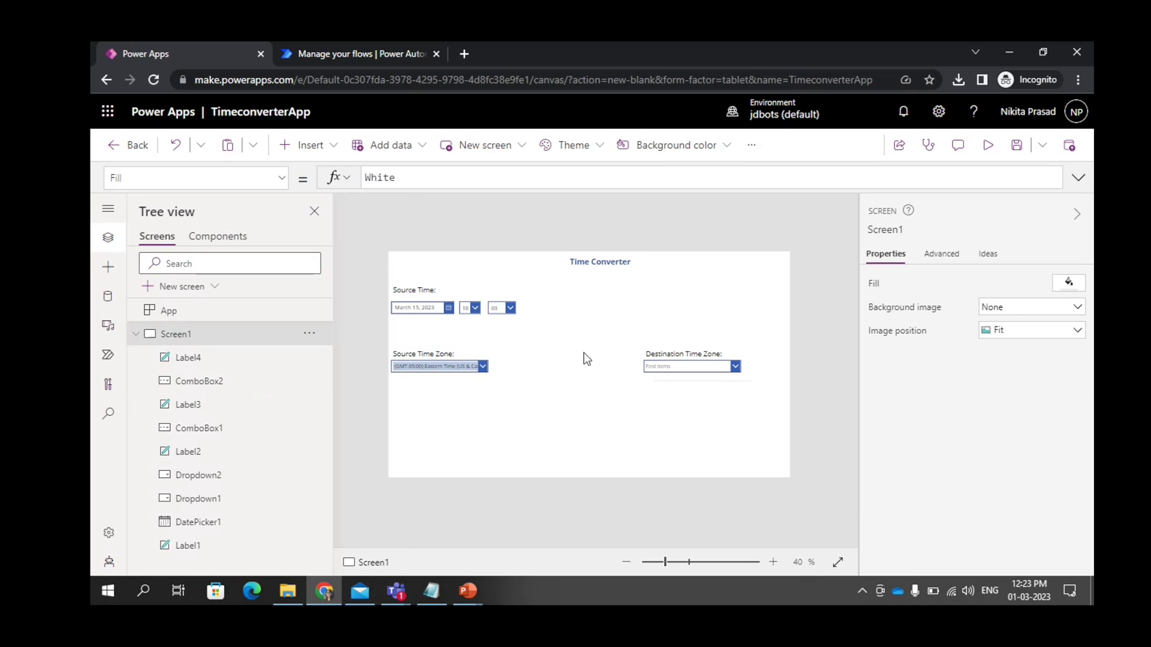
Step: Insert a button and place it near the lower edge of the screen at X 852, Y 666
{"action": "left_click", "coordinate": [326, 148]}
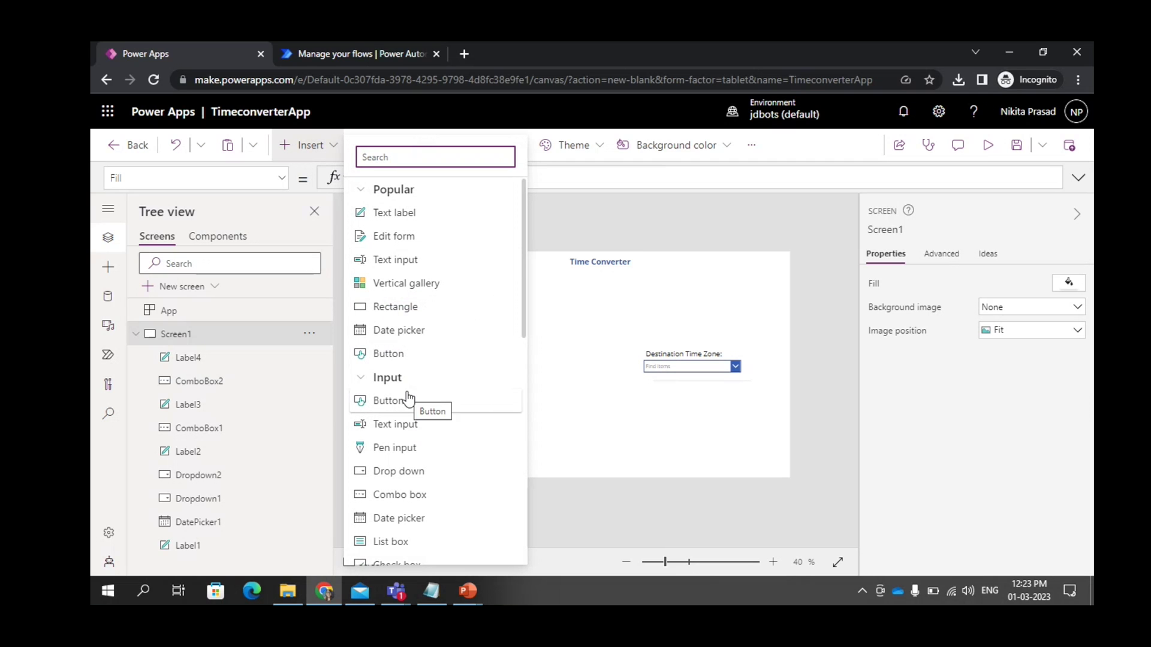
{"action": "key", "text": "Escape"}
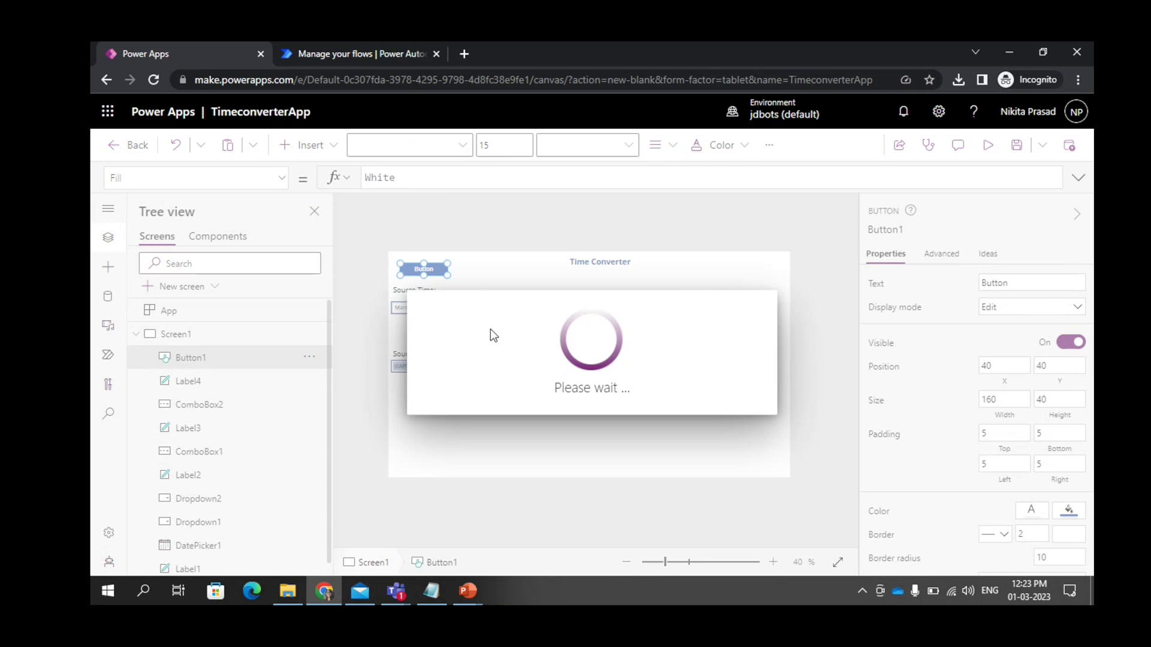
{"action": "left_click_drag", "start_coordinate": [427, 269], "coordinate": [666, 453]}
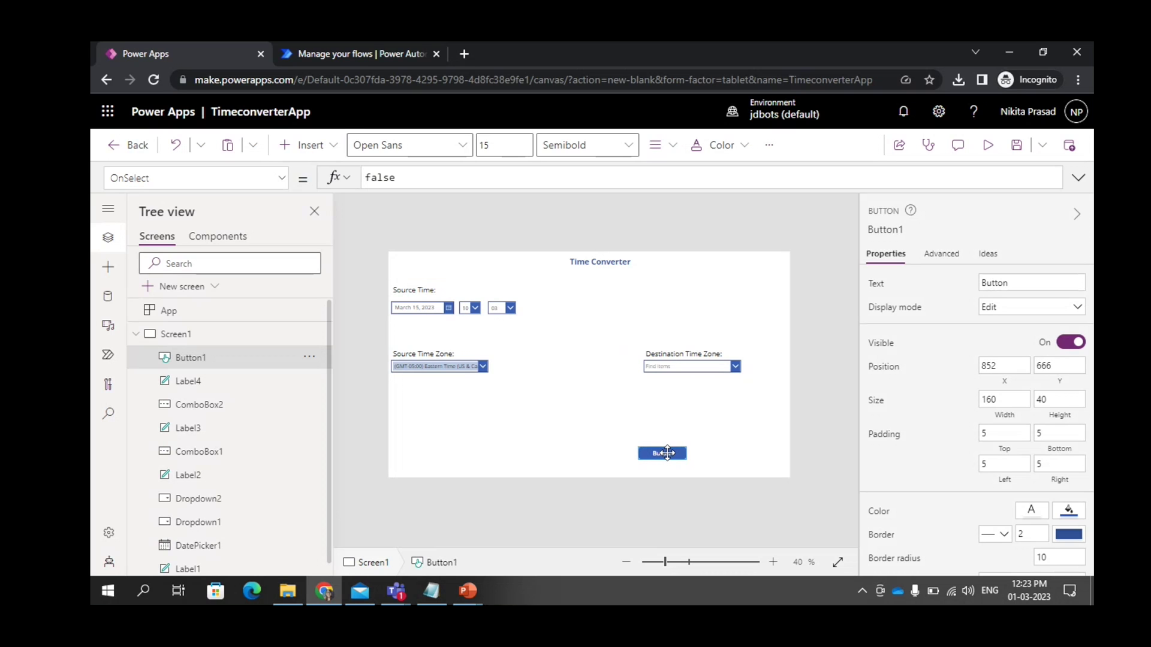
Step: Insert a second button and place it level with the first at X 1097, Y 666
{"action": "left_click", "coordinate": [289, 147]}
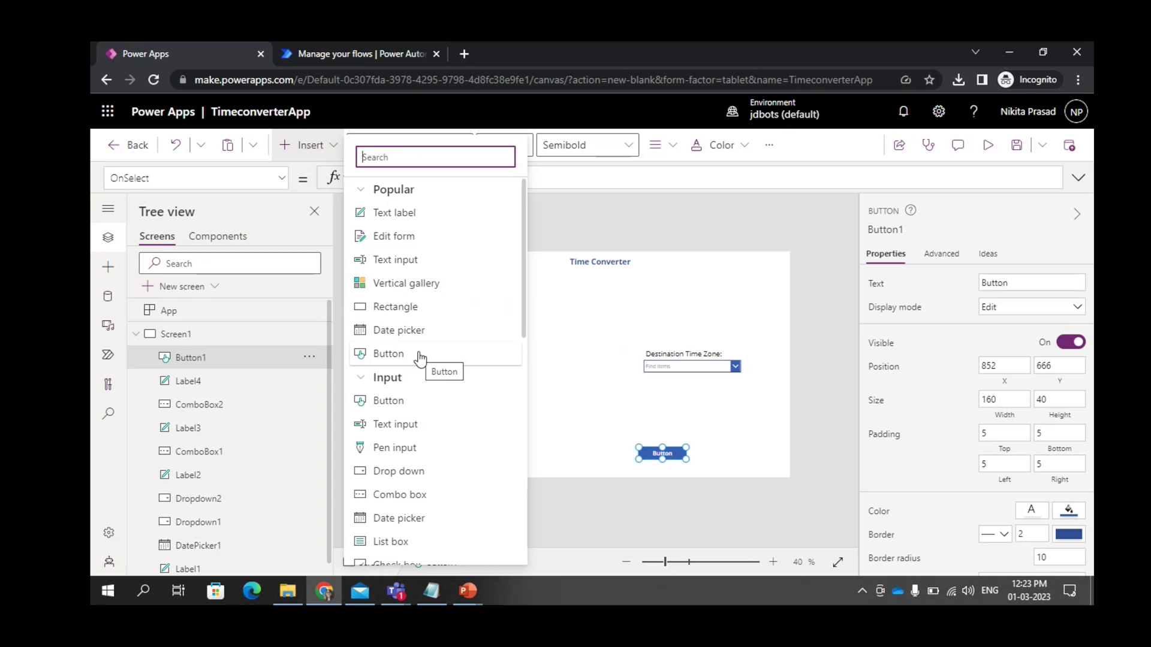
{"action": "left_click", "coordinate": [419, 353]}
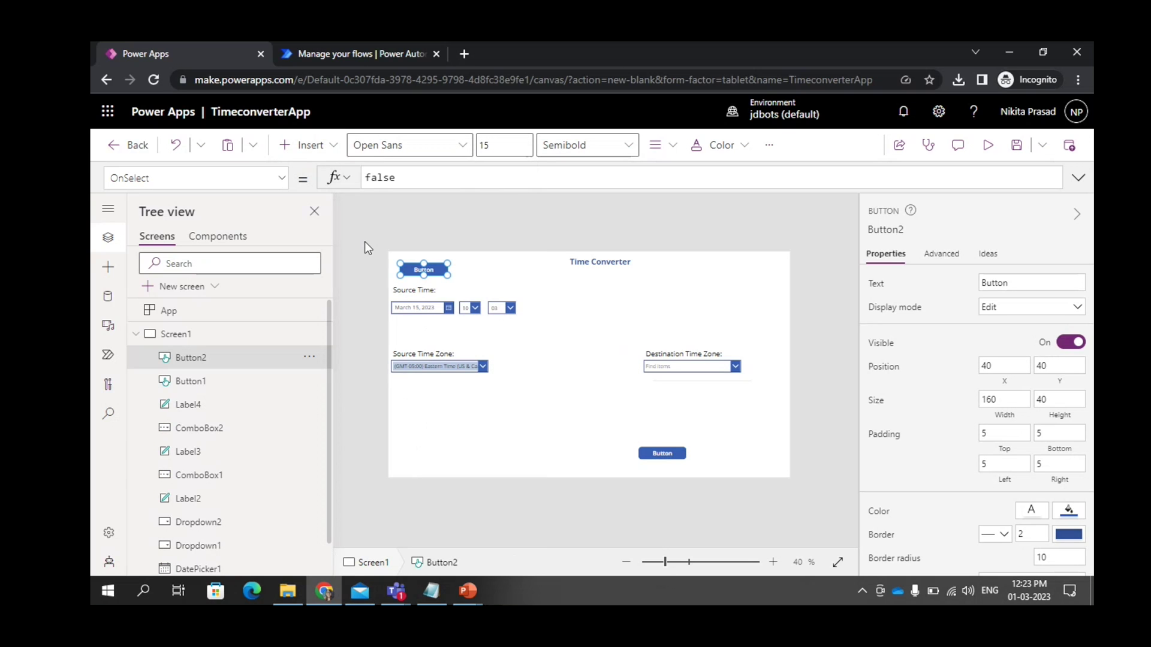
{"action": "left_click_drag", "start_coordinate": [417, 266], "coordinate": [724, 454]}
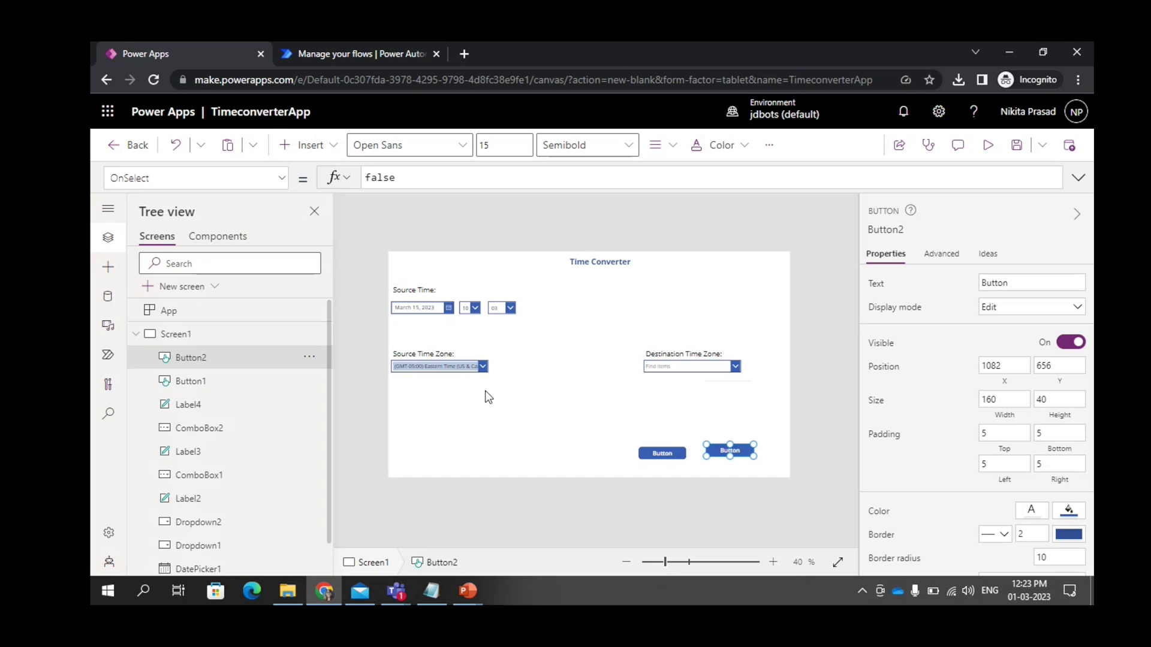
{"action": "left_click_drag", "start_coordinate": [727, 446], "coordinate": [735, 454]}
Step: Set the text of the second button to "Reset"
{"action": "left_click", "coordinate": [1013, 283]}
{"action": "double_click", "coordinate": [1016, 283]}
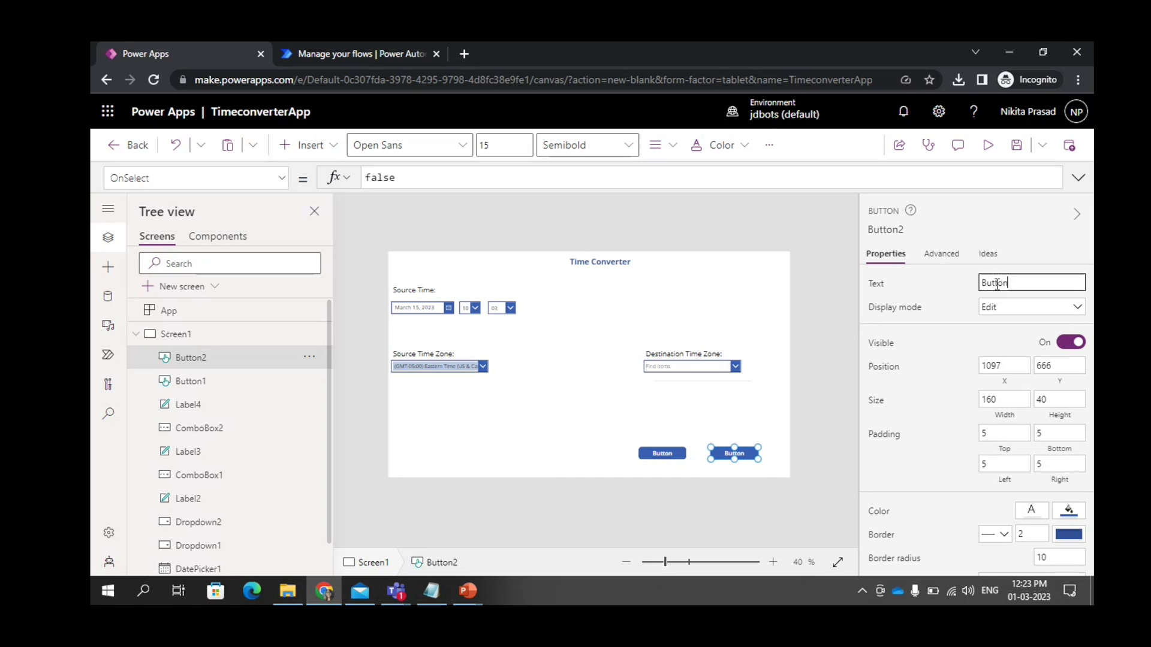
{"action": "type", "text": "Res"}
{"action": "type", "text": "t"}
{"action": "key", "text": "BackSpace"}
{"action": "type", "text": "et"}
{"action": "left_click", "coordinate": [778, 416]}
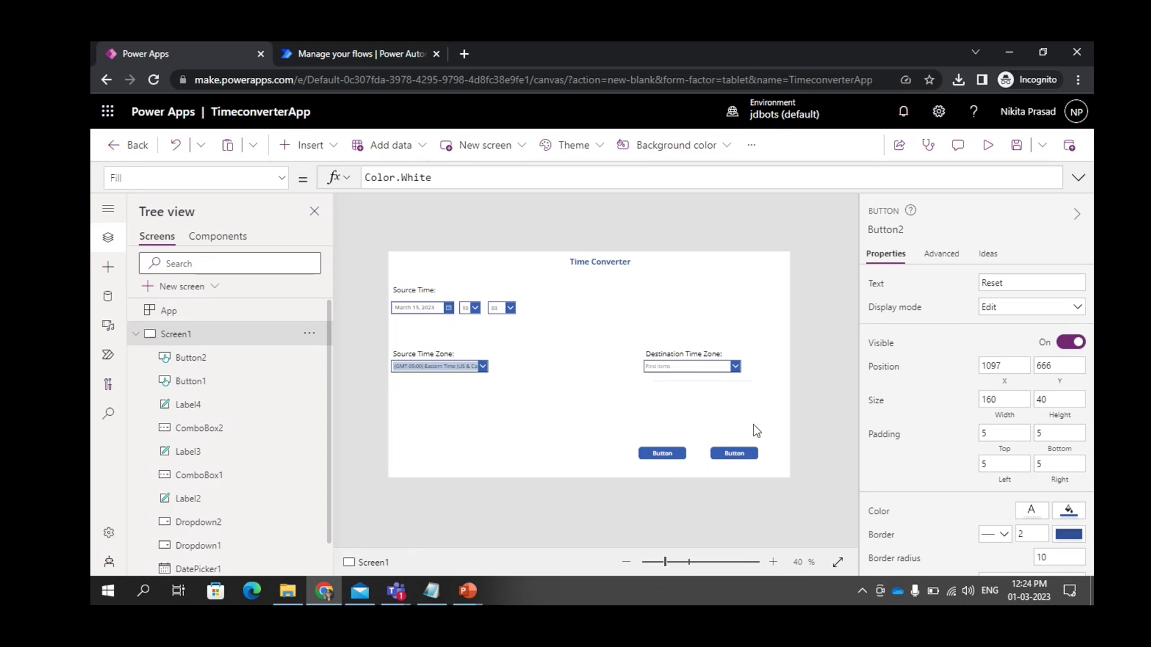
Step: Set the text of the first button, beside Reset, to "Convert"
{"action": "left_click", "coordinate": [664, 455]}
{"action": "double_click", "coordinate": [1019, 283]}
{"action": "type", "text": "C"}
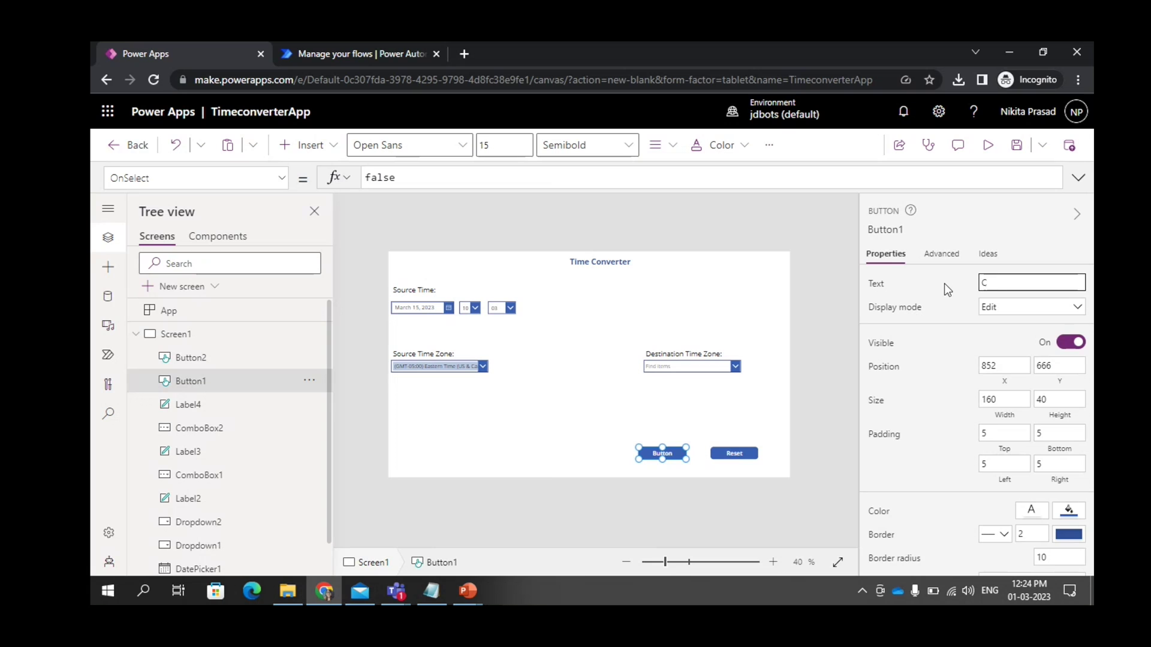
{"action": "type", "text": "onvert"}
{"action": "left_click", "coordinate": [839, 346]}
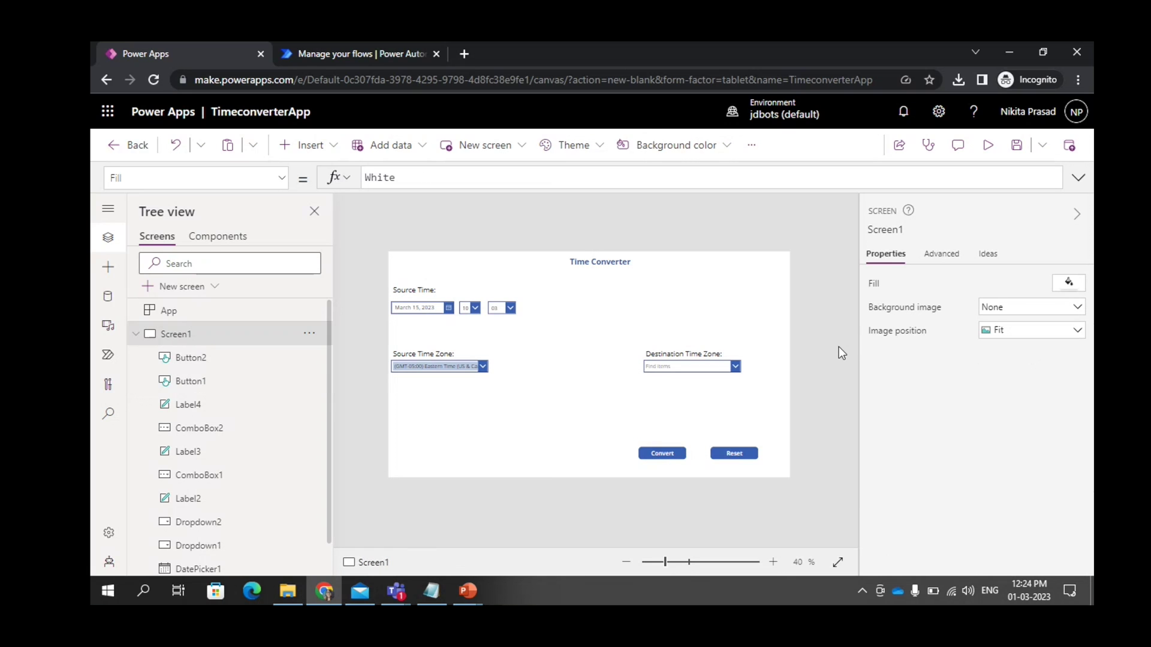
{"action": "left_click", "coordinate": [657, 453]}
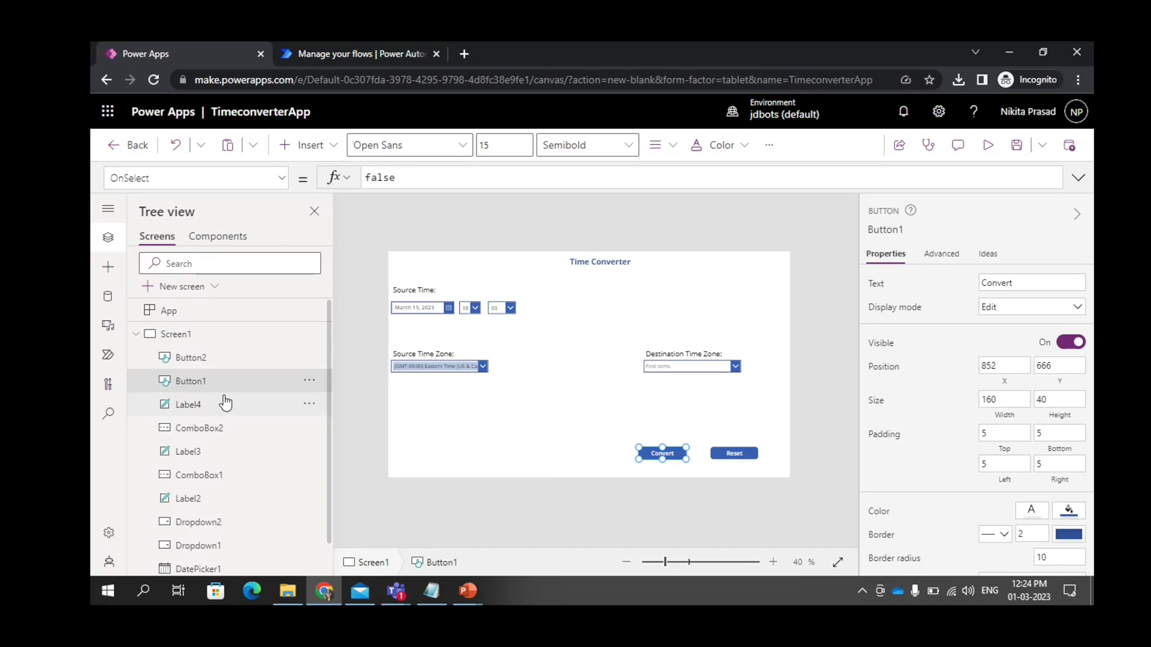
{"action": "scroll", "coordinate": [215, 398], "scroll_direction": "down", "scroll_amount": 1}
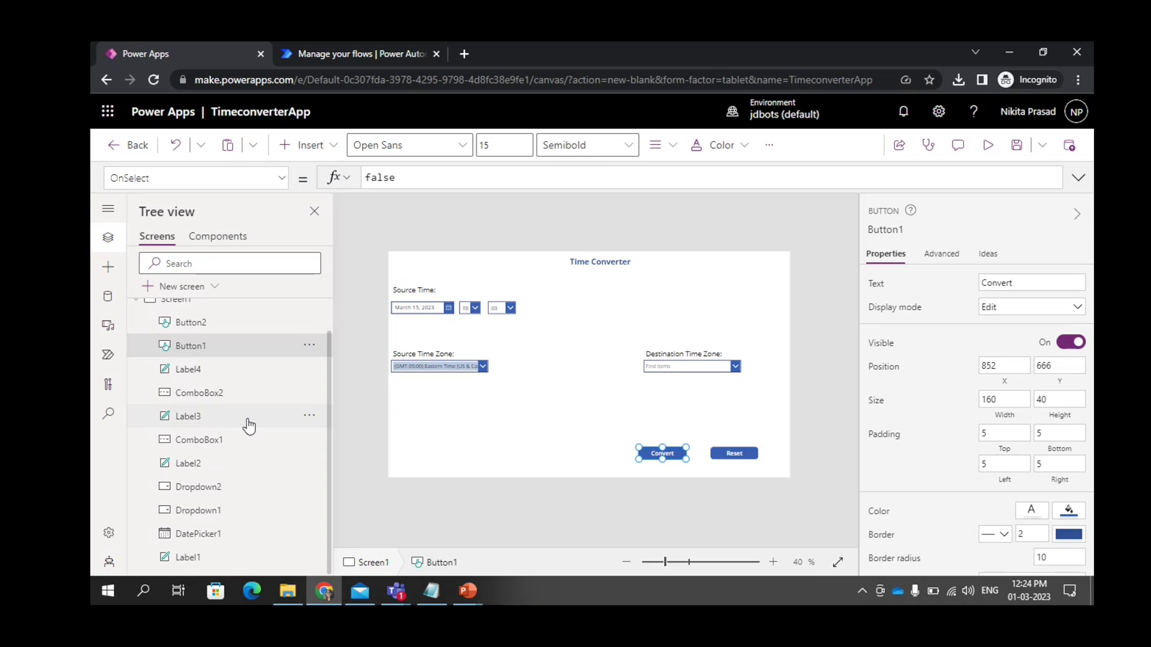
{"action": "scroll", "coordinate": [249, 426], "scroll_direction": "up", "scroll_amount": 1}
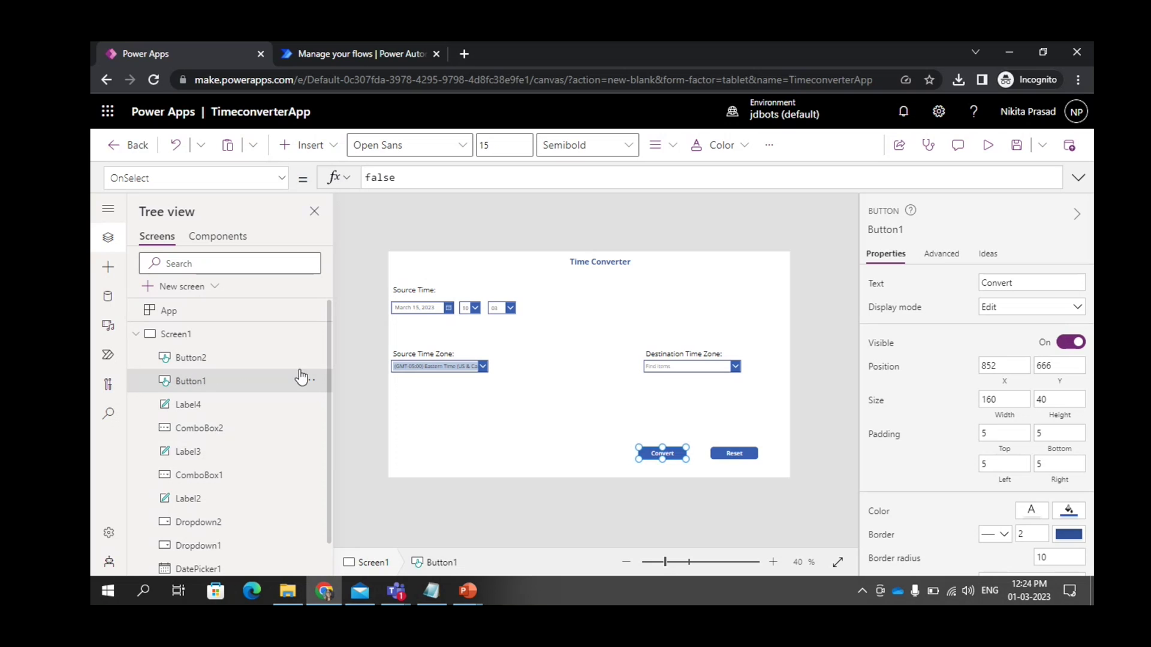
Step: Rename the "Time Converter" title label Label1 as HeadingLabel
{"action": "scroll", "coordinate": [212, 375], "scroll_direction": "down", "scroll_amount": 1}
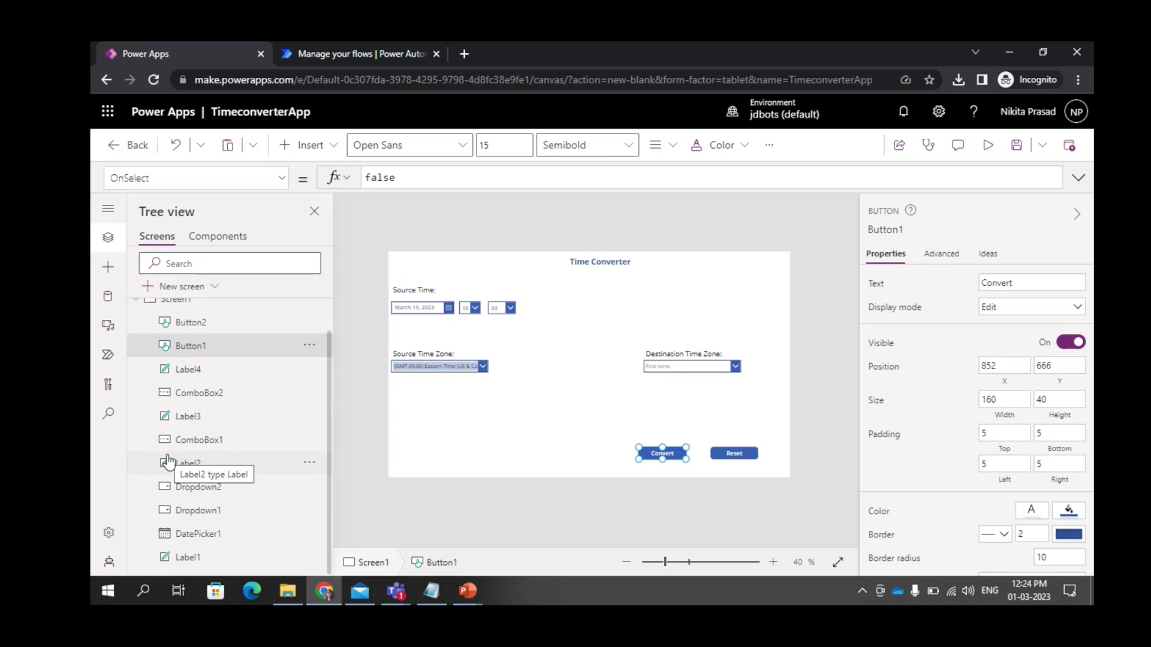
{"action": "left_click", "coordinate": [214, 446]}
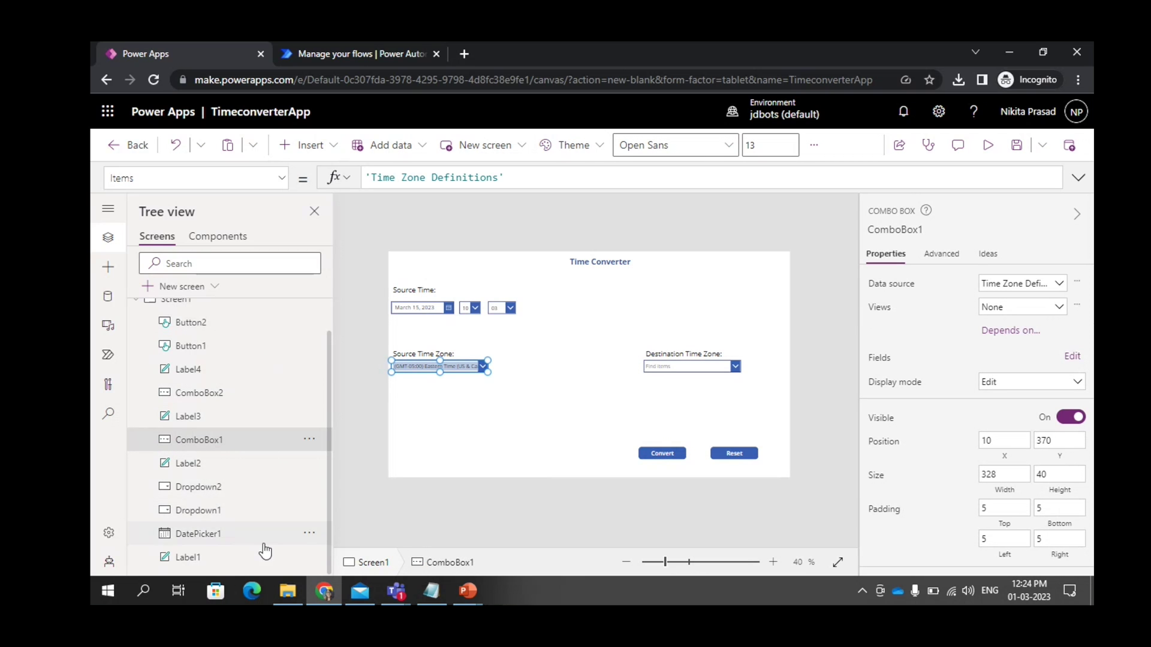
{"action": "left_click", "coordinate": [238, 561]}
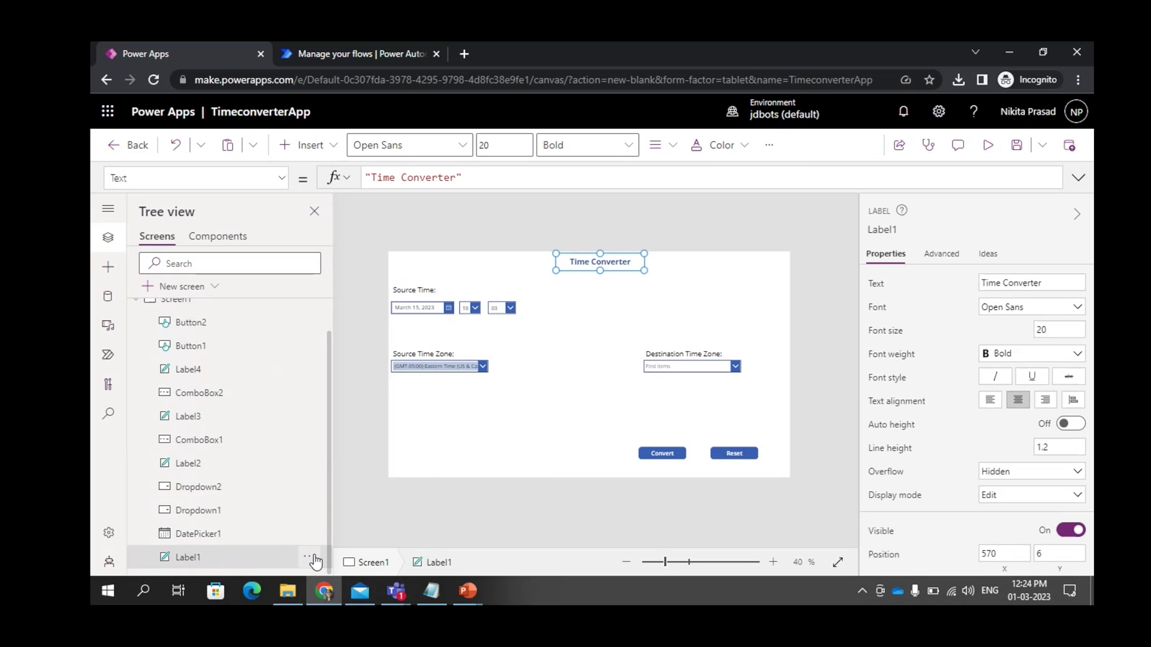
{"action": "left_click", "coordinate": [310, 558]}
{"action": "left_click", "coordinate": [353, 454]}
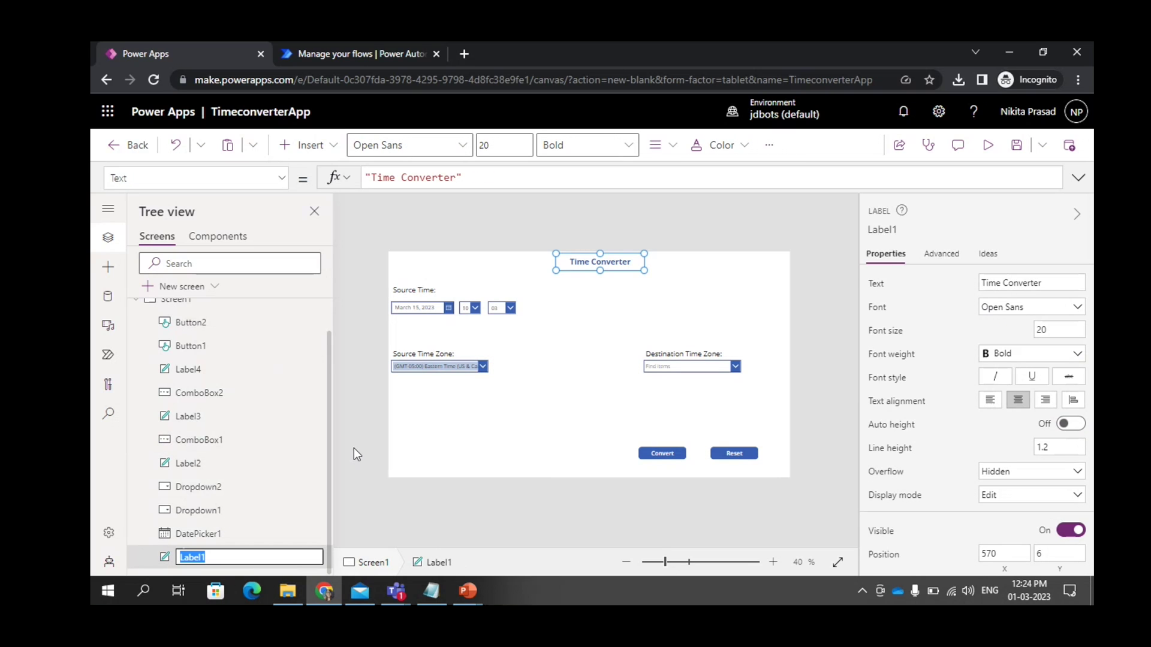
{"action": "type", "text": "Tim"}
{"action": "key", "text": "BackSpace"}
{"action": "key", "text": "BackSpace"}
{"action": "type", "text": "Heading"}
{"action": "key", "text": "Left"}
{"action": "key", "text": "Left"}
{"action": "key", "text": "Left"}
{"action": "key", "text": "Left"}
{"action": "key", "text": "Left"}
{"action": "key", "text": "Left"}
{"action": "key", "text": "Left"}
{"action": "key", "text": "Left"}
{"action": "key", "text": "BackSpace"}
{"action": "type", "text": "Label"}
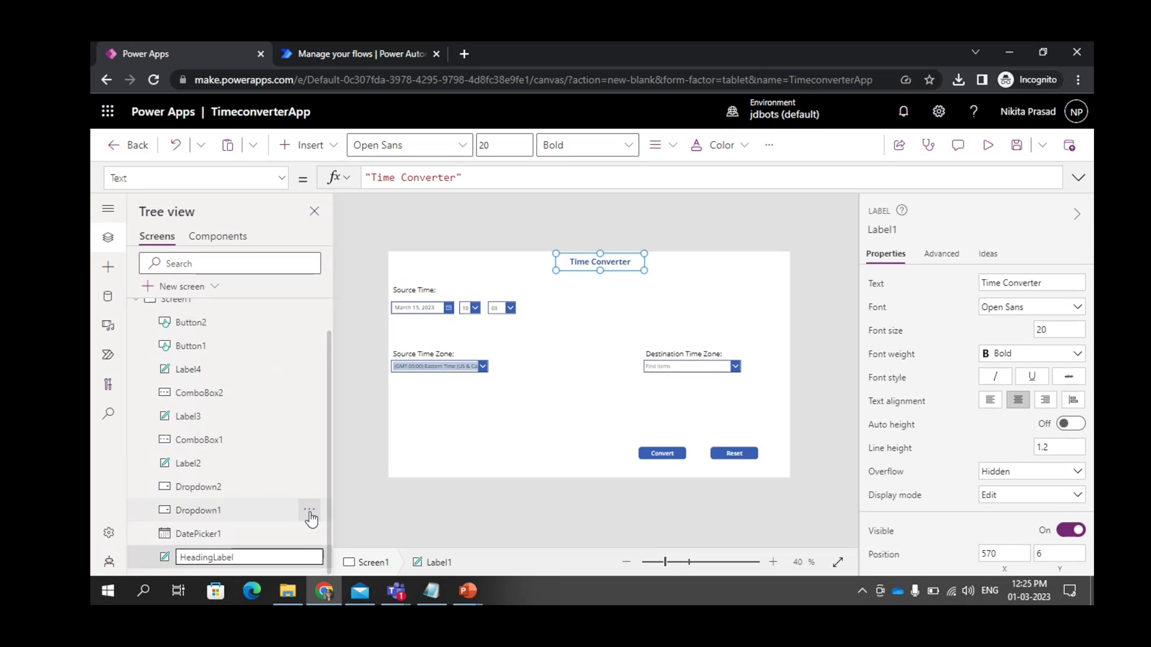
{"action": "key", "text": "Escape"}
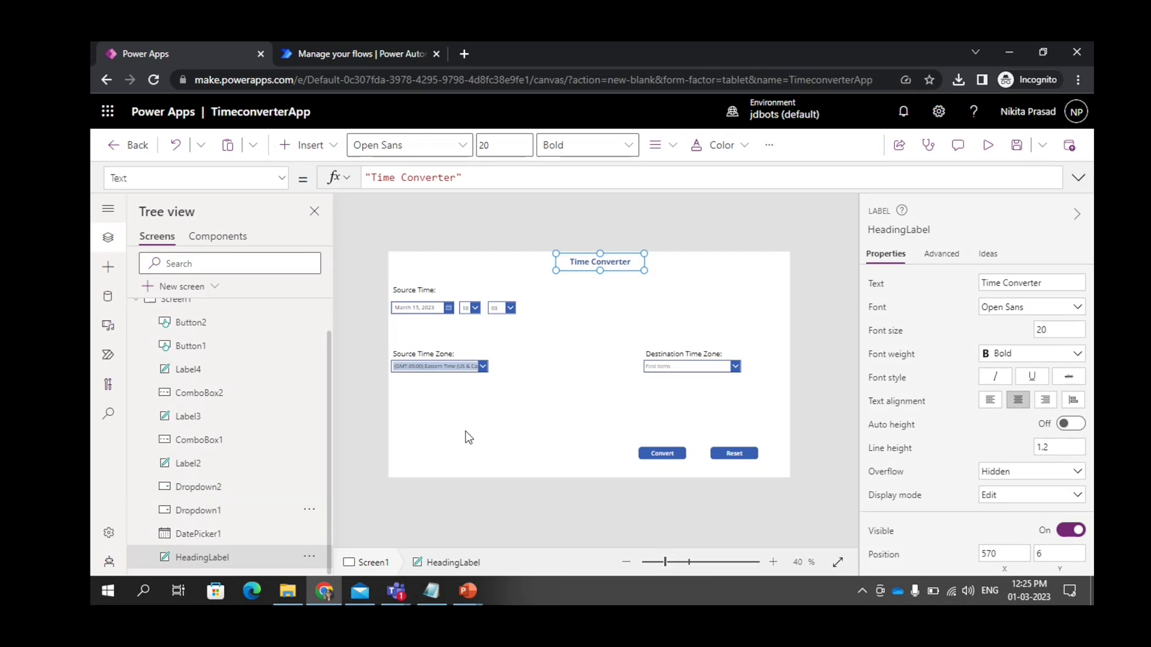
Step: Rename the hour drop-down Dropdown1 as Hours_dropdown
{"action": "left_click", "coordinate": [309, 511]}
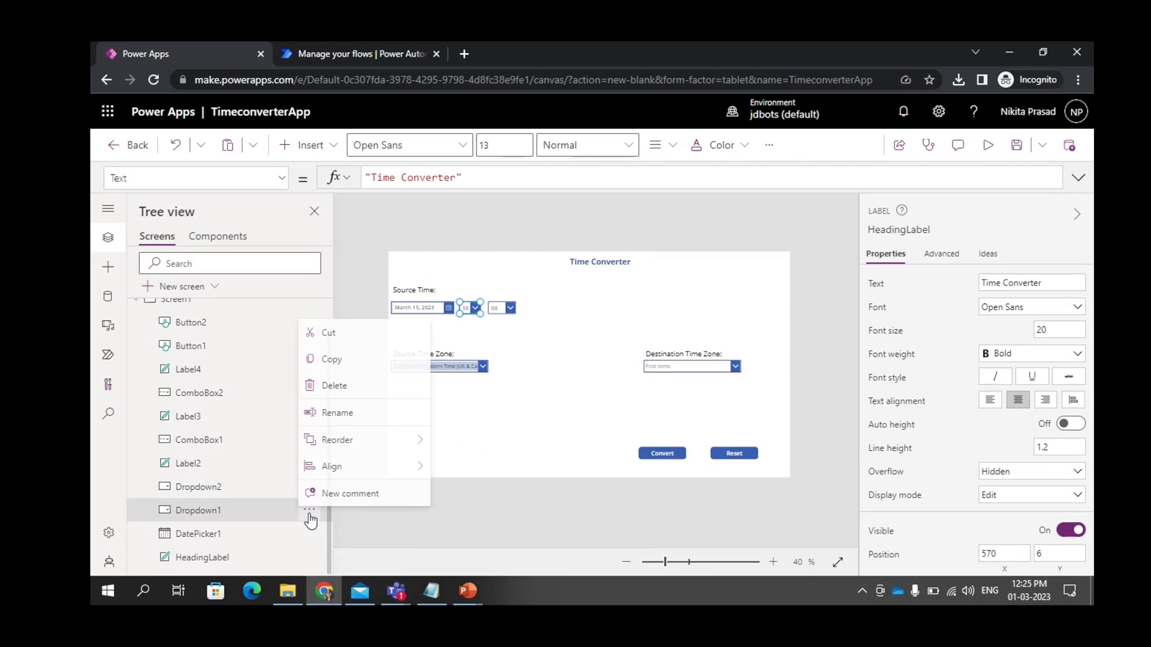
{"action": "left_click", "coordinate": [354, 411]}
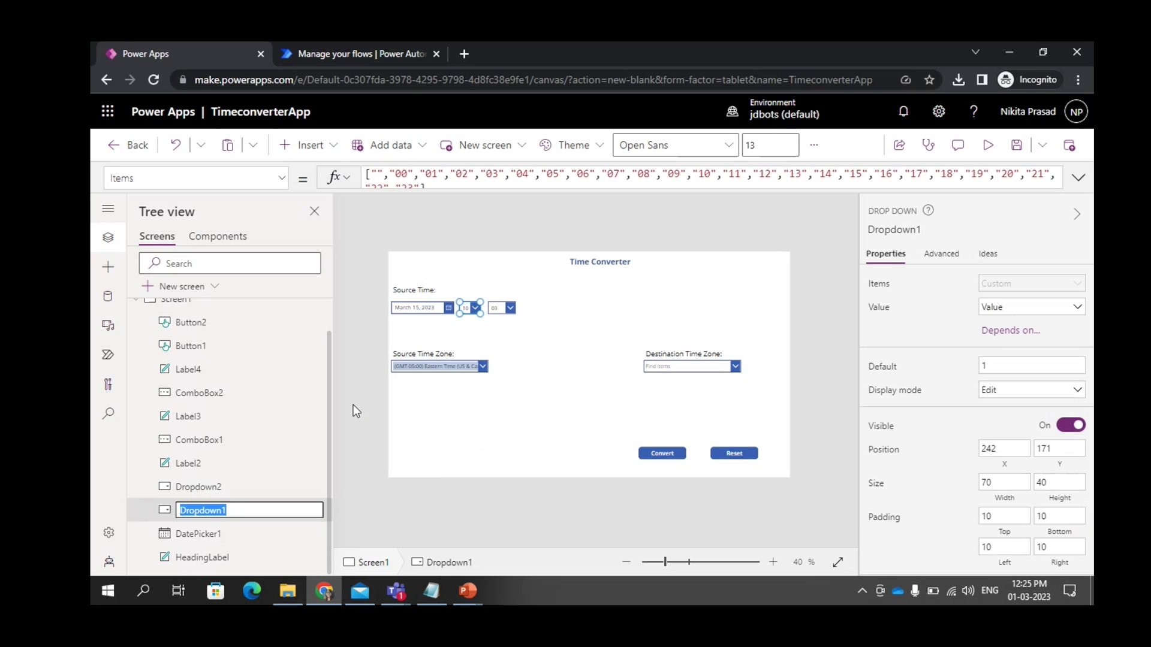
{"action": "type", "text": "Hours_dropdown"}
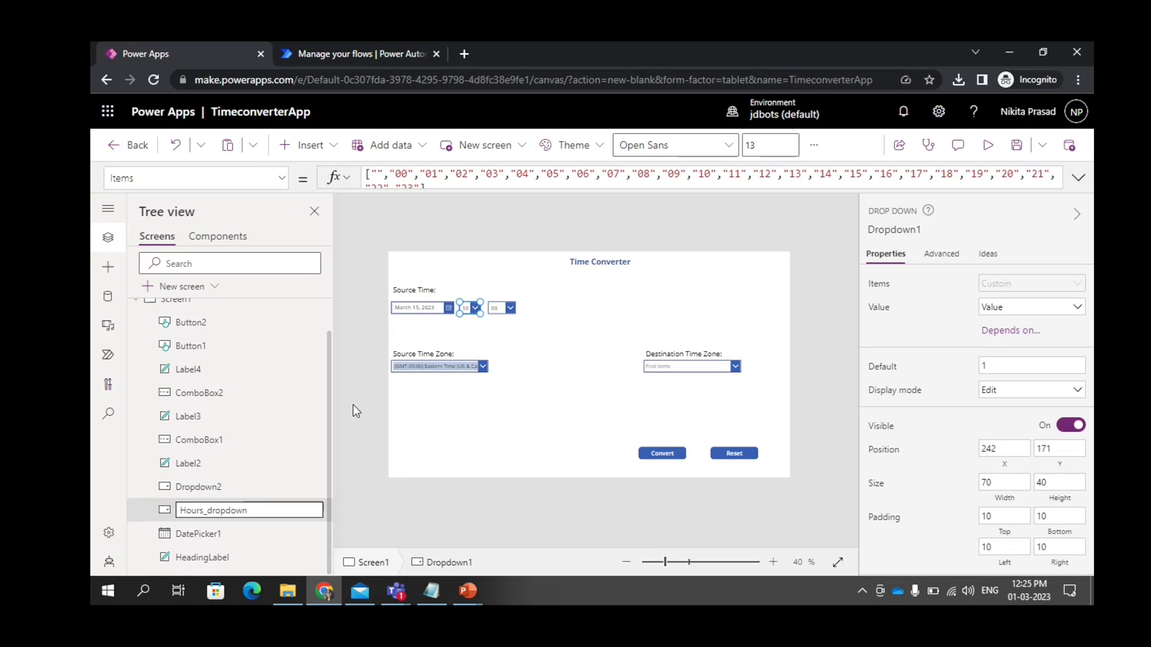
{"action": "left_click", "coordinate": [357, 491]}
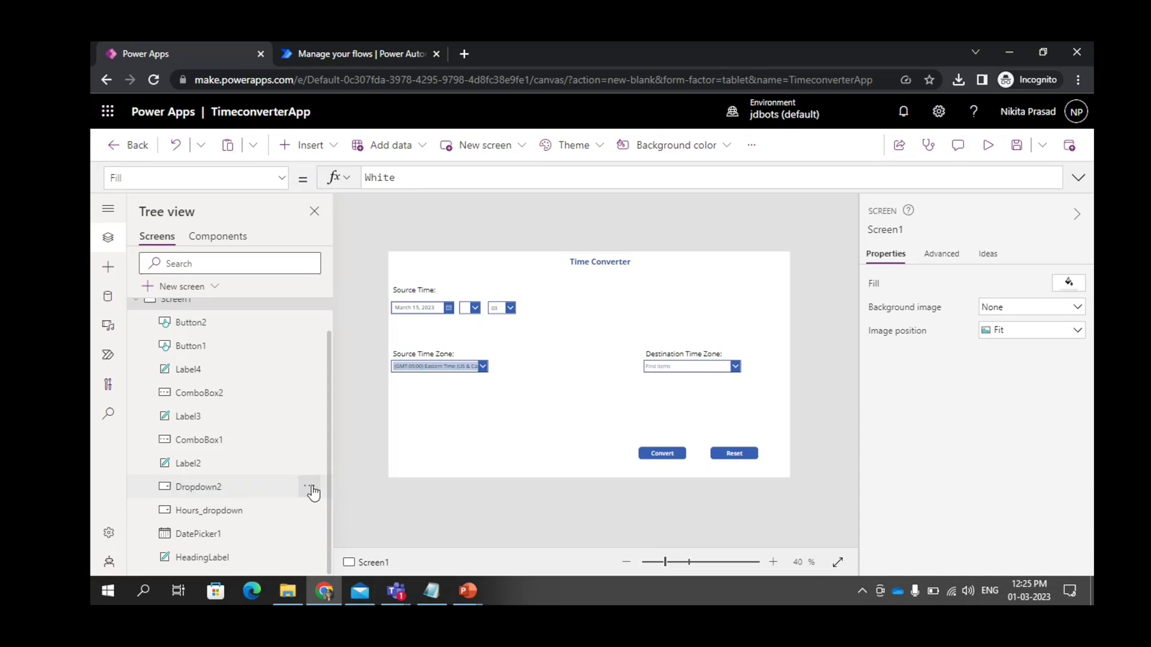
Step: Rename the minute drop-down Dropdown2 as Minutes_Dropdown
{"action": "left_click", "coordinate": [310, 488]}
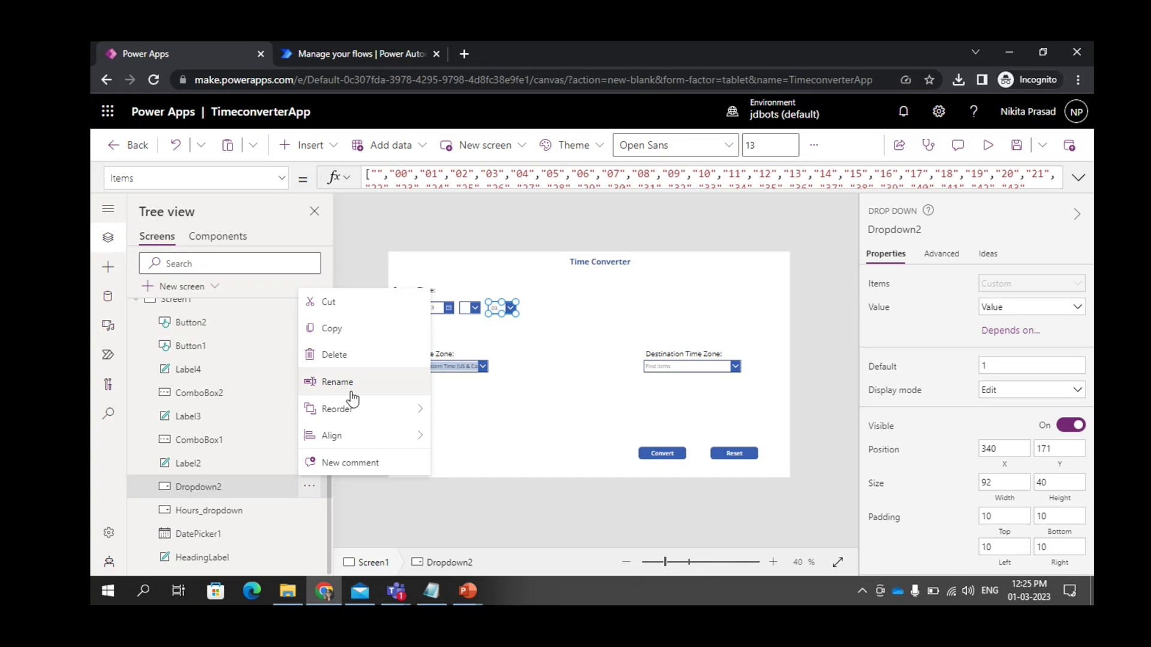
{"action": "left_click", "coordinate": [337, 382]}
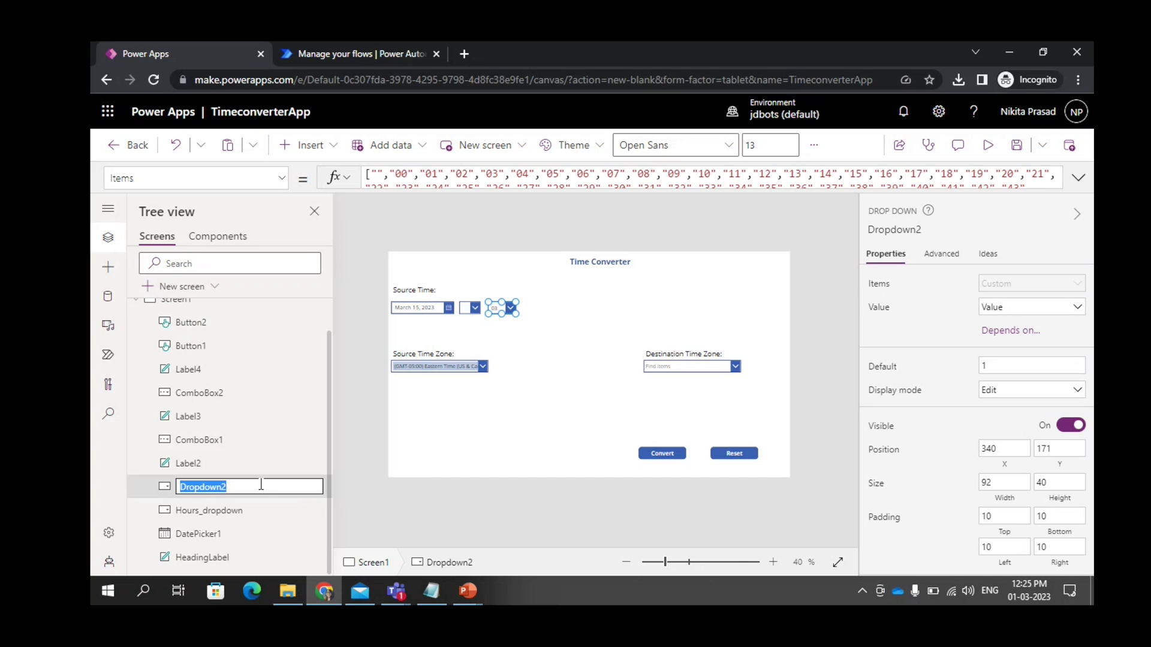
{"action": "left_click", "coordinate": [261, 485]}
{"action": "key", "text": "Home"}
{"action": "type", "text": "Minutes_"}
{"action": "key", "text": "Escape"}
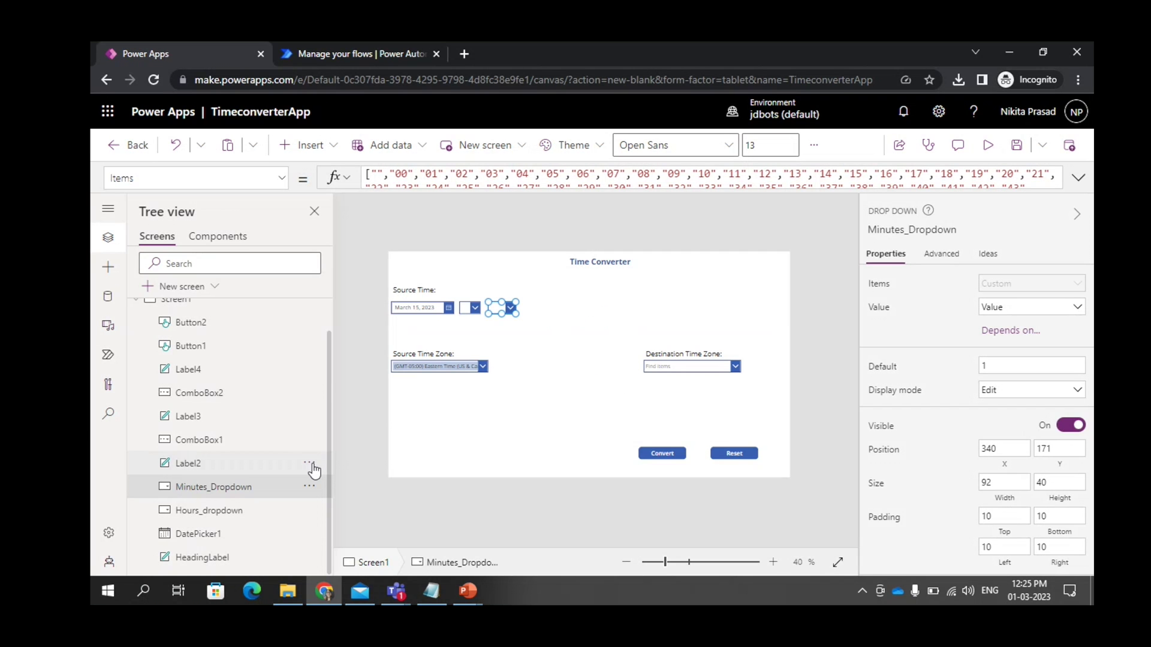
Step: Rename the "Source Time:" label Label2 as Sourcetime_label
{"action": "left_click", "coordinate": [310, 464]}
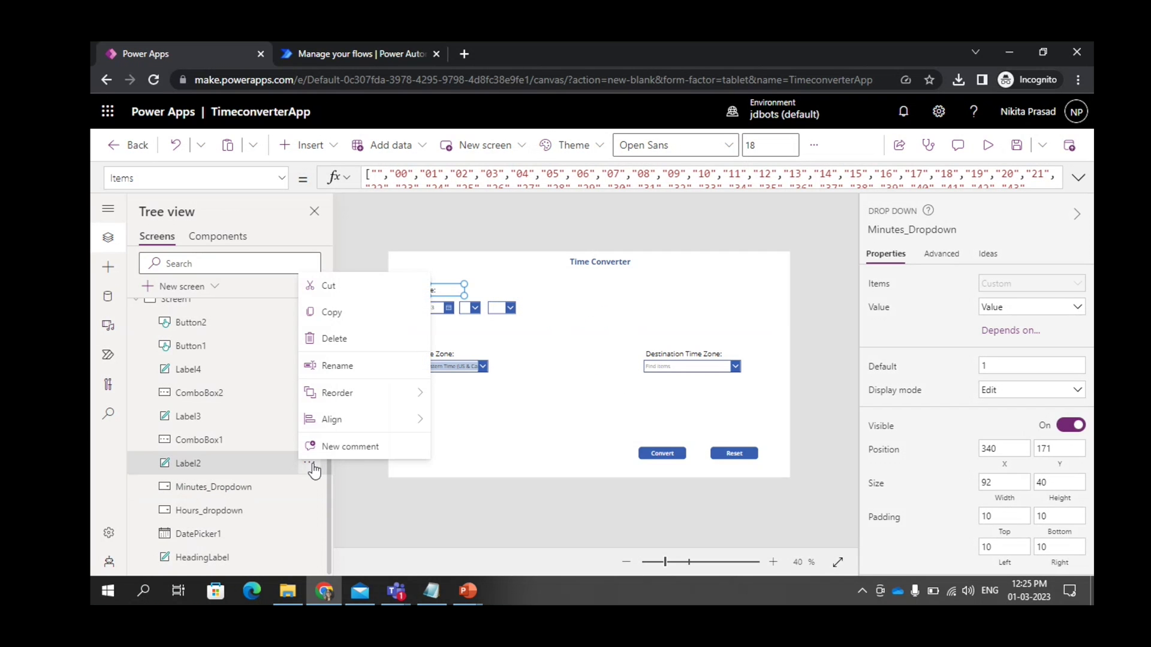
{"action": "left_click", "coordinate": [337, 359]}
{"action": "type", "text": "Sourc"}
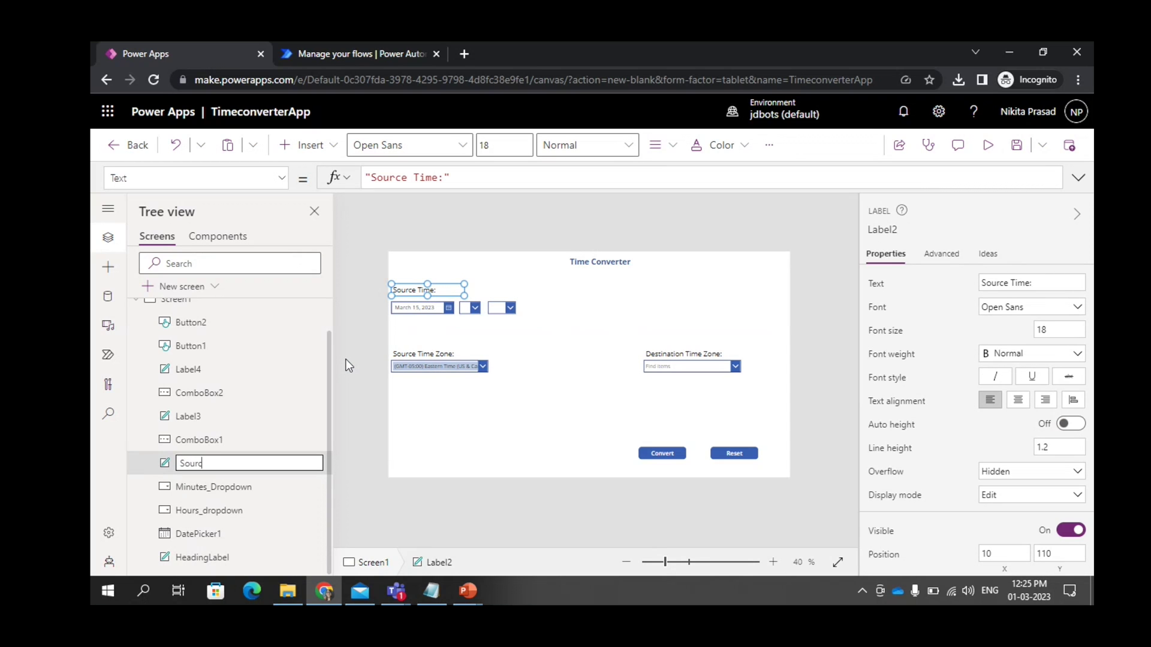
{"action": "type", "text": "etime_label"}
{"action": "key", "text": "Return"}
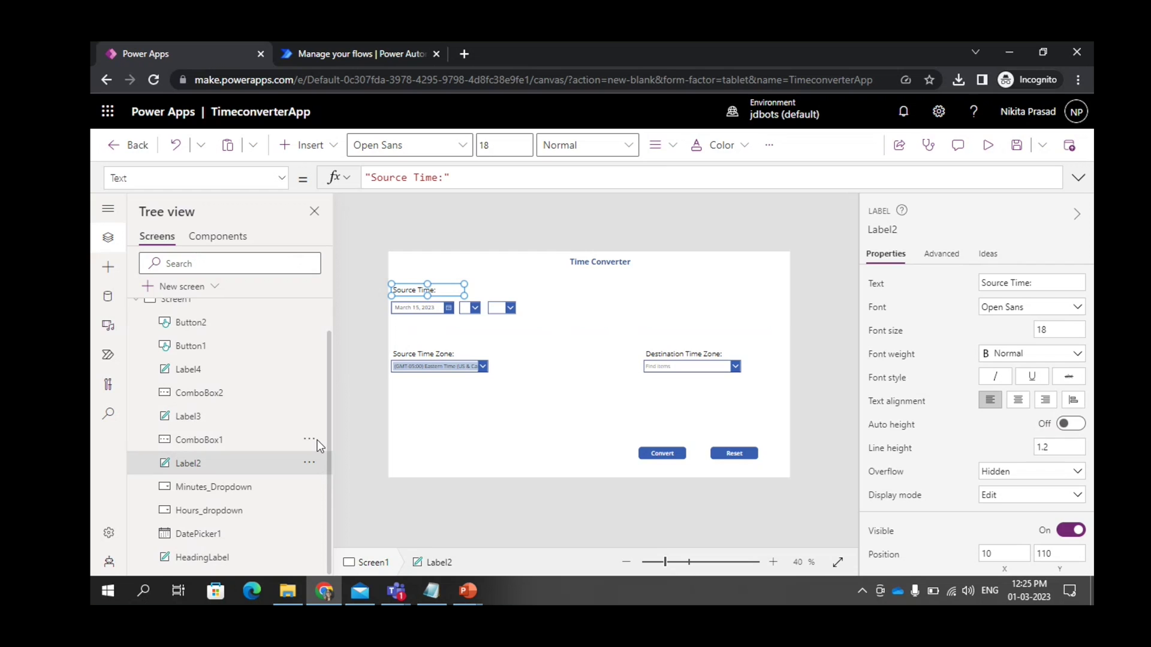
Step: Rename the source time zone combo box ComboBox1 as SourceTimezone_combobox
{"action": "left_click", "coordinate": [310, 441]}
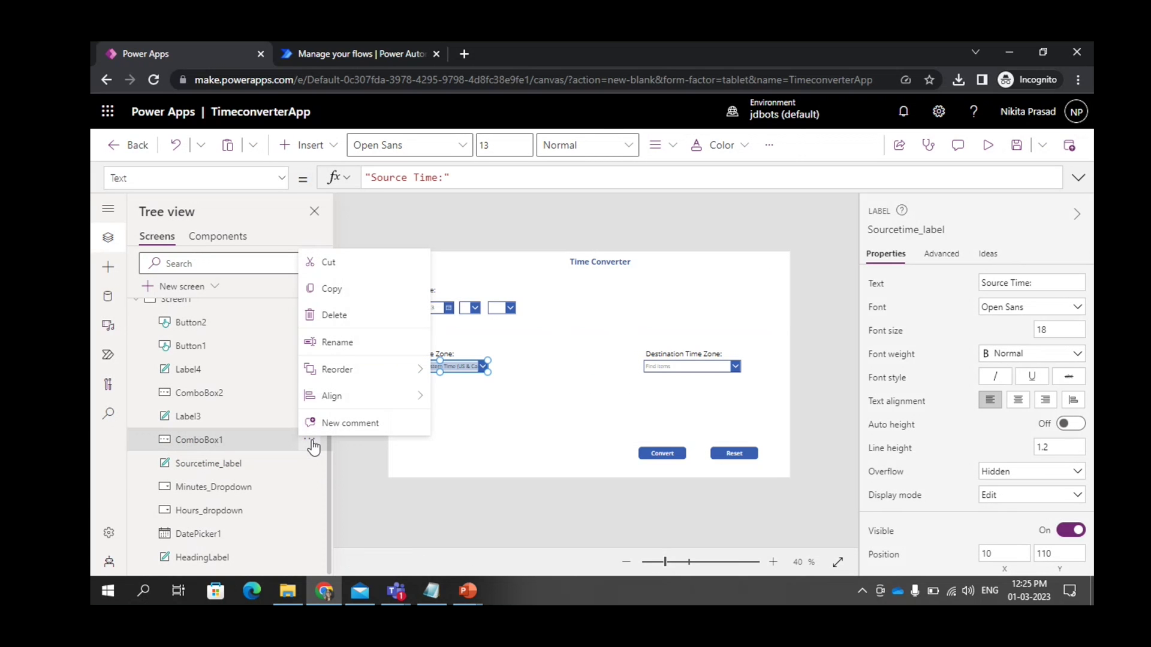
{"action": "left_click", "coordinate": [335, 343]}
{"action": "type", "text": "SourceTimezone_combobox"}
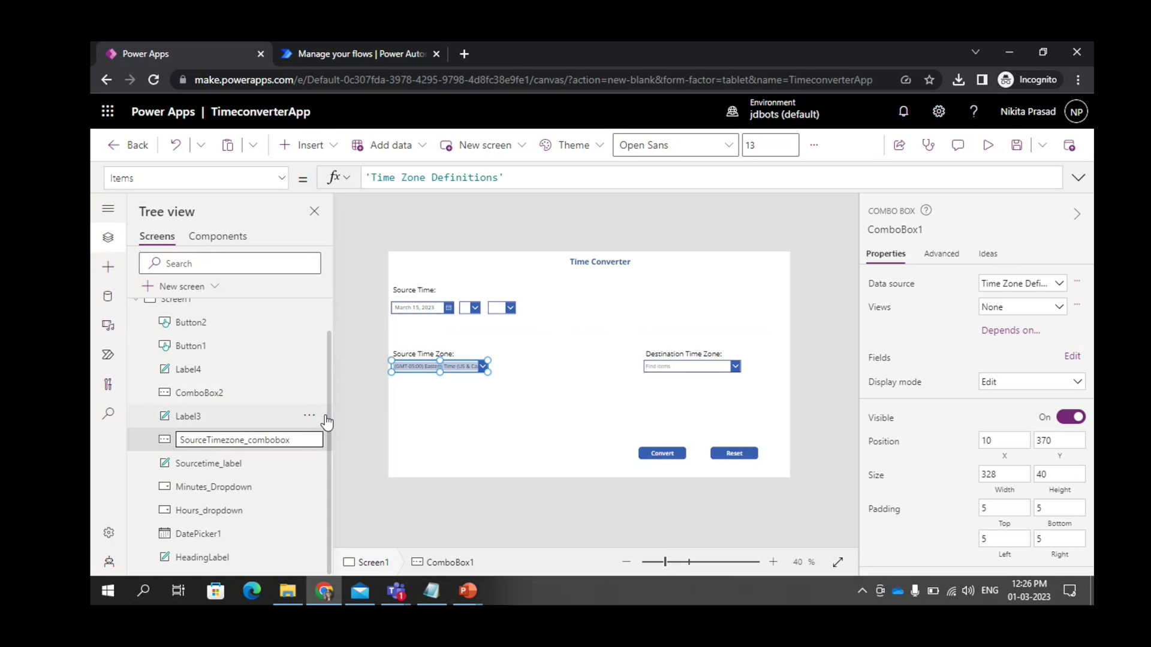
{"action": "key", "text": "Return"}
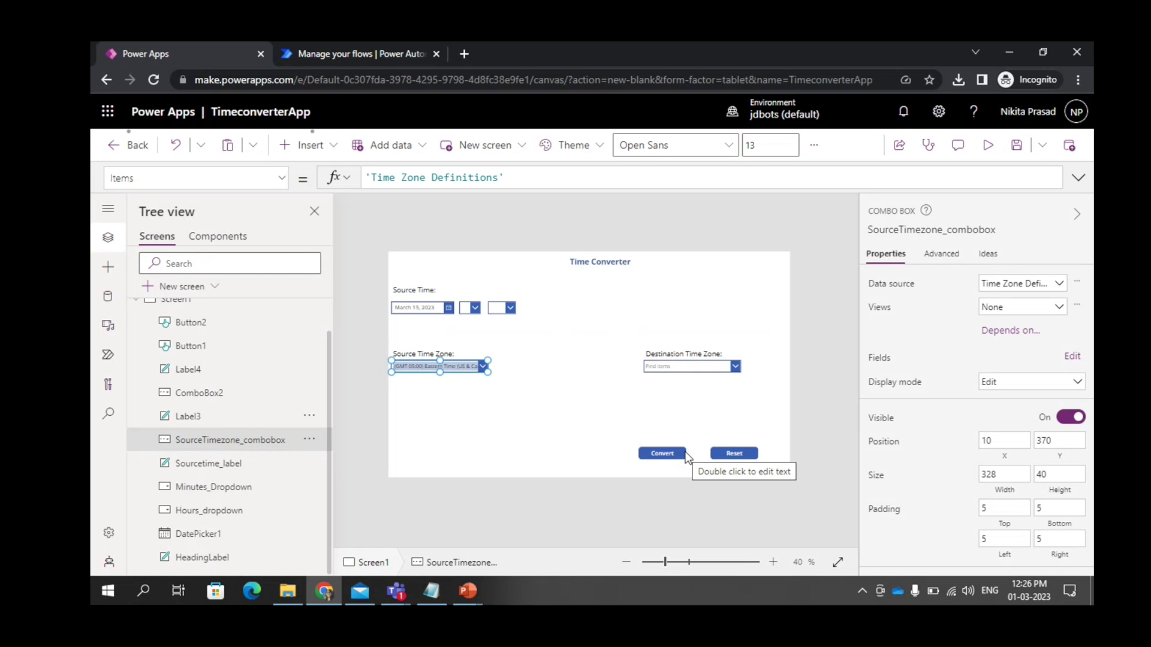
Step: Rename the "Source Time Zone:" label Label3 as SourcetimezoneLabel
{"action": "left_click", "coordinate": [311, 415]}
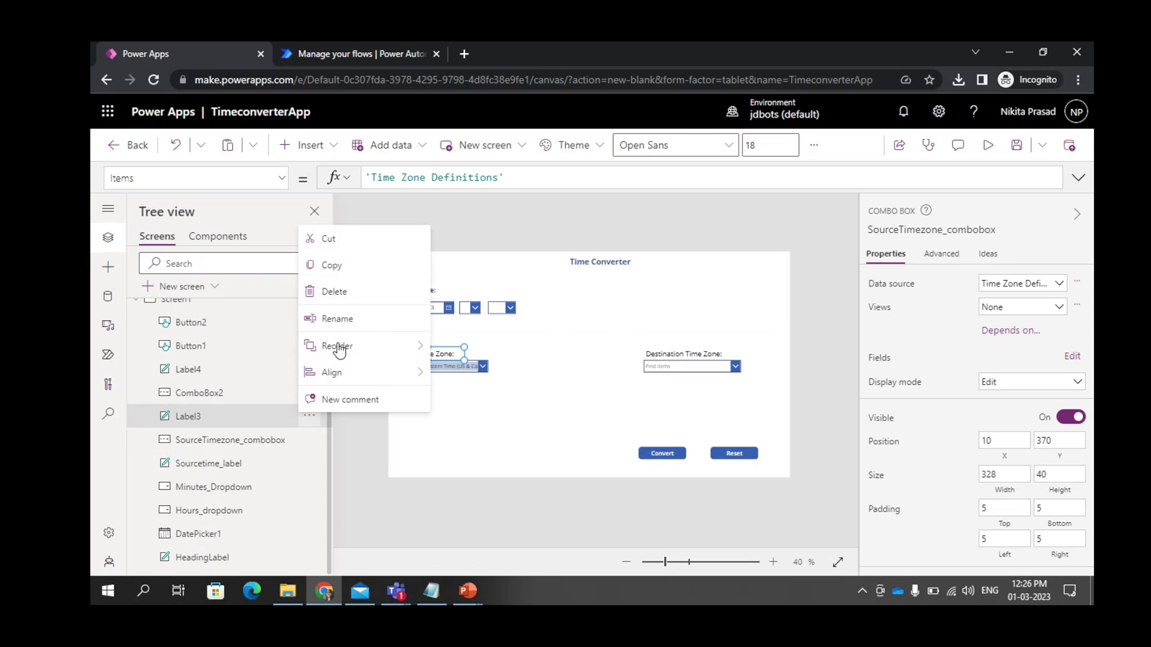
{"action": "left_click", "coordinate": [358, 321]}
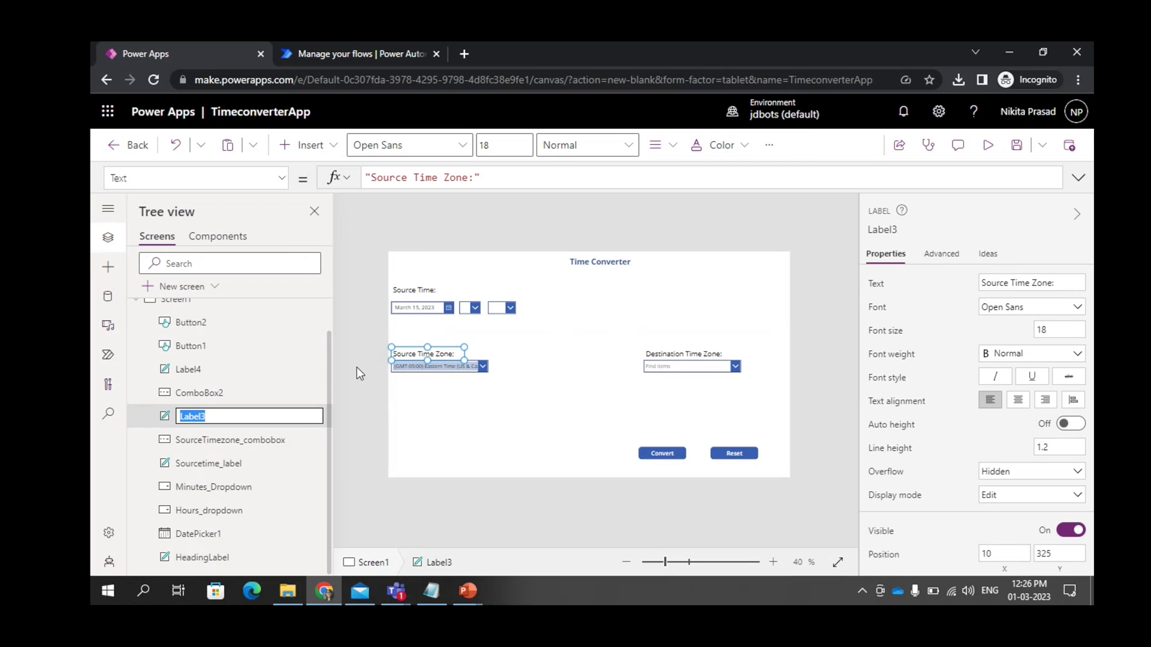
{"action": "type", "text": "SourcetimezoneLabel"}
{"action": "key", "text": "Return"}
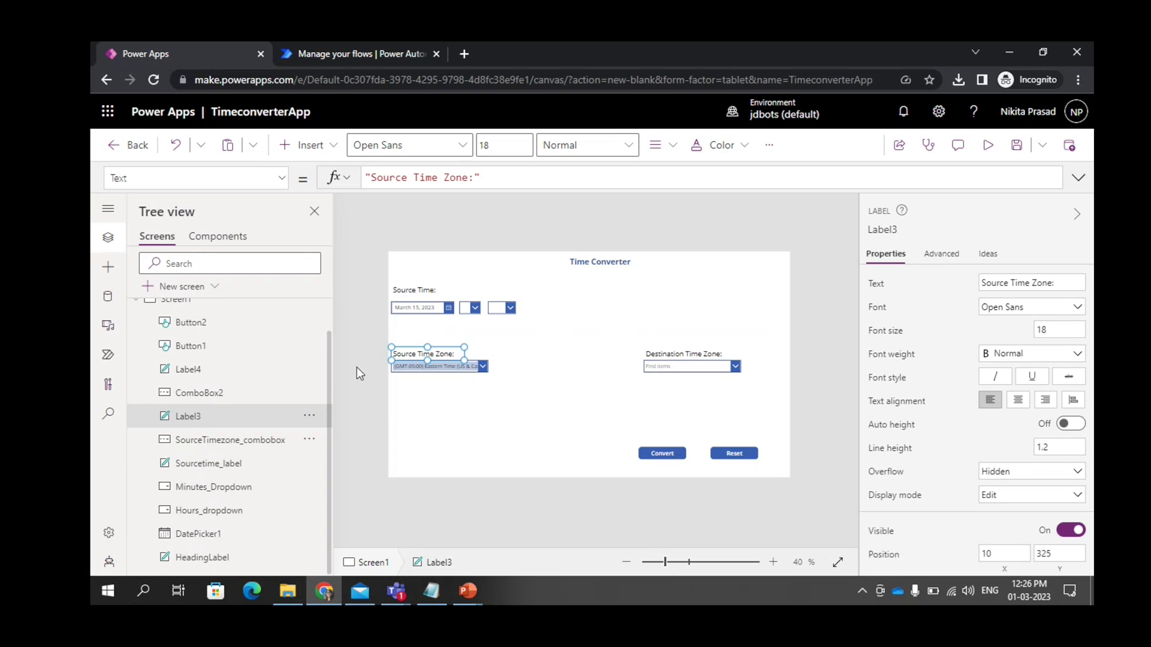
Step: Rename the destination time zone combo box ComboBox2 as DestinationComboBox
{"action": "left_click", "coordinate": [308, 393]}
{"action": "left_click", "coordinate": [350, 288]}
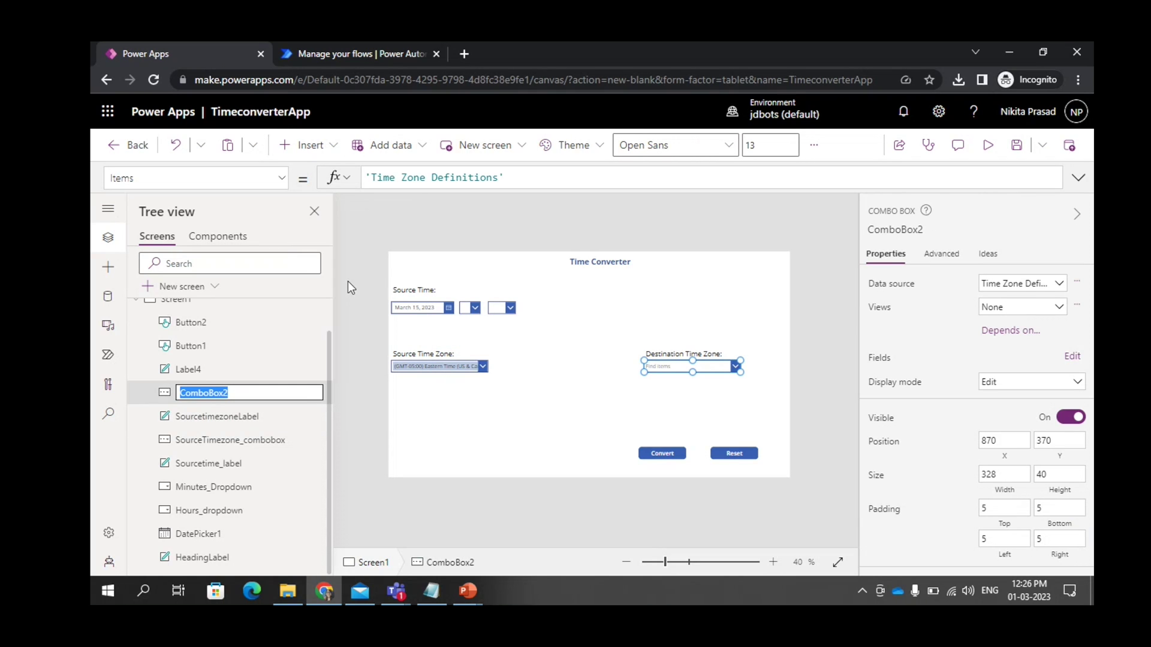
{"action": "key", "text": "End"}
{"action": "key", "text": "BackSpace"}
{"action": "key", "text": "Home"}
{"action": "type", "text": "DE"}
{"action": "key", "text": "BackSpace"}
{"action": "type", "text": "estination"}
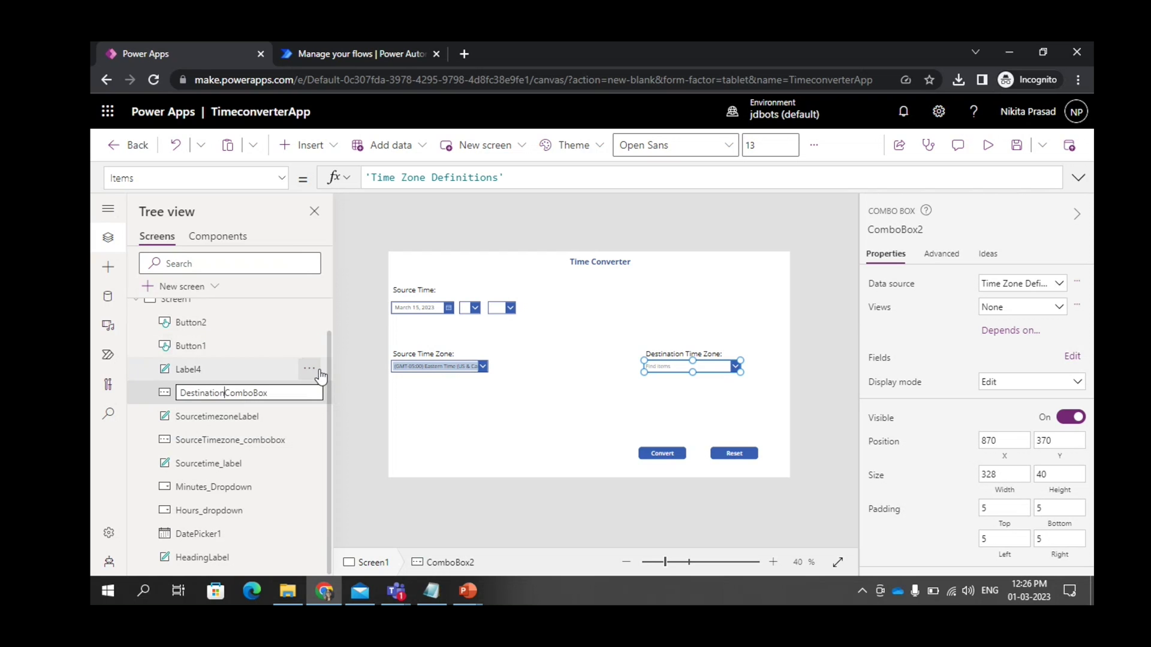
{"action": "key", "text": "Return"}
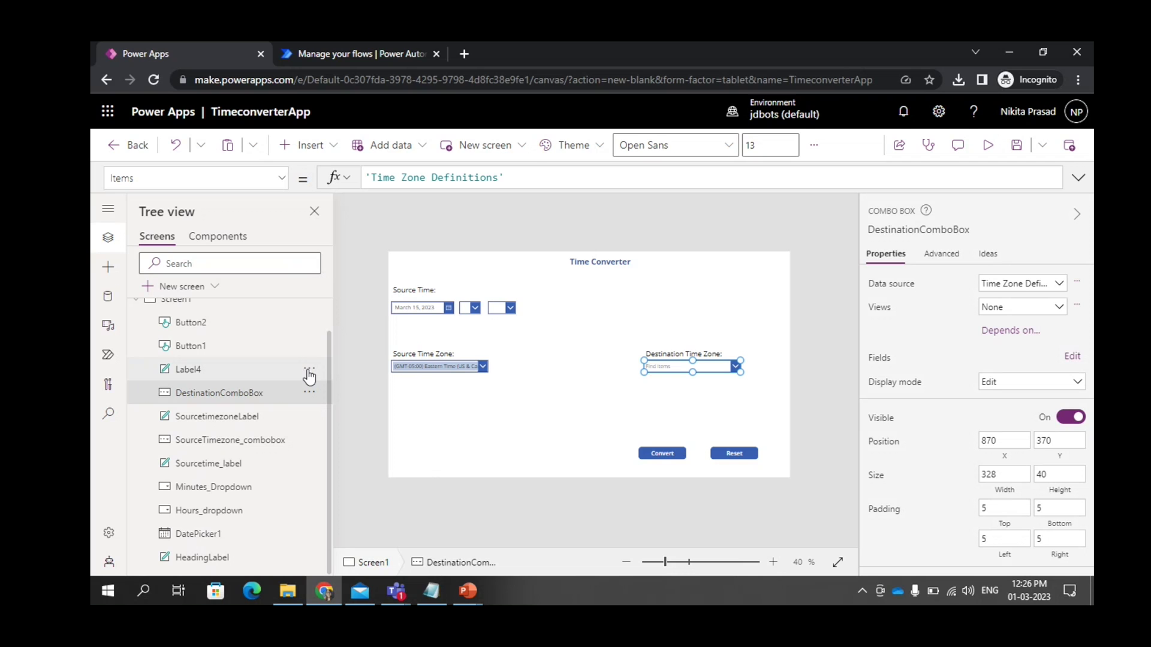
Step: Rename the "Destination Time Zone:" label Label4 as DestinationLabel
{"action": "left_click", "coordinate": [309, 371]}
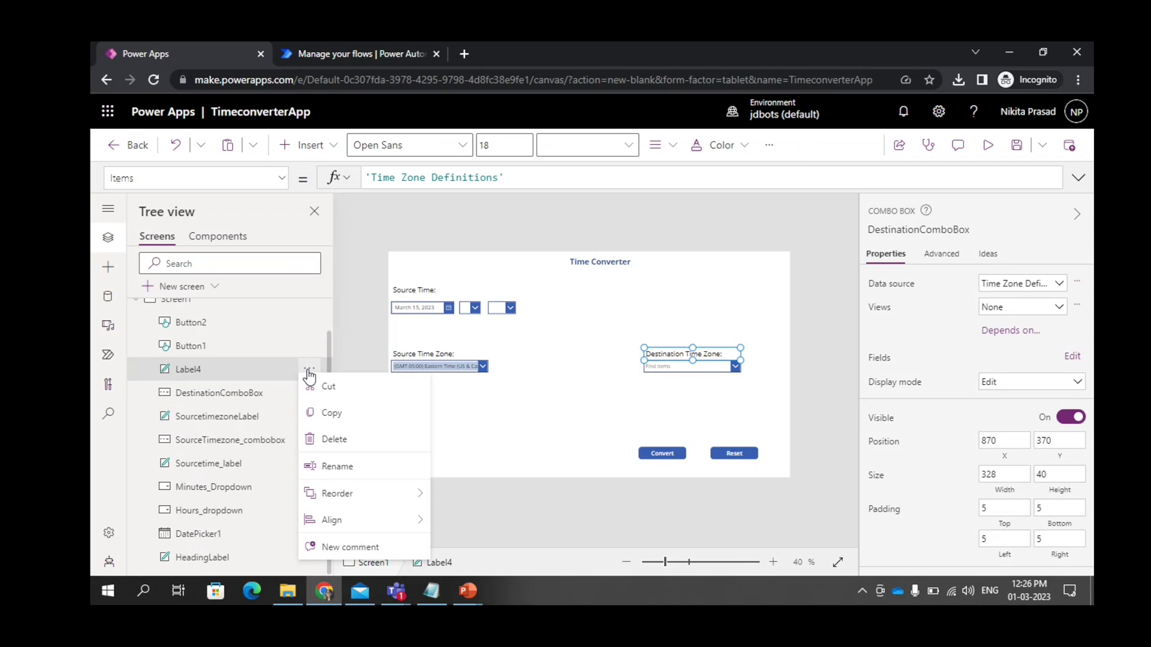
{"action": "left_click", "coordinate": [339, 473]}
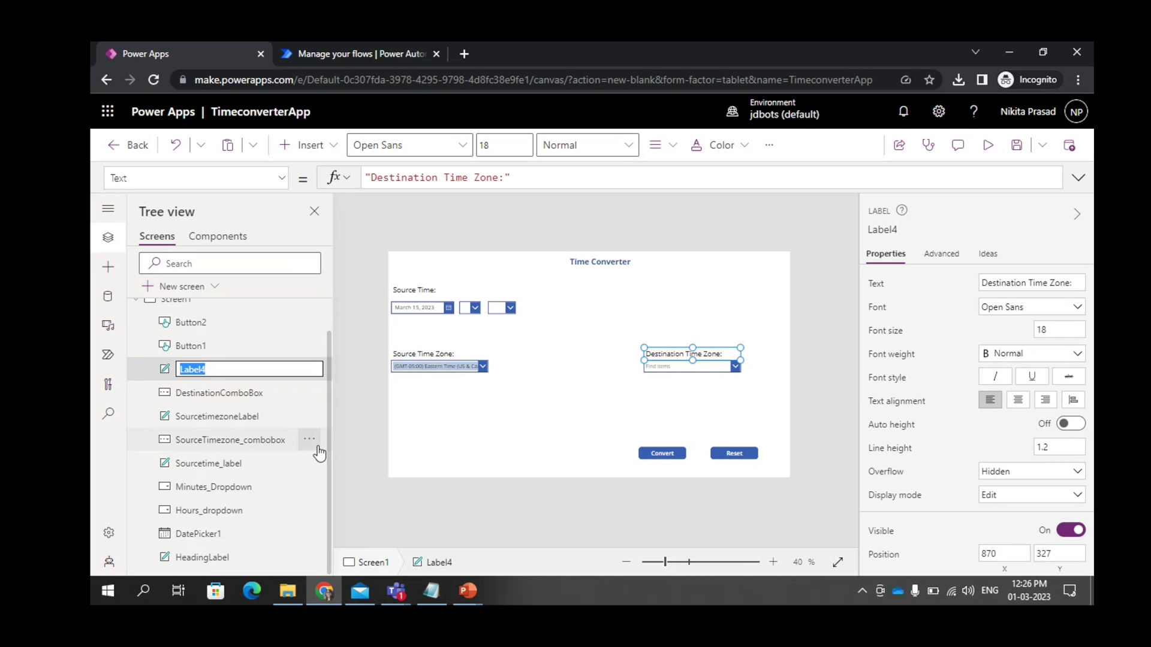
{"action": "key", "text": "End"}
{"action": "key", "text": "BackSpace"}
{"action": "type", "text": "Destination"}
{"action": "key", "text": "Escape"}
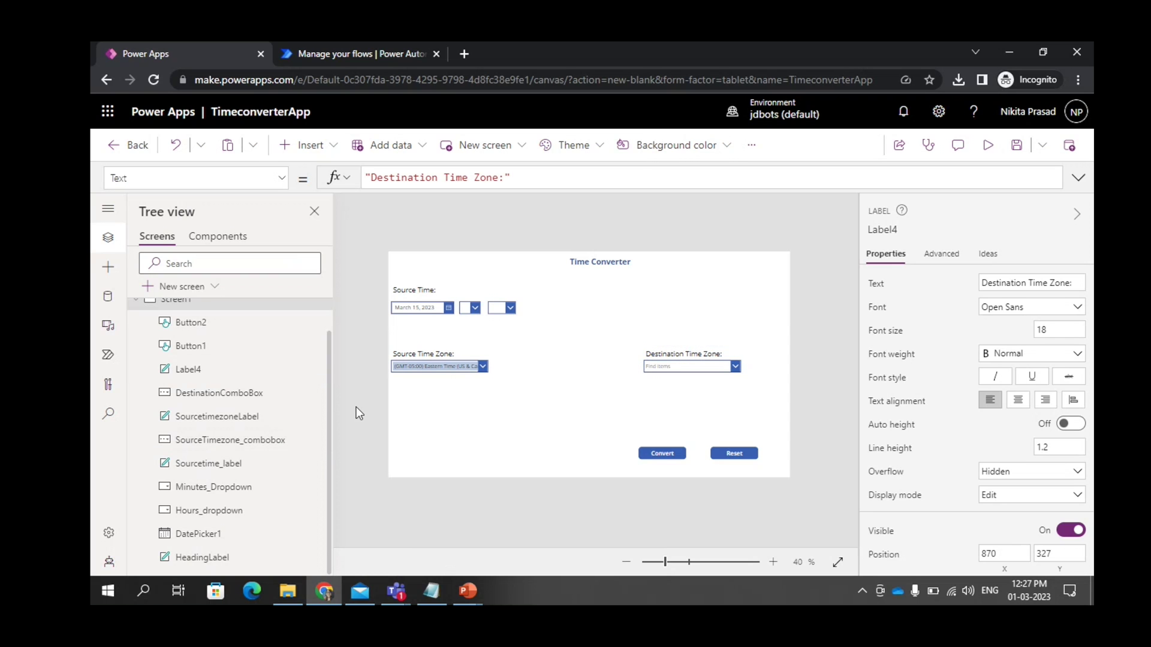
{"action": "left_click", "coordinate": [356, 408]}
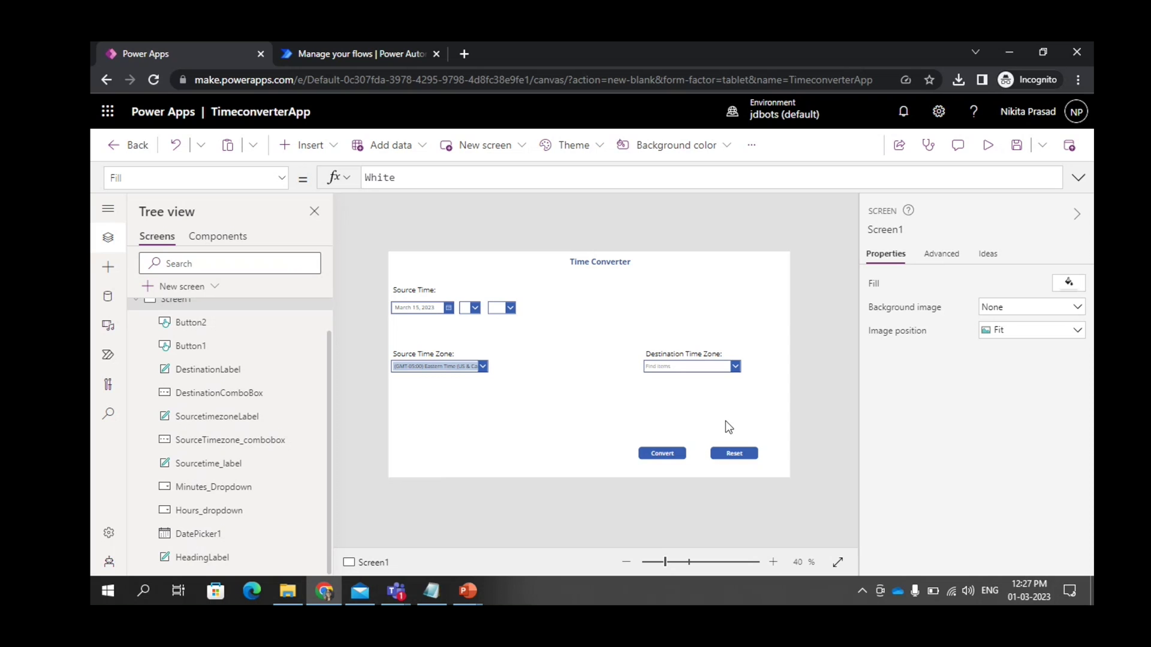
Step: Insert a text input and place it below the source time zone combo box
{"action": "left_click", "coordinate": [310, 151]}
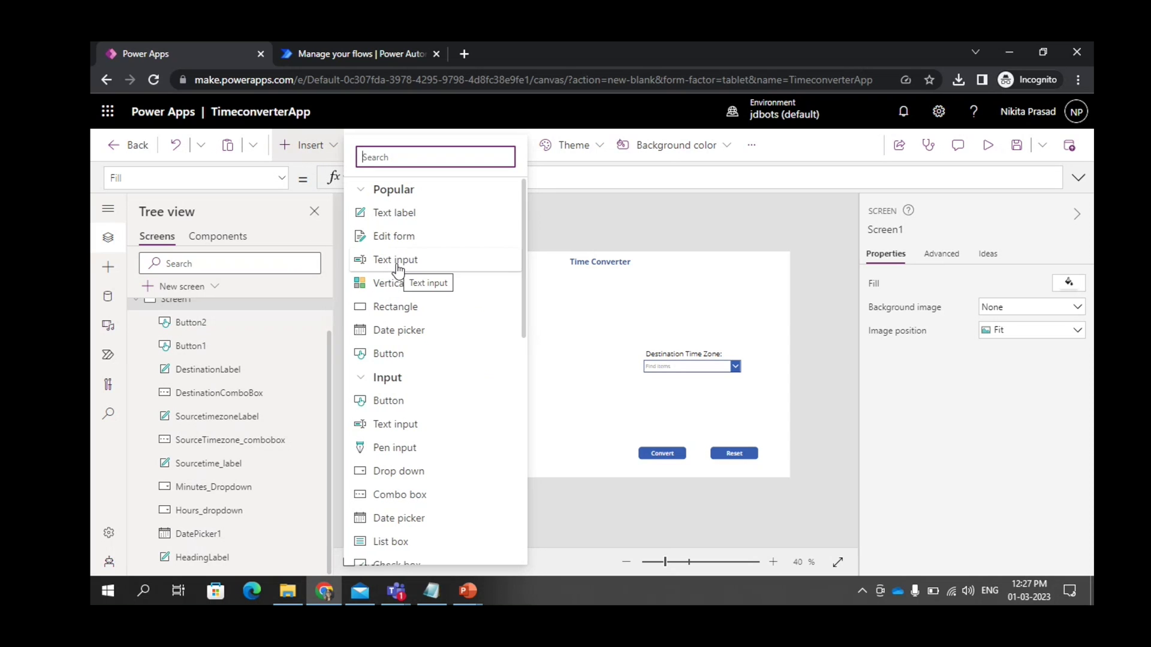
{"action": "left_click", "coordinate": [397, 264]}
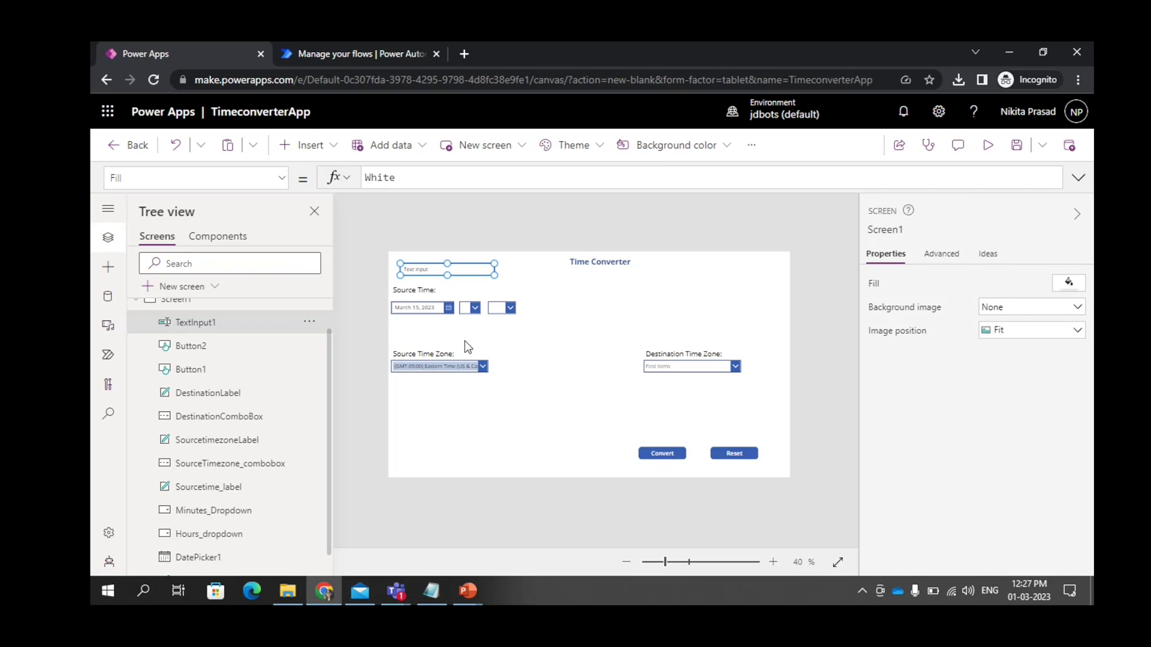
{"action": "left_click", "coordinate": [448, 268]}
{"action": "left_click_drag", "start_coordinate": [447, 268], "coordinate": [444, 411]}
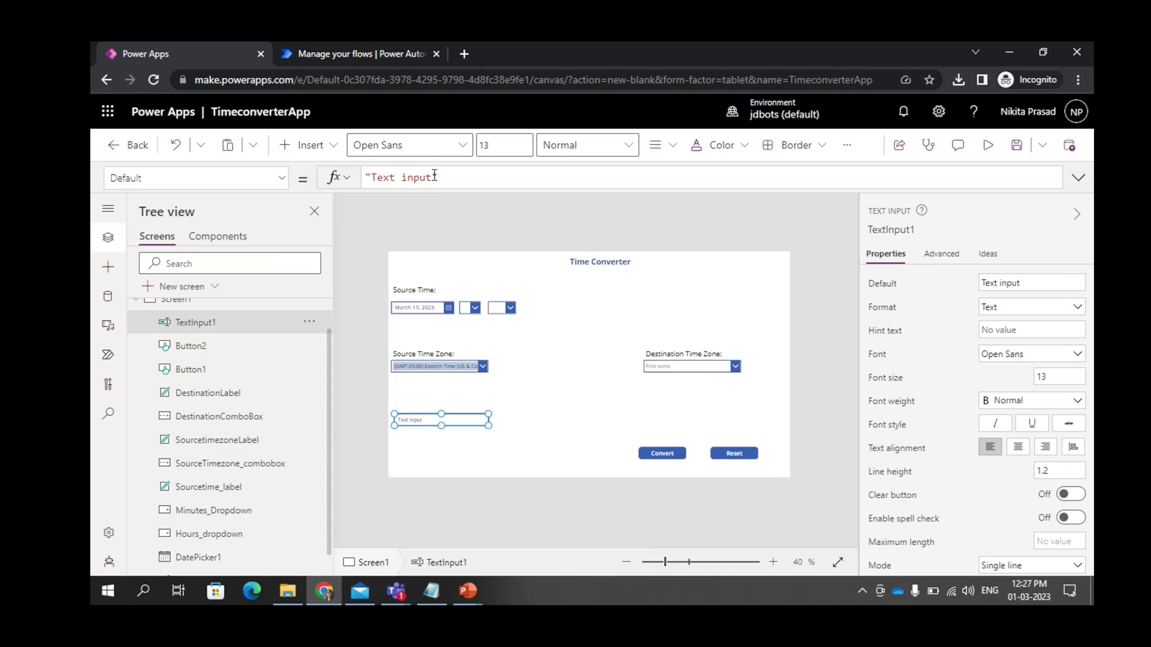
Step: Insert a text label and place it directly above the new text input
{"action": "left_click", "coordinate": [324, 147]}
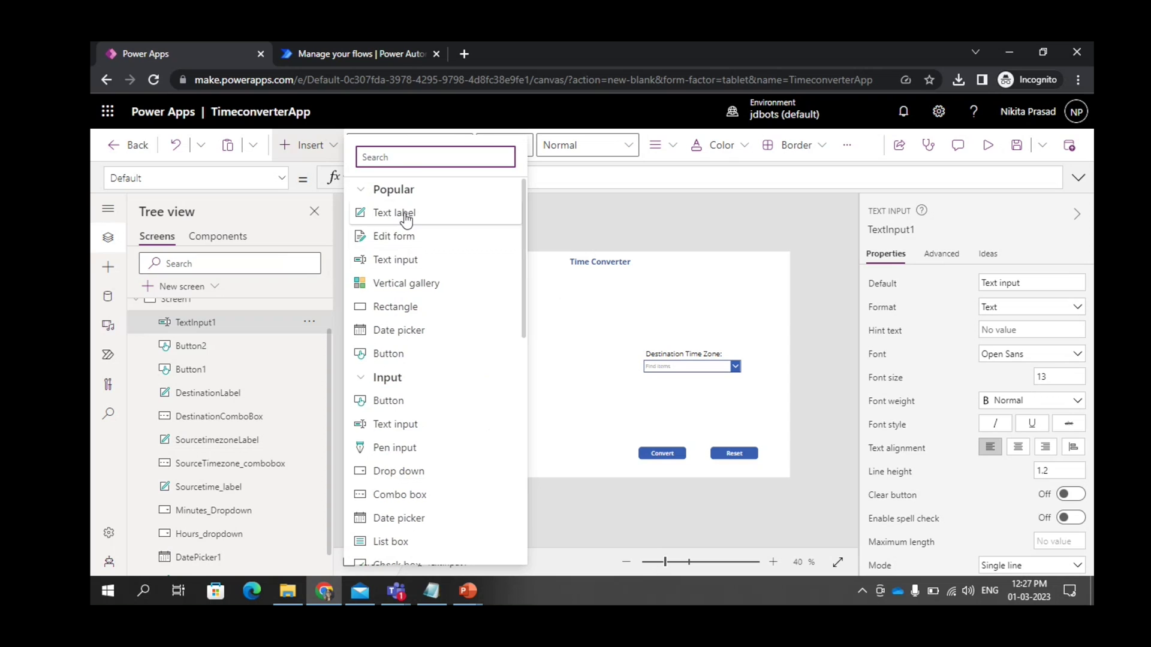
{"action": "key", "text": "Escape"}
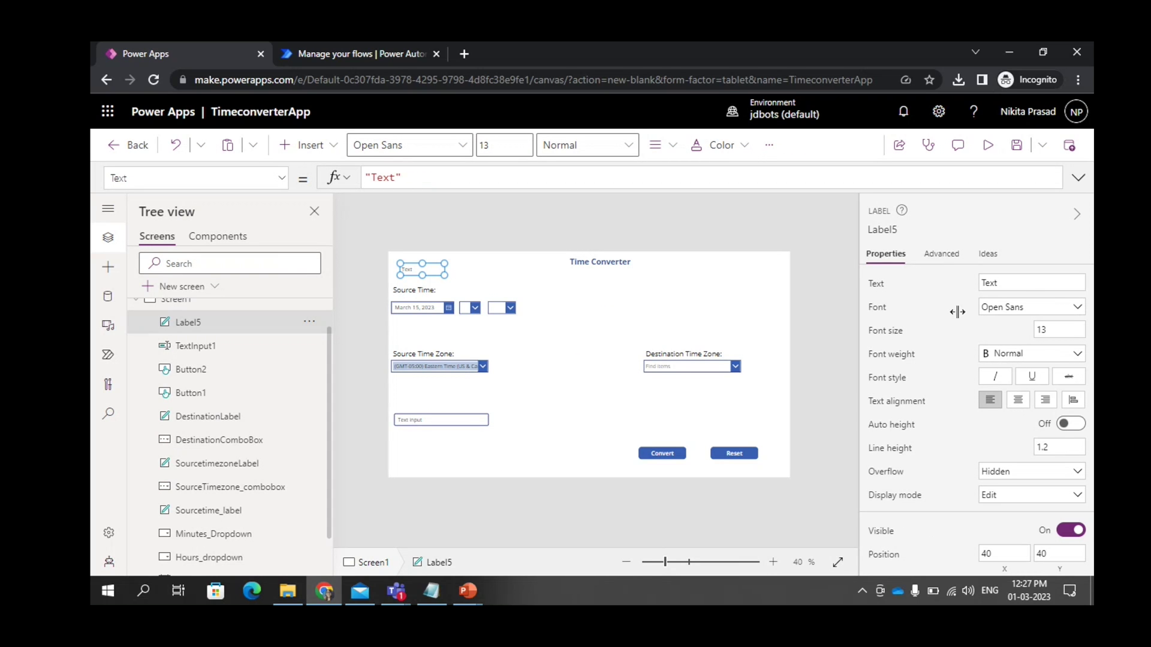
{"action": "left_click_drag", "start_coordinate": [406, 264], "coordinate": [405, 398]}
Step: Set the new label's text to "Entered Time:" with font size 18, widening the label to fit
{"action": "left_click", "coordinate": [1003, 283]}
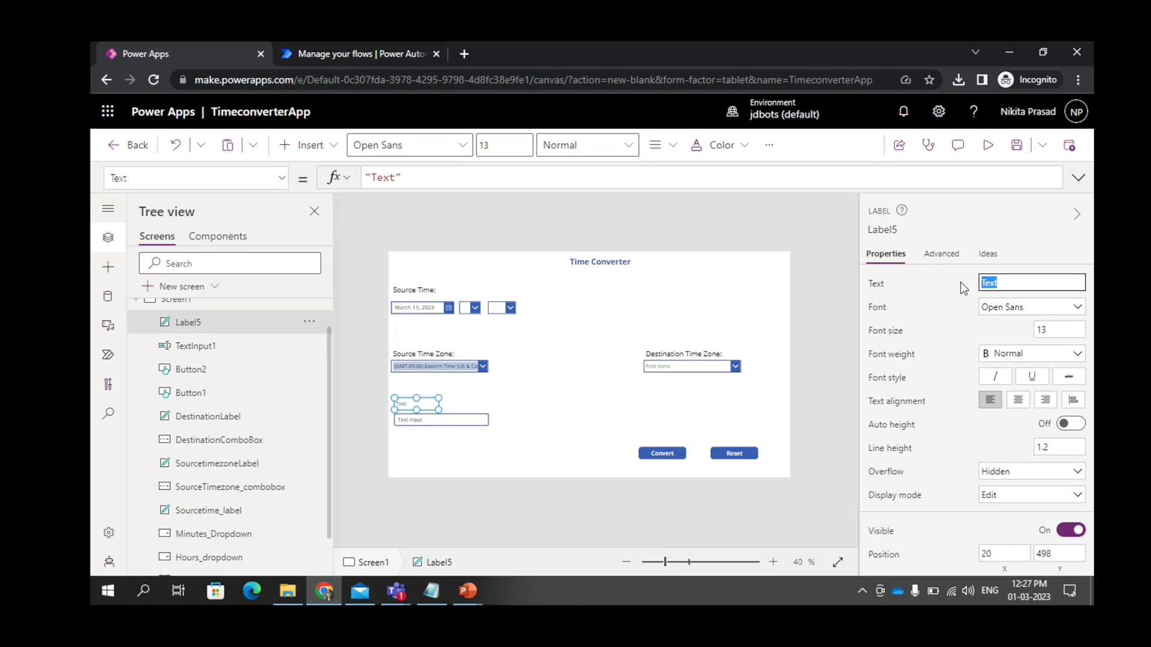
{"action": "type", "text": "Entered Time"}
{"action": "left_click_drag", "start_coordinate": [439, 410], "coordinate": [462, 411]}
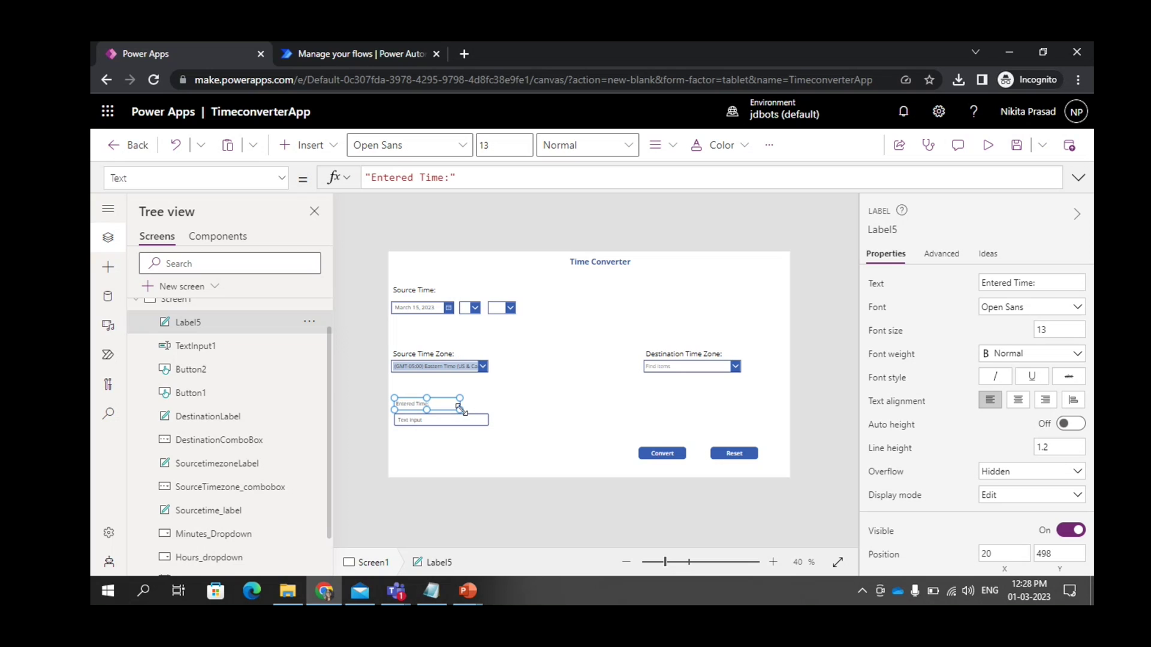
{"action": "left_click", "coordinate": [1053, 331]}
{"action": "key", "text": "BackSpace"}
{"action": "type", "text": "8"}
Step: Expand the formula bar for the text input under "Entered Time:" and clear its Default value
{"action": "left_click", "coordinate": [483, 421]}
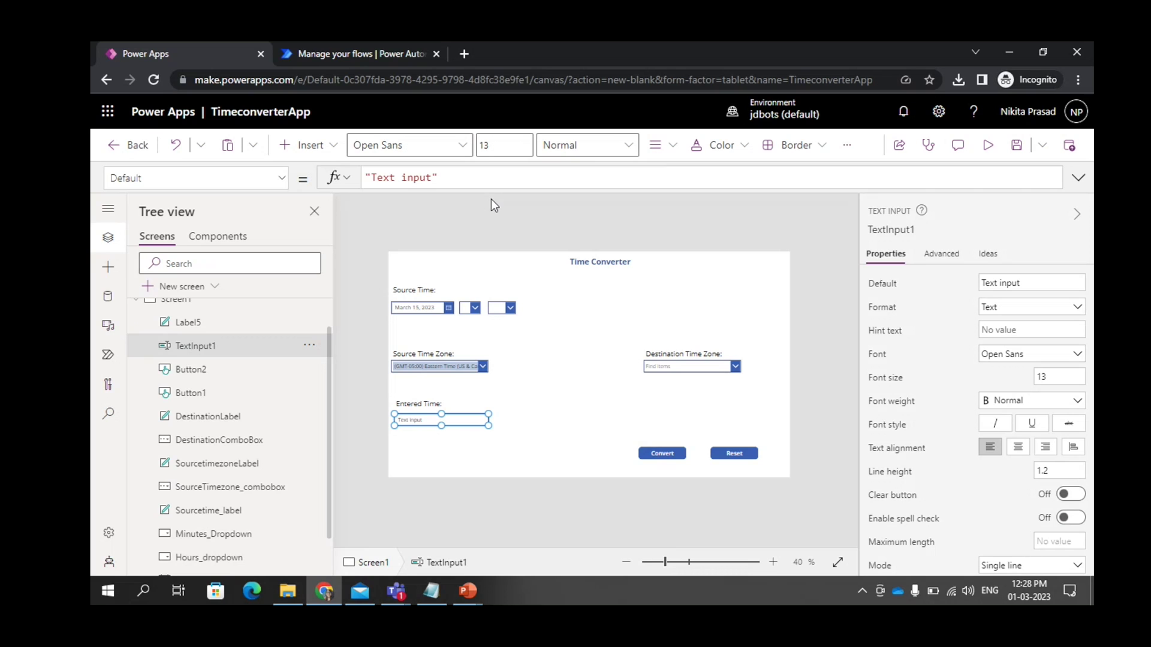
{"action": "left_click_drag", "start_coordinate": [504, 190], "coordinate": [502, 271]}
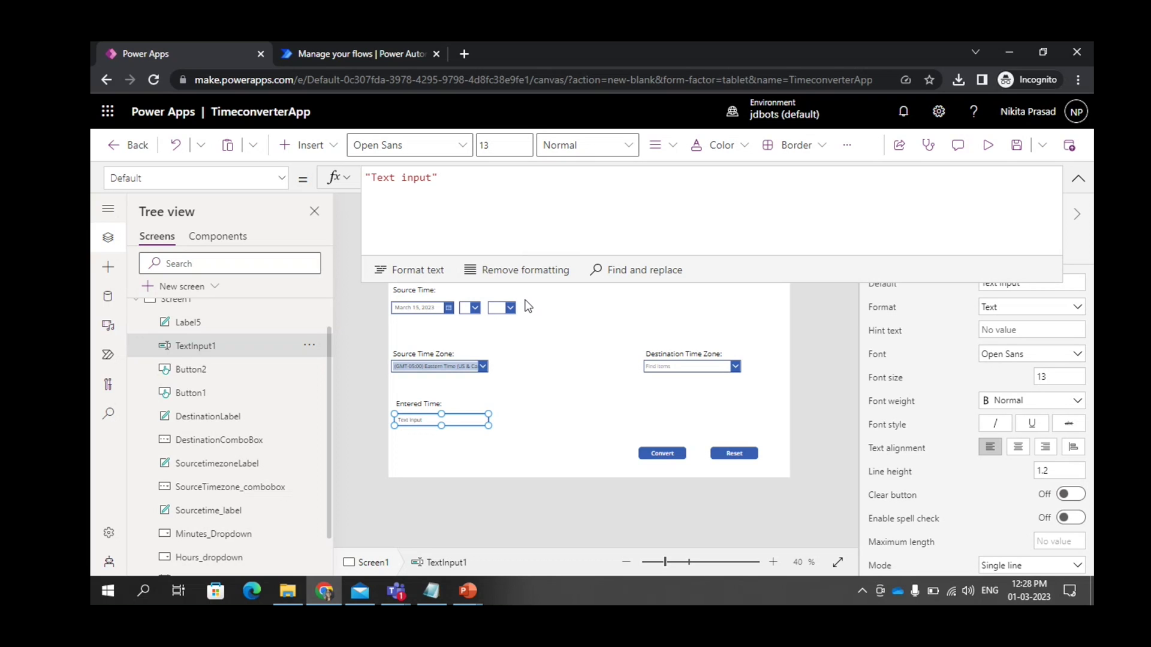
{"action": "left_click_drag", "start_coordinate": [465, 188], "coordinate": [335, 180]}
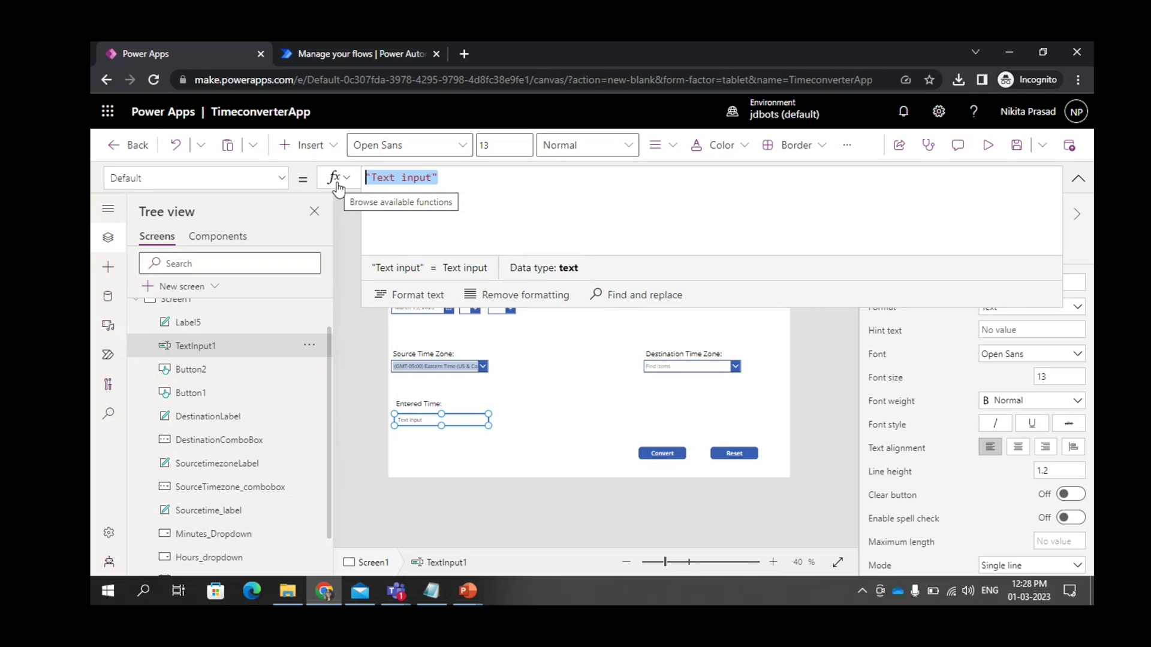
{"action": "key", "text": "Delete"}
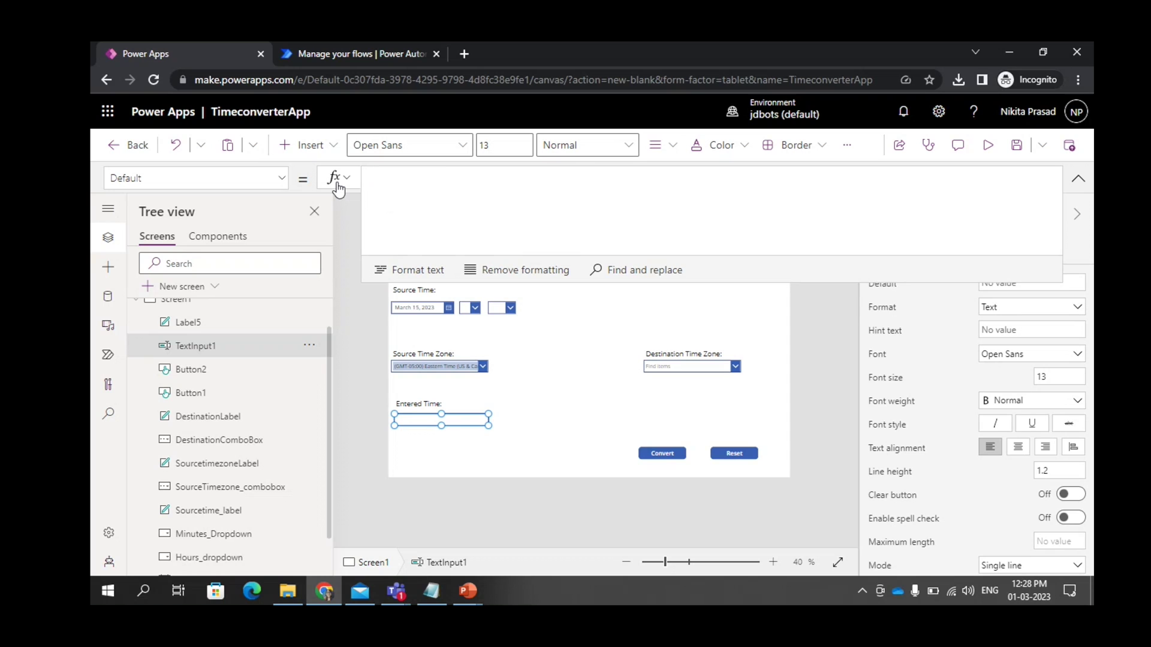
Step: Start the text input's Default formula with Text(DatePicker1.SelectedDate
{"action": "type", "text": "Text"}
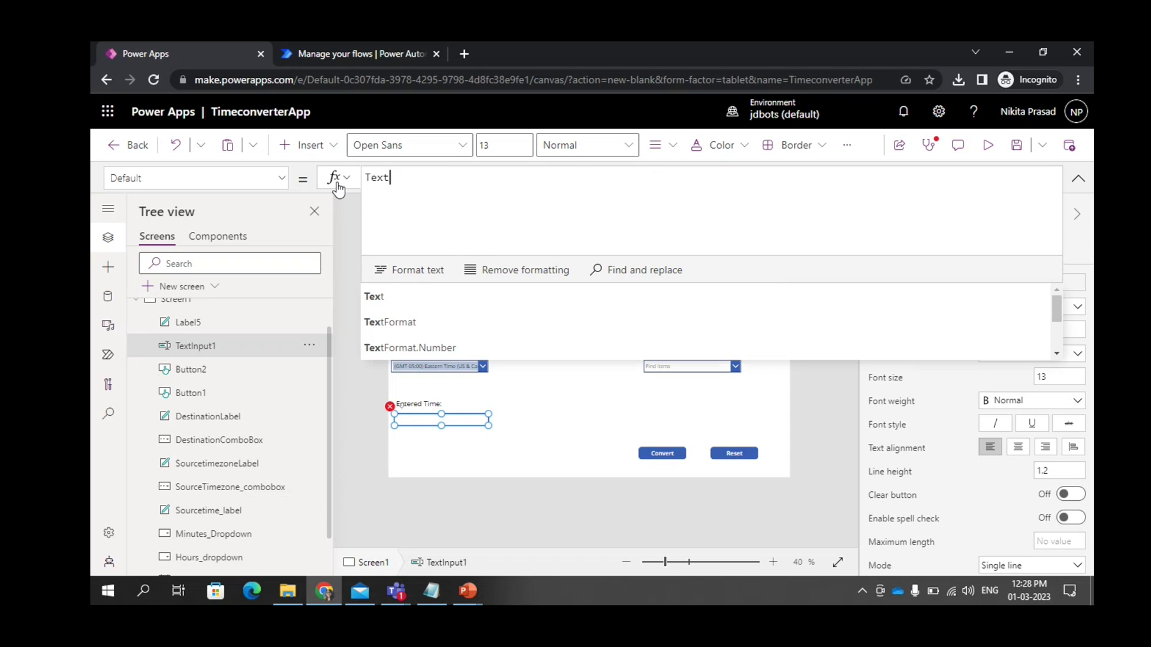
{"action": "type", "text": "("}
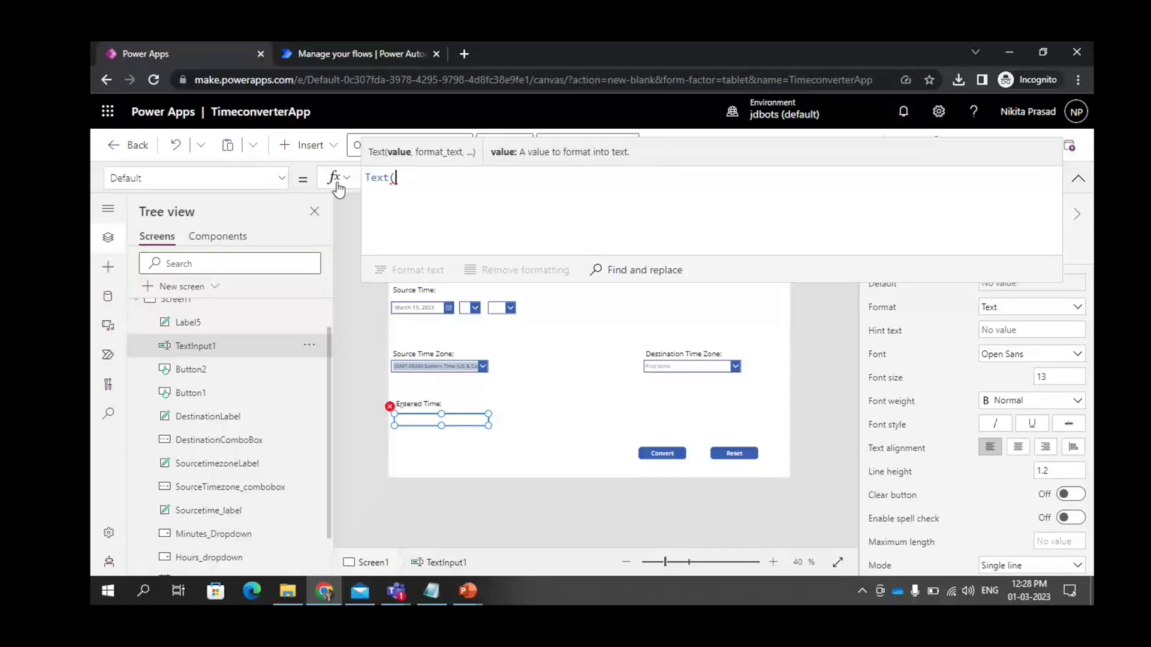
{"action": "type", "text": "Date"}
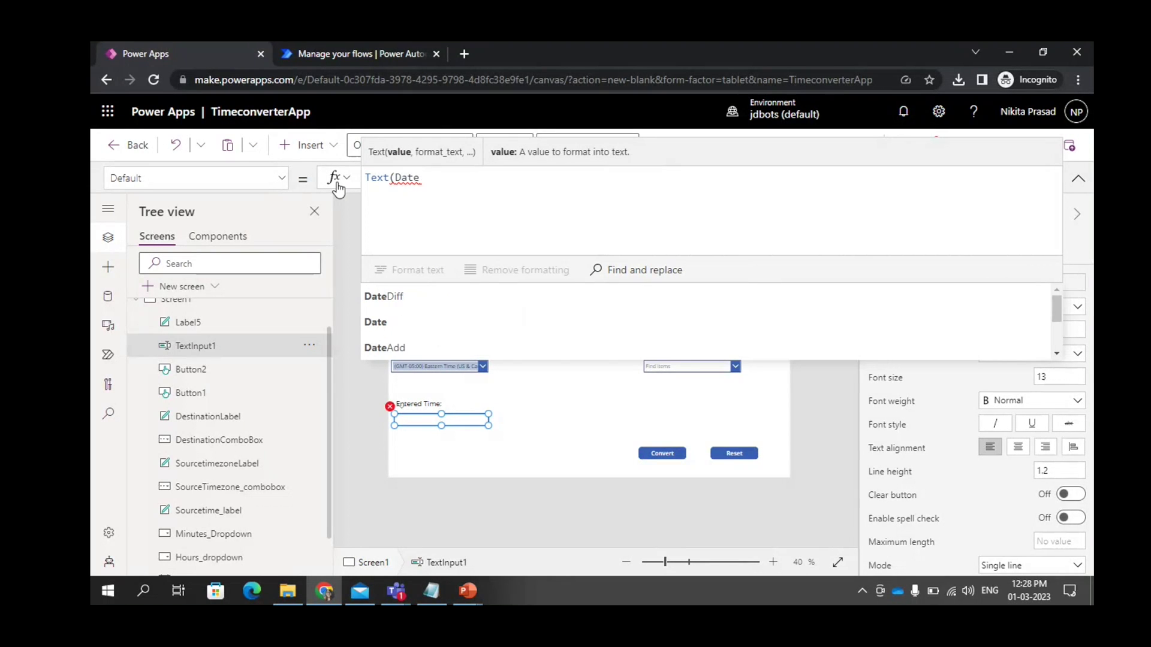
{"action": "type", "text": "Pi"}
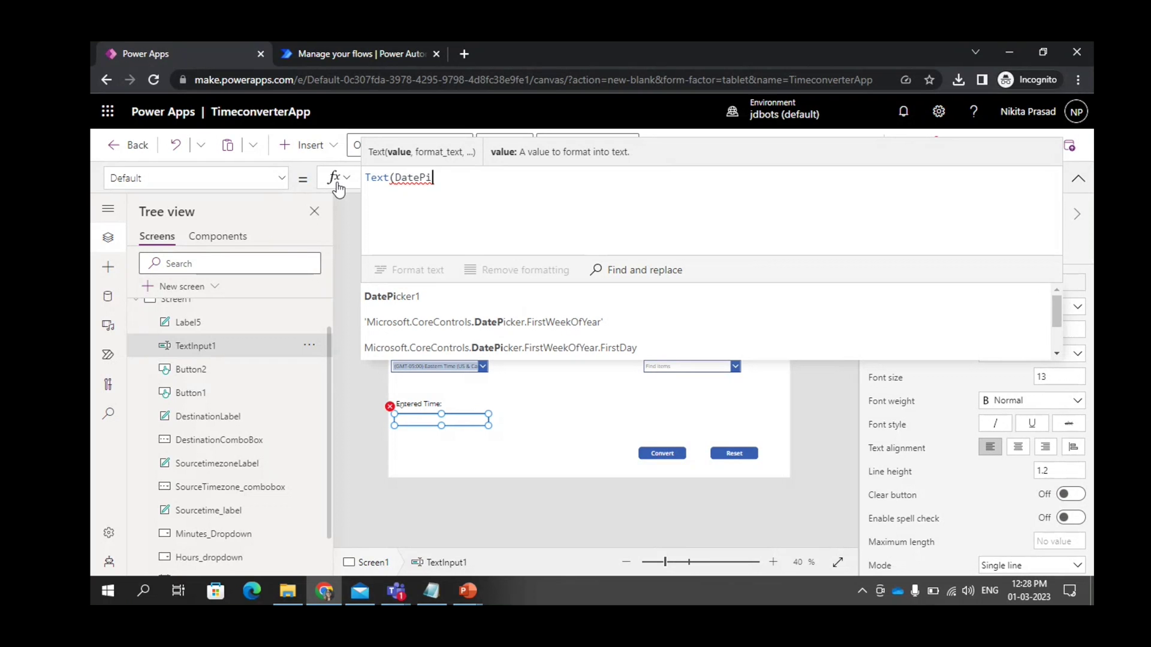
{"action": "key", "text": "Down"}
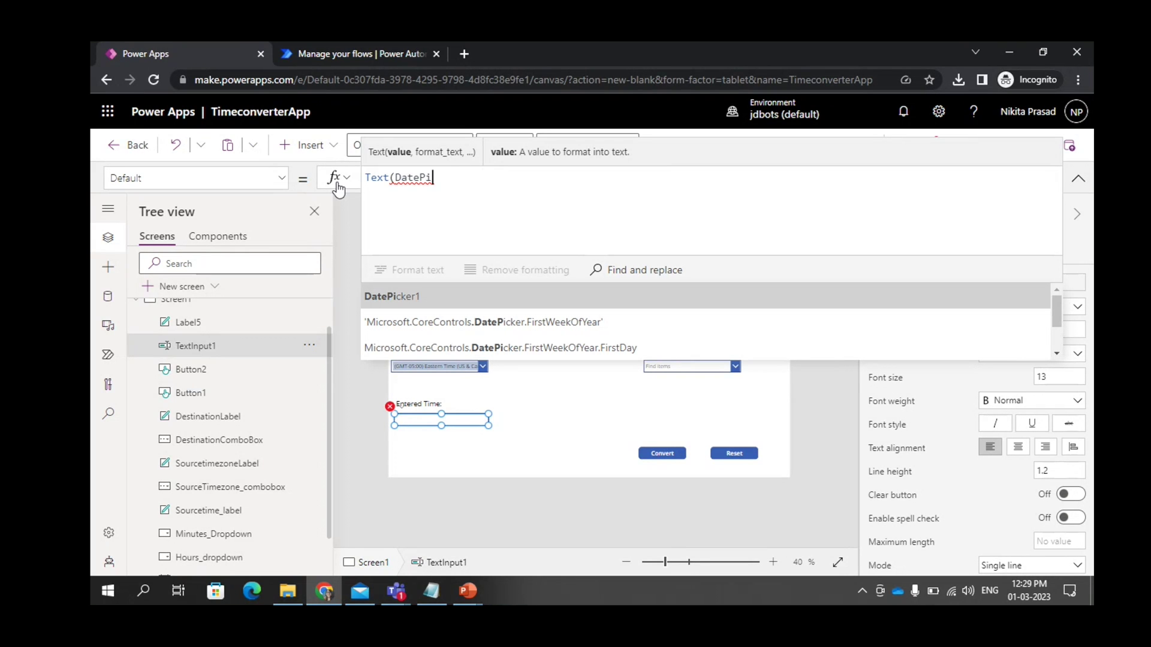
{"action": "key", "text": "Tab"}
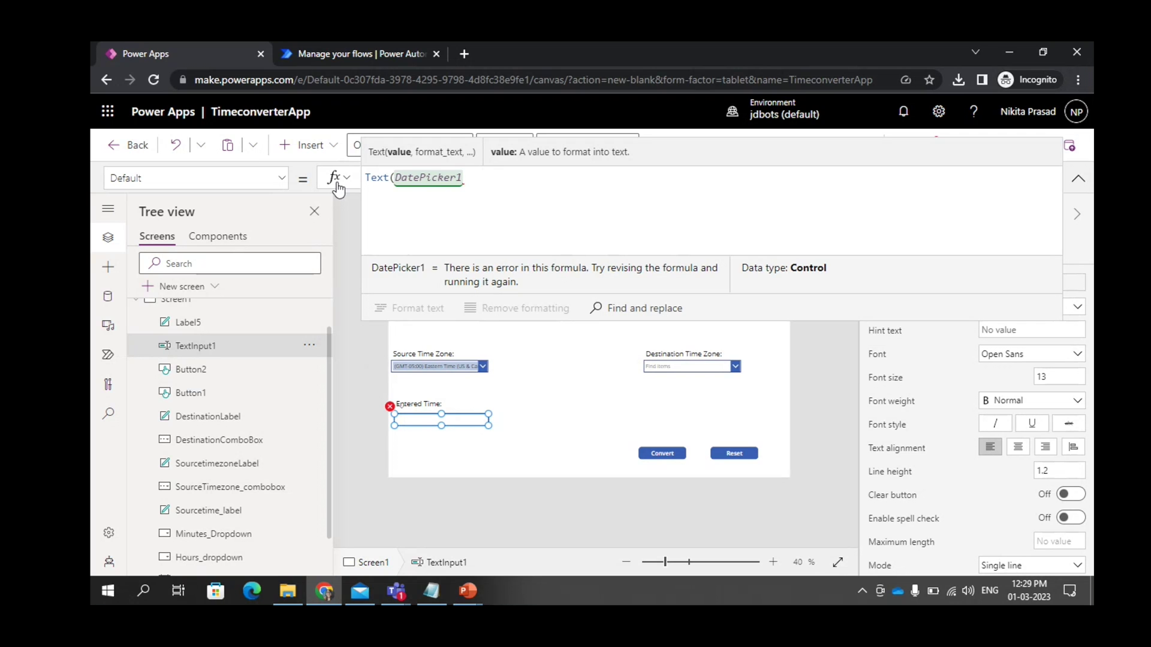
{"action": "type", "text": "."}
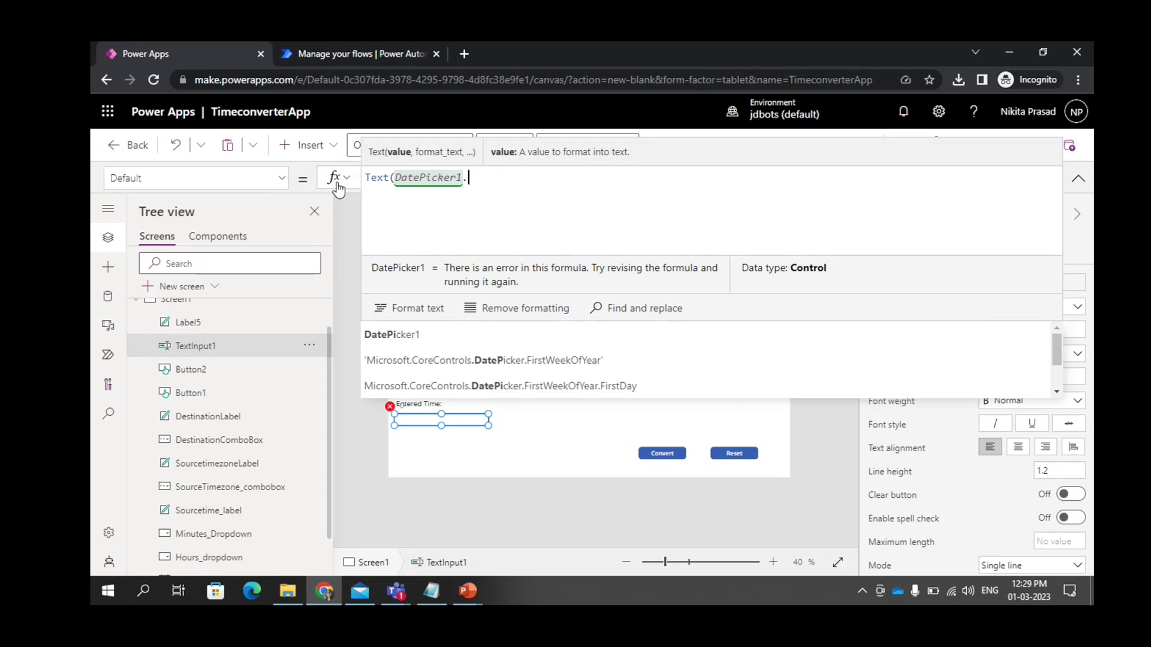
{"action": "type", "text": "Selec"}
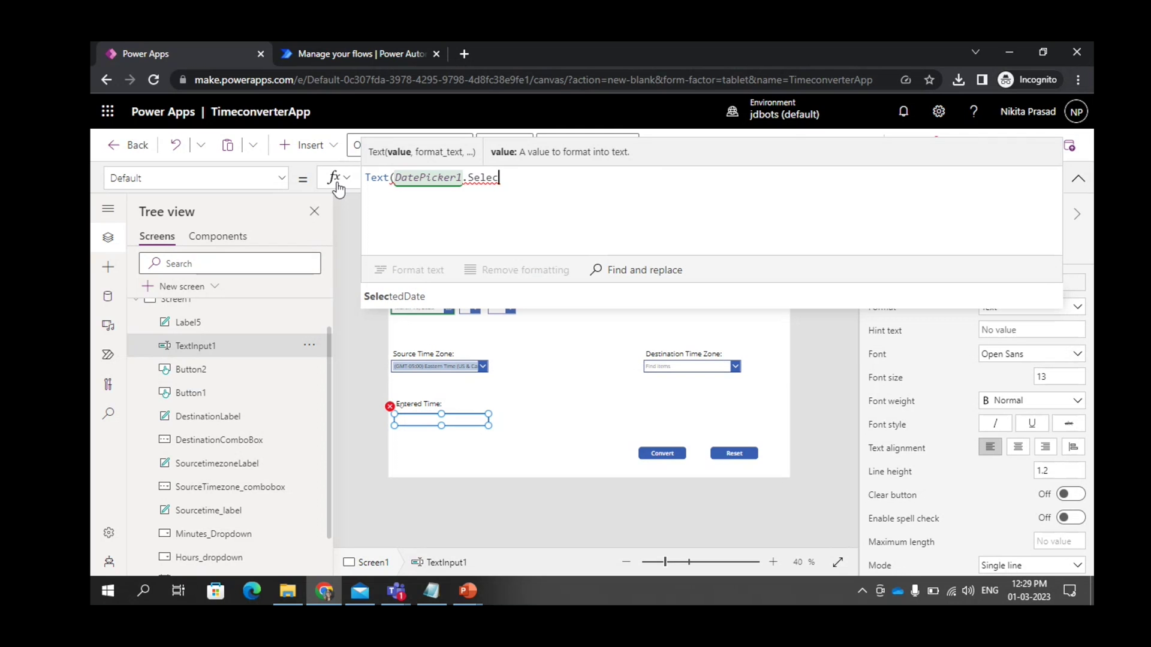
{"action": "key", "text": "Tab"}
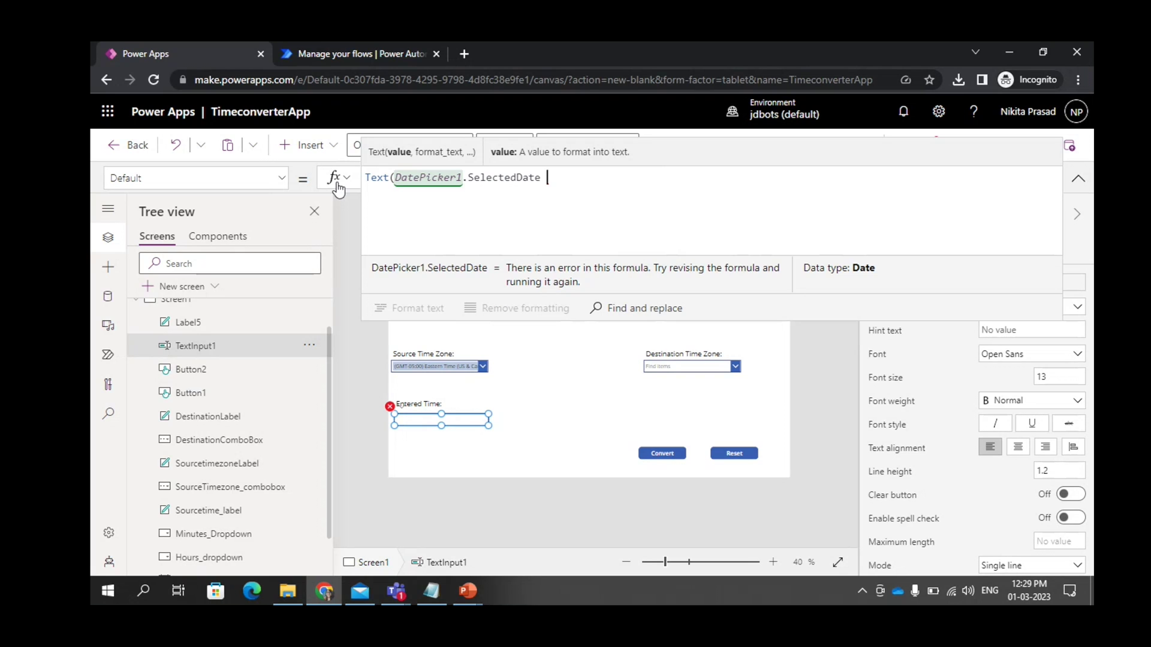
Step: Extend the Default formula after the selected date with + Time(Value( to begin the hour component
{"action": "type", "text": "+ "}
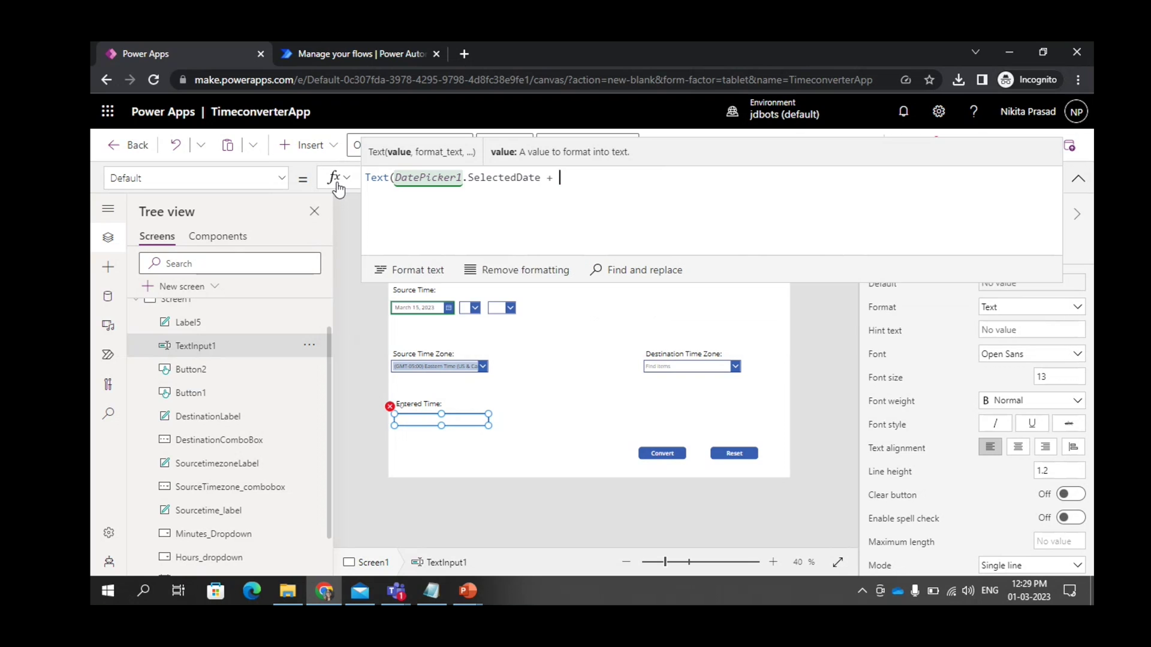
{"action": "type", "text": "Time"}
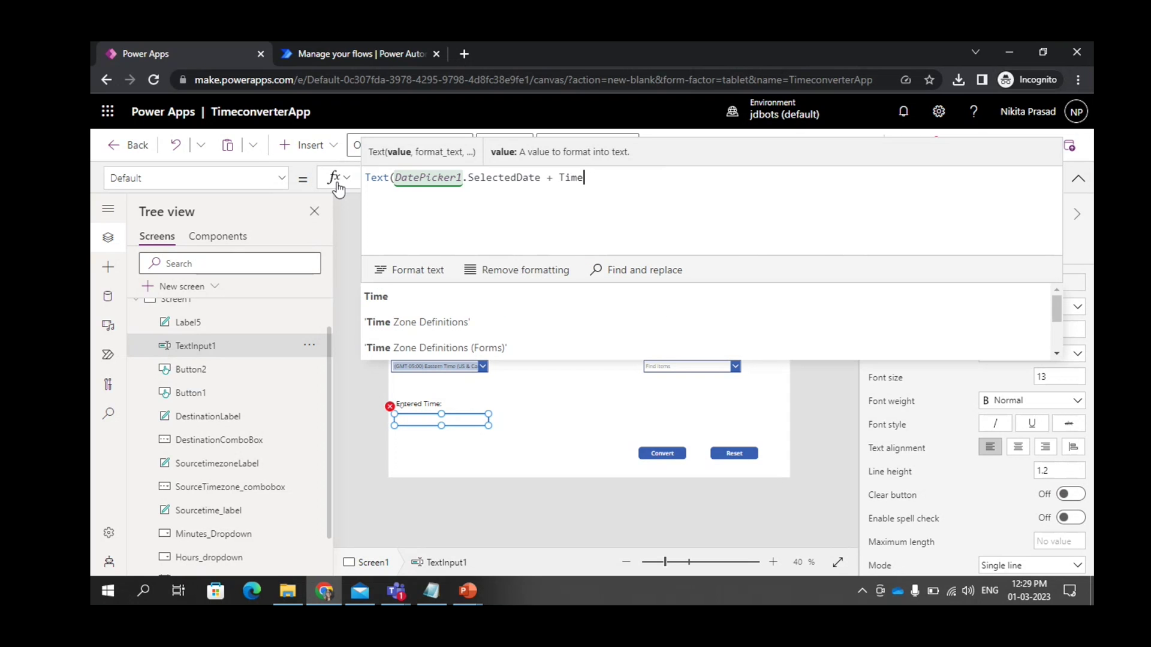
{"action": "type", "text": "("}
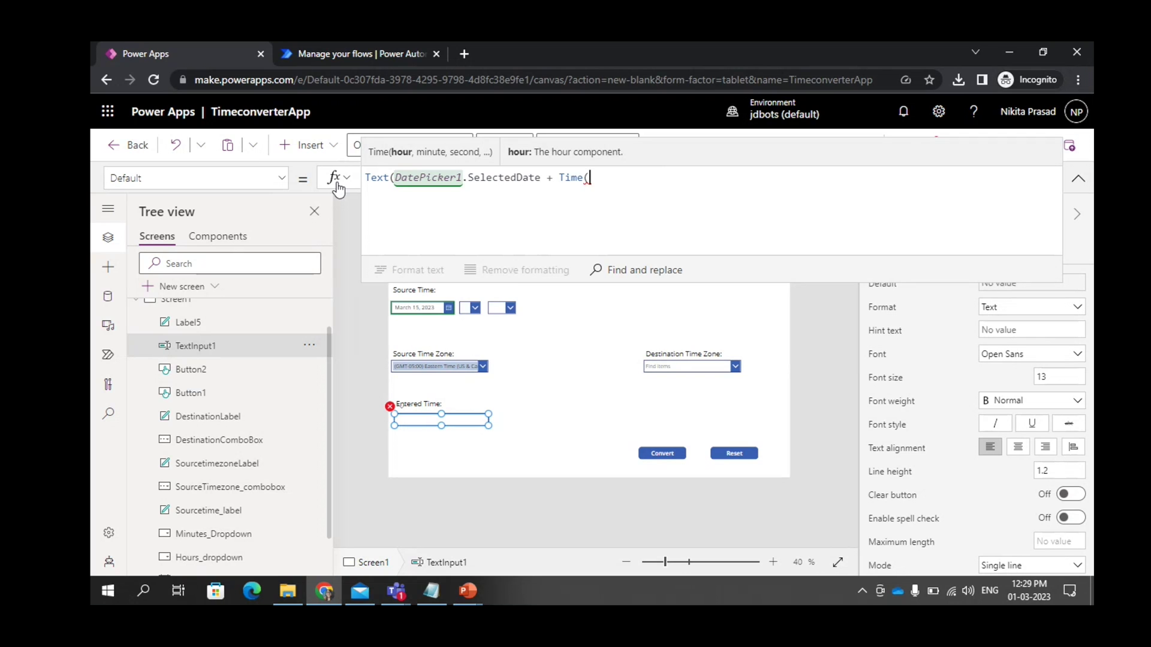
{"action": "type", "text": "Va"}
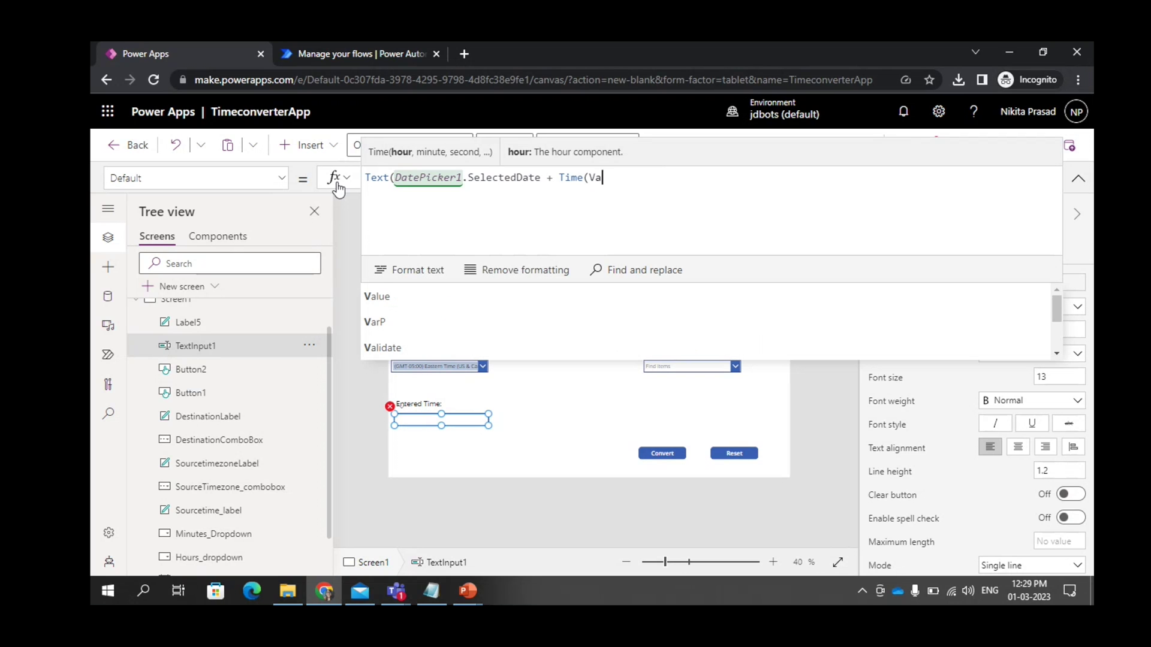
{"action": "key", "text": "Down"}
{"action": "key", "text": "Tab"}
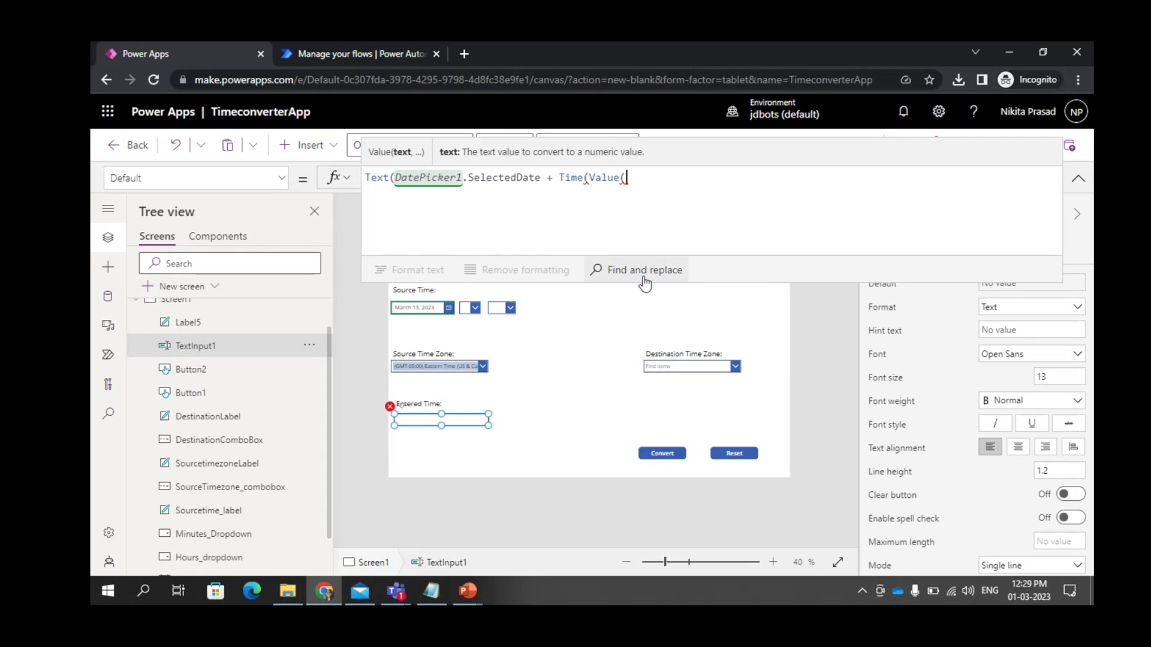
Step: Complete the hour argument of the Time function as Value(Hours_dropdown.Selected.Value)
{"action": "type", "text": "Hpur"}
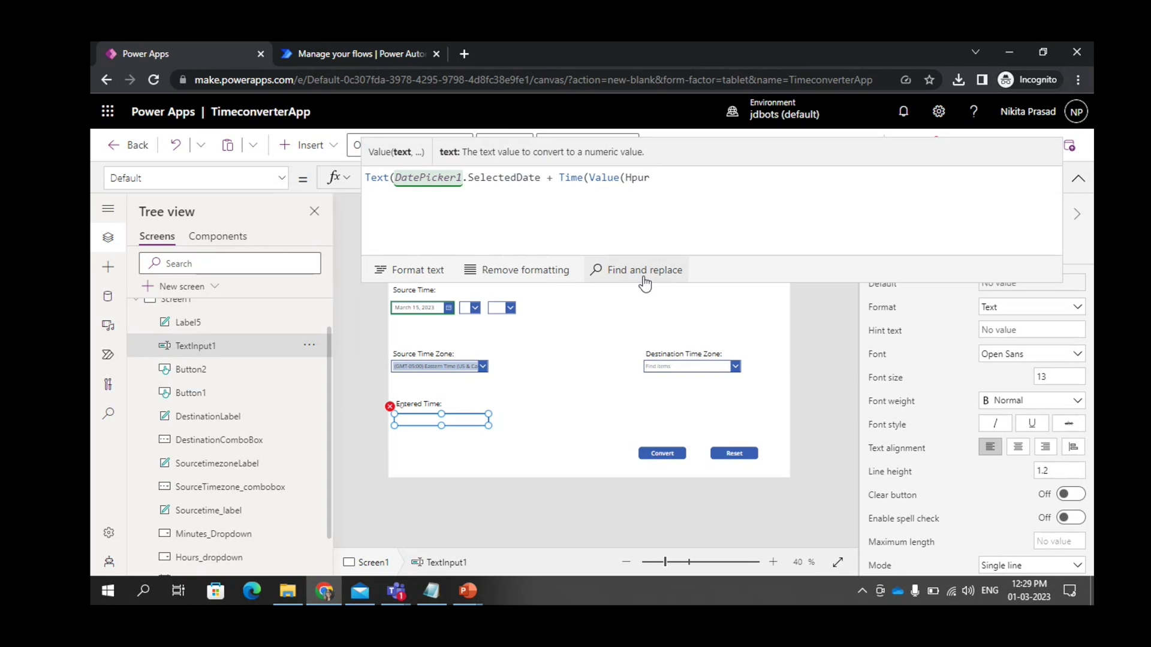
{"action": "key", "text": "BackSpace"}
{"action": "key", "text": "BackSpace"}
{"action": "key", "text": "BackSpace"}
{"action": "type", "text": "our"}
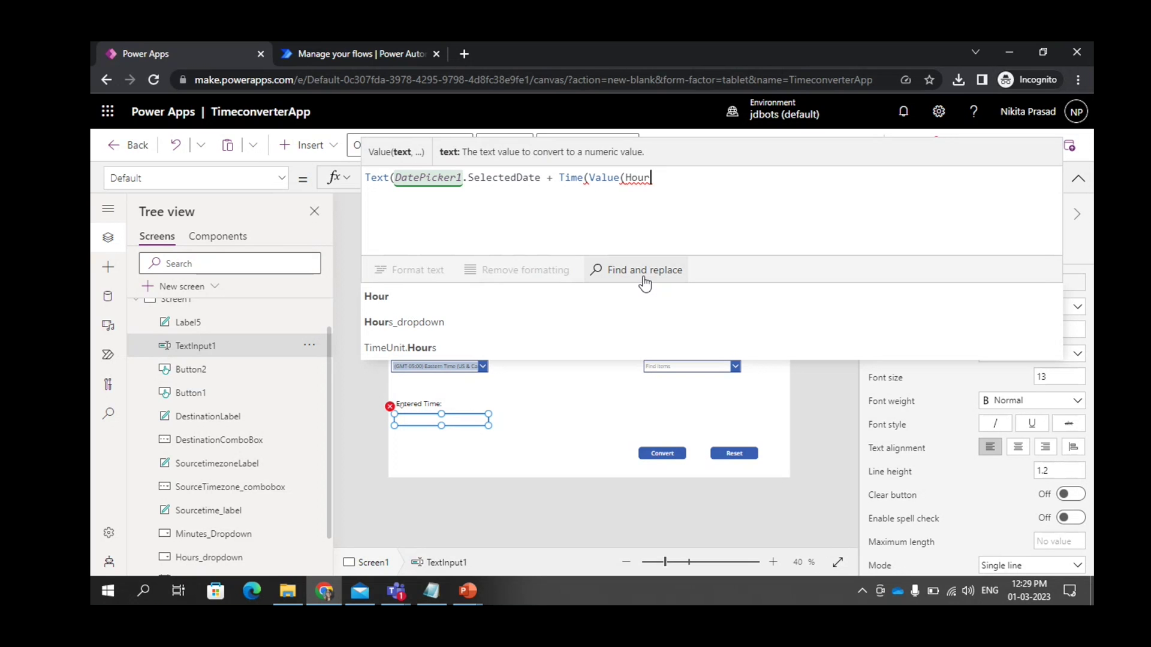
{"action": "key", "text": "Down"}
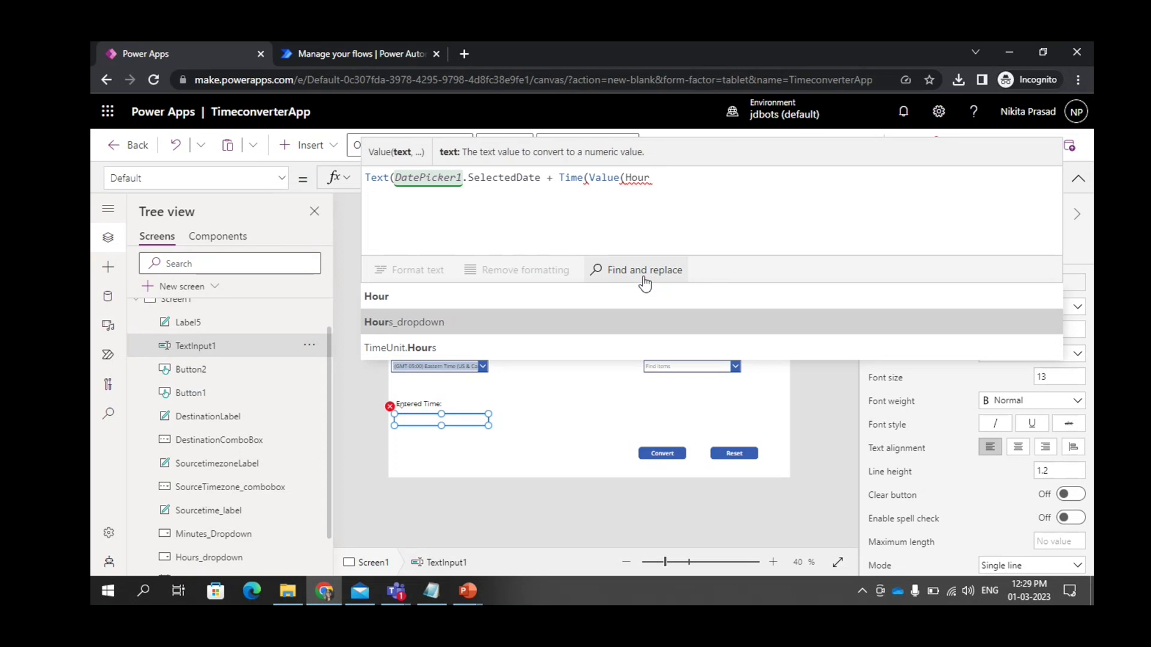
{"action": "key", "text": "Tab"}
{"action": "type", "text": ".Selecte"}
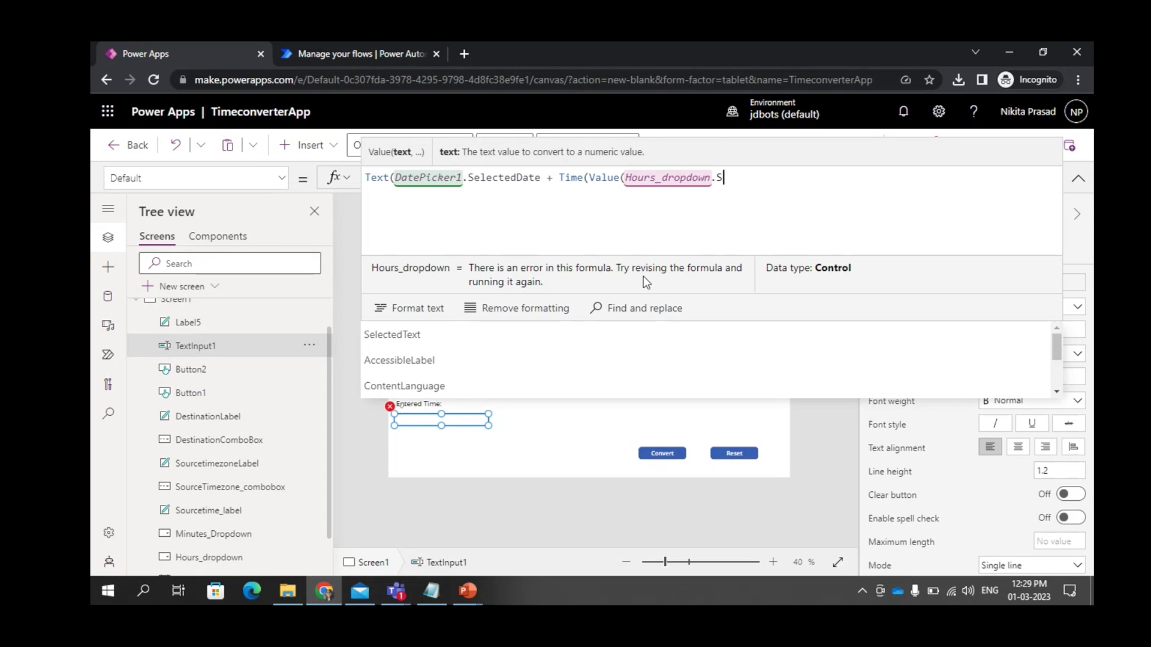
{"action": "type", "text": "d"}
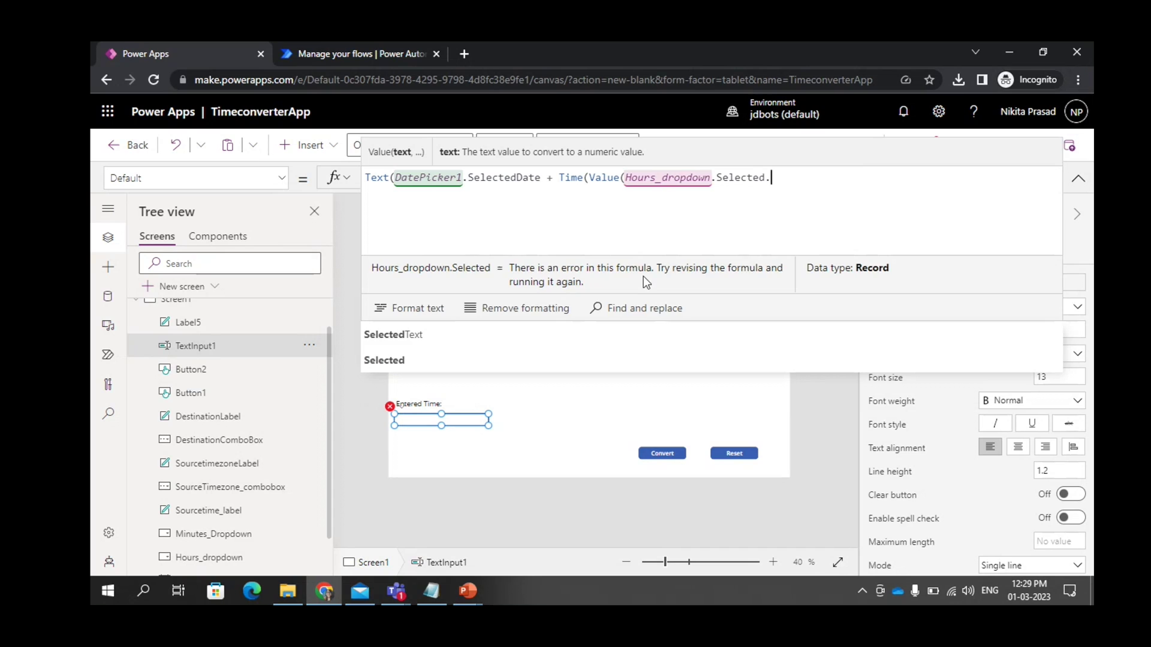
{"action": "type", "text": ".Value"}
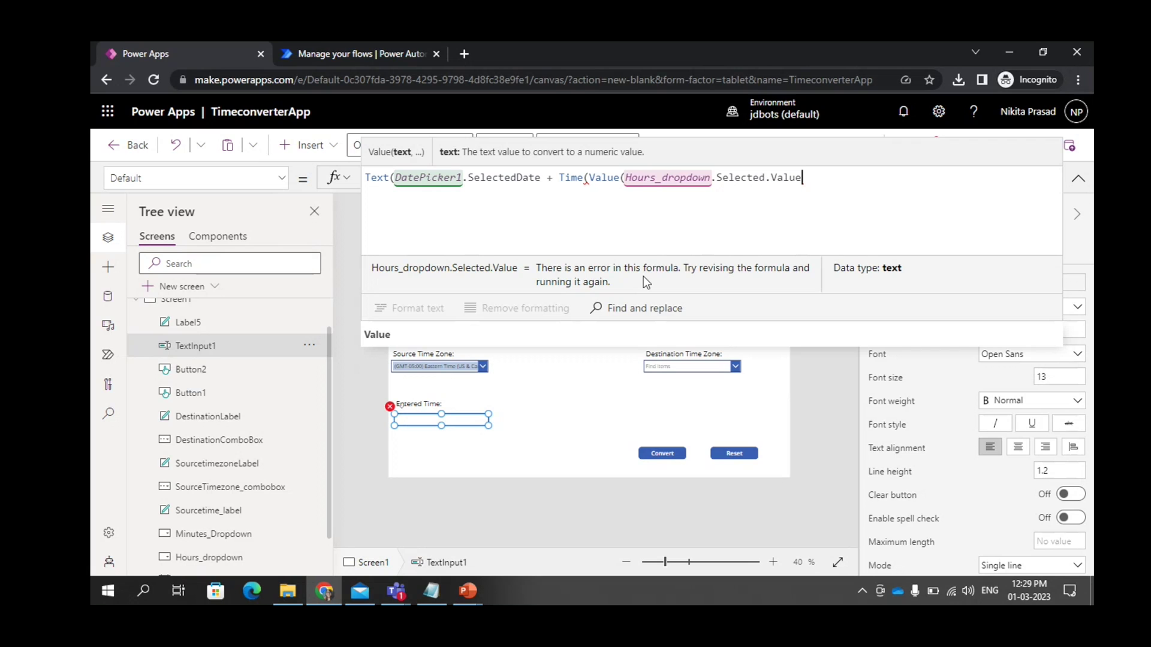
{"action": "type", "text": ")"}
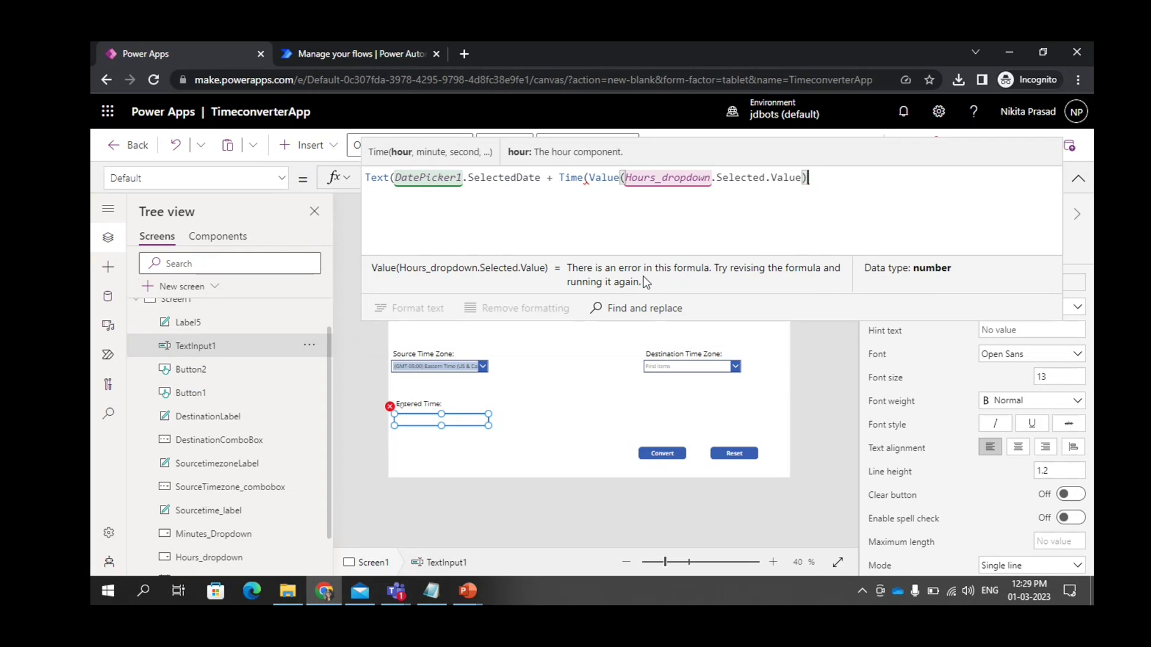
Step: Add Value(Minutes_Dropdown.Selected.Value) as the minute argument of the Time function
{"action": "type", "text": ","}
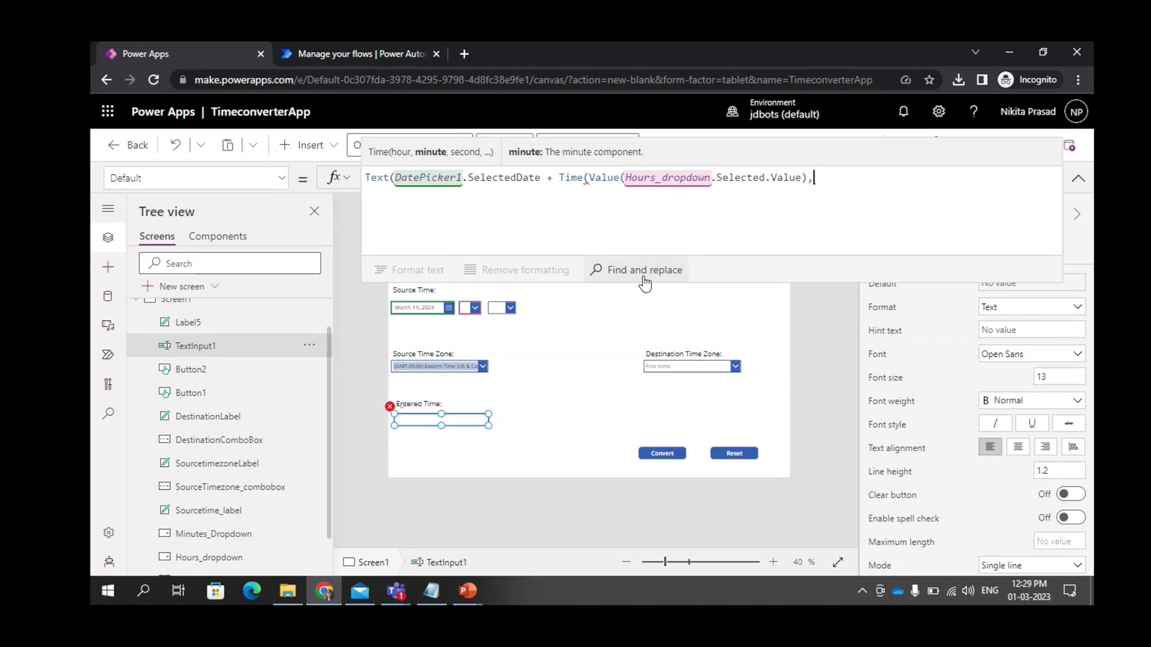
{"action": "type", "text": "Value"}
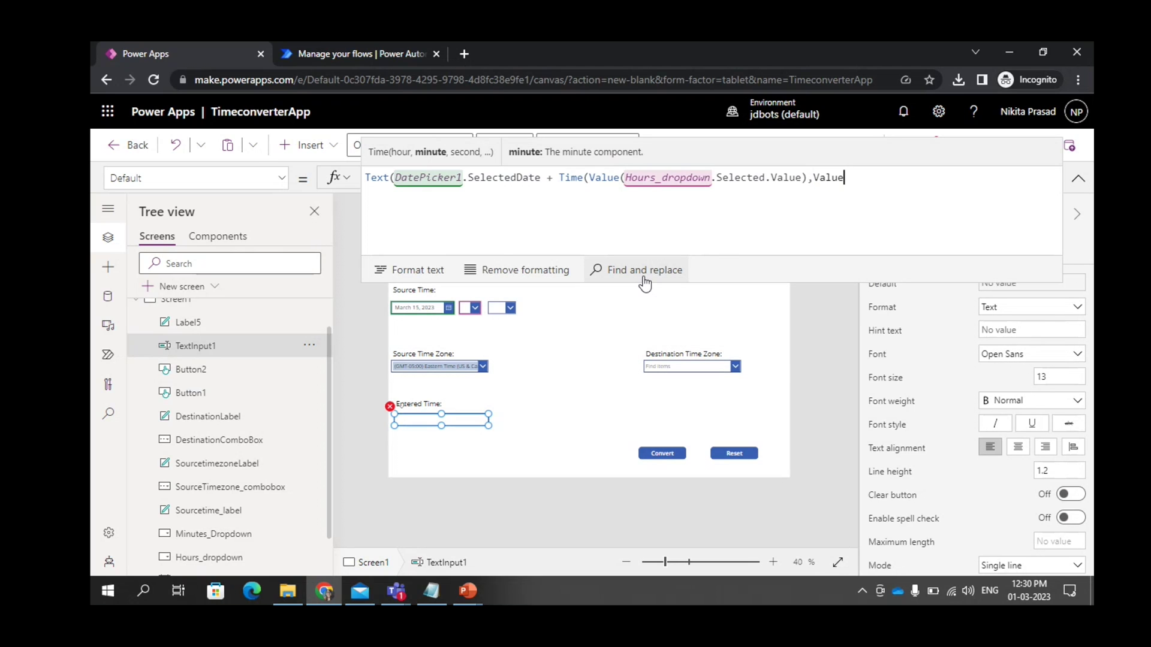
{"action": "type", "text": "(M"}
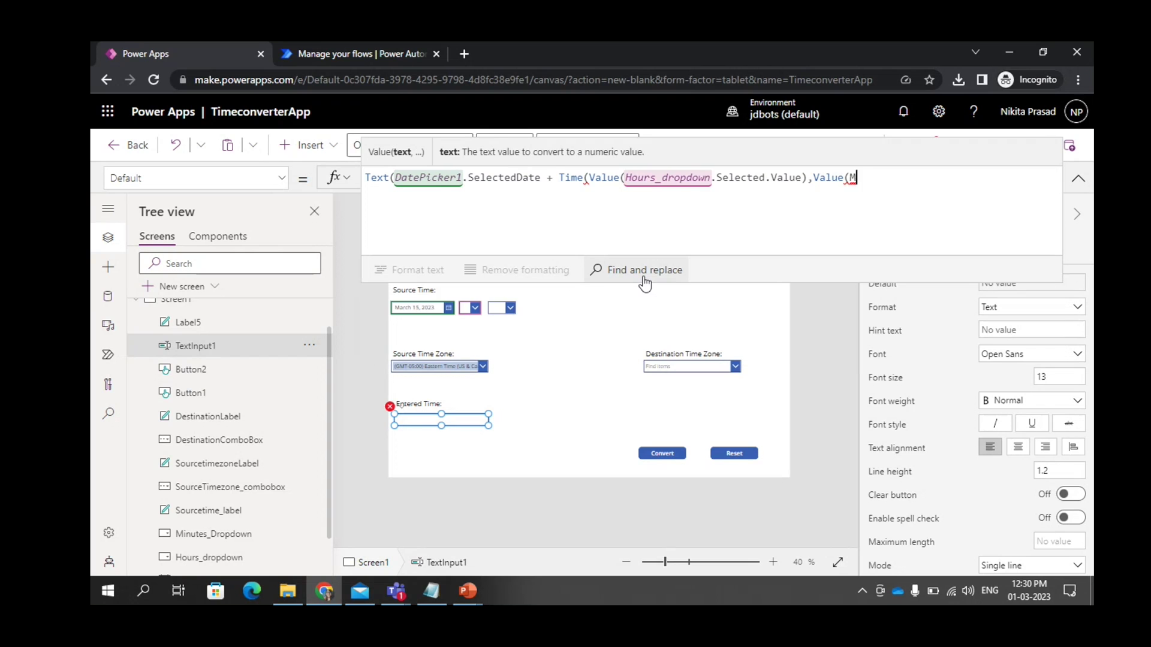
{"action": "type", "text": "inute"}
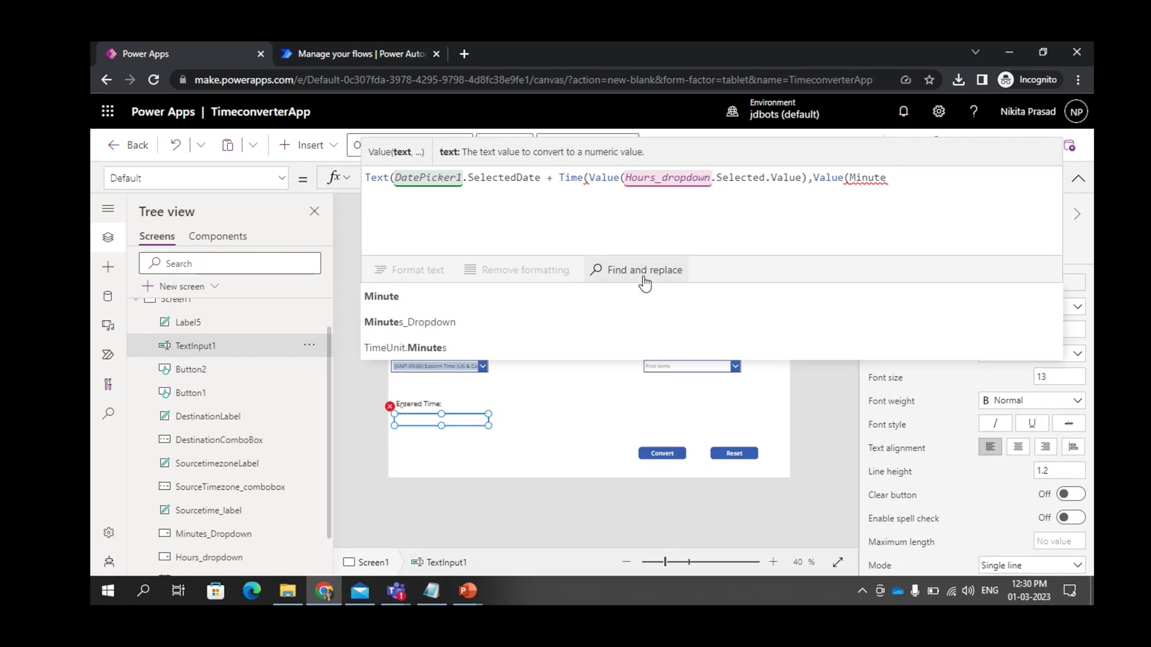
{"action": "type", "text": "s"}
{"action": "key", "text": "Tab"}
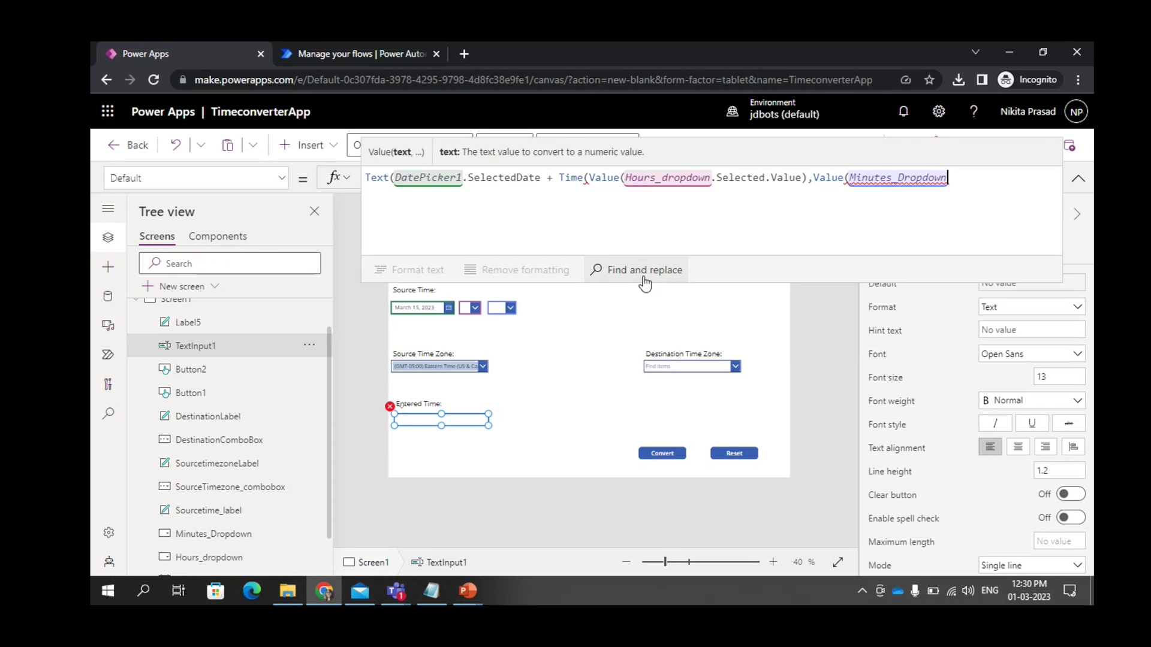
{"action": "type", "text": ".Selected"}
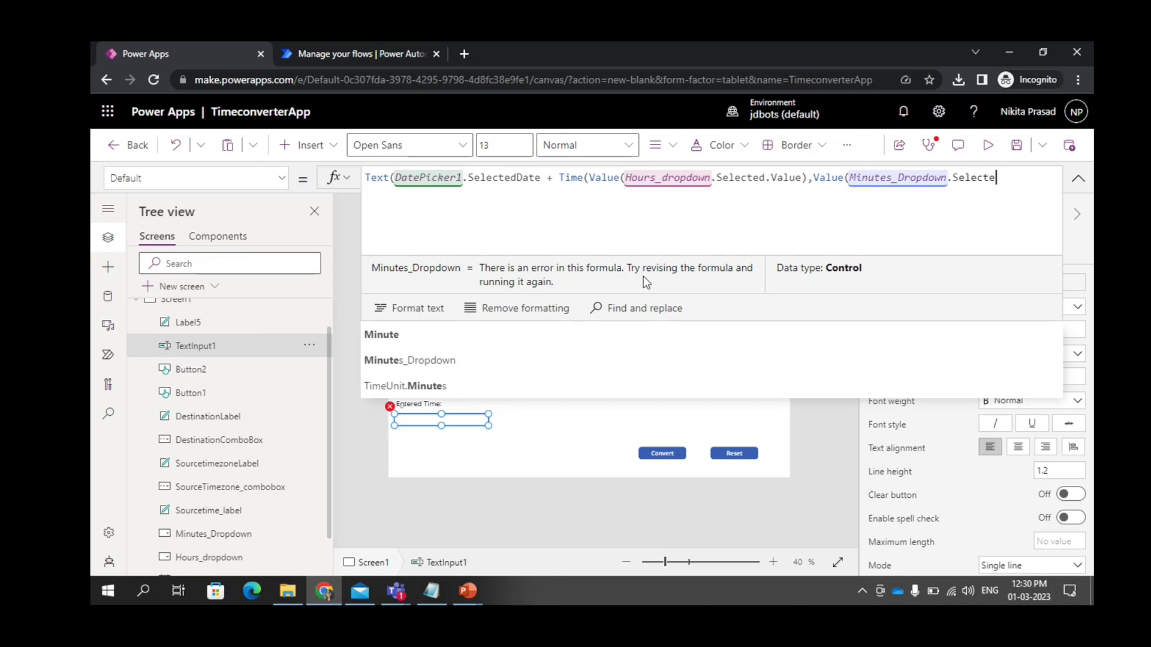
{"action": "type", "text": ".Value"}
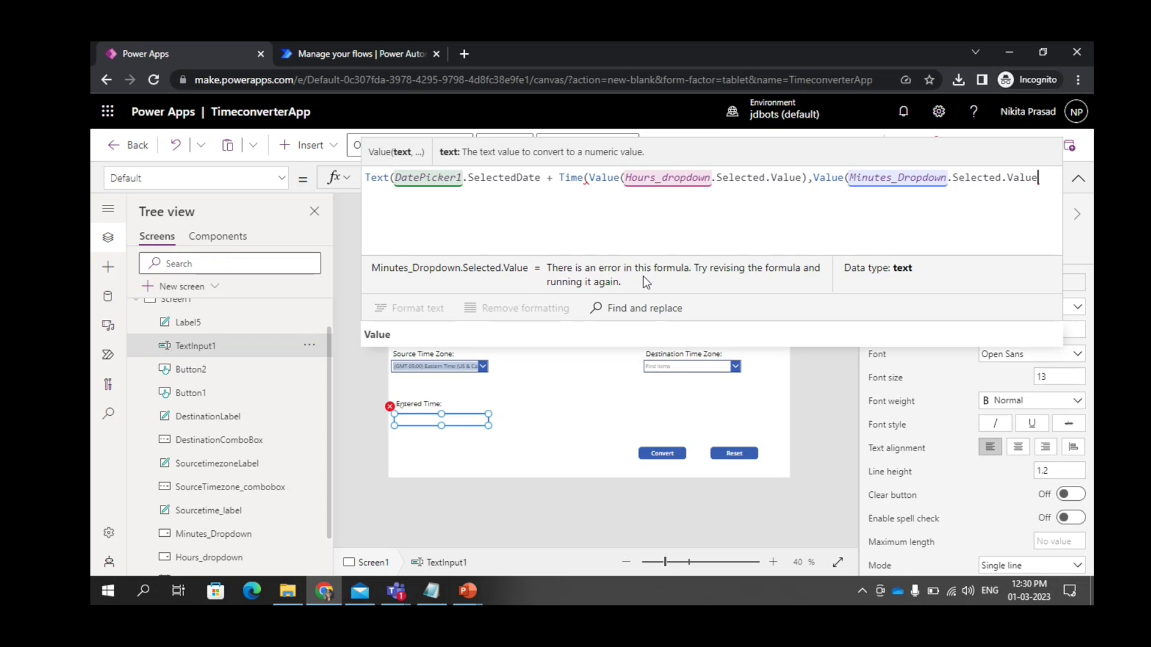
{"action": "type", "text": ")"}
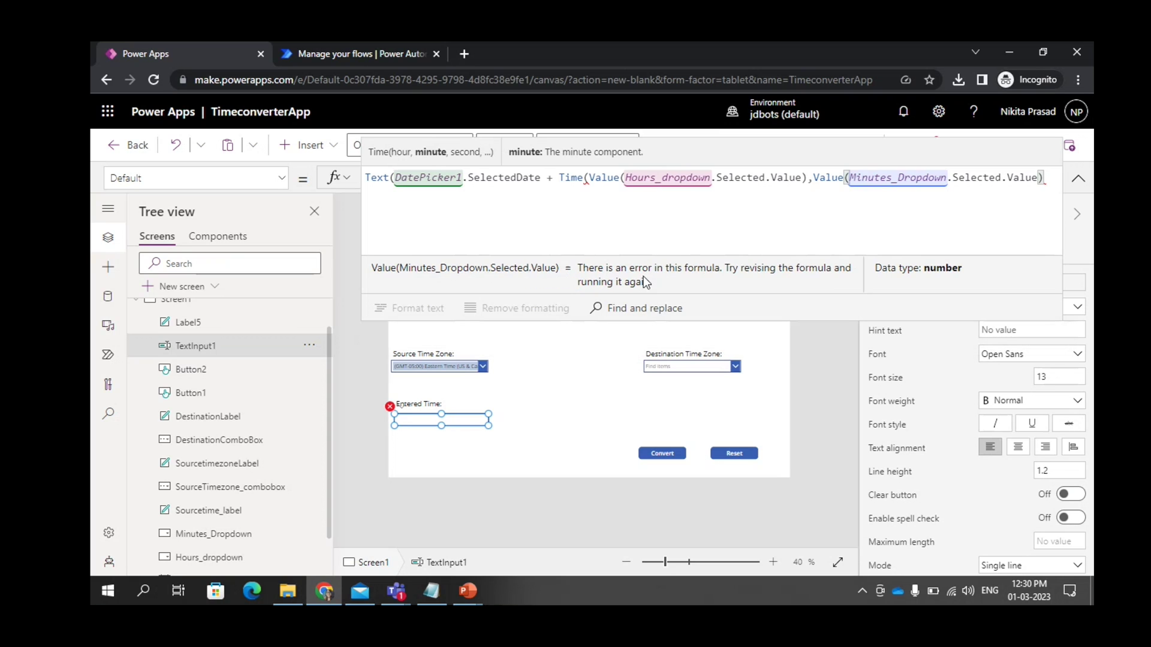
Step: Set the seconds and milliseconds arguments to 0, close the Time function and add DateTimeFormat.ShortDateTime24 as the text format
{"action": "type", "text": ","}
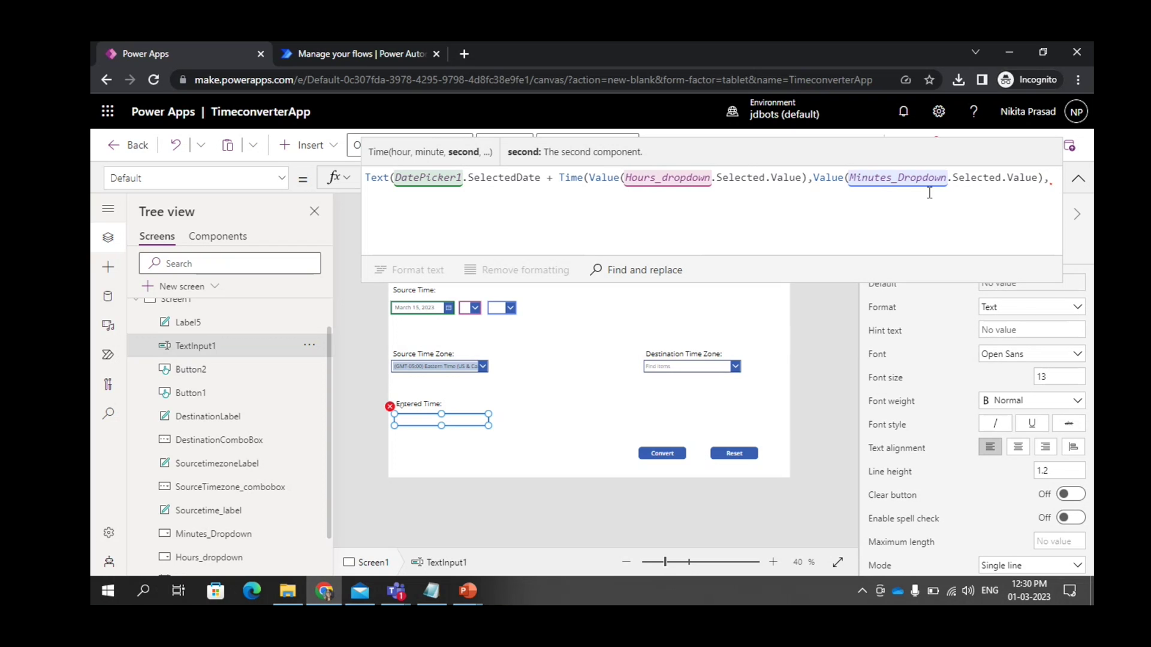
{"action": "type", "text": "0"}
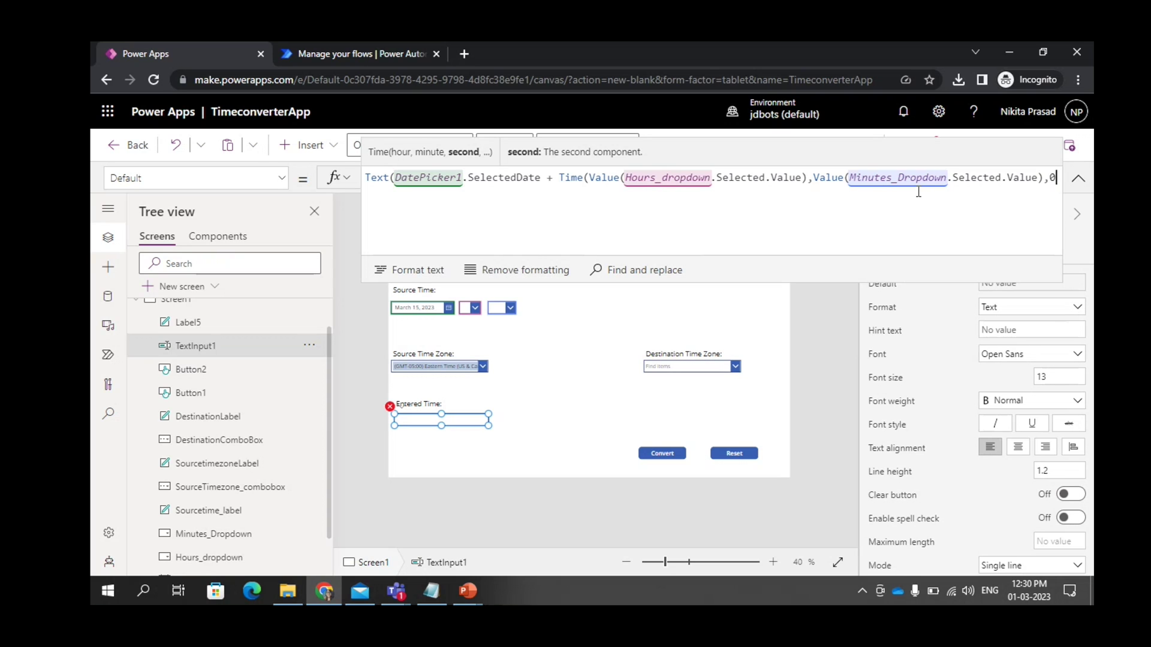
{"action": "type", "text": ",0"}
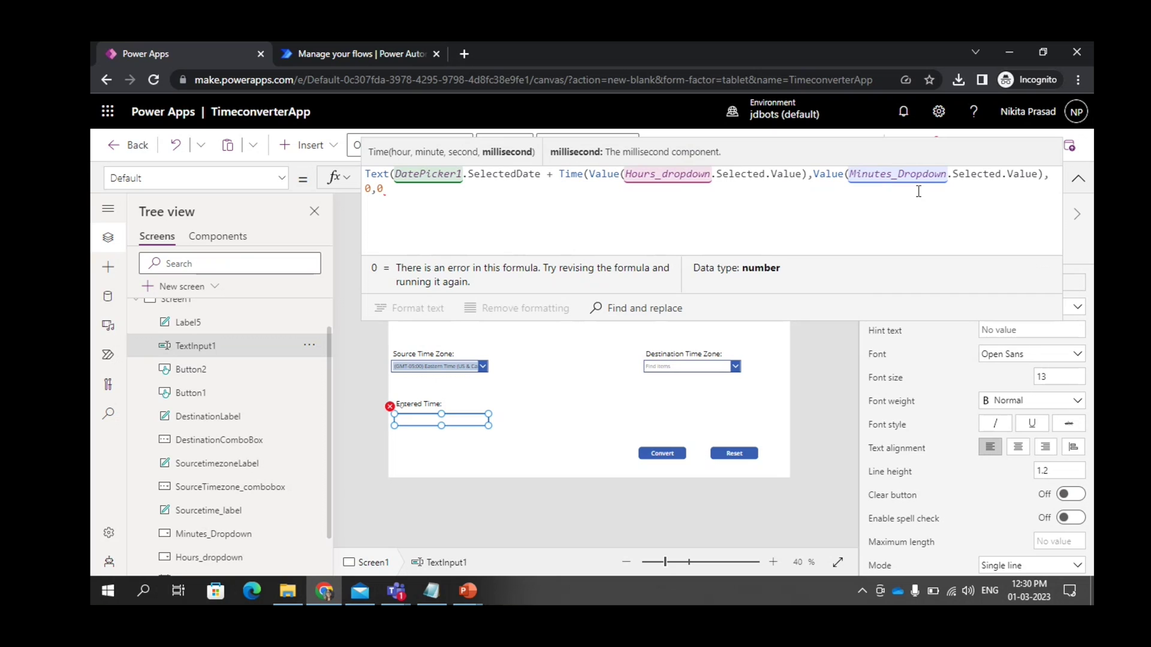
{"action": "type", "text": "),DateTimeFormat.ShortDateTime24"}
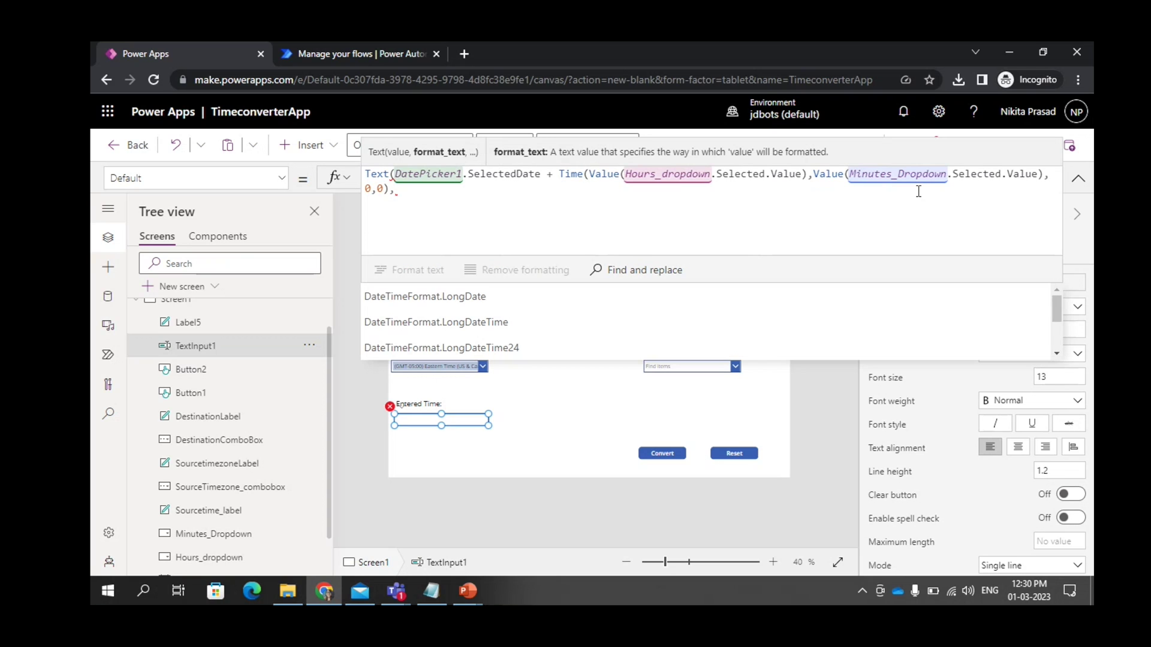
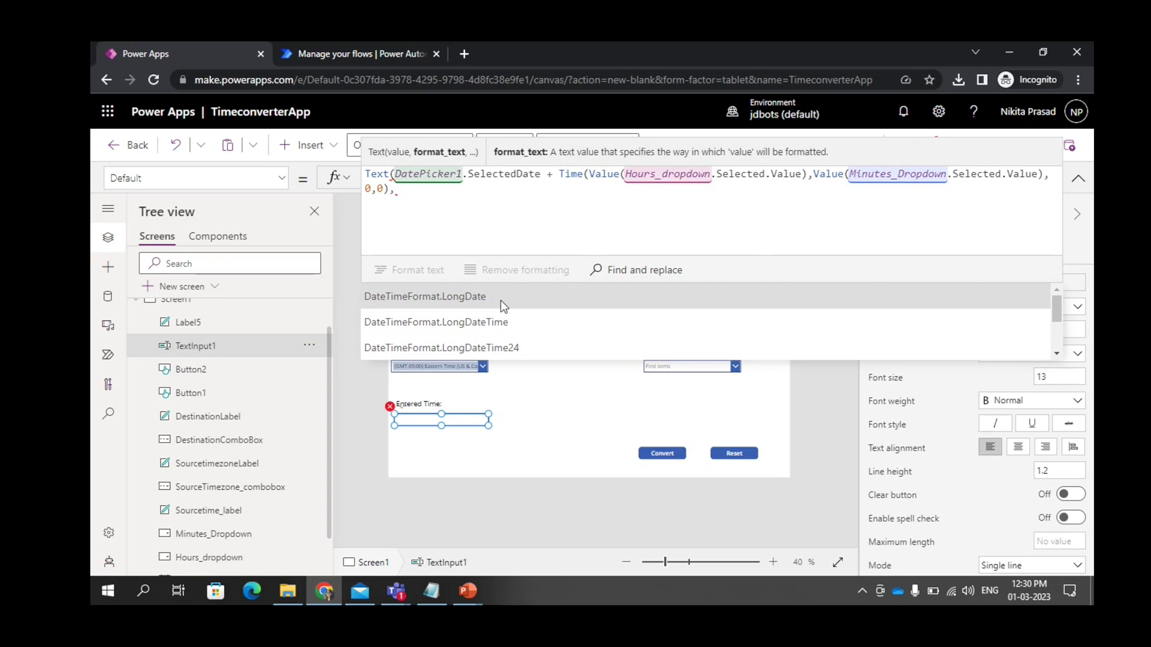
{"action": "type", "text": "shortdate"}
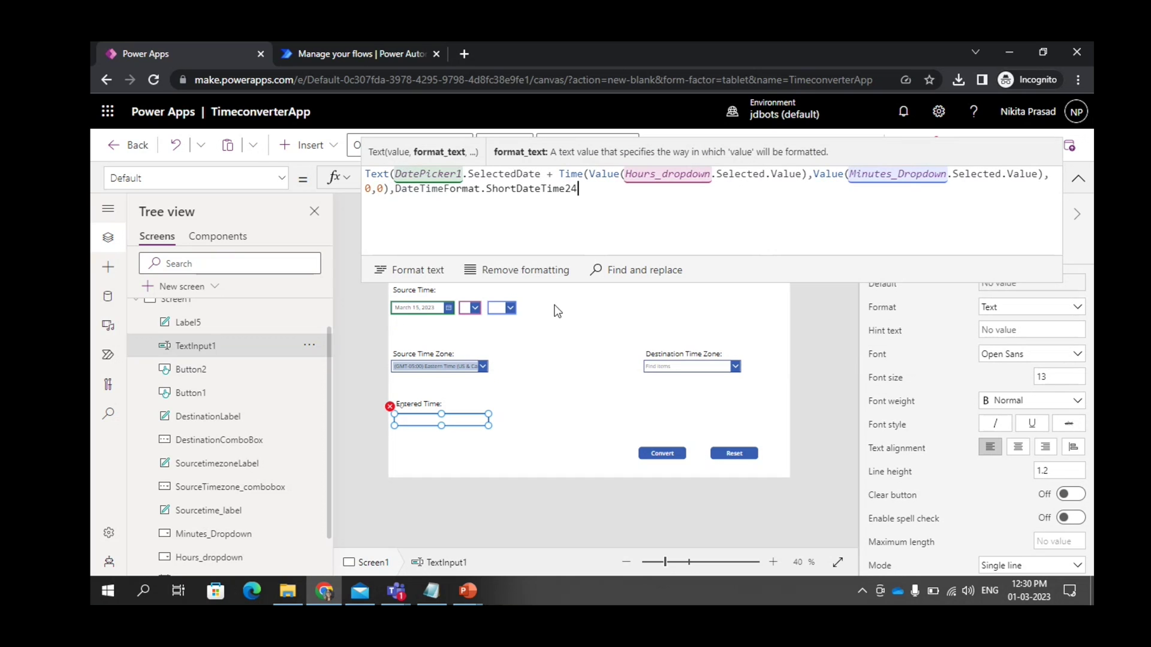
Step: Remove the DateTimeFormat. prefix in front of ShortDateTime24 in the formula
{"action": "double_click", "coordinate": [487, 188]}
{"action": "left_click", "coordinate": [486, 188]}
{"action": "key", "text": "BackSpace"}
{"action": "key", "text": "BackSpace"}
{"action": "key", "text": "BackSpace"}
{"action": "key", "text": "BackSpace"}
{"action": "key", "text": "BackSpace"}
{"action": "key", "text": "BackSpace"}
{"action": "key", "text": "BackSpace"}
{"action": "key", "text": "BackSpace"}
{"action": "key", "text": "BackSpace"}
{"action": "key", "text": "BackSpace"}
{"action": "key", "text": "BackSpace"}
{"action": "key", "text": "BackSpace"}
{"action": "key", "text": "BackSpace"}
{"action": "key", "text": "BackSpace"}
{"action": "key", "text": "BackSpace"}
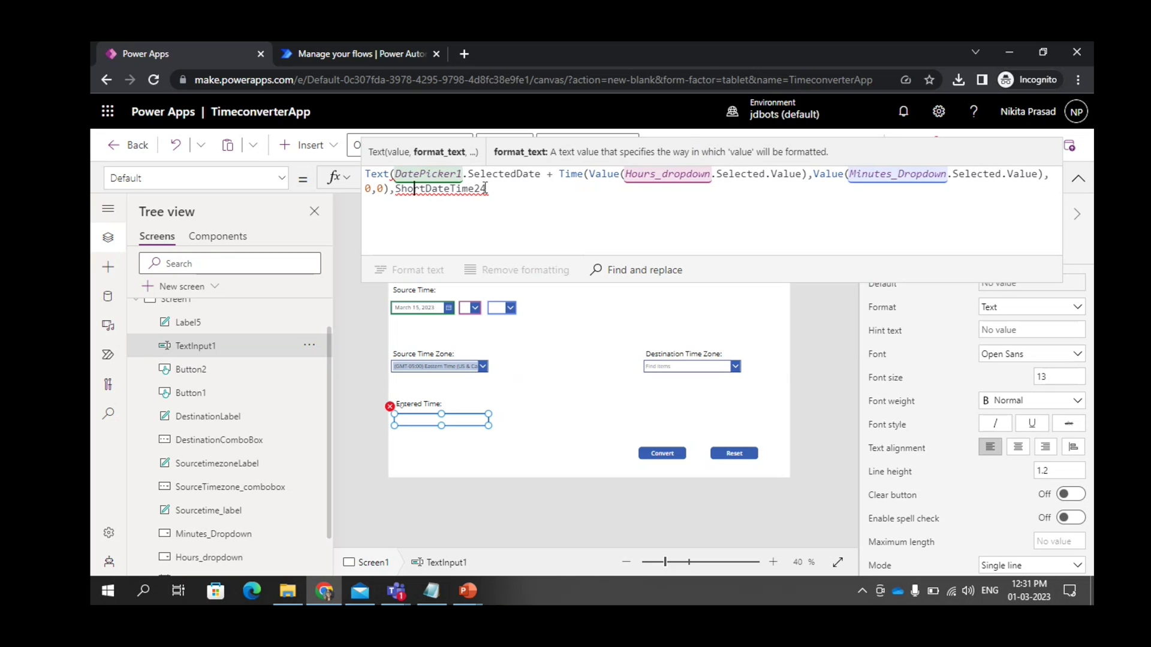
Step: Close the Text function with a parenthesis after ShortDateTime24
{"action": "key", "text": "Right"}
{"action": "key", "text": "Right"}
{"action": "key", "text": "Right"}
{"action": "key", "text": "Right"}
{"action": "key", "text": "Right"}
{"action": "key", "text": "Right"}
{"action": "key", "text": "Right"}
{"action": "key", "text": "Right"}
{"action": "key", "text": "Right"}
{"action": "type", "text": ")"}
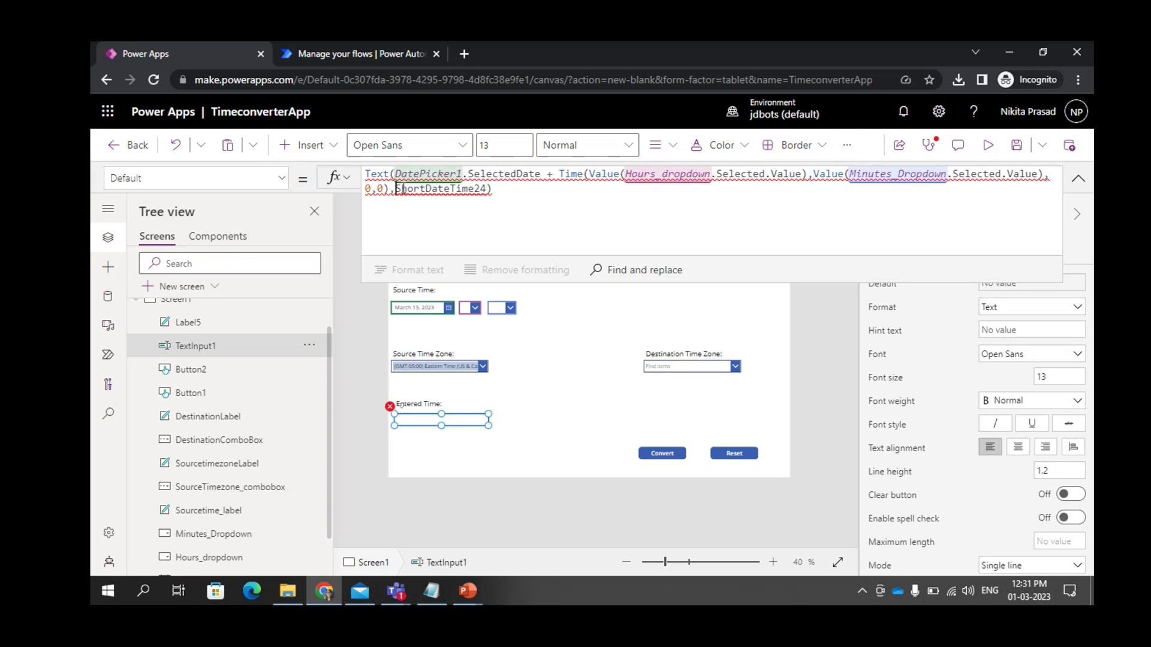
Step: Replace the Text function's format argument with DateTimeFormat.ShortDateTime24 and collapse the formula editor
{"action": "left_click", "coordinate": [404, 189]}
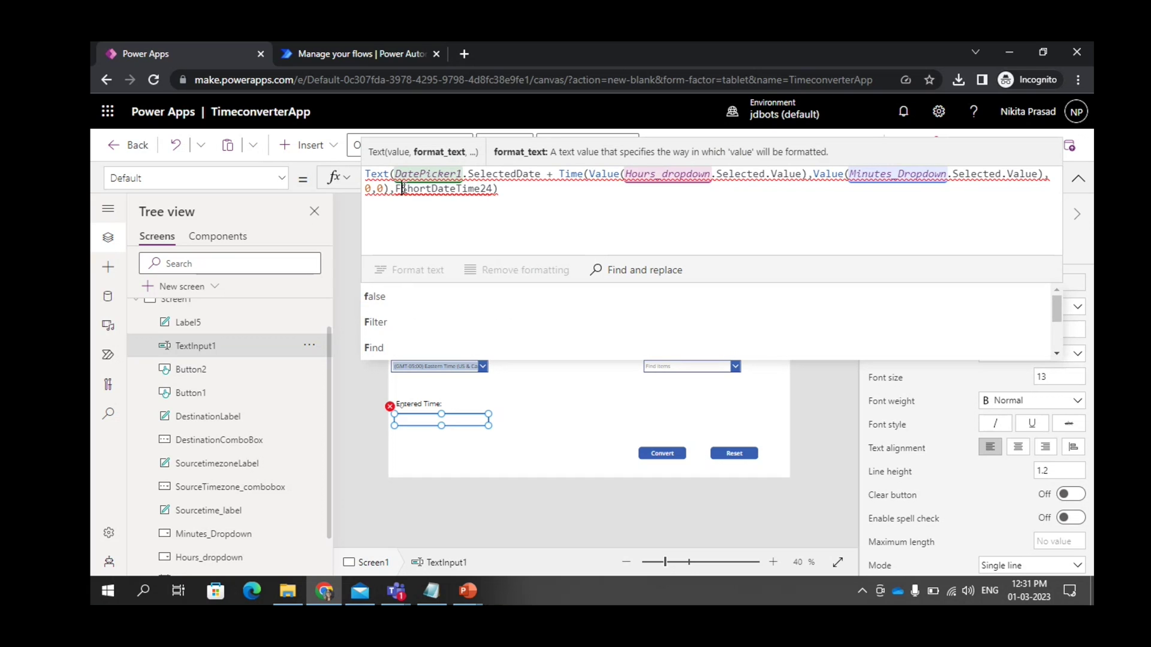
{"action": "type", "text": "Da"}
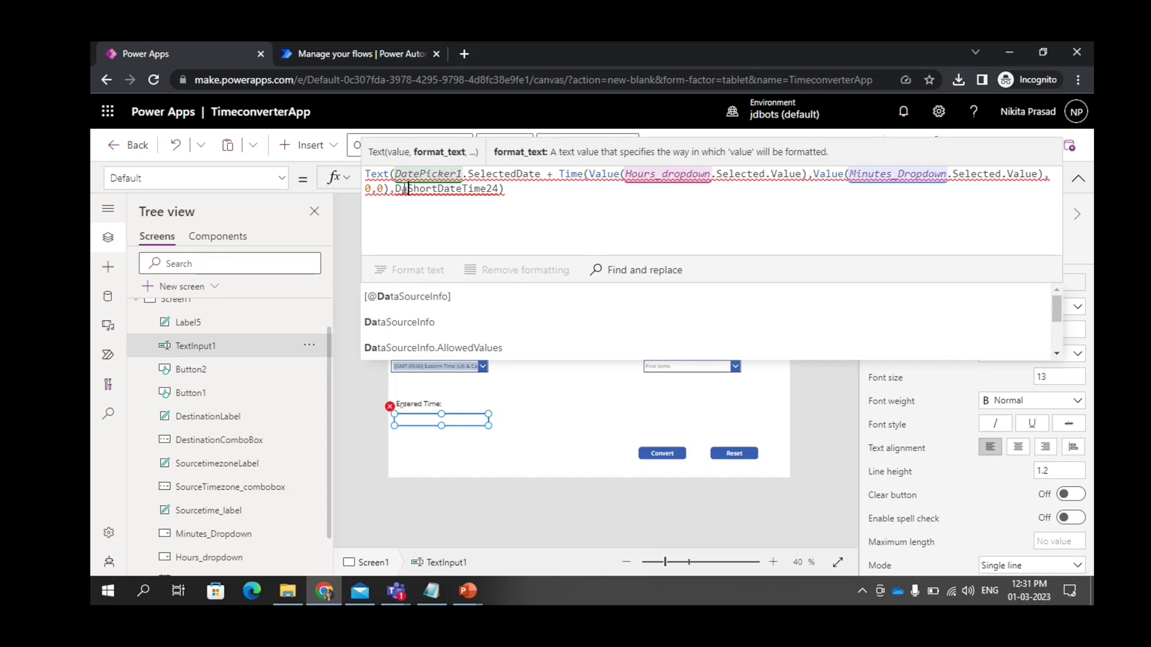
{"action": "type", "text": "te"}
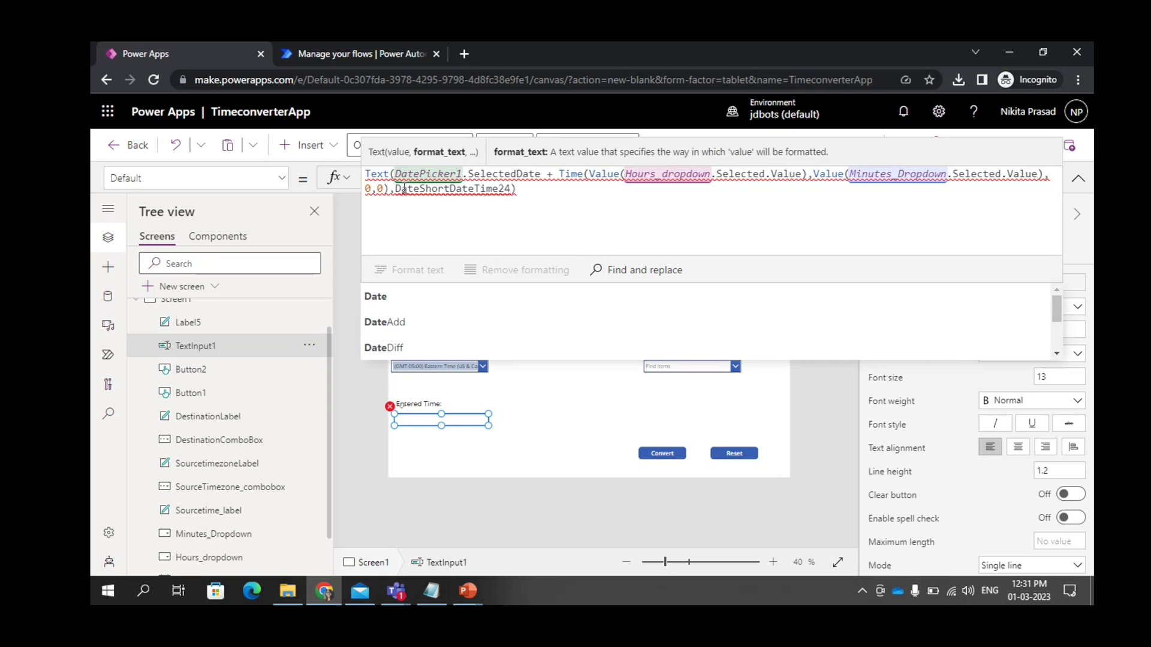
{"action": "type", "text": "Time"}
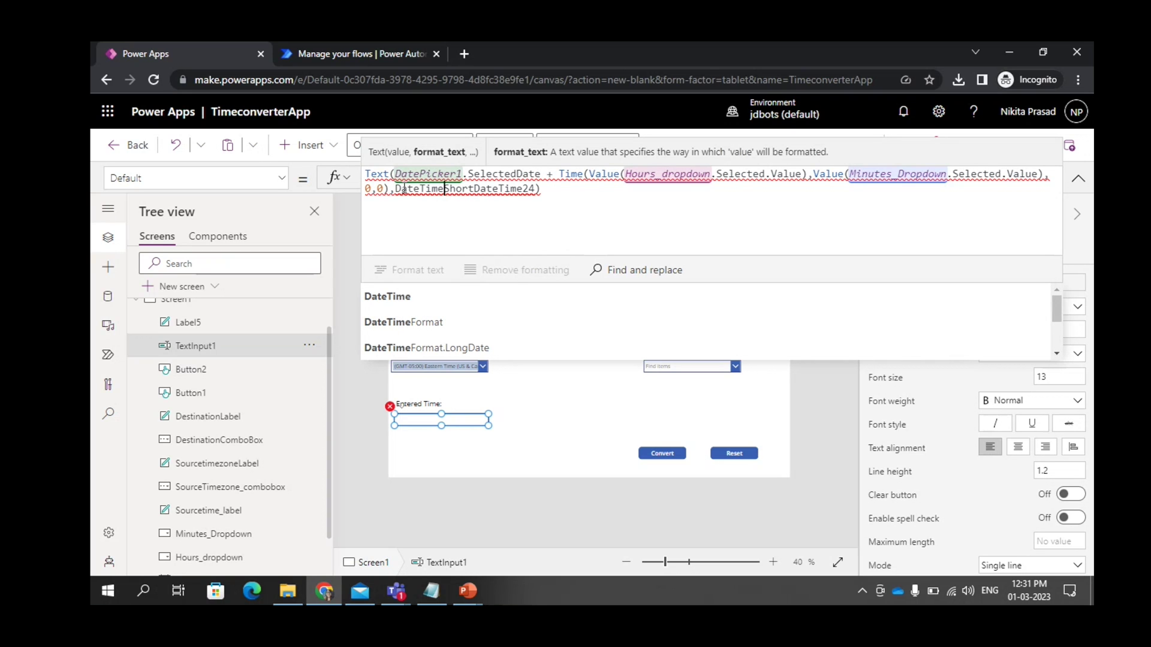
{"action": "type", "text": "F"}
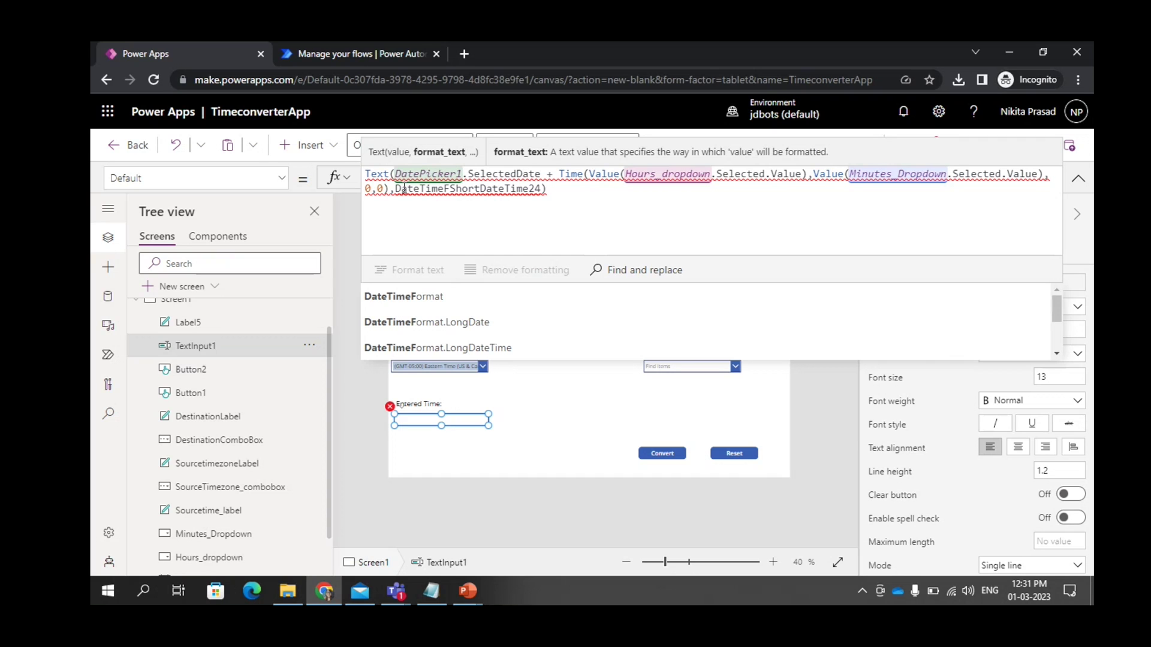
{"action": "left_click", "coordinate": [445, 294]}
{"action": "type", "text": "."}
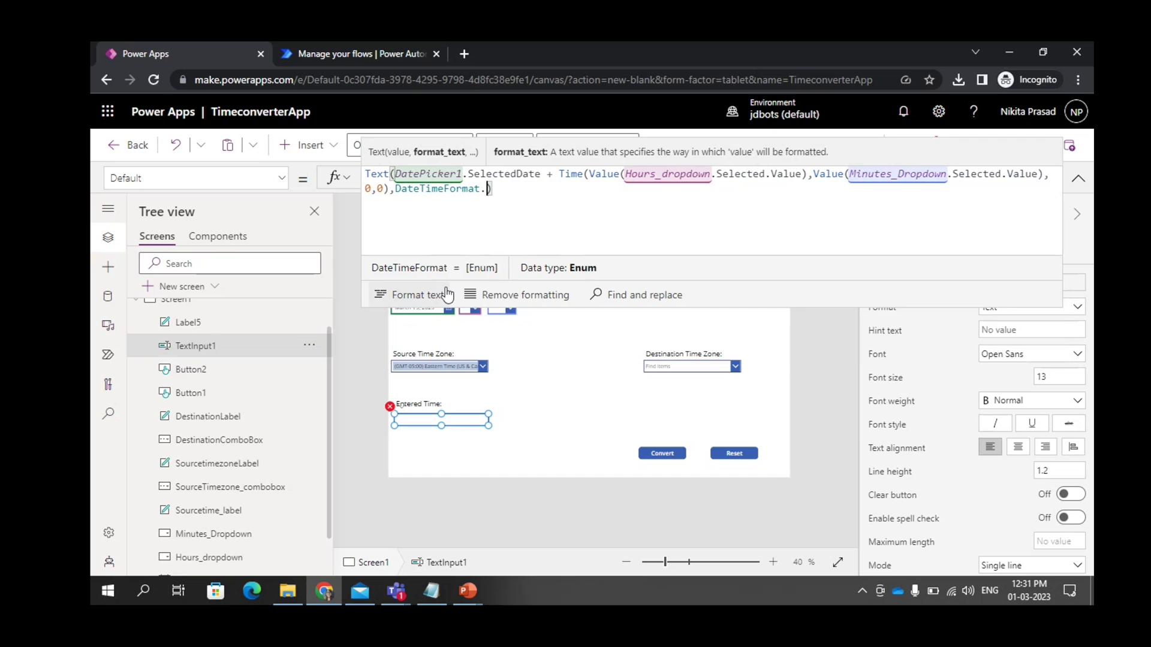
{"action": "type", "text": "Sho"}
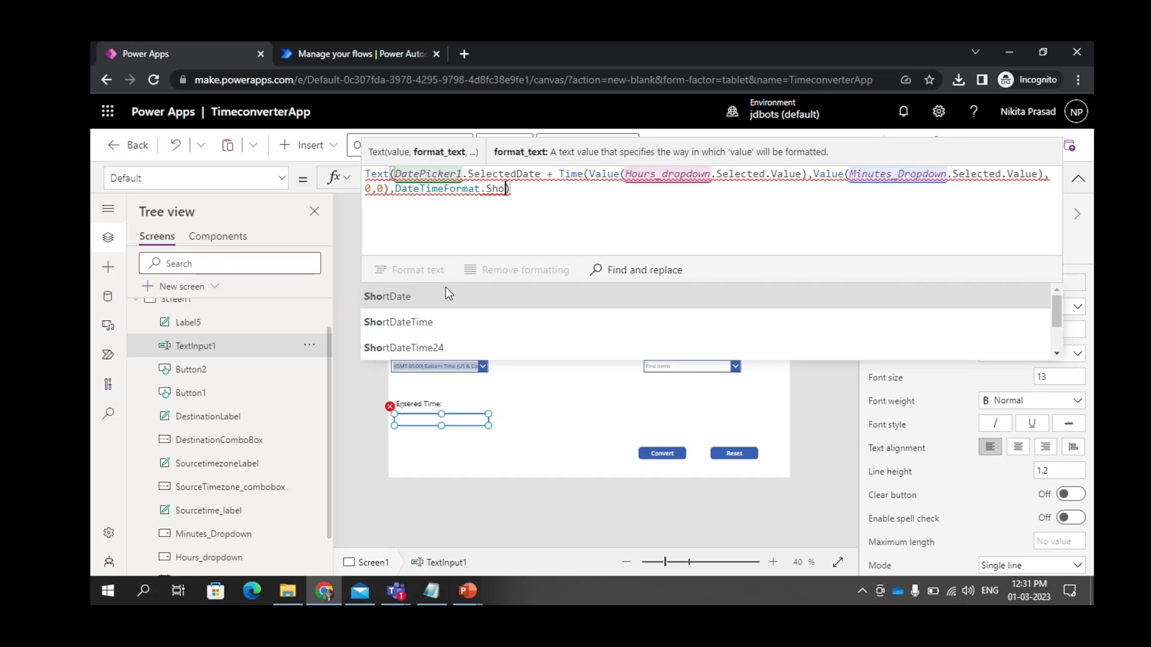
{"action": "left_click", "coordinate": [436, 346]}
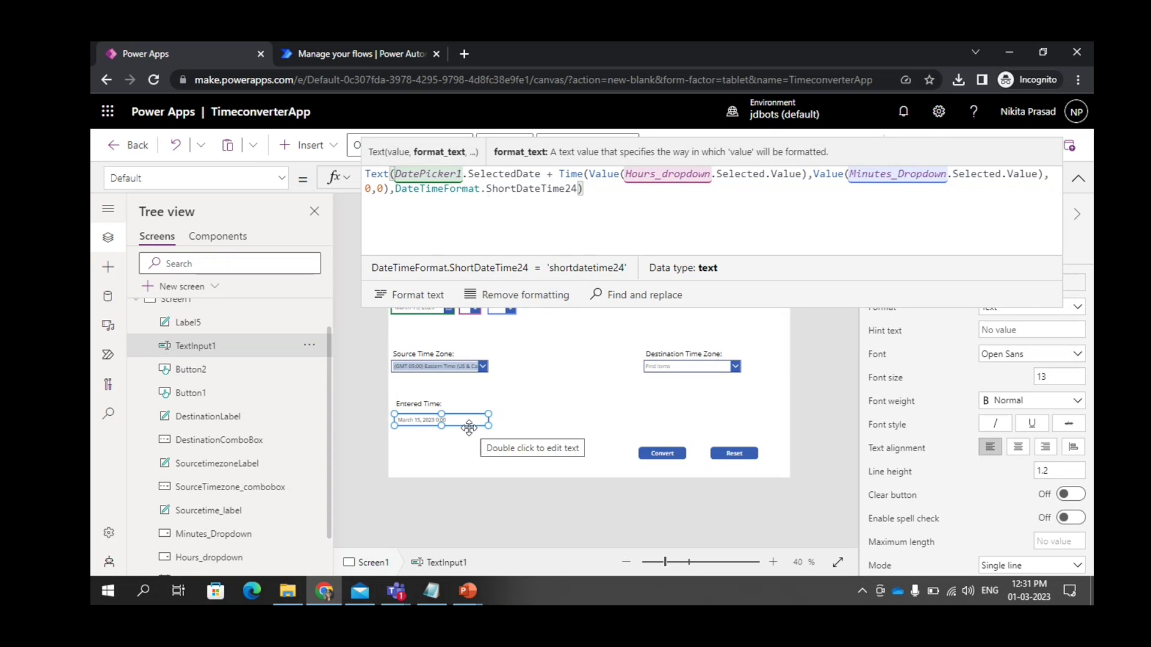
{"action": "left_click", "coordinate": [1081, 179]}
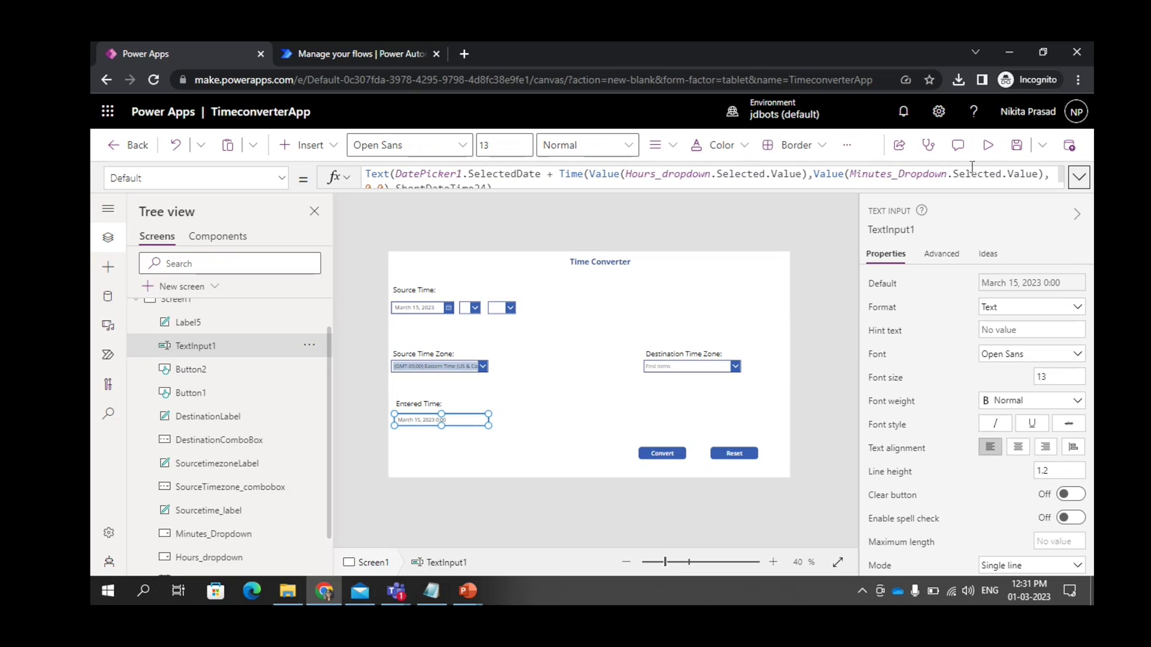
Step: Preview the app and choose hour 08 and minute 03 for the Source Time to test the Entered Time field
{"action": "left_click", "coordinate": [987, 145]}
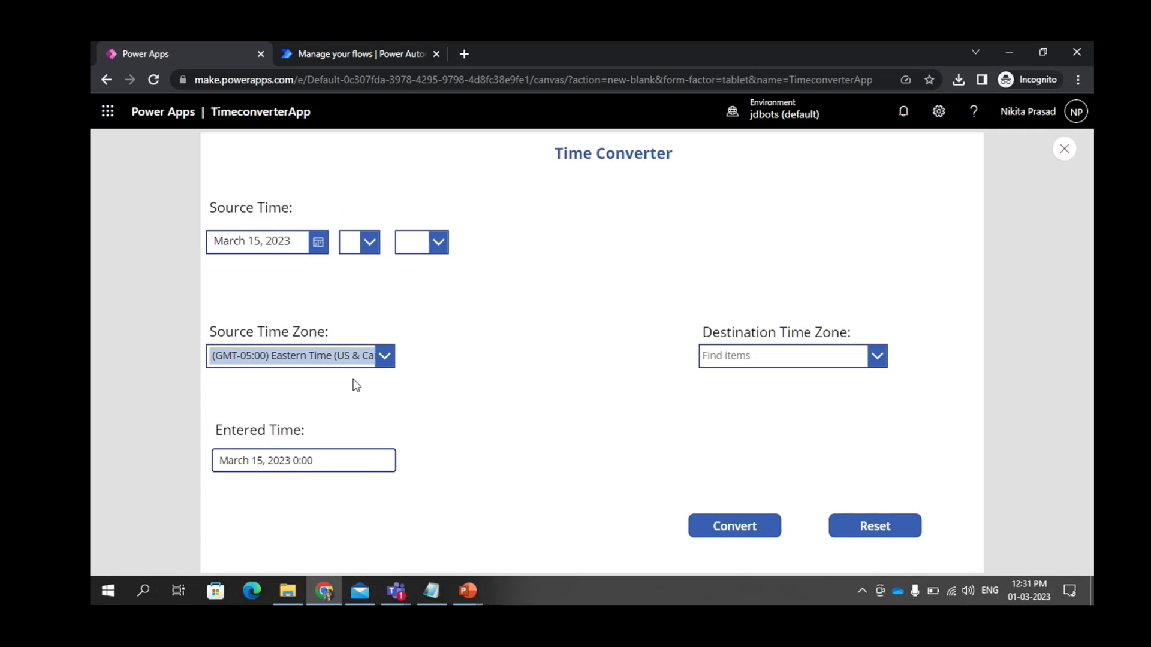
{"action": "left_click", "coordinate": [368, 242]}
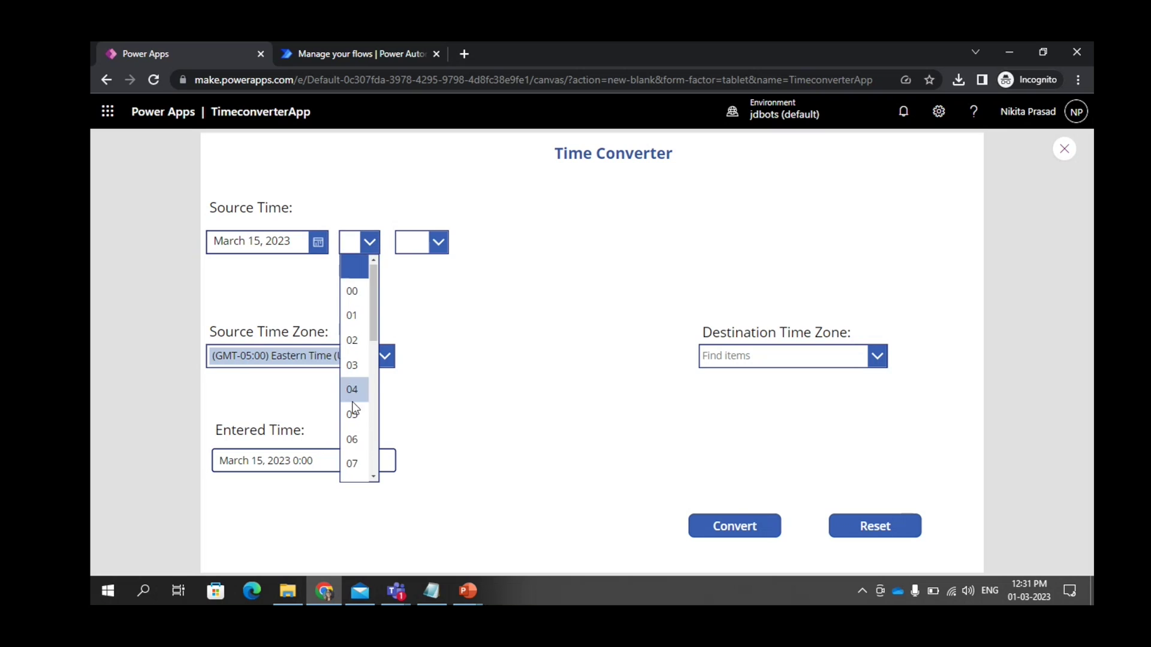
{"action": "scroll", "coordinate": [353, 336], "scroll_direction": "down", "scroll_amount": 2}
{"action": "left_click", "coordinate": [358, 343]}
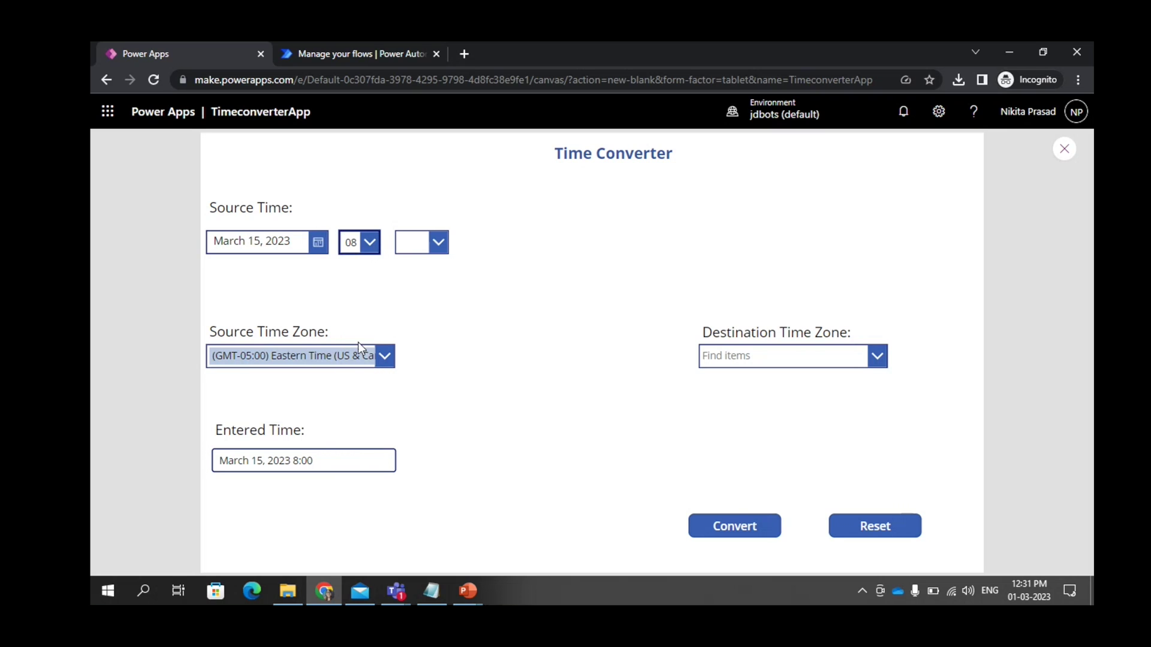
{"action": "left_click", "coordinate": [448, 241]}
{"action": "left_click", "coordinate": [409, 365]}
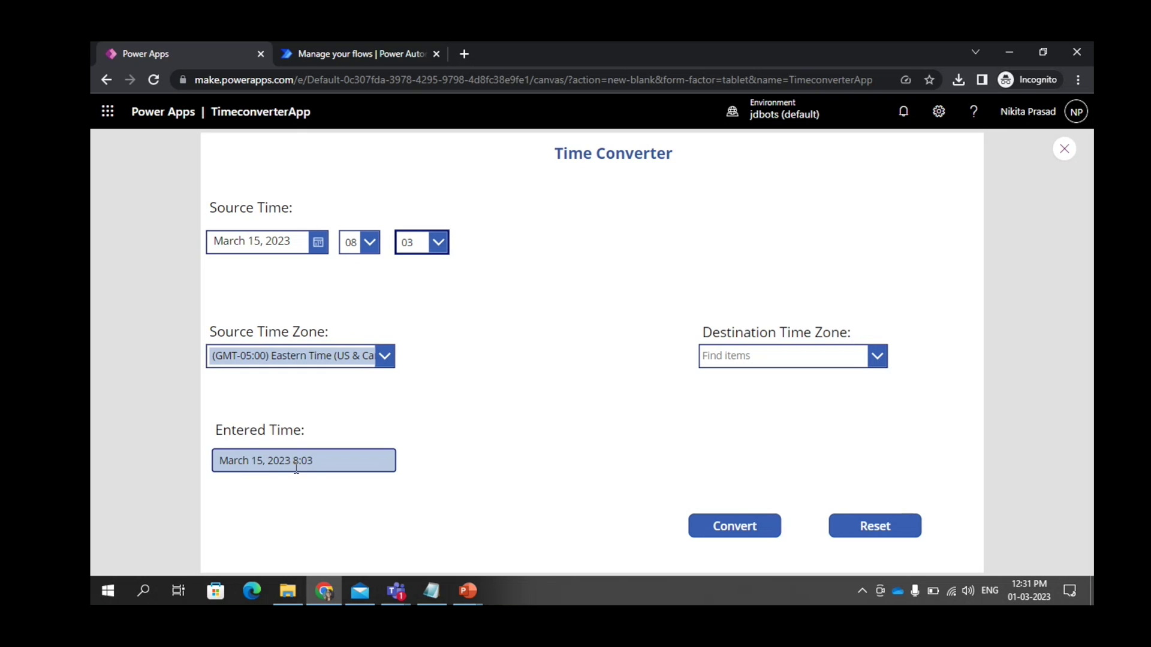
Step: Change the Source Time to March 1, 2023, hour 20 and minute 16, and close the preview
{"action": "left_click", "coordinate": [264, 242]}
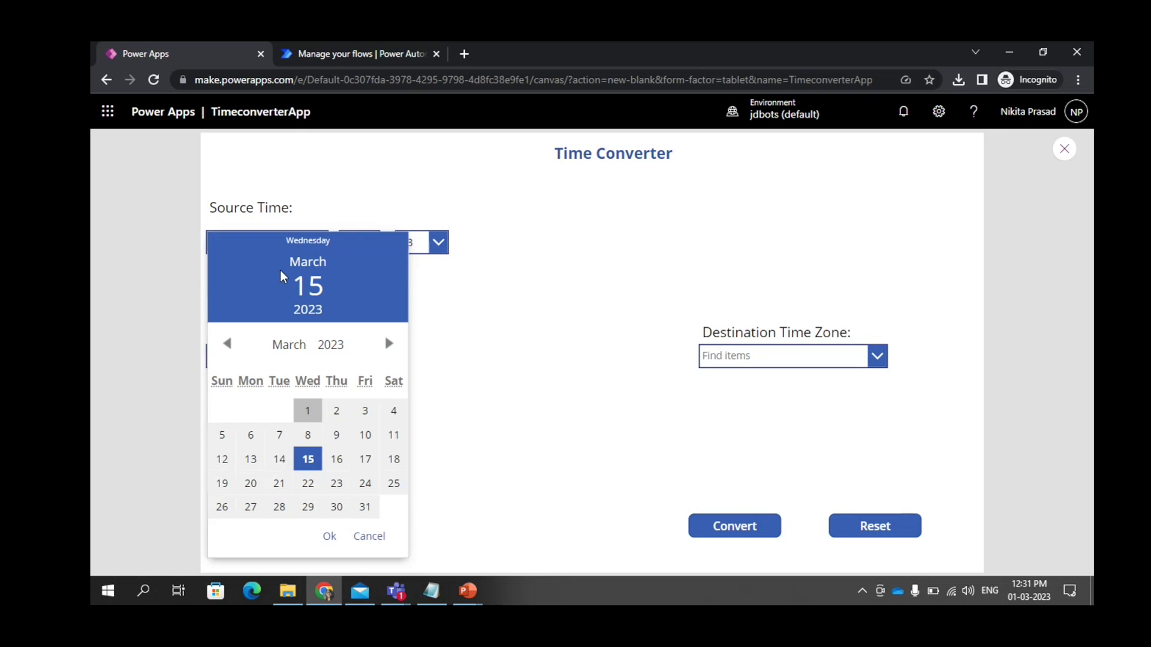
{"action": "left_click", "coordinate": [308, 412]}
{"action": "left_click", "coordinate": [331, 537]}
{"action": "left_click", "coordinate": [371, 243]}
{"action": "scroll", "coordinate": [347, 420], "scroll_direction": "down", "scroll_amount": 3}
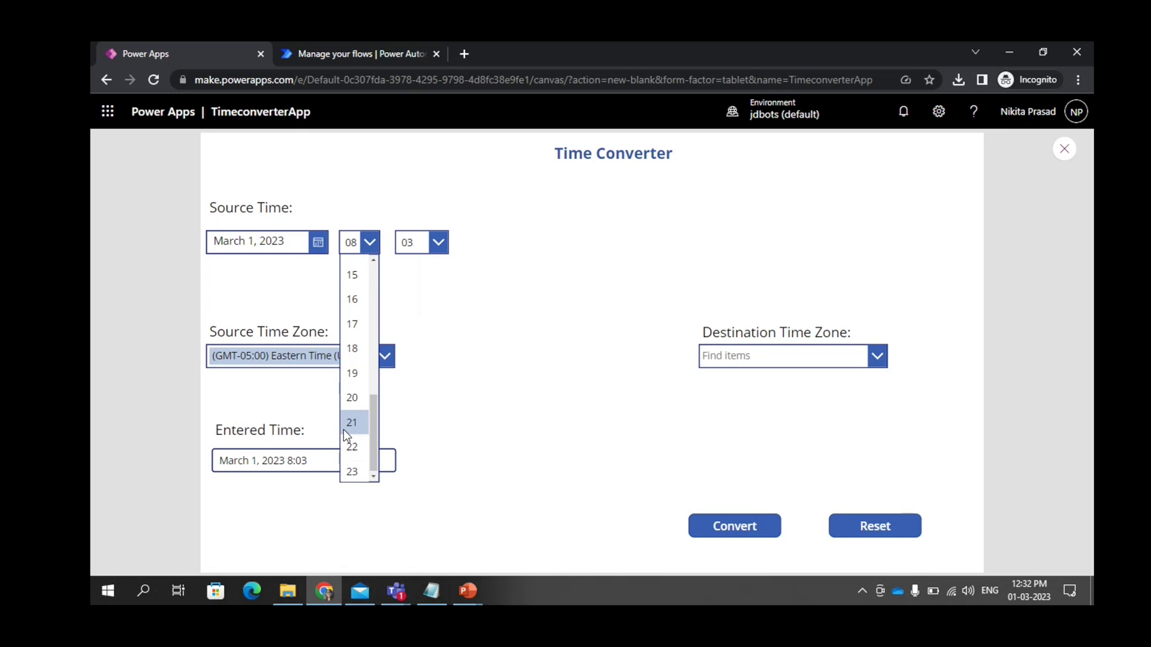
{"action": "left_click", "coordinate": [353, 397]}
{"action": "left_click", "coordinate": [431, 247]}
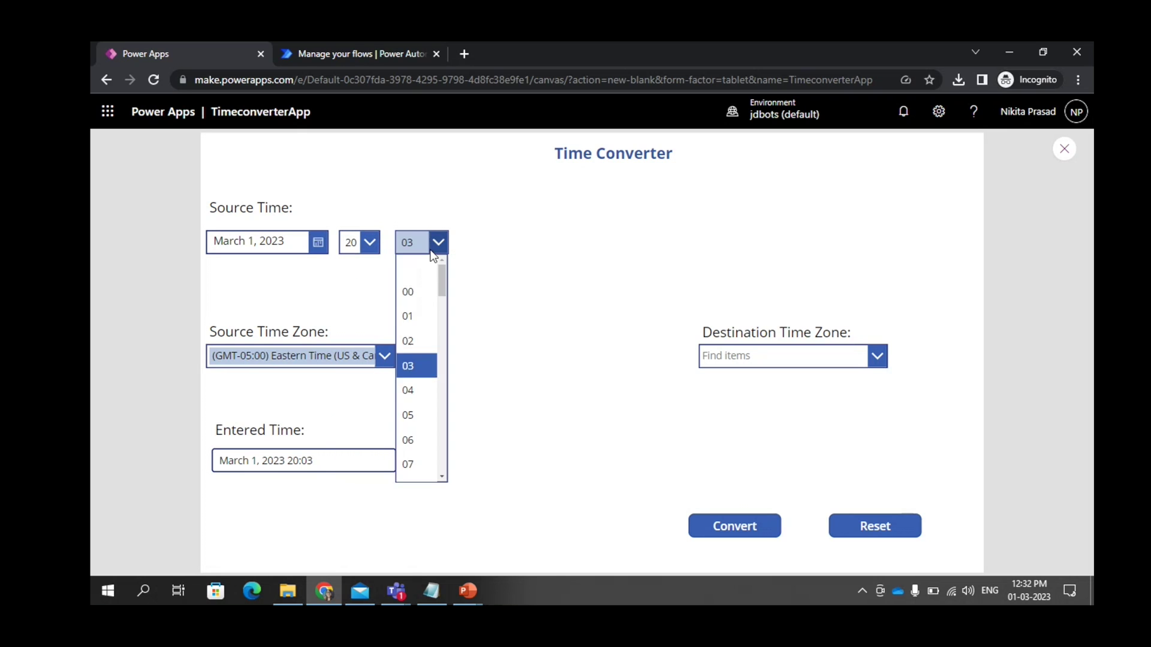
{"action": "scroll", "coordinate": [417, 423], "scroll_direction": "down", "scroll_amount": 2}
{"action": "scroll", "coordinate": [410, 436], "scroll_direction": "down", "scroll_amount": 2}
{"action": "left_click", "coordinate": [409, 407]}
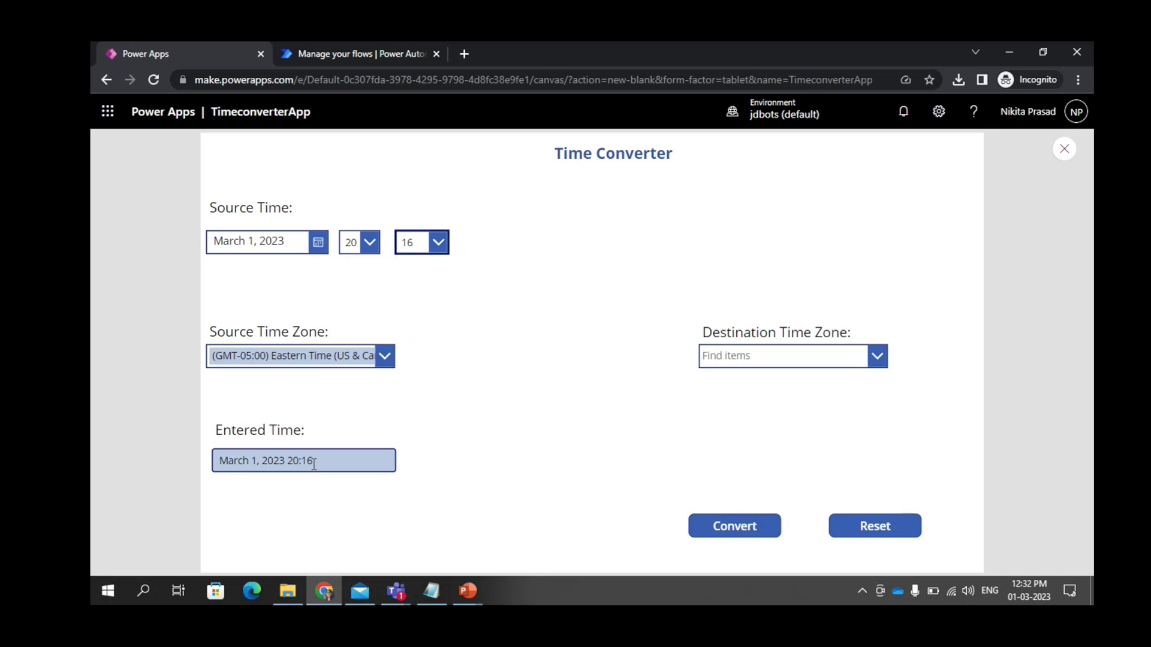
{"action": "left_click", "coordinate": [1065, 149]}
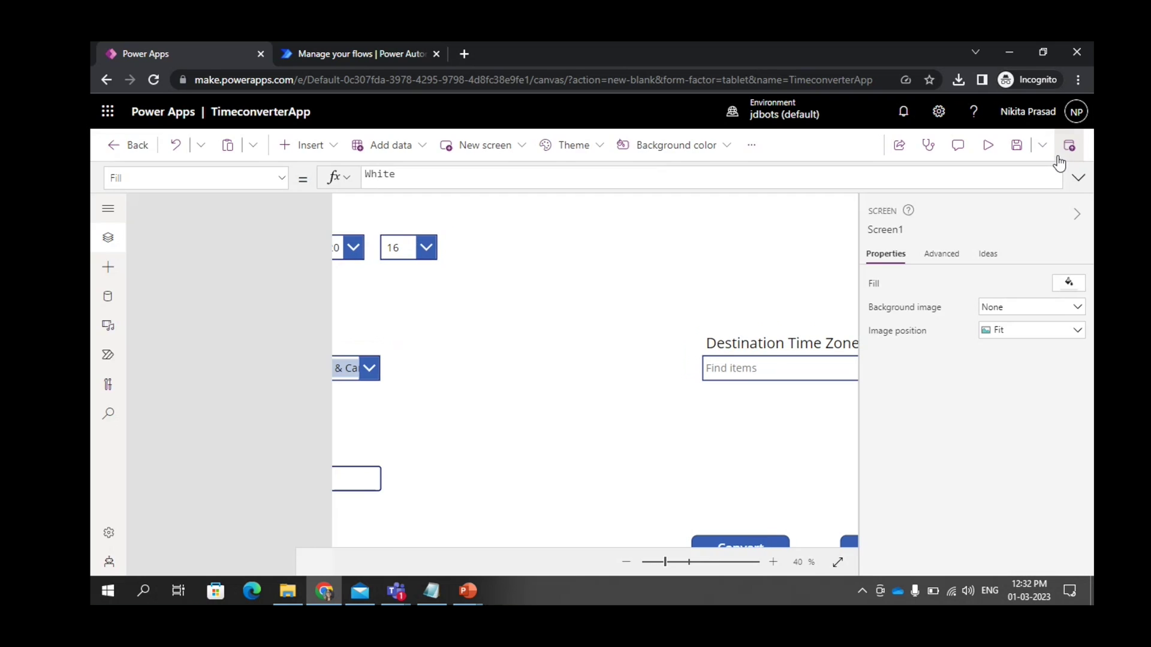
{"action": "left_click", "coordinate": [749, 407]}
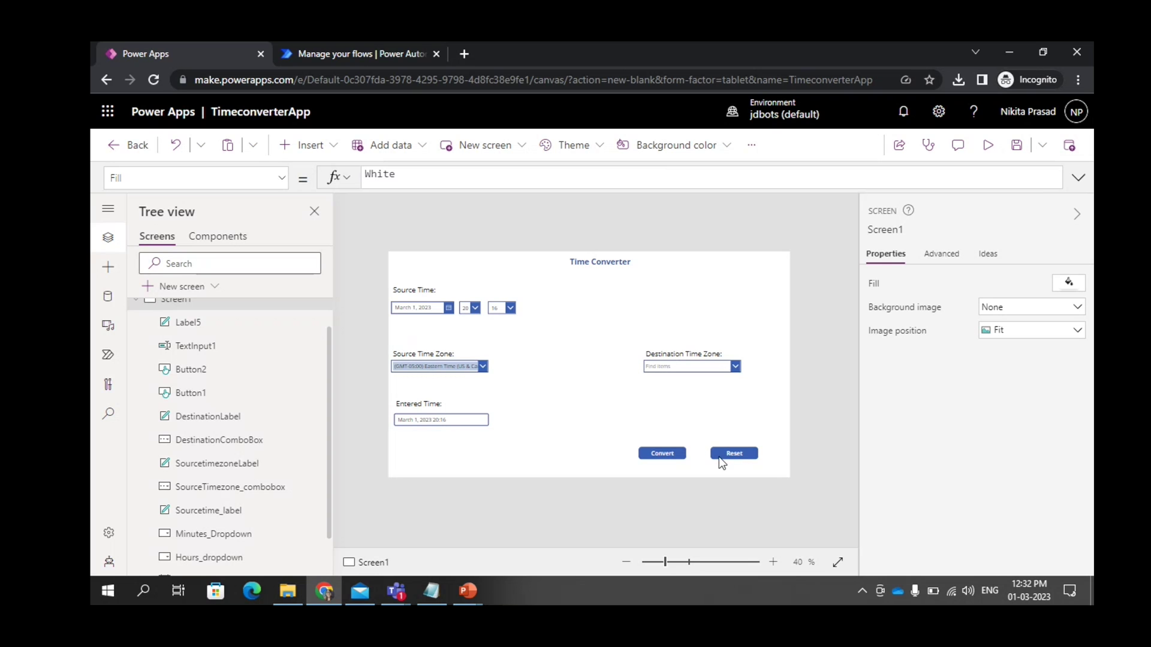
Step: Insert a text label and place it below the Destination Time Zone combo box at about X 908, Y 498
{"action": "left_click", "coordinate": [314, 148]}
{"action": "key", "text": "Escape"}
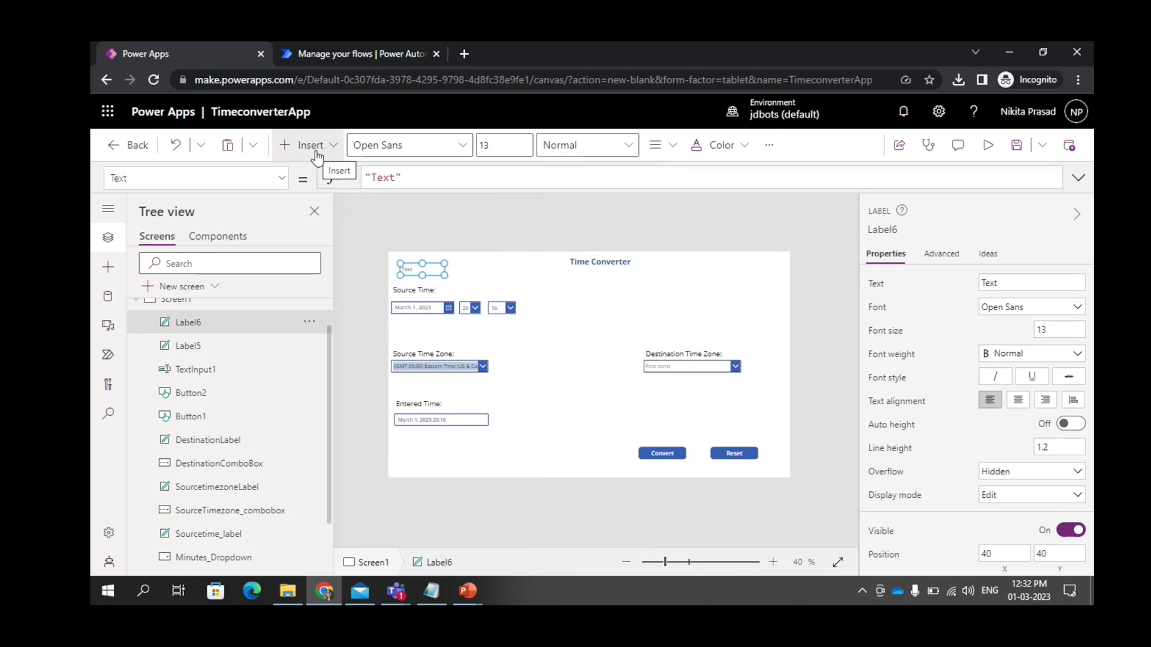
{"action": "left_click_drag", "start_coordinate": [432, 270], "coordinate": [688, 403]}
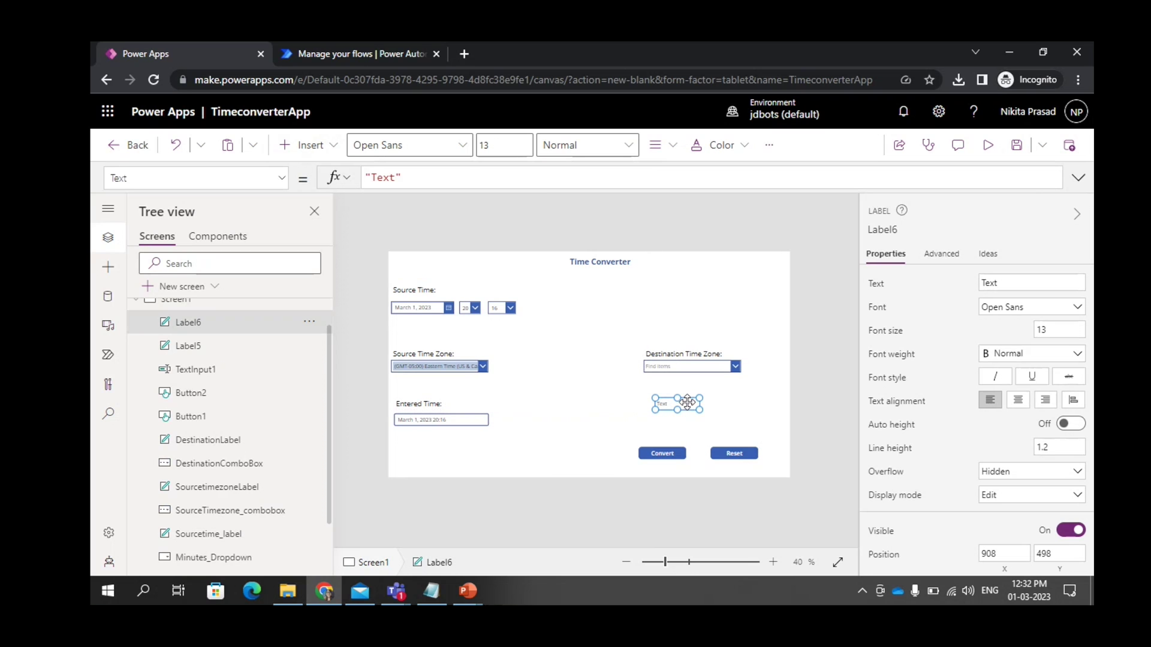
Step: Insert a text input and place it below the new label, level with the Entered Time field
{"action": "left_click", "coordinate": [324, 150]}
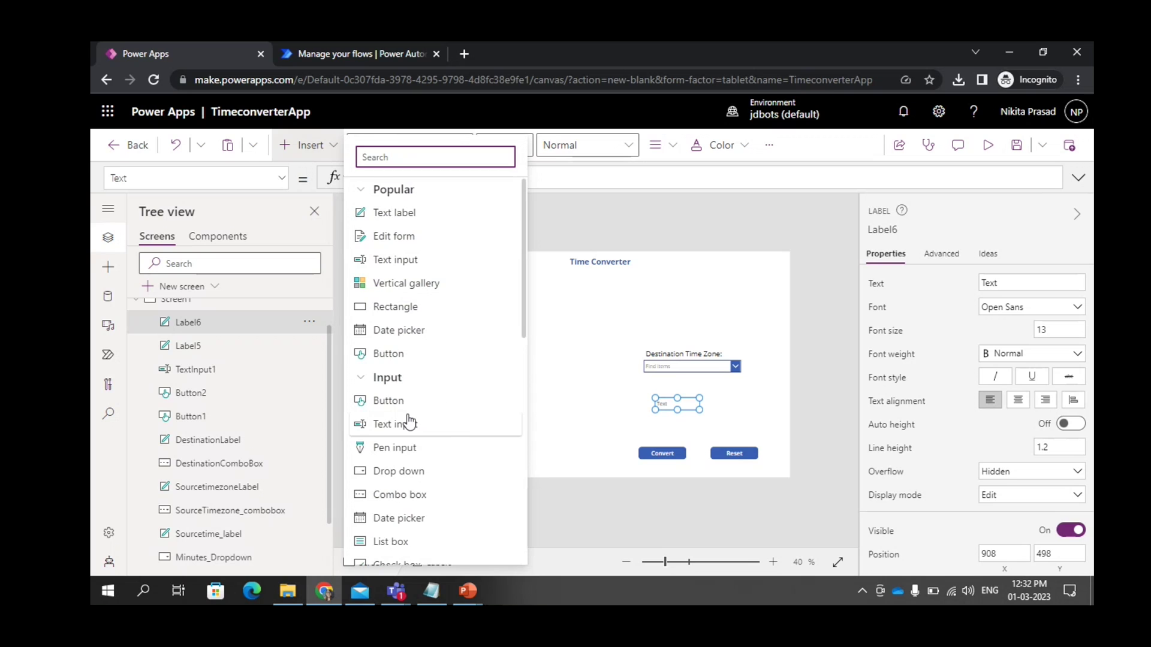
{"action": "left_click", "coordinate": [407, 424]}
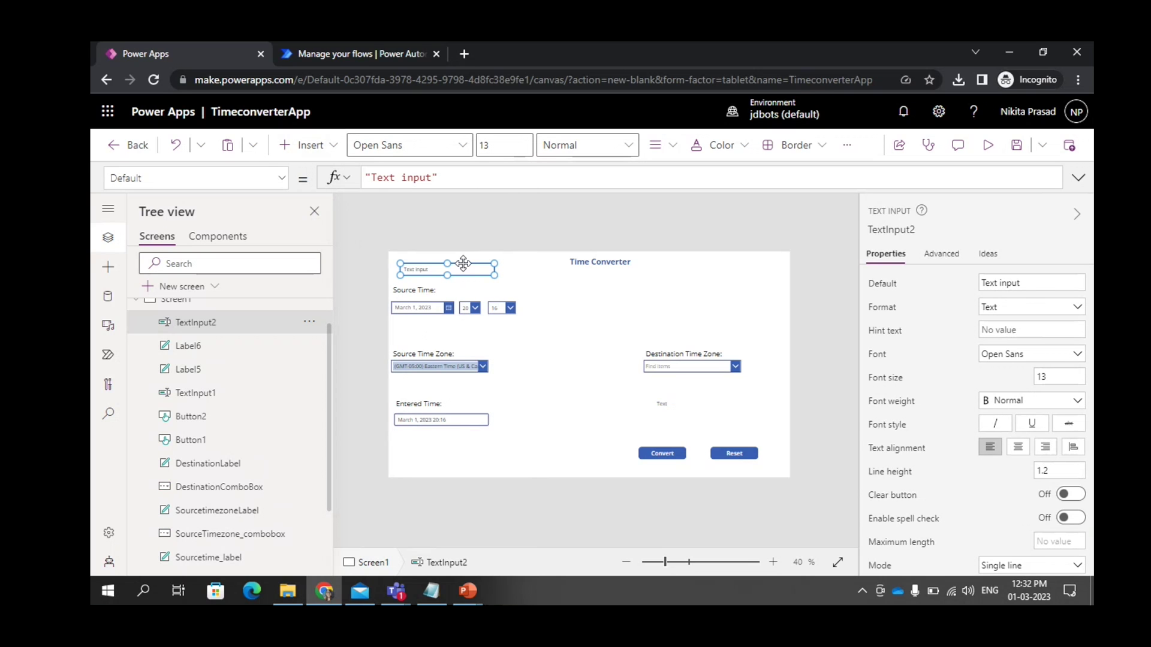
{"action": "left_click_drag", "start_coordinate": [461, 273], "coordinate": [708, 416]}
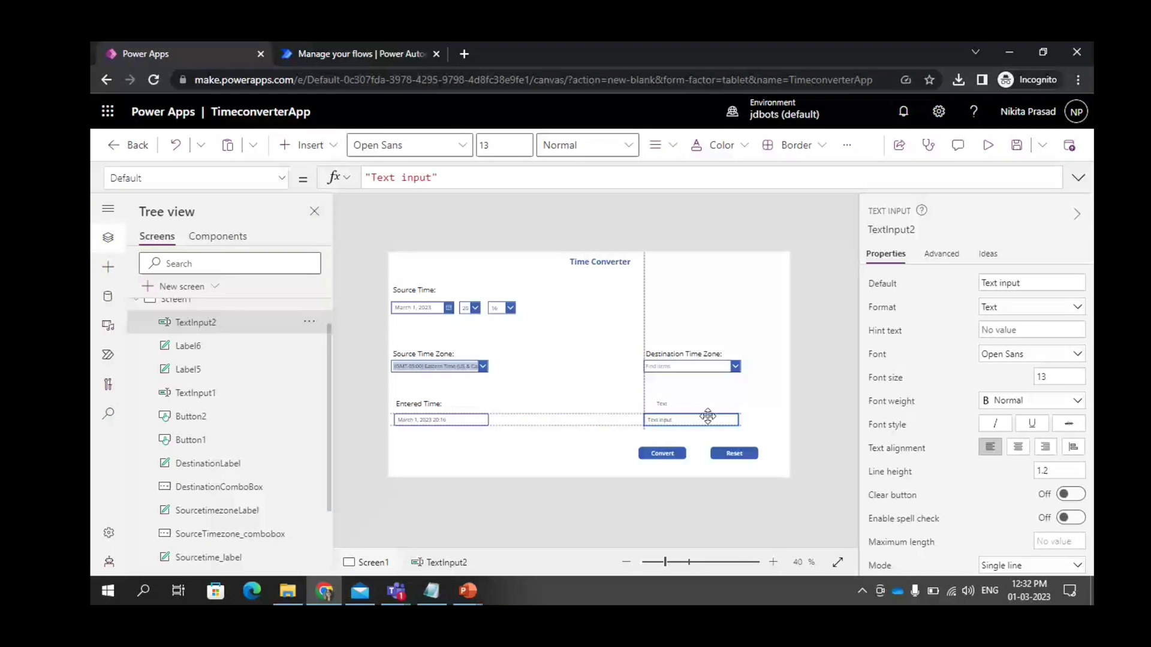
Step: Clear the new text input's default text, leaving an empty string
{"action": "left_click", "coordinate": [433, 179]}
{"action": "key", "text": "BackSpace"}
{"action": "key", "text": "BackSpace"}
{"action": "key", "text": "BackSpace"}
{"action": "key", "text": "BackSpace"}
{"action": "key", "text": "BackSpace"}
{"action": "key", "text": "BackSpace"}
{"action": "key", "text": "BackSpace"}
{"action": "key", "text": "BackSpace"}
{"action": "key", "text": "BackSpace"}
{"action": "key", "text": "BackSpace"}
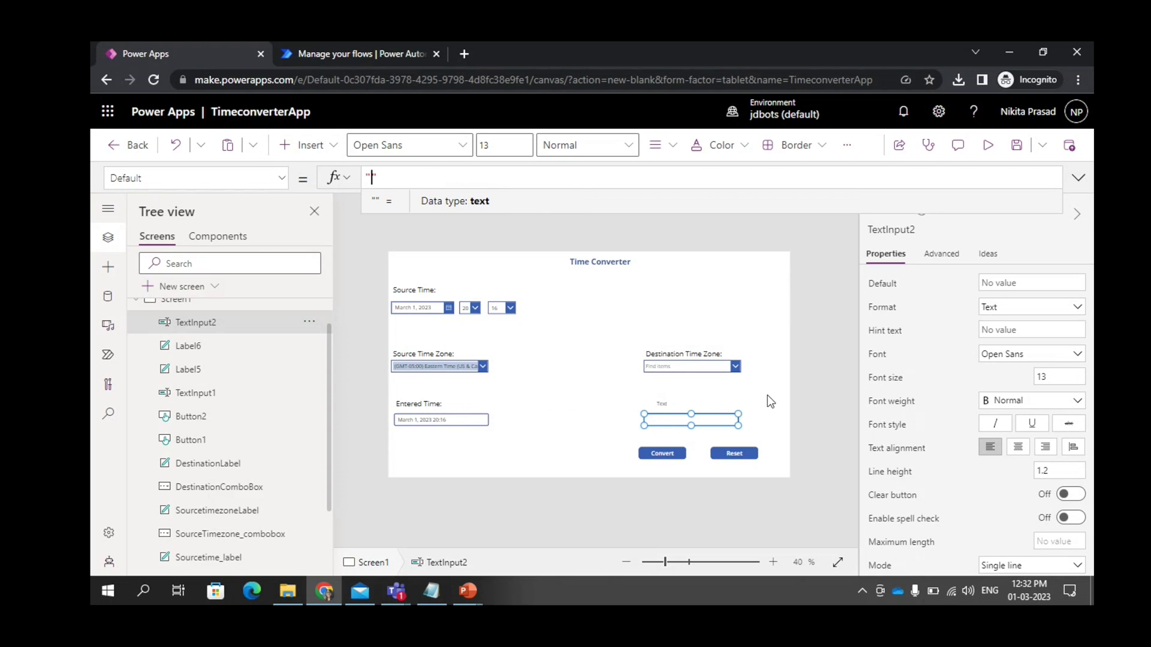
Step: Align the new label with the left edge of the text input below it and set its text to "Converted Time:"
{"action": "left_click_drag", "start_coordinate": [667, 406], "coordinate": [658, 405]}
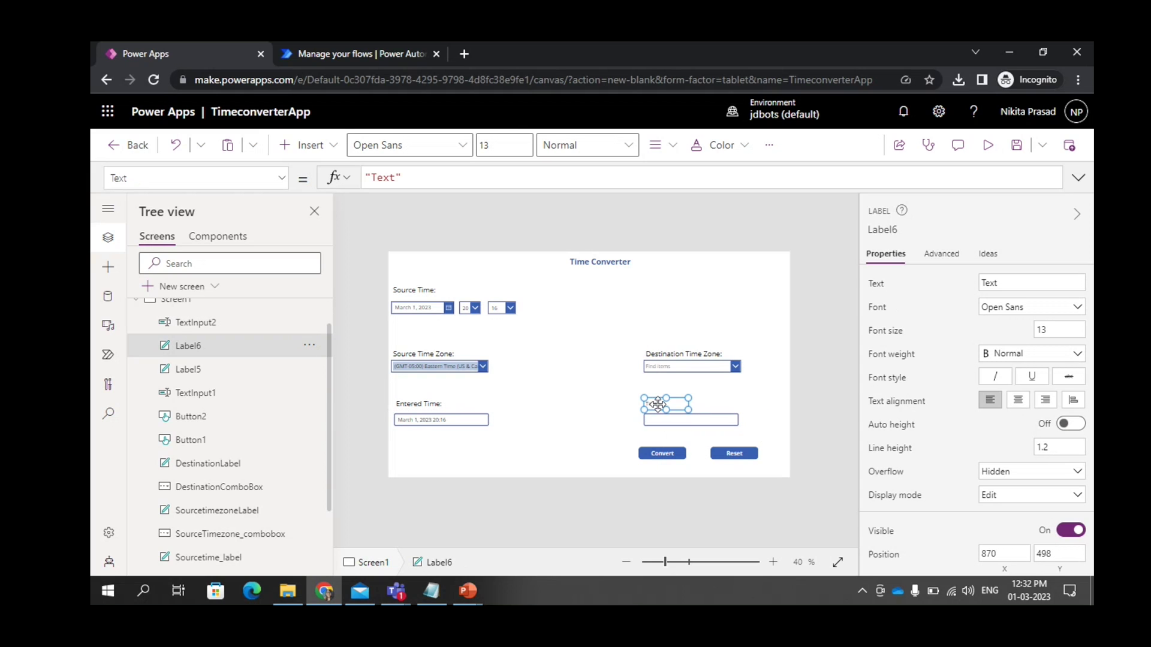
{"action": "left_click", "coordinate": [394, 178]}
{"action": "key", "text": "BackSpace"}
{"action": "key", "text": "BackSpace"}
{"action": "key", "text": "BackSpace"}
{"action": "type", "text": "Con"}
{"action": "type", "text": "verted"}
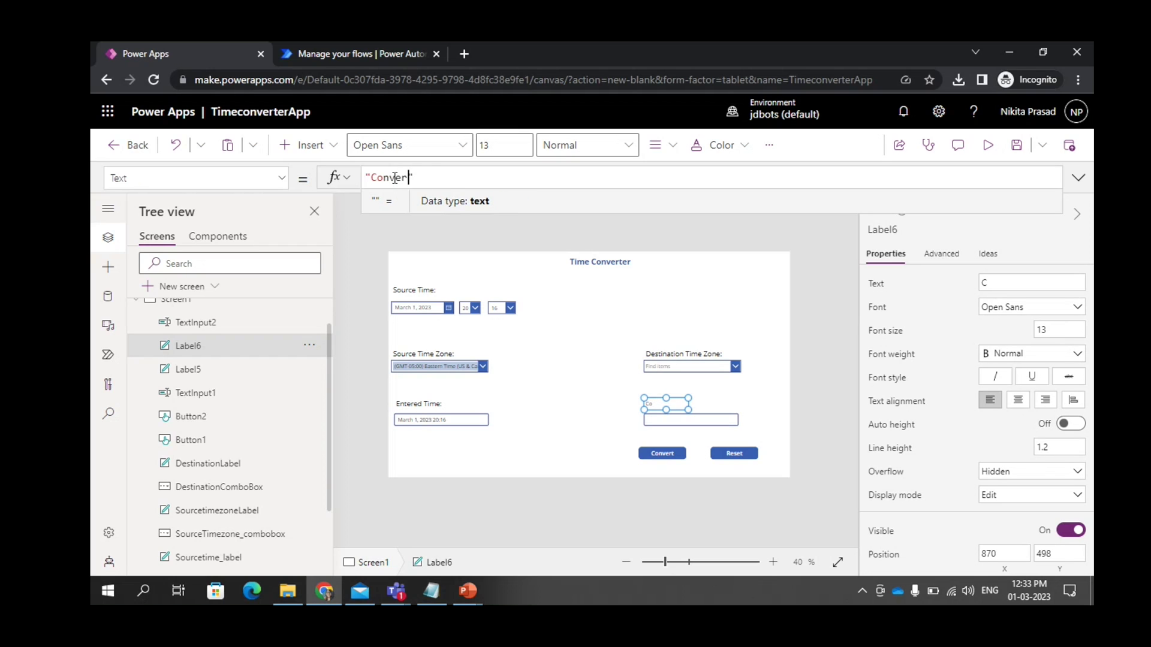
{"action": "type", "text": " Time "}
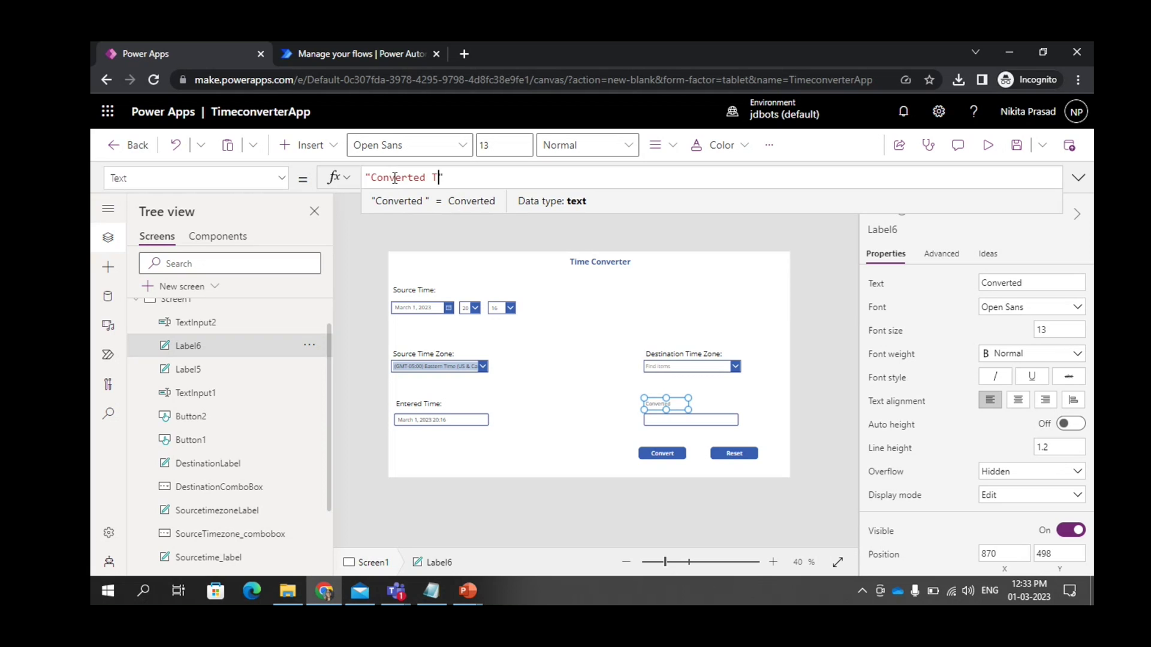
{"action": "type", "text": "Zon"}
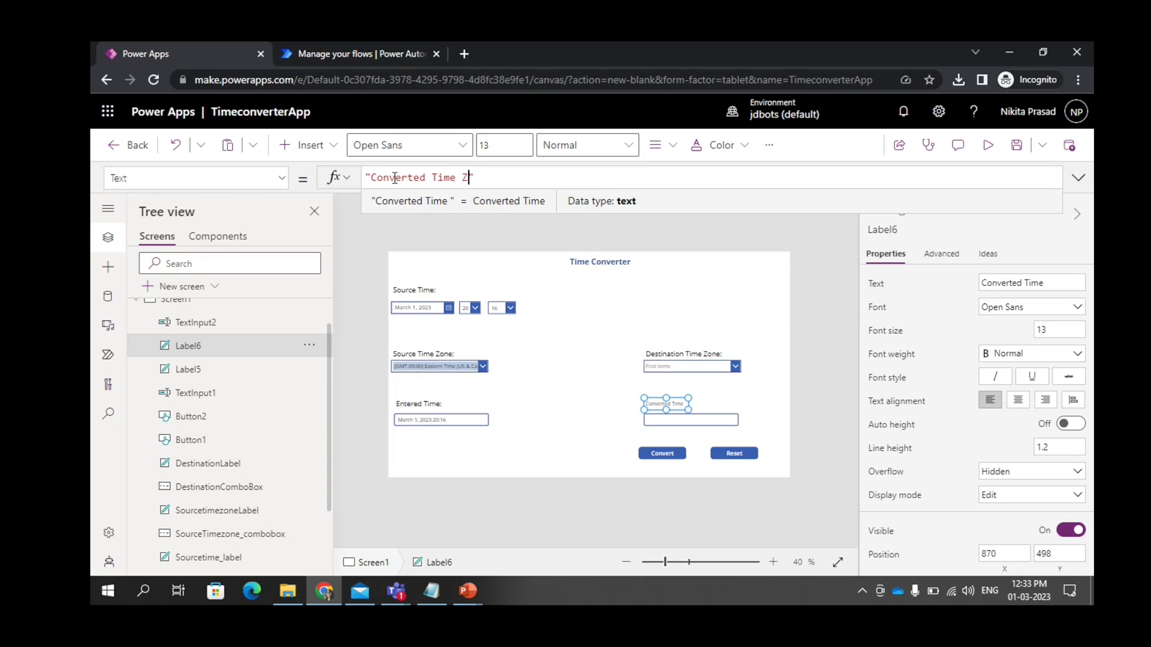
{"action": "key", "text": "BackSpace"}
{"action": "key", "text": "BackSpace"}
{"action": "key", "text": "BackSpace"}
{"action": "key", "text": "BackSpace"}
{"action": "type", "text": ":"}
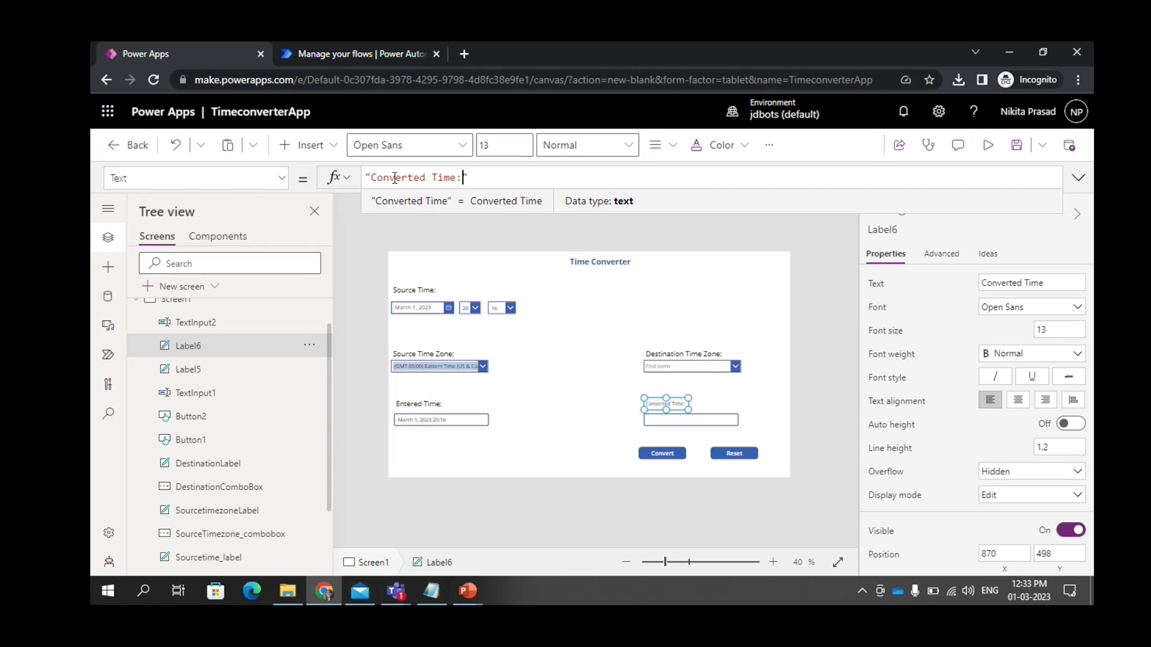
{"action": "left_click", "coordinate": [745, 408]}
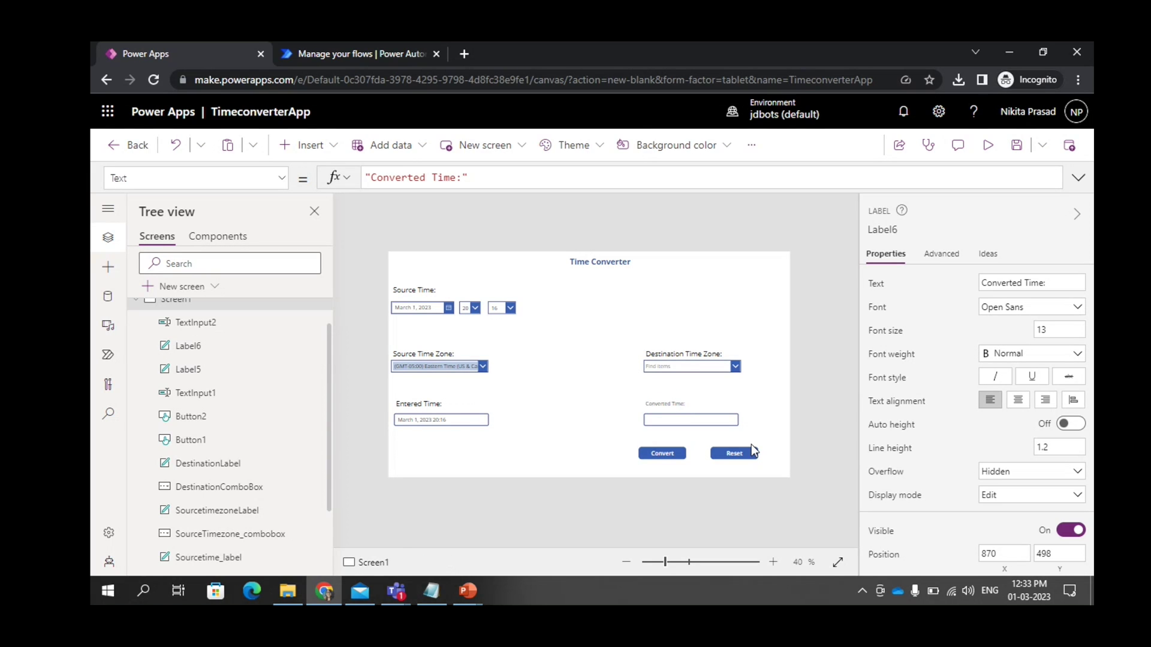
Step: Set the Converted Time label's font size to 18 and widen the label so its text fits on one line
{"action": "left_click", "coordinate": [676, 402]}
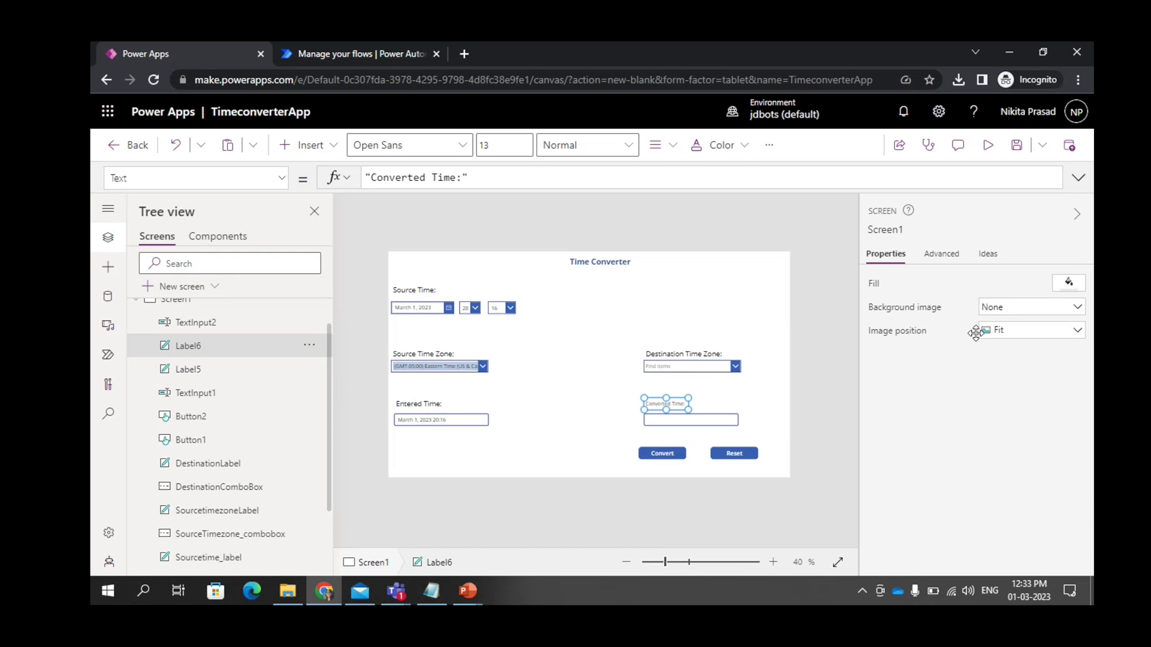
{"action": "left_click", "coordinate": [1060, 329]}
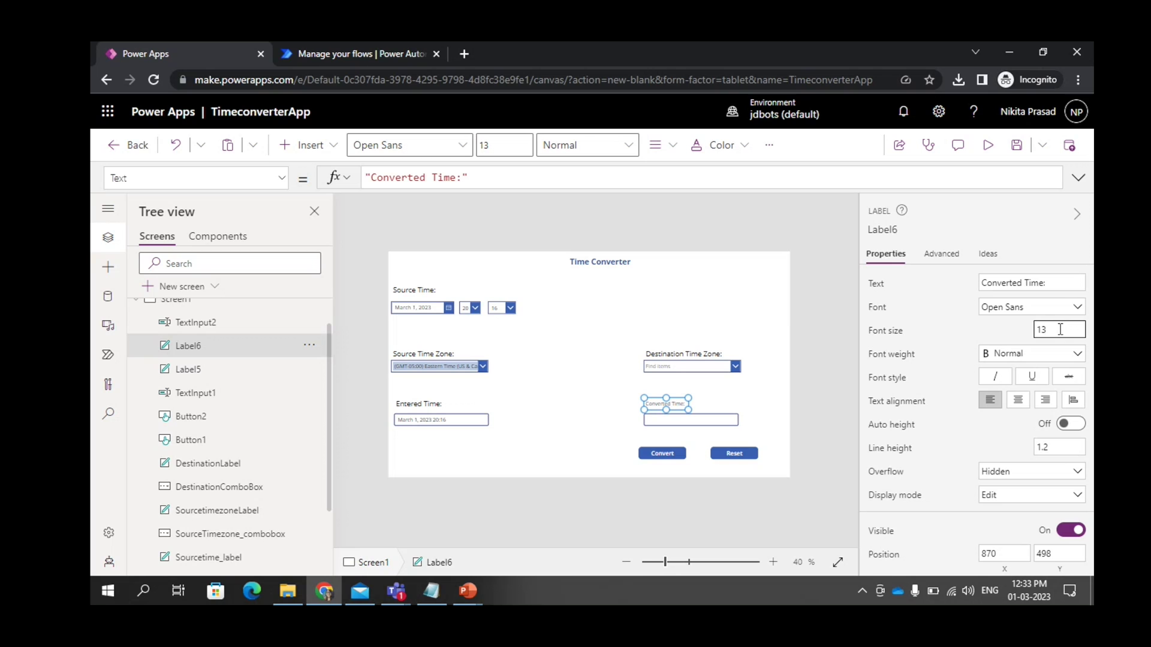
{"action": "key", "text": "BackSpace"}
{"action": "type", "text": "8"}
{"action": "left_click", "coordinate": [782, 364]}
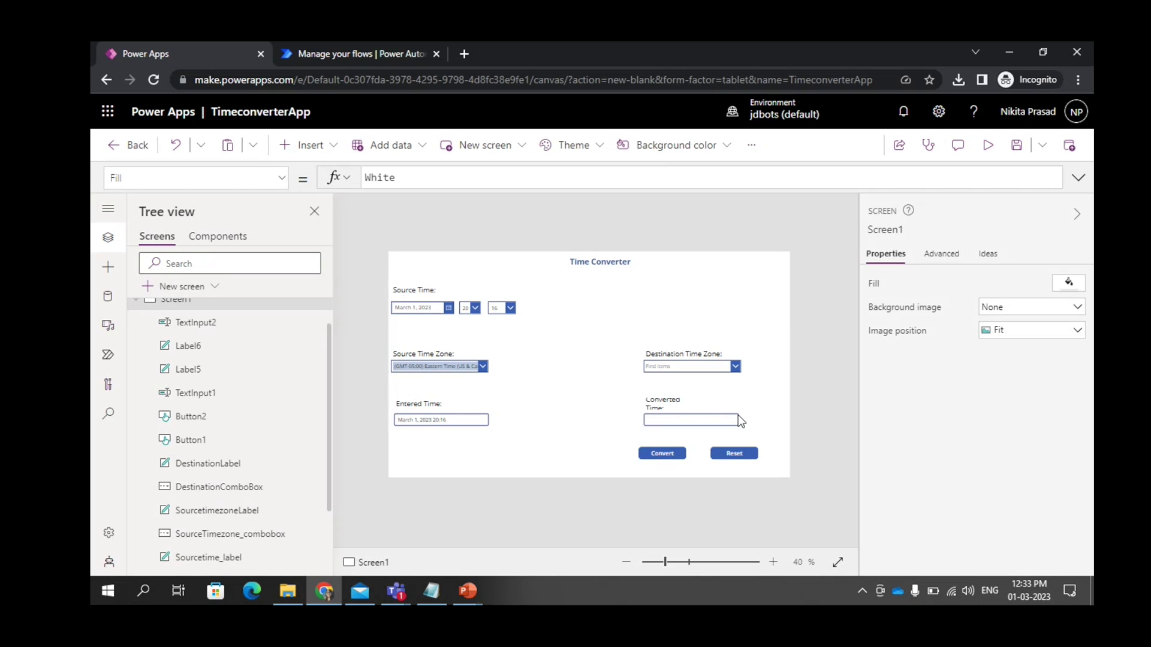
{"action": "left_click", "coordinate": [667, 408]}
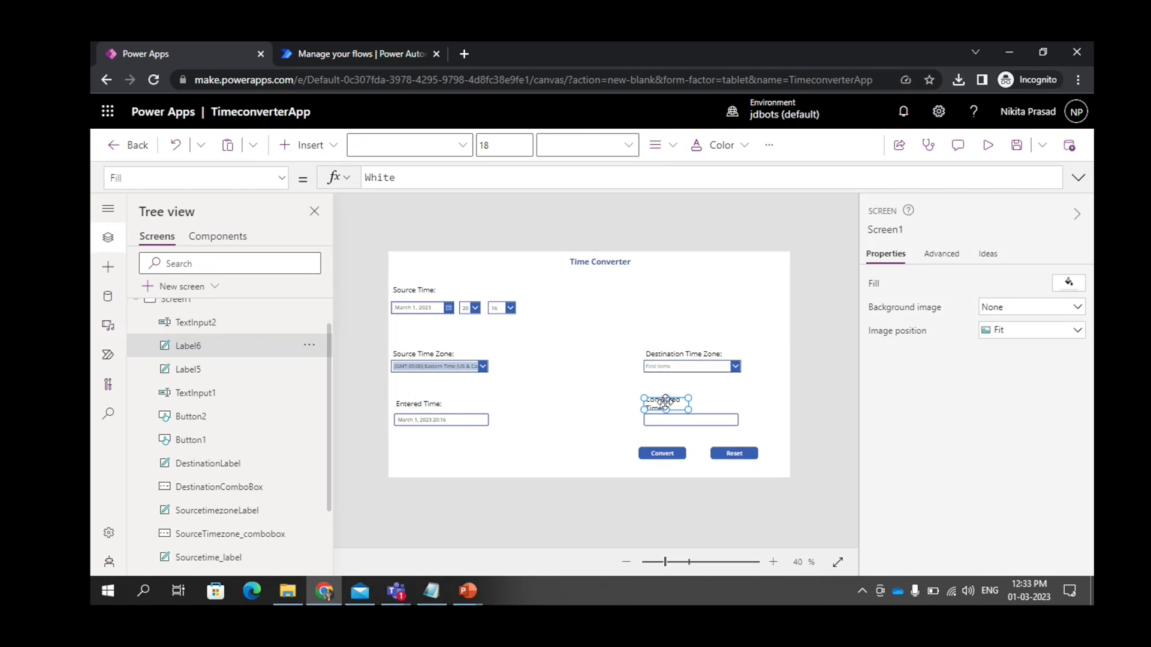
{"action": "left_click_drag", "start_coordinate": [686, 411], "coordinate": [742, 441]}
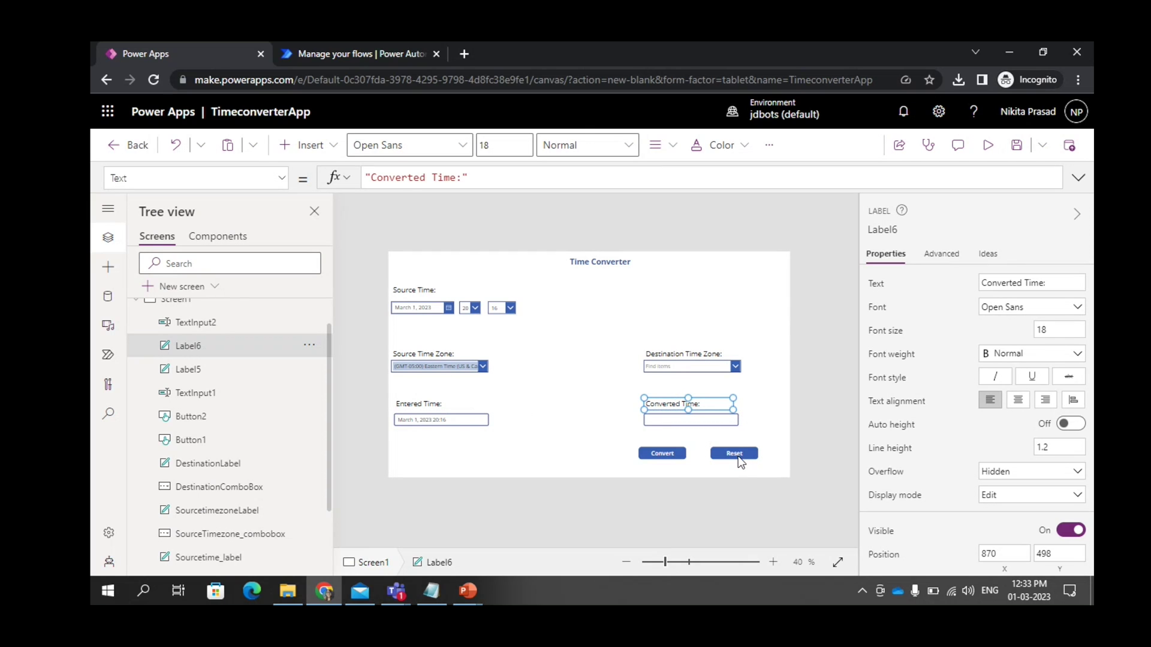
Step: Replace the Reset button's OnSelect formula with Reset(Hours_dropdown);
{"action": "left_click", "coordinate": [739, 459]}
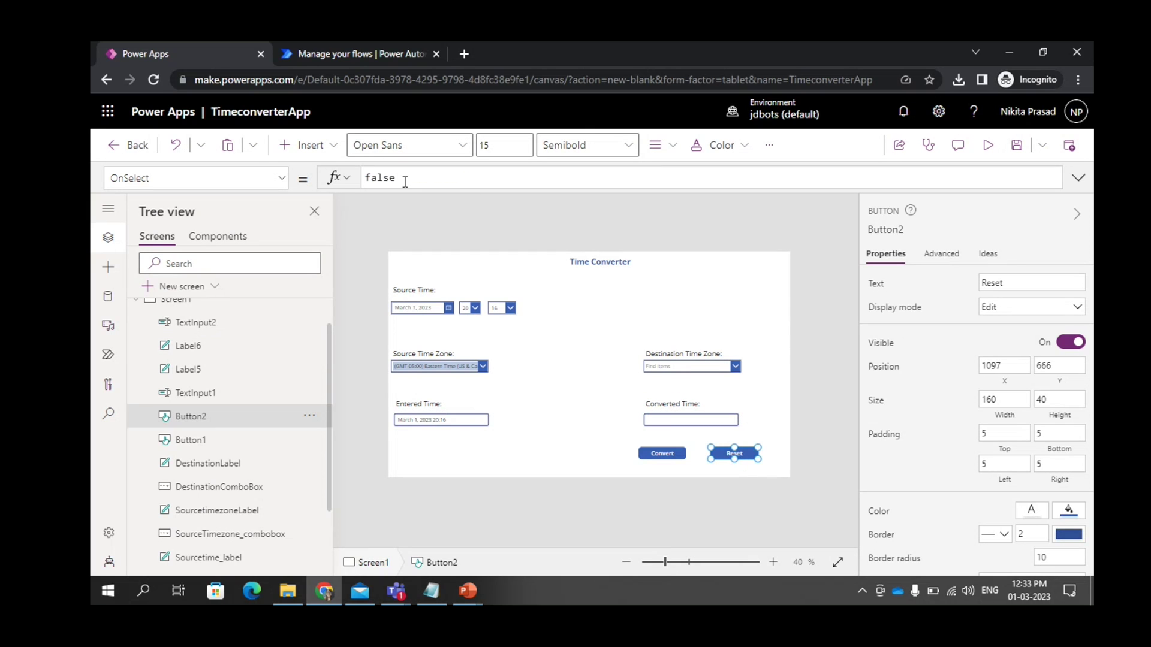
{"action": "key", "text": "BackSpace"}
{"action": "key", "text": "BackSpace"}
{"action": "key", "text": "BackSpace"}
{"action": "key", "text": "BackSpace"}
{"action": "key", "text": "BackSpace"}
{"action": "type", "text": "Reset"}
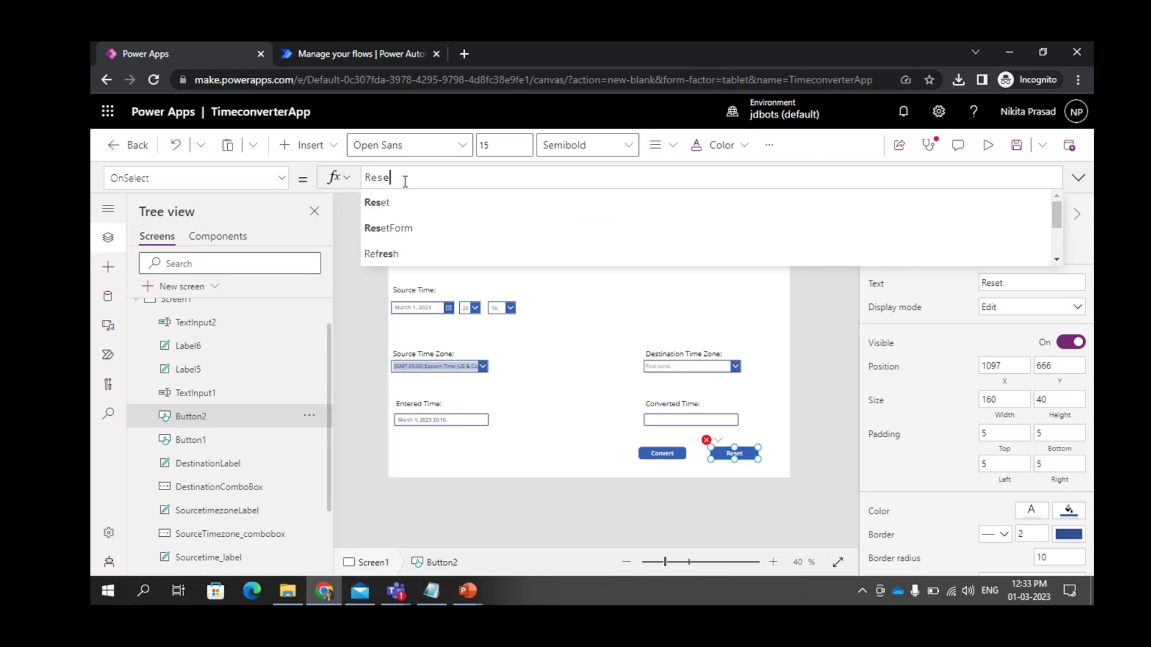
{"action": "type", "text": "("}
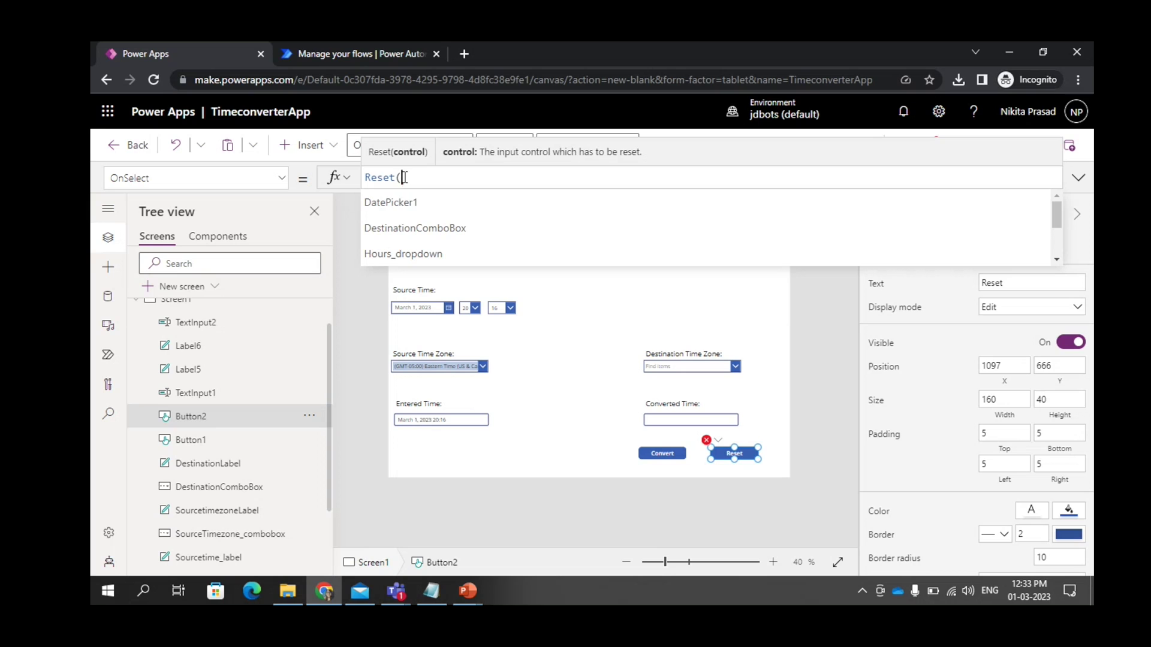
{"action": "left_click", "coordinate": [419, 258]}
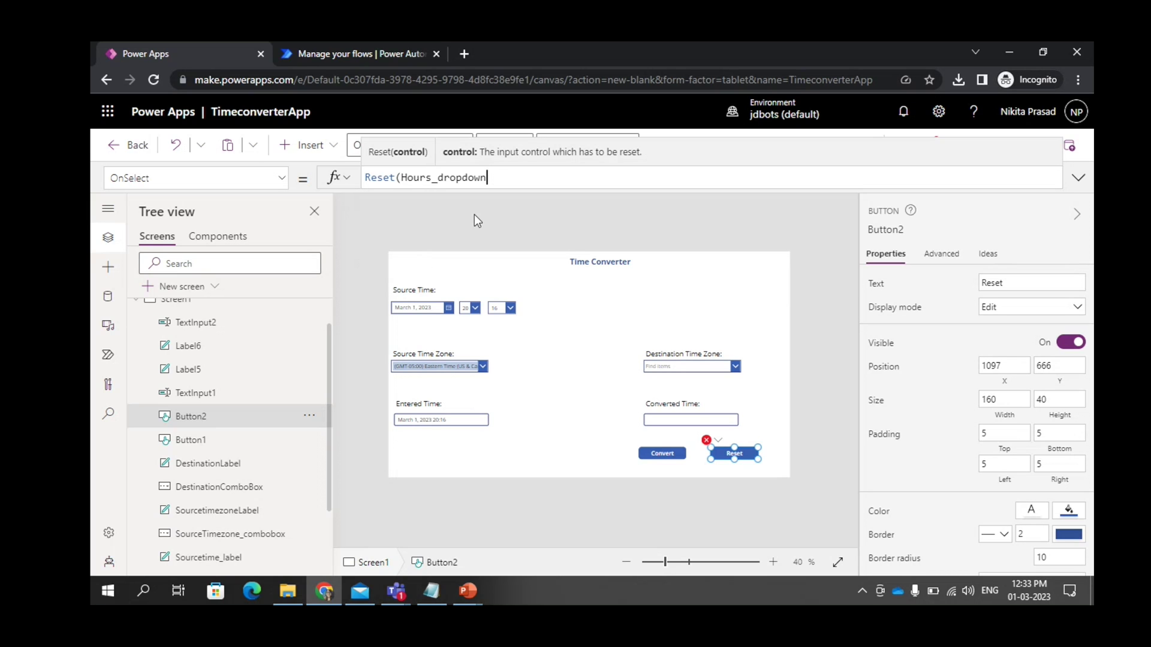
{"action": "type", "text": ");"}
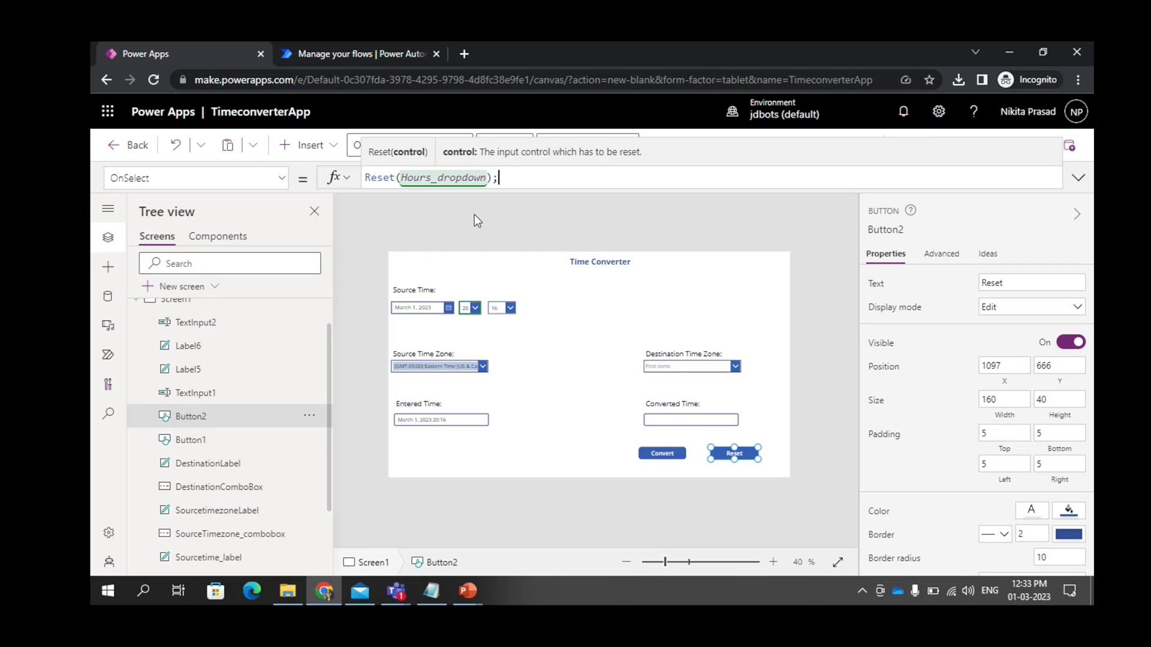
Step: Add a second line to the formula that resets the Minutes_Dropdown control
{"action": "key", "text": "shift+Return"}
{"action": "type", "text": "Rest"}
{"action": "key", "text": "BackSpace"}
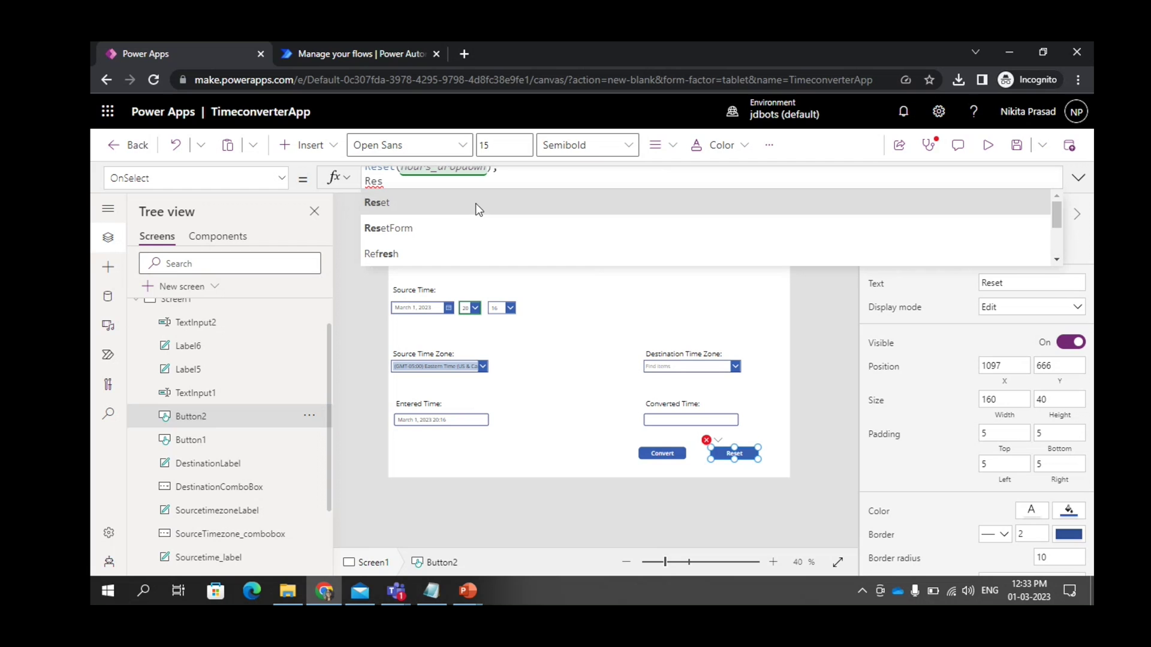
{"action": "left_click", "coordinate": [476, 204]}
{"action": "type", "text": "mi"}
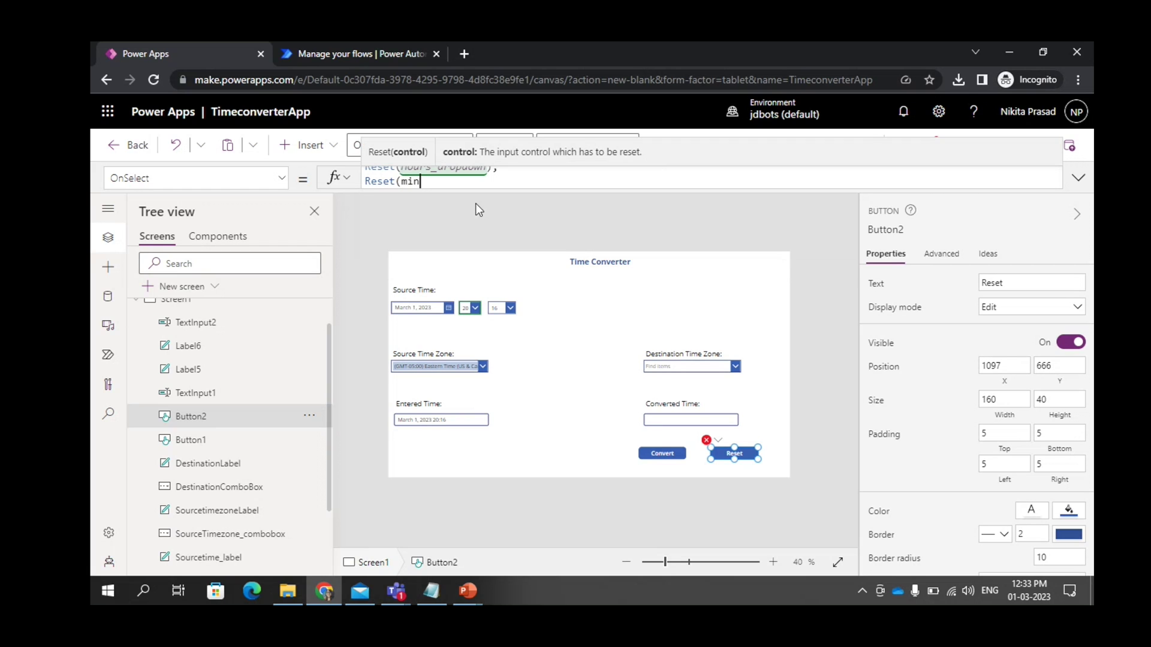
{"action": "type", "text": "nut"}
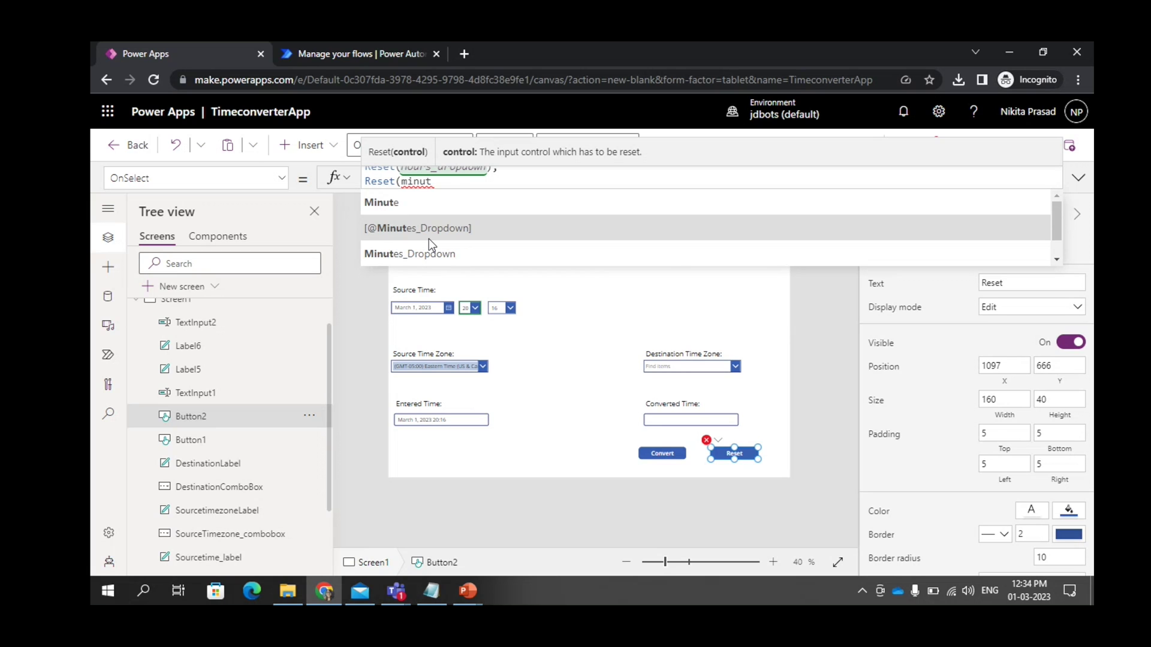
{"action": "left_click", "coordinate": [436, 250]}
{"action": "type", "text": ");"}
Step: Add the line Reset(DestinationComboBox); to the Reset button's OnSelect formula
{"action": "key", "text": "shift+Return"}
{"action": "type", "text": "Rest"}
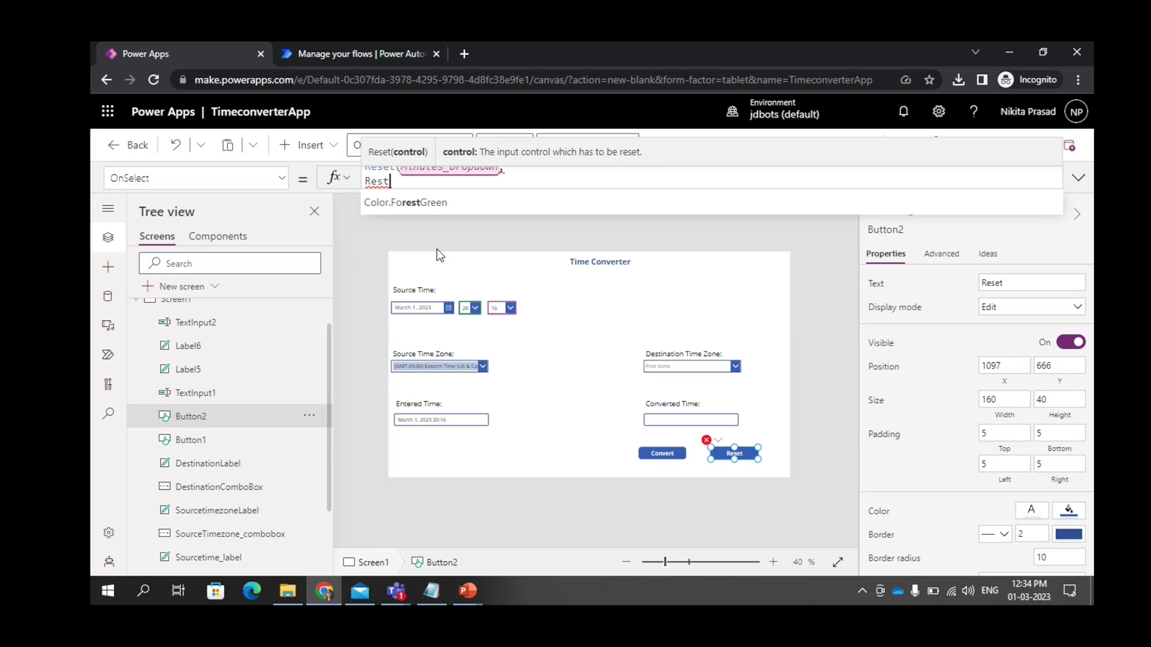
{"action": "key", "text": "BackSpace"}
{"action": "type", "text": "et"}
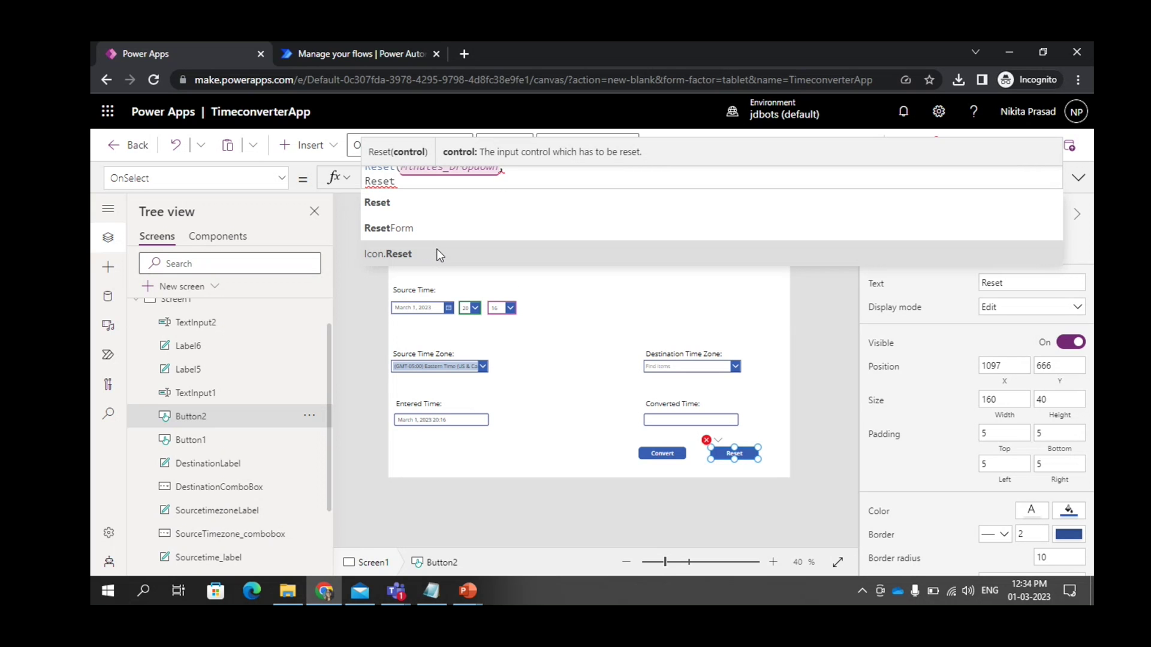
{"action": "type", "text": "("}
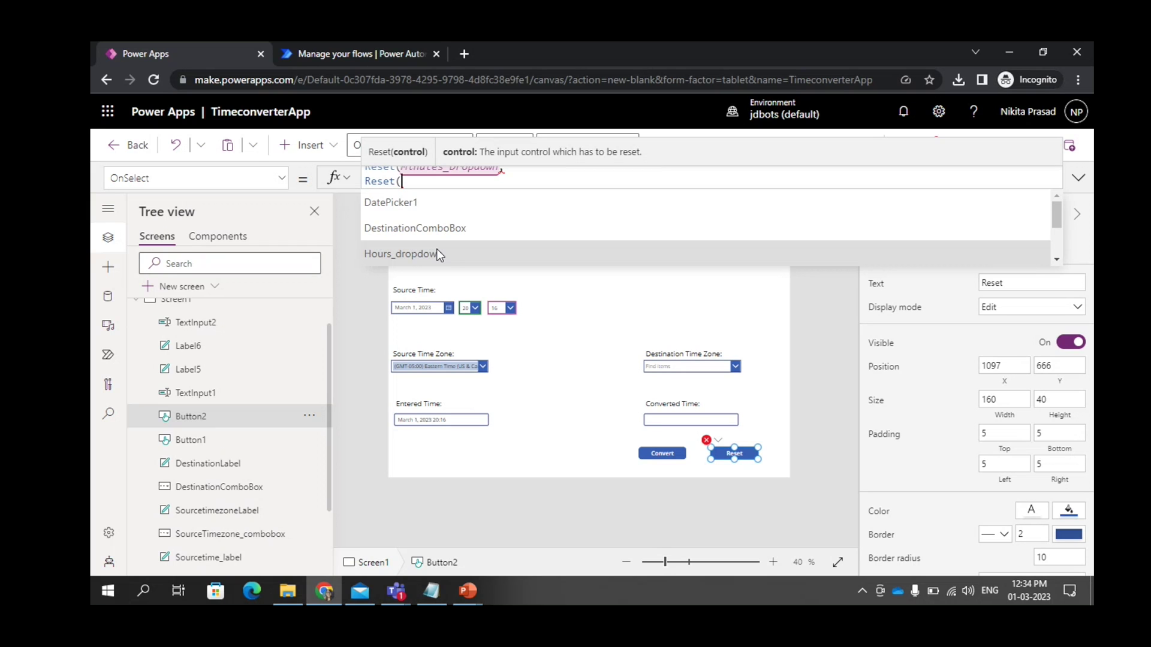
{"action": "left_click", "coordinate": [460, 220]}
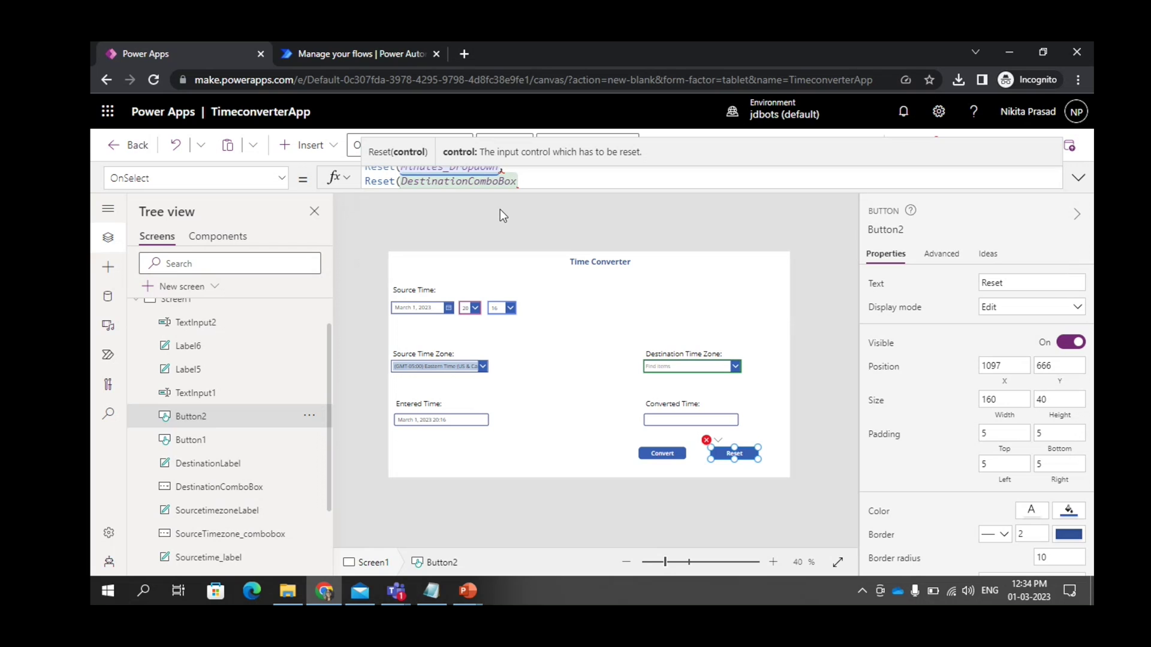
{"action": "type", "text": ");"}
Step: Add the line Reset(SourceTimezone_combobox); below the destination combo box reset
{"action": "key", "text": "shift+Return"}
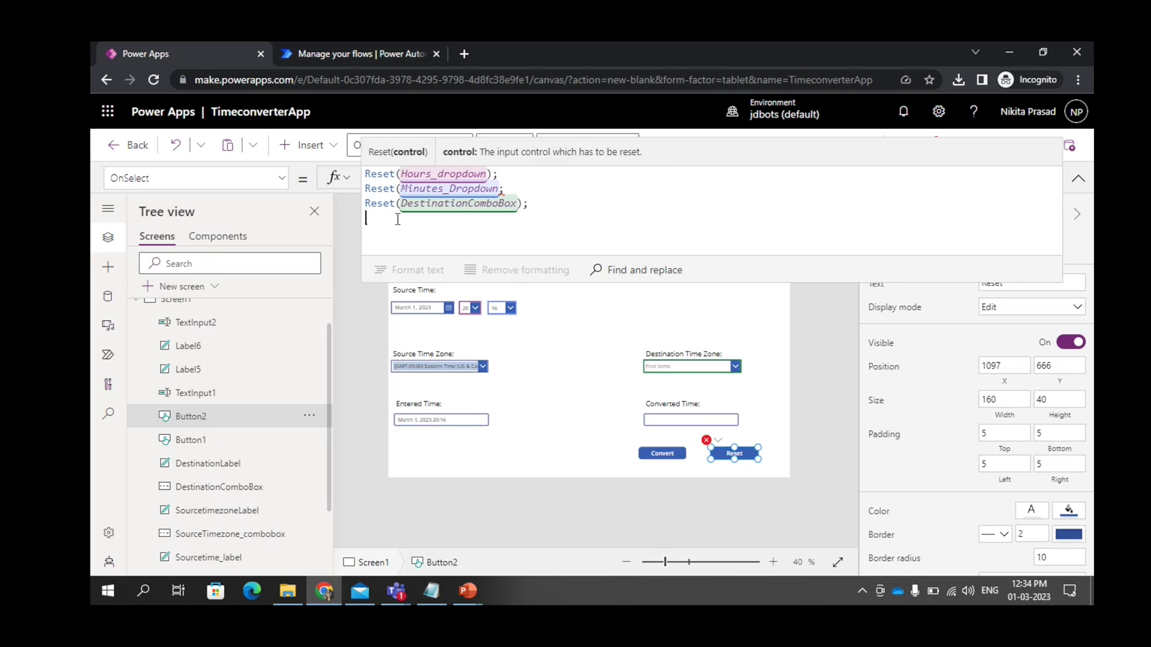
{"action": "type", "text": "Reset"}
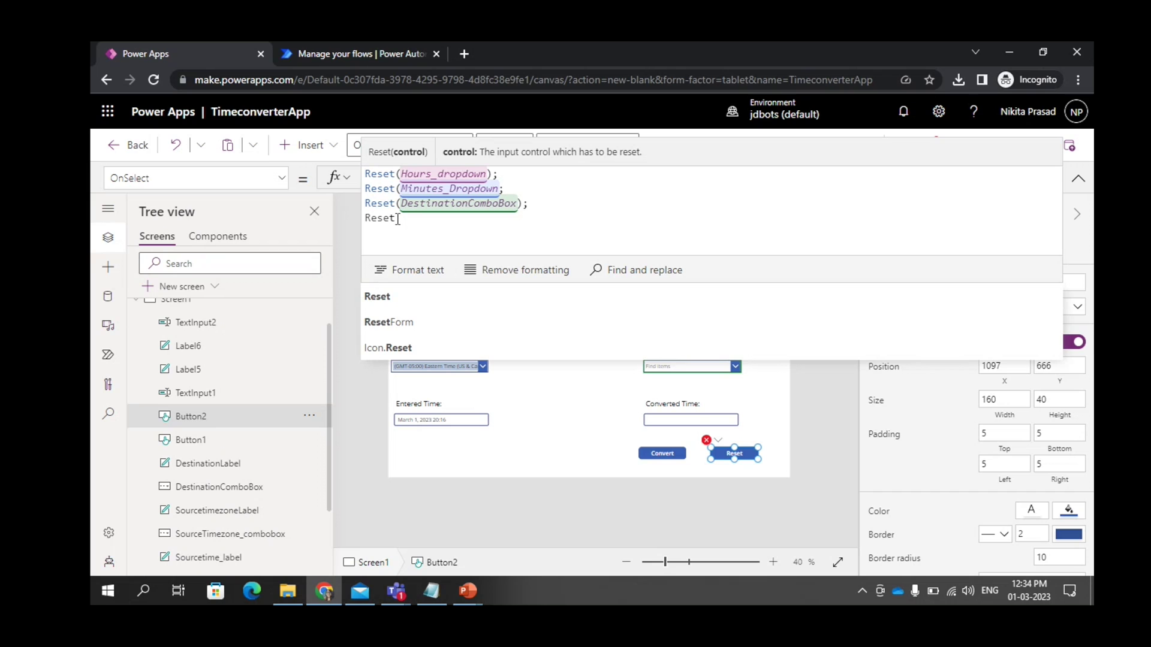
{"action": "type", "text": "(Source"}
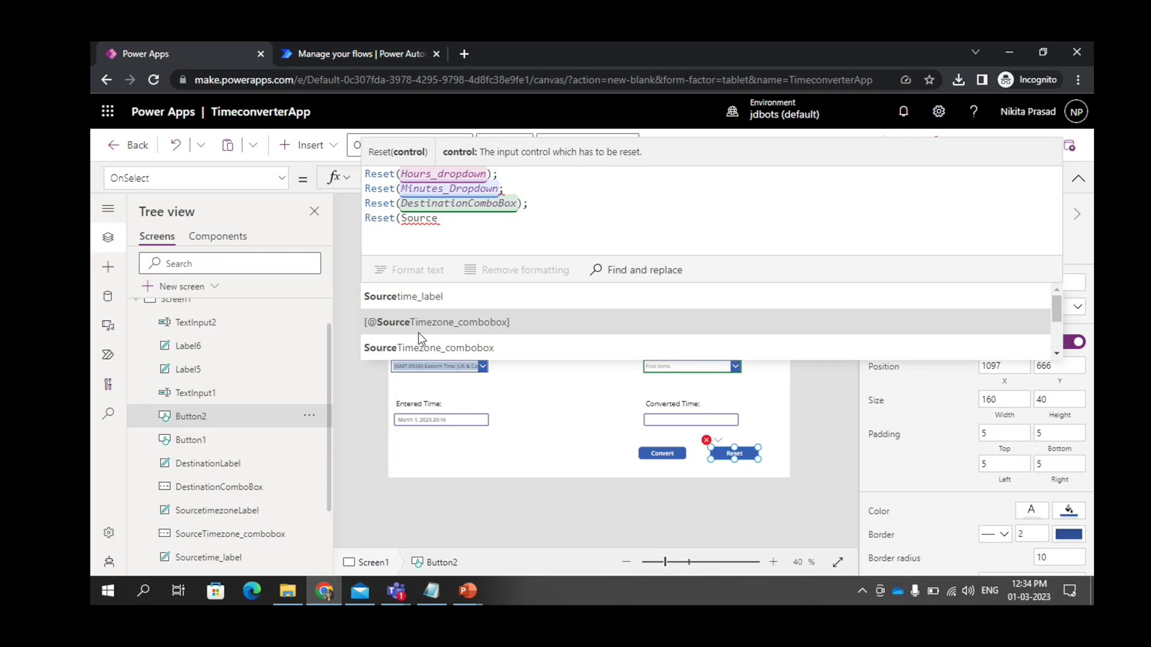
{"action": "left_click", "coordinate": [420, 347]}
{"action": "type", "text": "); "}
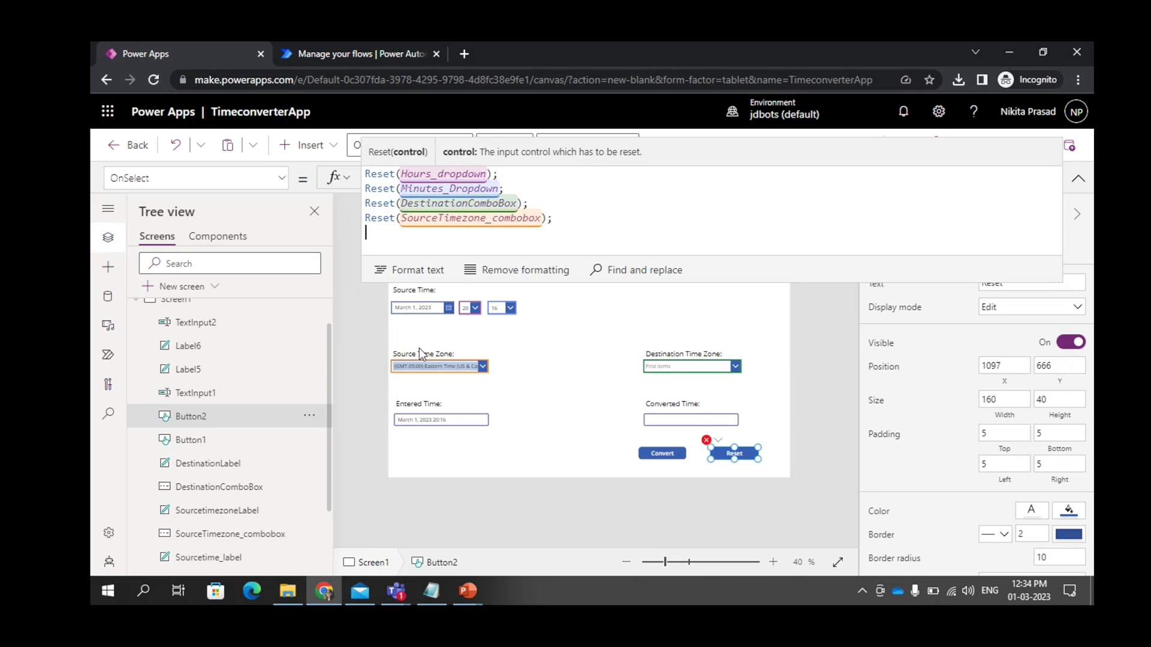
Step: Add the line Reset(TextInput1); to the formula to clear the Entered Time field
{"action": "type", "text": "Reset("}
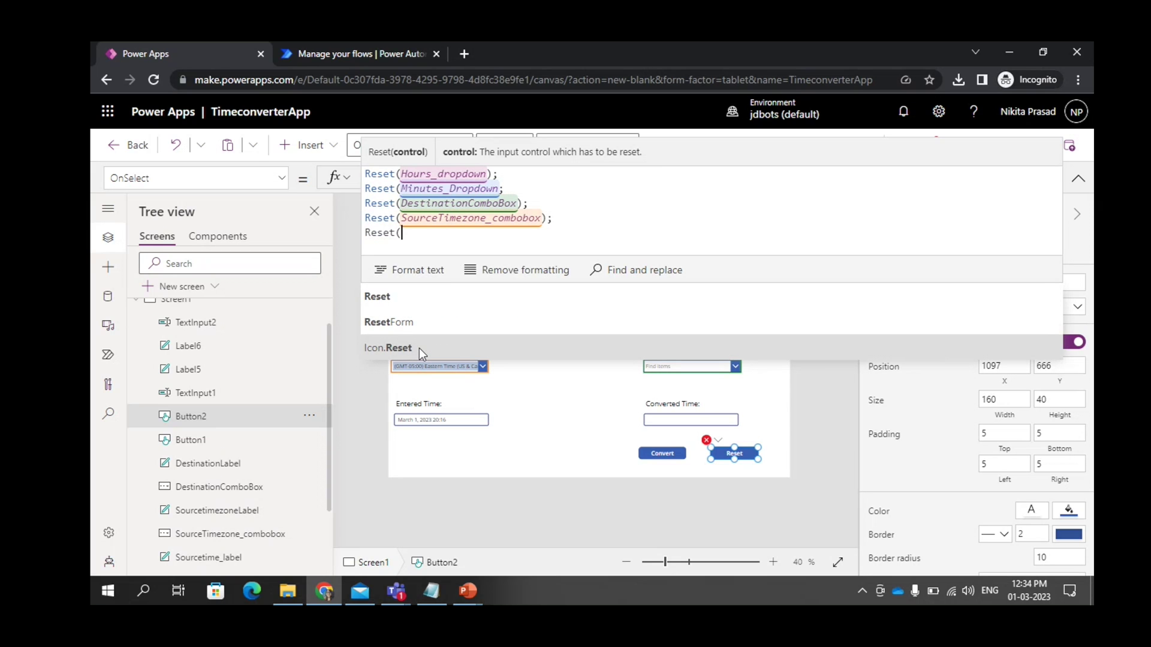
{"action": "scroll", "coordinate": [441, 336], "scroll_direction": "down", "scroll_amount": 3}
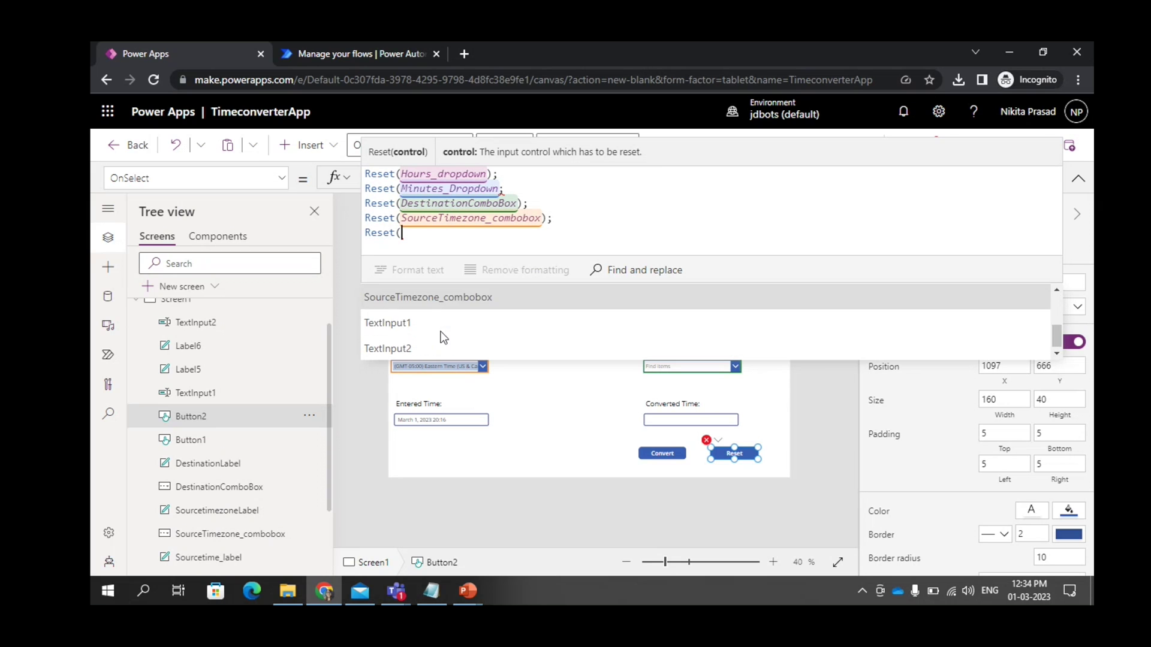
{"action": "left_click", "coordinate": [437, 325]}
{"action": "type", "text": "); "}
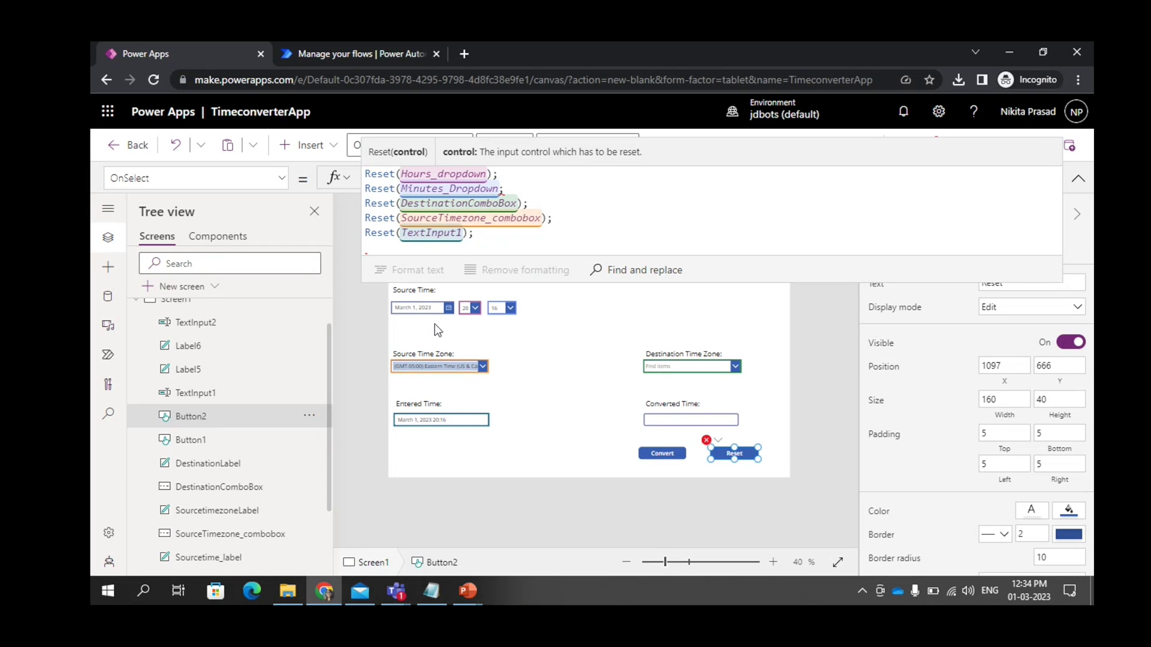
Step: Add a final line Reset(TextInput2) to the formula to clear the Converted Time field
{"action": "type", "text": "Rese"}
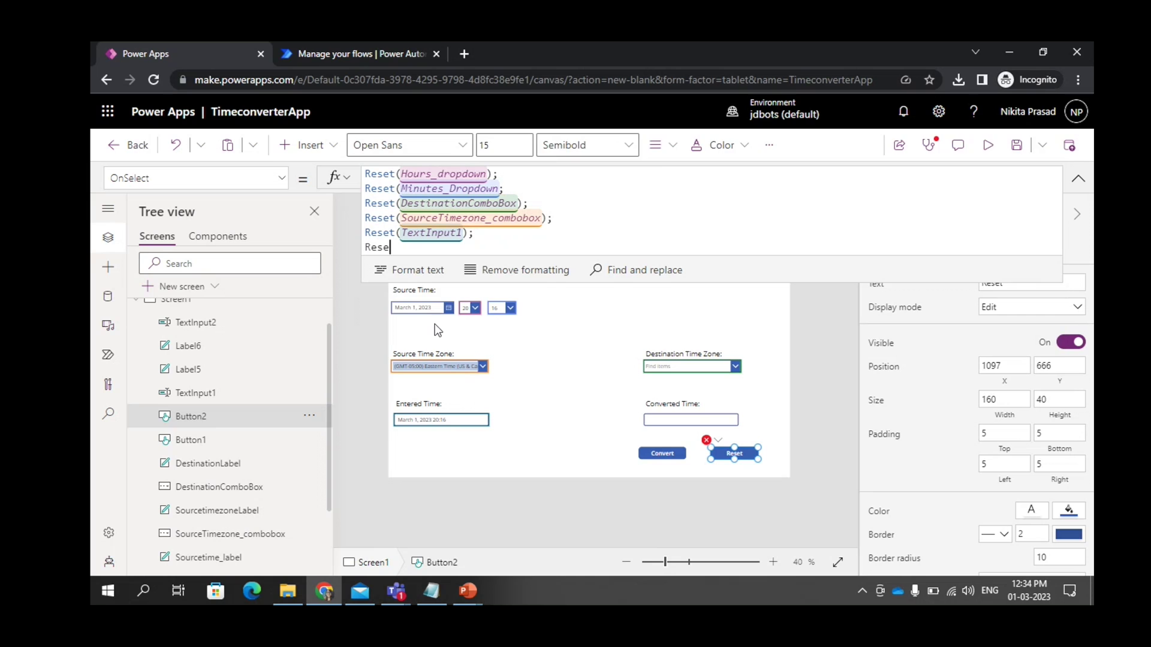
{"action": "type", "text": "t("}
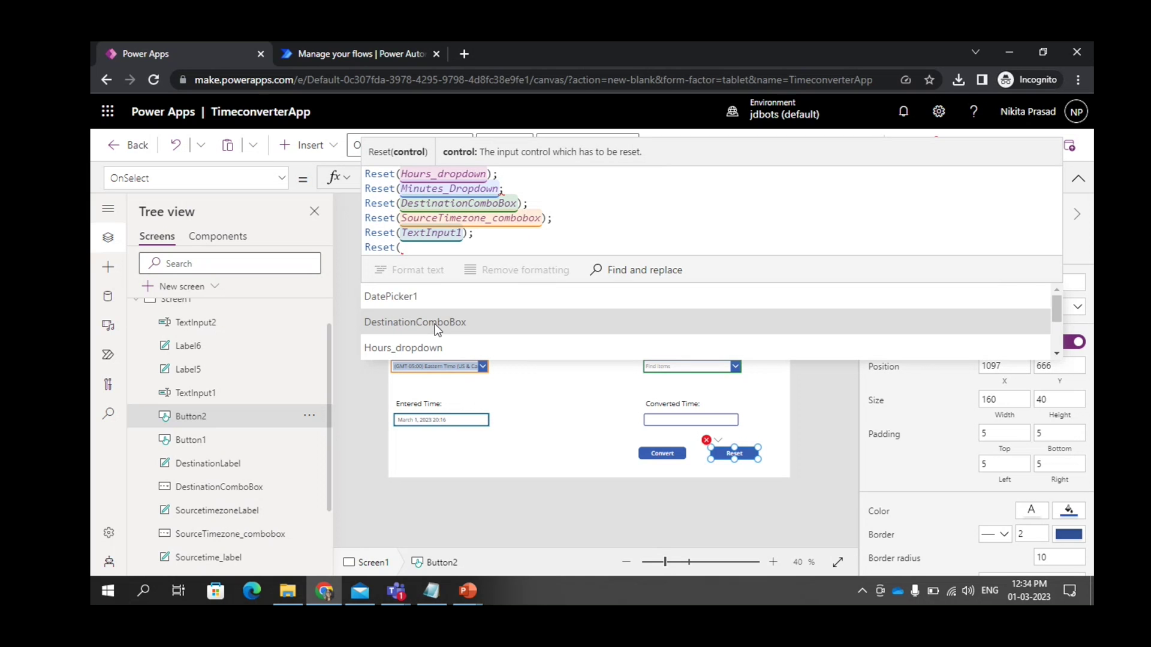
{"action": "scroll", "coordinate": [437, 332], "scroll_direction": "down", "scroll_amount": 3}
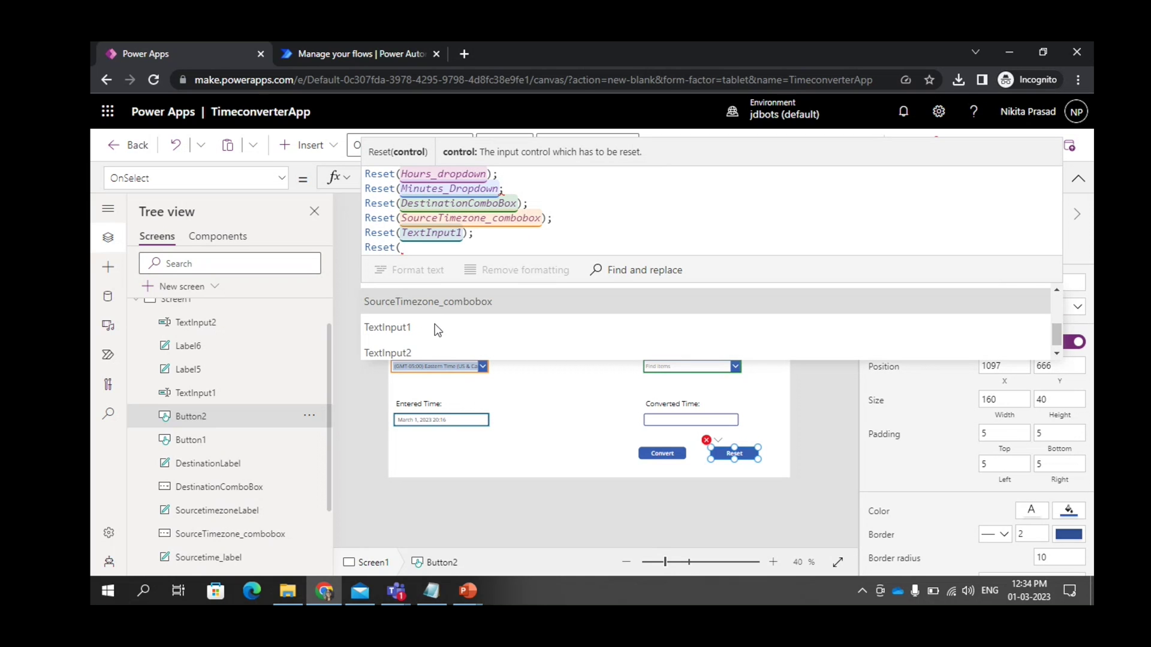
{"action": "left_click", "coordinate": [438, 346]}
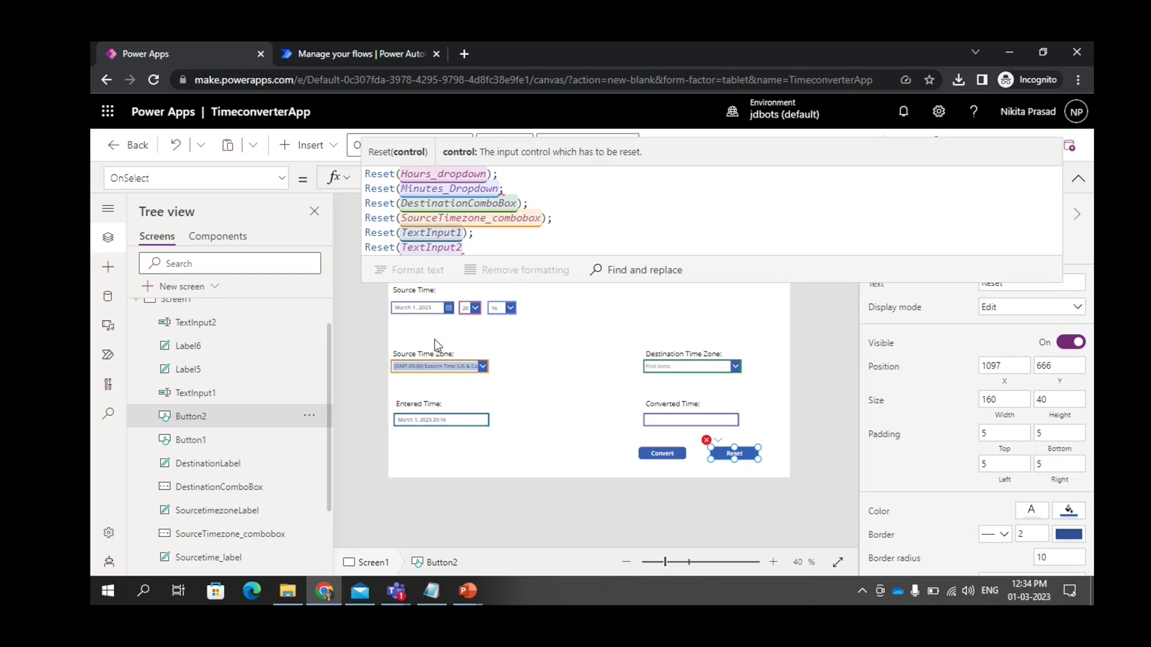
{"action": "type", "text": ");"}
{"action": "key", "text": "BackSpace"}
{"action": "left_click", "coordinate": [487, 174]}
{"action": "type", "text": ".Se"}
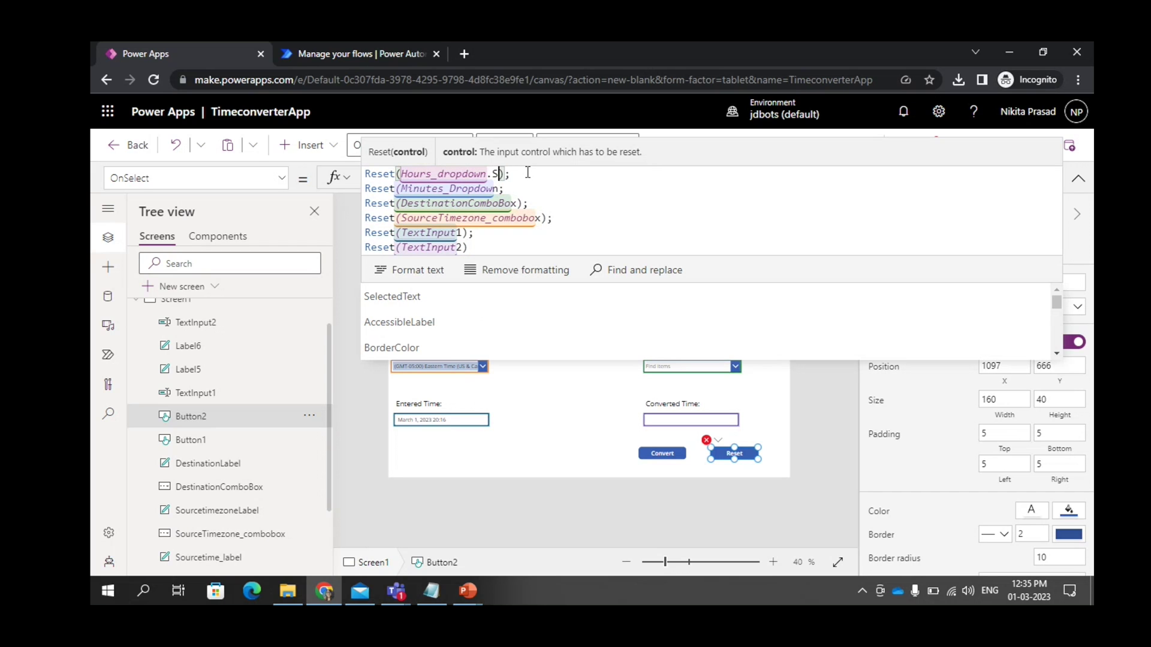
{"action": "type", "text": "le"}
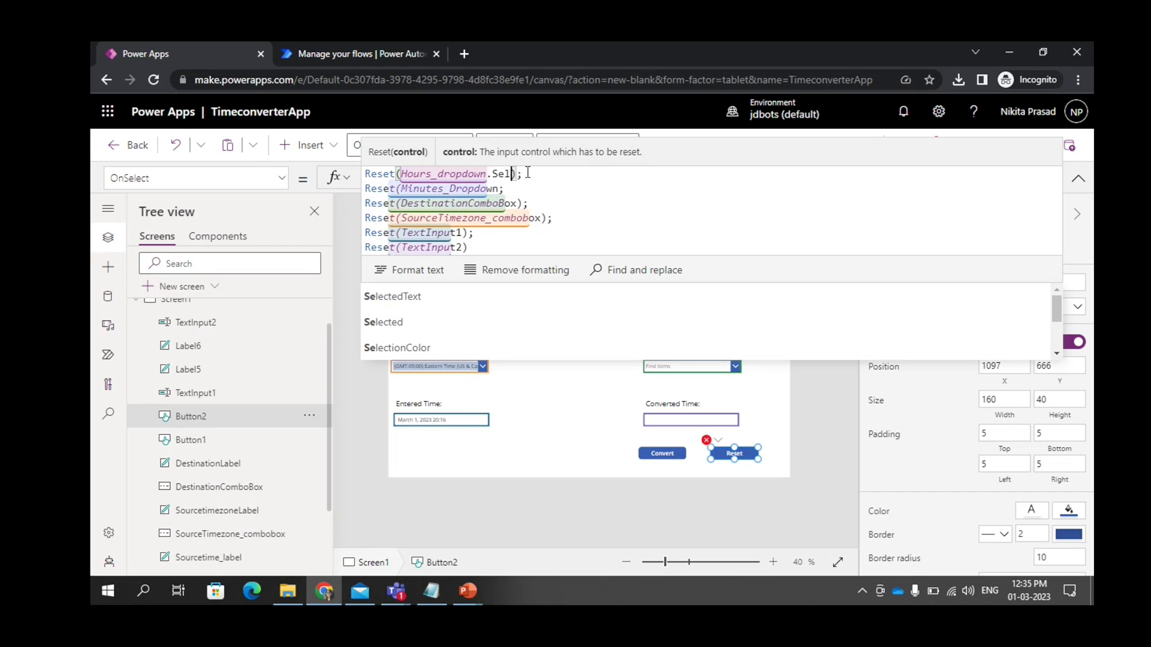
{"action": "type", "text": "c"}
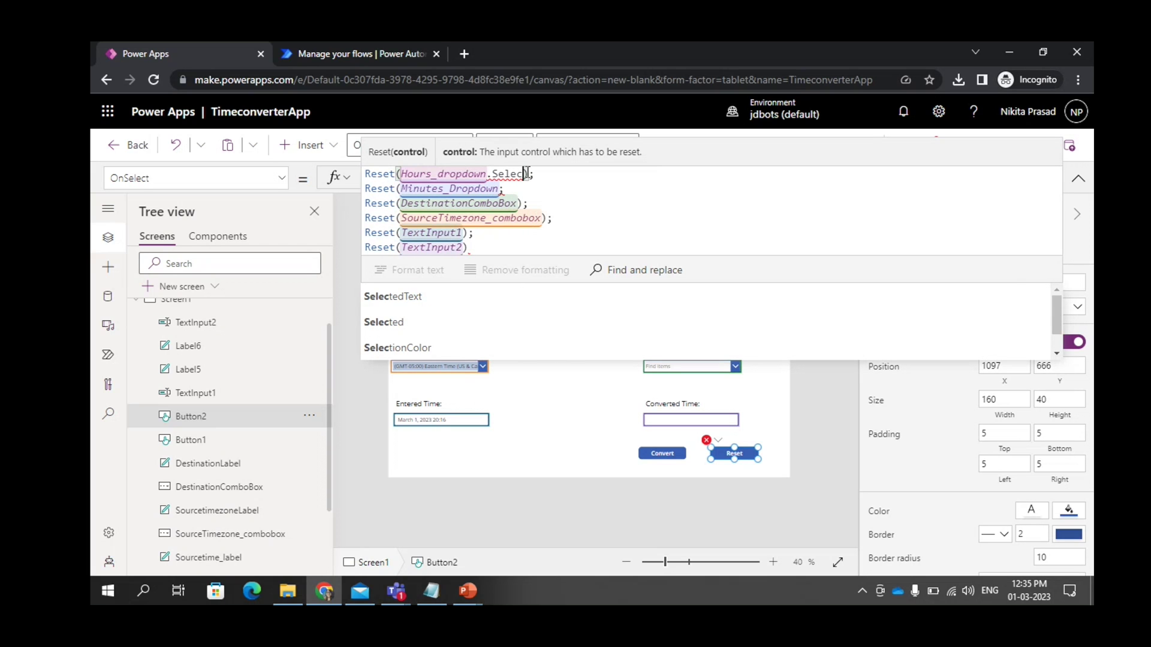
{"action": "type", "text": "tt"}
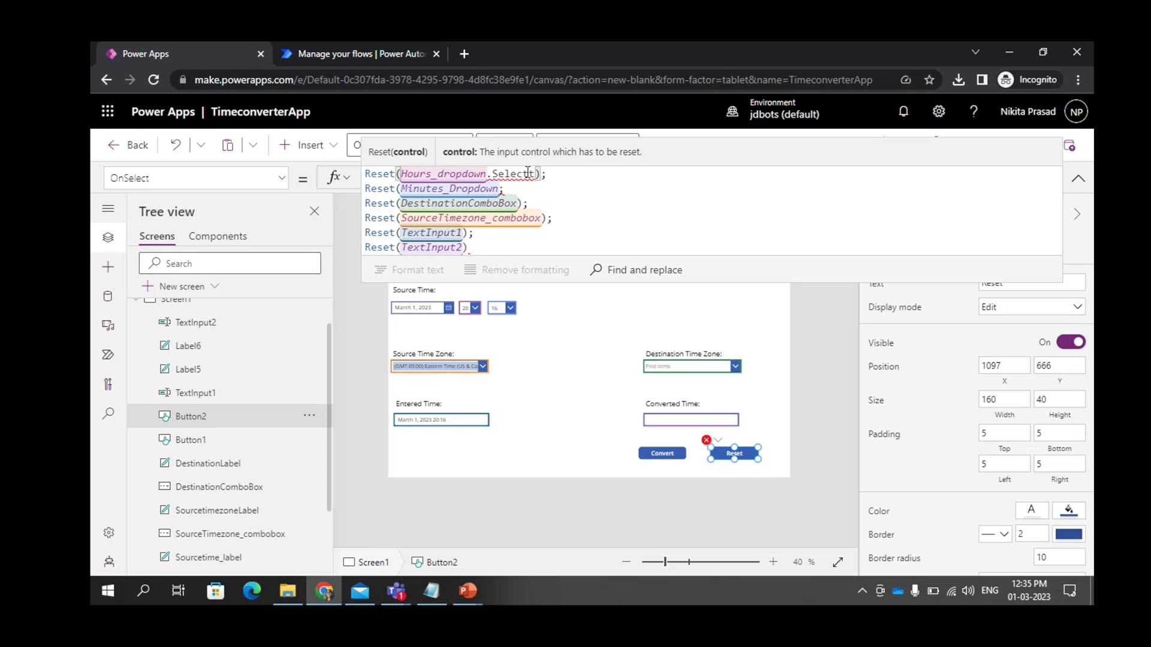
{"action": "key", "text": "BackSpace"}
{"action": "key", "text": "BackSpace"}
{"action": "key", "text": "BackSpace"}
{"action": "key", "text": "BackSpace"}
{"action": "key", "text": "BackSpace"}
{"action": "key", "text": "BackSpace"}
{"action": "key", "text": "BackSpace"}
{"action": "key", "text": "BackSpace"}
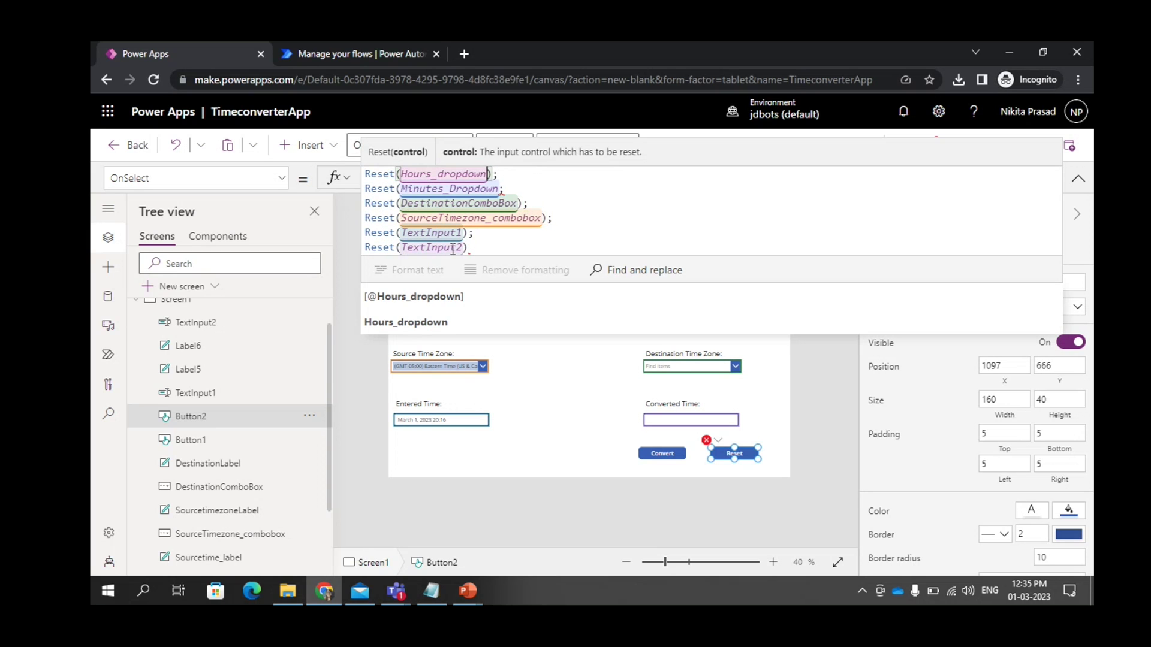
{"action": "left_click", "coordinate": [465, 232]}
{"action": "type", "text": ".tex"}
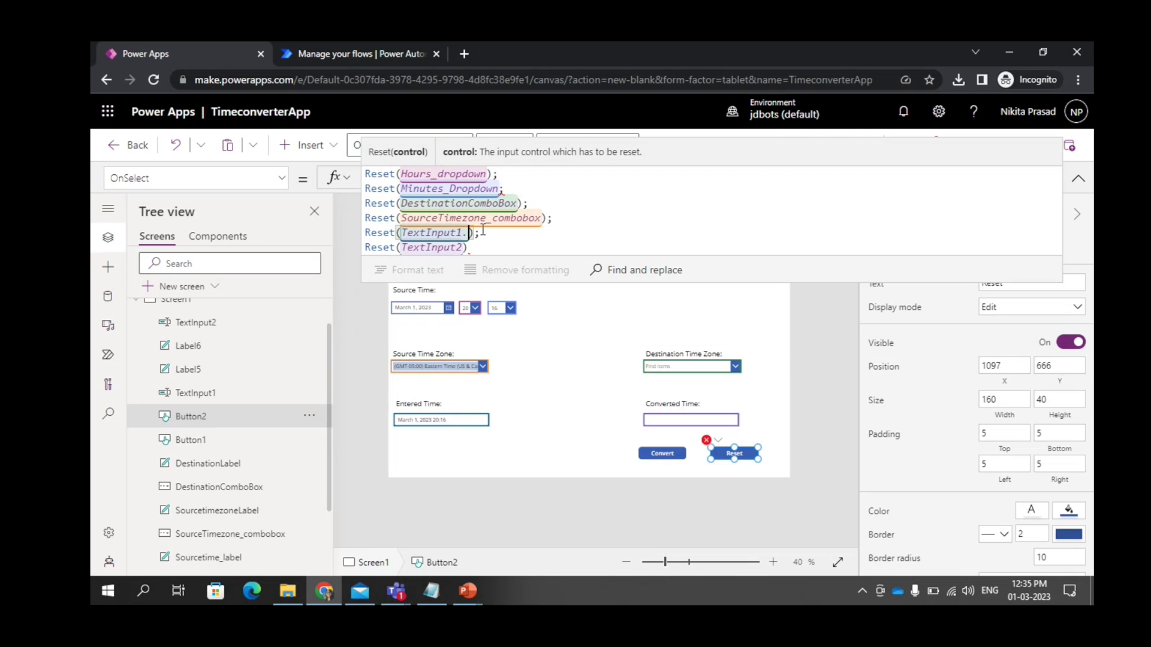
{"action": "type", "text": "t"}
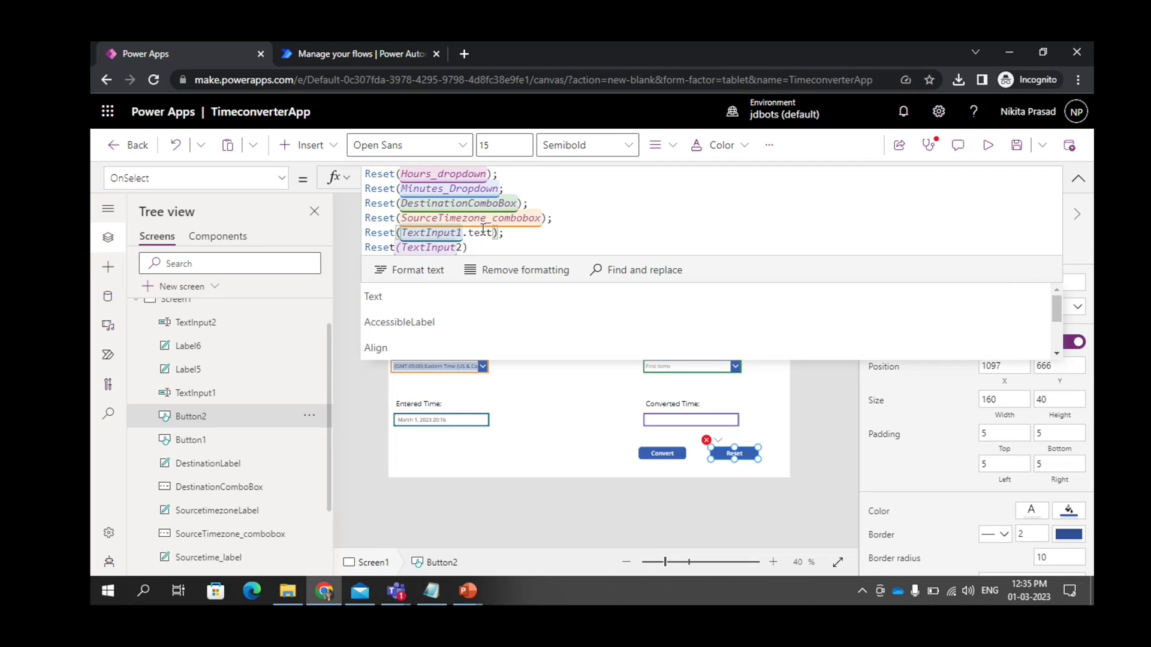
{"action": "left_click", "coordinate": [467, 247]}
{"action": "left_click", "coordinate": [496, 234]}
{"action": "key", "text": "BackSpace"}
{"action": "key", "text": "BackSpace"}
{"action": "key", "text": "BackSpace"}
{"action": "key", "text": "BackSpace"}
{"action": "key", "text": "BackSpace"}
{"action": "key", "text": "BackSpace"}
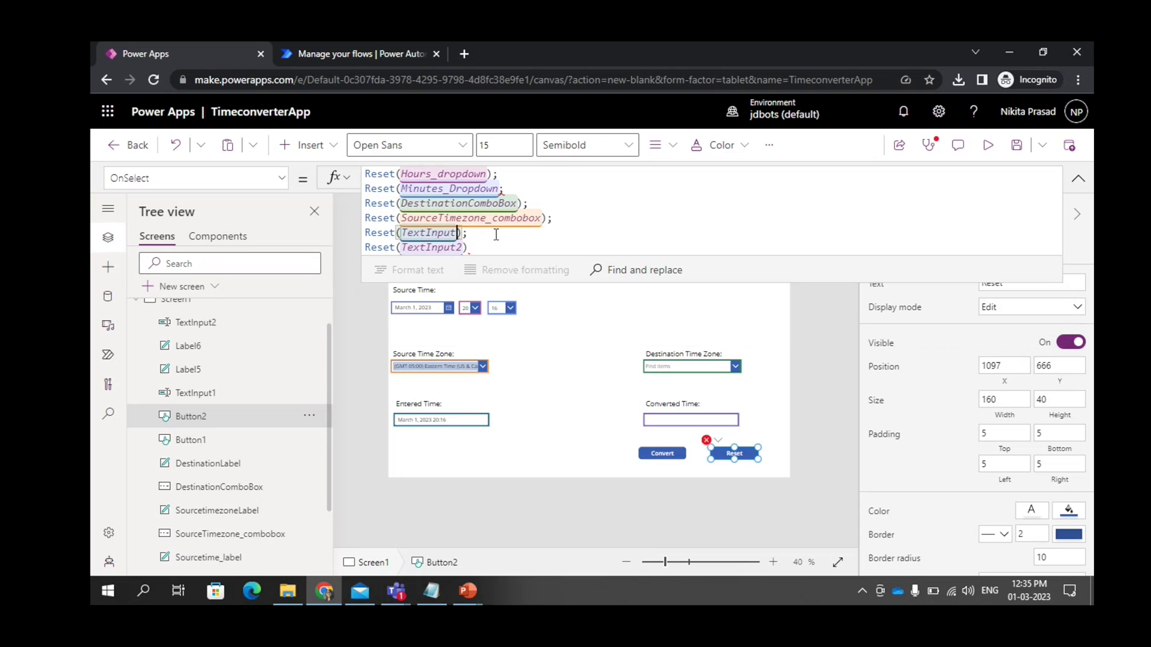
{"action": "type", "text": "1"}
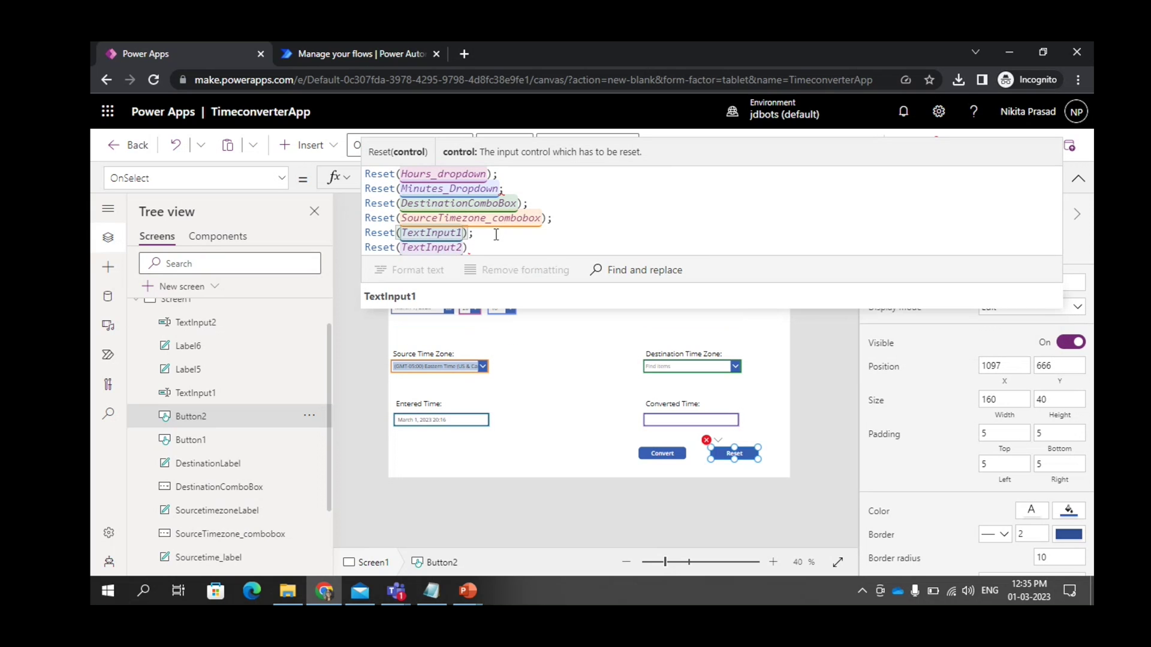
Step: End the TextInput2 line with a semicolon and add the missing closing parenthesis after Minutes_Dropdown
{"action": "left_click", "coordinate": [484, 250]}
{"action": "type", "text": ";"}
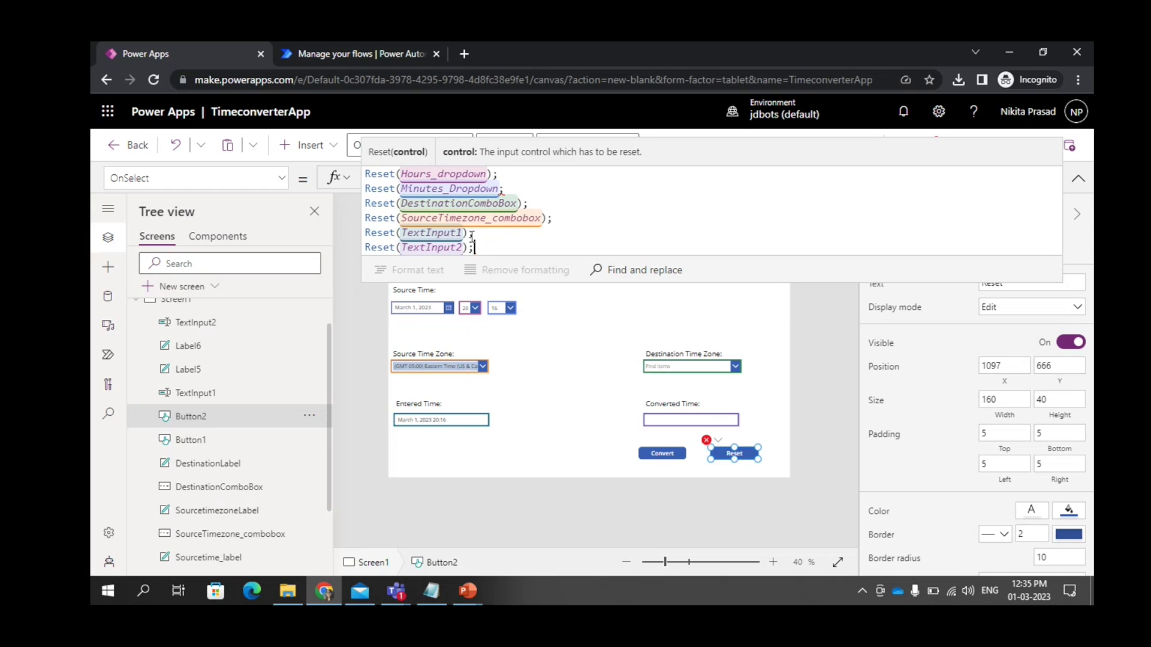
{"action": "left_click", "coordinate": [506, 188]}
{"action": "type", "text": ")"}
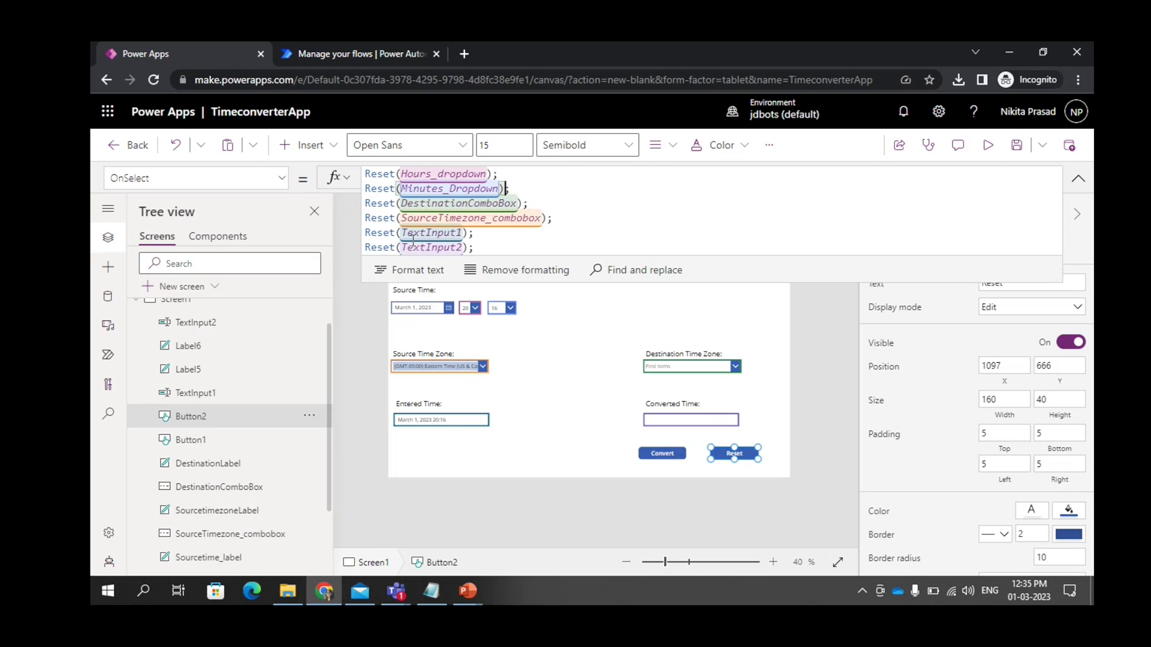
Step: Preview the app, run its Reset button to test clearing the inputs, and close the preview
{"action": "left_click", "coordinate": [988, 145]}
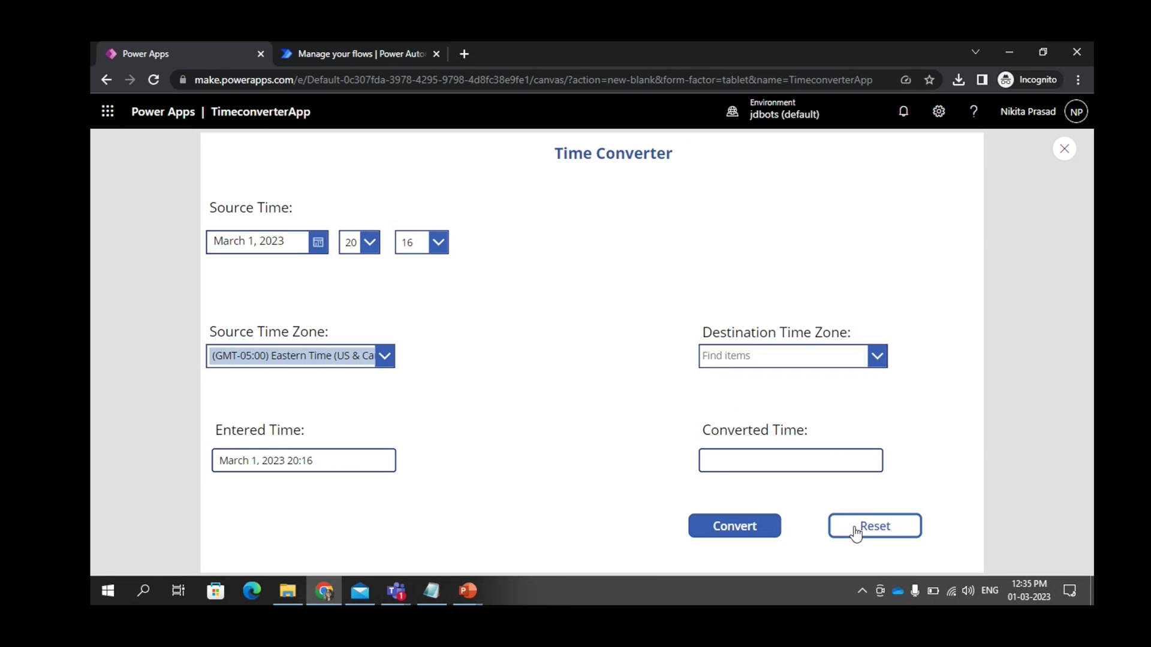
{"action": "left_click", "coordinate": [856, 531]}
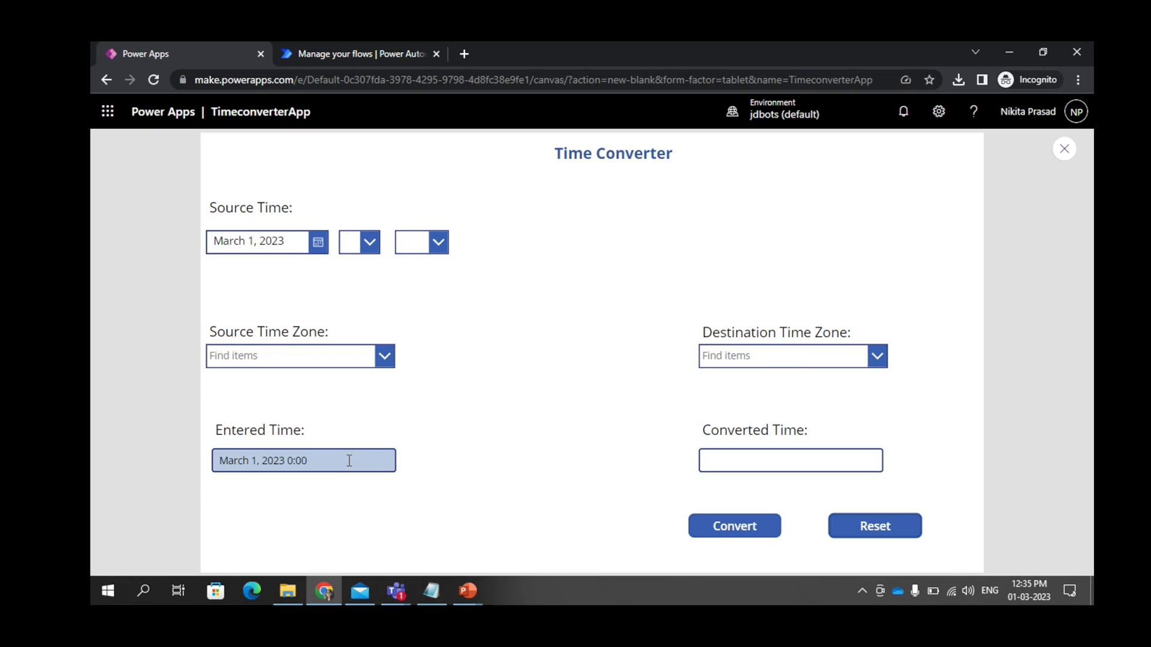
{"action": "left_click", "coordinate": [1078, 158]}
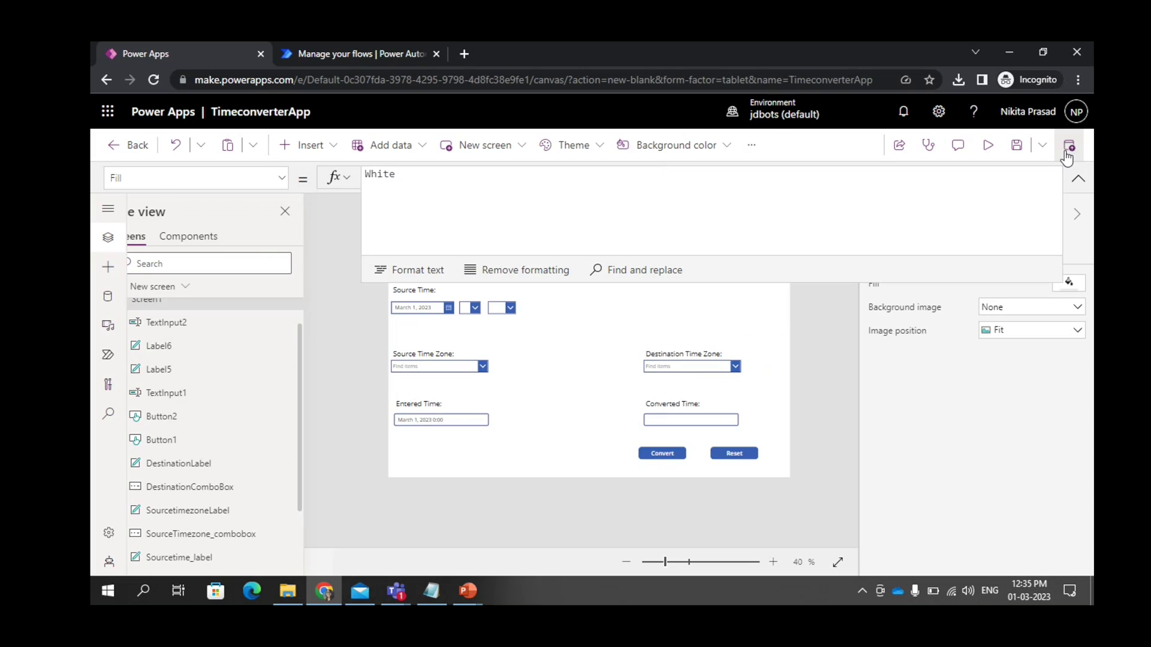
Step: Select the Reset button again to review its OnSelect formula and collapse the expanded formula view
{"action": "left_click", "coordinate": [732, 450]}
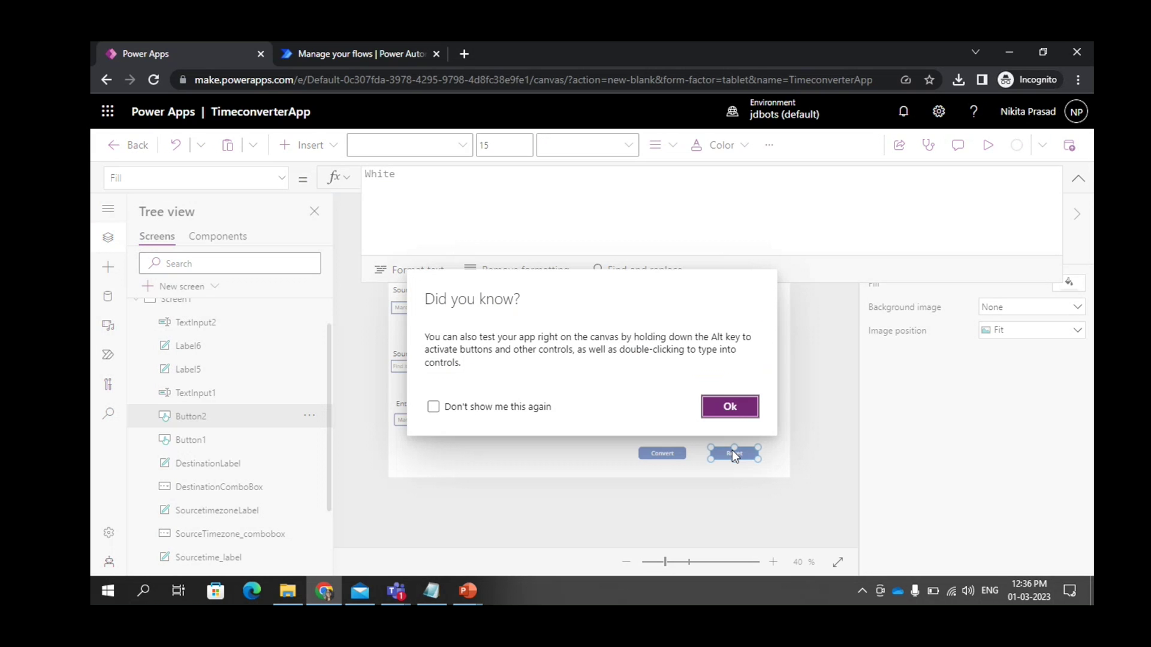
{"action": "left_click", "coordinate": [730, 407]}
{"action": "left_click", "coordinate": [482, 228]}
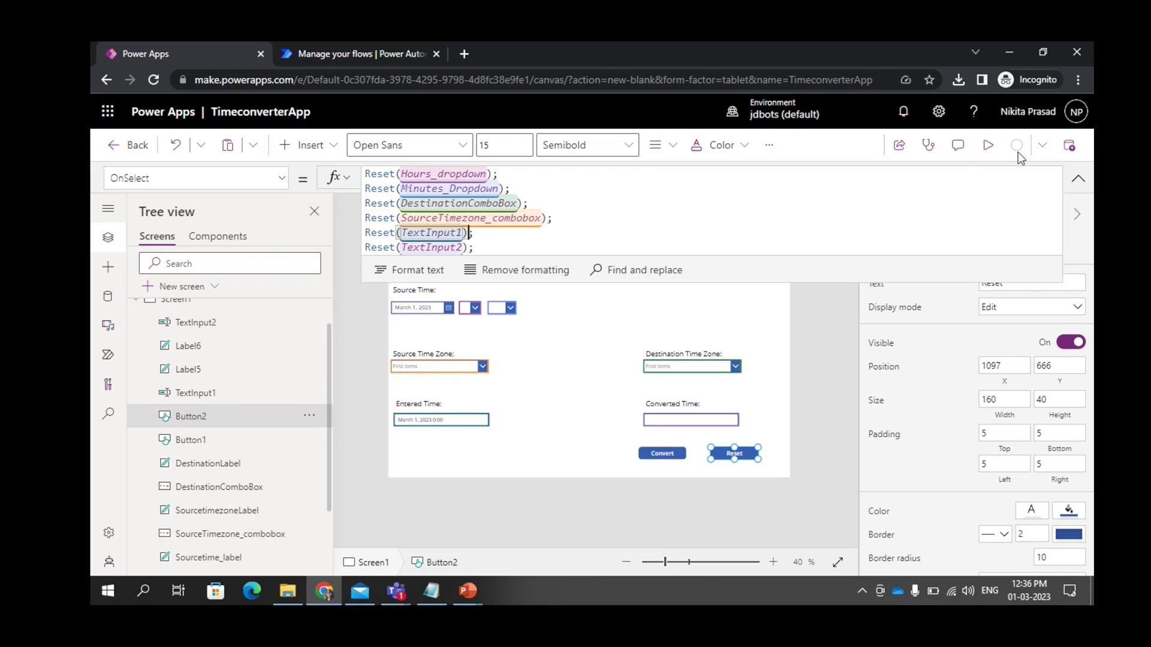
{"action": "left_click", "coordinate": [1081, 183]}
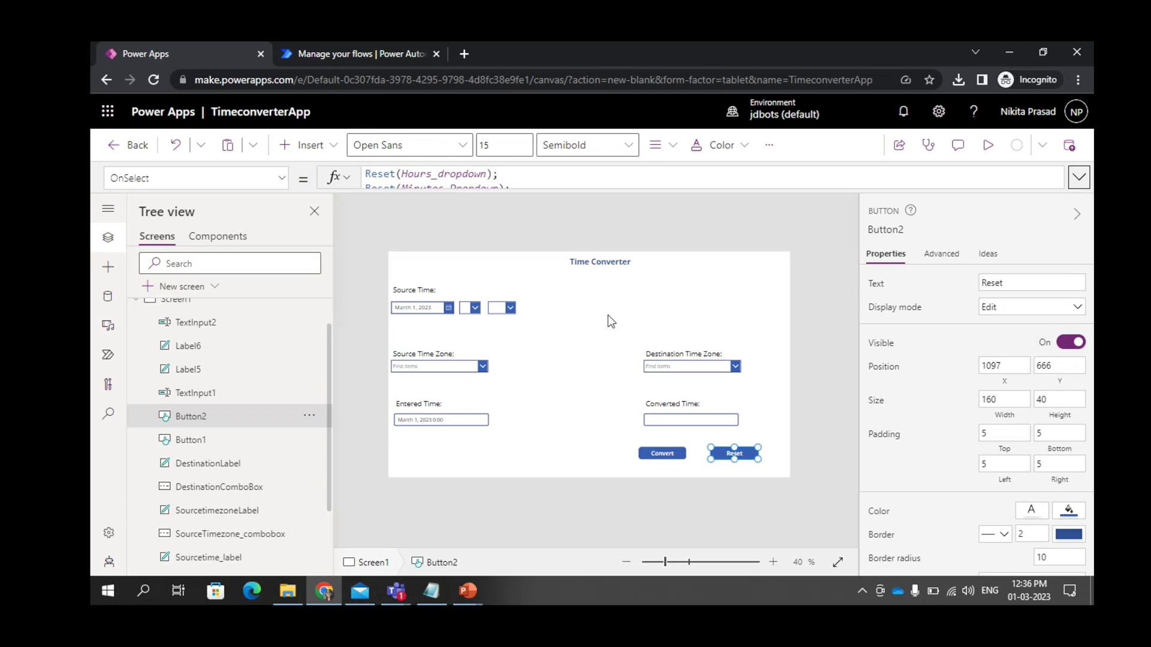
Step: Switch to Power Automate and start a new automated cloud flow named TimeConverter_flow
{"action": "left_click", "coordinate": [404, 53]}
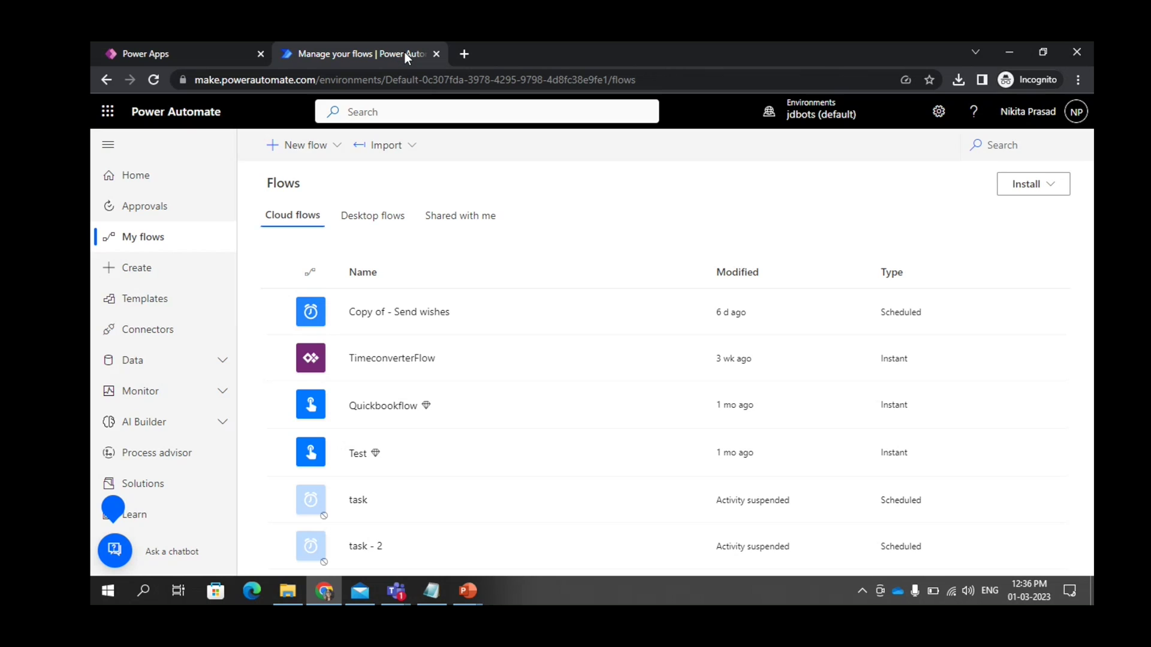
{"action": "left_click", "coordinate": [147, 271]}
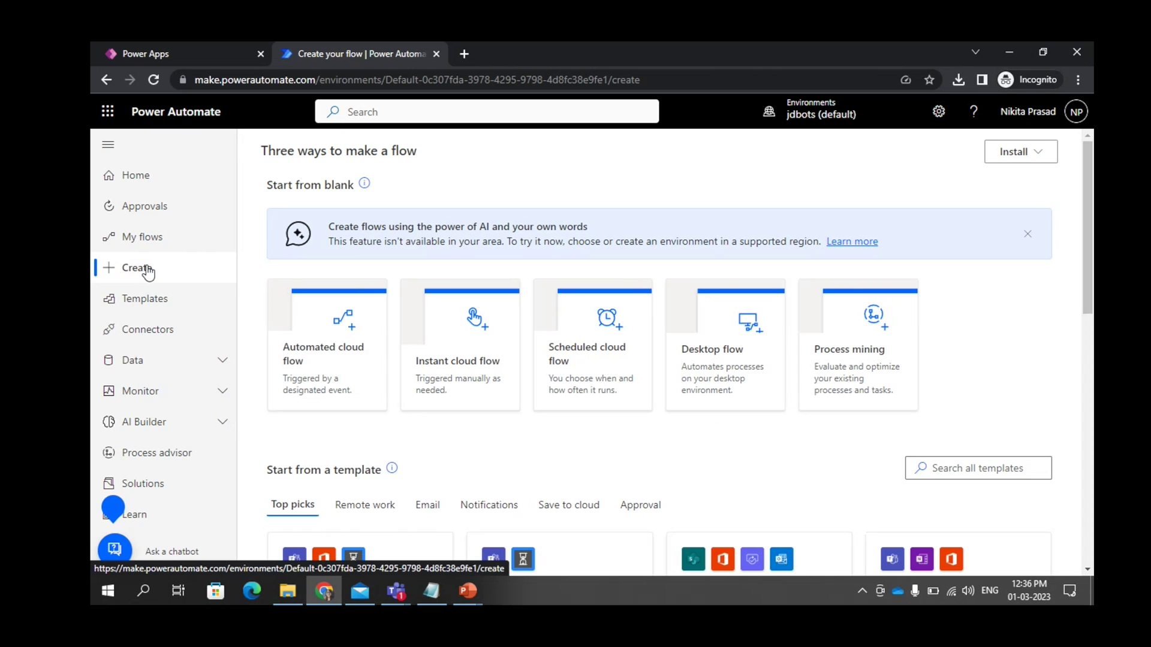
{"action": "left_click", "coordinate": [342, 355]}
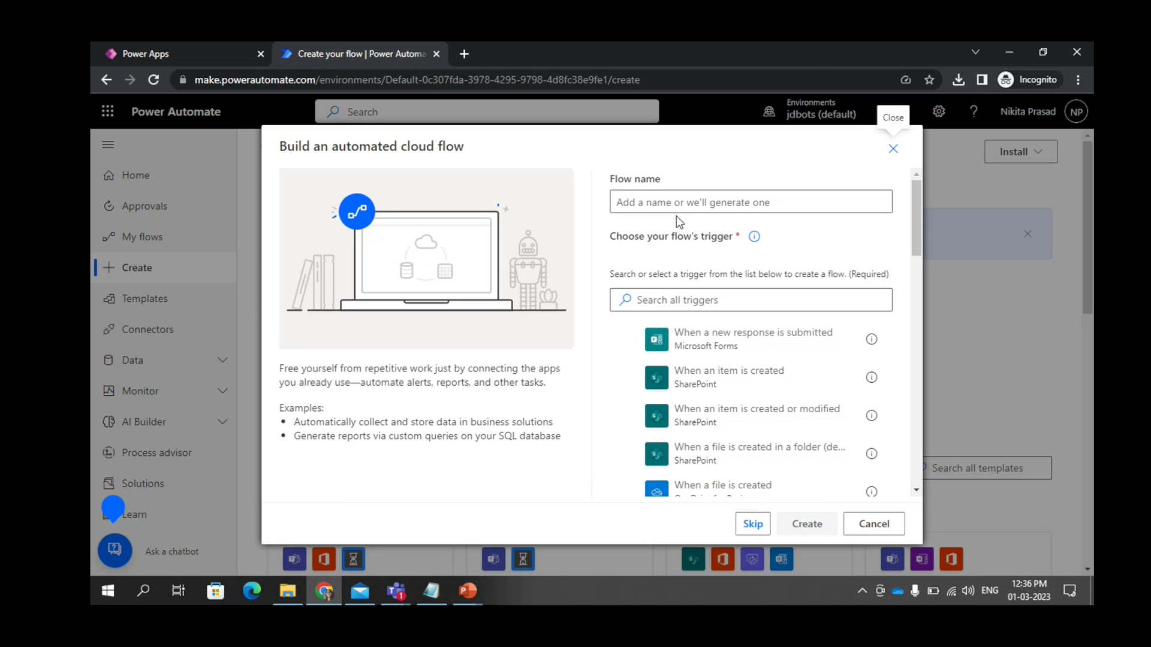
{"action": "left_click", "coordinate": [684, 195]}
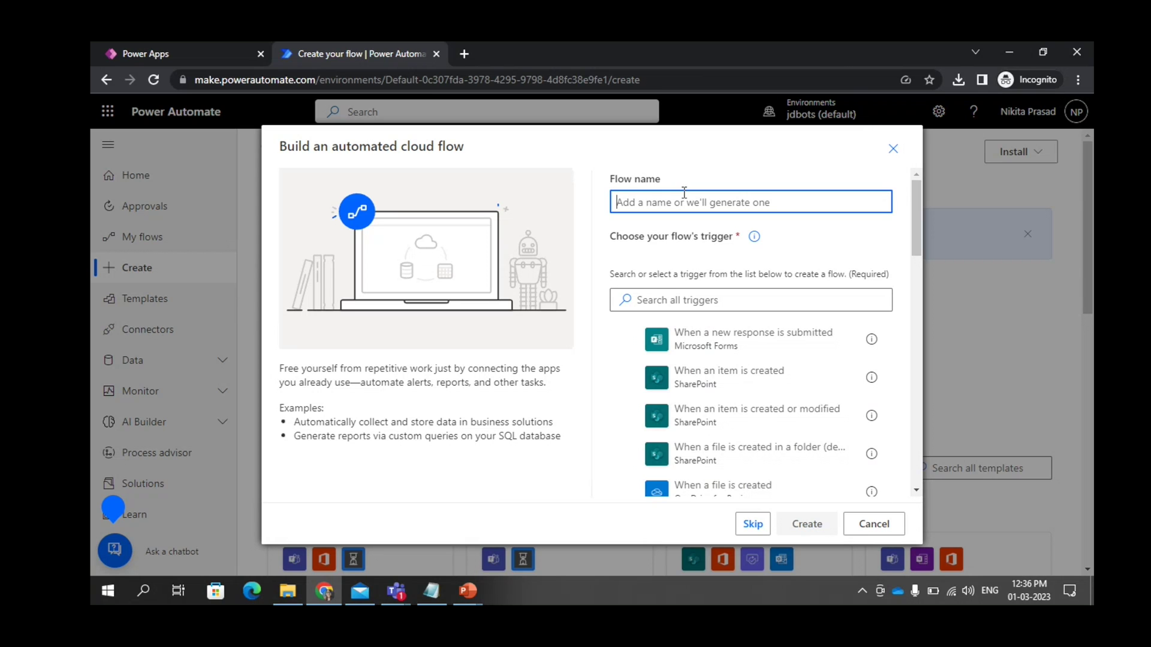
{"action": "type", "text": "TimeConver"}
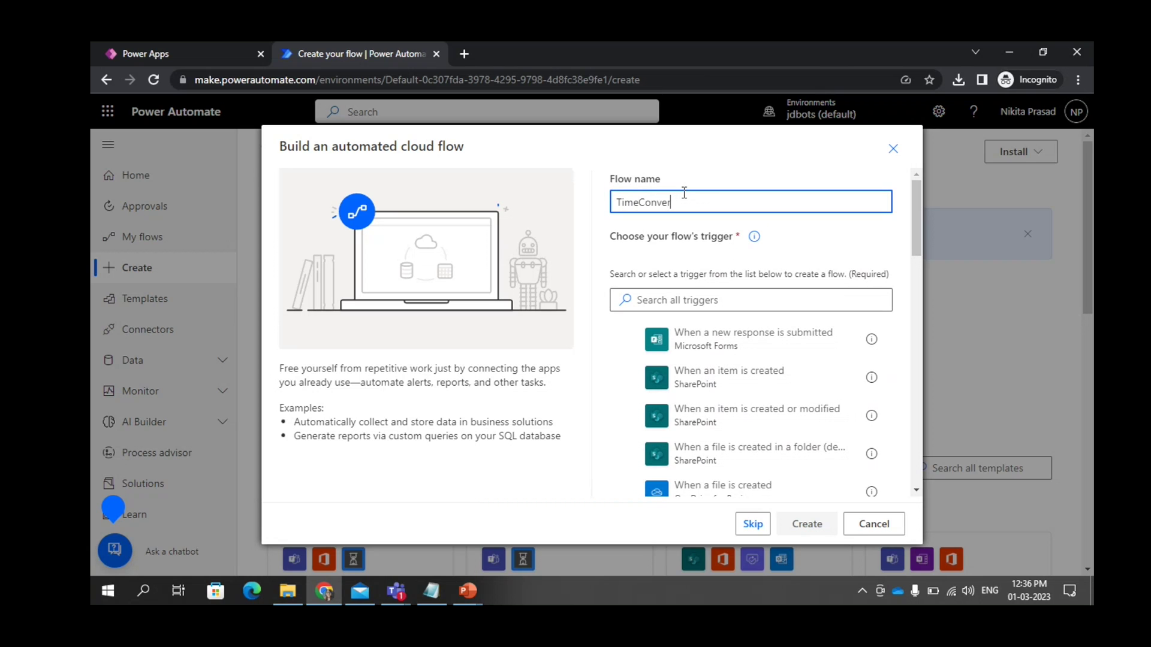
{"action": "type", "text": "ter_flow"}
Step: Look through the available triggers, search them for Powerapps, and clear the search
{"action": "scroll", "coordinate": [682, 390], "scroll_direction": "down", "scroll_amount": 10}
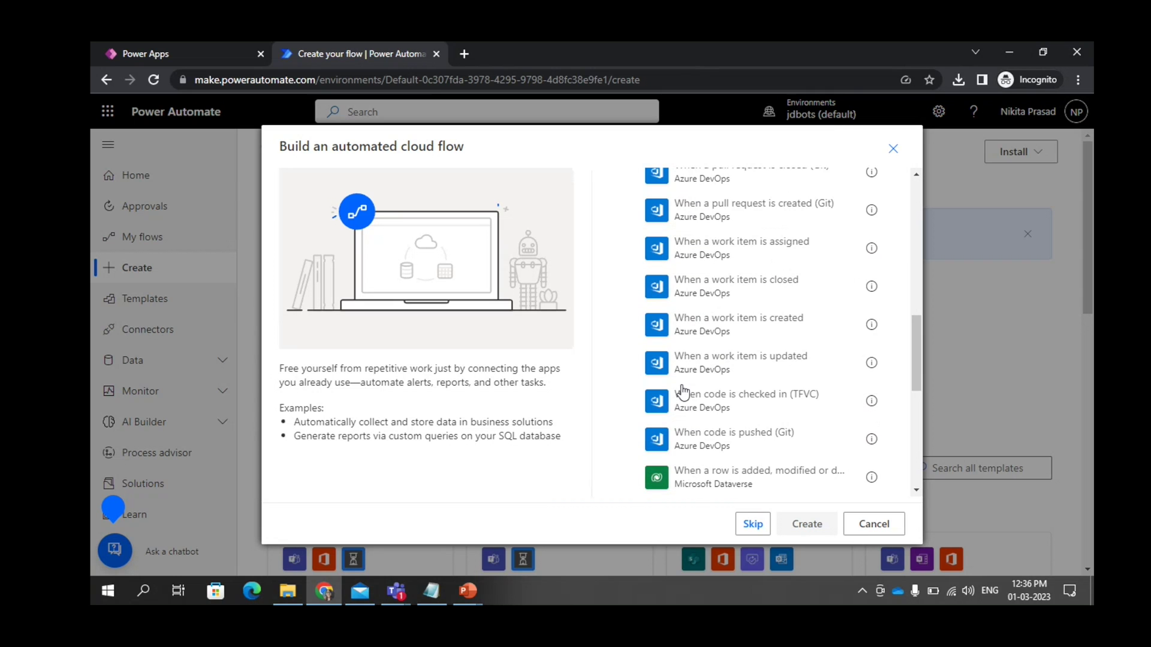
{"action": "scroll", "coordinate": [682, 391], "scroll_direction": "down", "scroll_amount": 5}
{"action": "scroll", "coordinate": [682, 379], "scroll_direction": "up", "scroll_amount": 15}
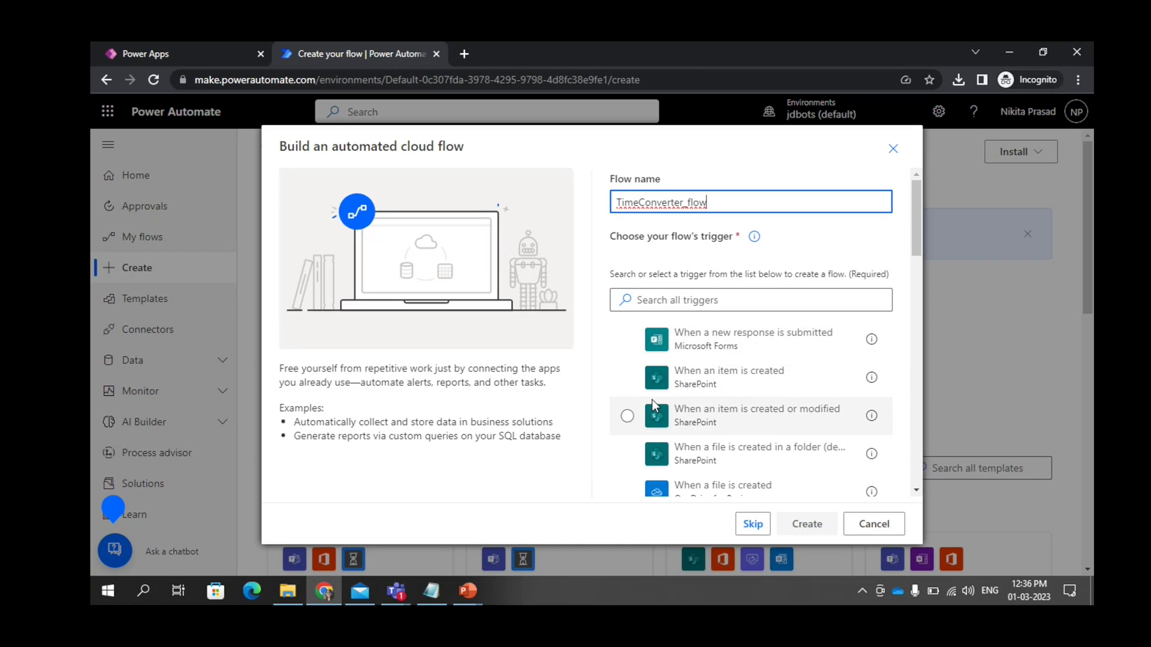
{"action": "scroll", "coordinate": [652, 399], "scroll_direction": "down", "scroll_amount": 1}
{"action": "left_click", "coordinate": [661, 226]}
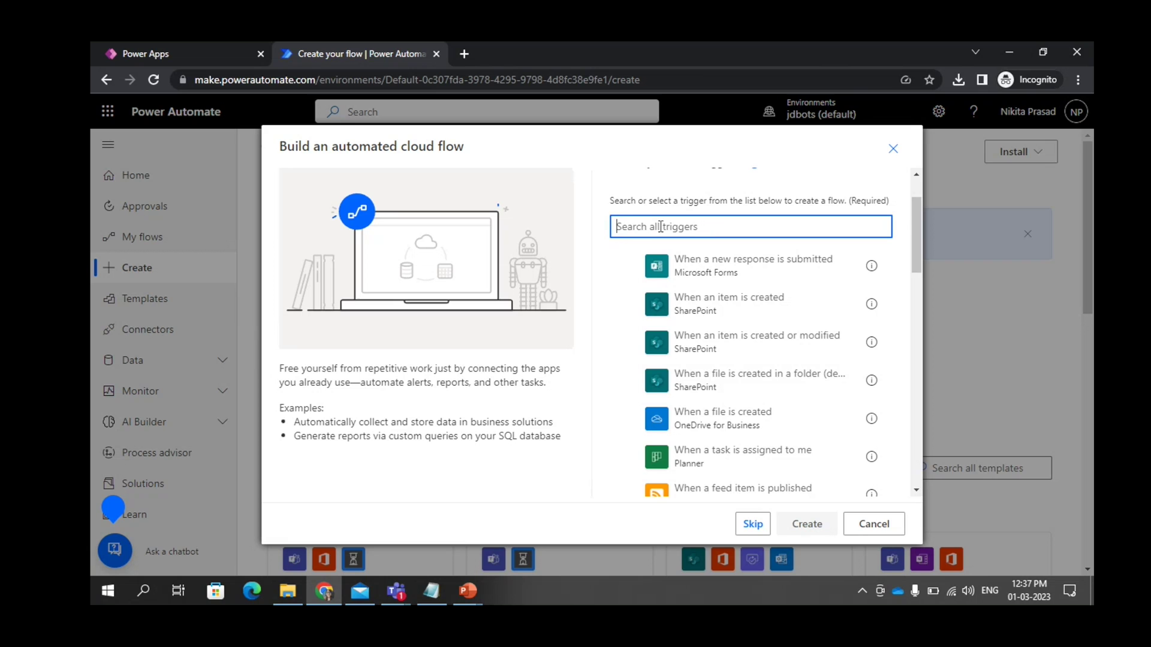
{"action": "type", "text": "Power"}
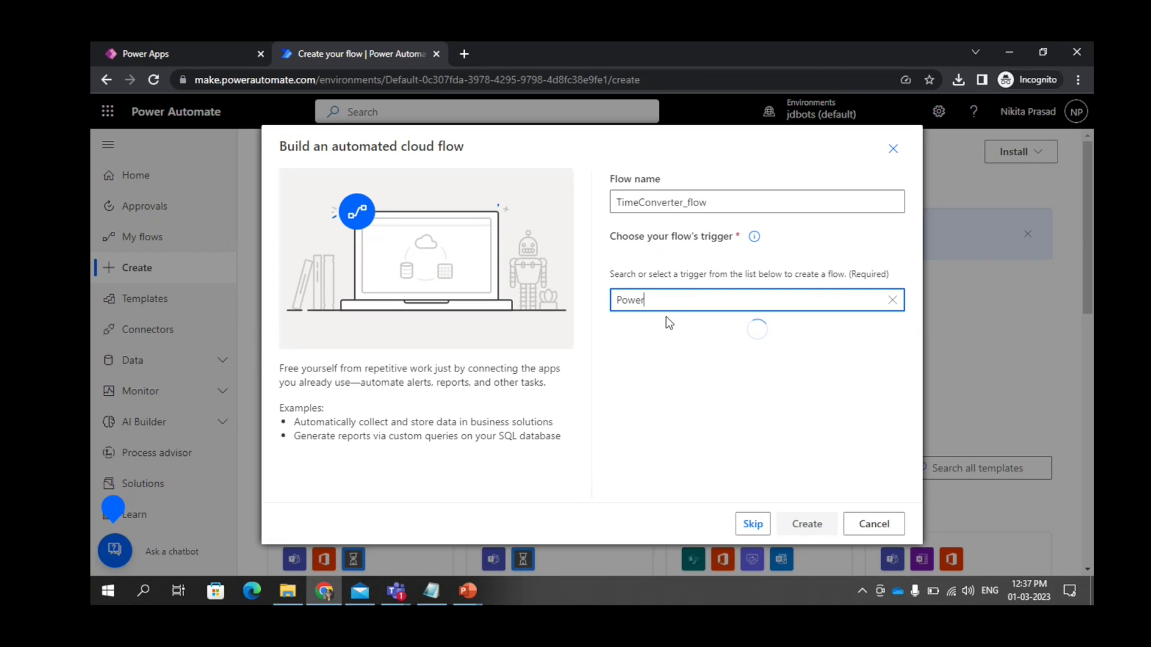
{"action": "scroll", "coordinate": [708, 401], "scroll_direction": "down", "scroll_amount": 5}
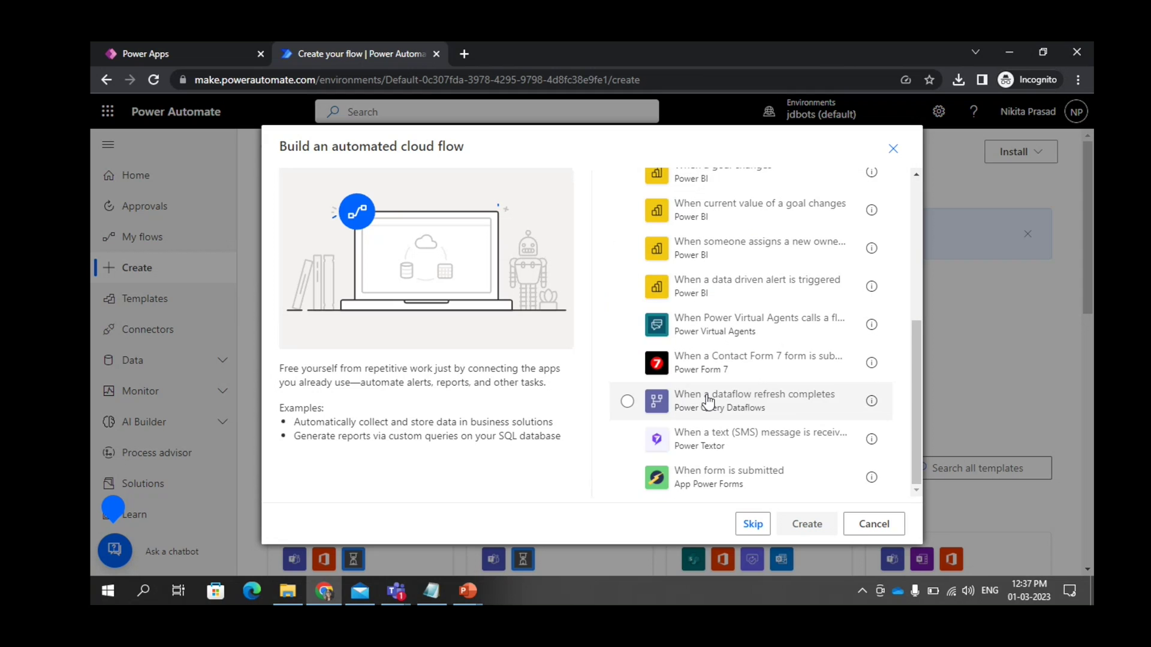
{"action": "scroll", "coordinate": [708, 400], "scroll_direction": "up", "scroll_amount": 5}
{"action": "type", "text": "app"}
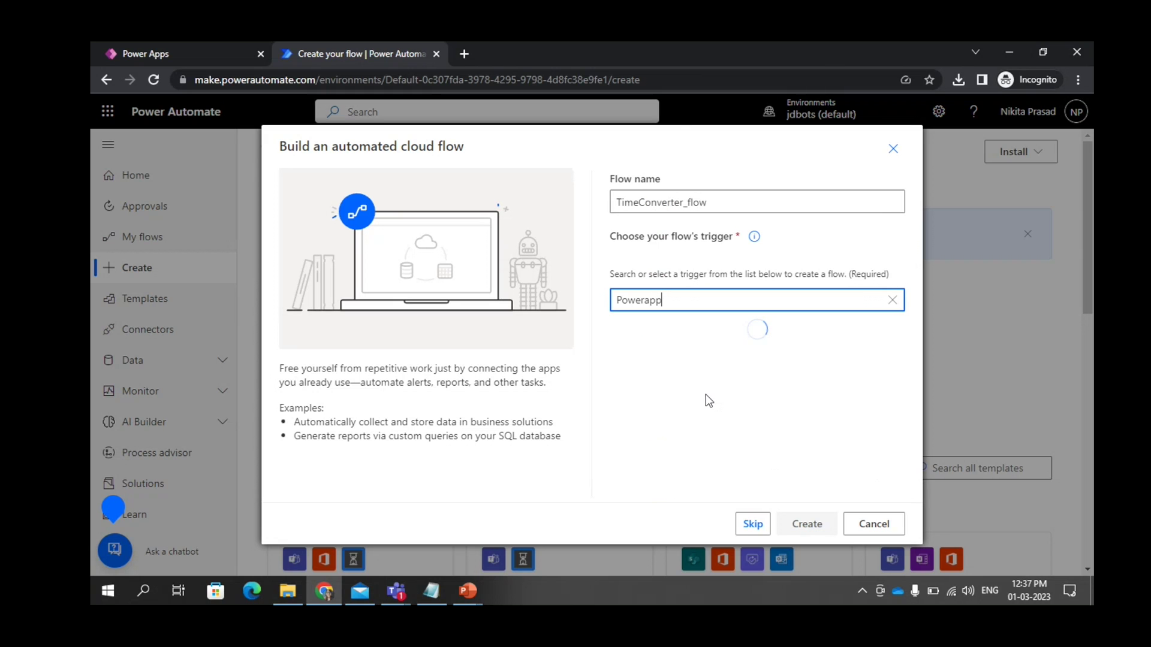
{"action": "type", "text": "s"}
{"action": "left_click_drag", "start_coordinate": [686, 300], "coordinate": [586, 303]}
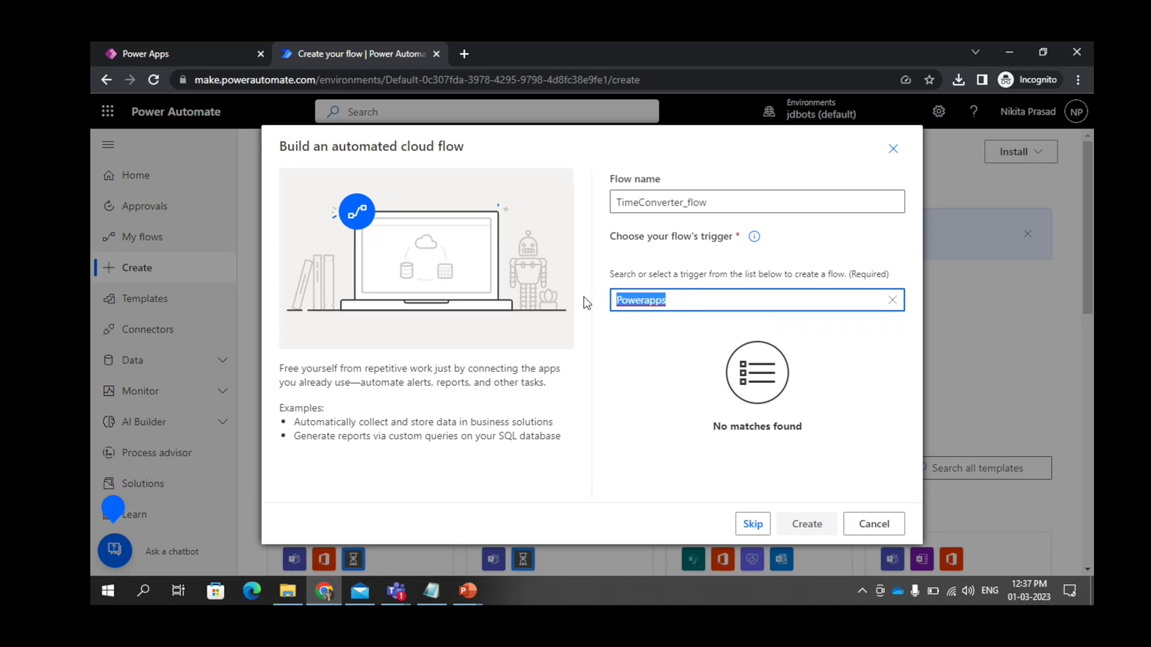
{"action": "key", "text": "BackSpace"}
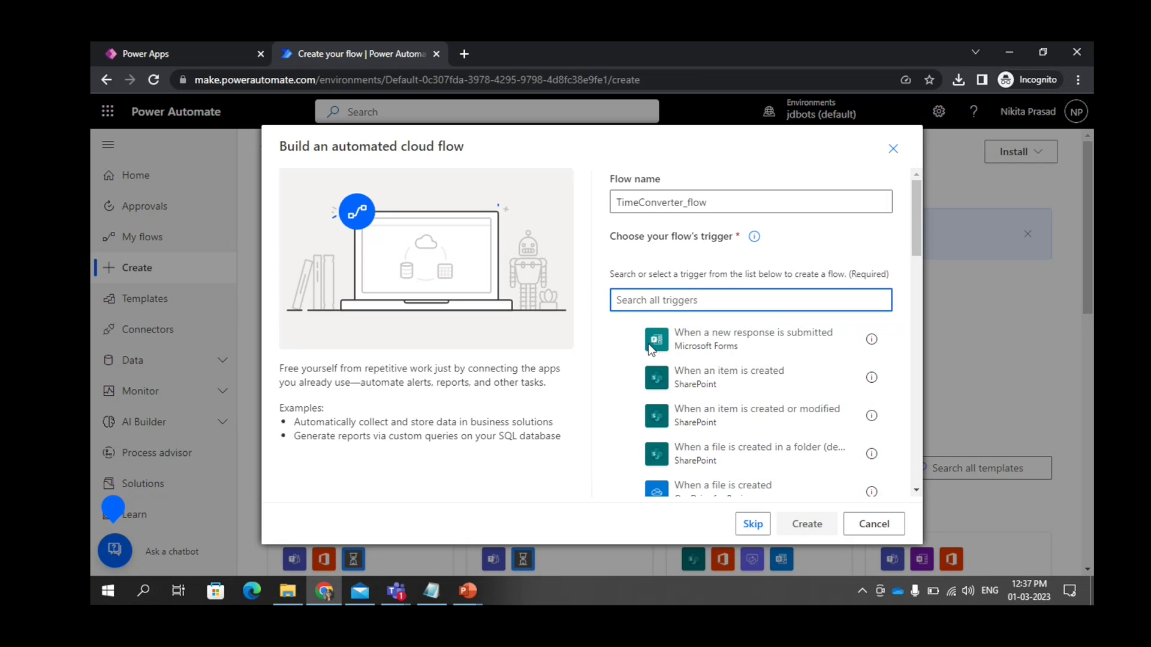
Step: Create the flow with the SharePoint trigger "When an item is created"
{"action": "left_click", "coordinate": [627, 377]}
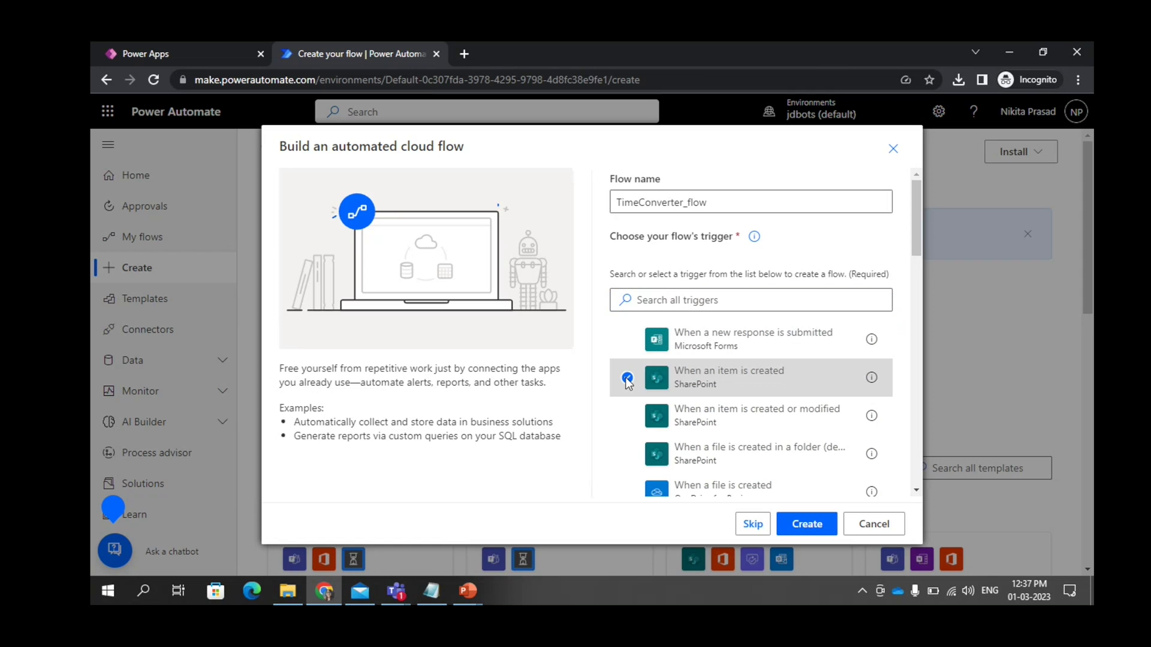
{"action": "left_click", "coordinate": [814, 530]}
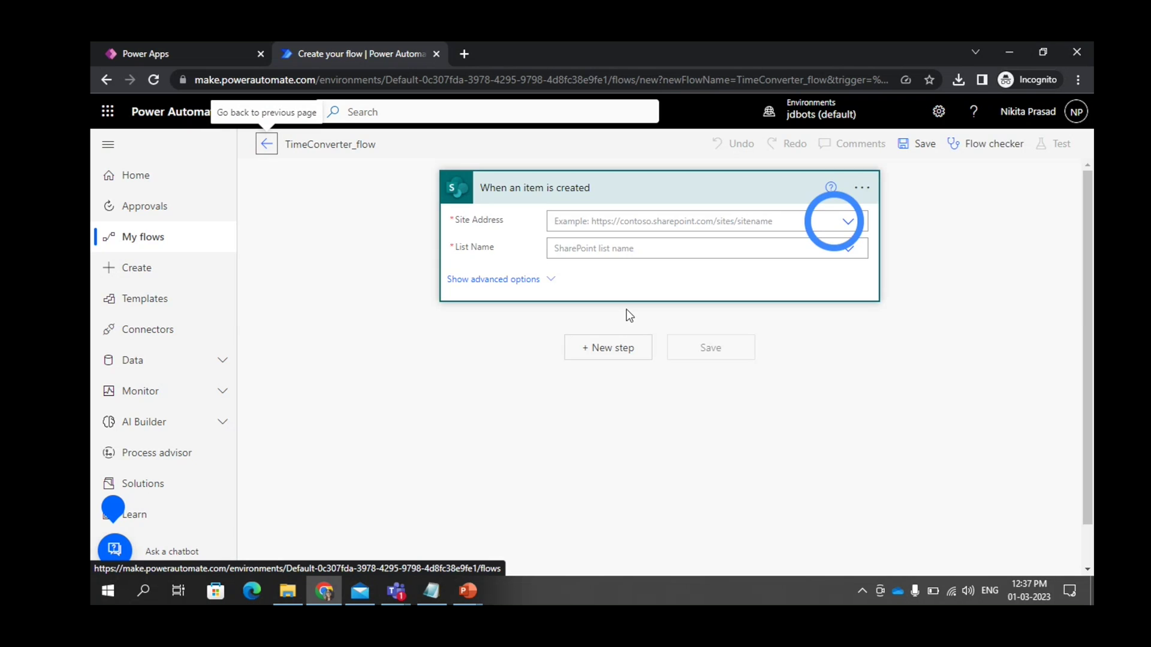
Step: Replace the flow's SharePoint trigger with the standard PowerApps trigger
{"action": "left_click", "coordinate": [861, 191]}
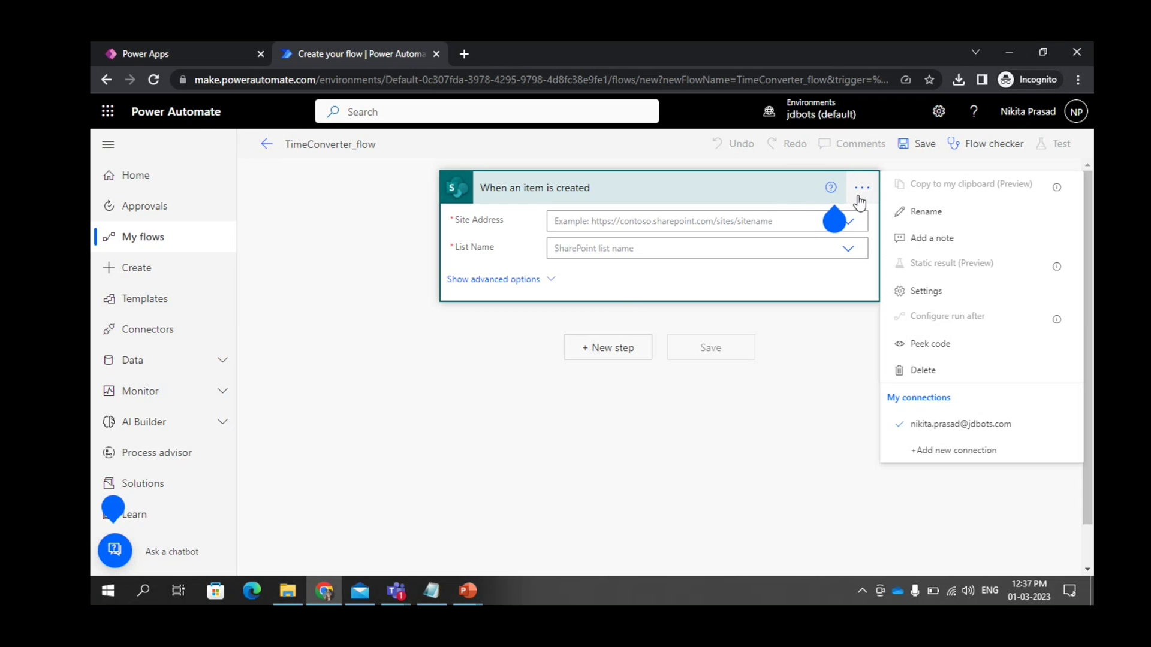
{"action": "left_click", "coordinate": [935, 371]}
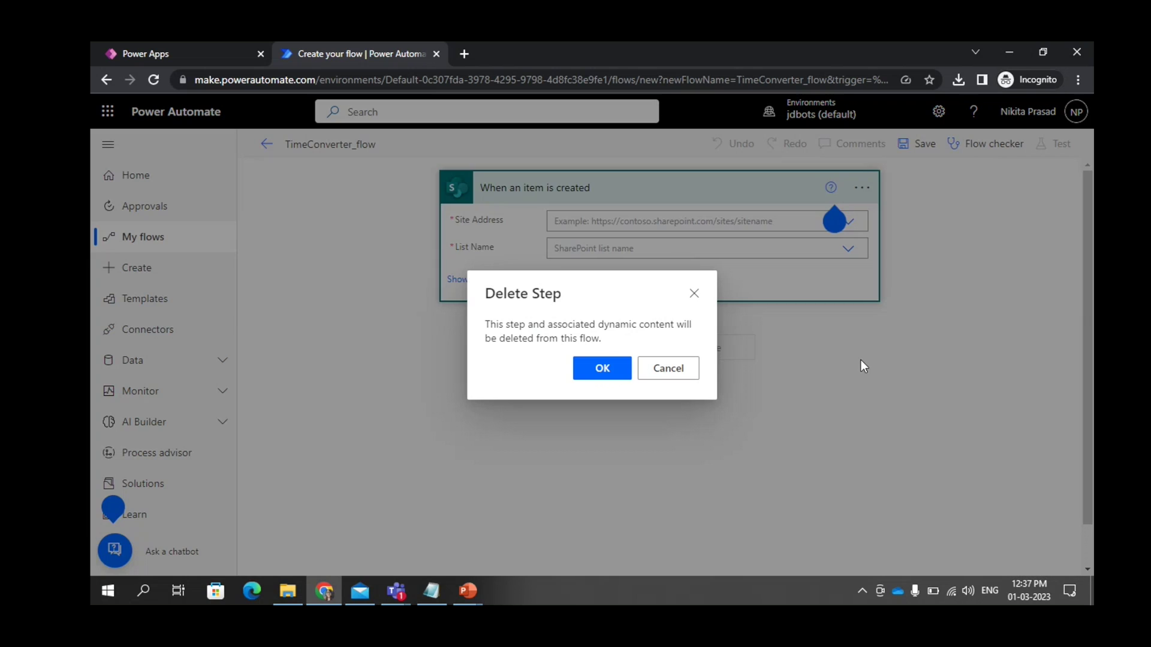
{"action": "left_click", "coordinate": [599, 368]}
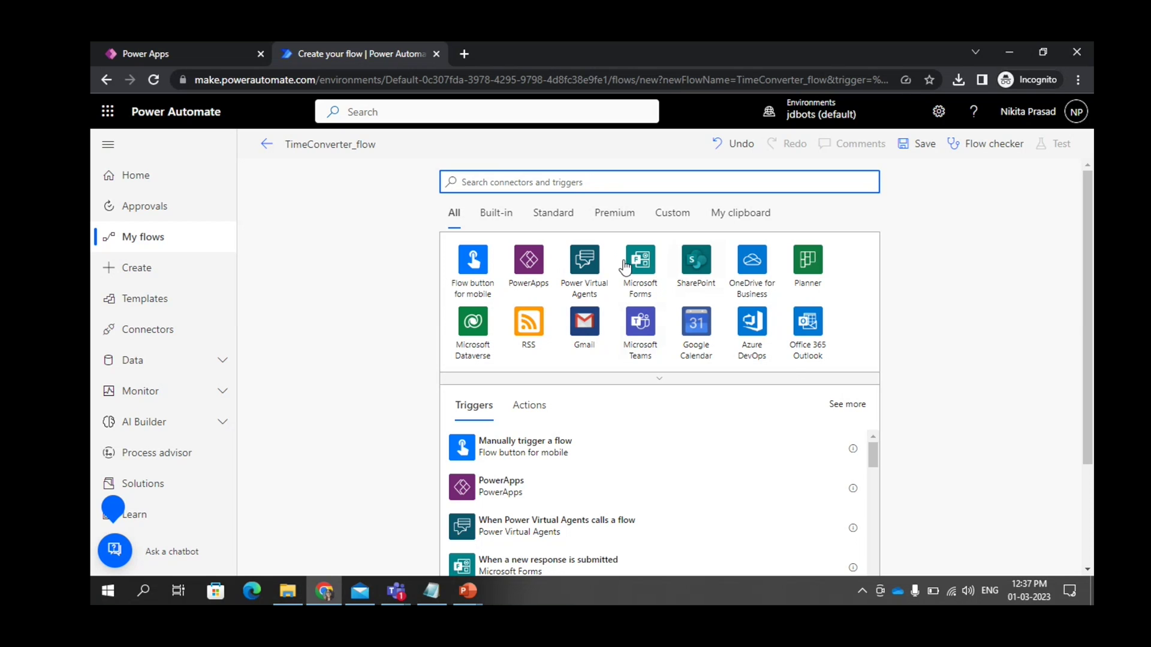
{"action": "left_click", "coordinate": [583, 263]}
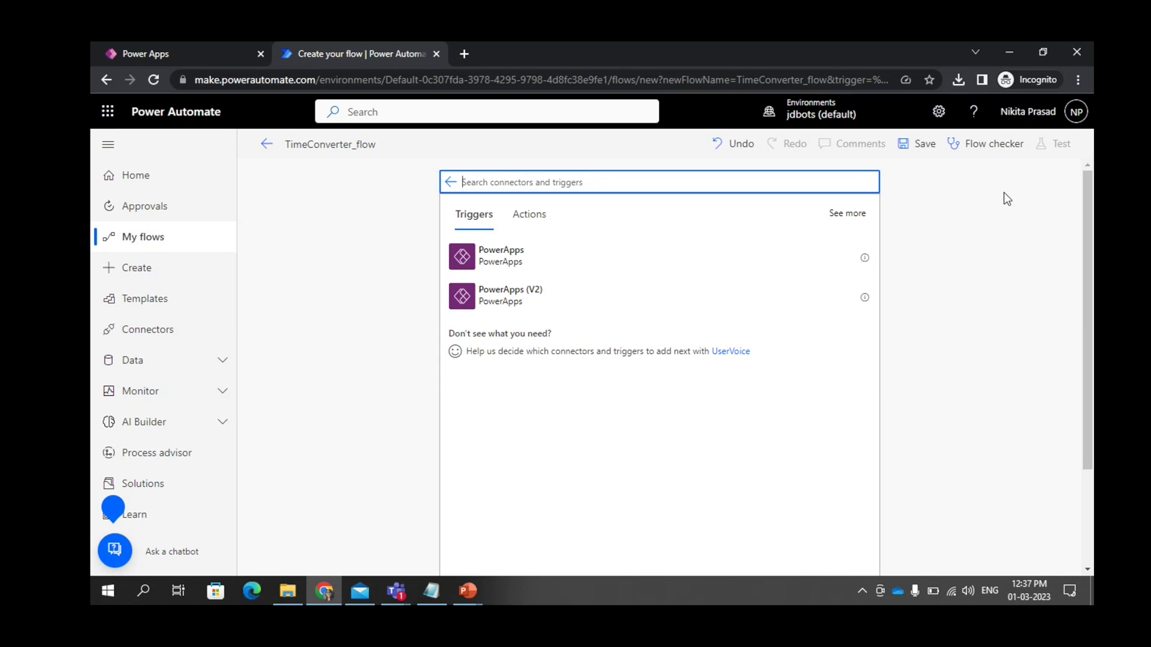
{"action": "left_click", "coordinate": [533, 254]}
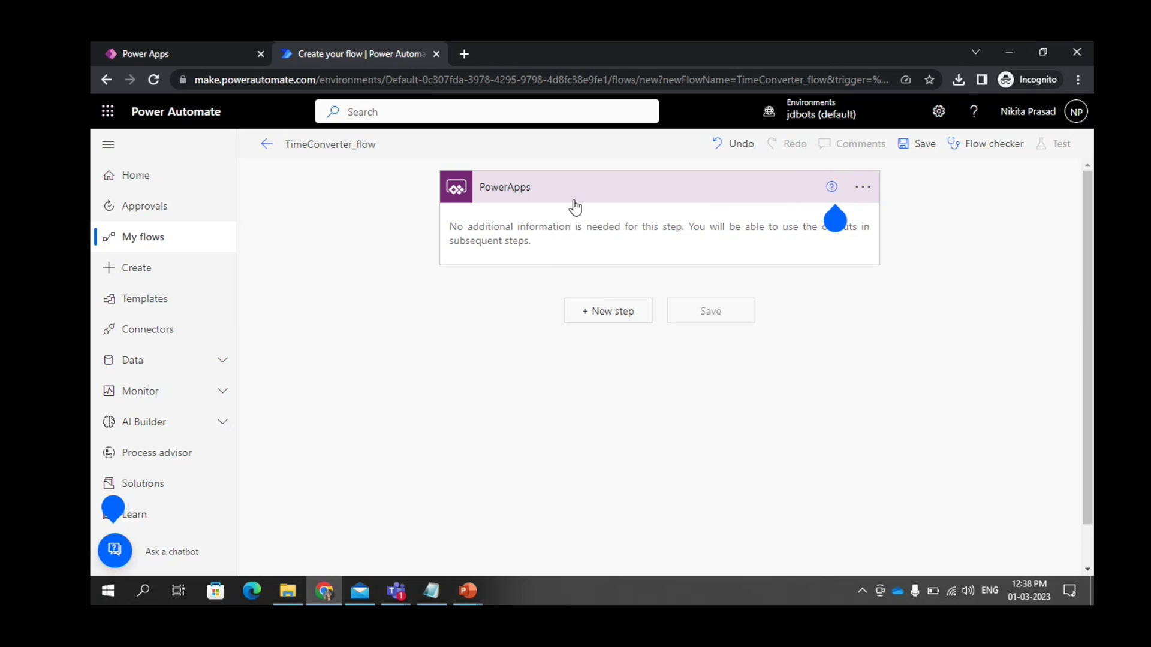
Step: Search for "convert time" and add the Date Time action Convert time zone below the PowerApps trigger
{"action": "left_click", "coordinate": [609, 311]}
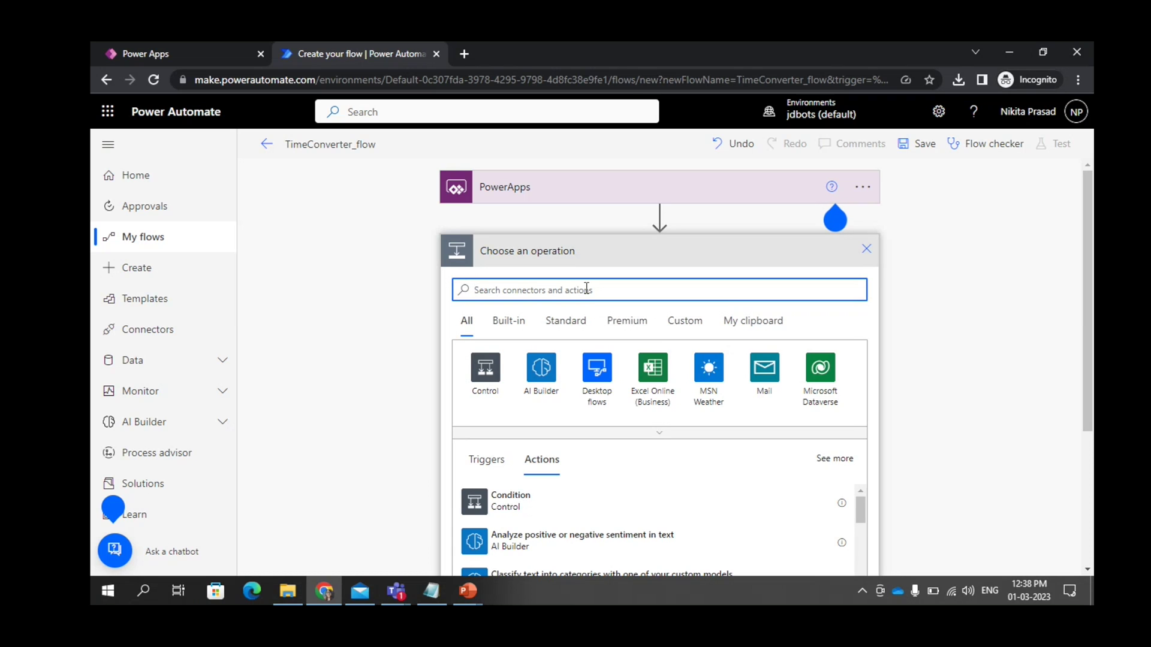
{"action": "type", "text": "convert"}
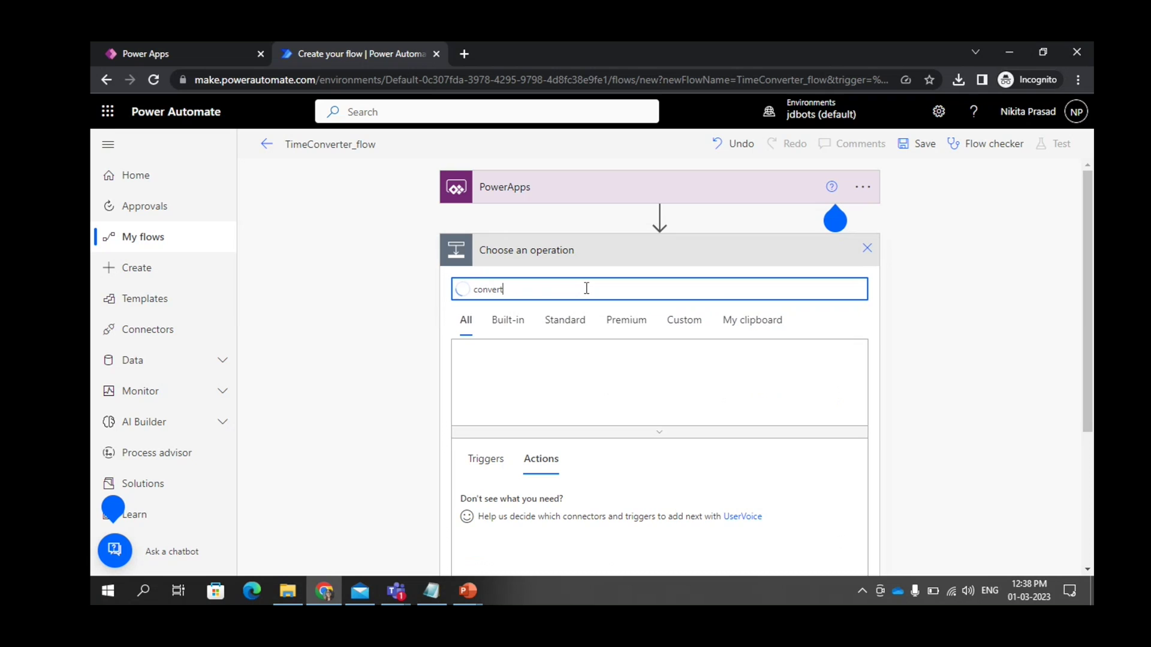
{"action": "type", "text": " time"}
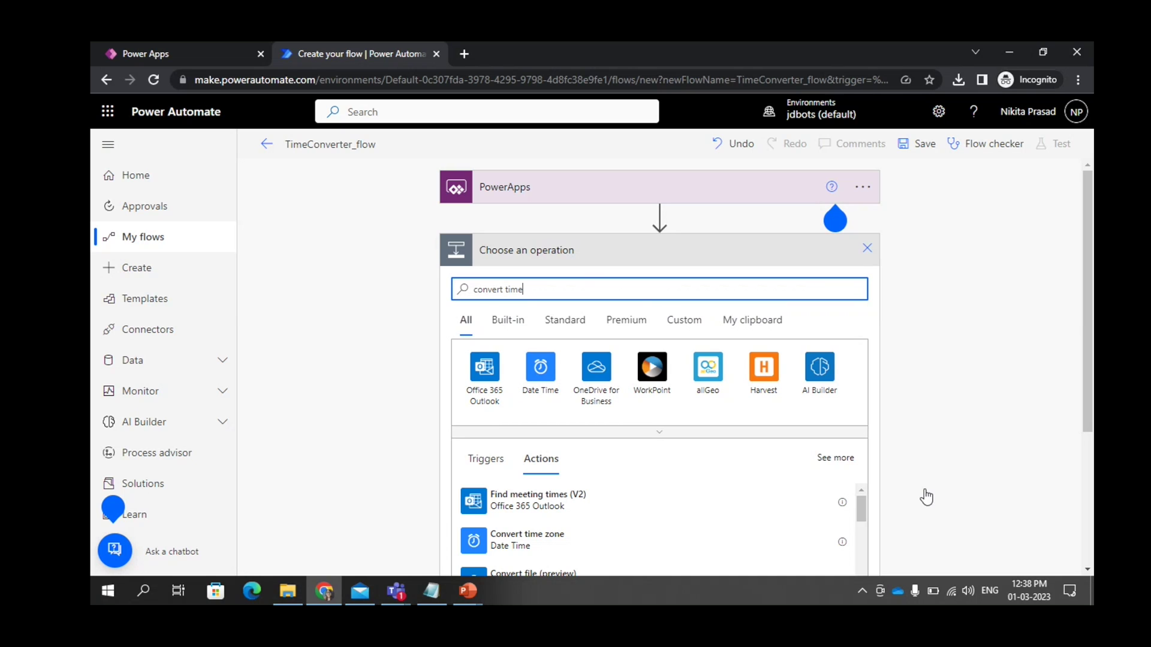
{"action": "left_click", "coordinate": [498, 542]}
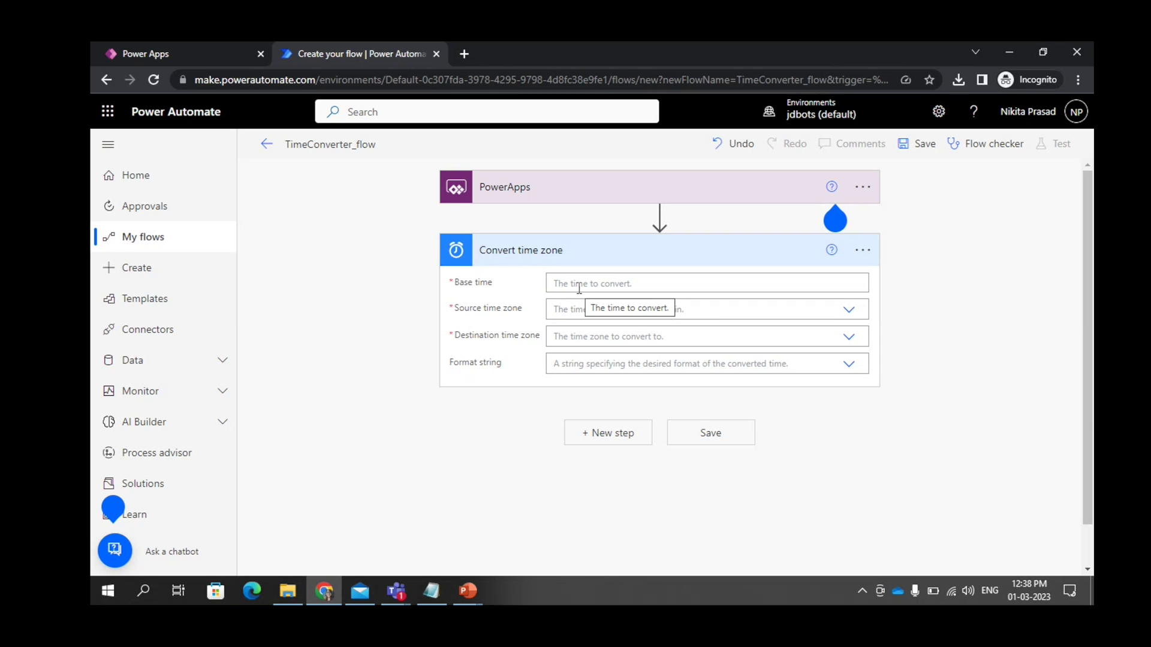
Step: Fill the Base time of the Convert time zone action with the dynamic content Ask in PowerApps
{"action": "left_click", "coordinate": [579, 285]}
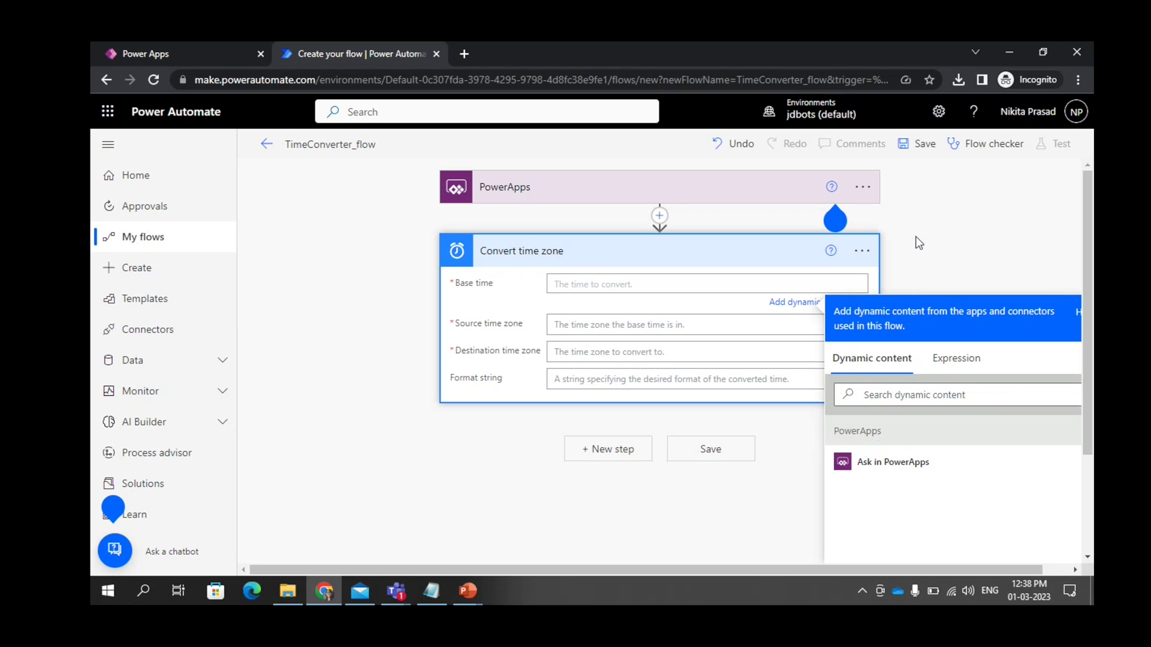
{"action": "left_click", "coordinate": [886, 468]}
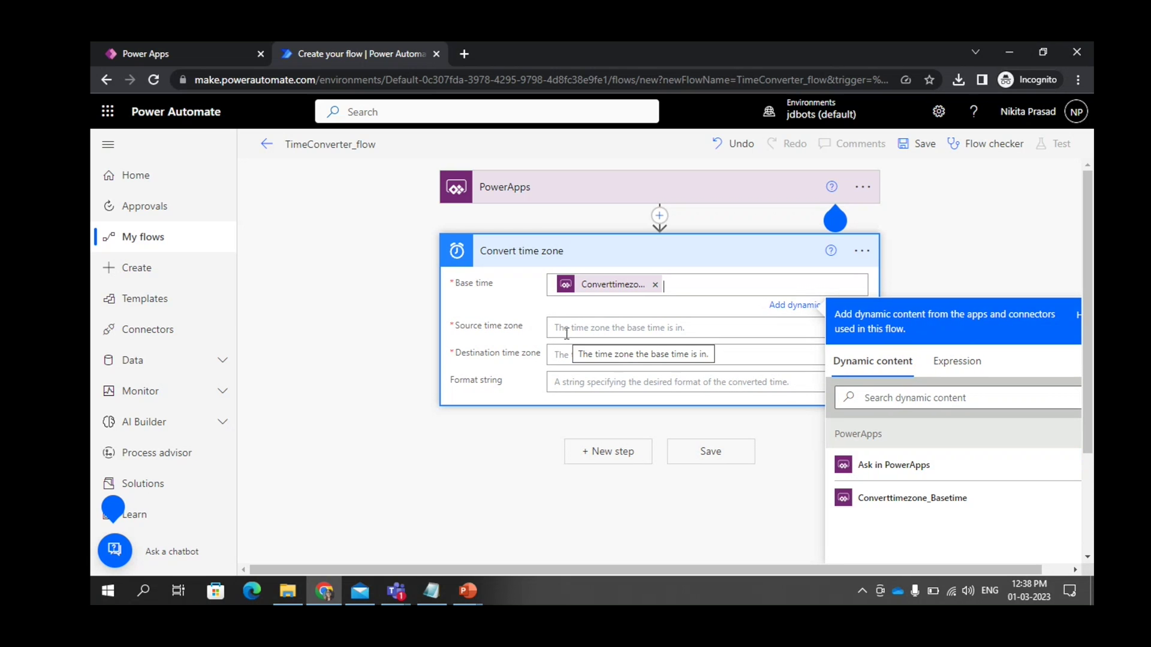
{"action": "left_click", "coordinate": [718, 332]}
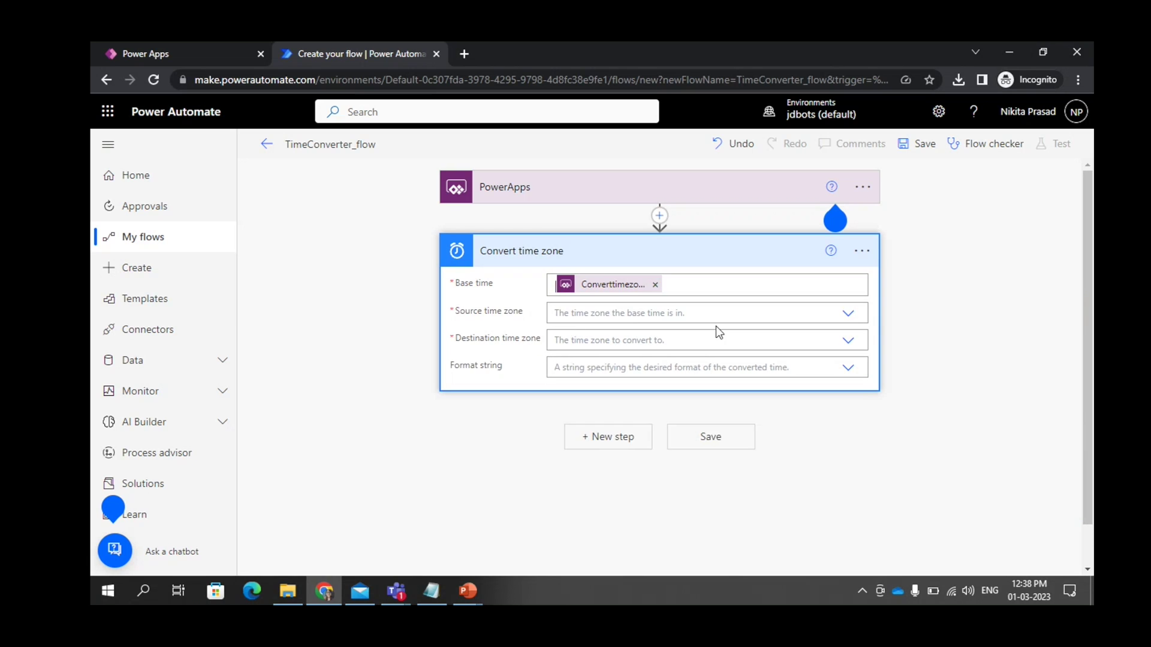
Step: Fill the Source time zone of the Convert time zone action with the custom dynamic value Ask in PowerApps
{"action": "left_click", "coordinate": [586, 313]}
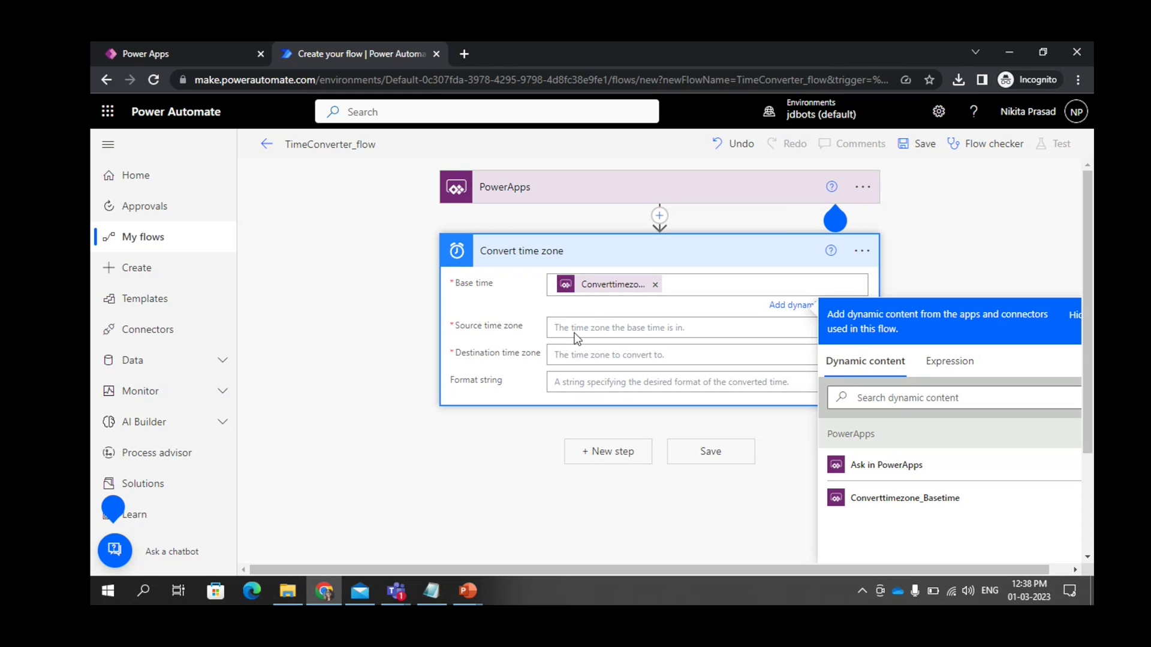
{"action": "left_click", "coordinate": [575, 338]}
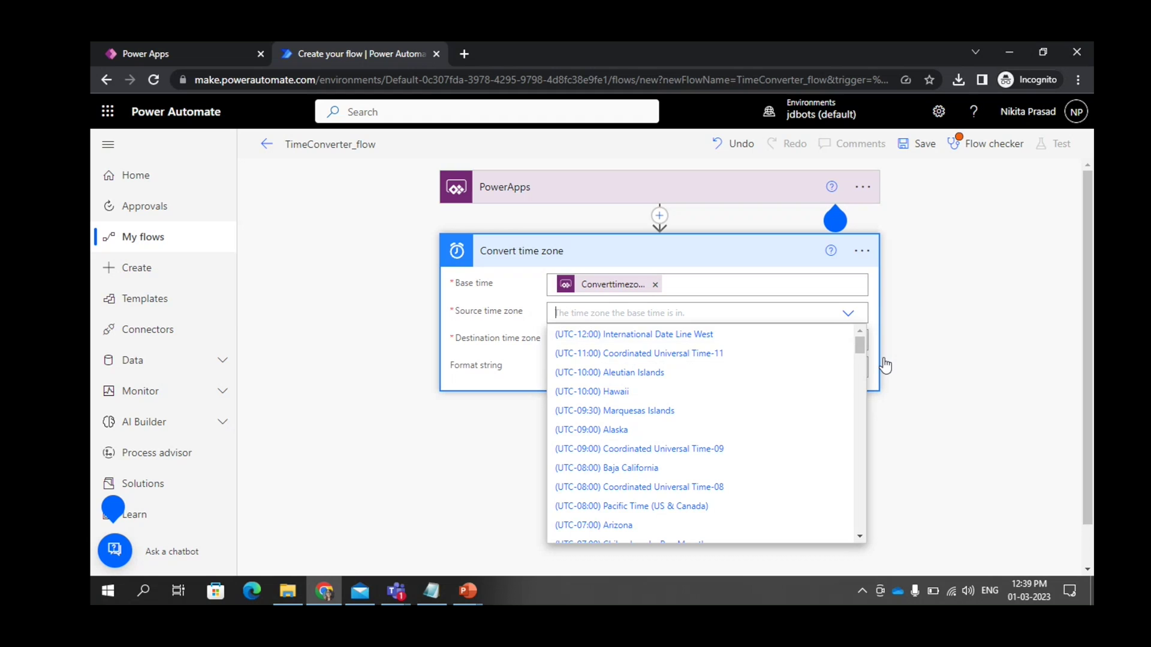
{"action": "scroll", "coordinate": [757, 459], "scroll_direction": "down", "scroll_amount": 20}
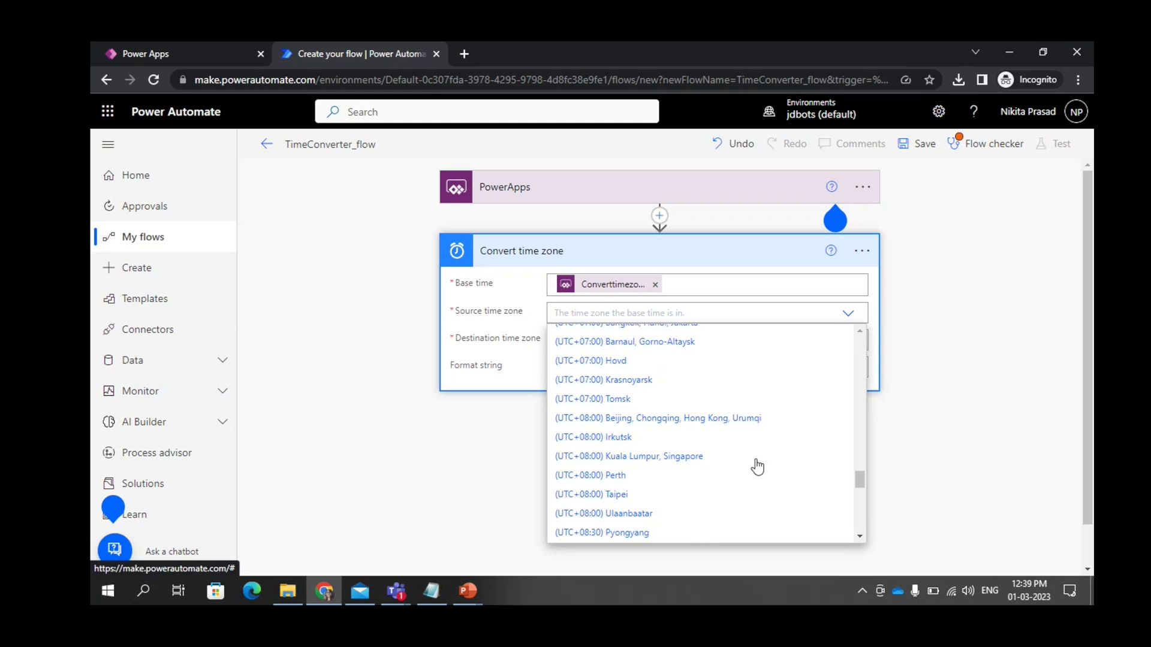
{"action": "scroll", "coordinate": [757, 467], "scroll_direction": "down", "scroll_amount": 10}
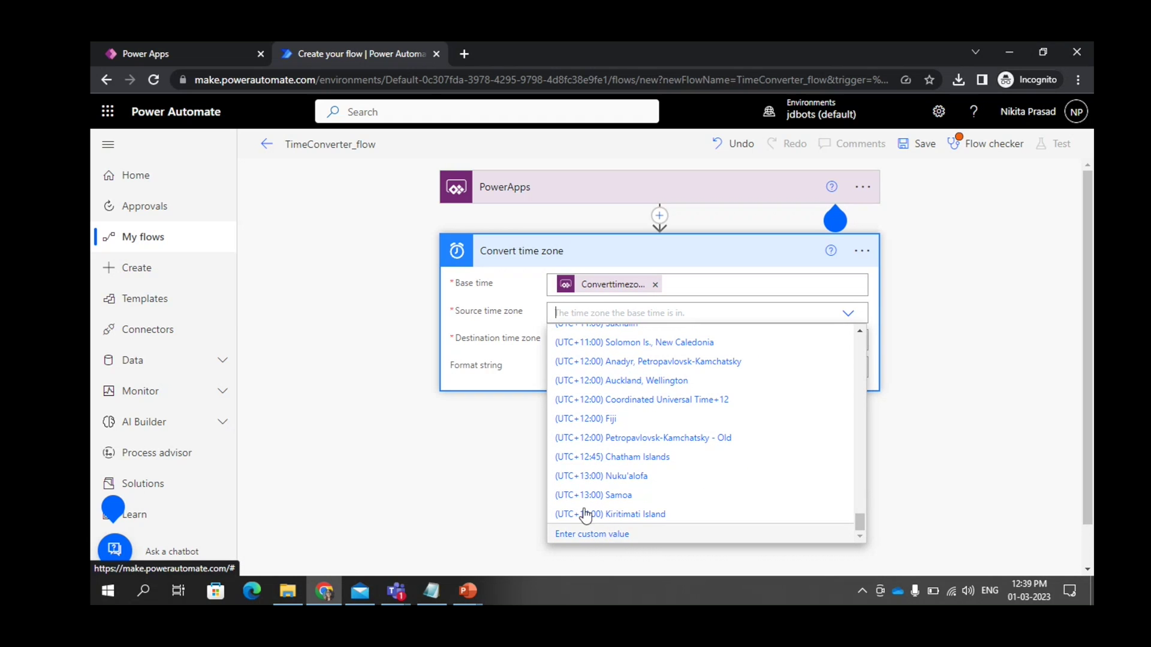
{"action": "left_click", "coordinate": [717, 314]}
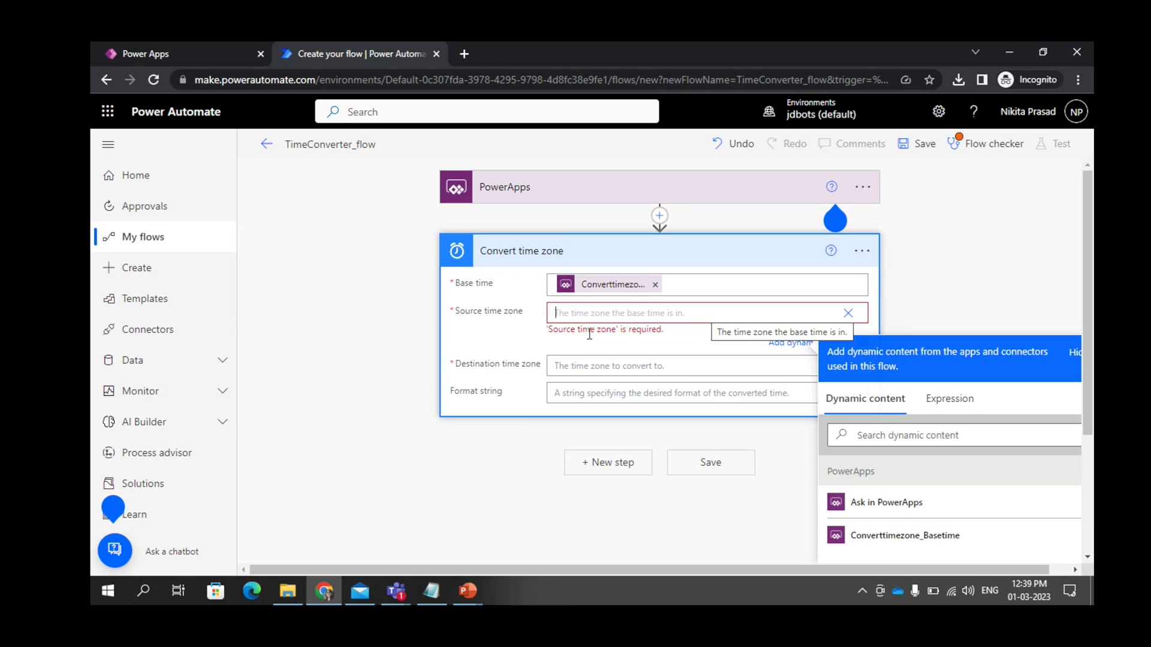
{"action": "left_click", "coordinate": [890, 503]}
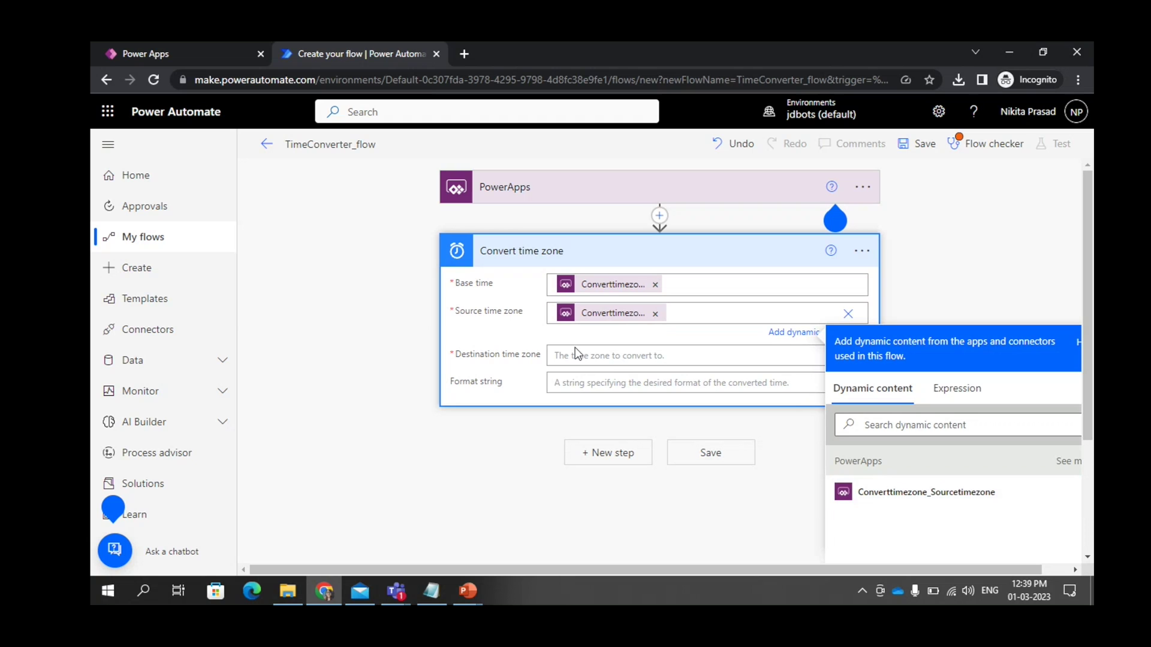
Step: Fill the Destination time zone of the Convert time zone action with the custom dynamic value Ask in PowerApps
{"action": "left_click", "coordinate": [561, 354]}
{"action": "left_click", "coordinate": [561, 354]}
{"action": "scroll", "coordinate": [671, 479], "scroll_direction": "down", "scroll_amount": 15}
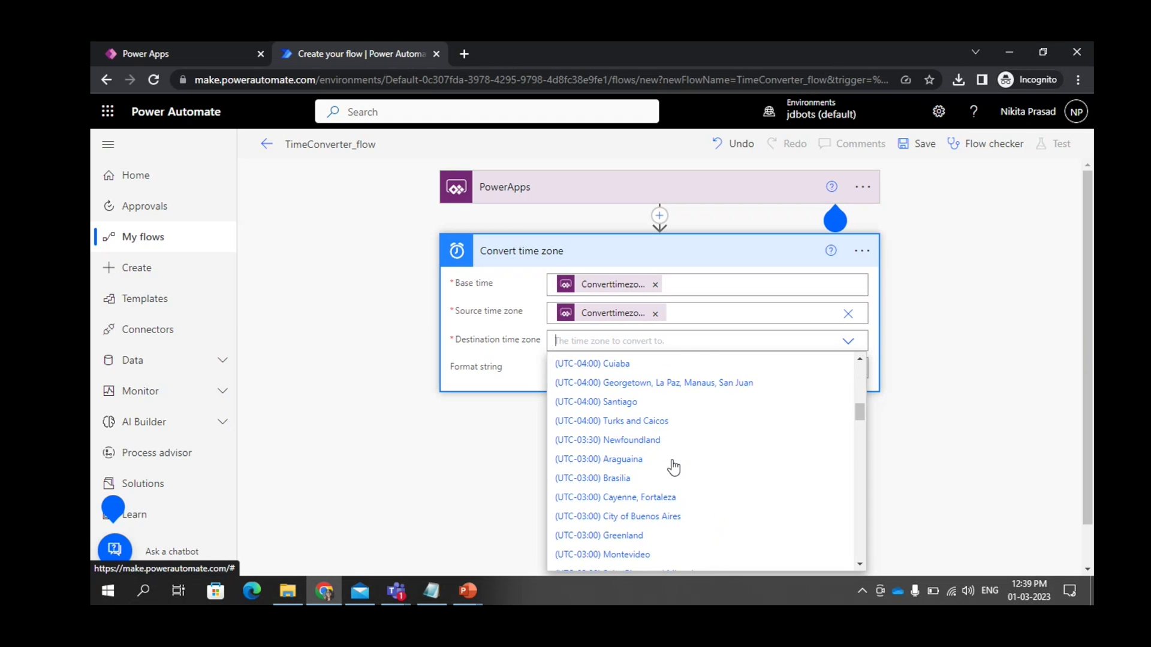
{"action": "scroll", "coordinate": [671, 503], "scroll_direction": "down", "scroll_amount": 10}
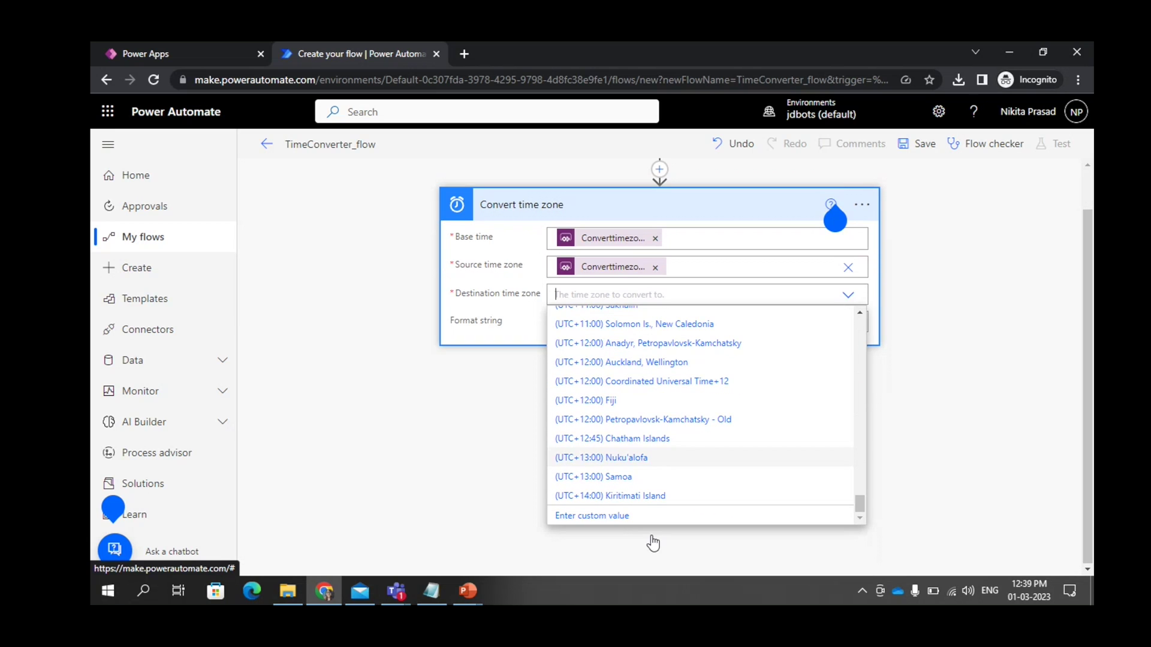
{"action": "left_click", "coordinate": [623, 515]}
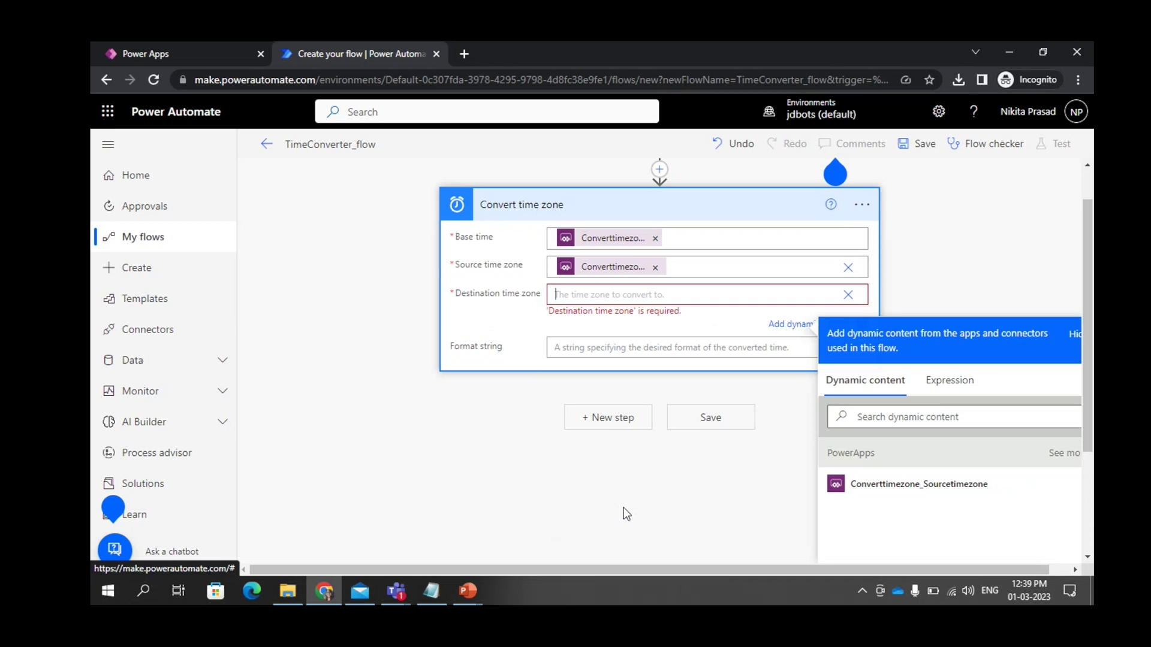
{"action": "left_click", "coordinate": [1070, 455]}
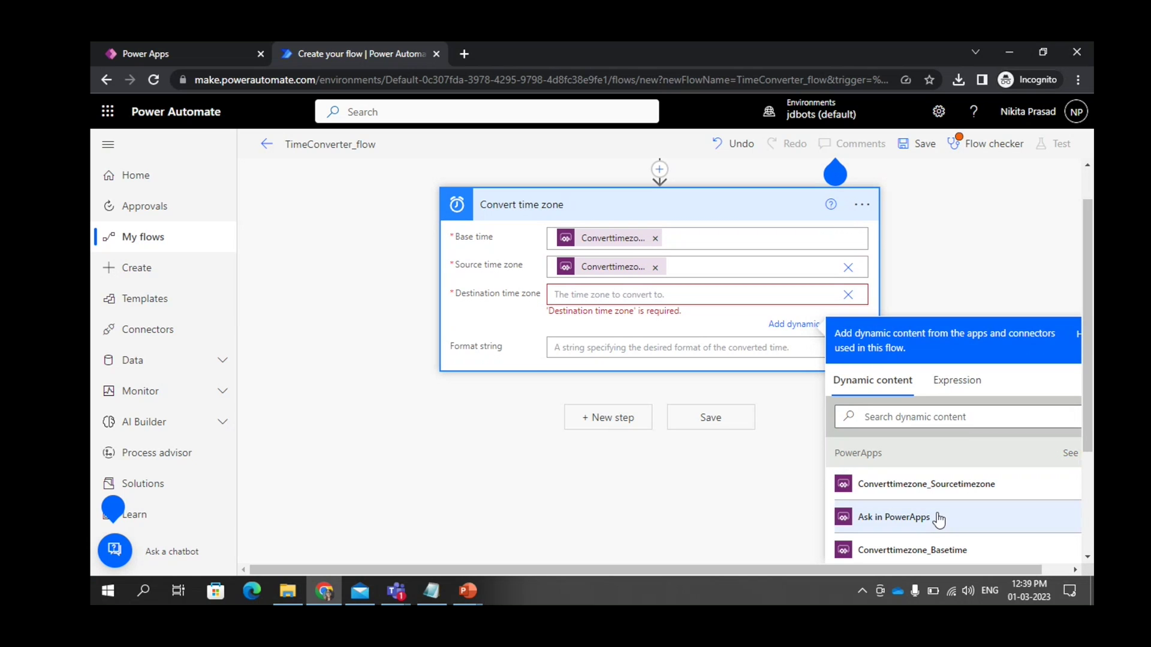
{"action": "left_click", "coordinate": [939, 520]}
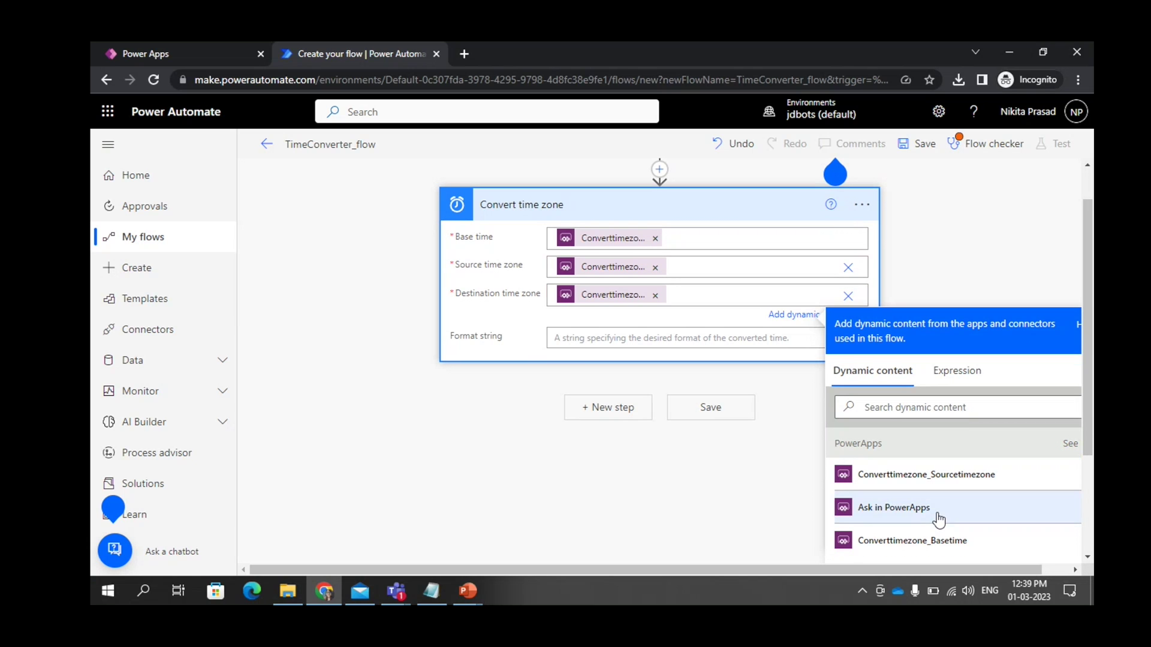
Step: Set the Format string of the Convert time zone action to the custom value MM/dd/yyyy HH:mm
{"action": "left_click", "coordinate": [583, 338]}
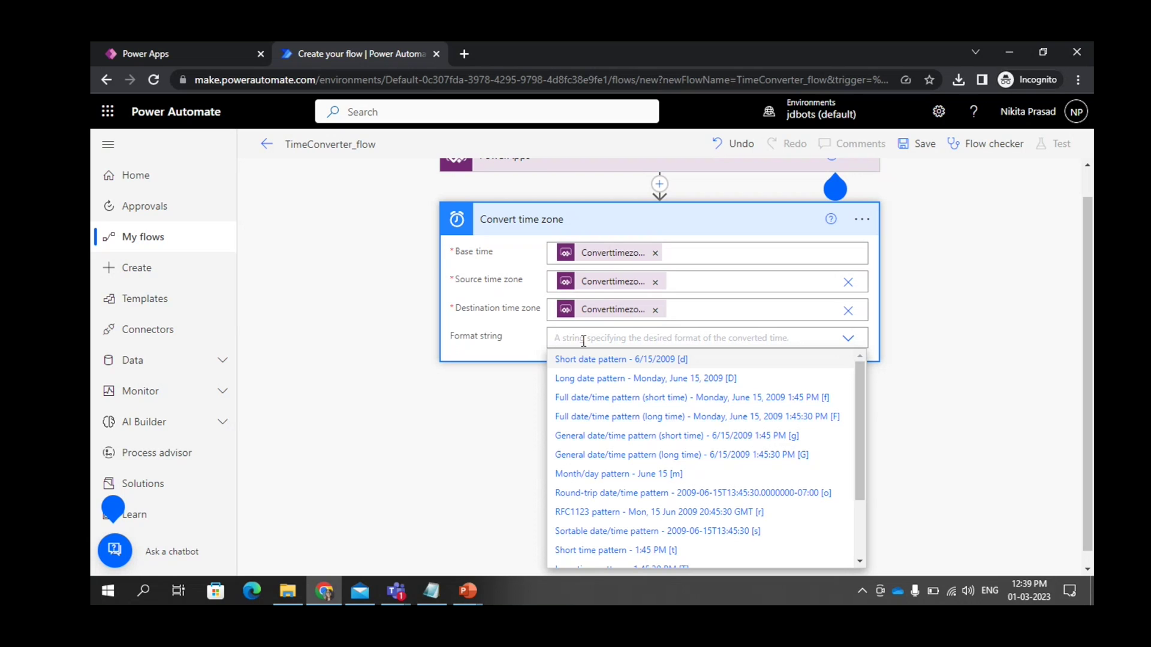
{"action": "type", "text": "MM"}
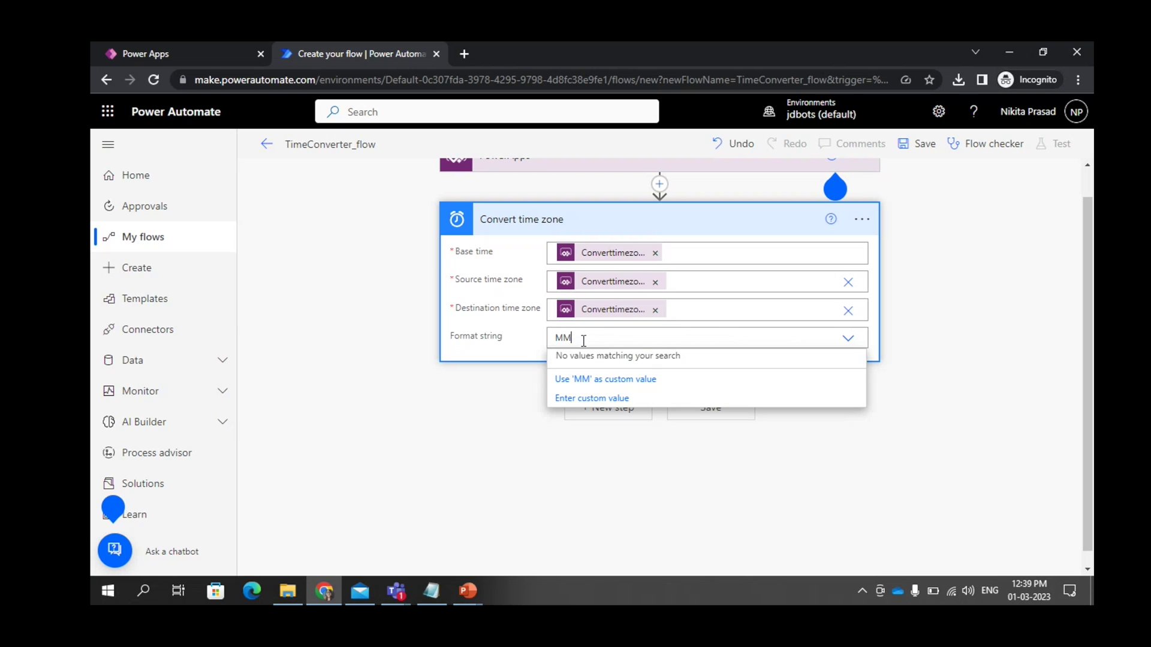
{"action": "type", "text": "/"}
{"action": "key", "text": "BackSpace"}
{"action": "key", "text": "BackSpace"}
{"action": "key", "text": "BackSpace"}
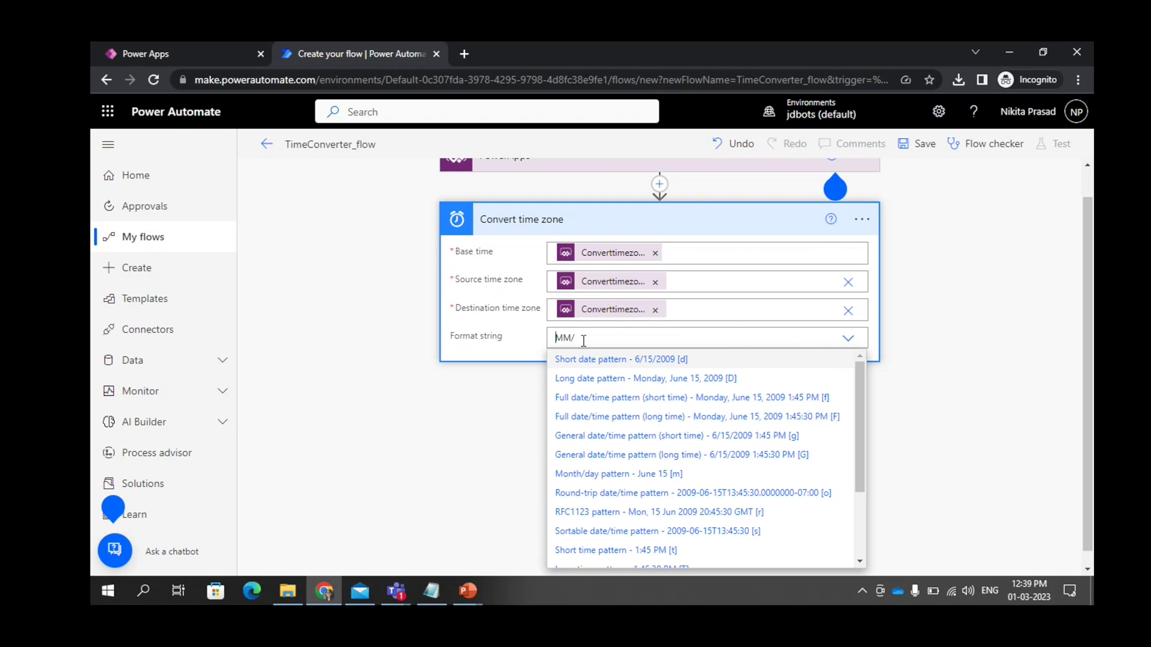
{"action": "scroll", "coordinate": [618, 528], "scroll_direction": "down", "scroll_amount": 3}
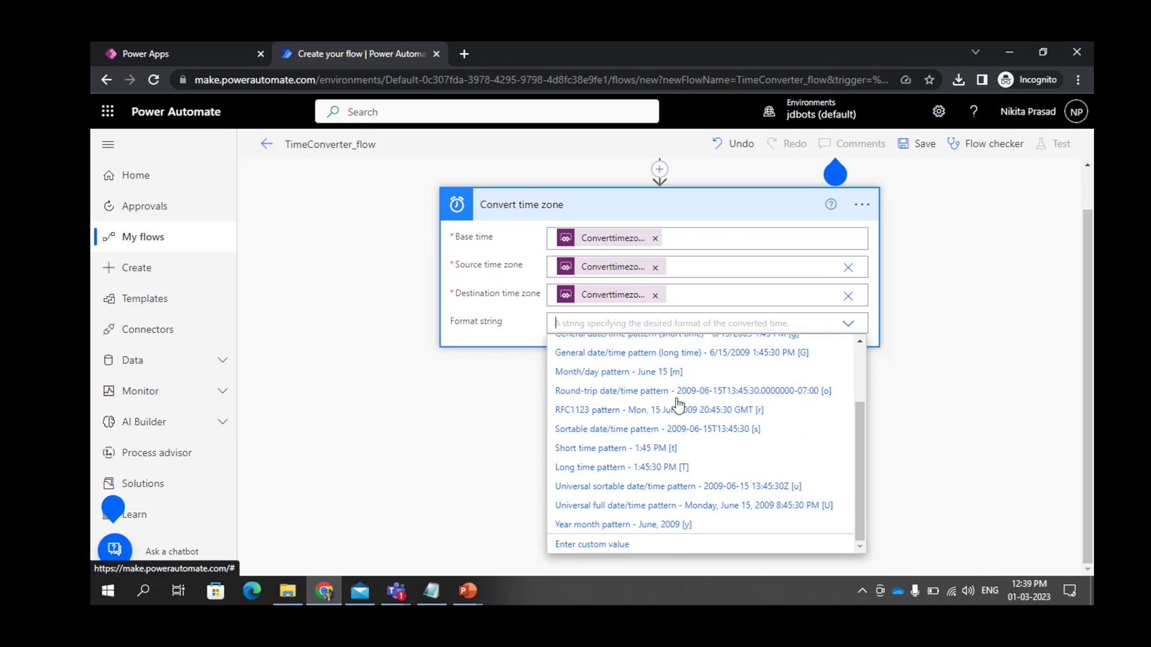
{"action": "left_click", "coordinate": [675, 499]}
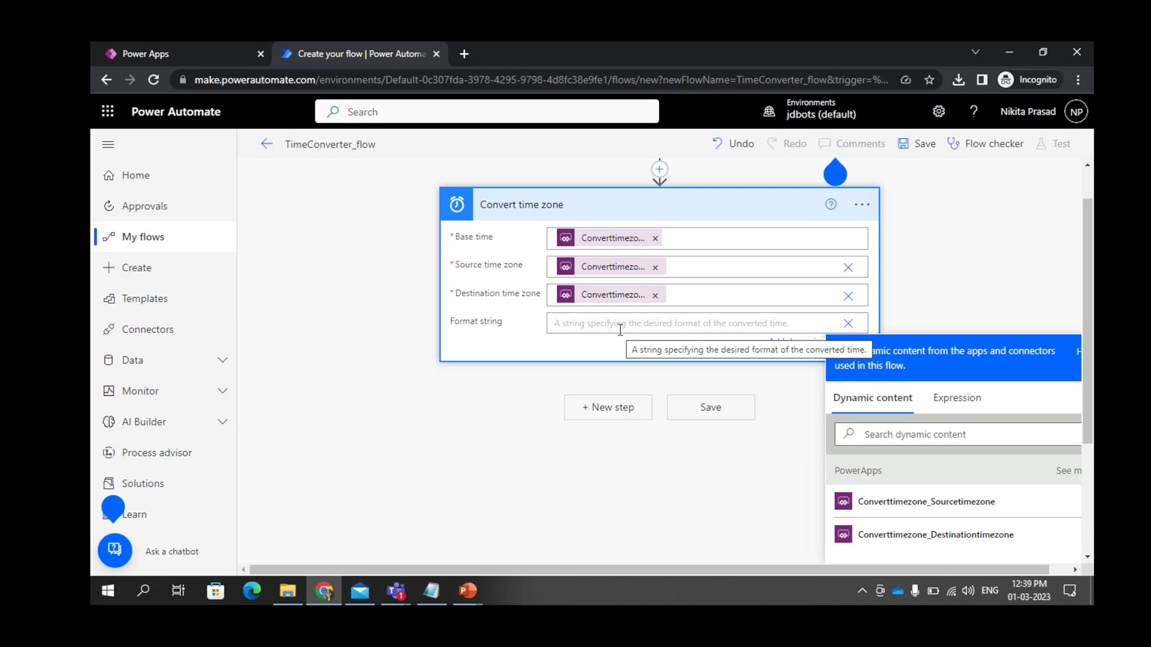
{"action": "type", "text": "MM"}
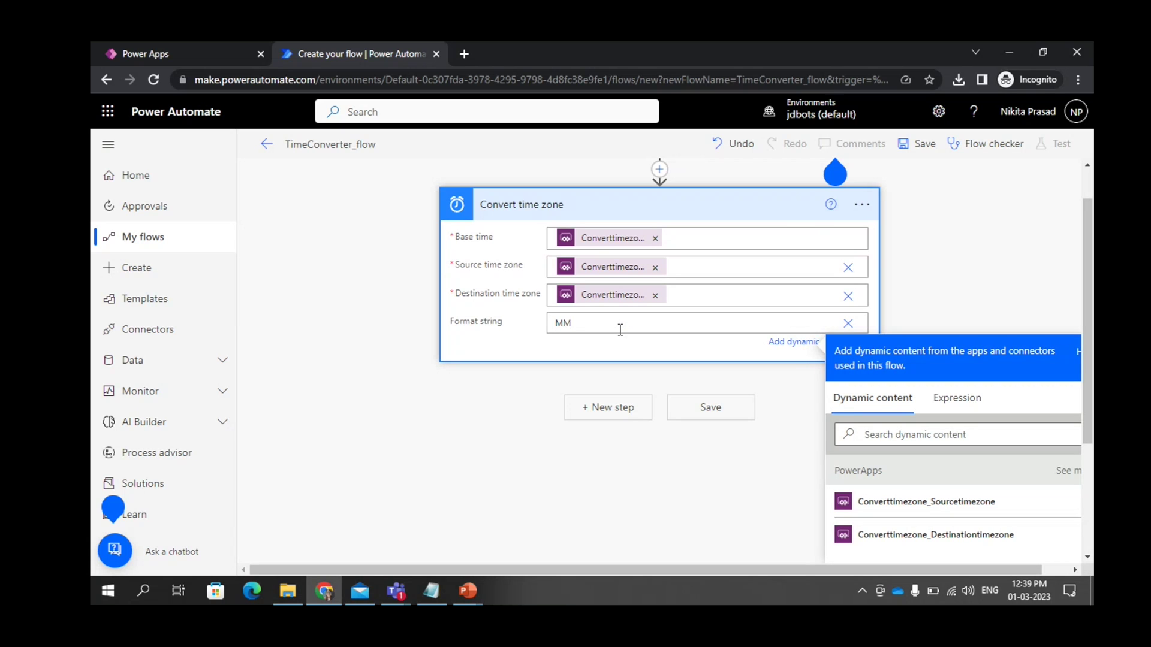
{"action": "type", "text": "/dd/yyyy"}
{"action": "type", "text": "HH:mm"}
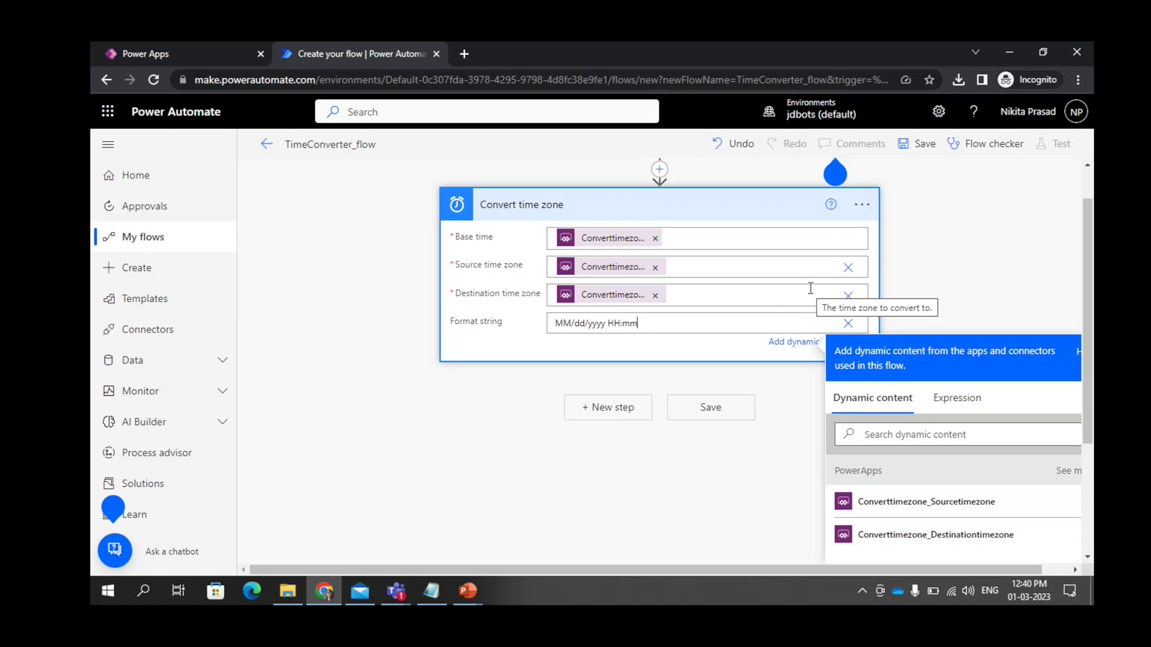
Step: Search for "respond" and add the PowerApps action Respond to a PowerApp or flow below Convert time zone
{"action": "scroll", "coordinate": [633, 277], "scroll_direction": "up", "scroll_amount": 1}
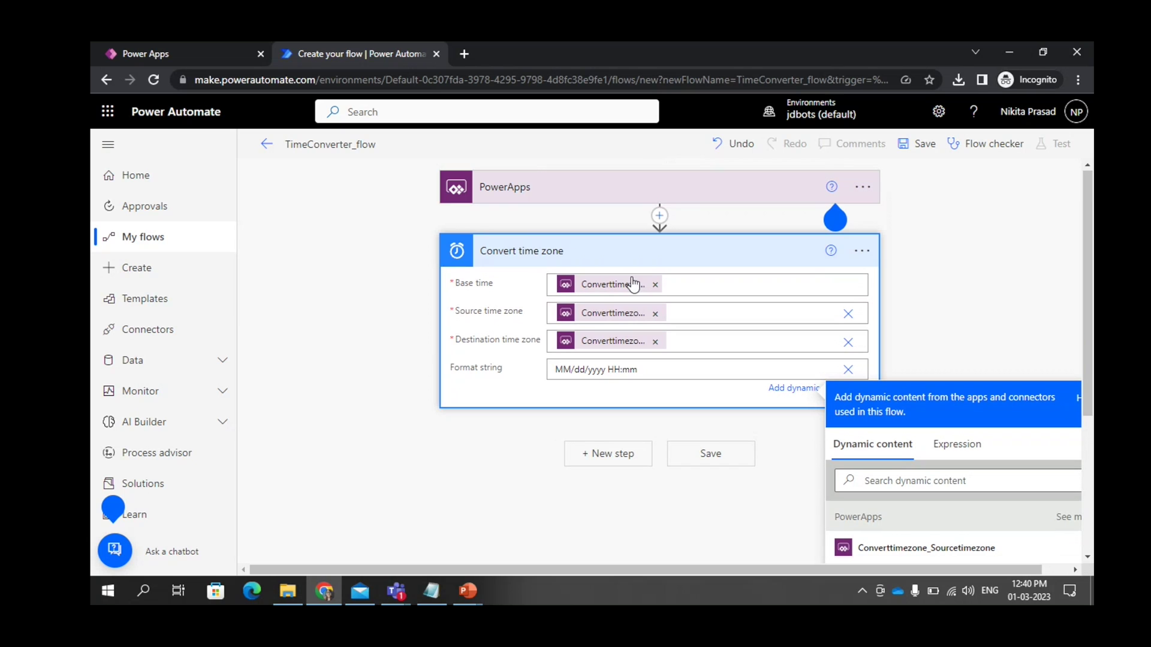
{"action": "left_click", "coordinate": [607, 455]}
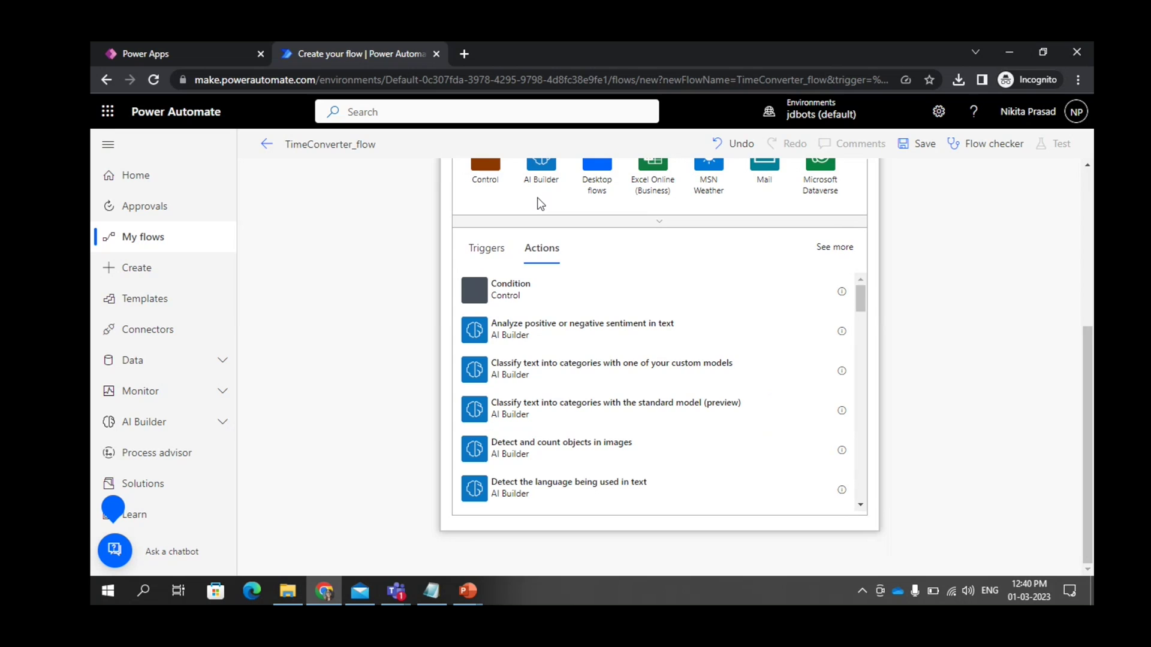
{"action": "scroll", "coordinate": [556, 255], "scroll_direction": "up", "scroll_amount": 2}
{"action": "left_click", "coordinate": [554, 298]}
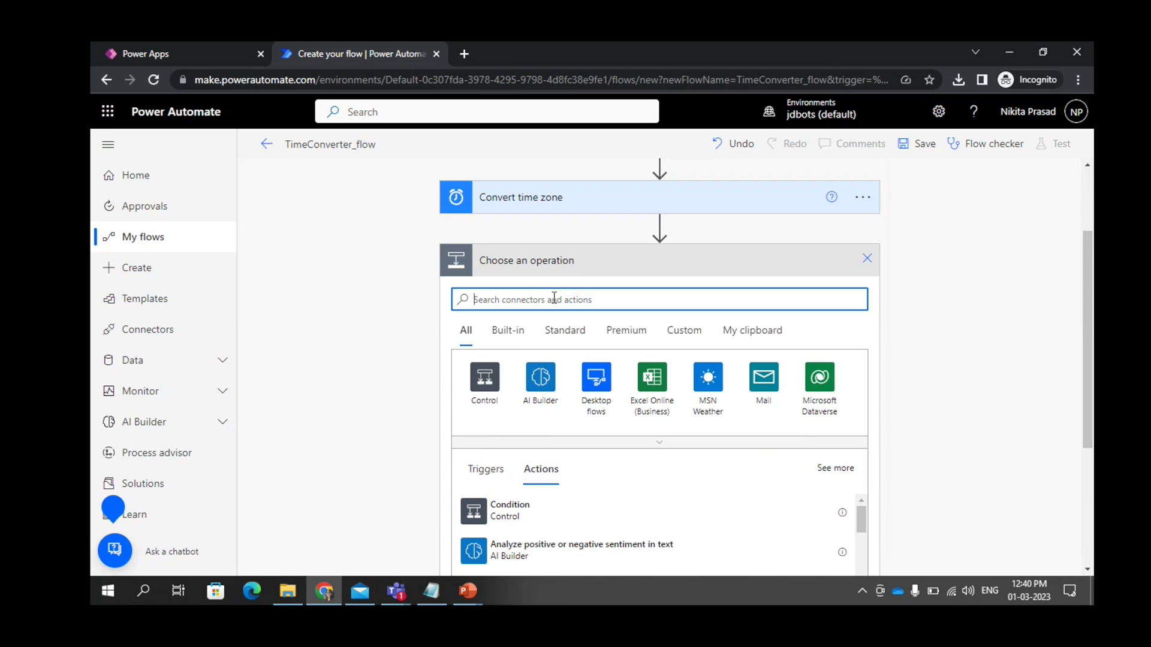
{"action": "type", "text": "whe"}
{"action": "key", "text": "BackSpace"}
{"action": "key", "text": "BackSpace"}
{"action": "key", "text": "BackSpace"}
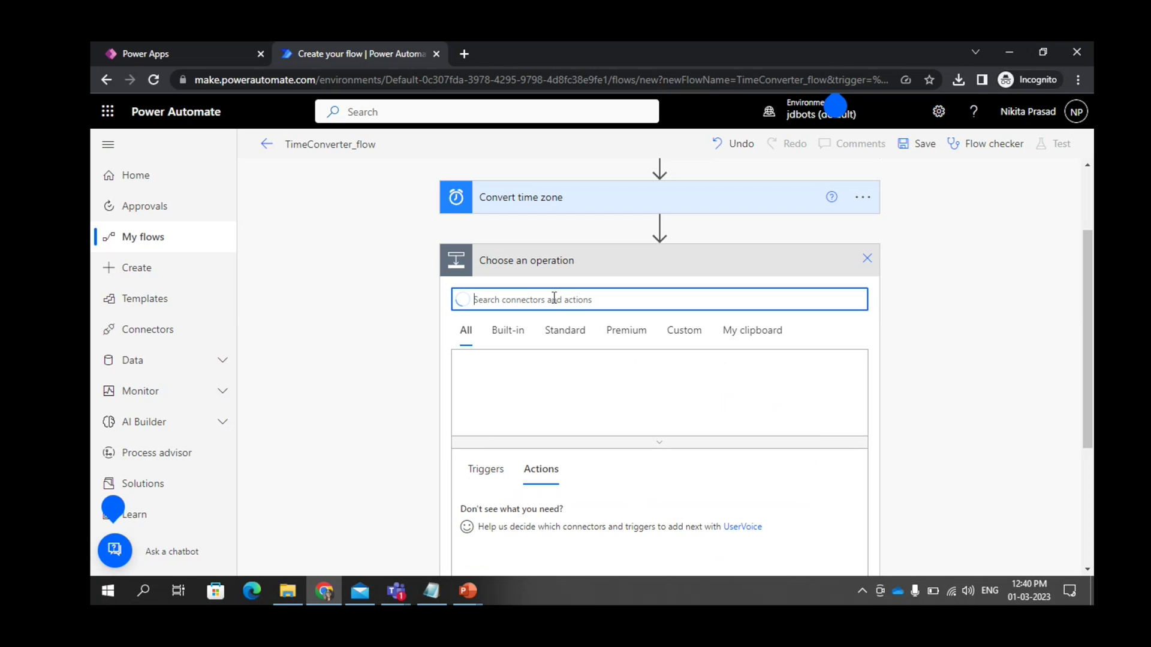
{"action": "type", "text": "respond"}
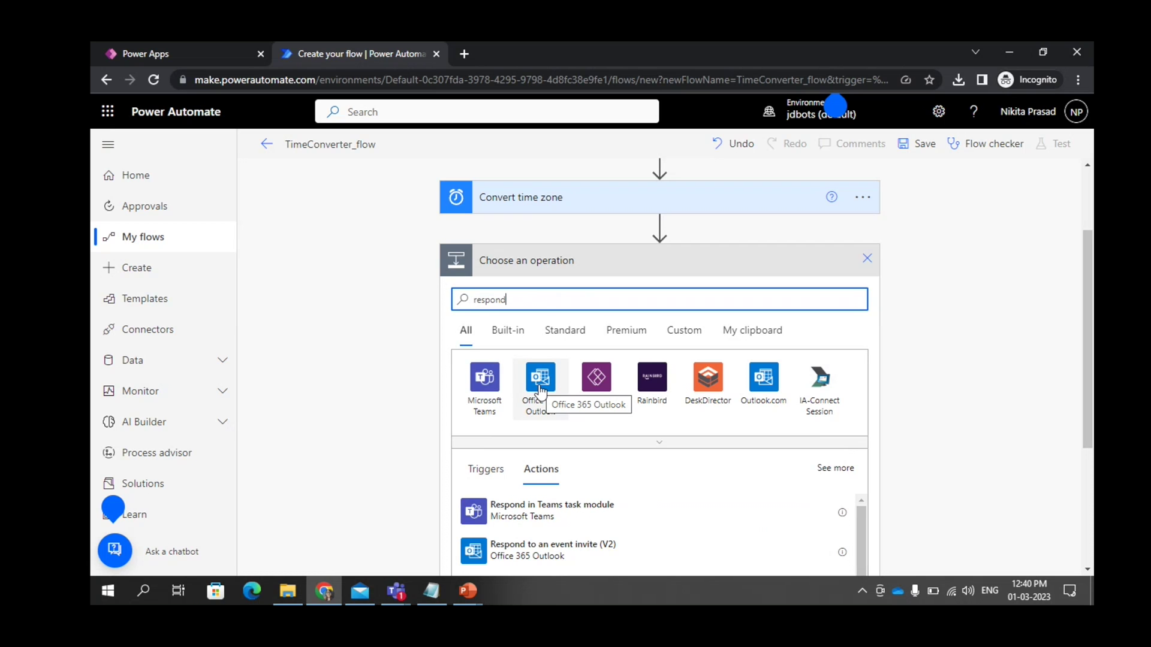
{"action": "scroll", "coordinate": [542, 390], "scroll_direction": "down", "scroll_amount": 1}
{"action": "scroll", "coordinate": [546, 407], "scroll_direction": "down", "scroll_amount": 2}
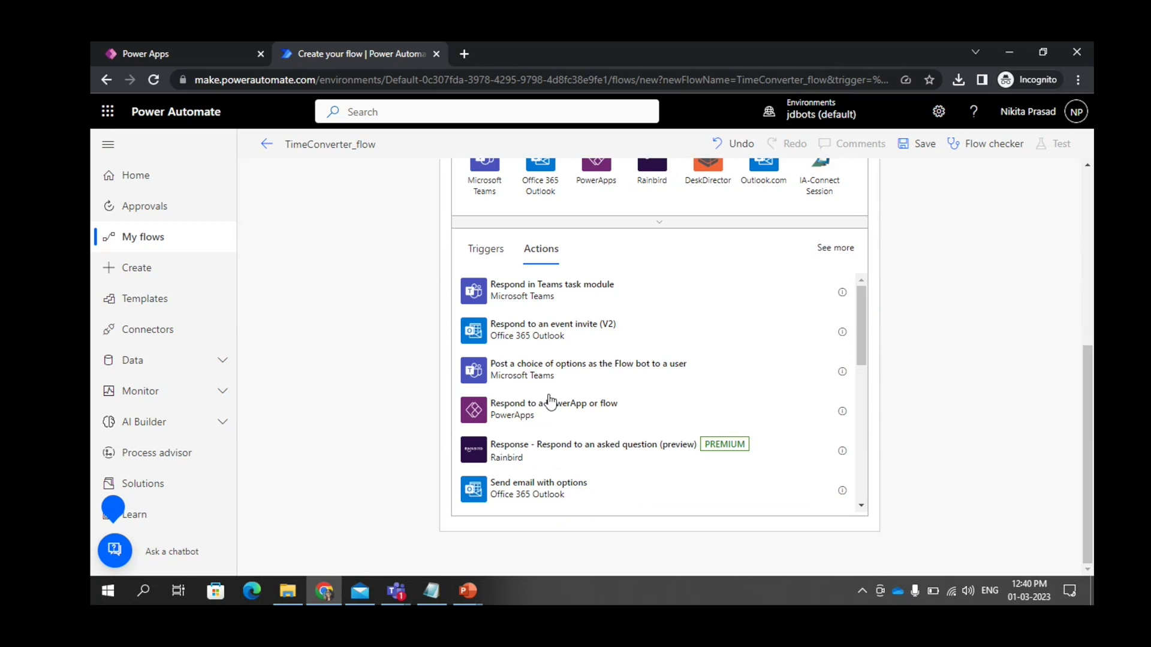
{"action": "left_click", "coordinate": [547, 419]}
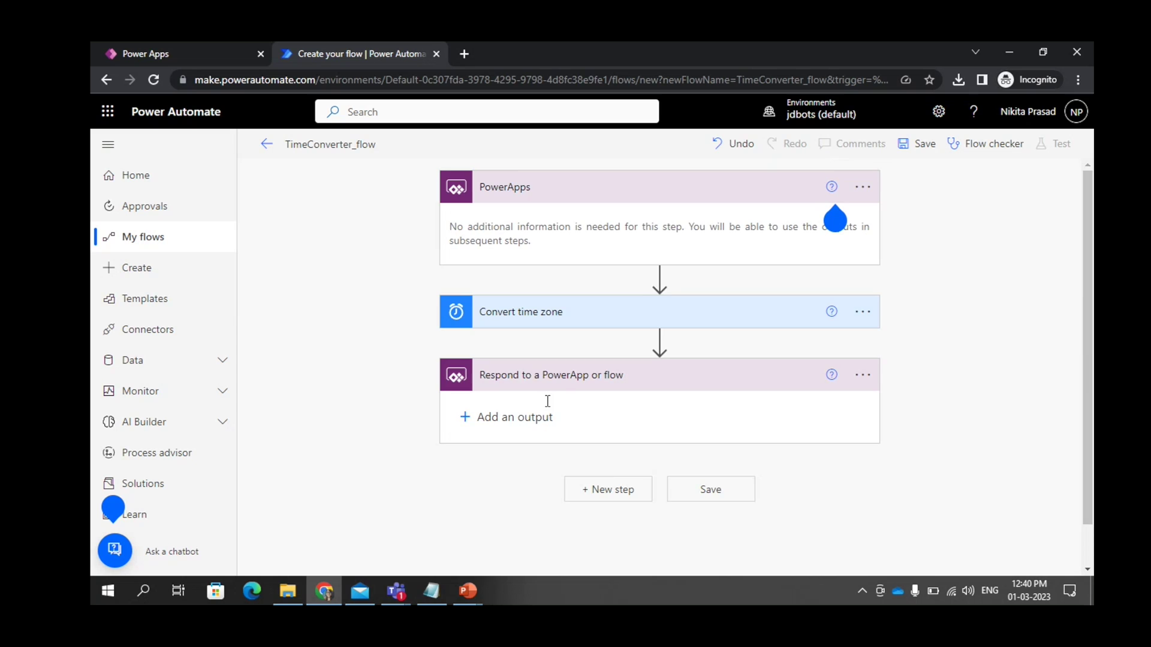
Step: Add a Text output titled Time to the Respond to a PowerApp or flow action, with the dynamic content Converted time as its value
{"action": "left_click", "coordinate": [493, 416]}
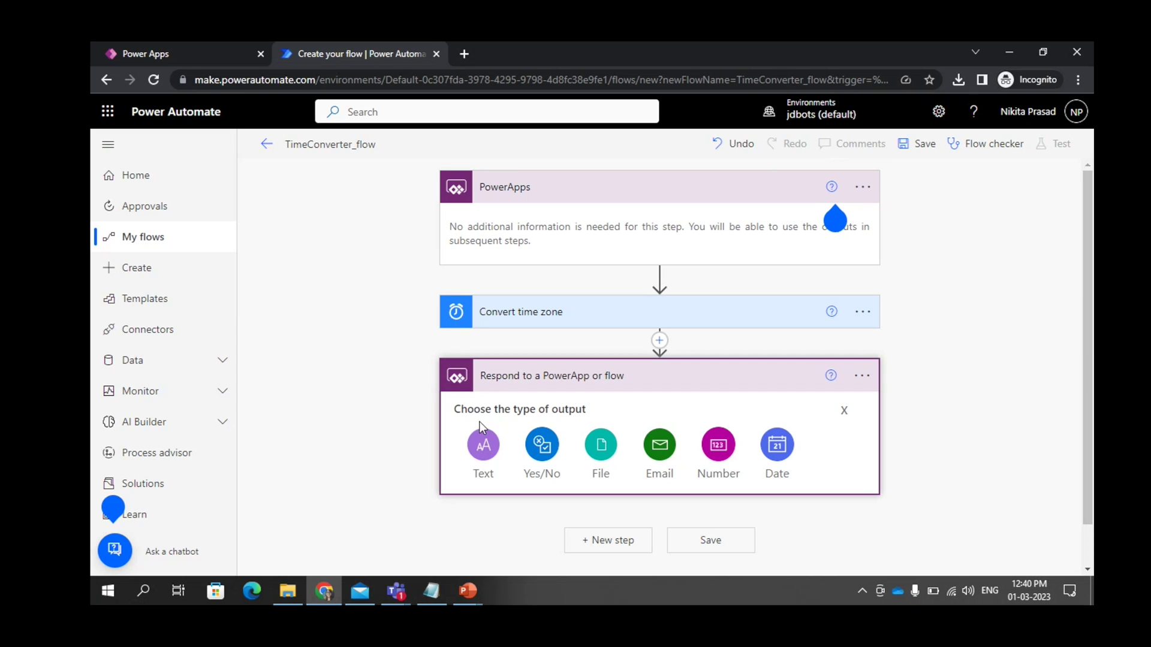
{"action": "left_click", "coordinate": [493, 444]}
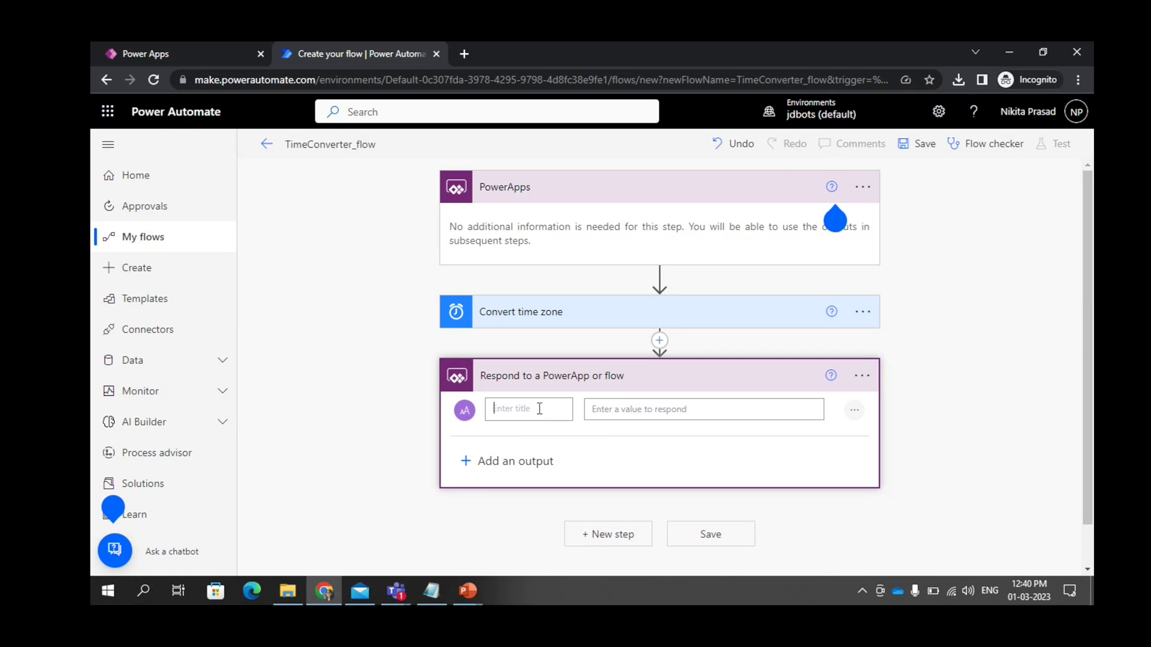
{"action": "type", "text": "Time"}
{"action": "left_click", "coordinate": [617, 408]}
{"action": "scroll", "coordinate": [749, 420], "scroll_direction": "down", "scroll_amount": 3}
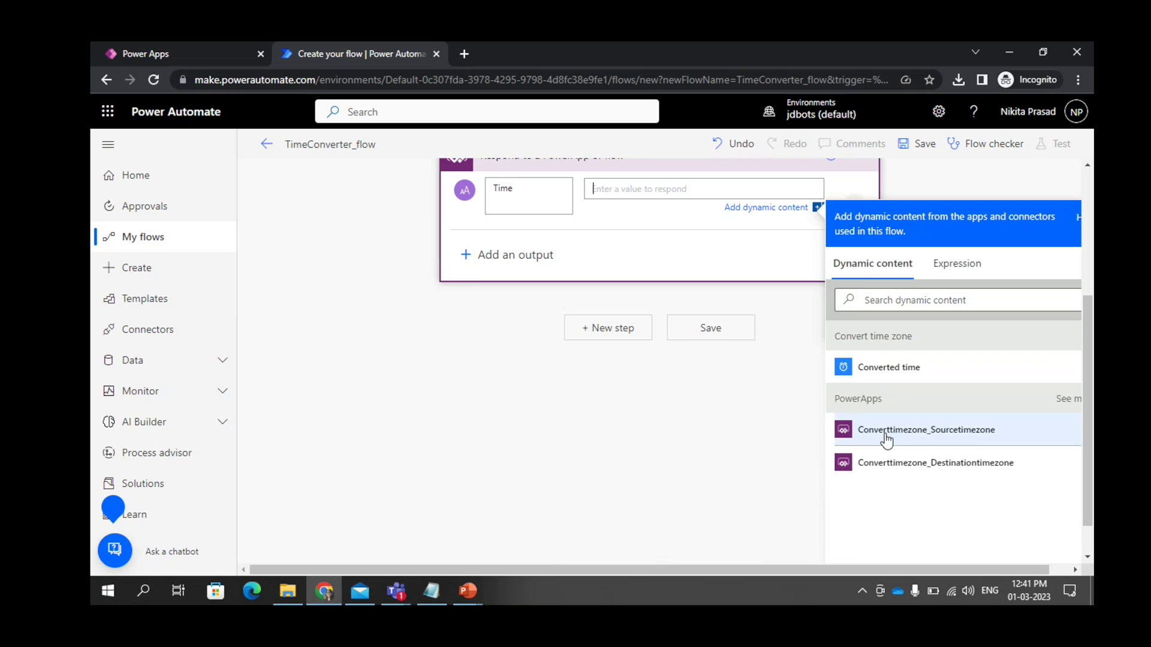
{"action": "left_click", "coordinate": [1056, 399]}
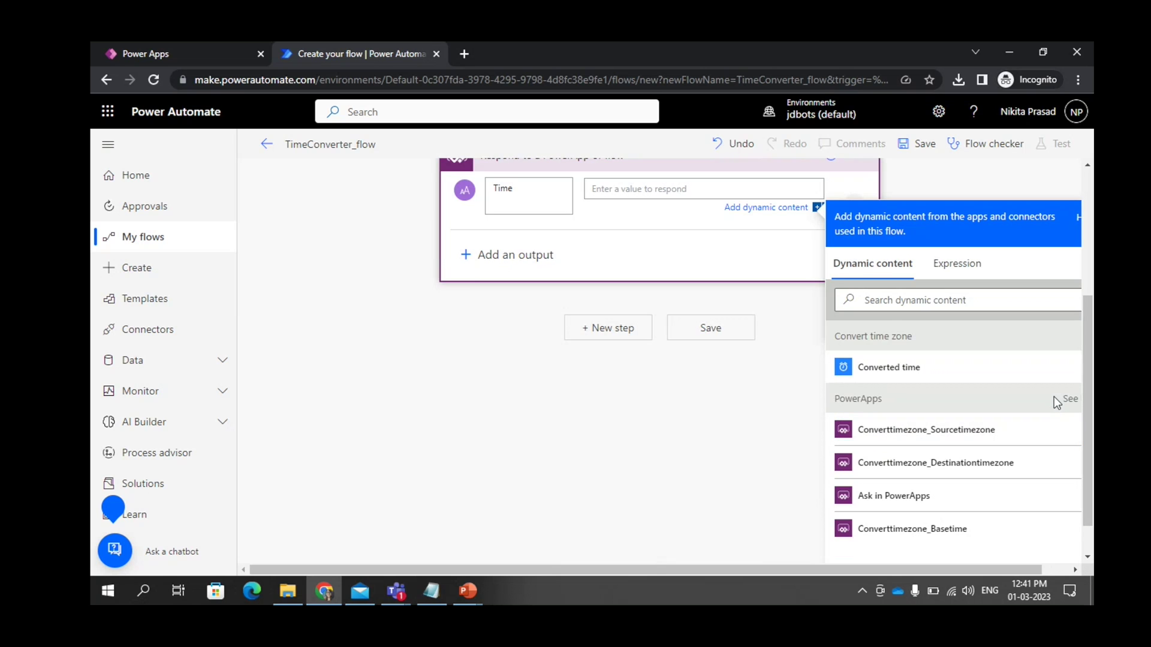
{"action": "scroll", "coordinate": [858, 360], "scroll_direction": "up", "scroll_amount": 2}
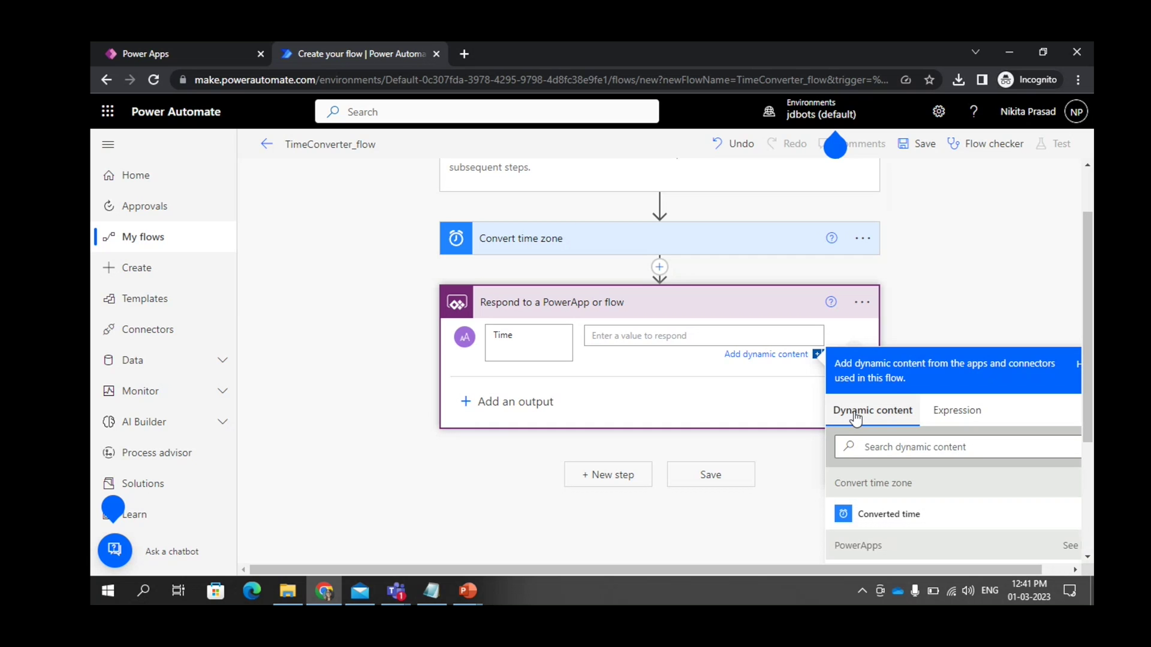
{"action": "scroll", "coordinate": [613, 304], "scroll_direction": "up", "scroll_amount": 1}
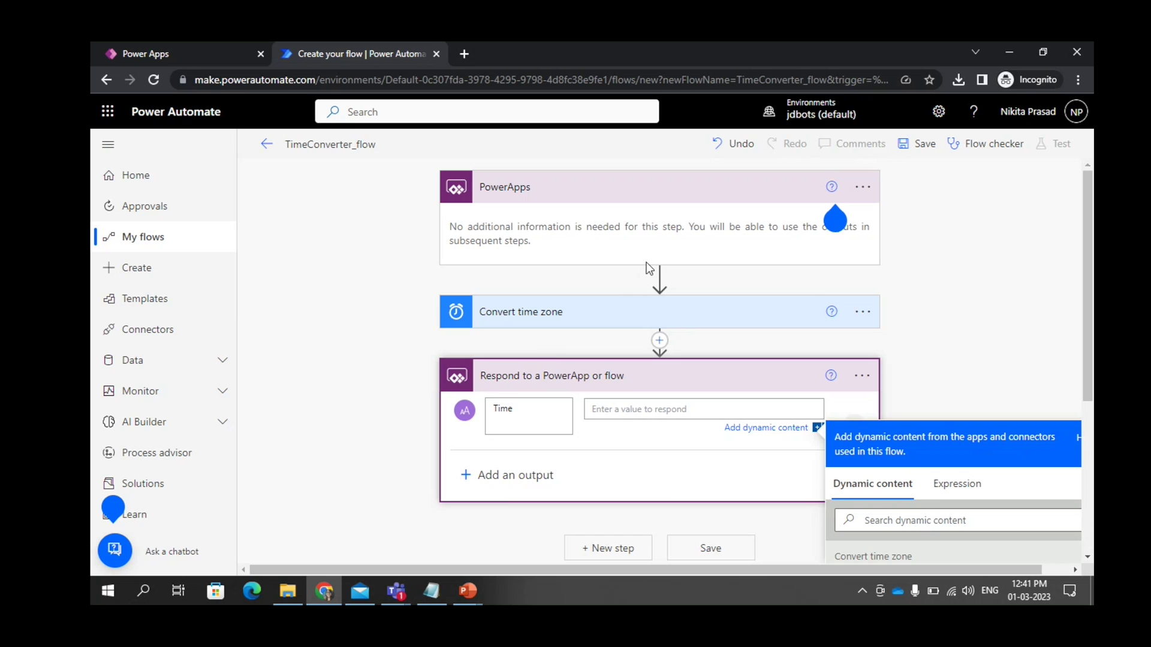
{"action": "scroll", "coordinate": [678, 430], "scroll_direction": "down", "scroll_amount": 2}
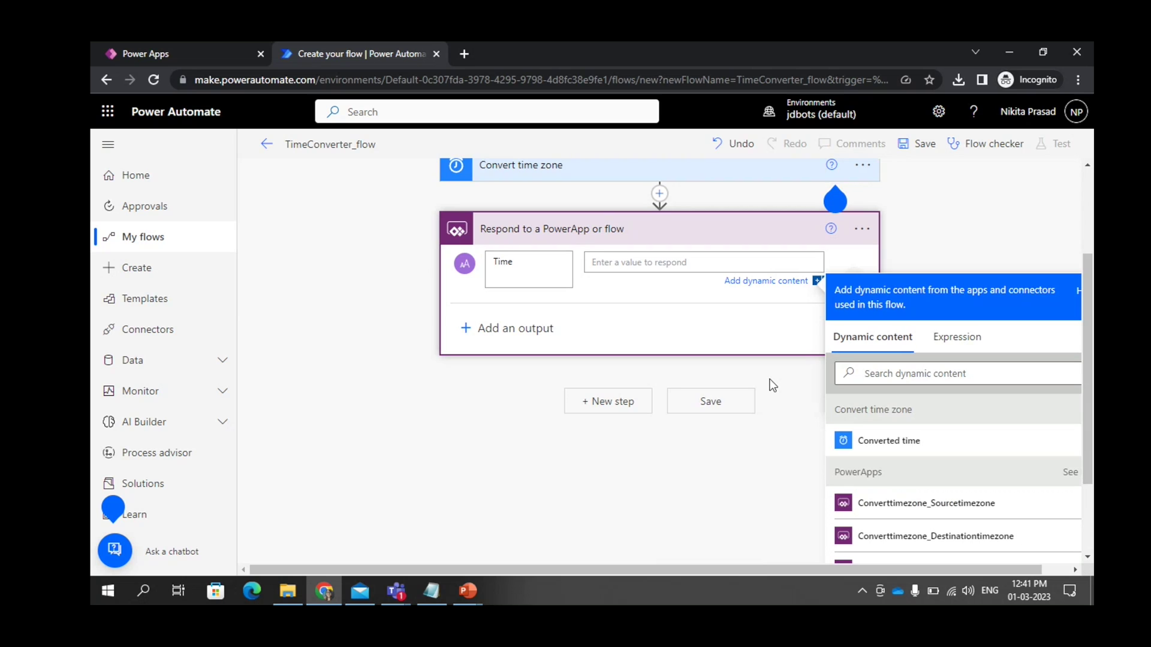
{"action": "left_click", "coordinate": [887, 444]}
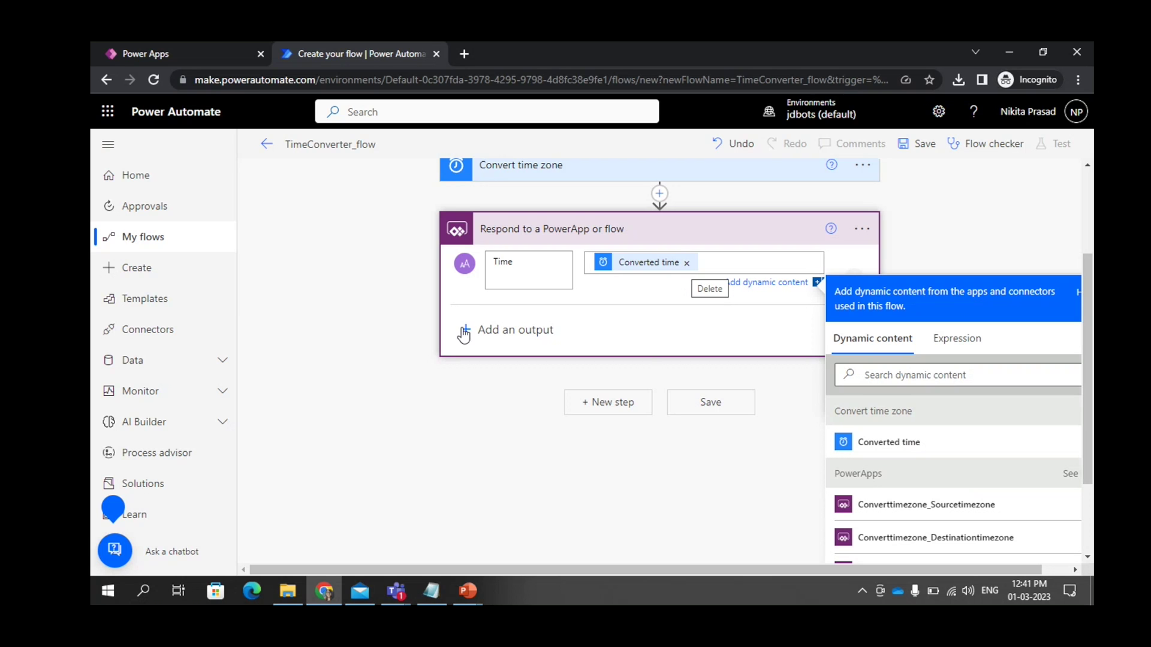
Step: Add a second Text output titled Status to Respond to a PowerApp or flow, with the value "Time is converted"
{"action": "scroll", "coordinate": [569, 336], "scroll_direction": "down", "scroll_amount": 2}
{"action": "scroll", "coordinate": [571, 339], "scroll_direction": "up", "scroll_amount": 3}
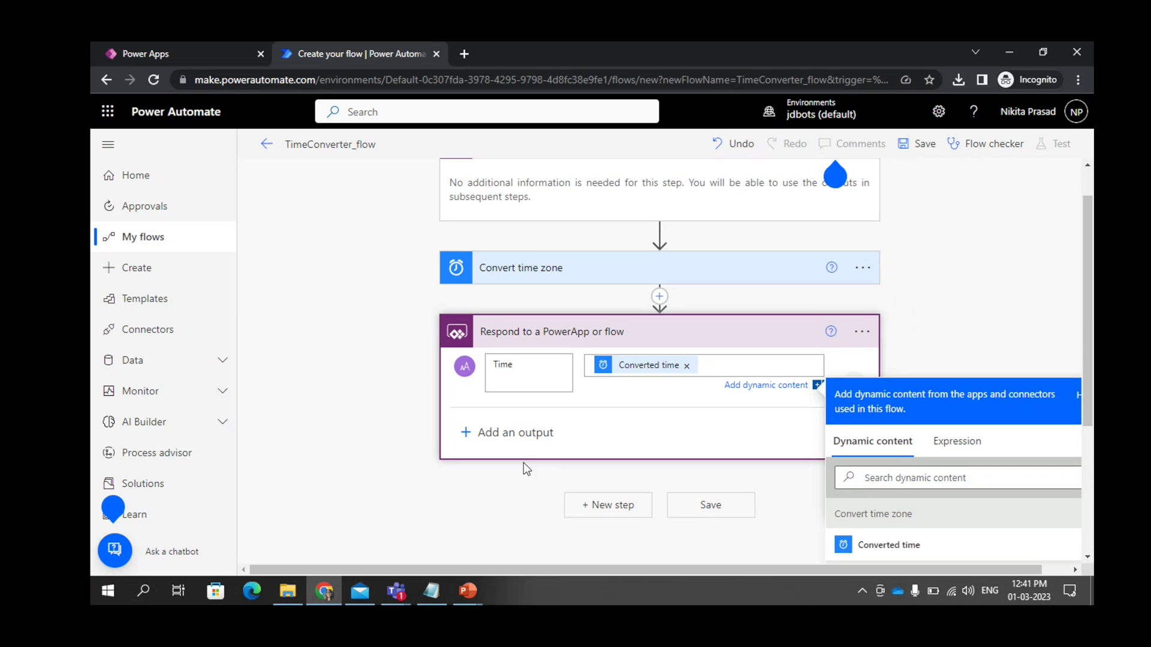
{"action": "left_click", "coordinate": [534, 437]}
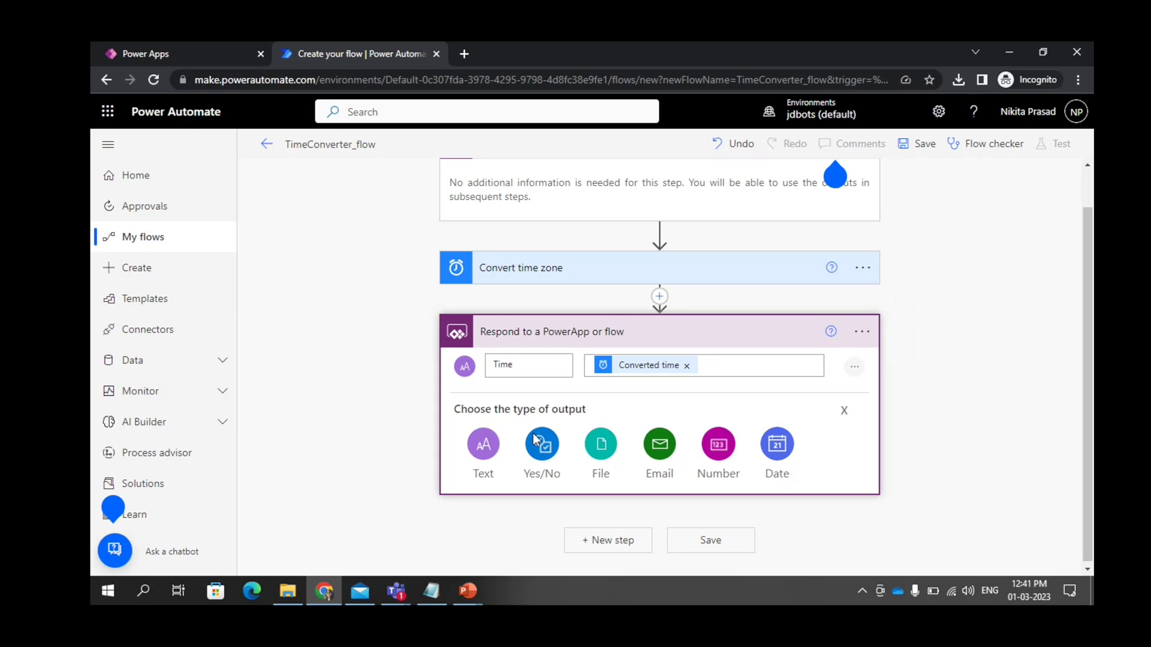
{"action": "left_click", "coordinate": [484, 444]}
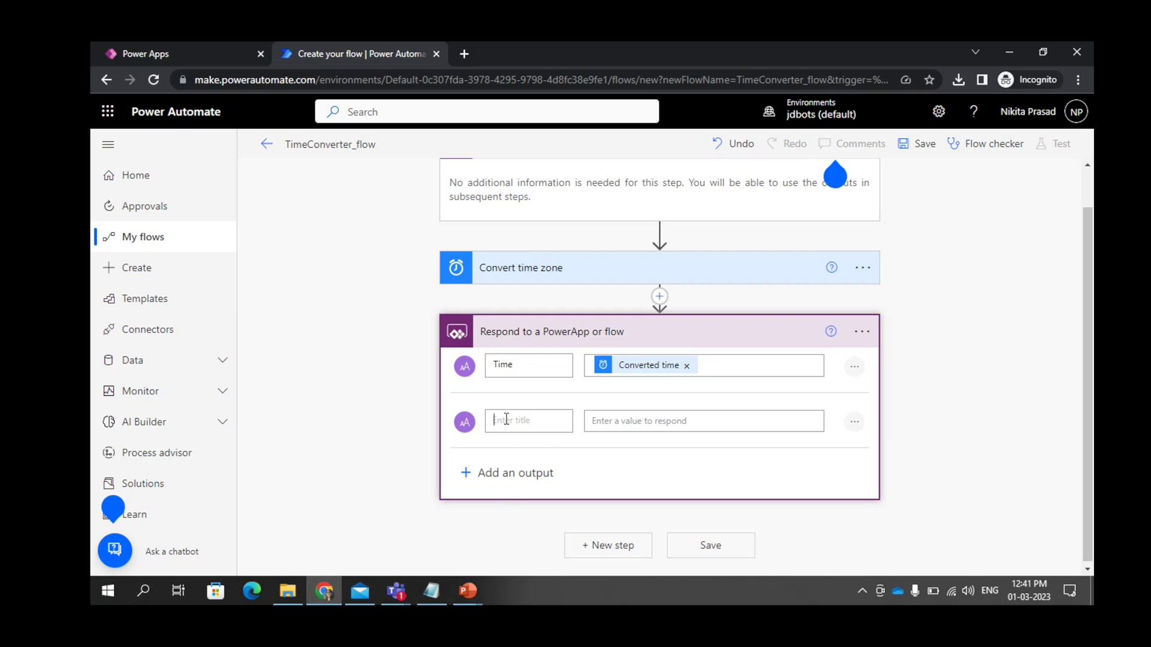
{"action": "type", "text": "Status"}
{"action": "left_click", "coordinate": [619, 420]}
{"action": "type", "text": "Time is converted"}
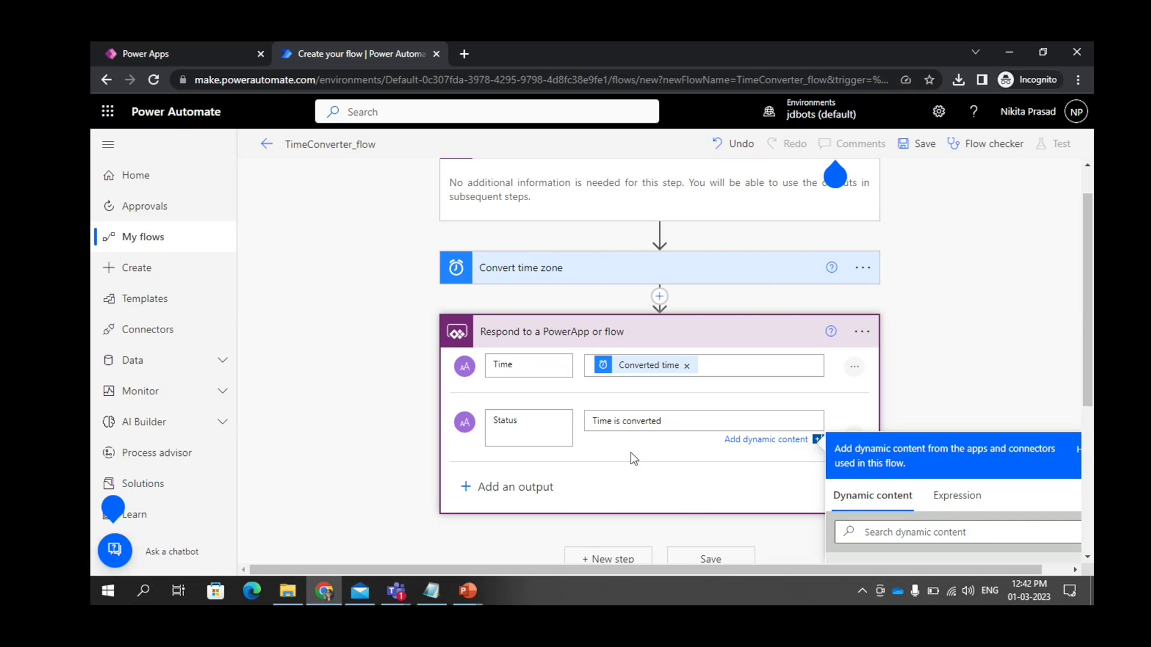
{"action": "left_click", "coordinate": [704, 342]}
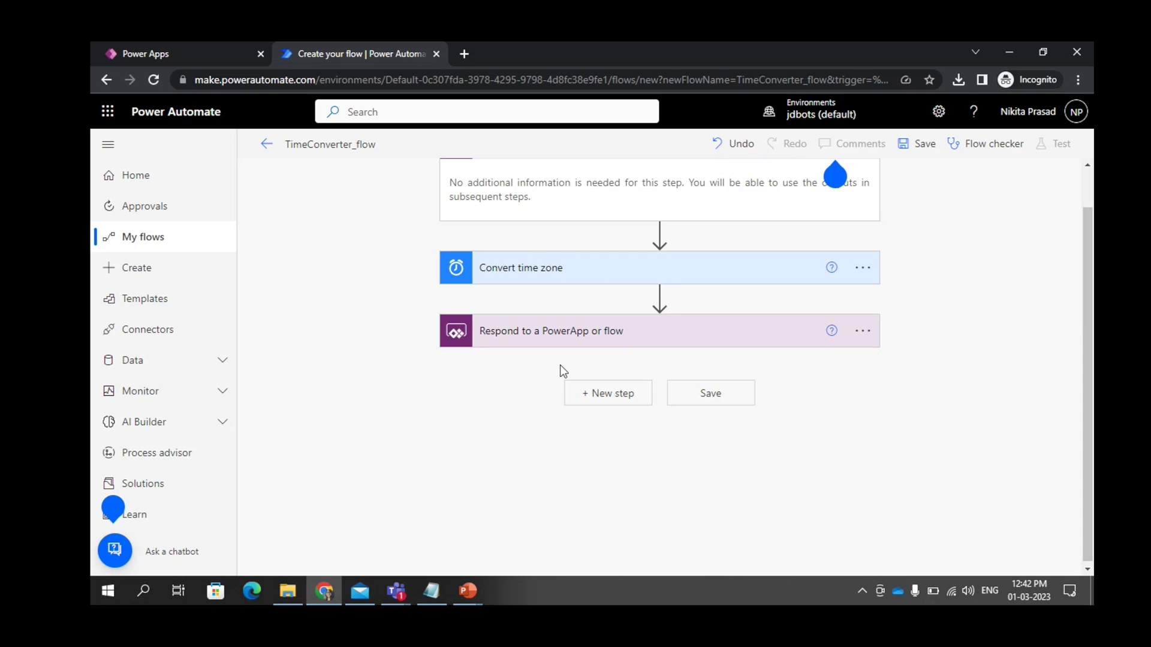
Step: Insert another Respond to a PowerApp or flow action directly after Convert time zone, searching for "respond"
{"action": "left_click", "coordinate": [600, 286]}
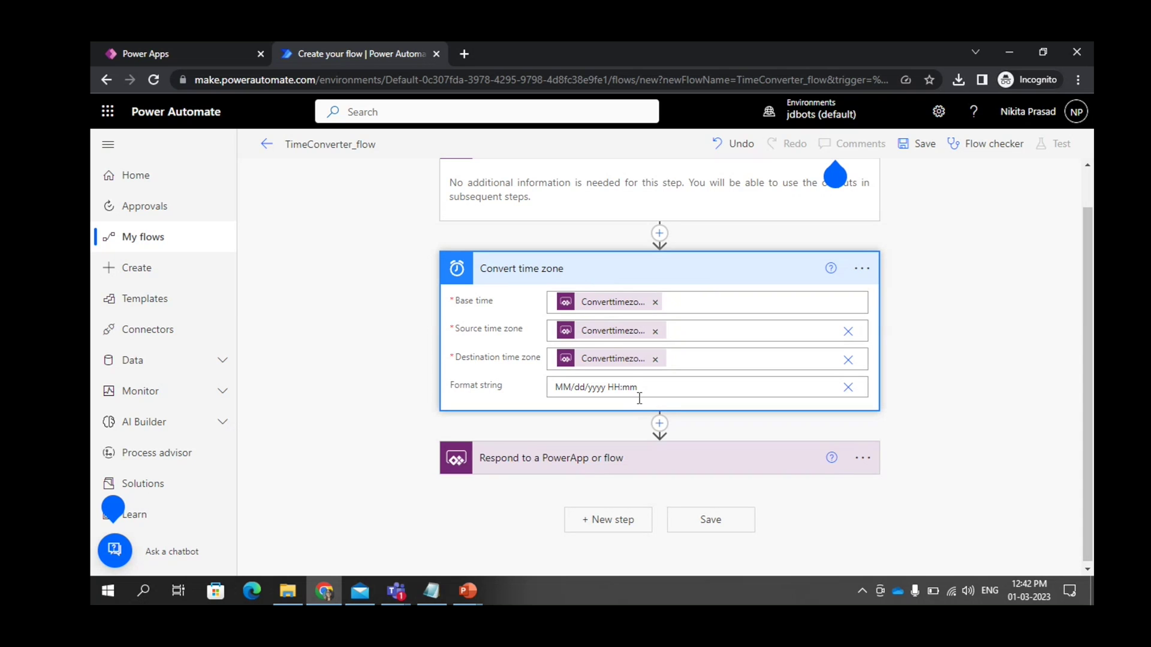
{"action": "left_click", "coordinate": [660, 425]}
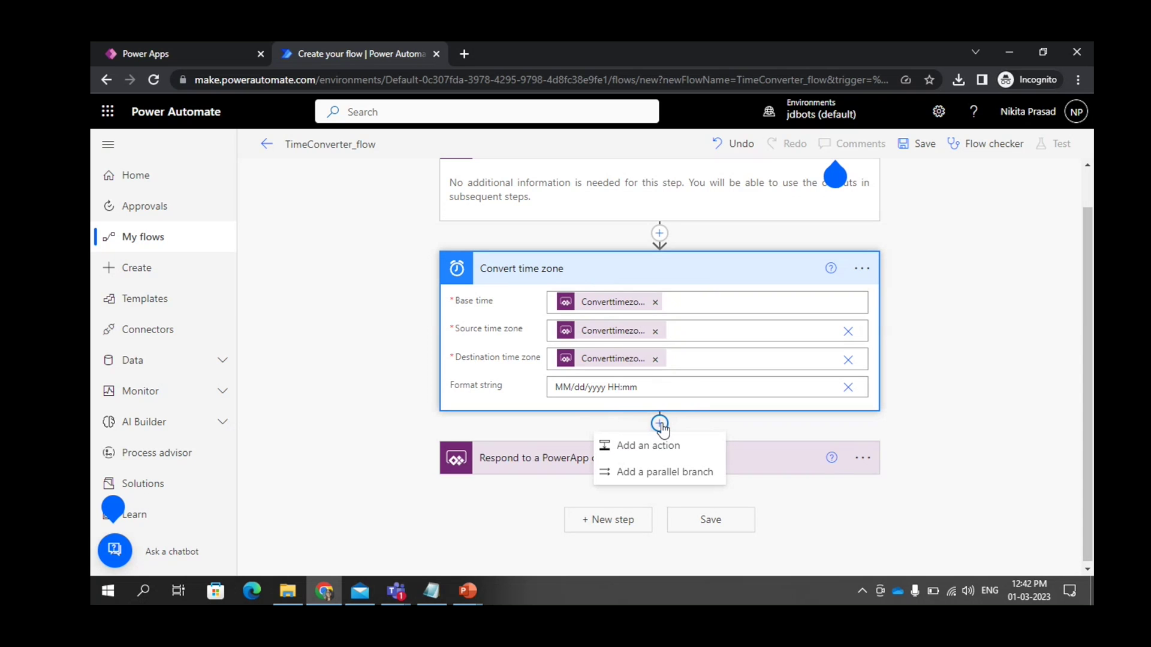
{"action": "left_click", "coordinate": [662, 442]}
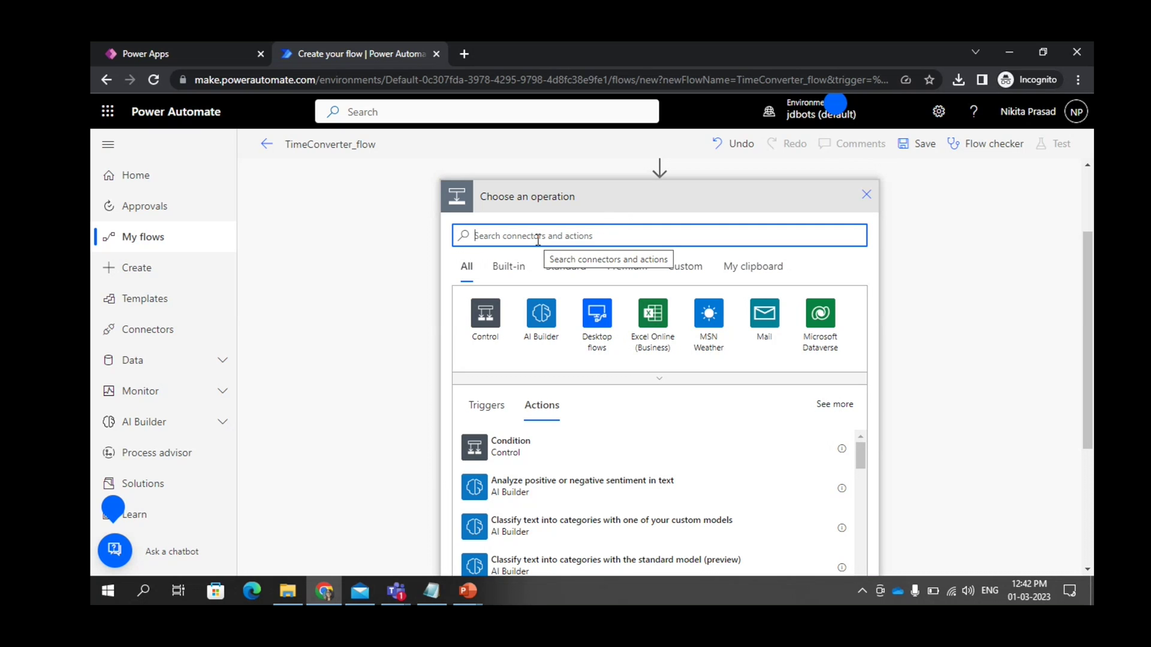
{"action": "type", "text": "respond"}
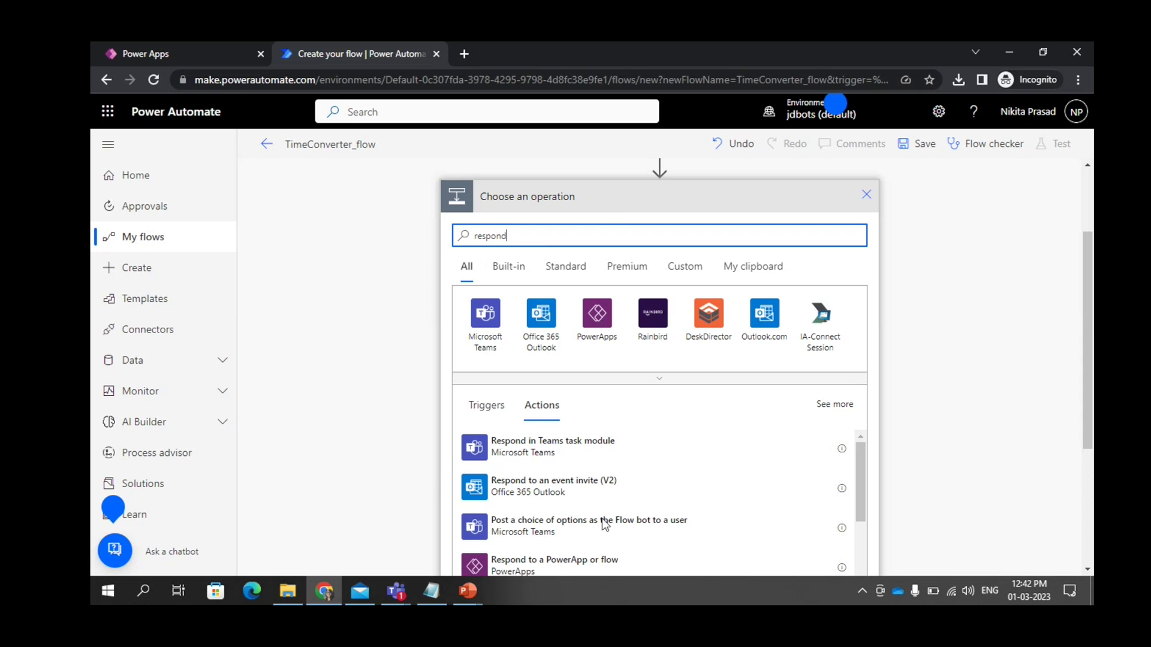
{"action": "left_click", "coordinate": [592, 567]}
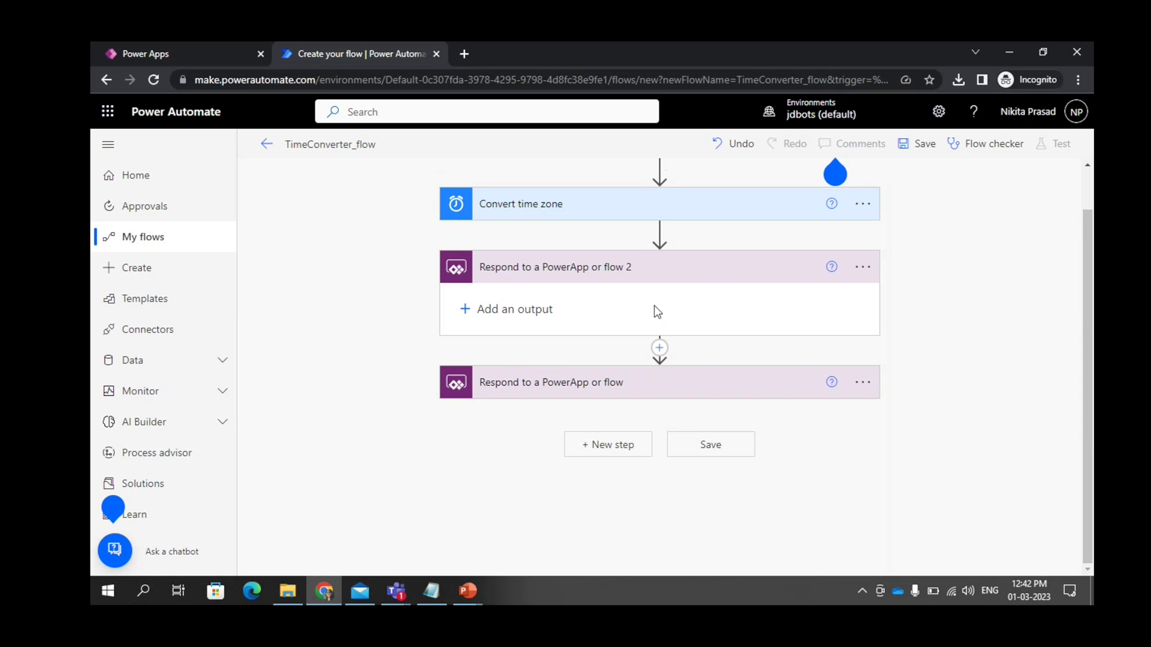
Step: Add a Text output titled Time to the new Respond to a PowerApp or flow 2 action
{"action": "left_click", "coordinate": [497, 308]}
{"action": "left_click", "coordinate": [487, 334]}
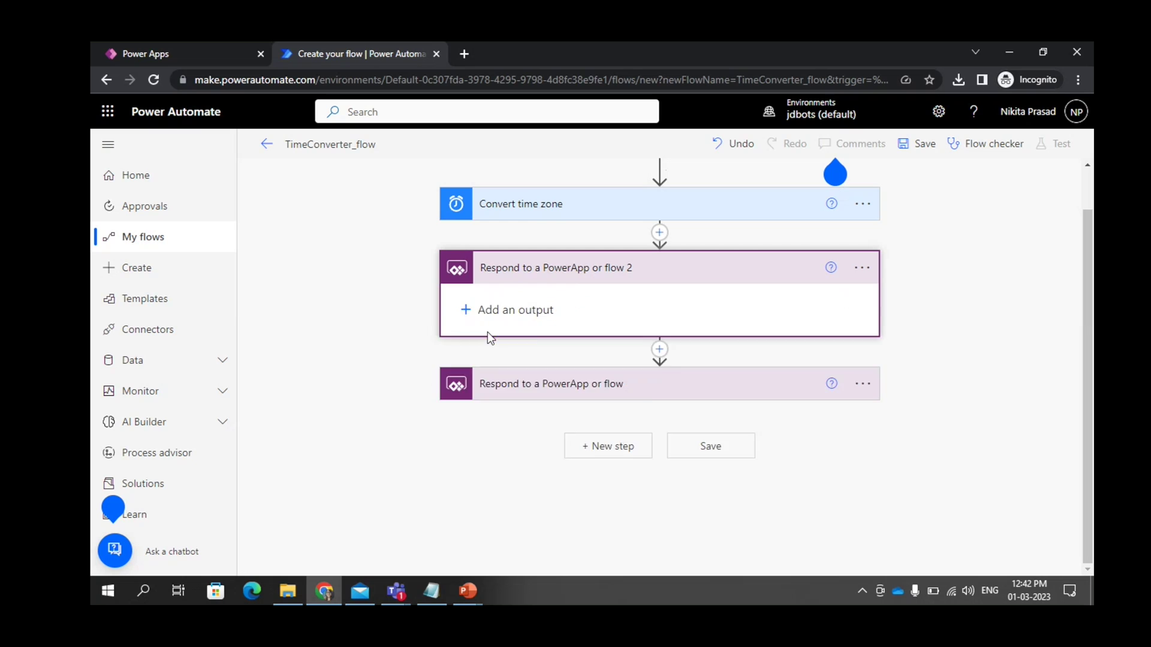
{"action": "left_click", "coordinate": [507, 300]}
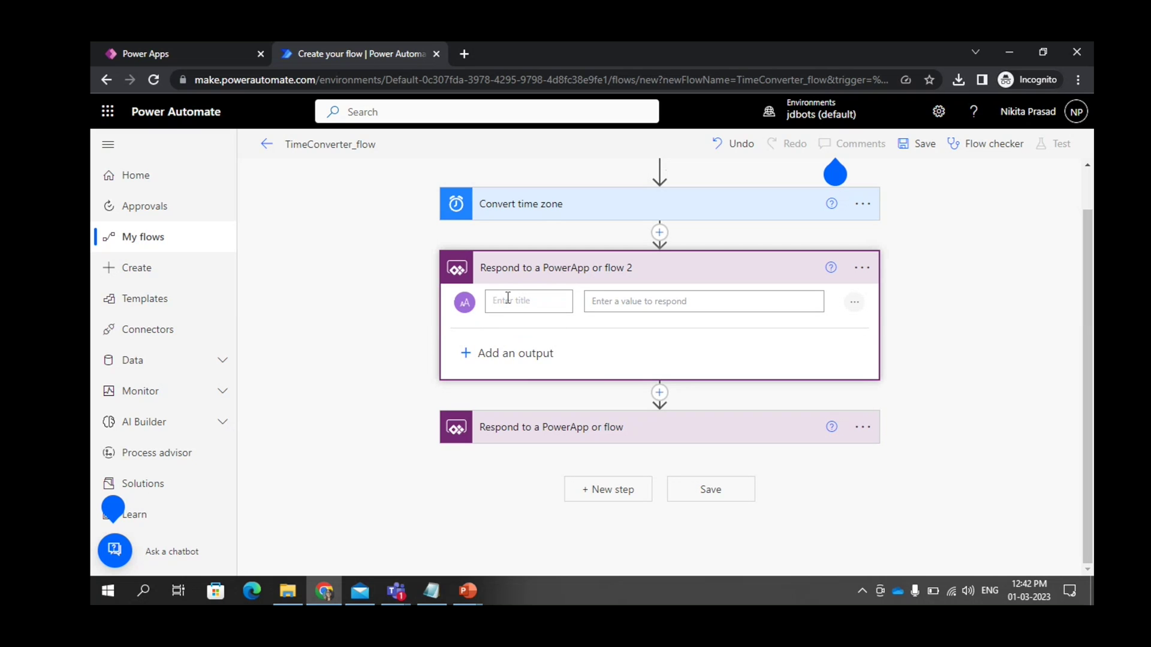
{"action": "type", "text": "Time"}
Step: Set the value of the Time output in Respond to a PowerApp or flow 2 to the expression utcNow()
{"action": "left_click", "coordinate": [638, 302]}
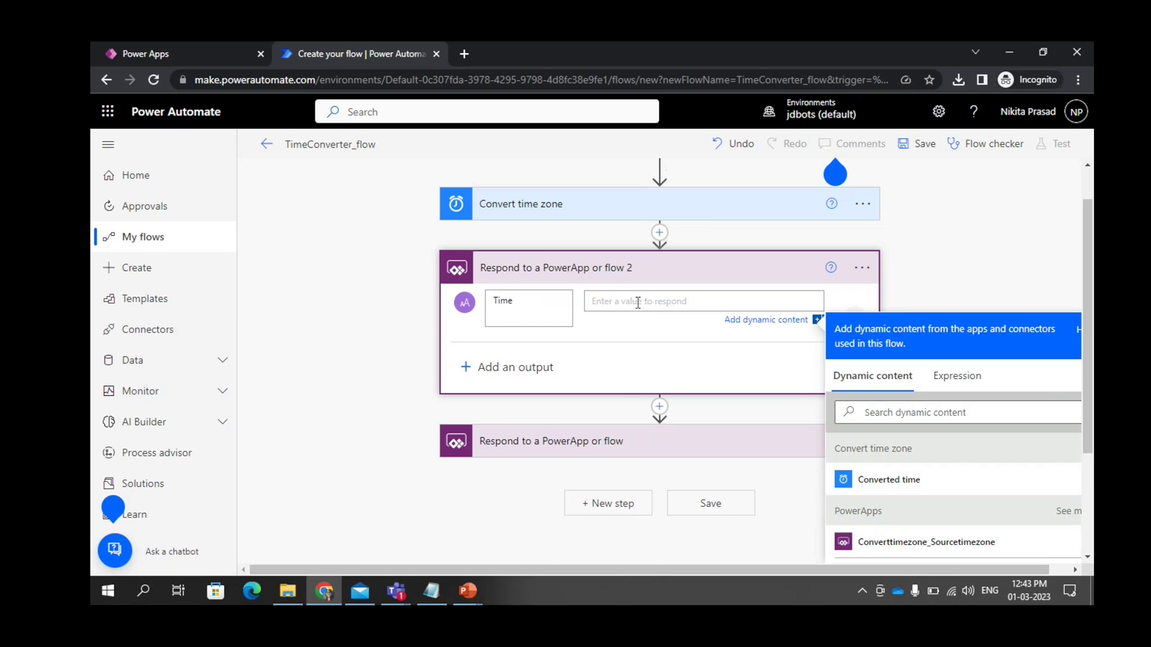
{"action": "type", "text": "utc"}
{"action": "key", "text": "BackSpace"}
{"action": "key", "text": "BackSpace"}
{"action": "key", "text": "BackSpace"}
{"action": "left_click", "coordinate": [936, 378]}
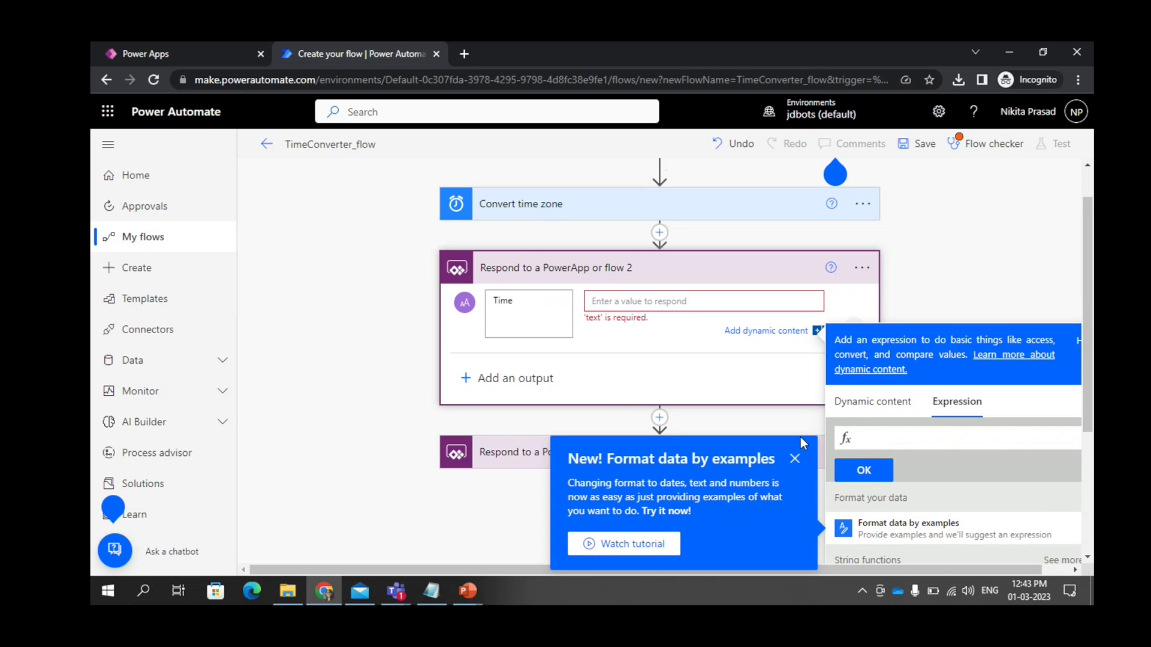
{"action": "left_click", "coordinate": [795, 456]}
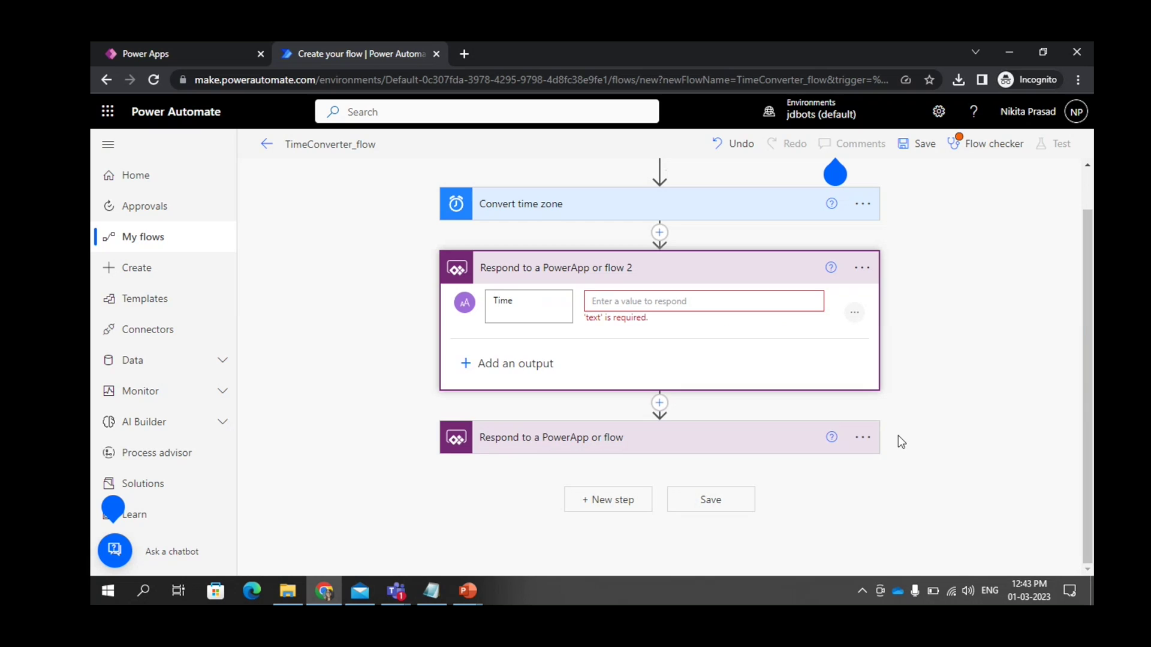
{"action": "left_click", "coordinate": [773, 301]}
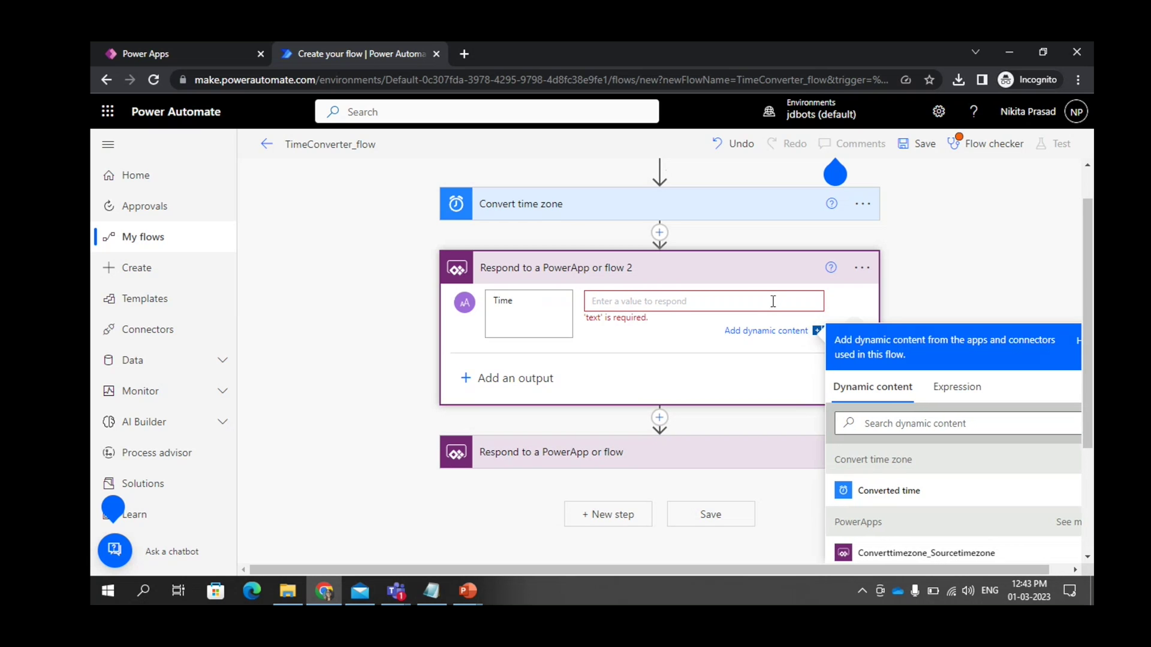
{"action": "left_click", "coordinate": [971, 391]}
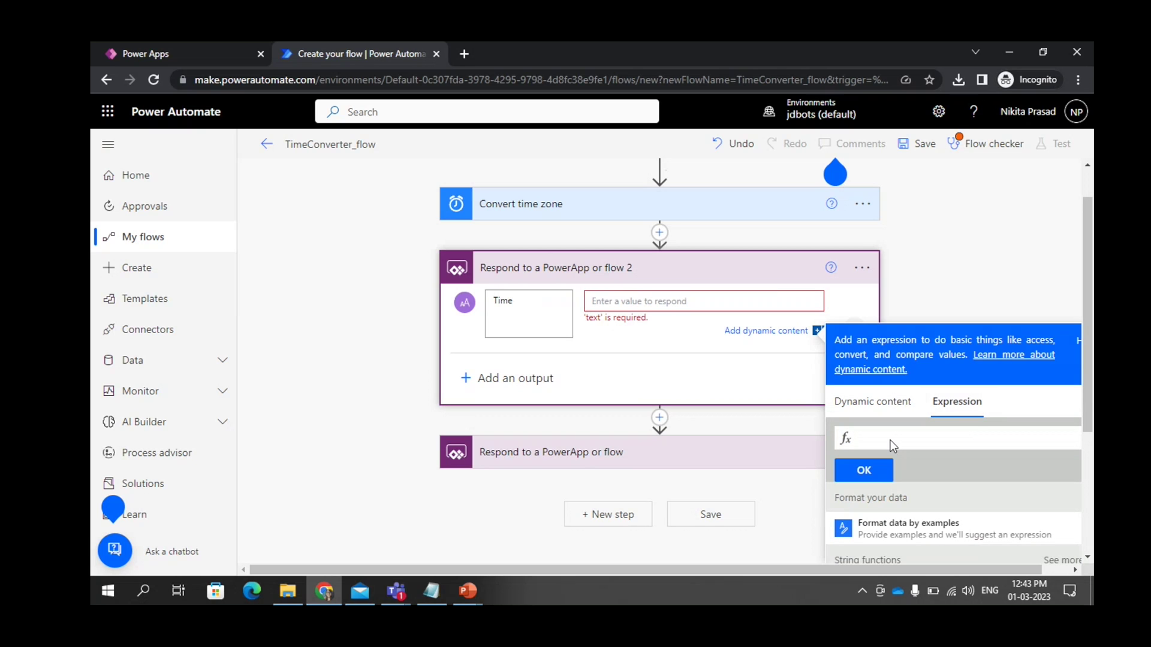
{"action": "type", "text": "utc"}
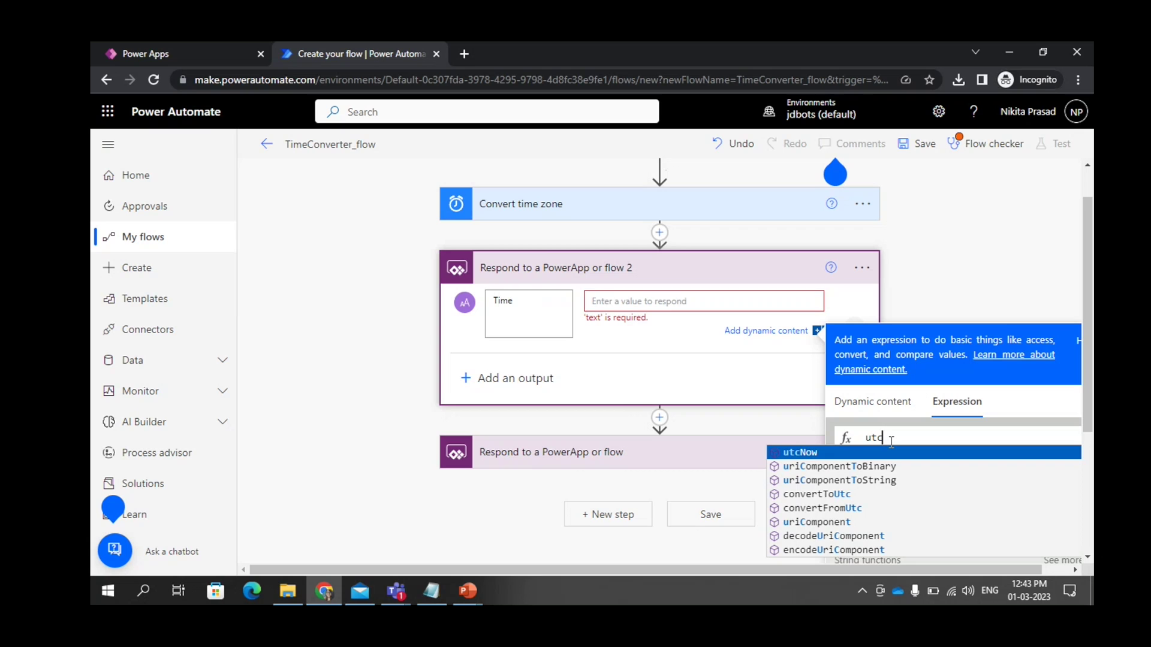
{"action": "key", "text": "Return"}
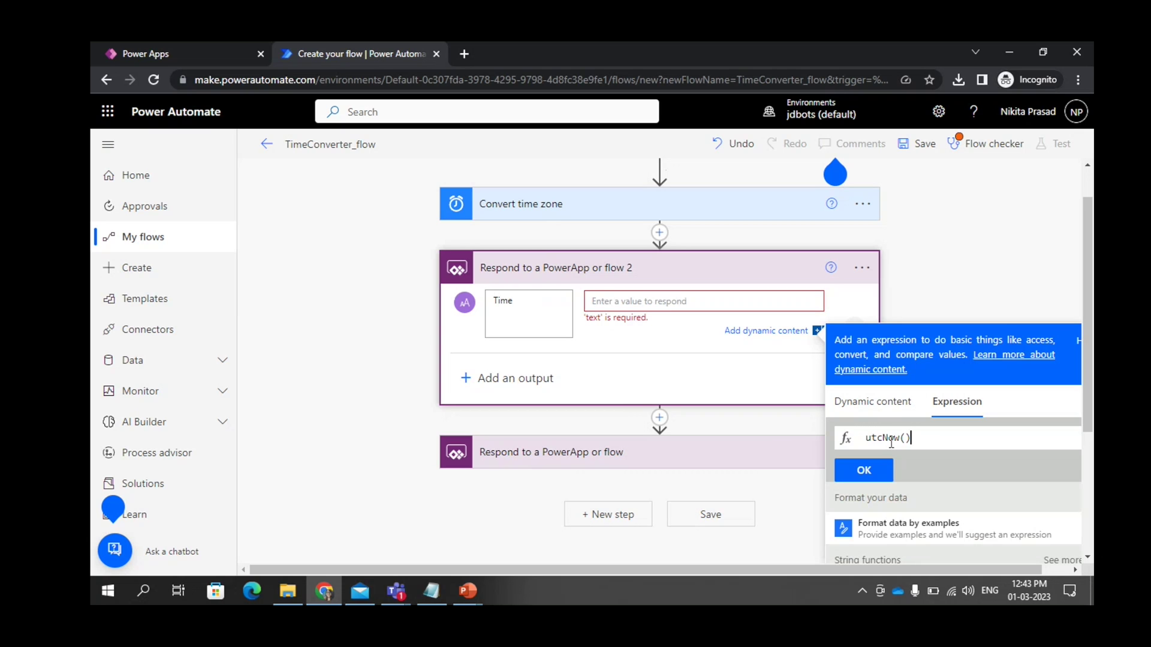
{"action": "left_click", "coordinate": [865, 470]}
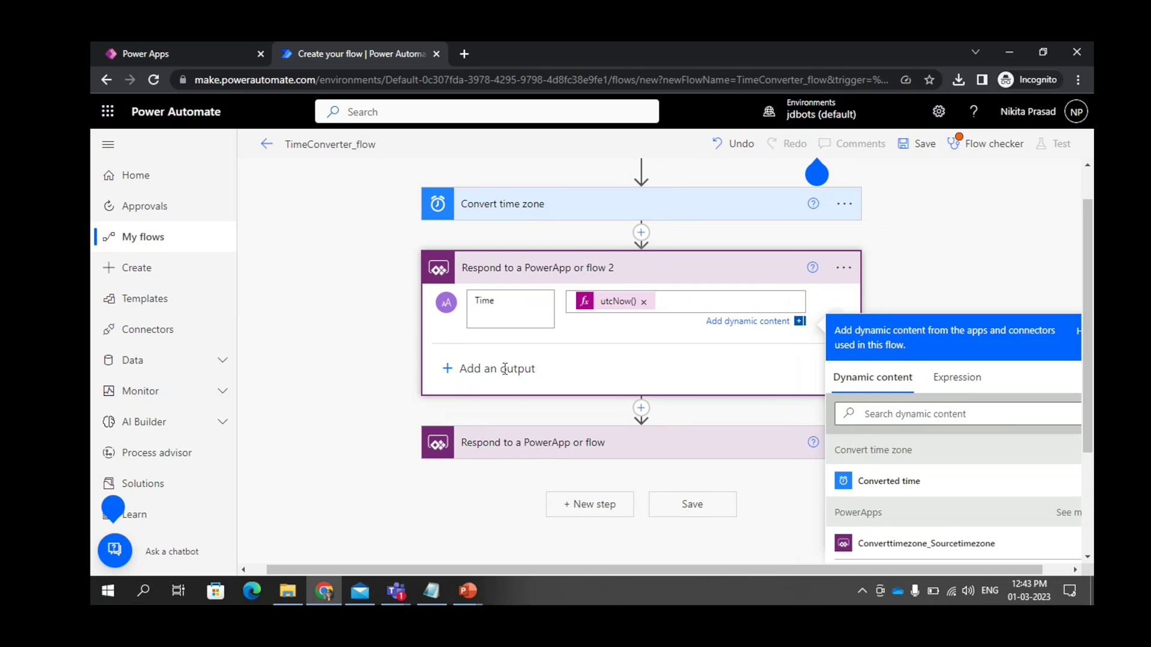
Step: Add a Text output titled Status to Respond to a PowerApp or flow 2, with the value "Unable to convert"
{"action": "left_click", "coordinate": [505, 367]}
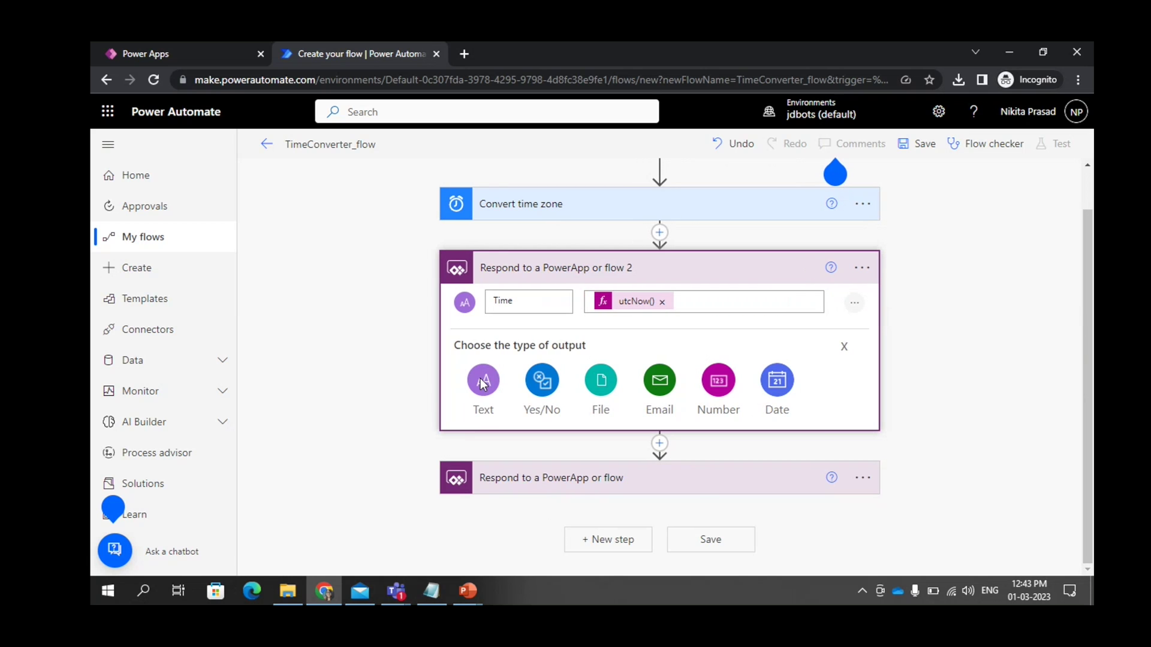
{"action": "left_click", "coordinate": [482, 376]}
{"action": "left_click", "coordinate": [510, 359]}
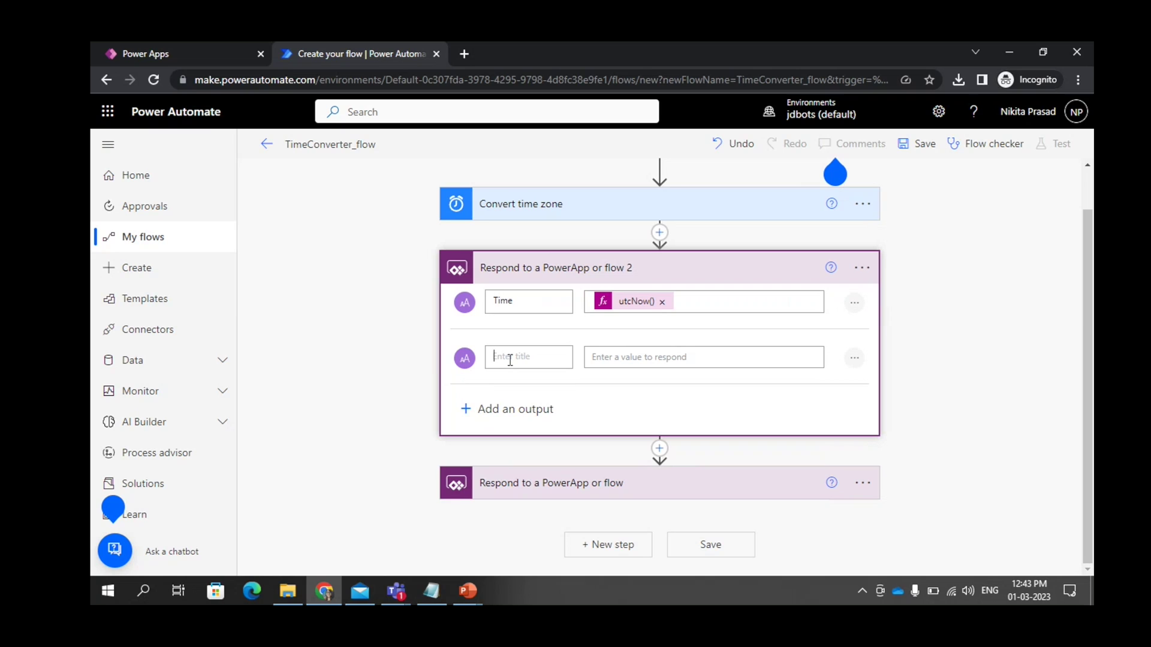
{"action": "type", "text": "S"}
{"action": "type", "text": "tart"}
{"action": "type", "text": "us"}
{"action": "left_click", "coordinate": [636, 358]}
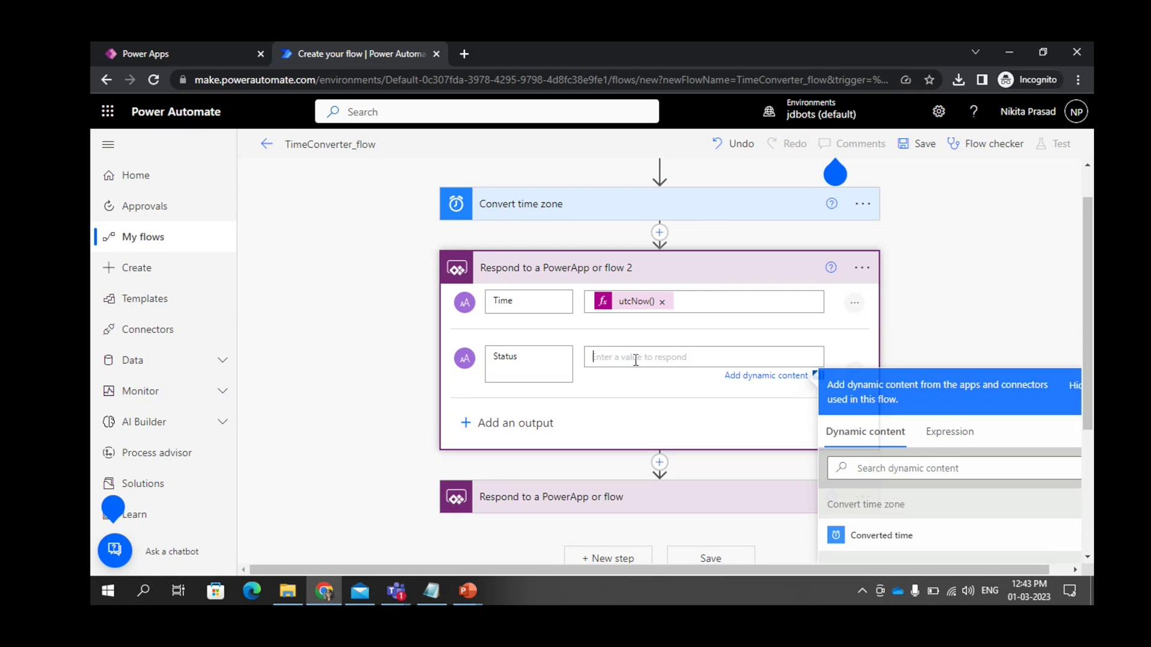
{"action": "type", "text": "Unab"}
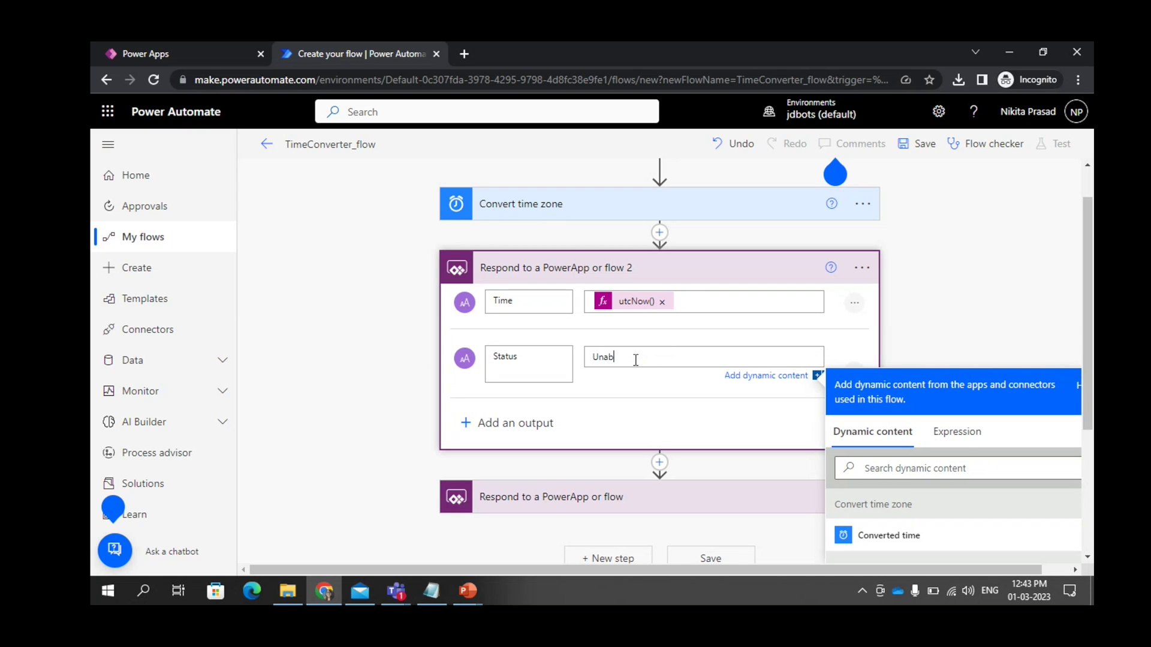
{"action": "type", "text": "le to convert"}
Step: Configure Respond to a PowerApp or flow 2 to run only after Convert time zone has failed
{"action": "left_click", "coordinate": [866, 271]}
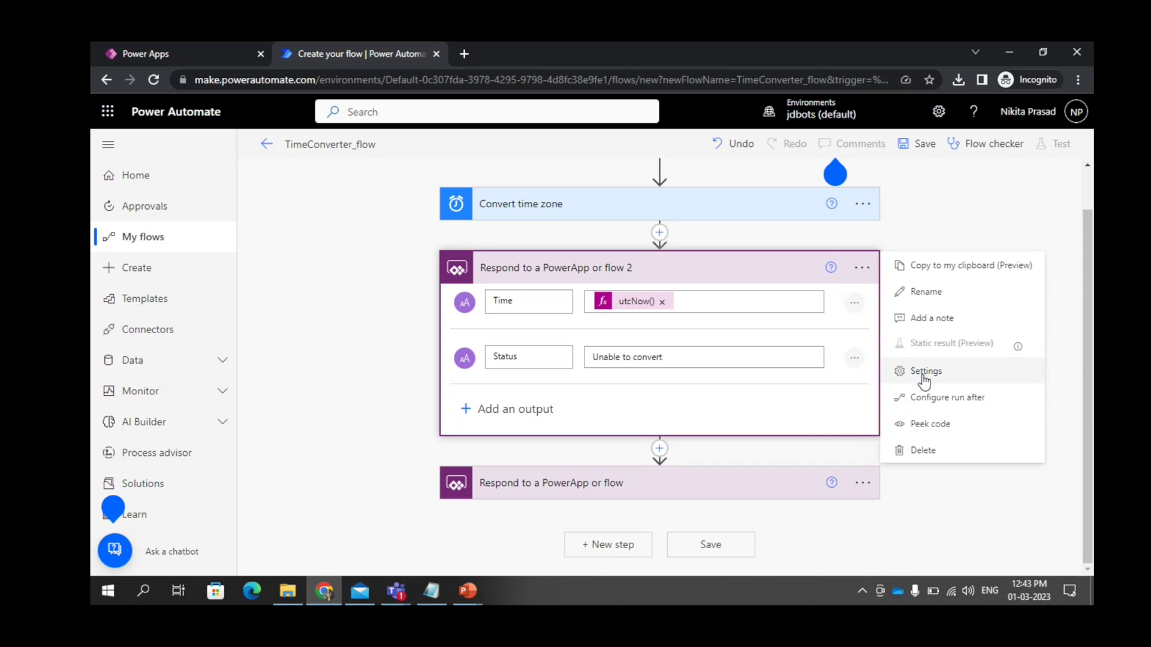
{"action": "left_click", "coordinate": [929, 405]}
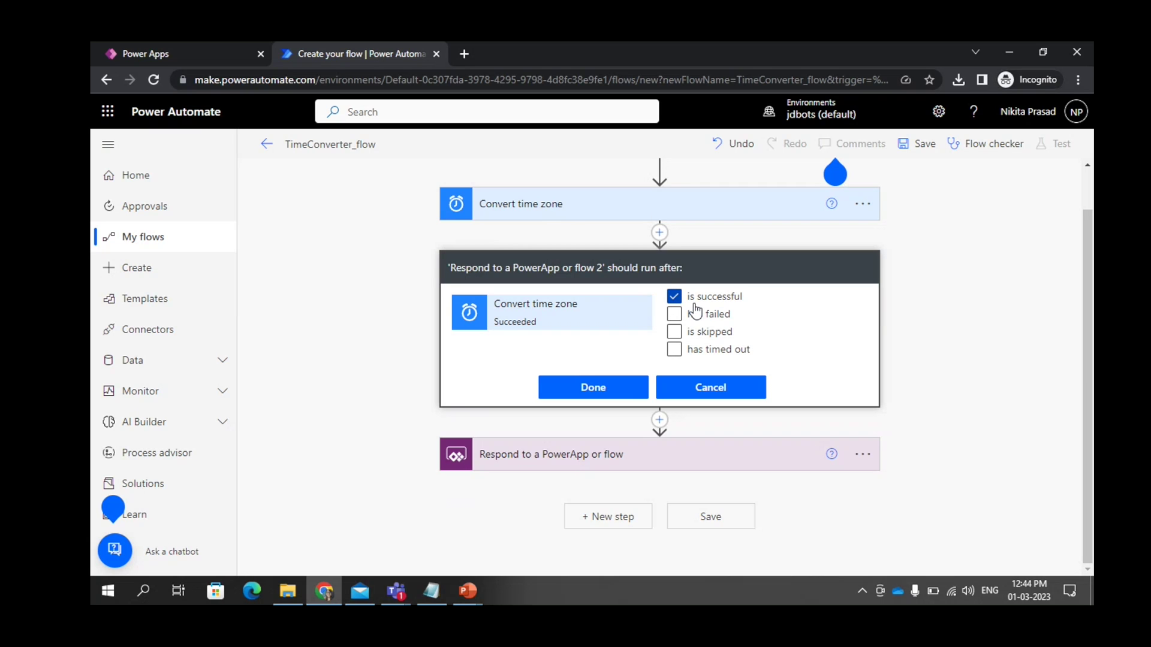
{"action": "left_click", "coordinate": [675, 315]}
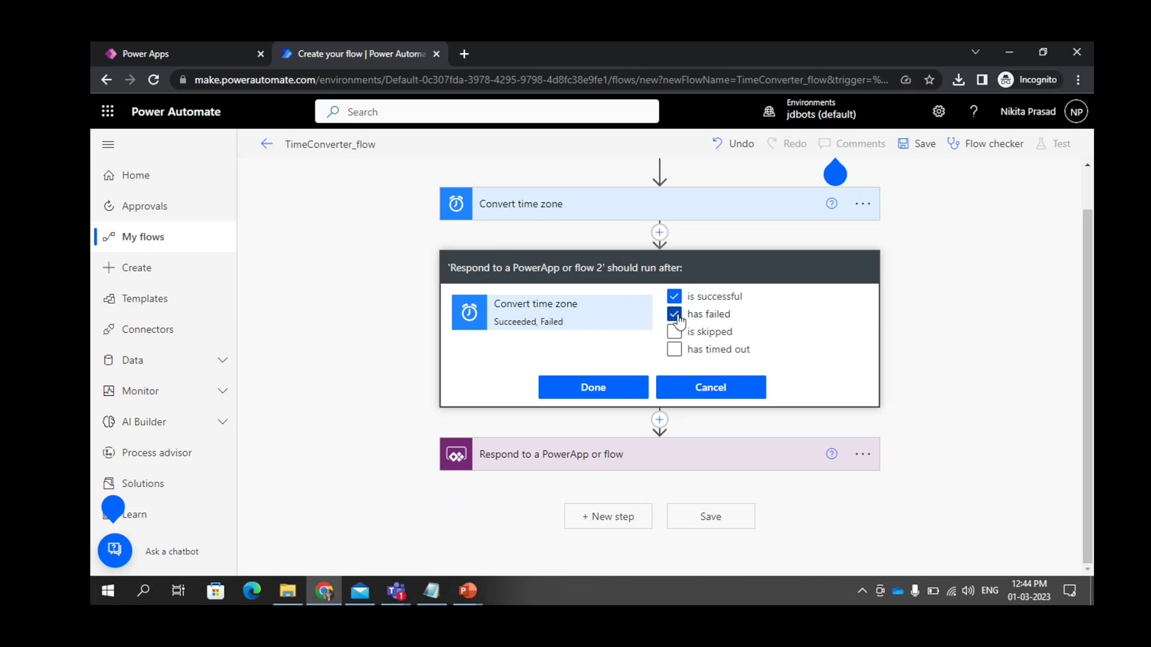
{"action": "left_click", "coordinate": [674, 297]}
{"action": "left_click", "coordinate": [621, 390]}
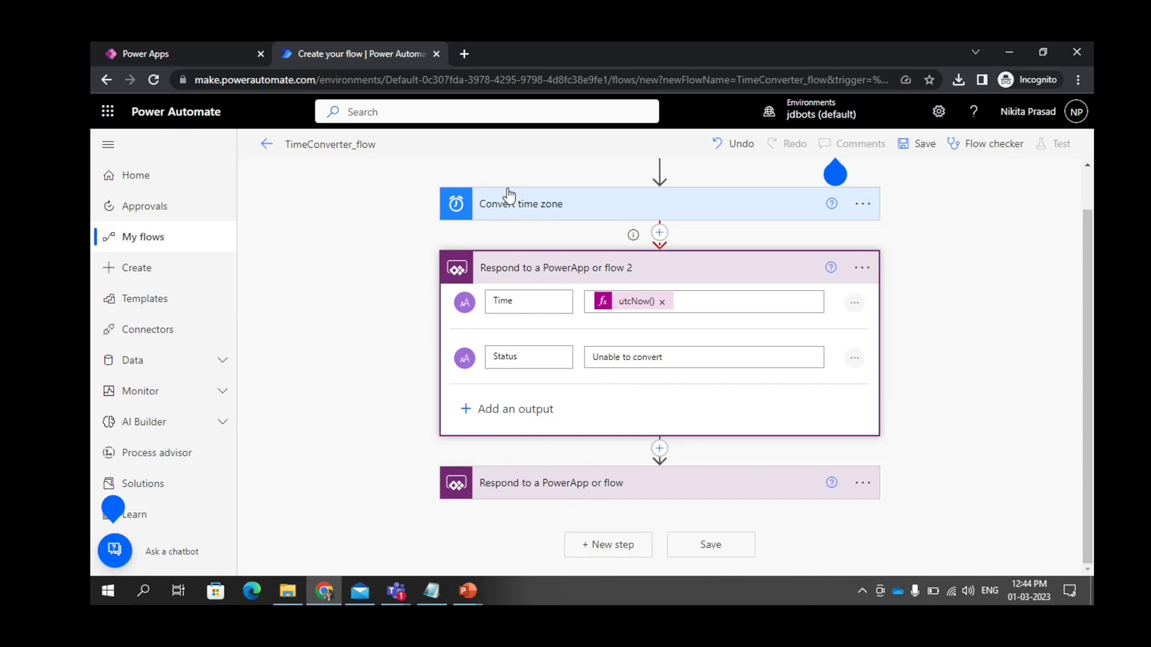
{"action": "left_click", "coordinate": [606, 282]}
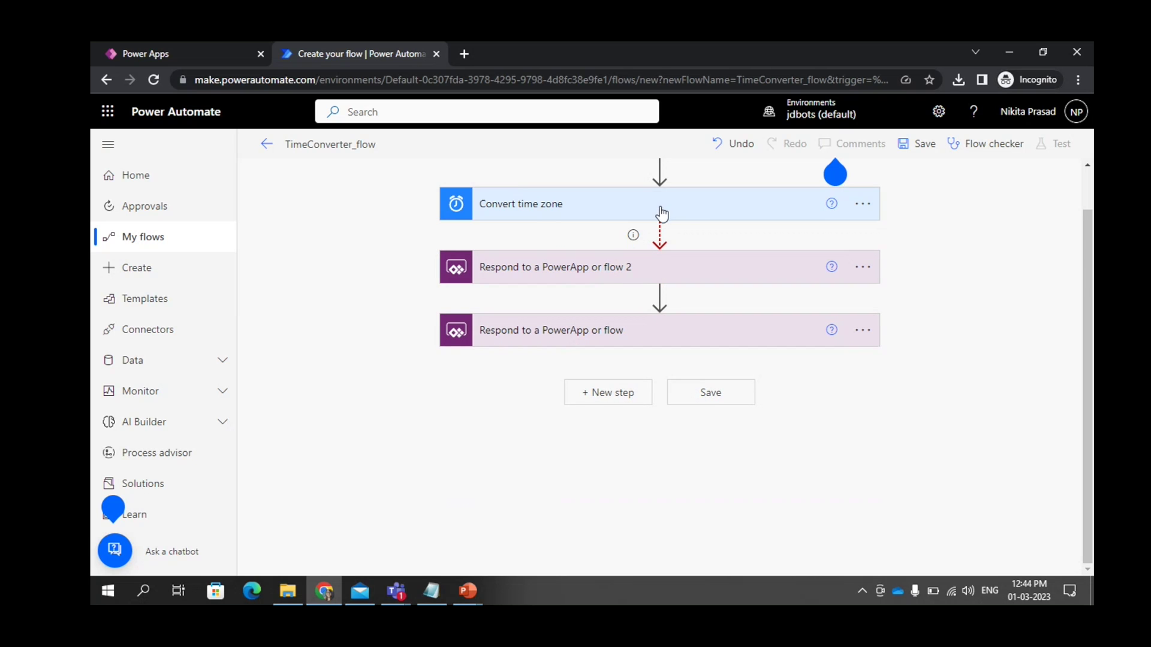
Step: Configure the last Respond to a PowerApp or flow action to run only after Respond to a PowerApp or flow 2 is skipped
{"action": "left_click", "coordinate": [655, 328]}
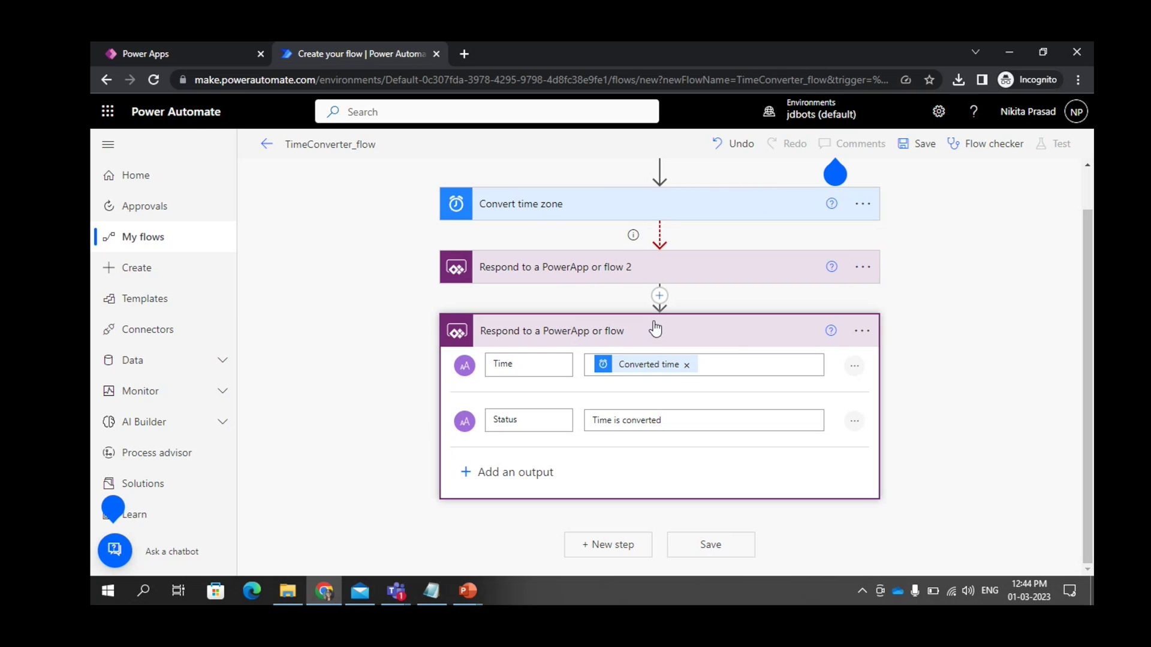
{"action": "left_click", "coordinate": [862, 332]}
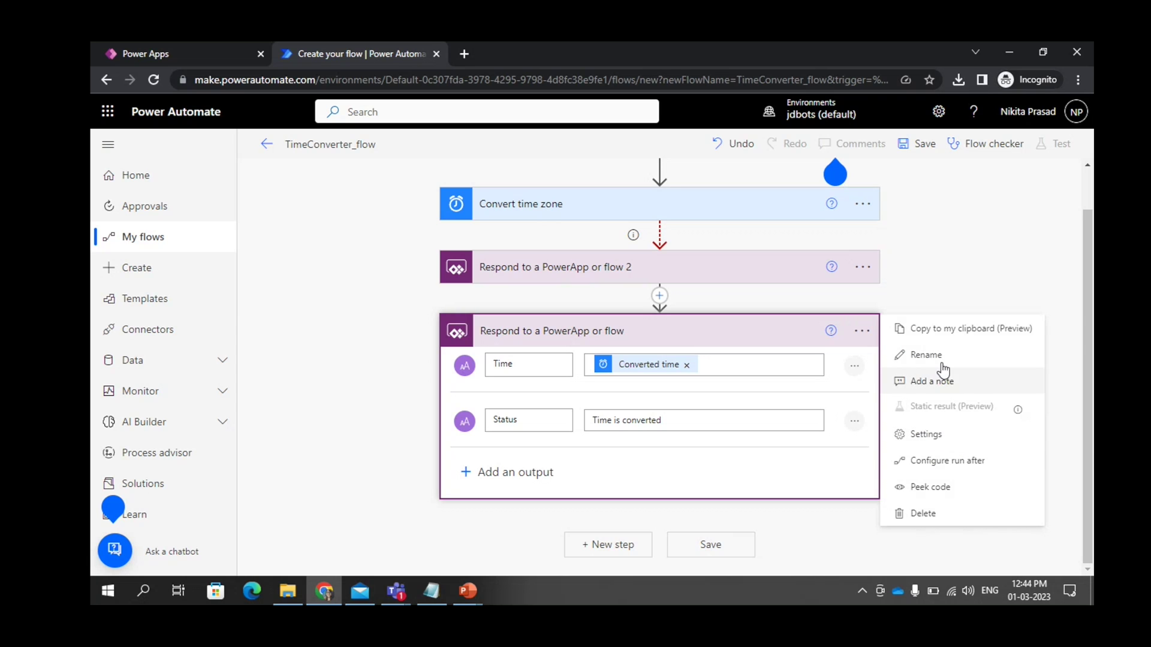
{"action": "left_click", "coordinate": [940, 462]}
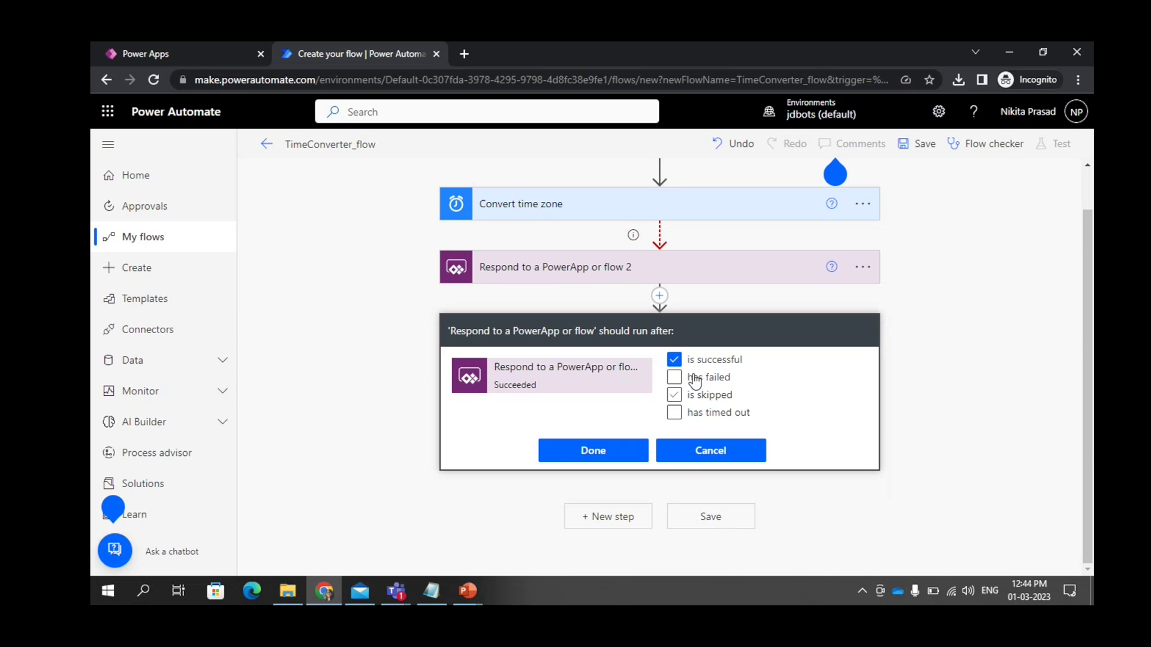
{"action": "left_click", "coordinate": [674, 394]}
{"action": "left_click", "coordinate": [675, 359]}
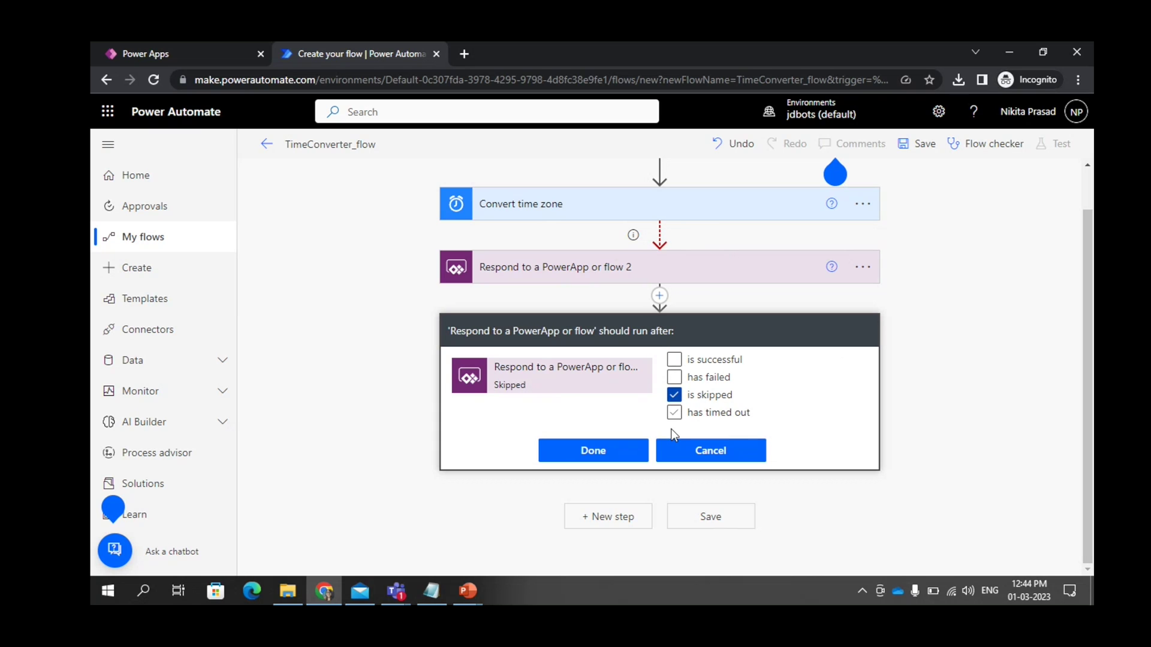
{"action": "left_click", "coordinate": [605, 450]}
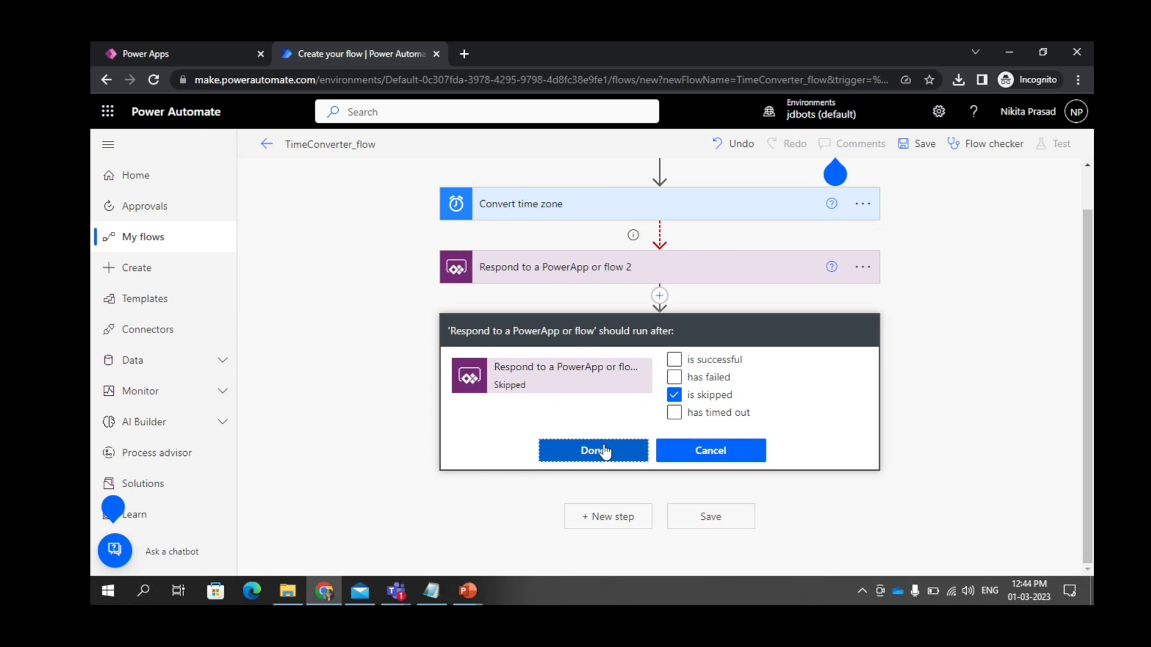
{"action": "left_click", "coordinate": [532, 419]}
{"action": "key", "text": "Tab"}
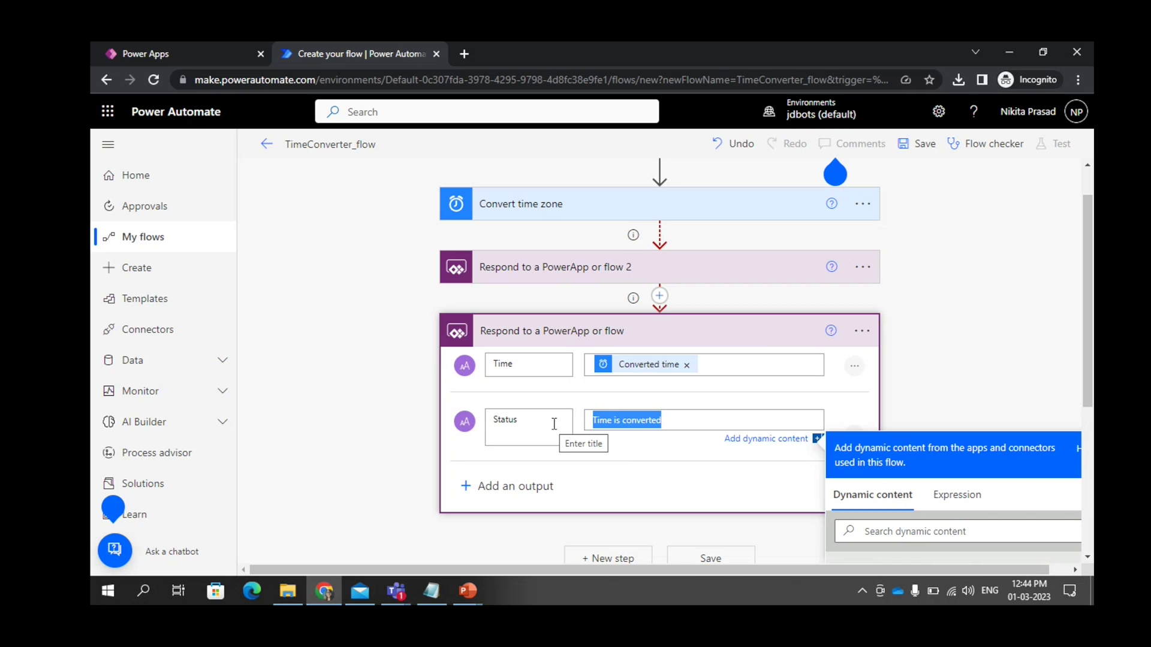
Step: Replace the Status value in the last Respond to a PowerApp or flow action with the expression null and save the flow
{"action": "key", "text": "BackSpace"}
{"action": "scroll", "coordinate": [961, 373], "scroll_direction": "down", "scroll_amount": 2}
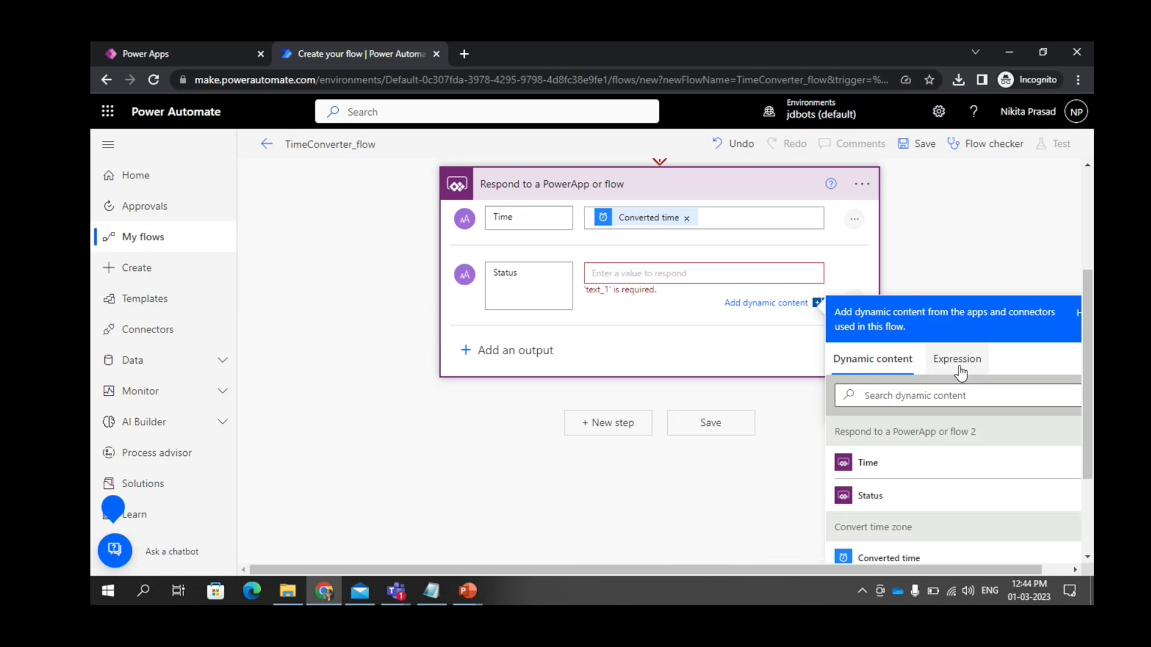
{"action": "left_click", "coordinate": [960, 369]}
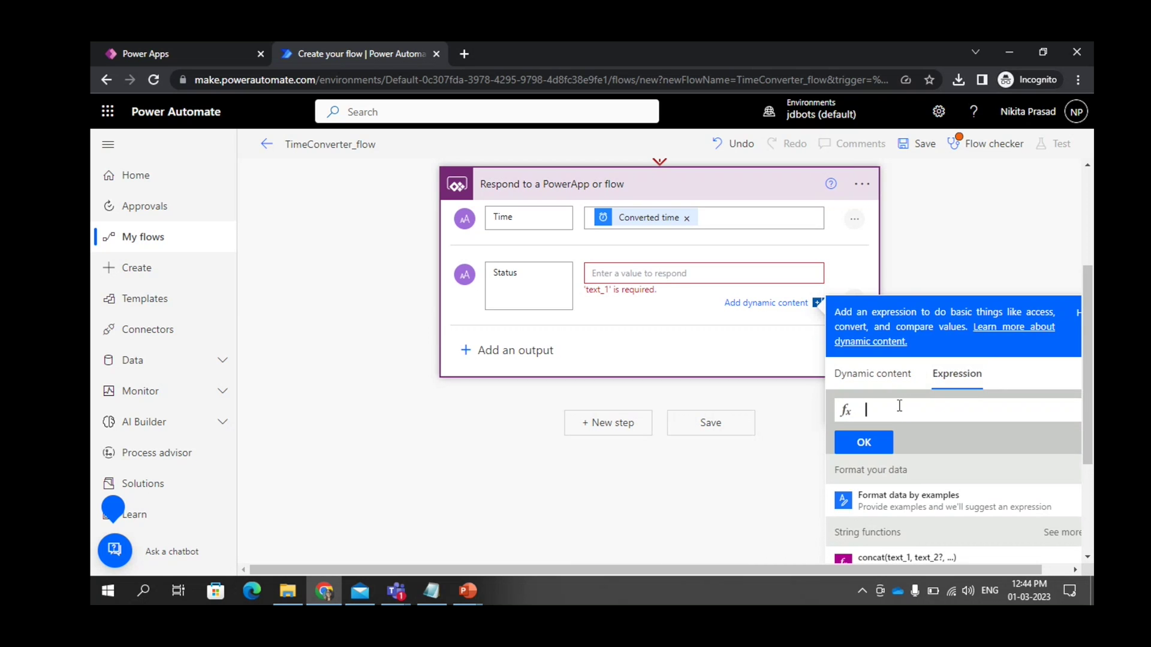
{"action": "type", "text": "null"}
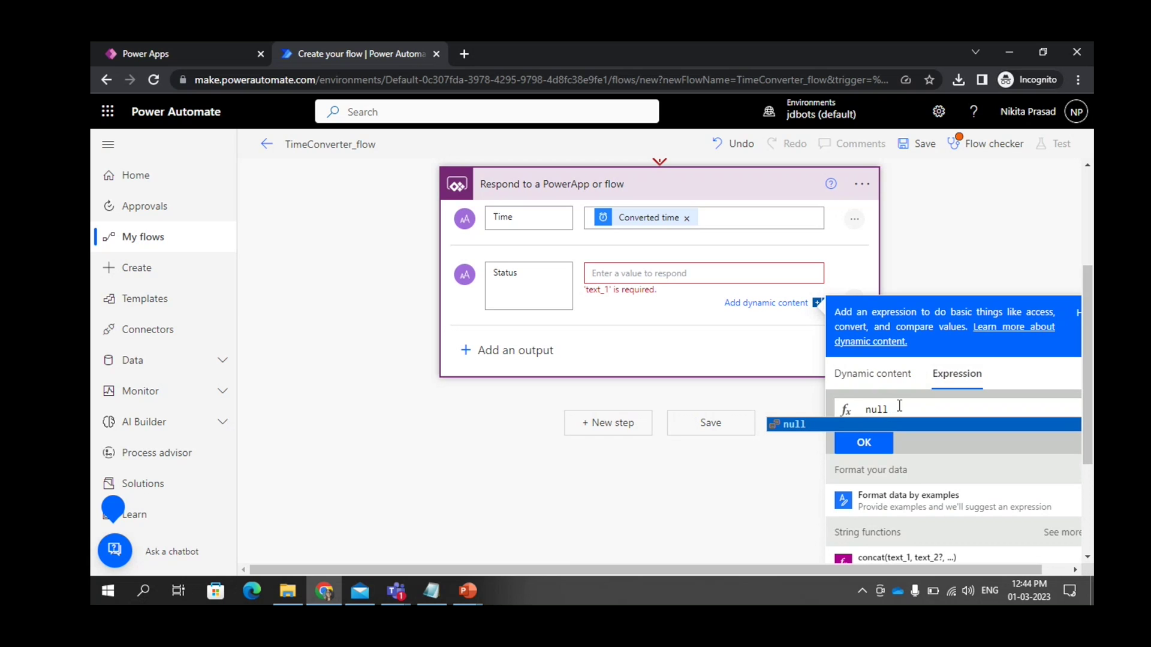
{"action": "left_click", "coordinate": [890, 424]}
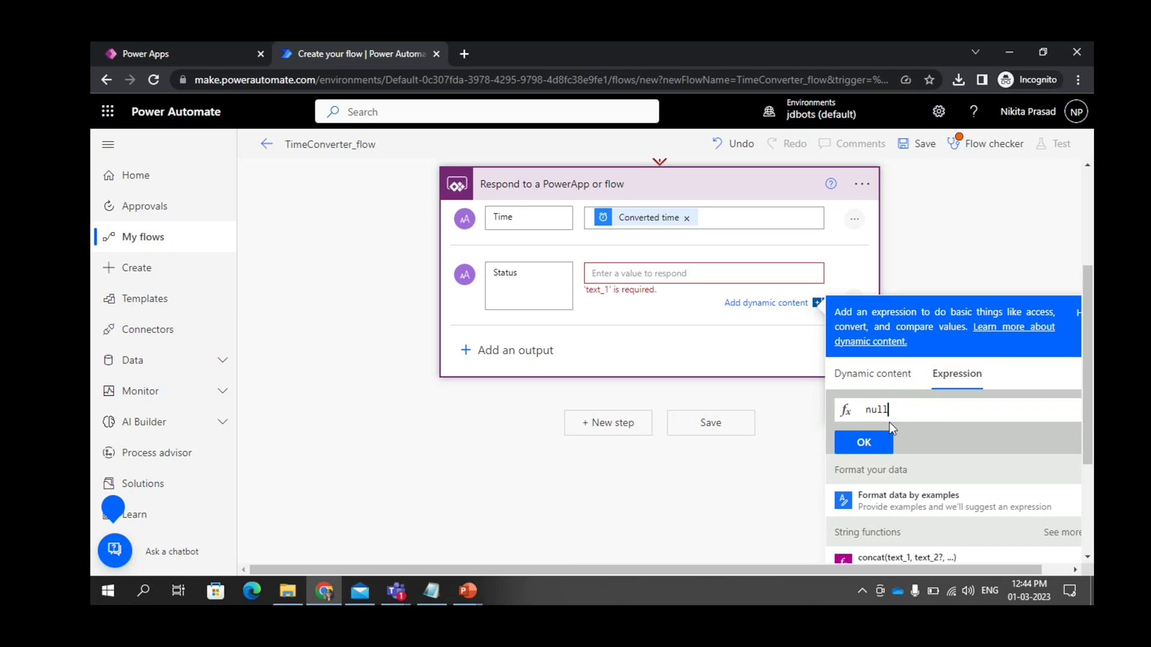
{"action": "left_click", "coordinate": [869, 444]}
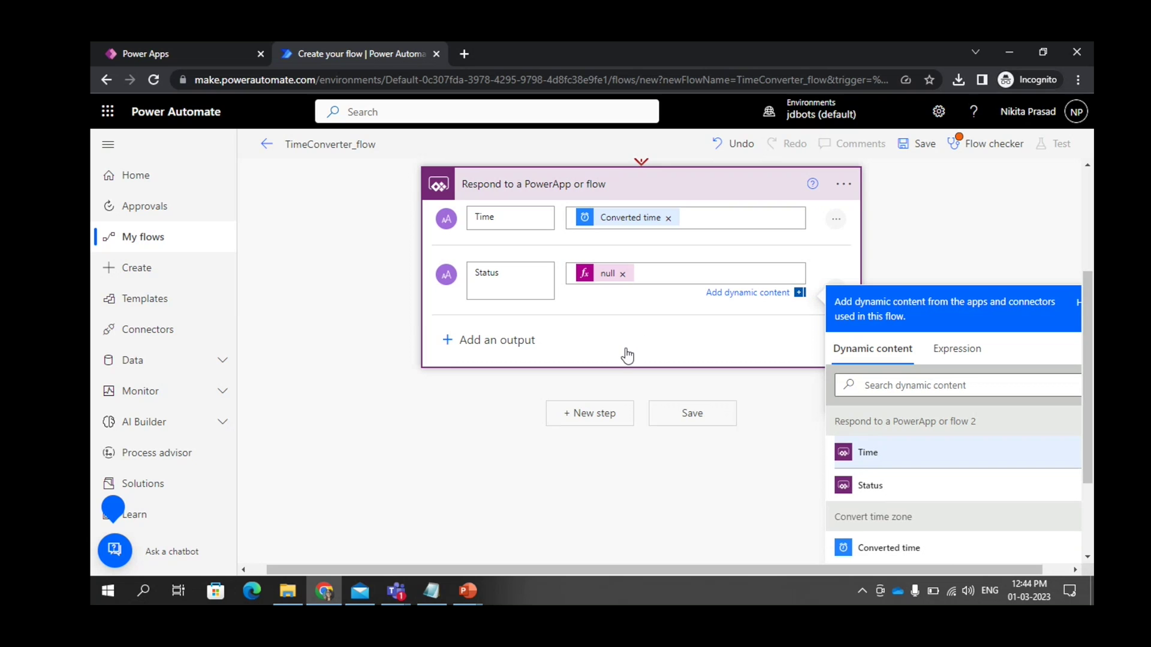
{"action": "scroll", "coordinate": [690, 300], "scroll_direction": "up", "scroll_amount": 3}
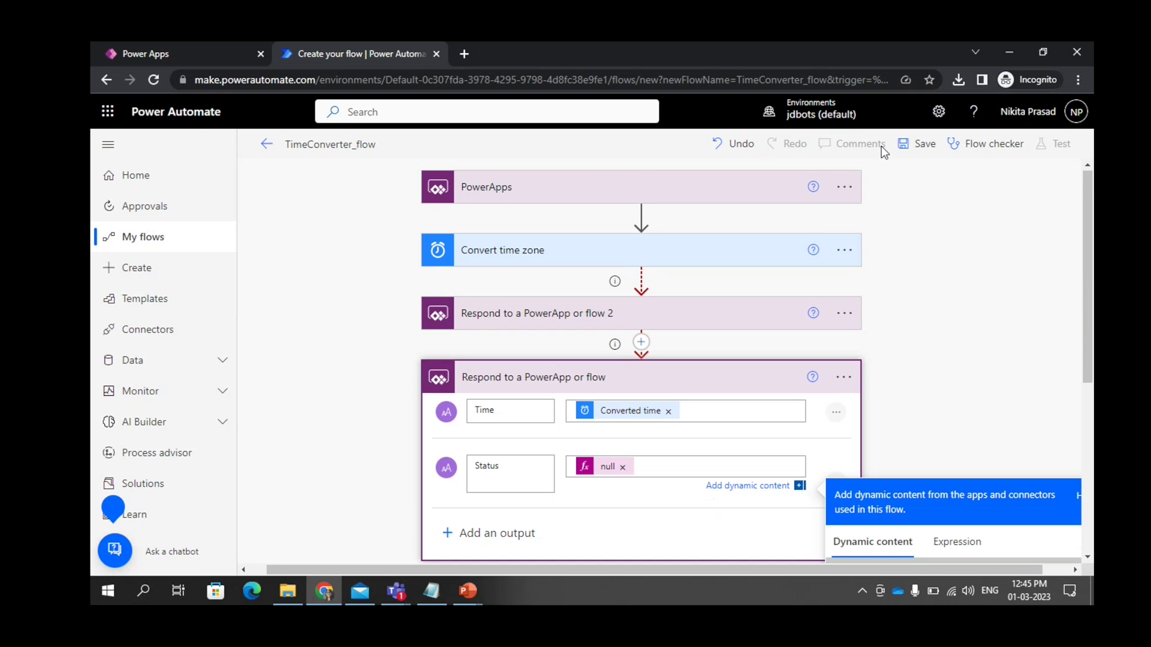
{"action": "left_click", "coordinate": [925, 145]}
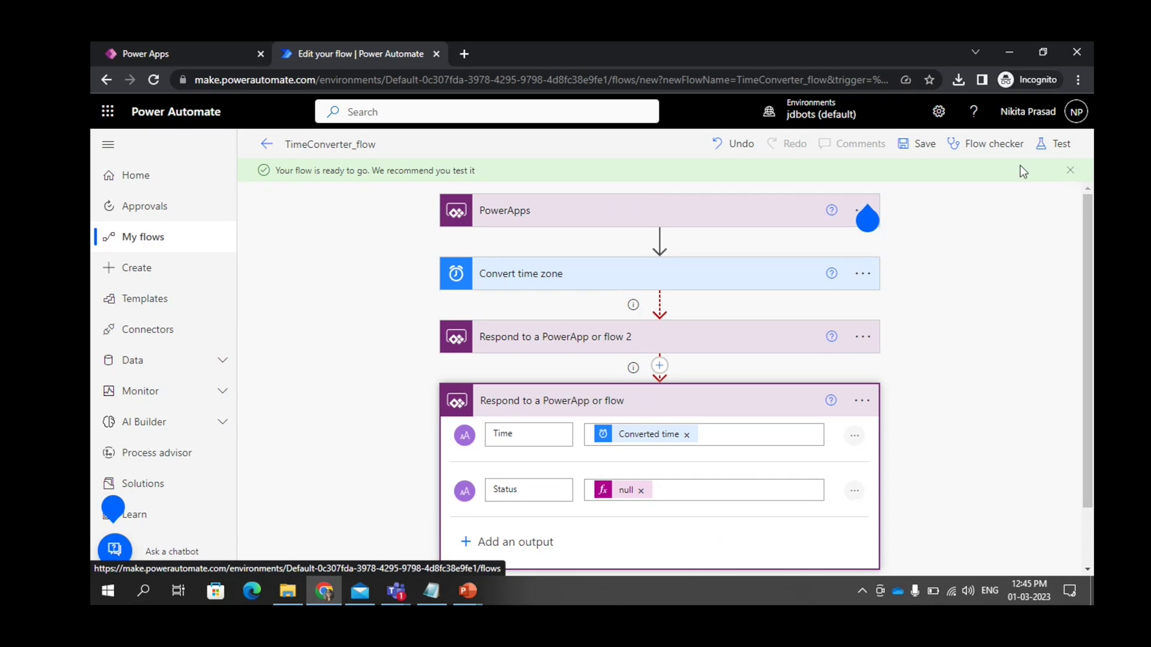
Step: Open a manual test of TimeConverter_flow to review its required run inputs, and close it without running the flow
{"action": "left_click", "coordinate": [1062, 146]}
{"action": "left_click", "coordinate": [914, 180]}
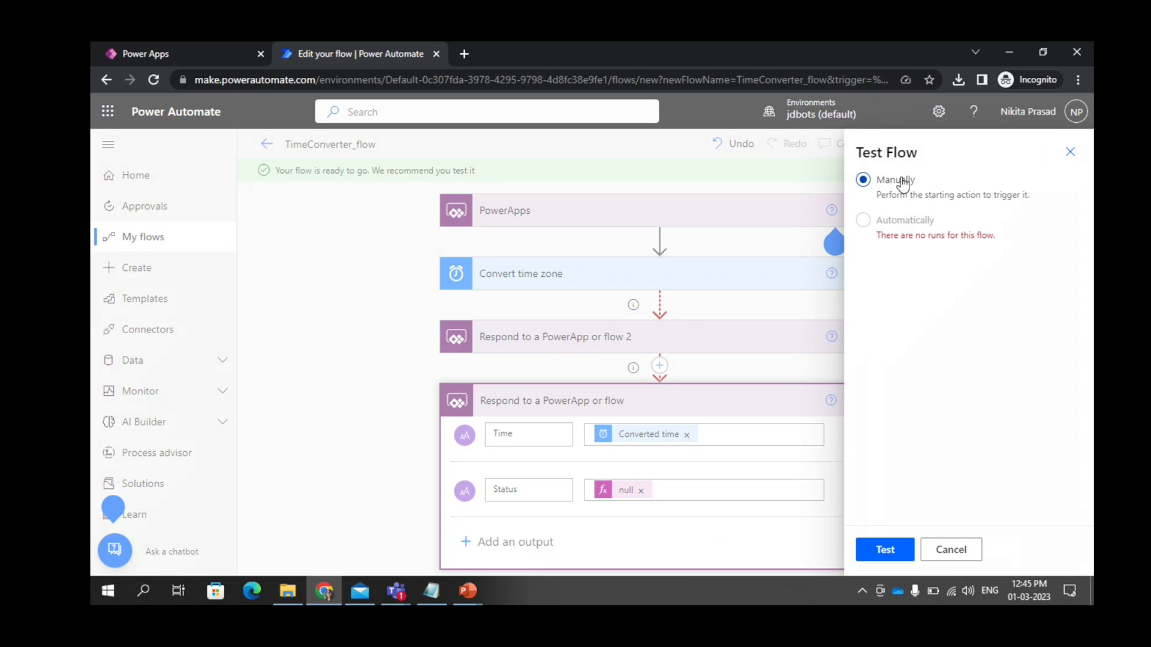
{"action": "left_click", "coordinate": [872, 549]}
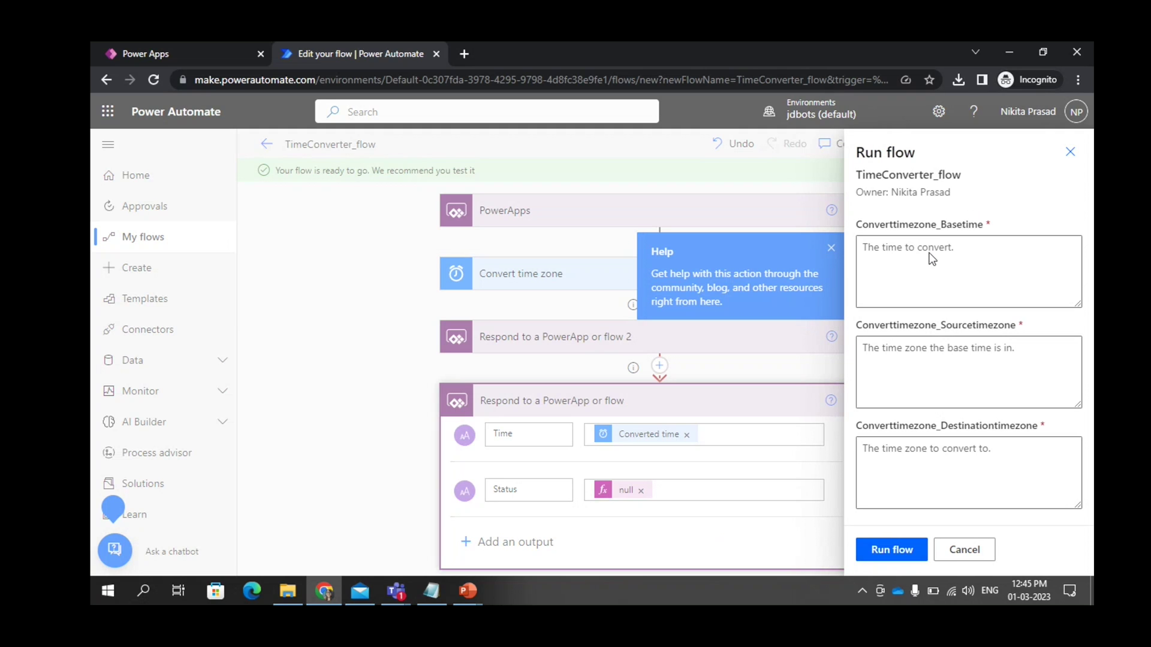
{"action": "left_click", "coordinate": [930, 251]}
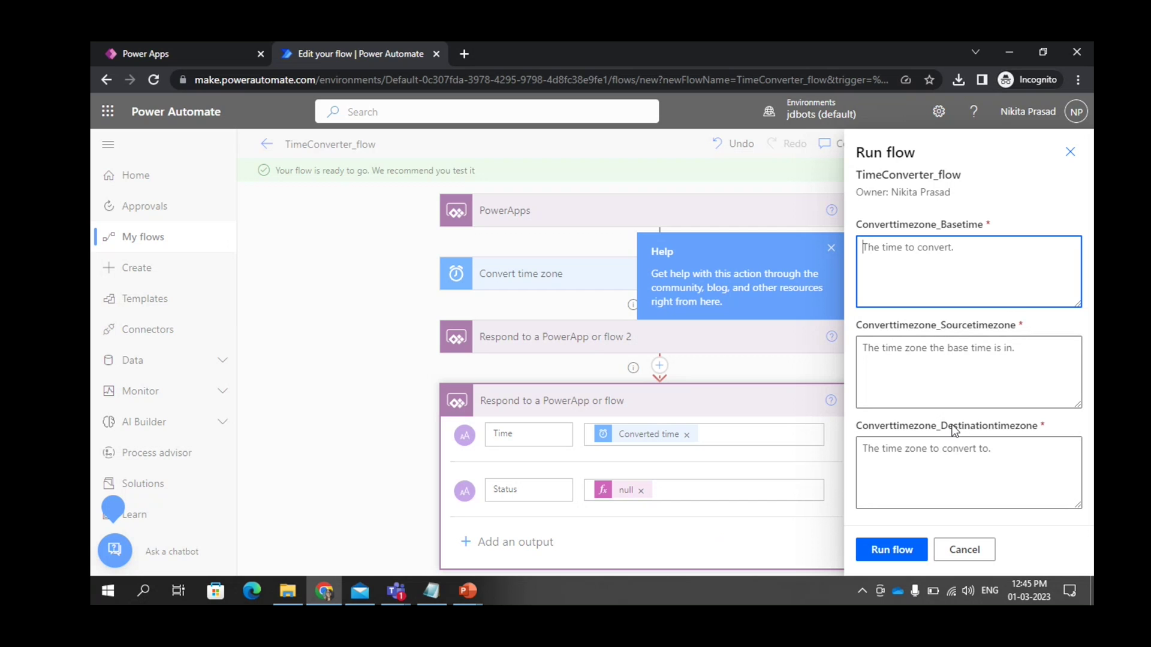
{"action": "left_click", "coordinate": [1073, 160]}
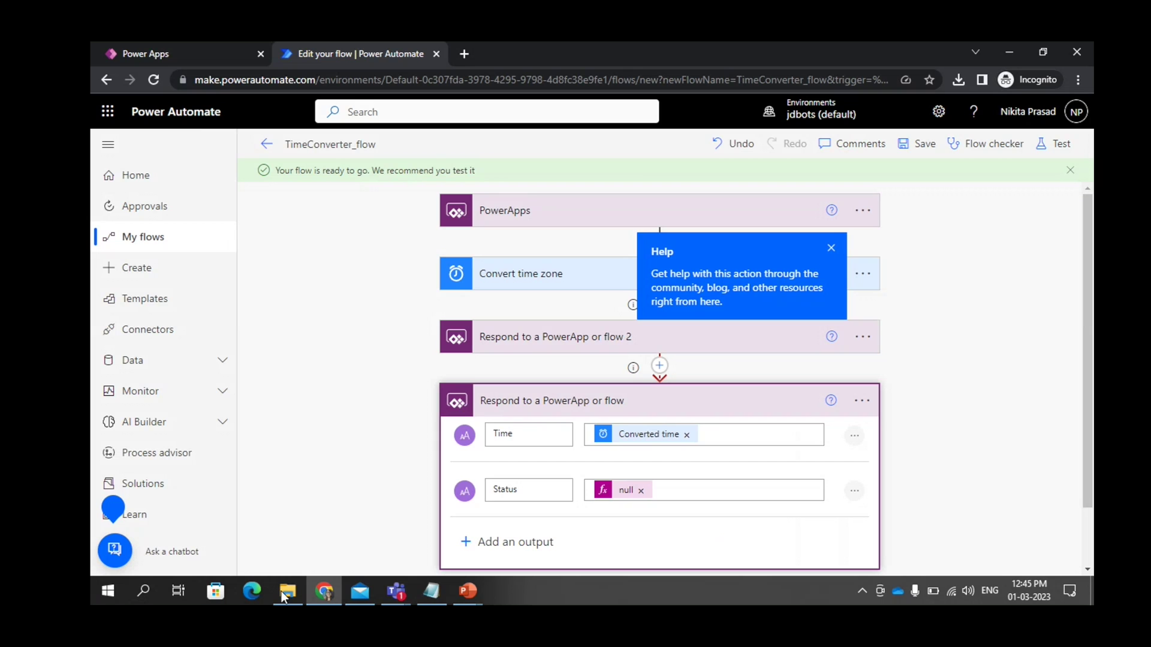
Step: Switch to Power Apps and replace the Convert button's OnSelect formula with the opening line ClearCollect(Answers, followed by a line break
{"action": "left_click", "coordinate": [132, 60]}
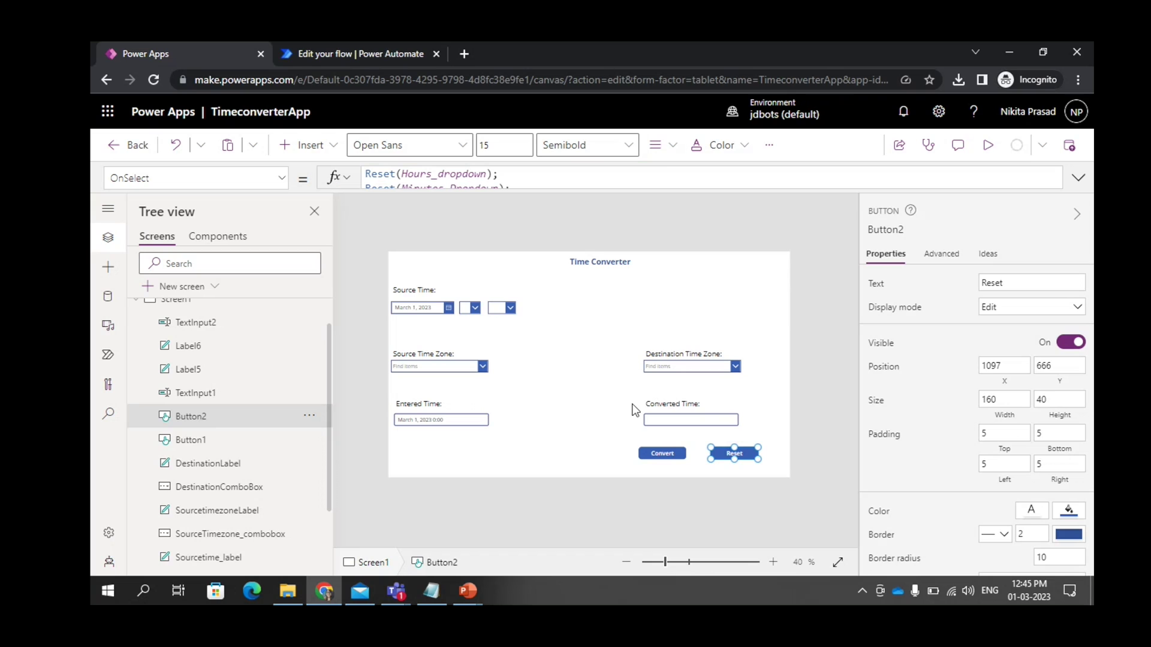
{"action": "left_click", "coordinate": [666, 454]}
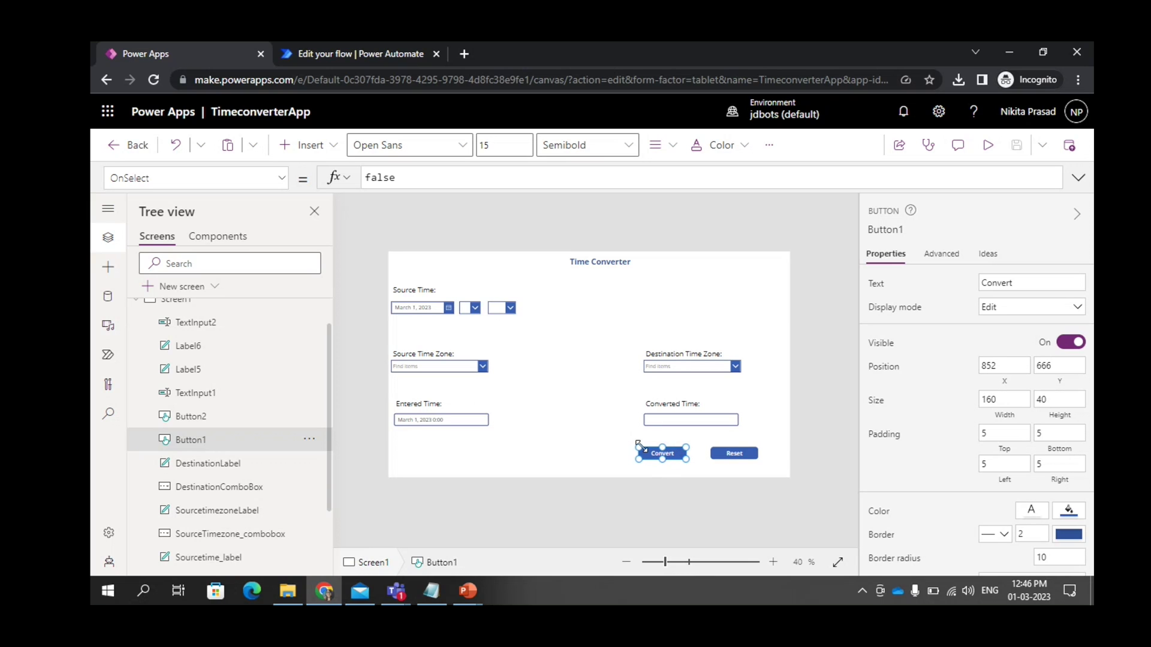
{"action": "left_click", "coordinate": [461, 187]}
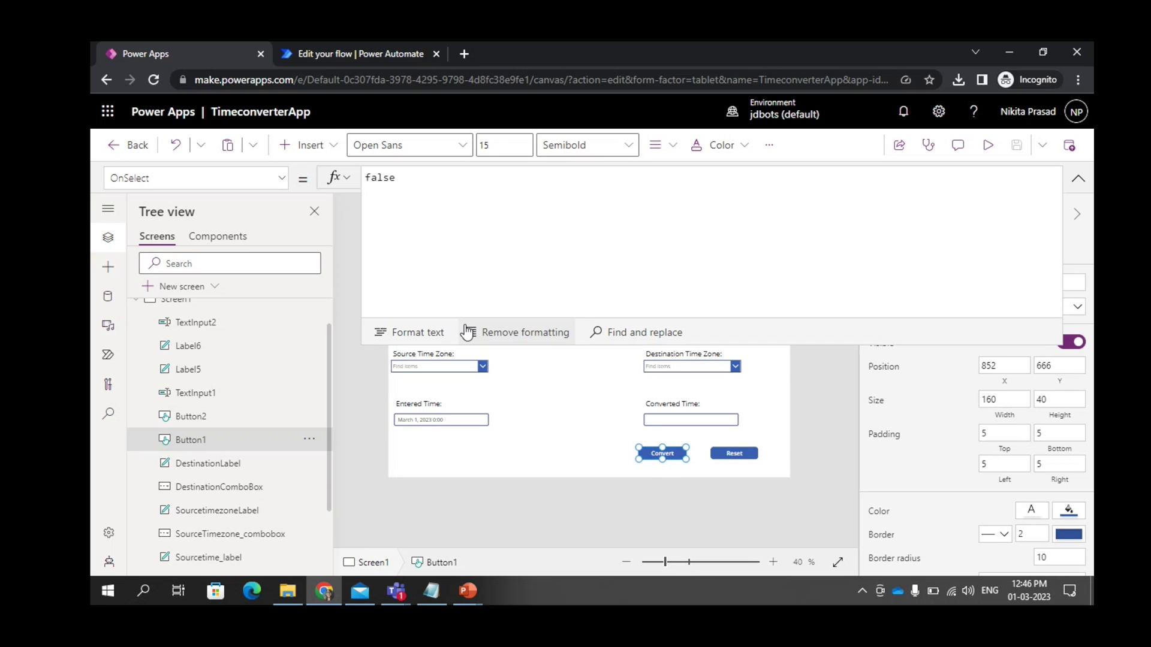
{"action": "left_click", "coordinate": [425, 184]}
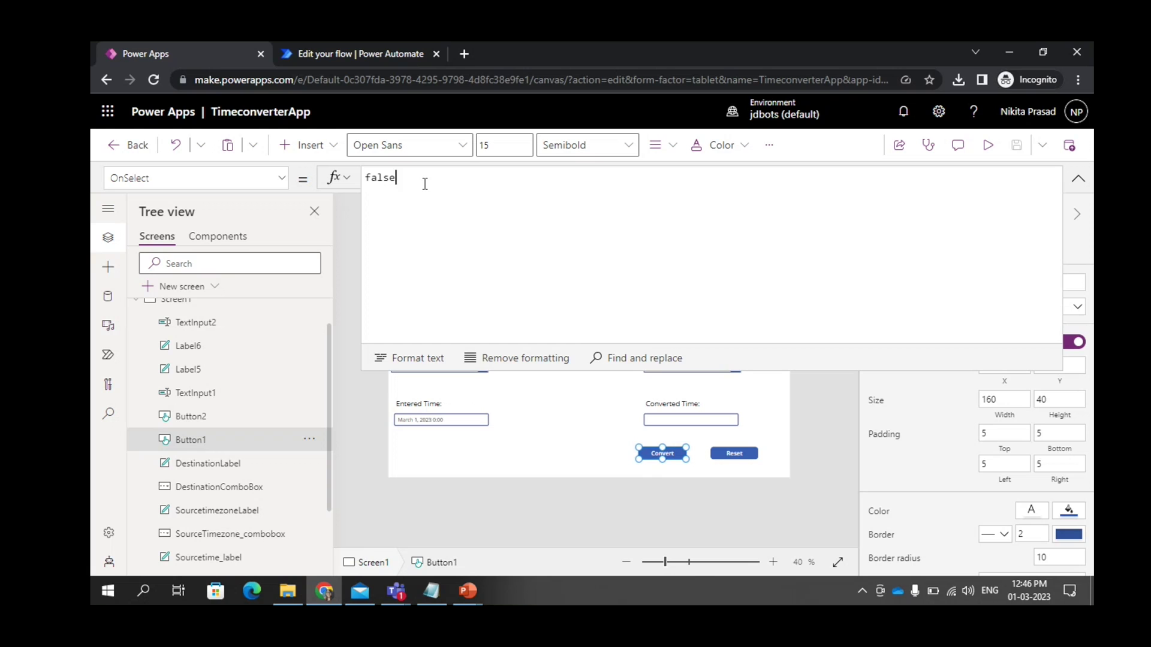
{"action": "key", "text": "BackSpace"}
{"action": "key", "text": "BackSpace"}
{"action": "key", "text": "BackSpace"}
{"action": "key", "text": "BackSpace"}
{"action": "key", "text": "BackSpace"}
{"action": "type", "text": "C"}
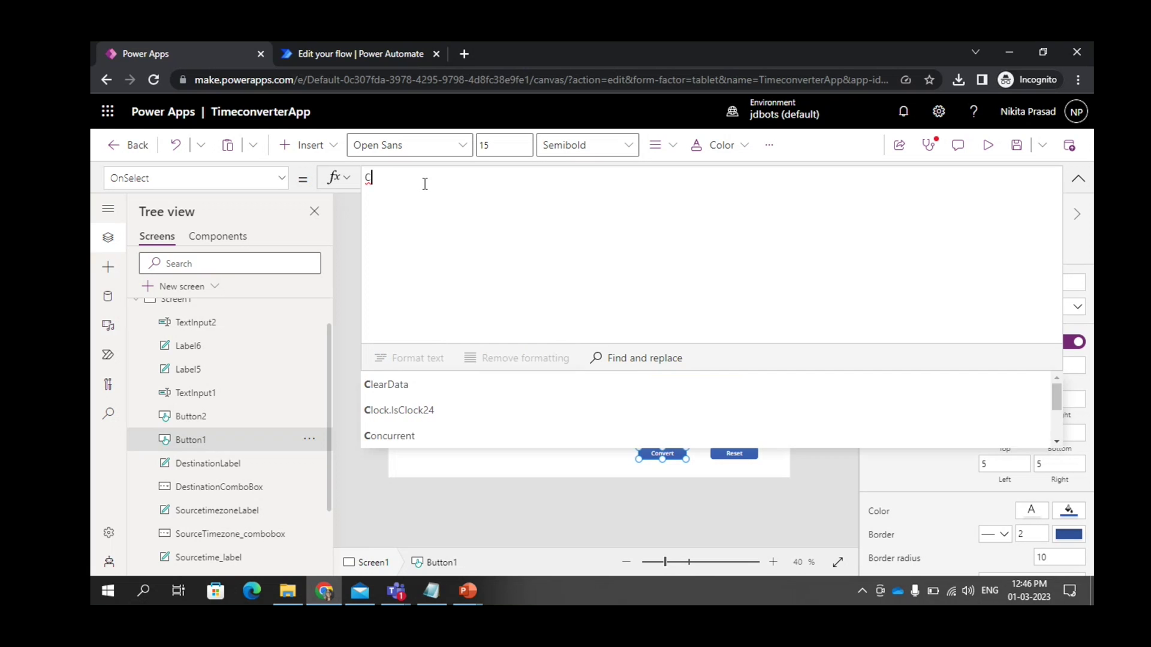
{"action": "type", "text": "lear"}
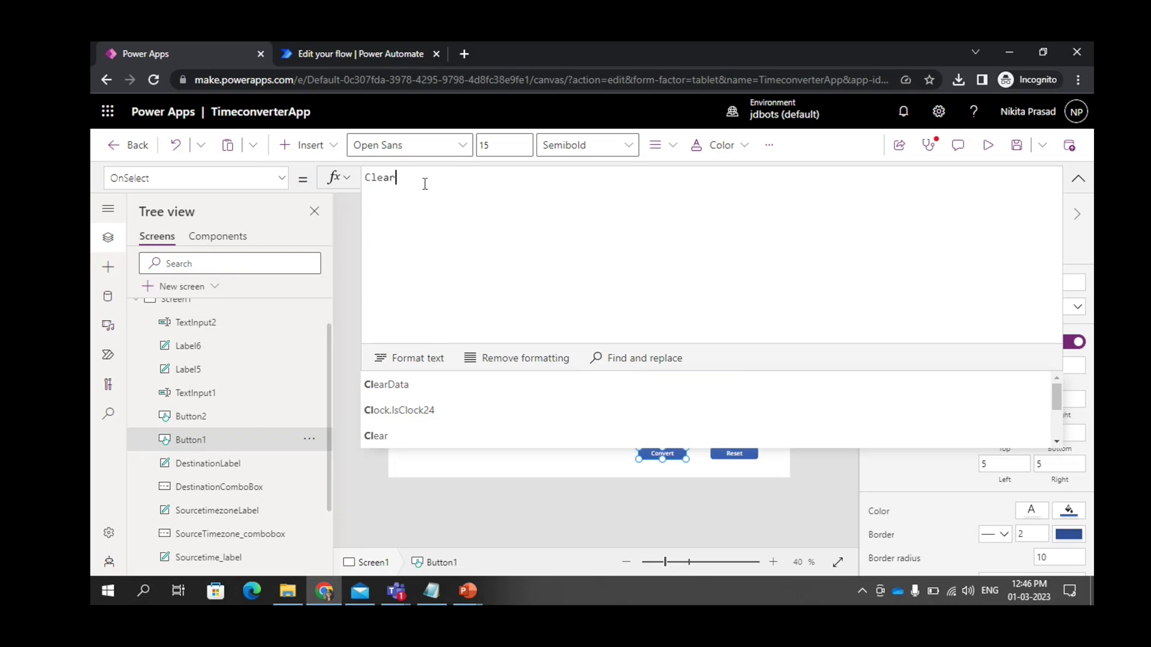
{"action": "type", "text": "C"}
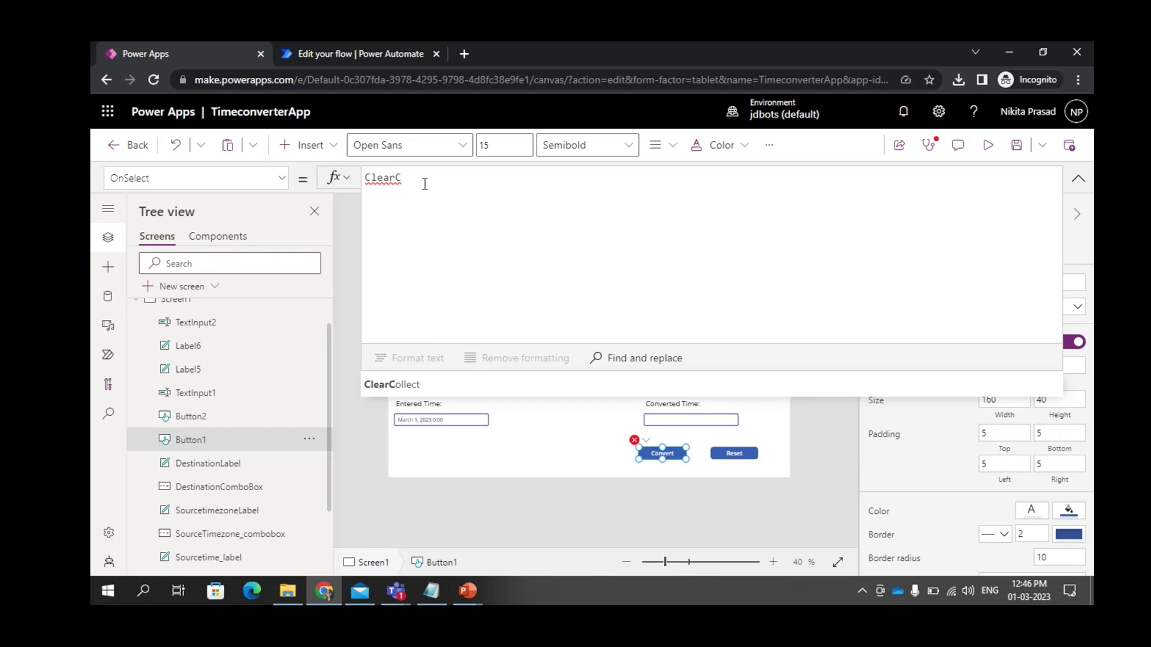
{"action": "type", "text": "olle"}
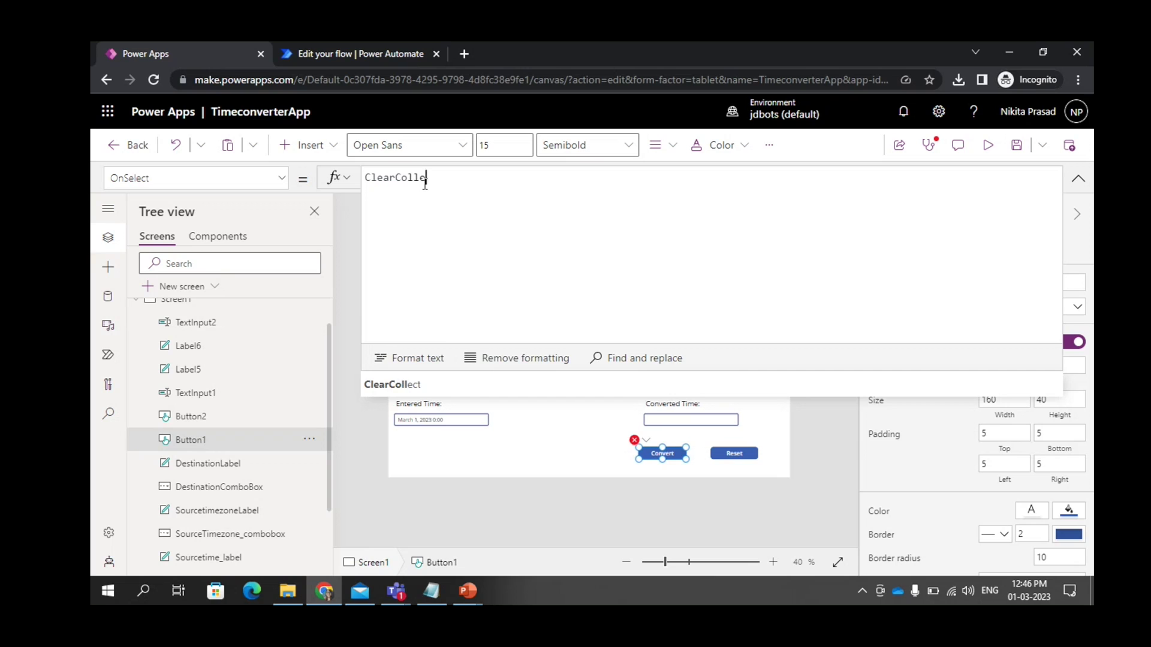
{"action": "type", "text": "ct"}
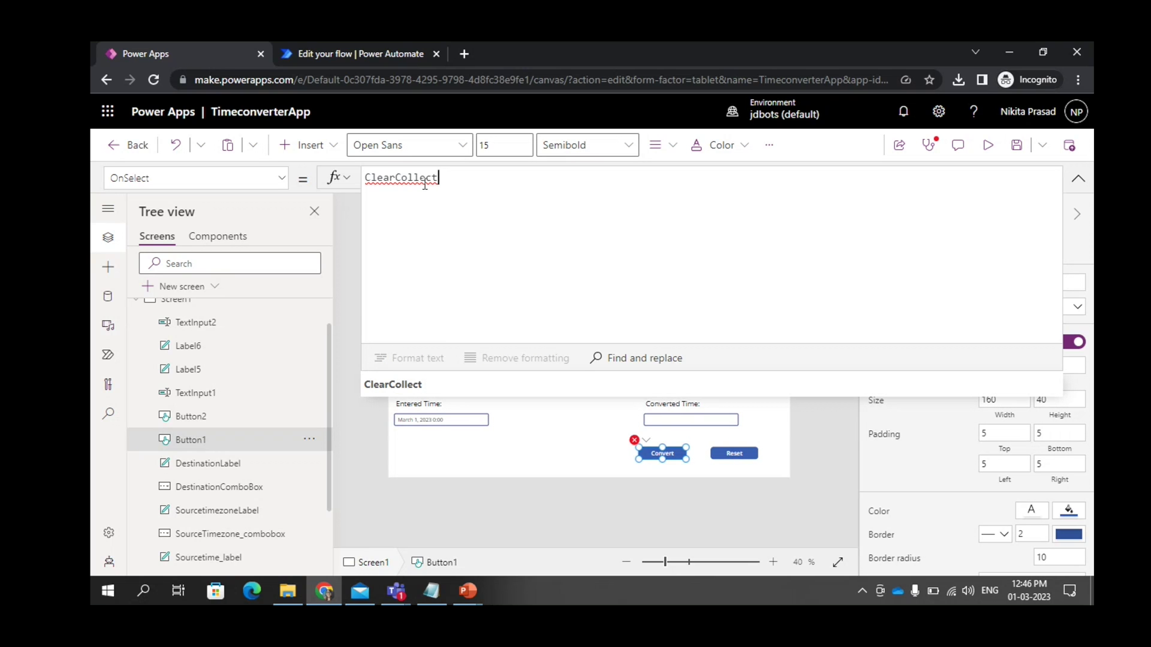
{"action": "type", "text": "("}
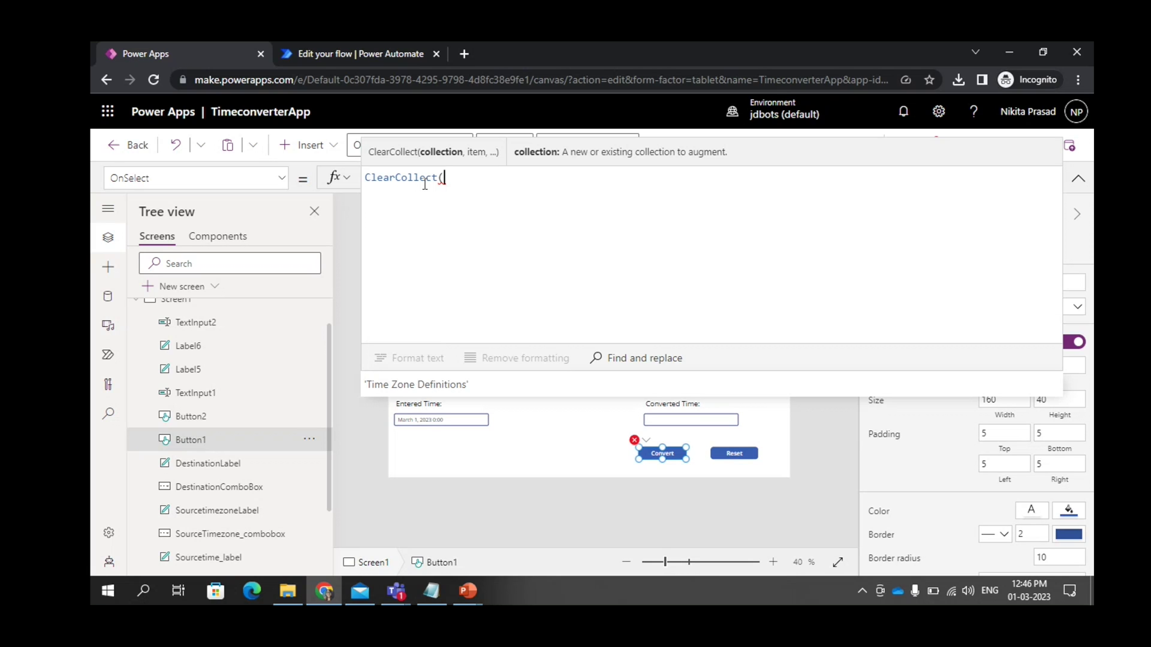
{"action": "type", "text": "R"}
{"action": "key", "text": "BackSpace"}
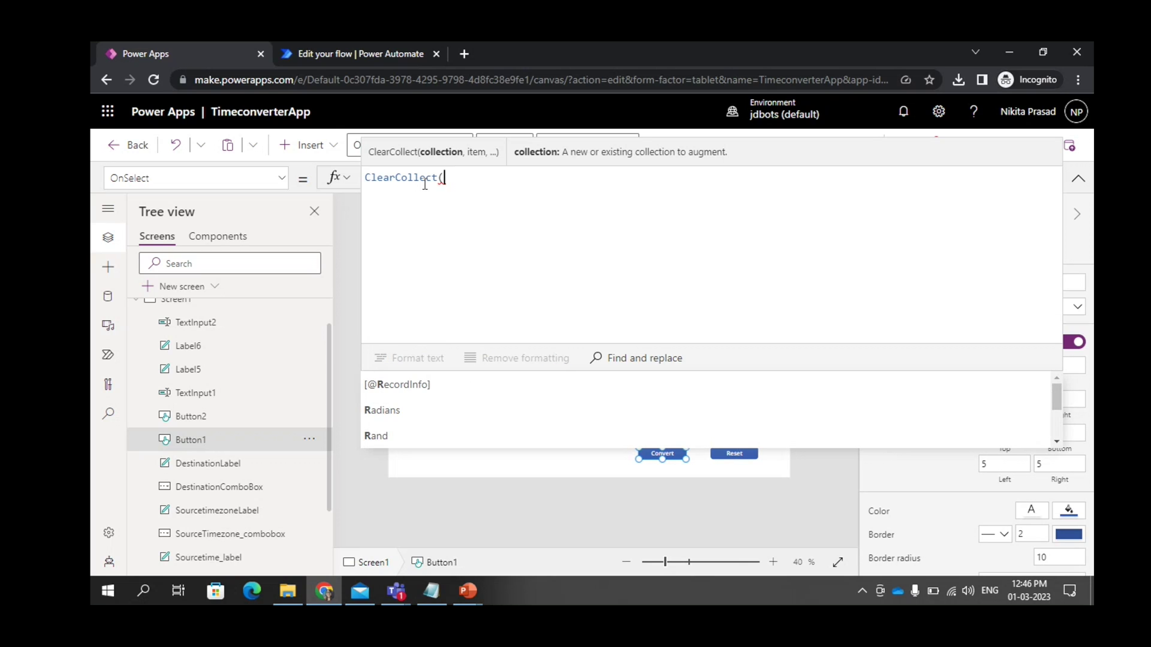
{"action": "type", "text": "Answerd"}
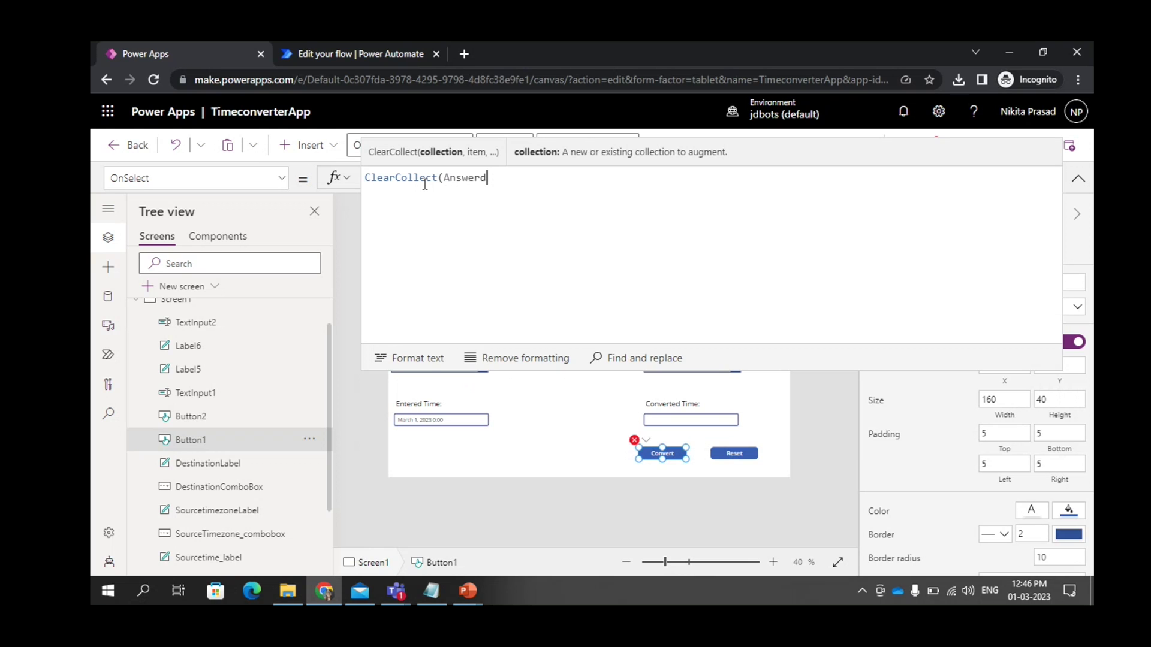
{"action": "key", "text": "BackSpace"}
{"action": "type", "text": "s,"}
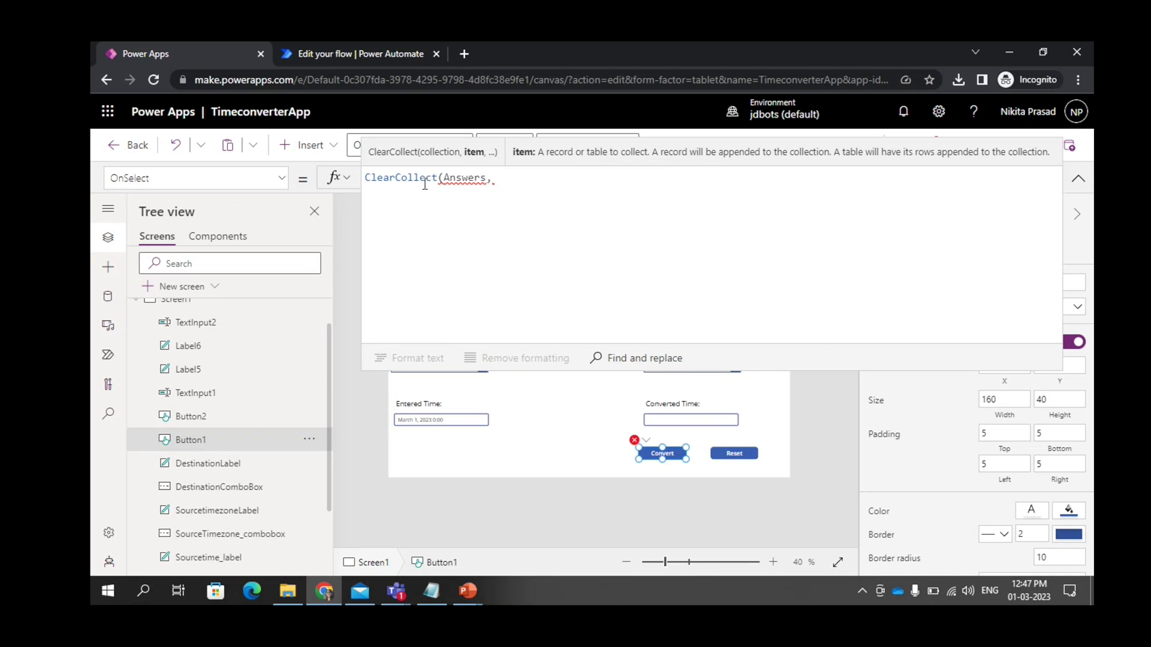
{"action": "key", "text": "shift+Return"}
{"action": "key", "text": "BackSpace"}
{"action": "key", "text": "shift+Return"}
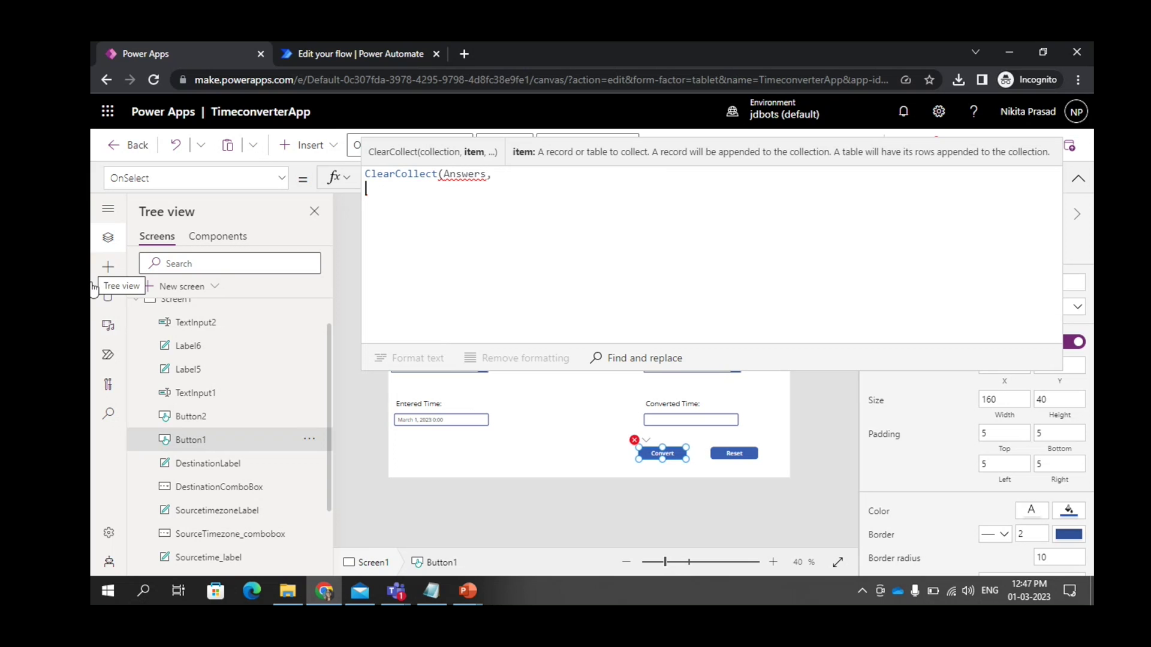
Step: Add the existing instant flow TimeconverterFlow from this environment to the app
{"action": "left_click", "coordinate": [108, 360]}
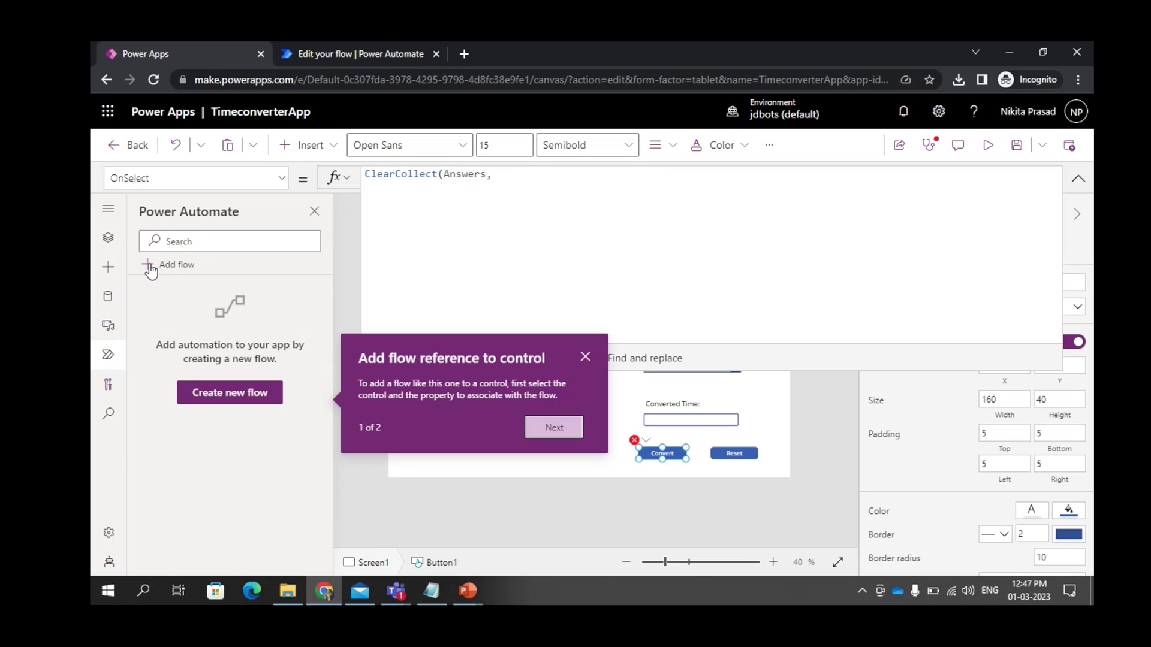
{"action": "left_click", "coordinate": [151, 269]}
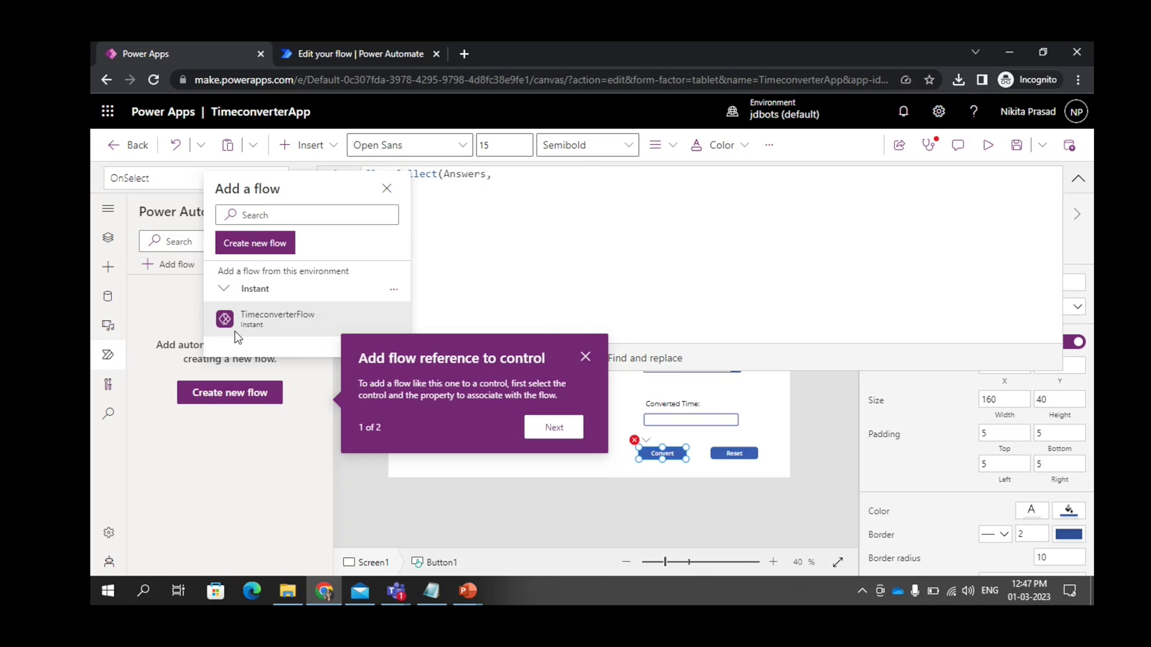
{"action": "mouse_move", "coordinate": [240, 333]}
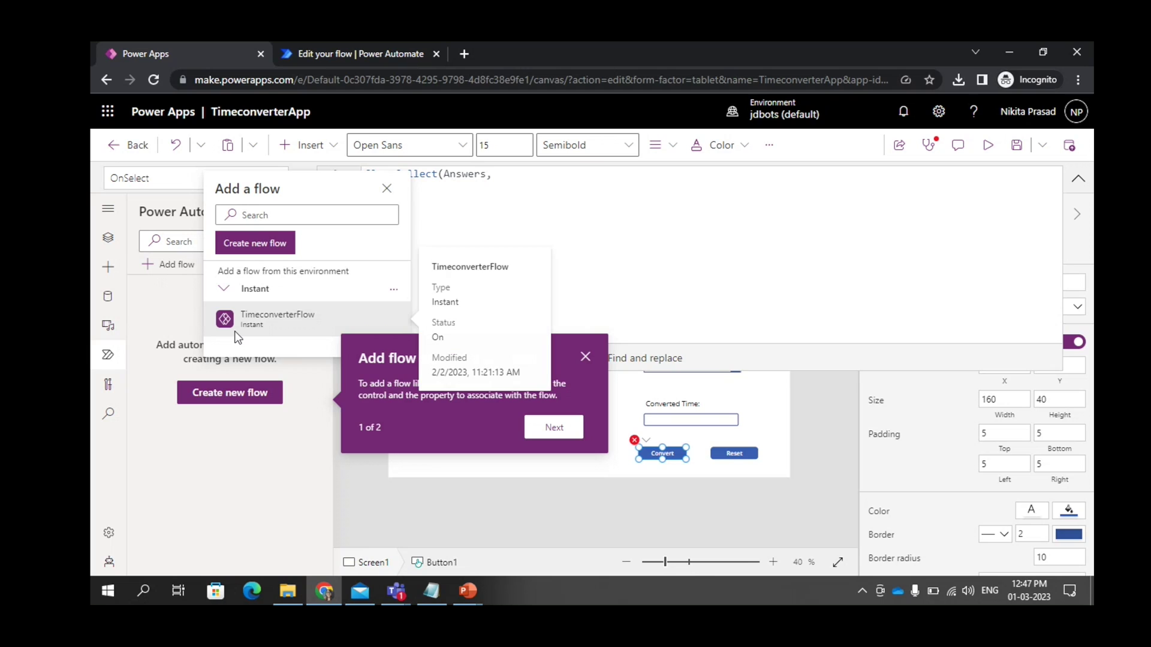
{"action": "left_click", "coordinate": [586, 358]}
{"action": "left_click", "coordinate": [170, 267]}
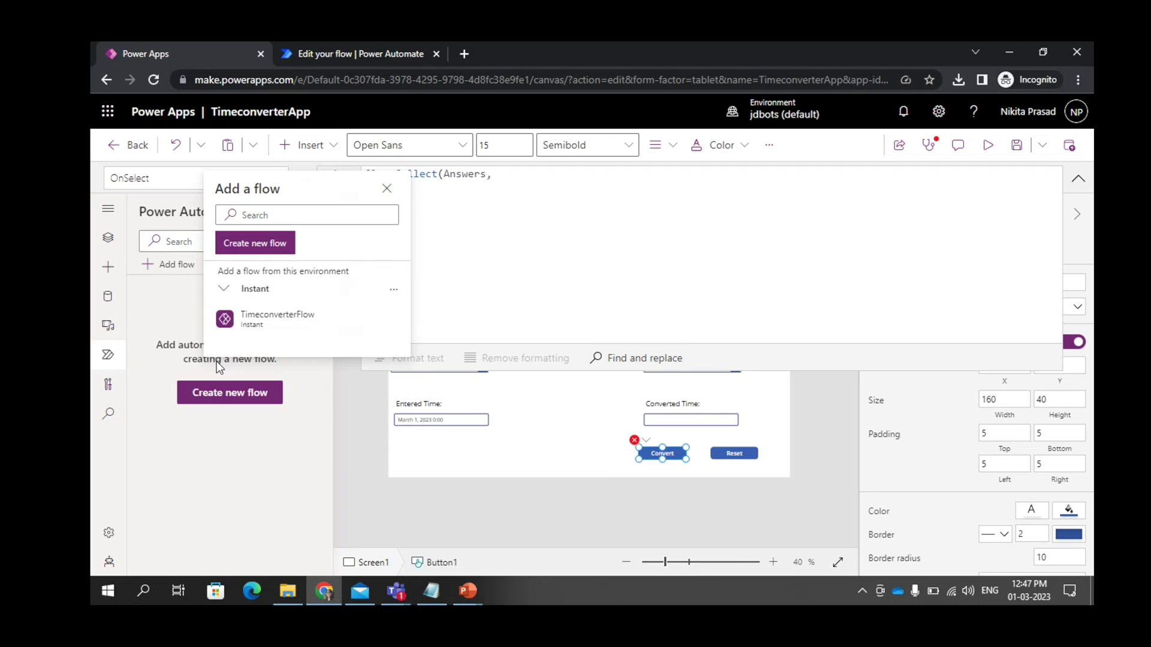
{"action": "left_click", "coordinate": [260, 317]}
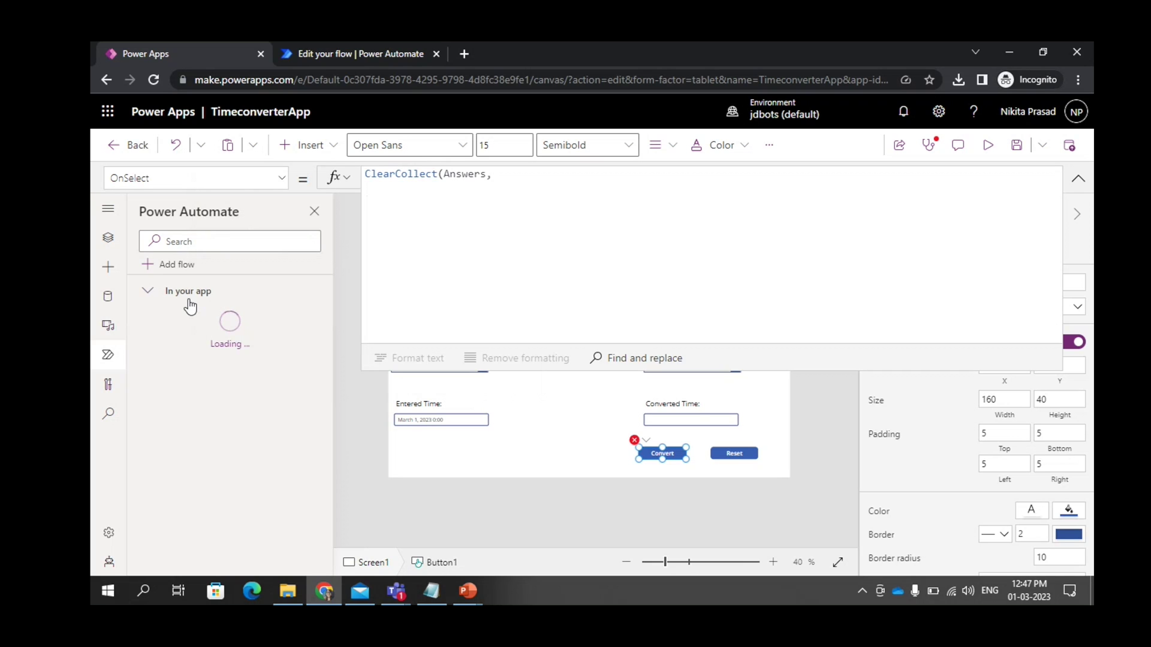
{"action": "left_click", "coordinate": [180, 266]}
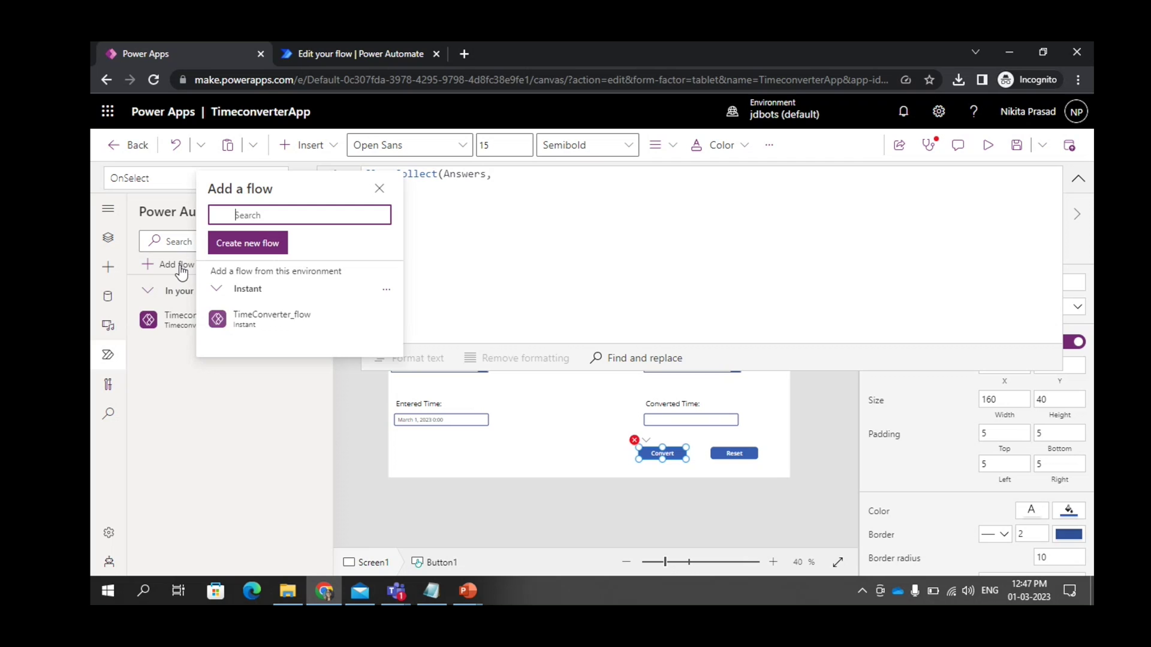
{"action": "left_click", "coordinate": [225, 290]}
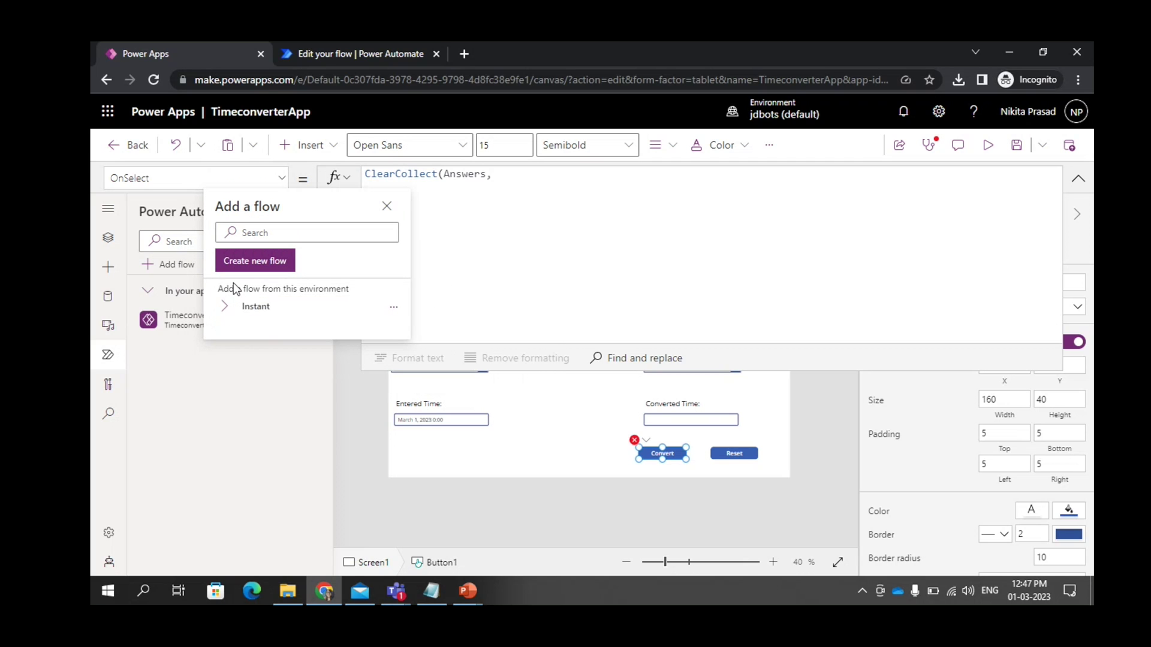
{"action": "left_click", "coordinate": [234, 313]}
{"action": "left_click", "coordinate": [232, 309]}
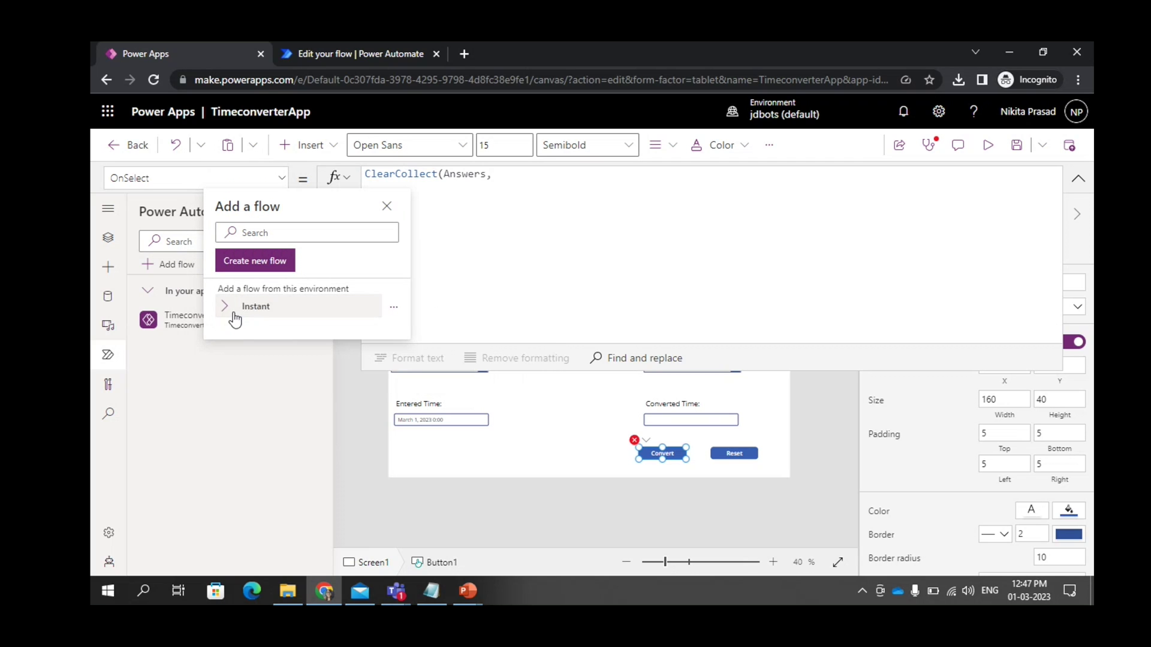
{"action": "left_click", "coordinate": [204, 356]}
Step: Add the flow call TimeconverterFlow.Run( on a new line below ClearCollect(Answers, in the Convert button's OnSelect formula
{"action": "left_click", "coordinate": [495, 176]}
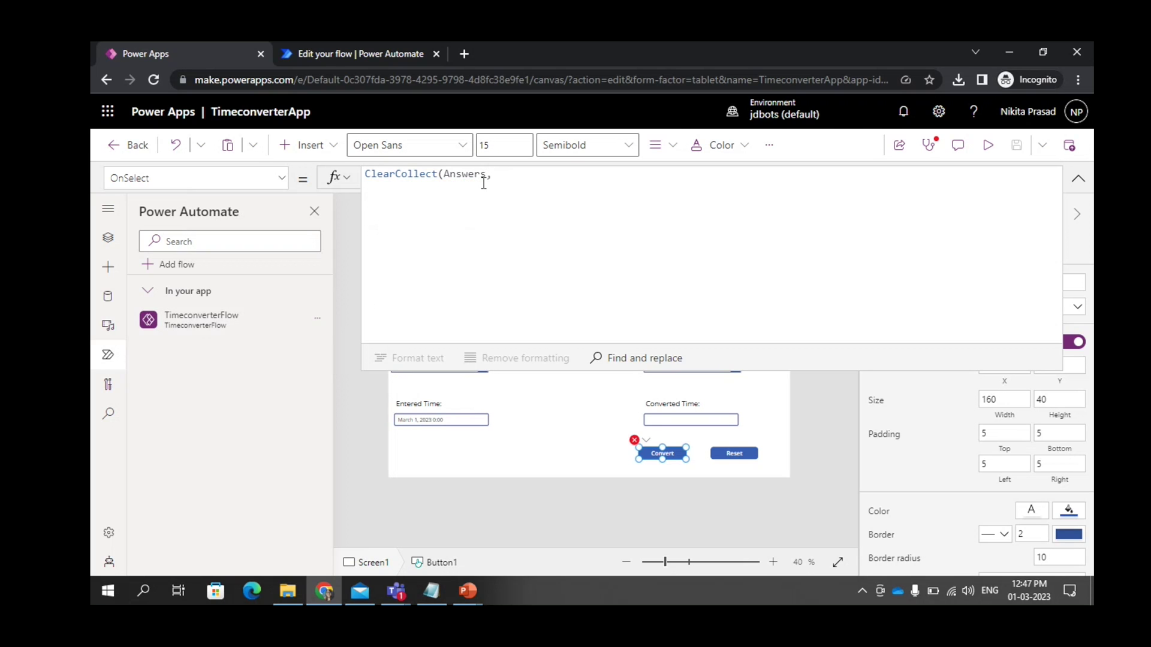
{"action": "left_click", "coordinate": [527, 176]}
{"action": "key", "text": "shift+Return"}
{"action": "key", "text": "shift+Return"}
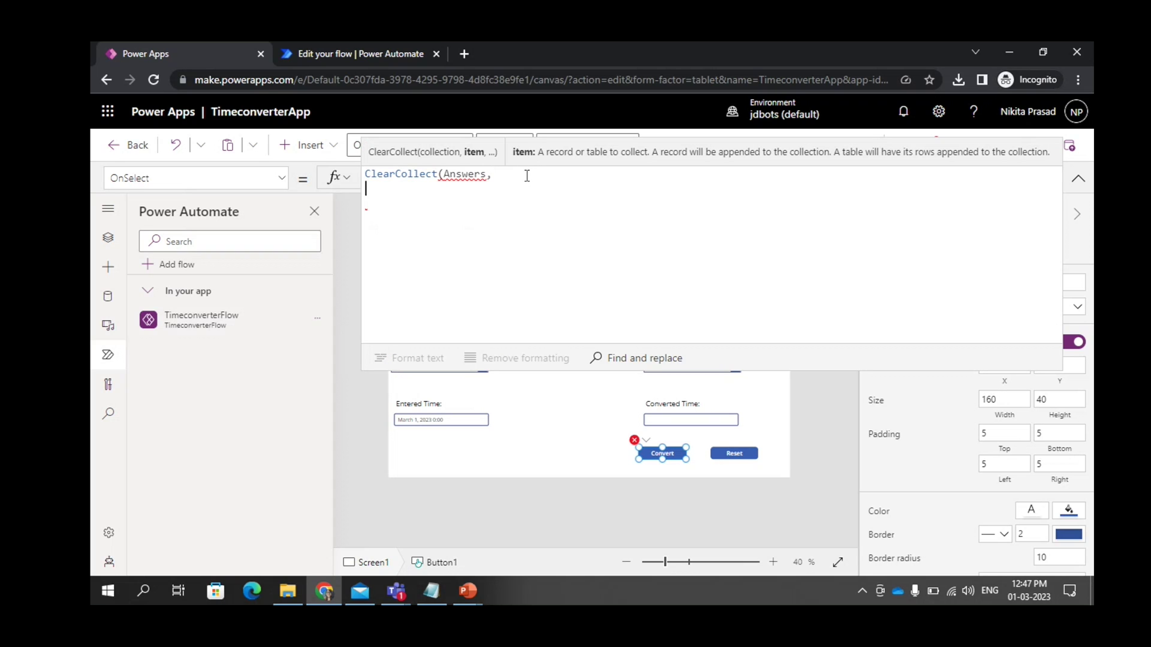
{"action": "key", "text": "BackSpace"}
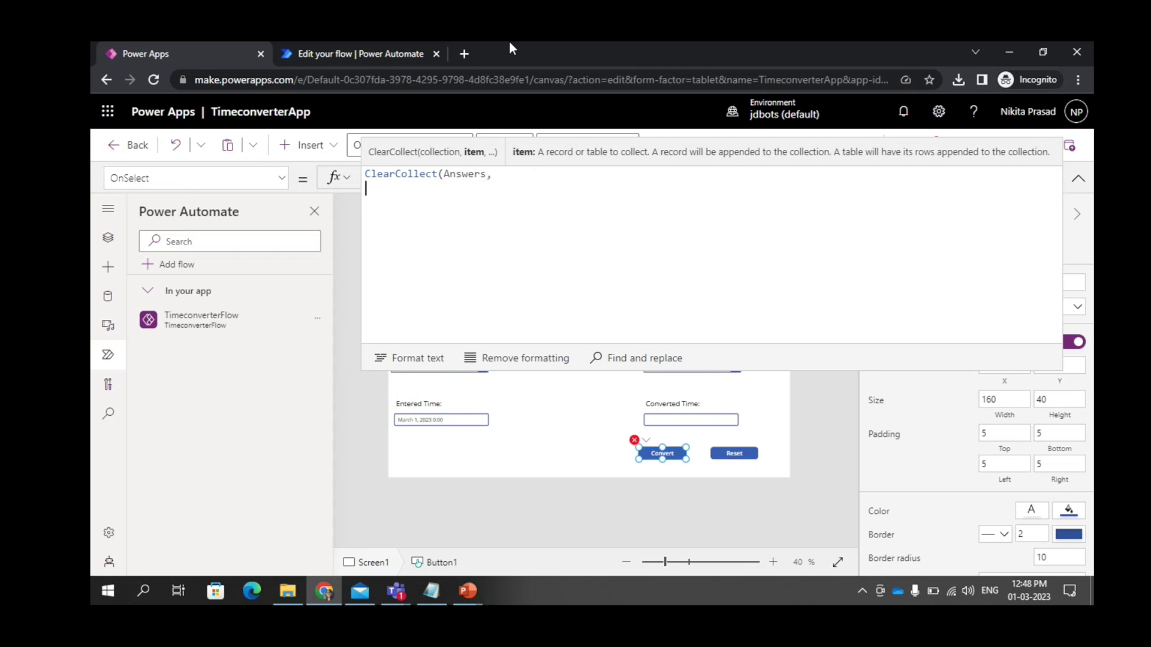
{"action": "type", "text": "T"}
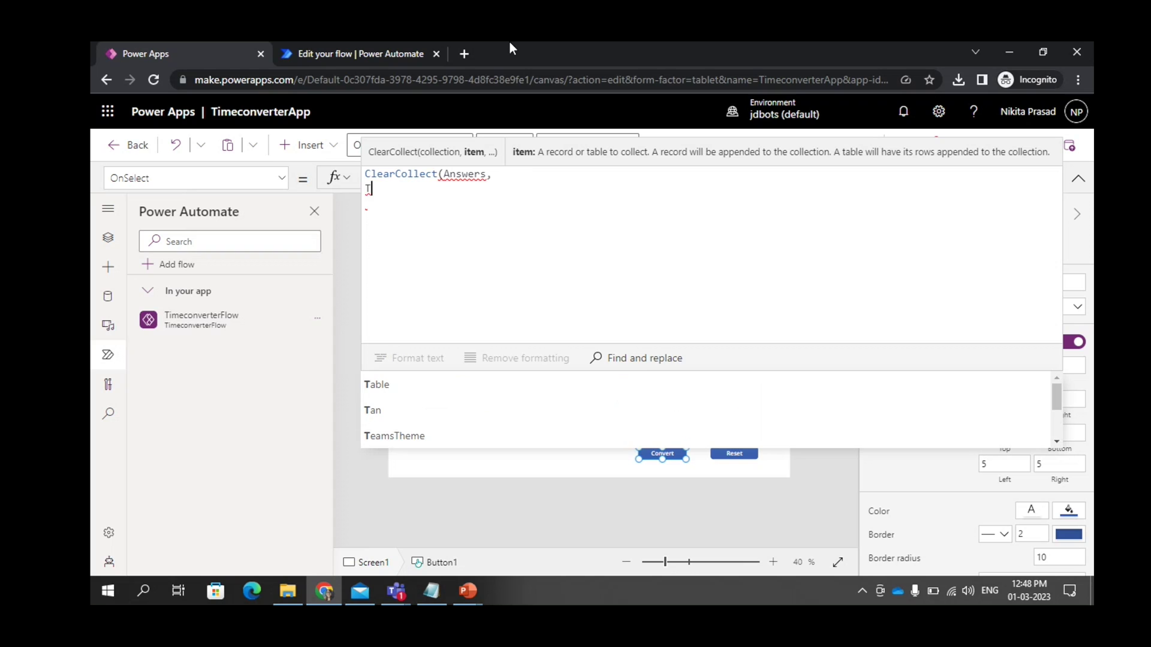
{"action": "type", "text": "imec"}
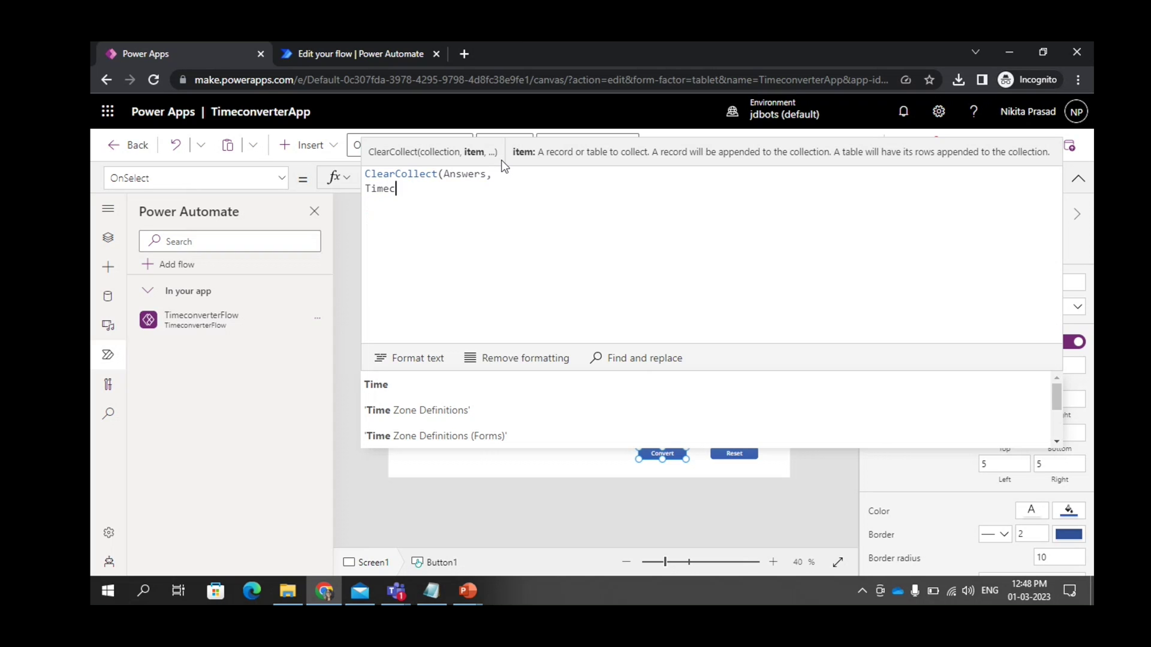
{"action": "type", "text": "o"}
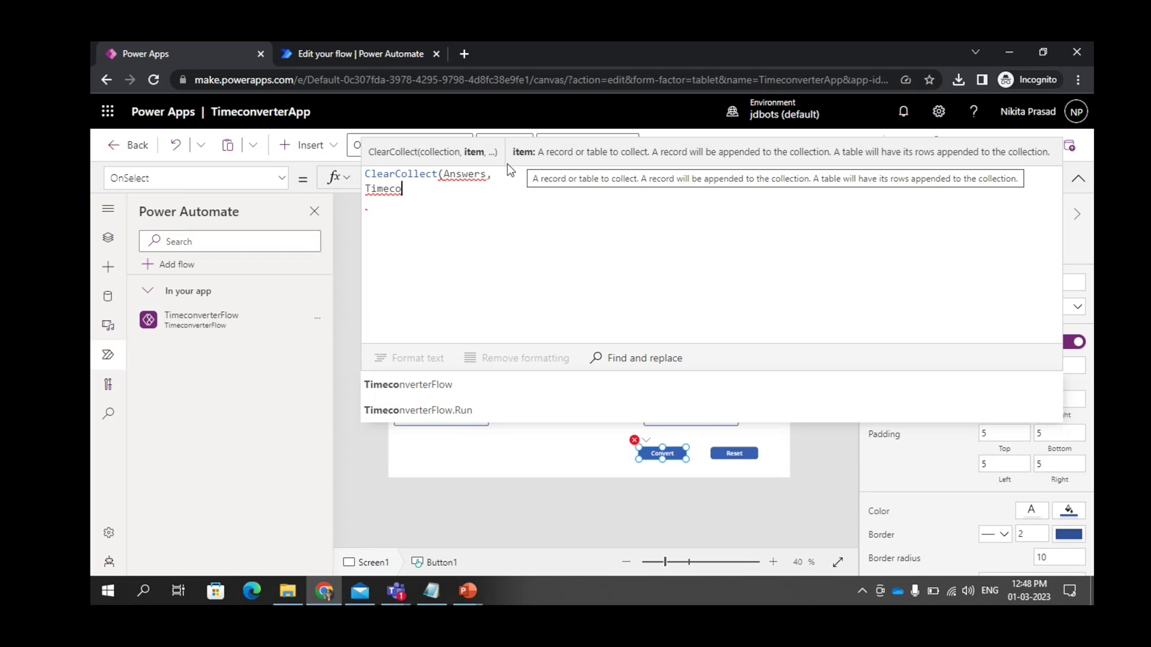
{"action": "left_click", "coordinate": [460, 409]}
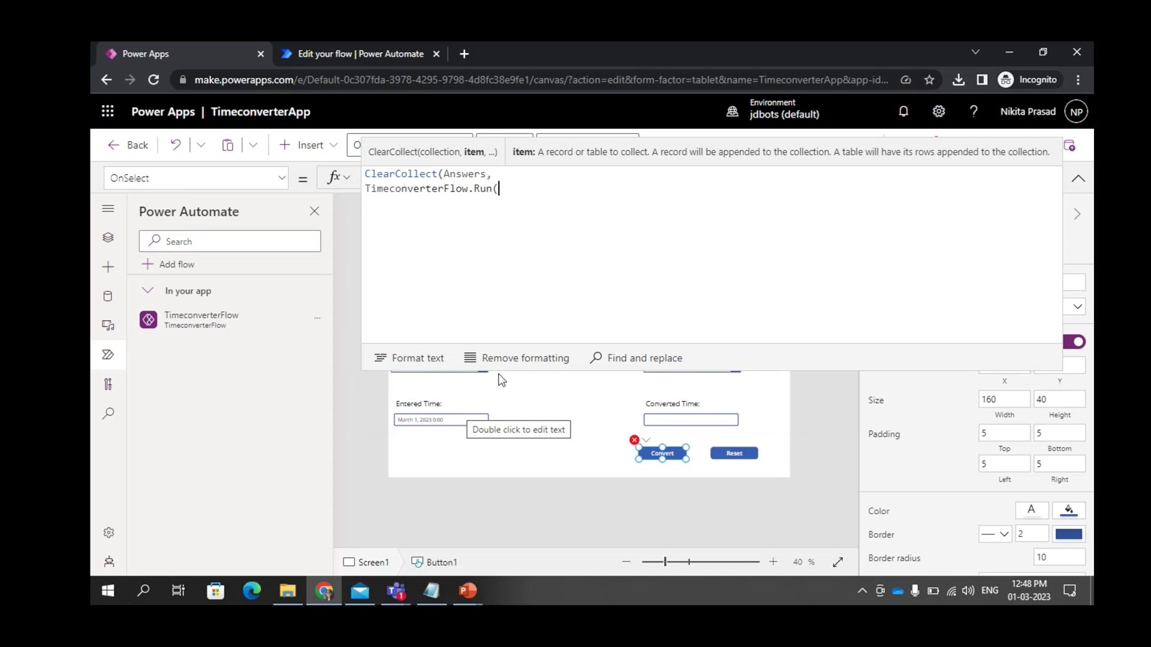
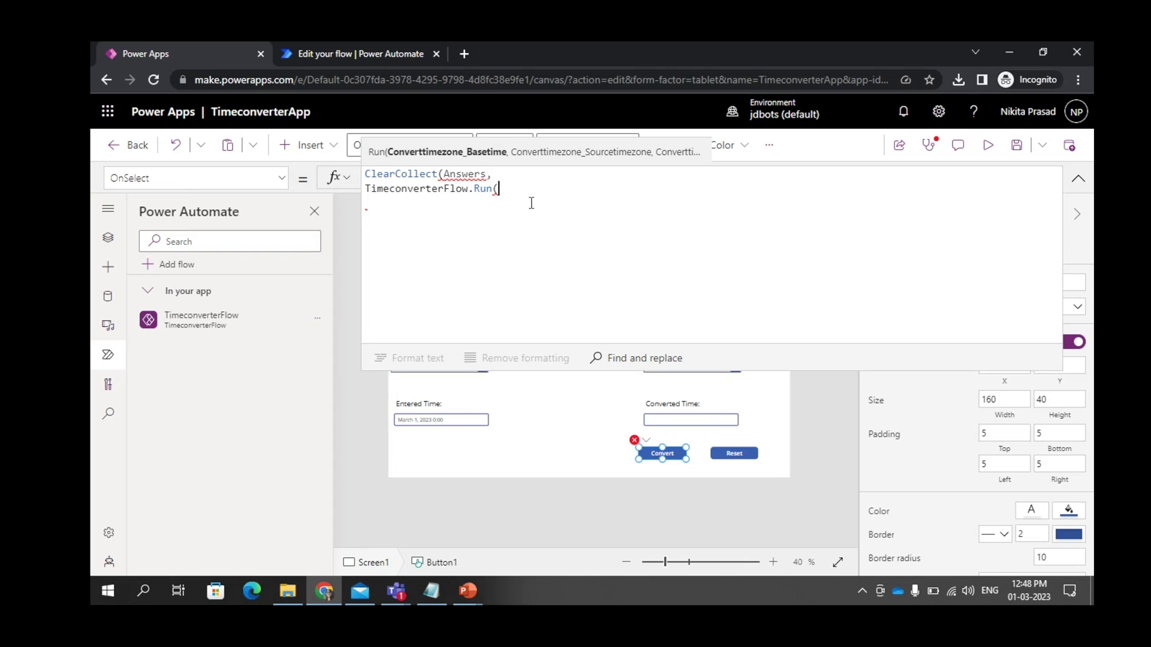
Step: Begin the flow call's first argument on a new line with DatePicker1.SelectedDate
{"action": "left_click", "coordinate": [1079, 178]}
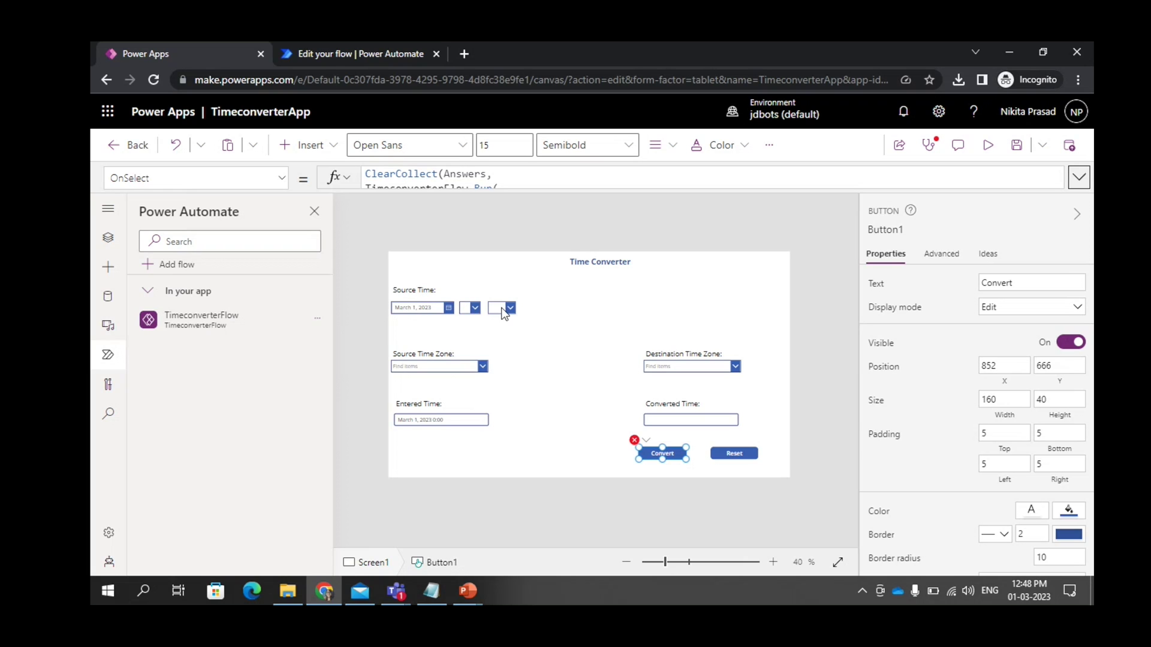
{"action": "left_click_drag", "start_coordinate": [537, 189], "coordinate": [537, 312]}
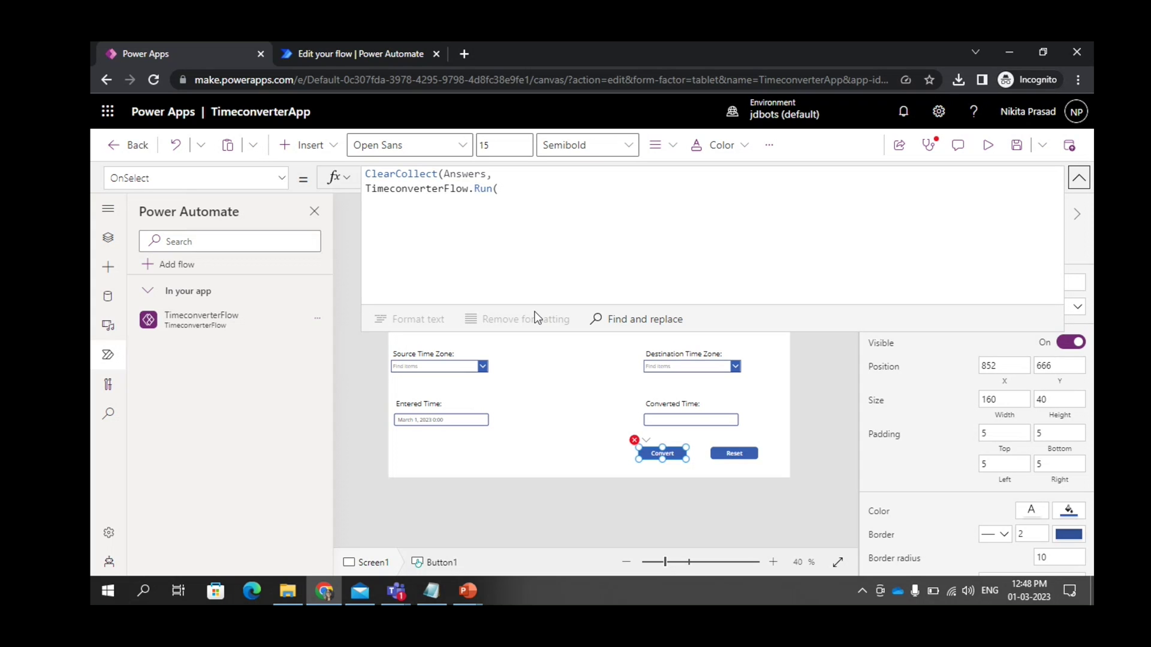
{"action": "left_click", "coordinate": [510, 191]}
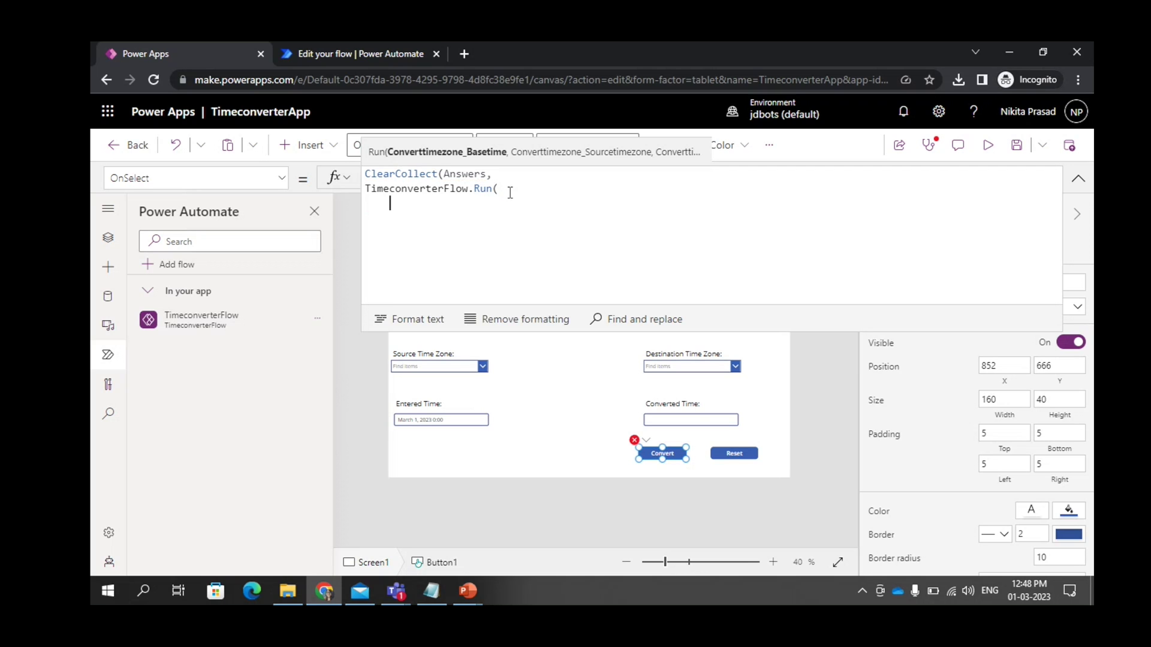
{"action": "key", "text": "Return"}
{"action": "type", "text": "Datepicker"}
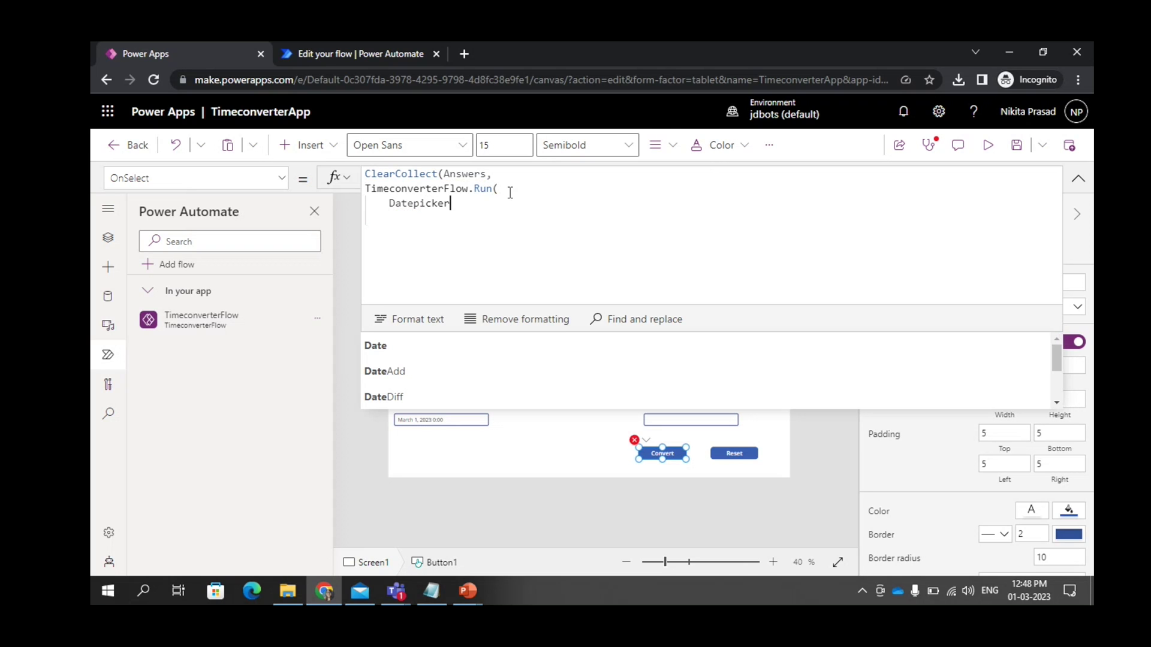
{"action": "type", "text": "1"}
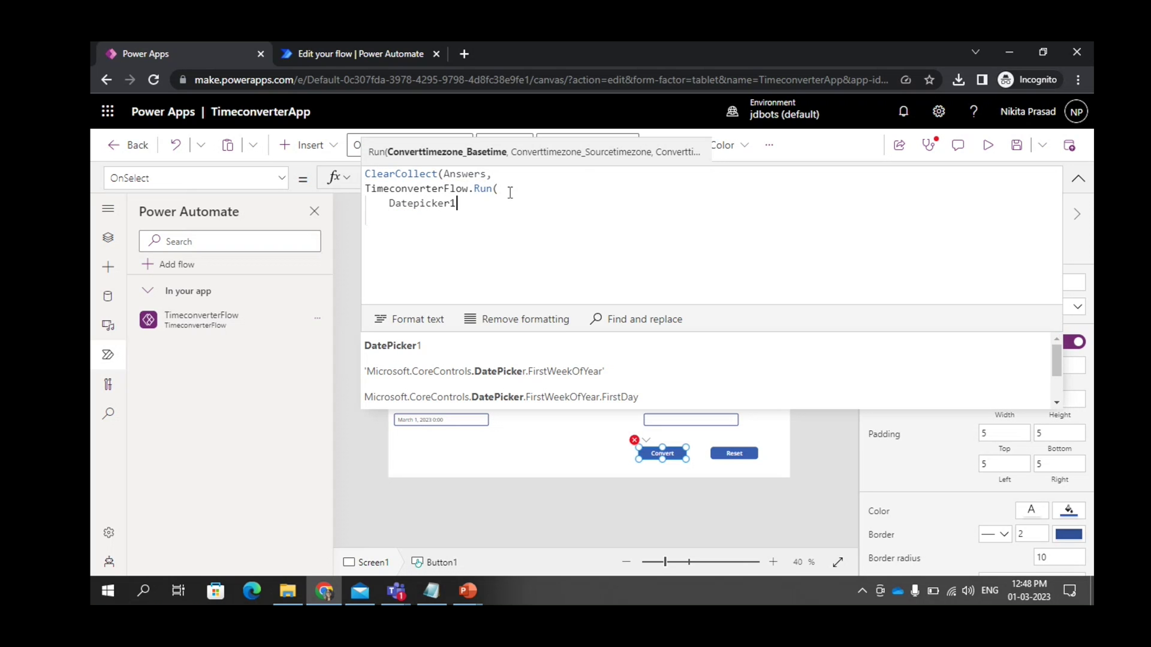
{"action": "type", "text": ".Selec"}
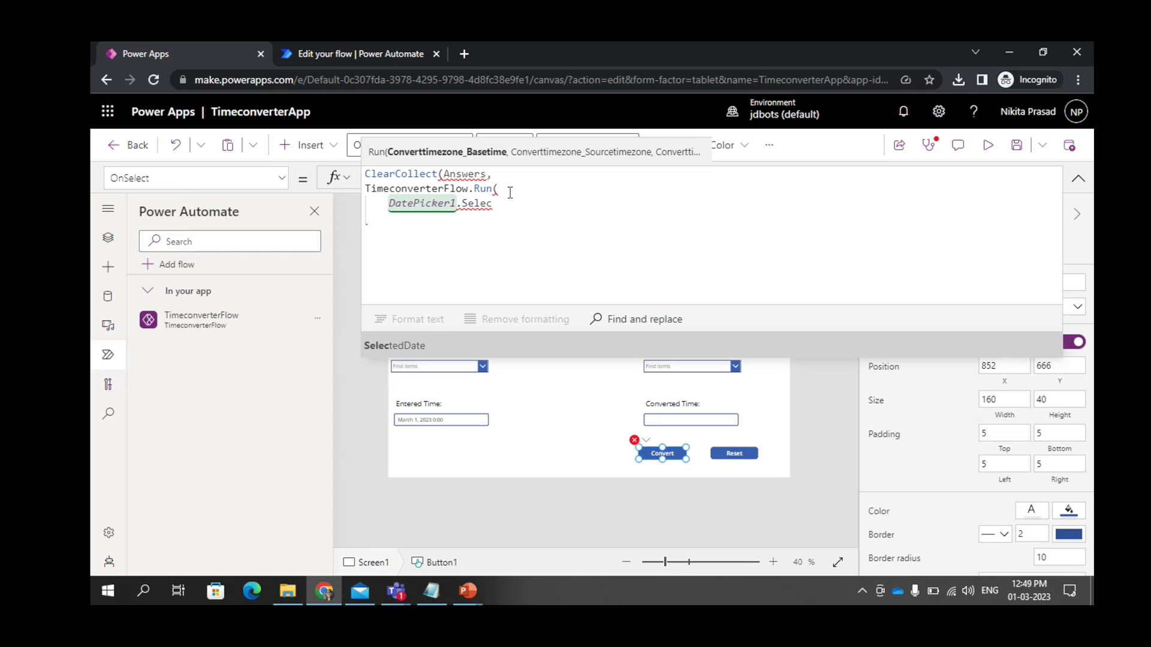
{"action": "key", "text": "Tab"}
Step: Add + Time( to the selected date and supply its hour component as Value(Hours_dropdown.Selected.Value), followed by a comma
{"action": "type", "text": "+ Time"}
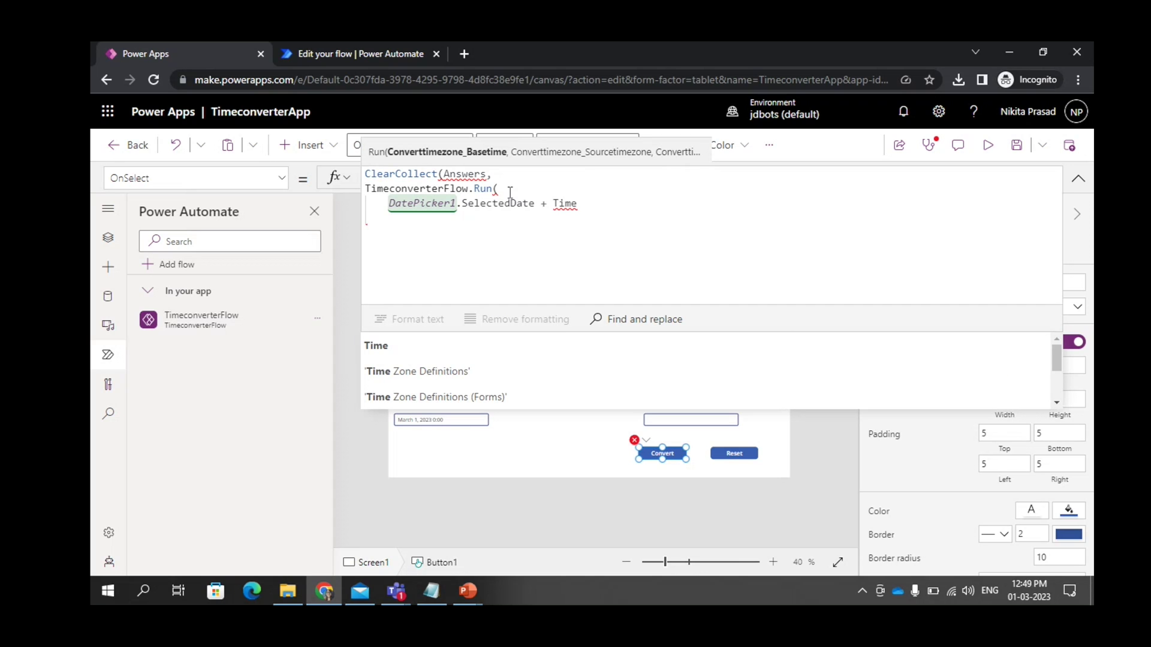
{"action": "type", "text": "(Value("}
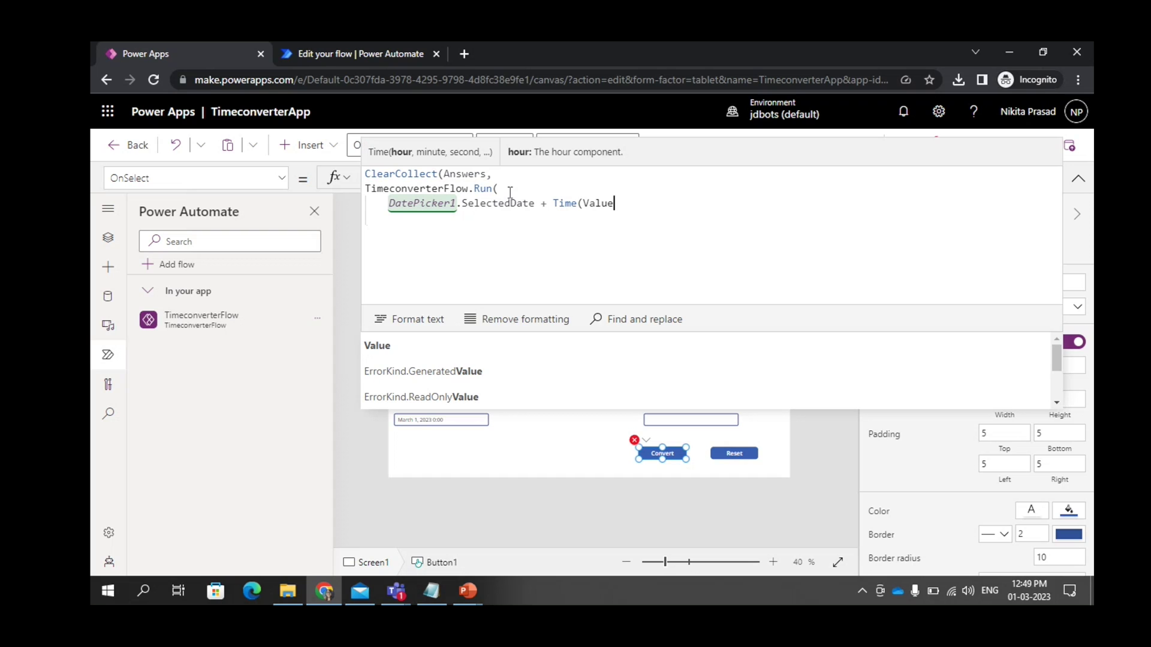
{"action": "type", "text": "Hours"}
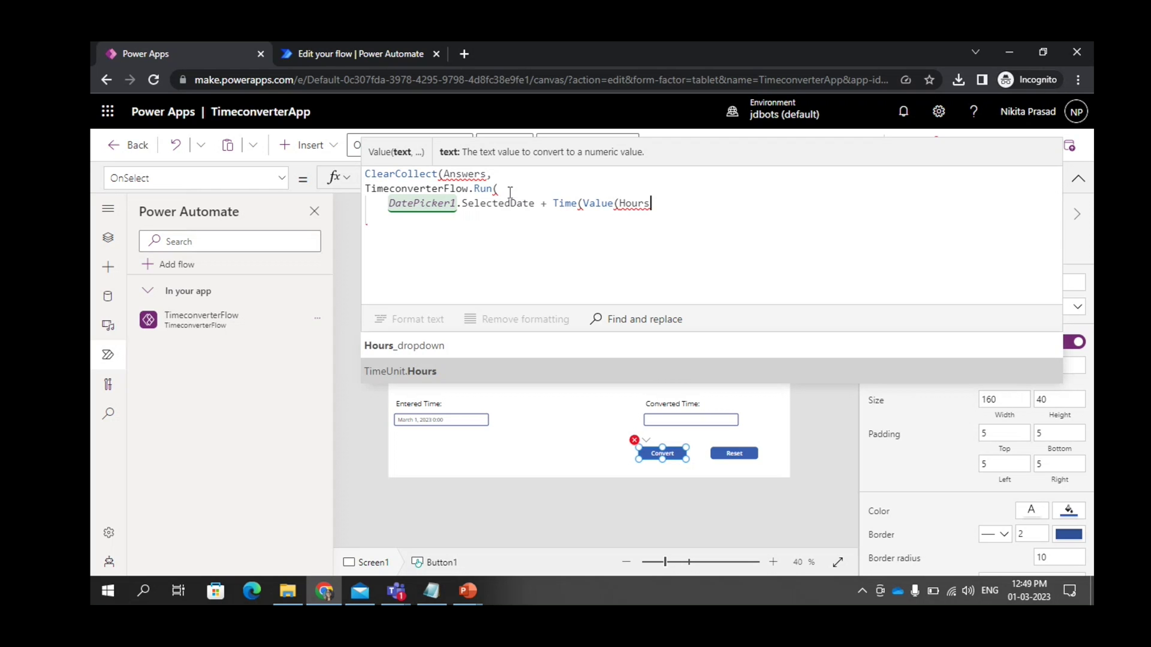
{"action": "key", "text": "Tab"}
{"action": "type", "text": ".Selected"}
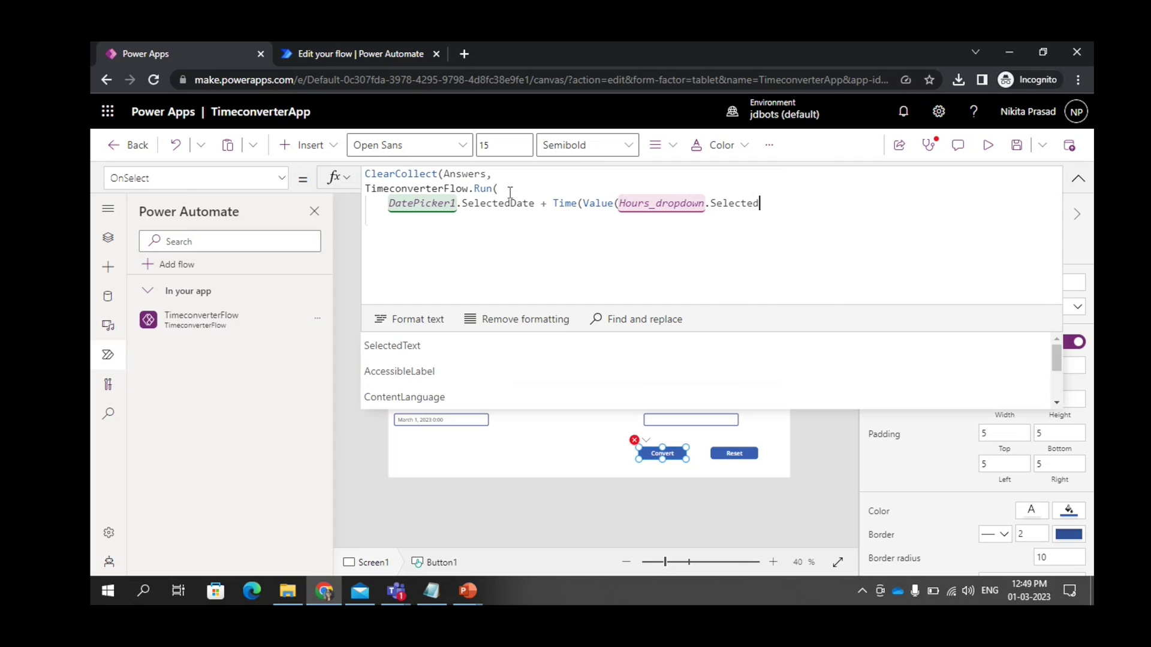
{"action": "type", "text": "."}
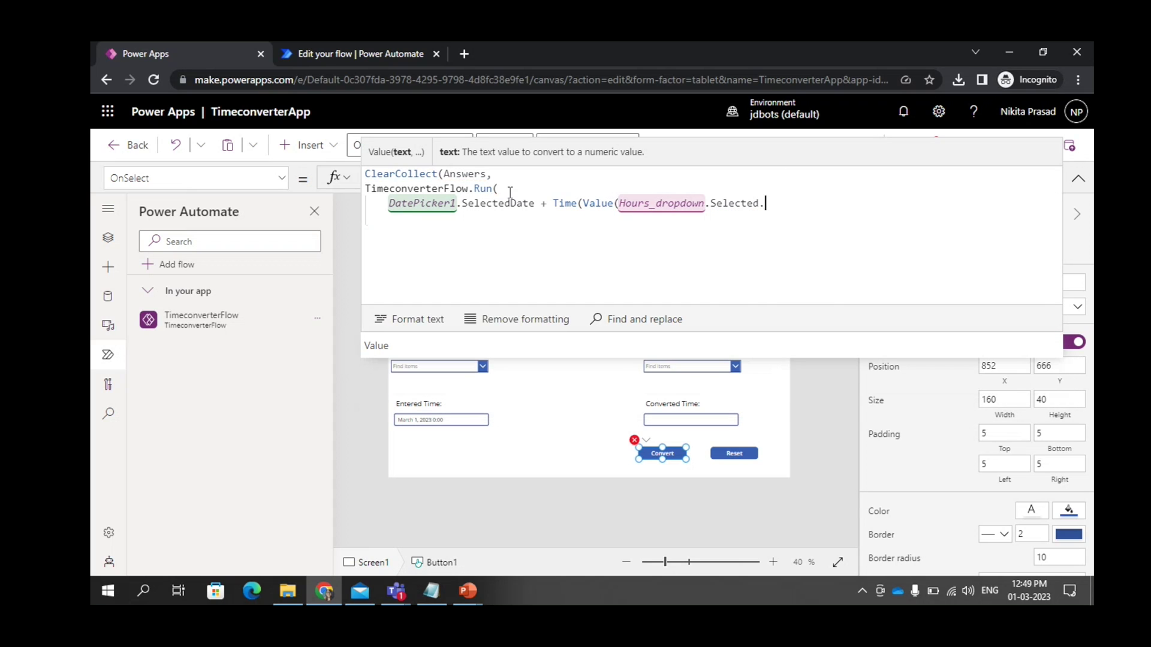
{"action": "key", "text": "Tab"}
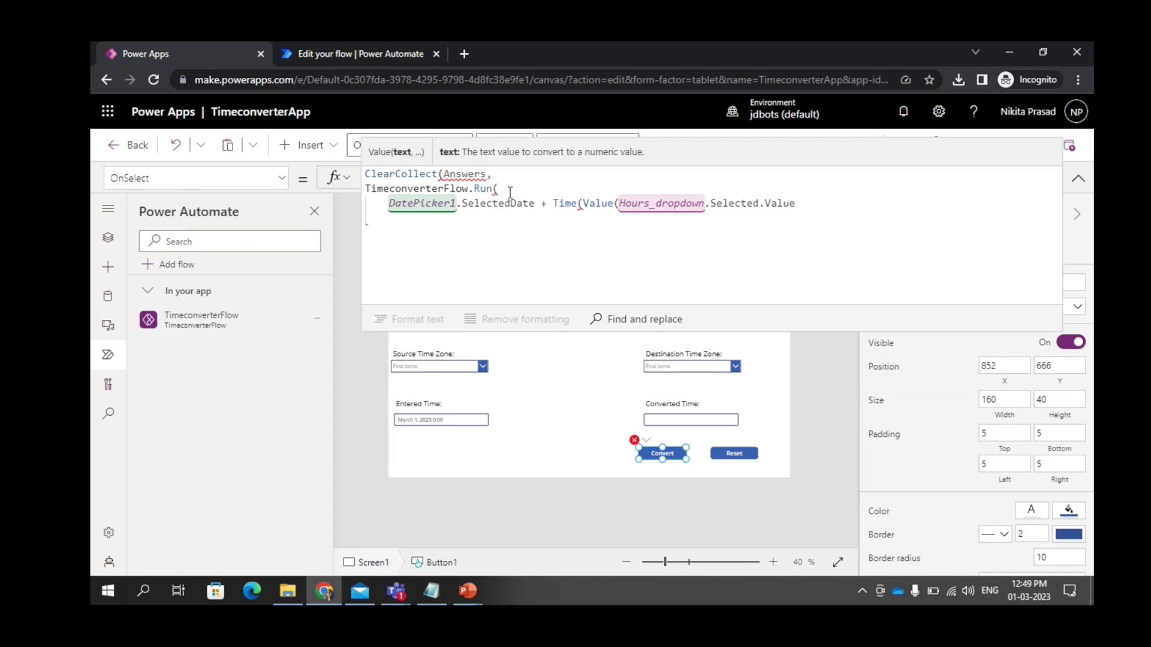
{"action": "type", "text": "),"}
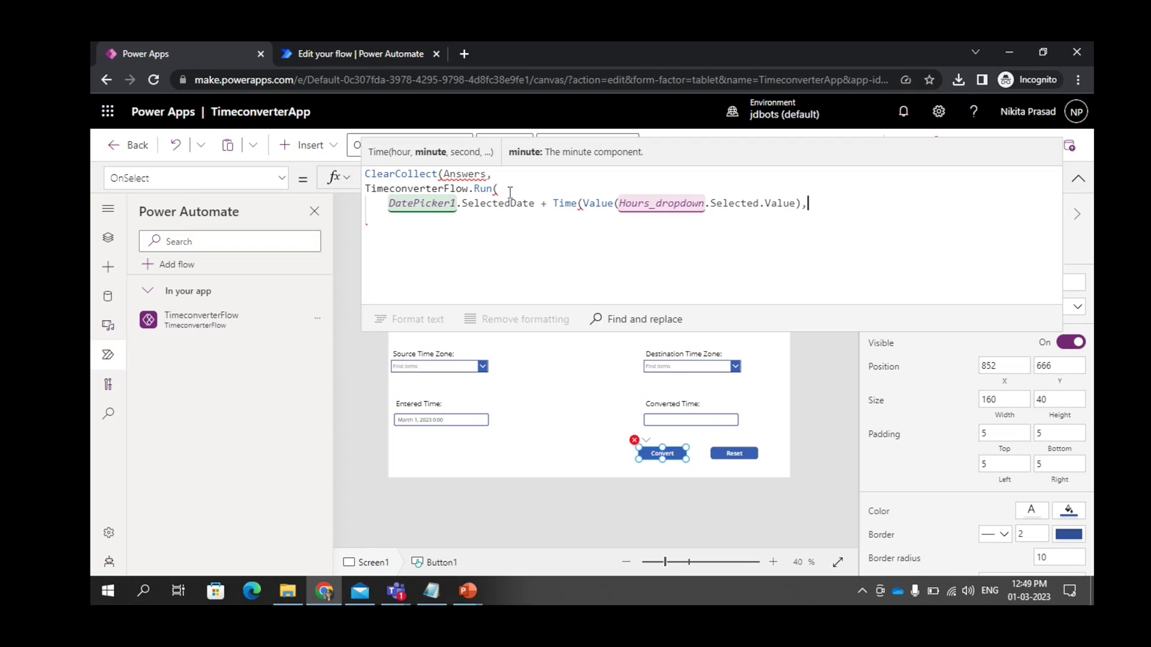
Step: Enter the Time function's minute component as Value(Minutes_Dropdown.Selected.Value
{"action": "type", "text": "Values"}
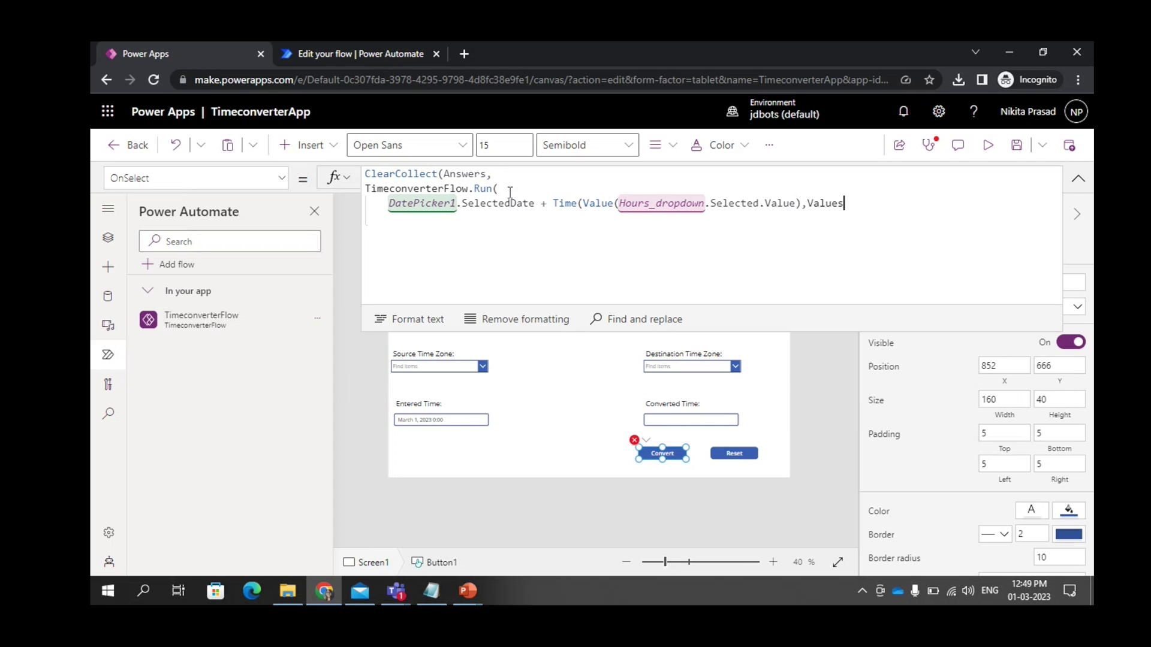
{"action": "key", "text": "BackSpace"}
{"action": "type", "text": "("}
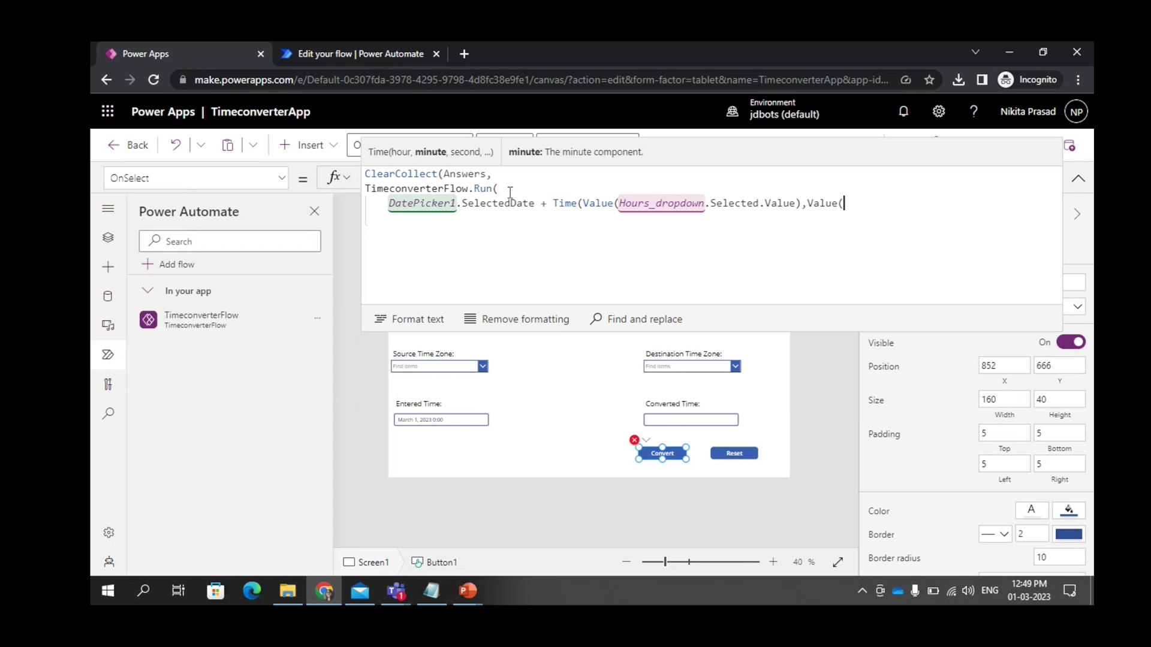
{"action": "type", "text": "Mini"}
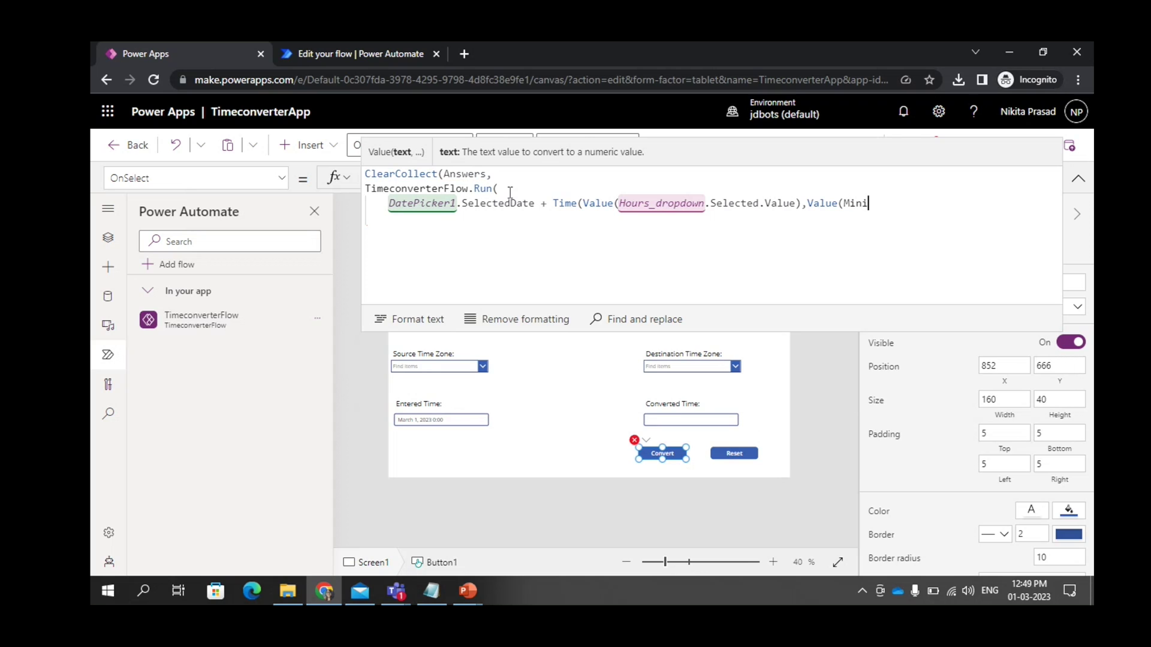
{"action": "type", "text": "u"}
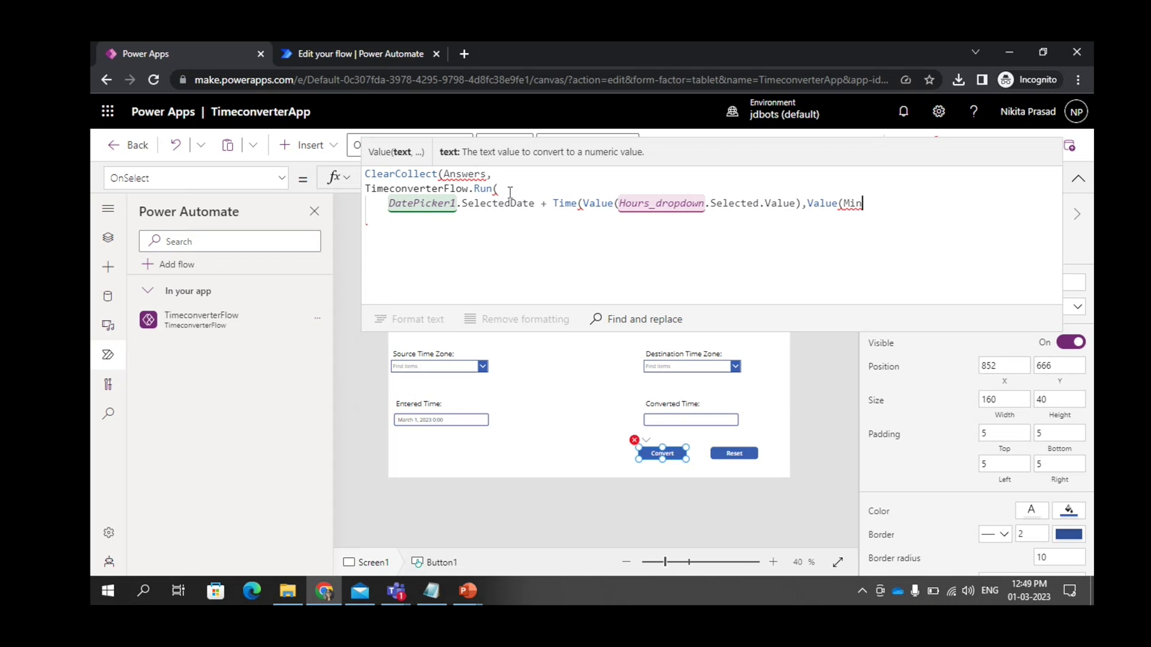
{"action": "type", "text": "tes"}
{"action": "type", "text": "_"}
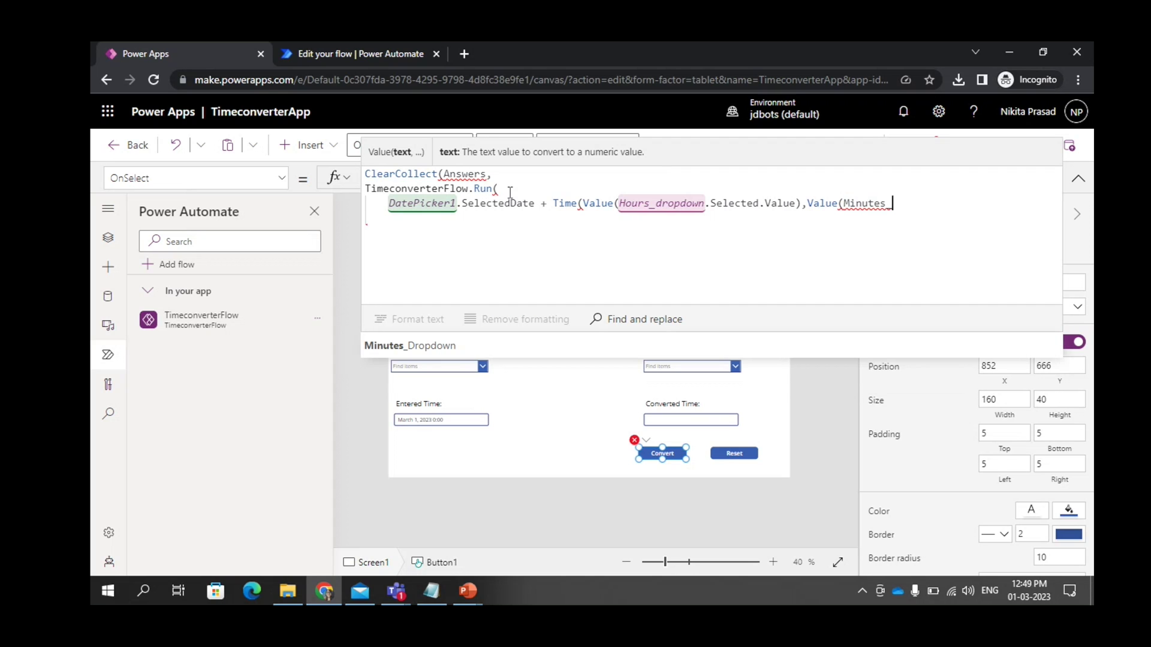
{"action": "key", "text": "Tab"}
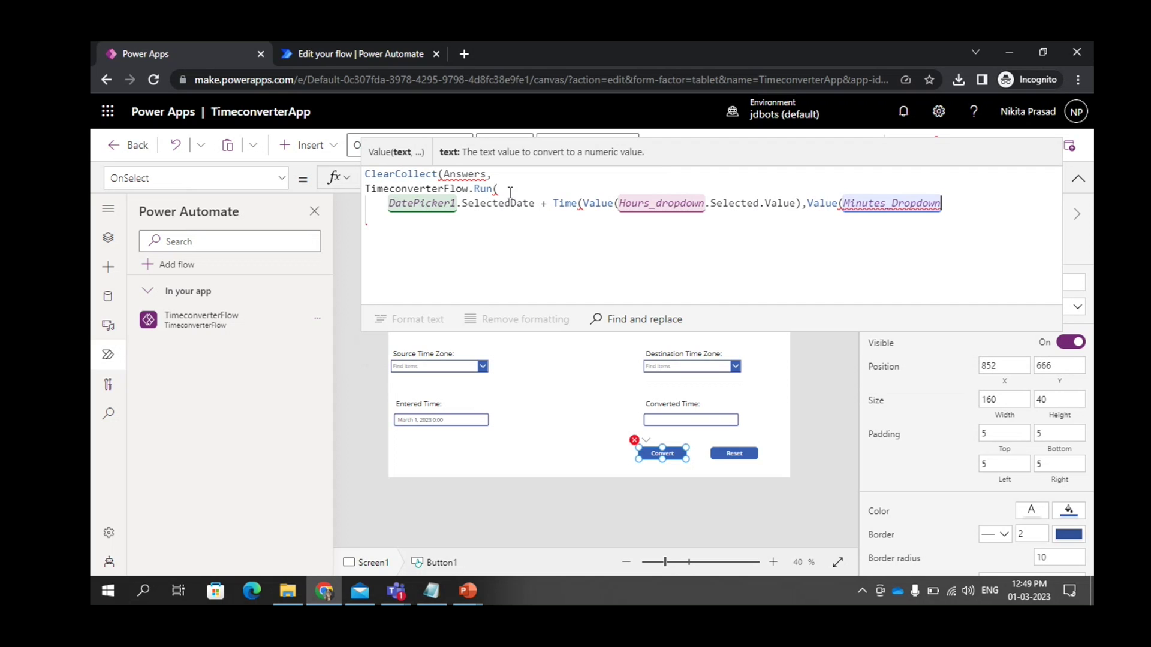
{"action": "type", "text": ".S"}
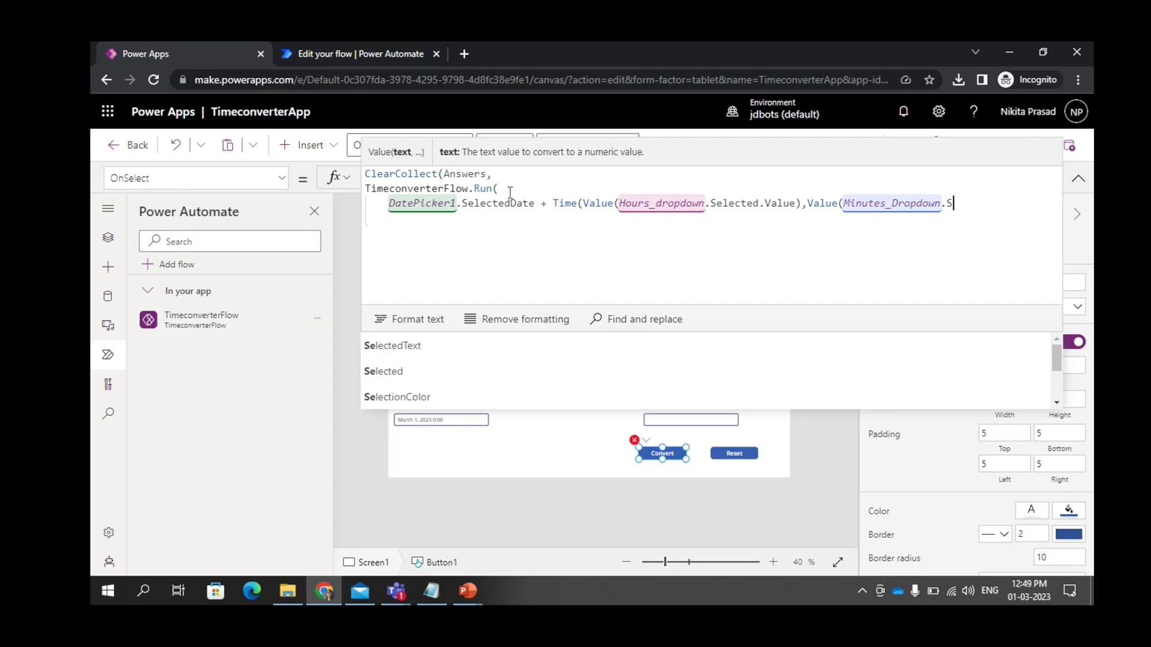
{"action": "type", "text": "ele"}
{"action": "left_click", "coordinate": [390, 373]}
{"action": "type", "text": ".V"}
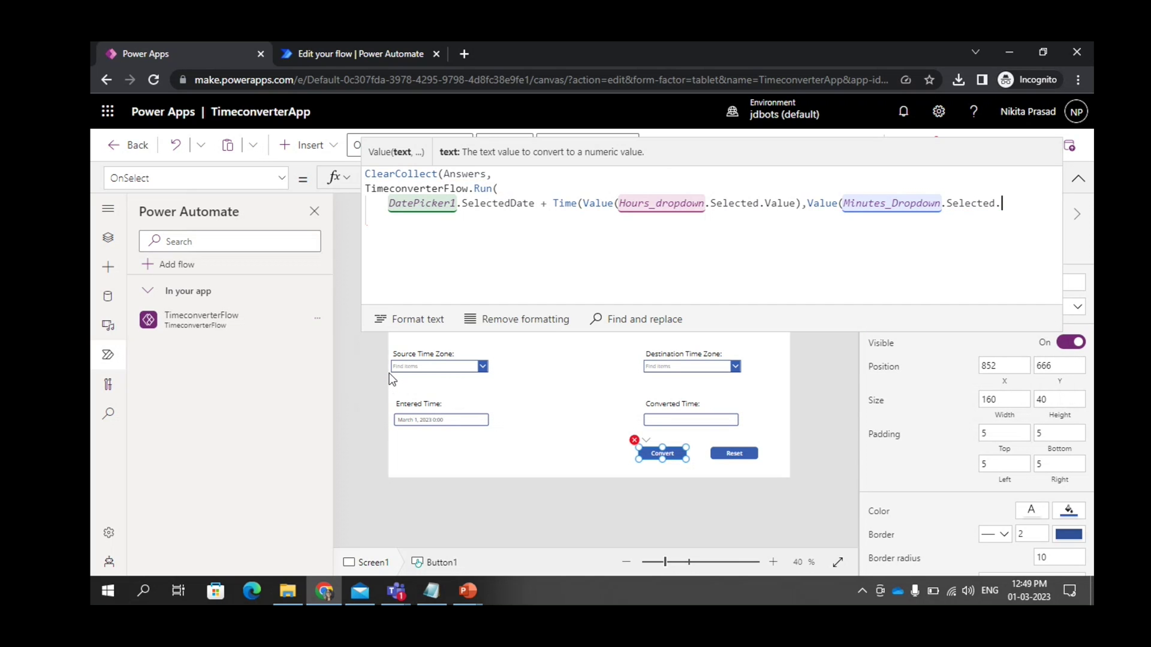
{"action": "key", "text": "Tab"}
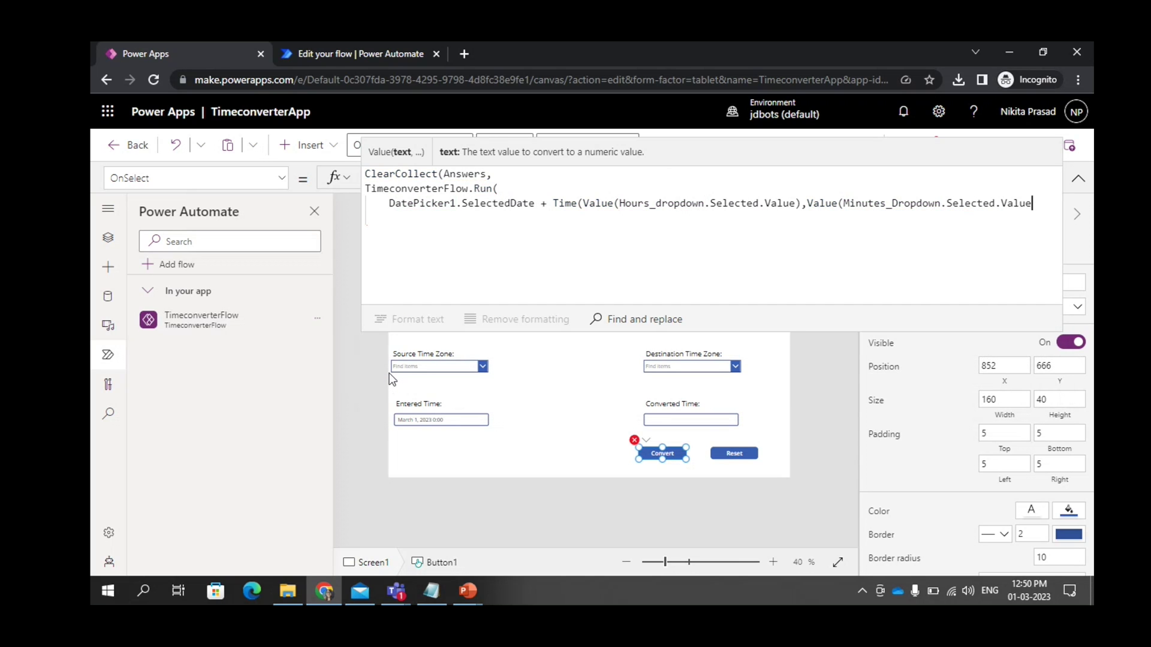
Step: Close the minute value, set both seconds and milliseconds to 0, and end the Time function with a closing parenthesis and comma
{"action": "type", "text": "),00"}
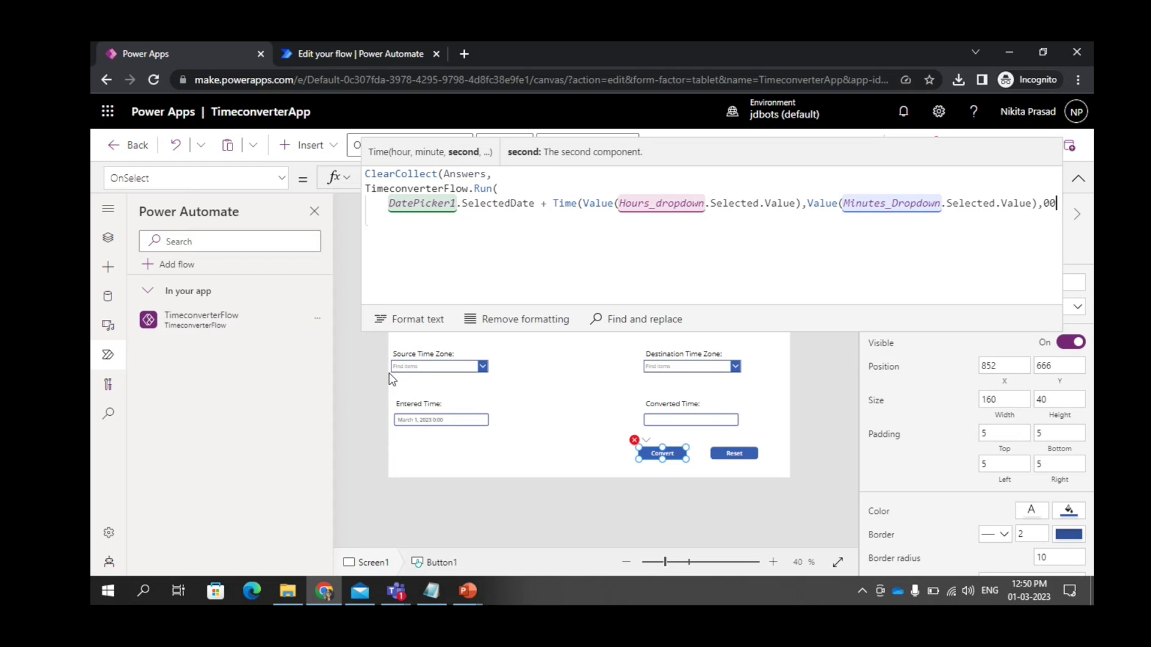
{"action": "key", "text": "BackSpace"}
{"action": "type", "text": ",0"}
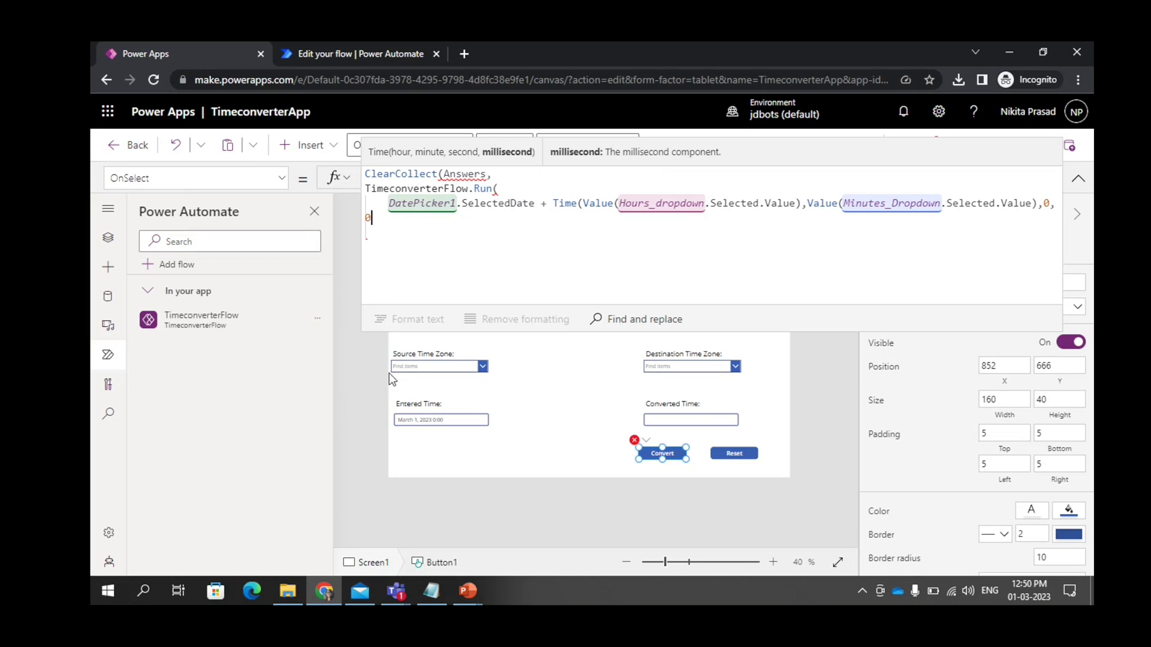
{"action": "type", "text": "),"}
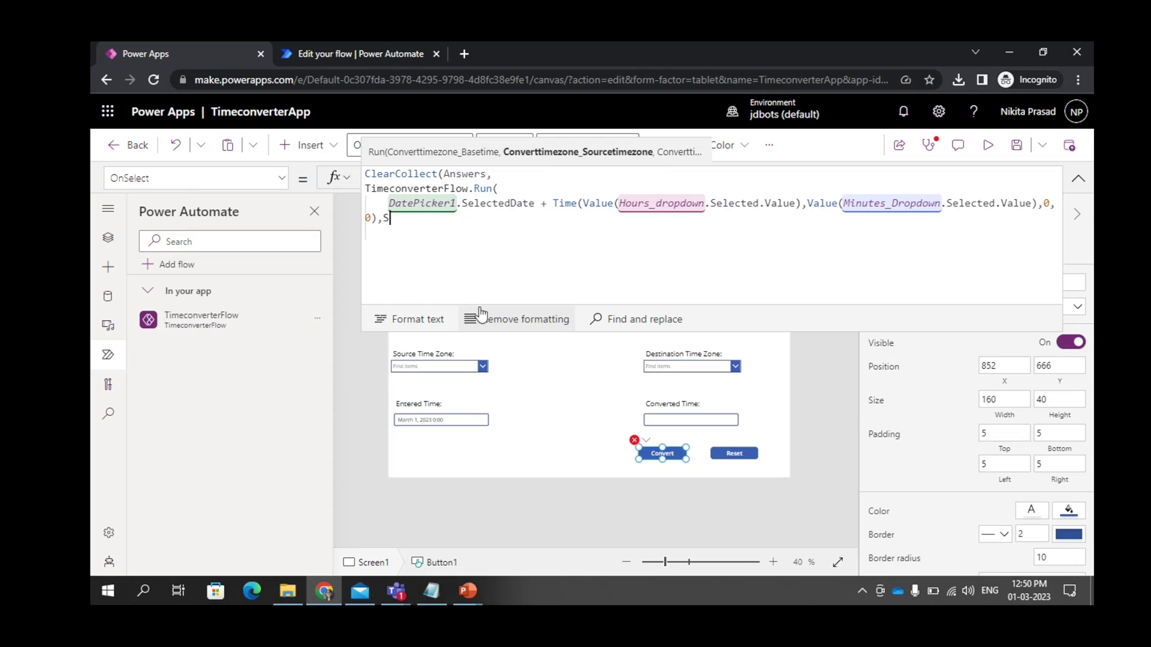
{"action": "type", "text": "Selecte"}
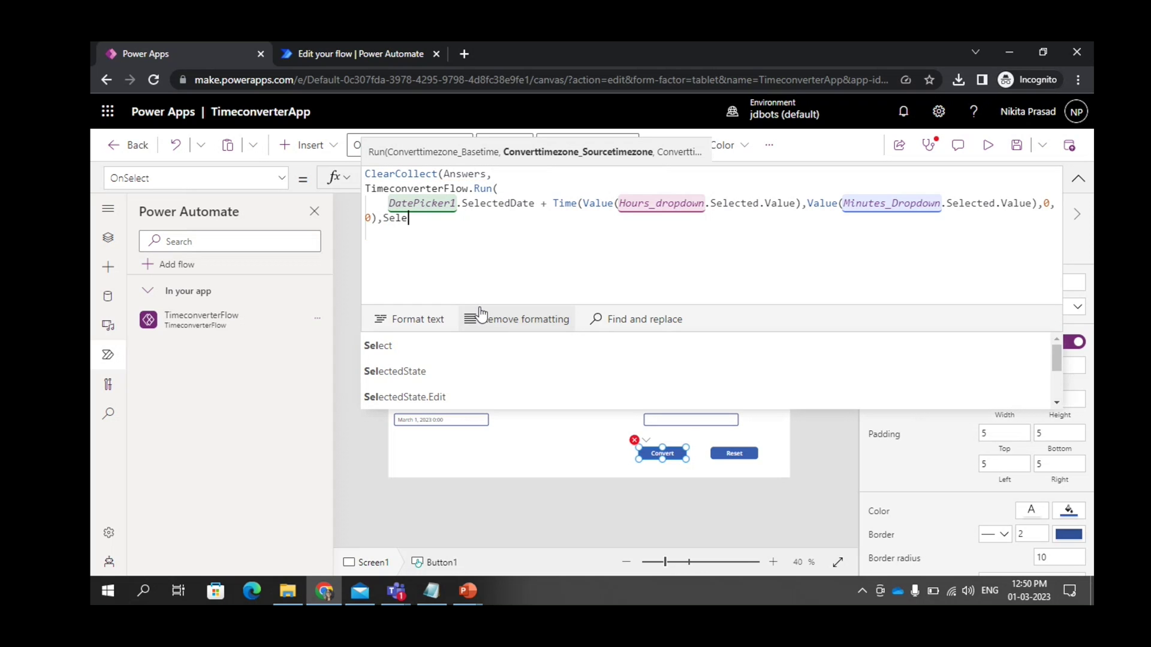
{"action": "type", "text": "d"}
{"action": "key", "text": "BackSpace"}
{"action": "key", "text": "BackSpace"}
{"action": "key", "text": "BackSpace"}
{"action": "key", "text": "BackSpace"}
{"action": "key", "text": "BackSpace"}
{"action": "key", "text": "BackSpace"}
{"action": "key", "text": "BackSpace"}
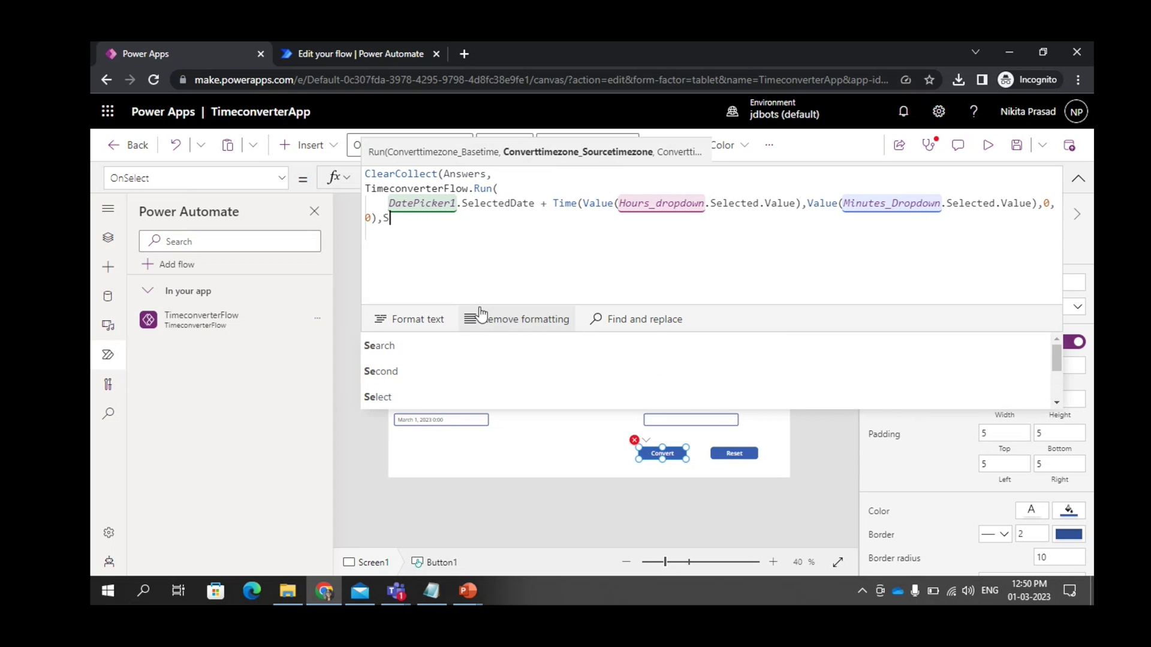
Step: Enter SourceTimezone_combobox.Selected.'Standard Name' as the flow call's source time zone argument, followed by a comma
{"action": "type", "text": "ource"}
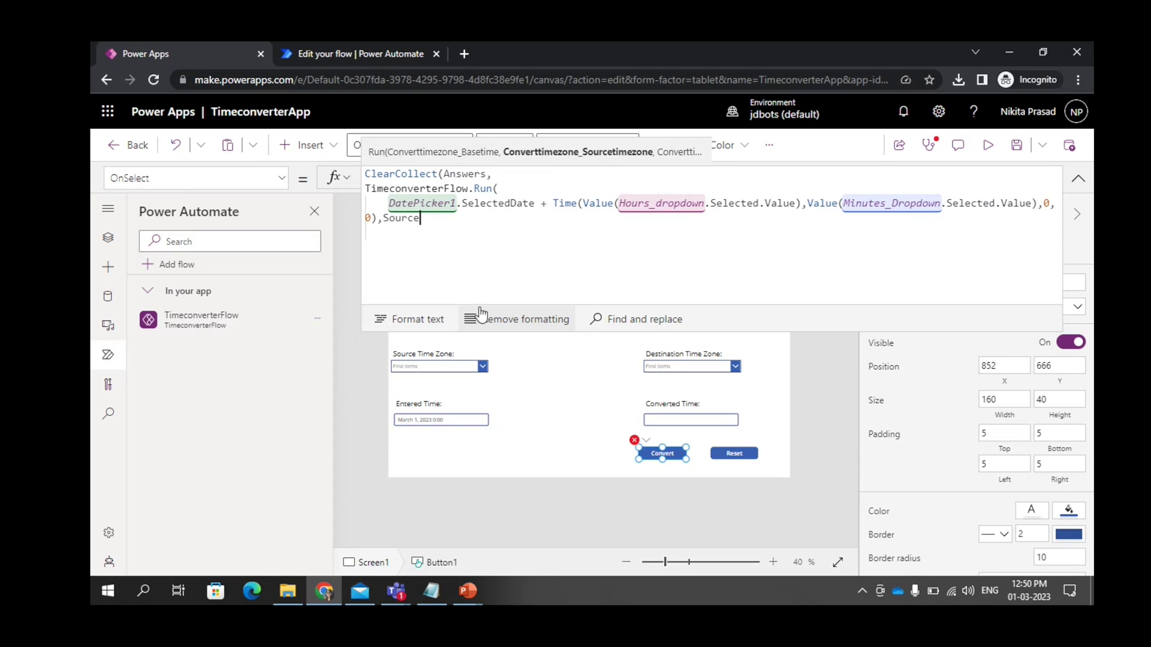
{"action": "key", "text": "Down"}
{"action": "key", "text": "Down"}
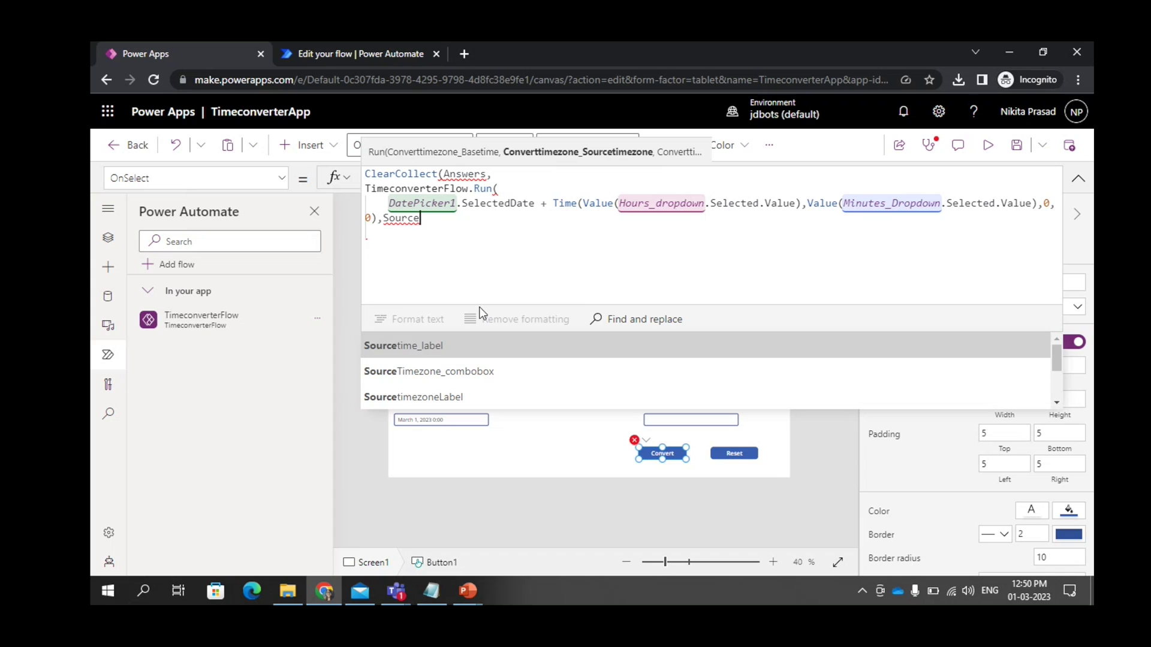
{"action": "key", "text": "Return"}
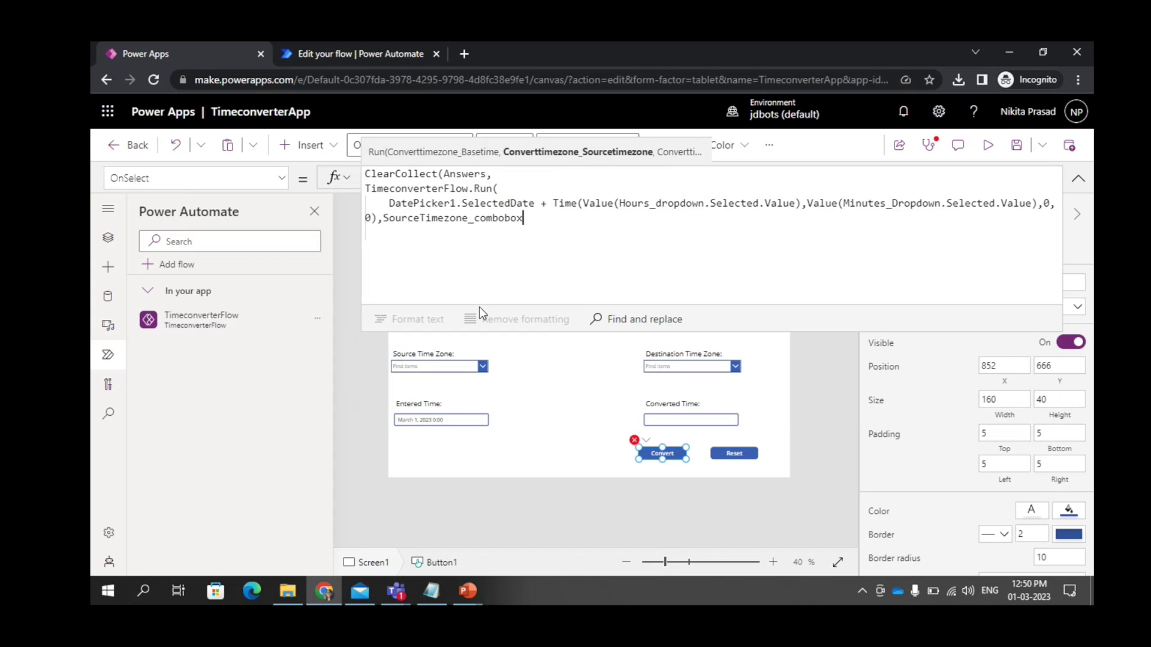
{"action": "type", "text": ".Selected"}
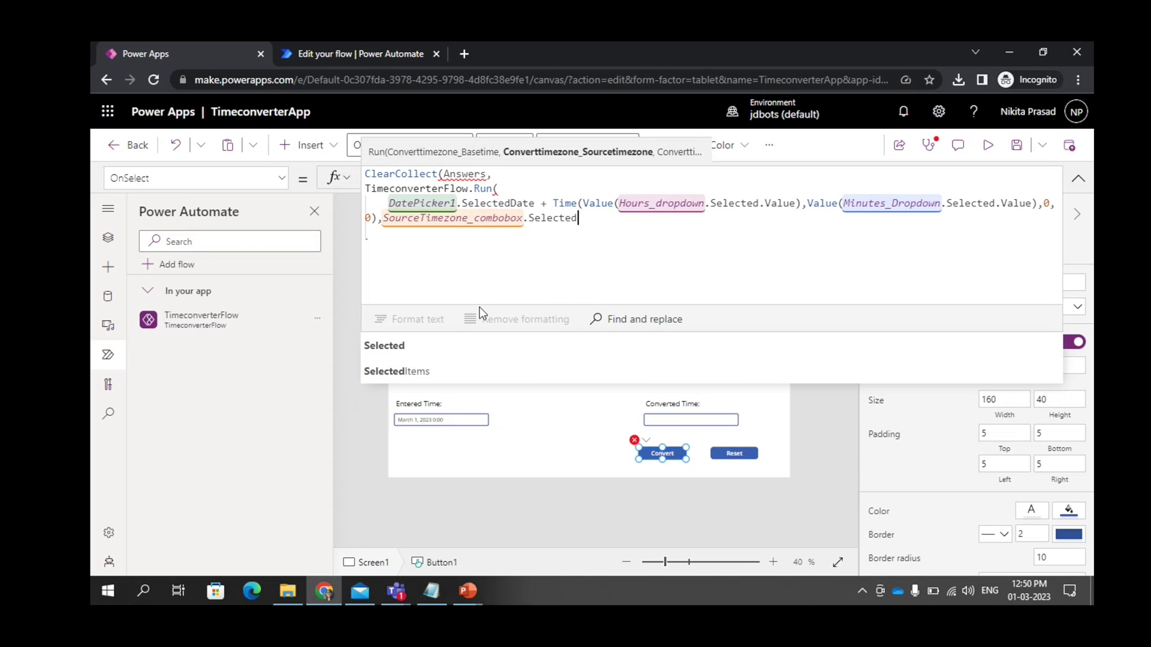
{"action": "type", "text": "."}
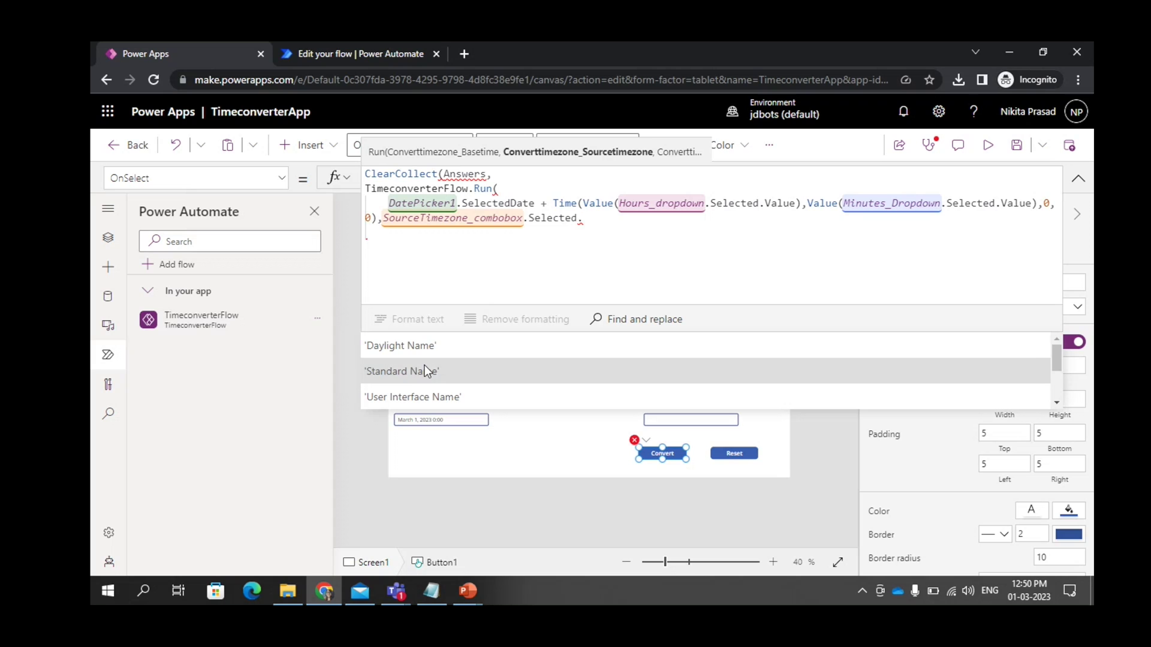
{"action": "scroll", "coordinate": [429, 386], "scroll_direction": "up", "scroll_amount": 1}
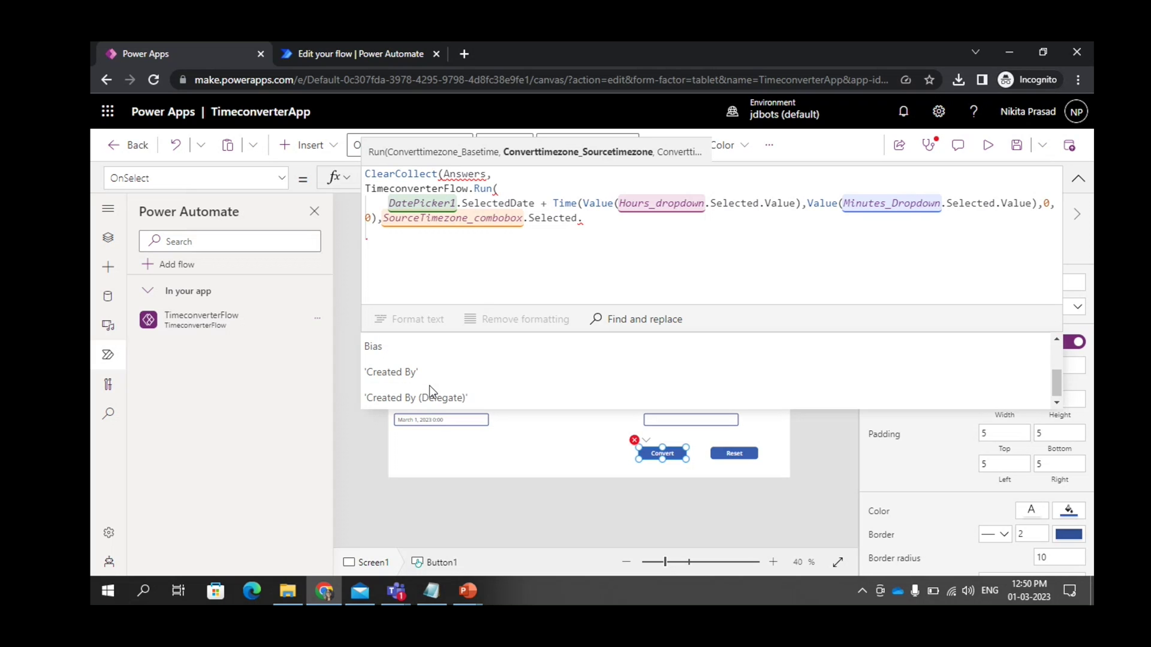
{"action": "scroll", "coordinate": [420, 370], "scroll_direction": "down", "scroll_amount": 5}
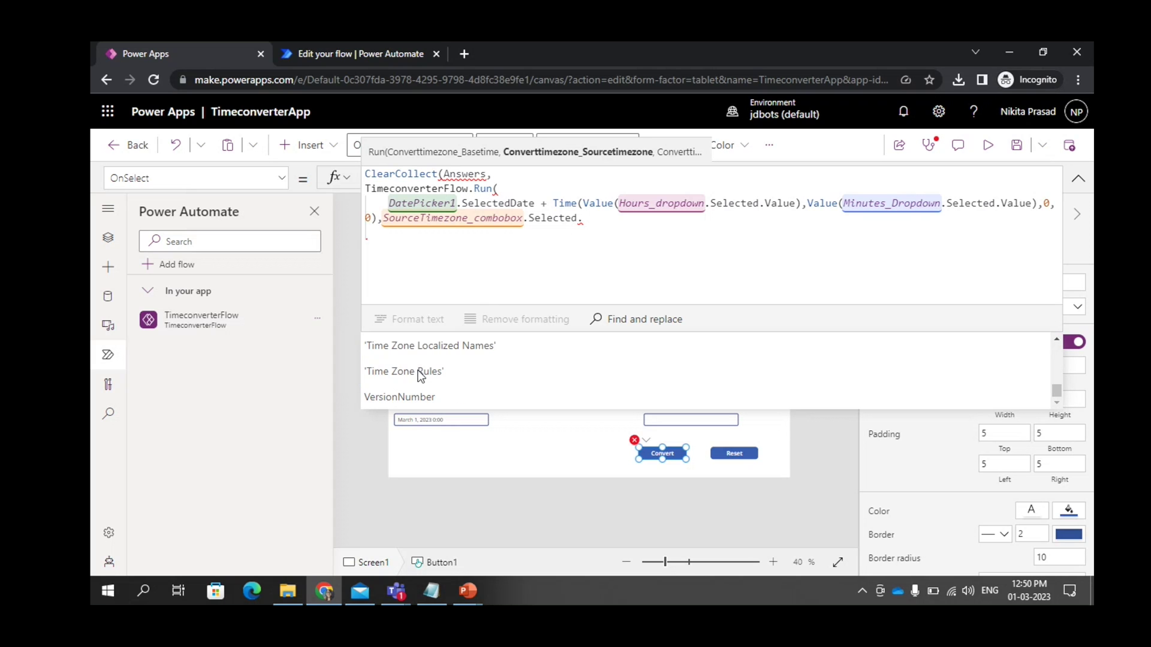
{"action": "scroll", "coordinate": [451, 383], "scroll_direction": "up", "scroll_amount": 10}
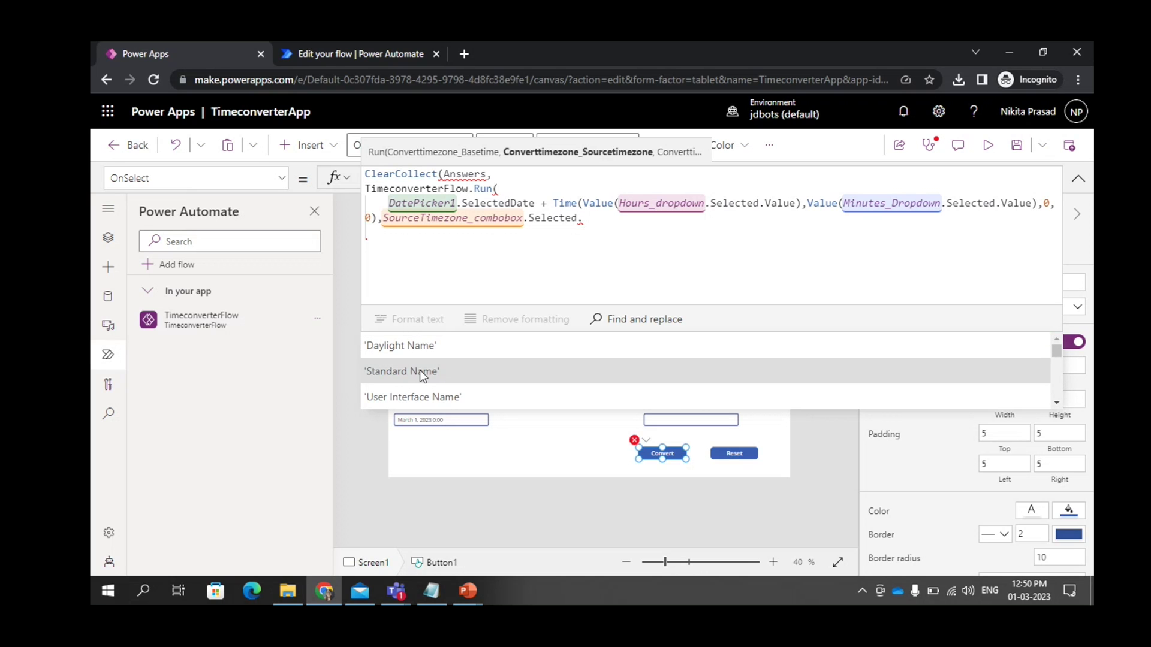
{"action": "left_click", "coordinate": [419, 370]}
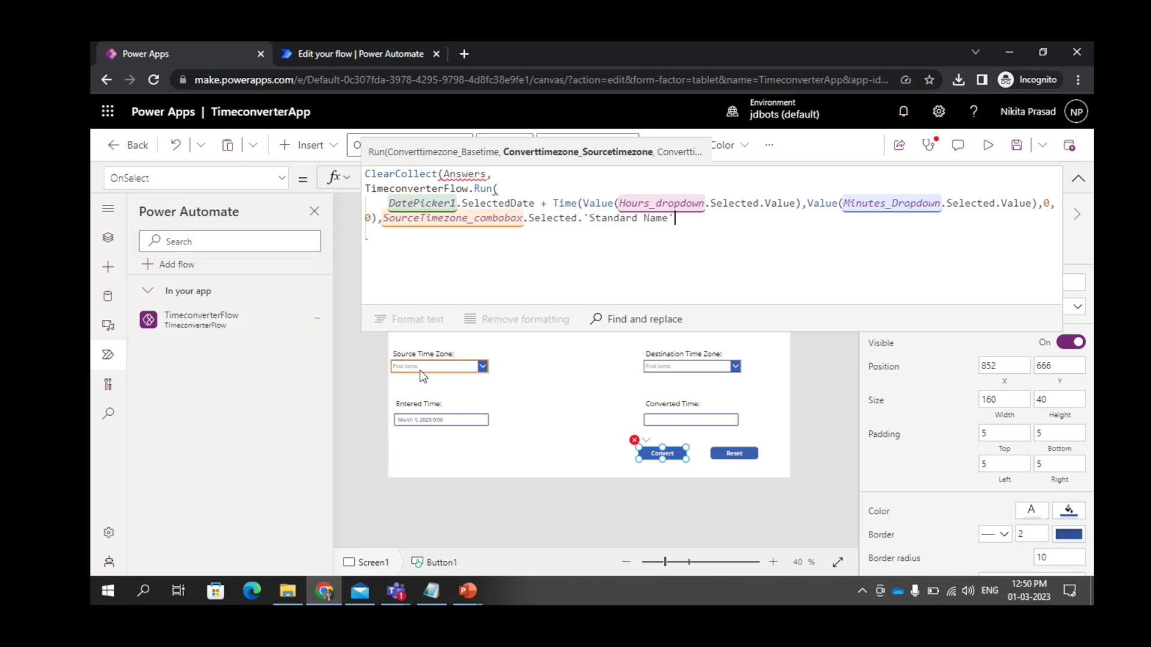
{"action": "type", "text": ","}
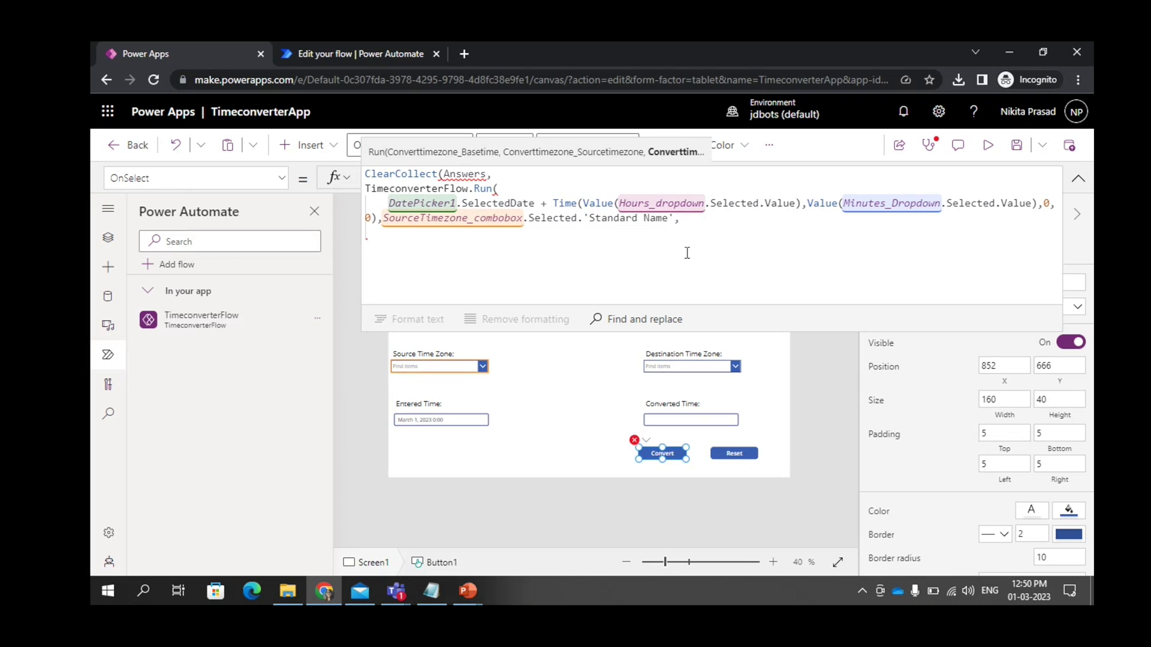
Step: Enter DestinationComboBox.Selected.'Standard Name' as the destination time zone argument and close both the Run and ClearCollect functions
{"action": "type", "text": "Dest"}
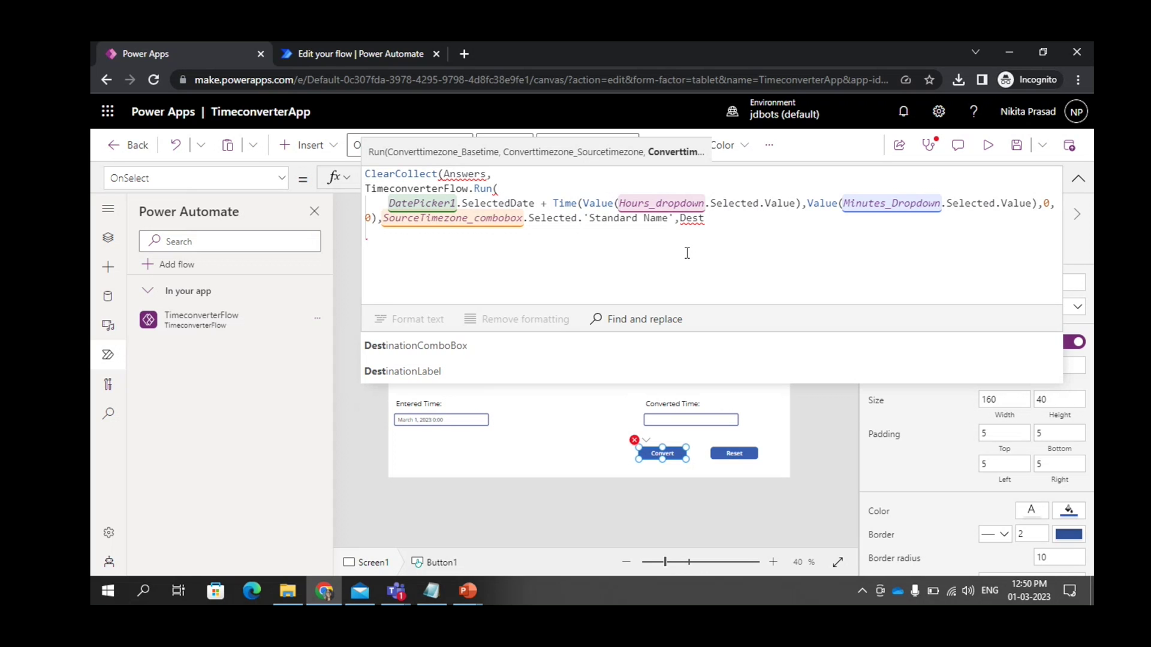
{"action": "key", "text": "Tab"}
{"action": "type", "text": ".S"}
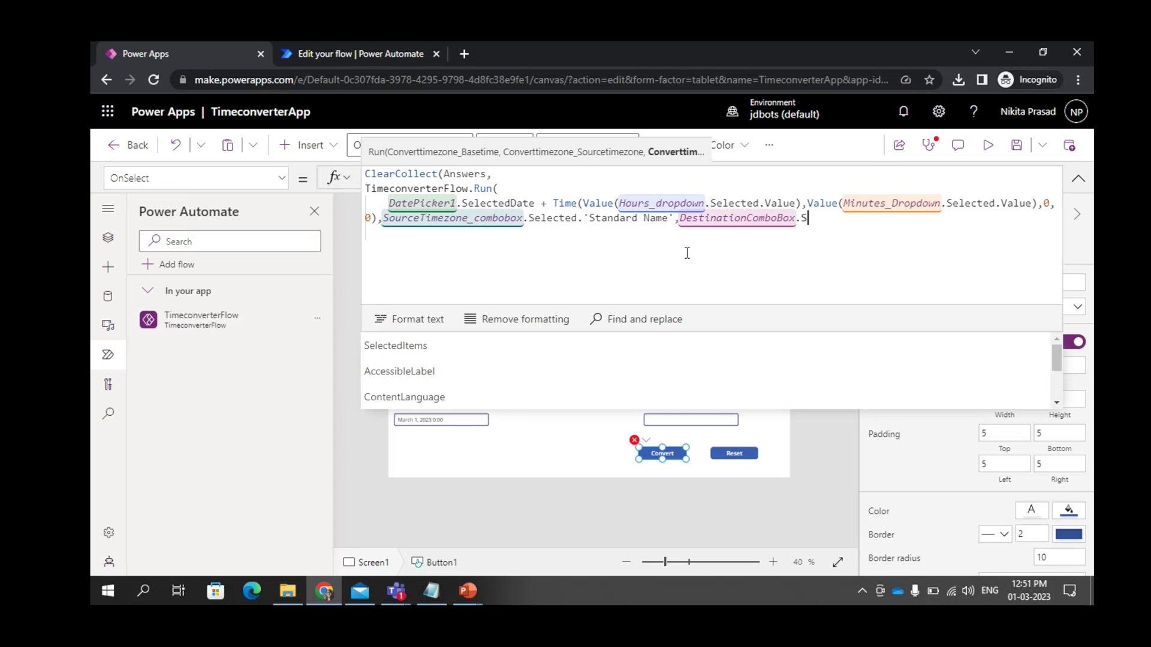
{"action": "type", "text": "elec"}
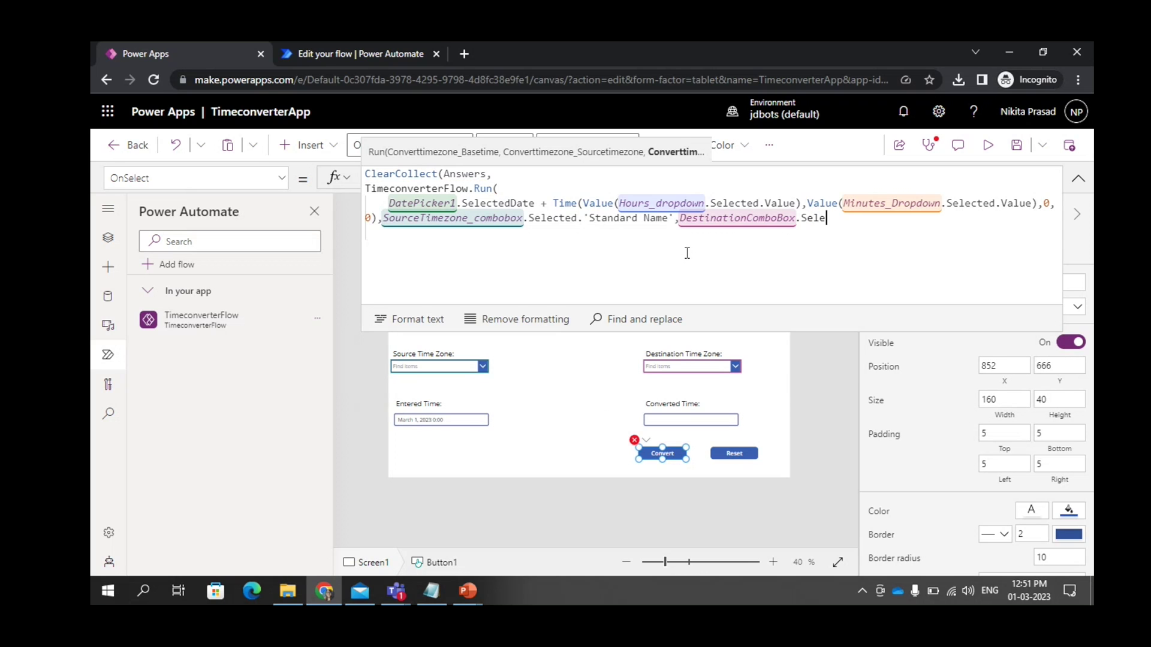
{"action": "type", "text": "ted"}
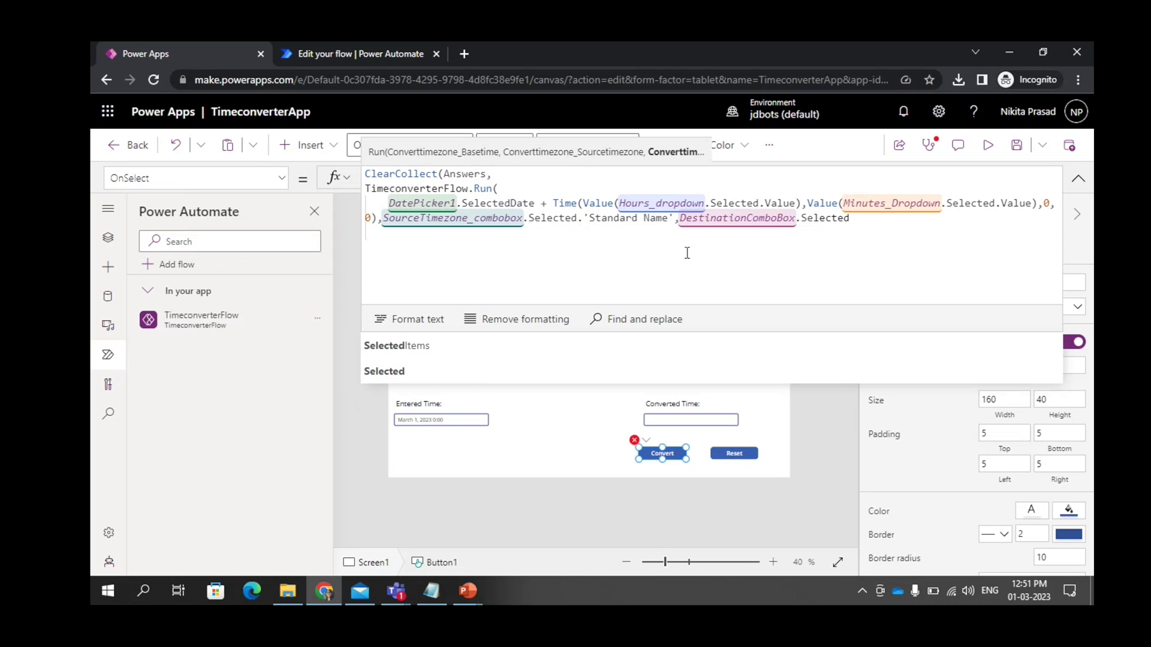
{"action": "key", "text": "Down"}
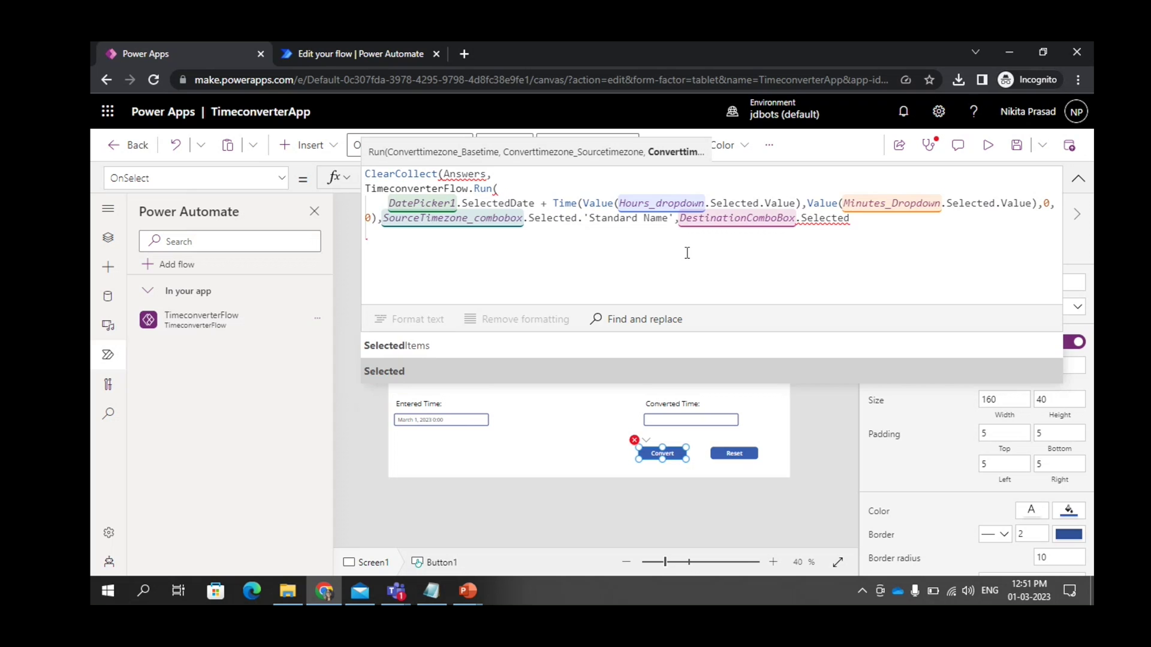
{"action": "key", "text": "Tab"}
{"action": "type", "text": "."}
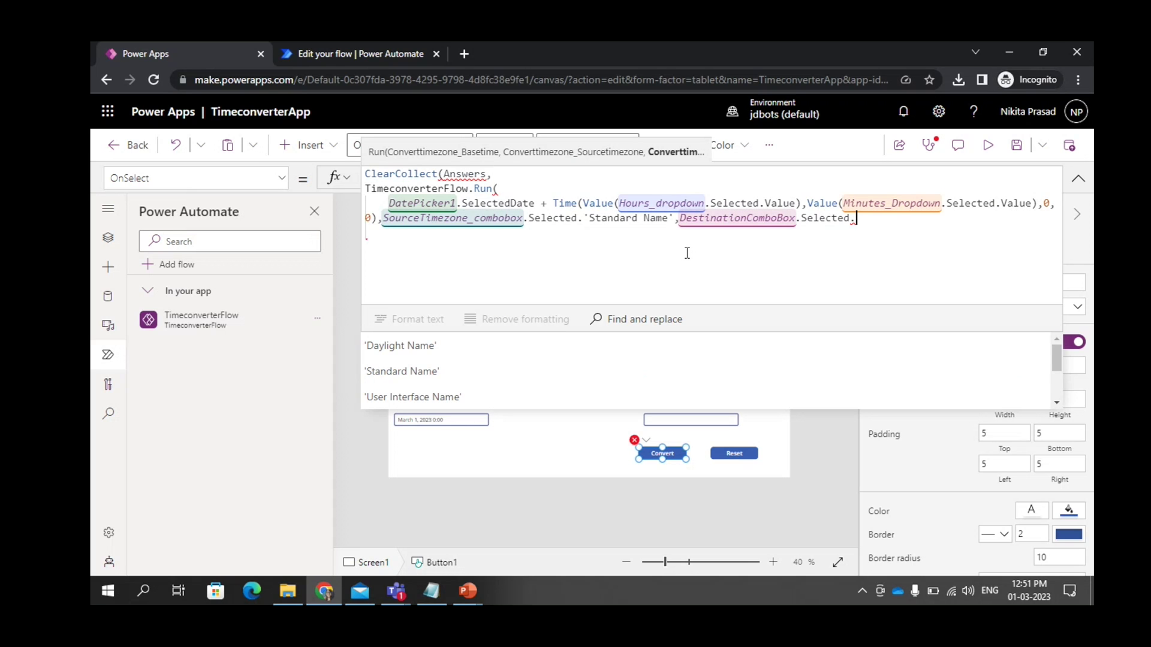
{"action": "key", "text": "Down"}
{"action": "key", "text": "Tab"}
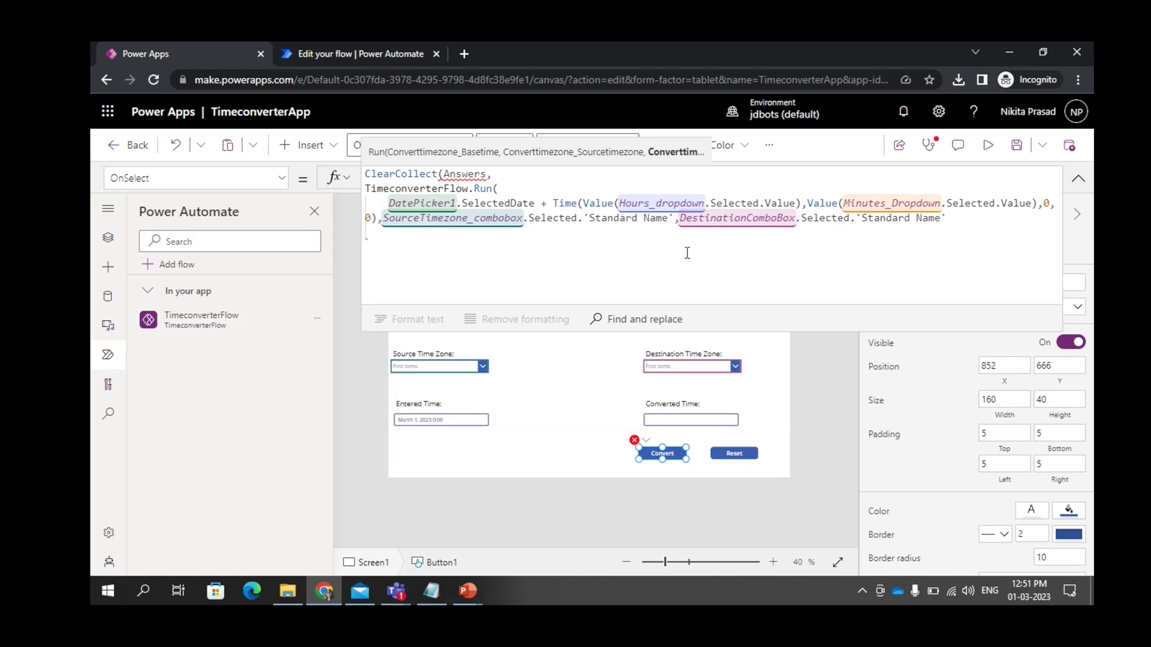
{"action": "type", "text": "))"}
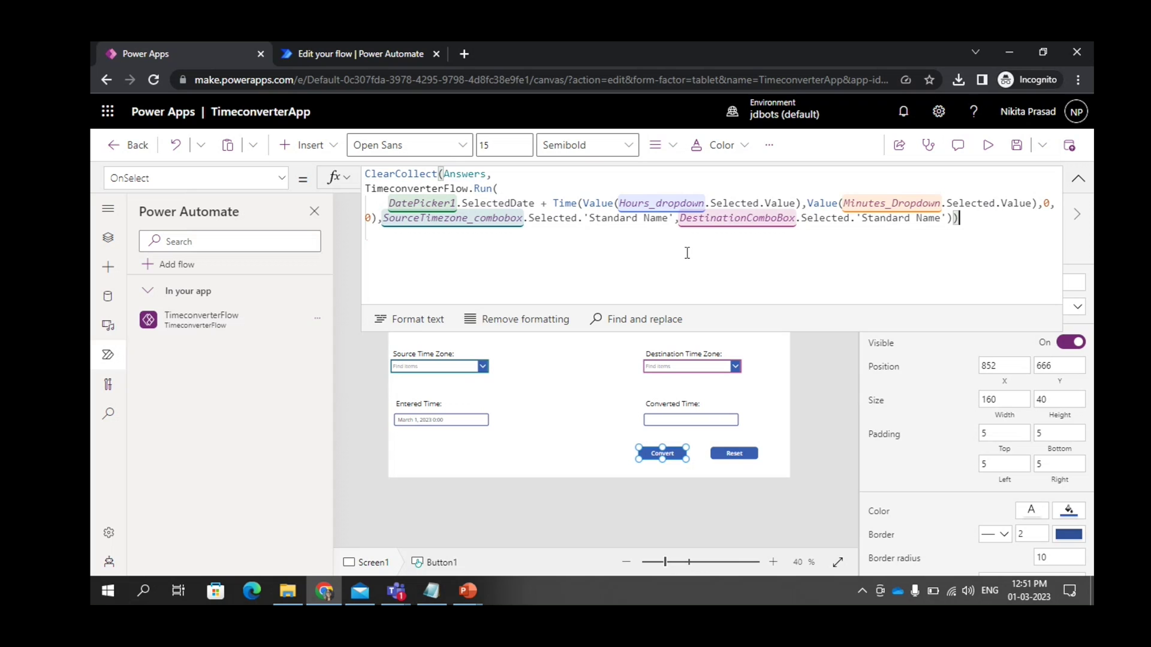
Step: Format the Convert button's formula text, review its full structure, and collapse the formula editor
{"action": "left_click", "coordinate": [415, 320]}
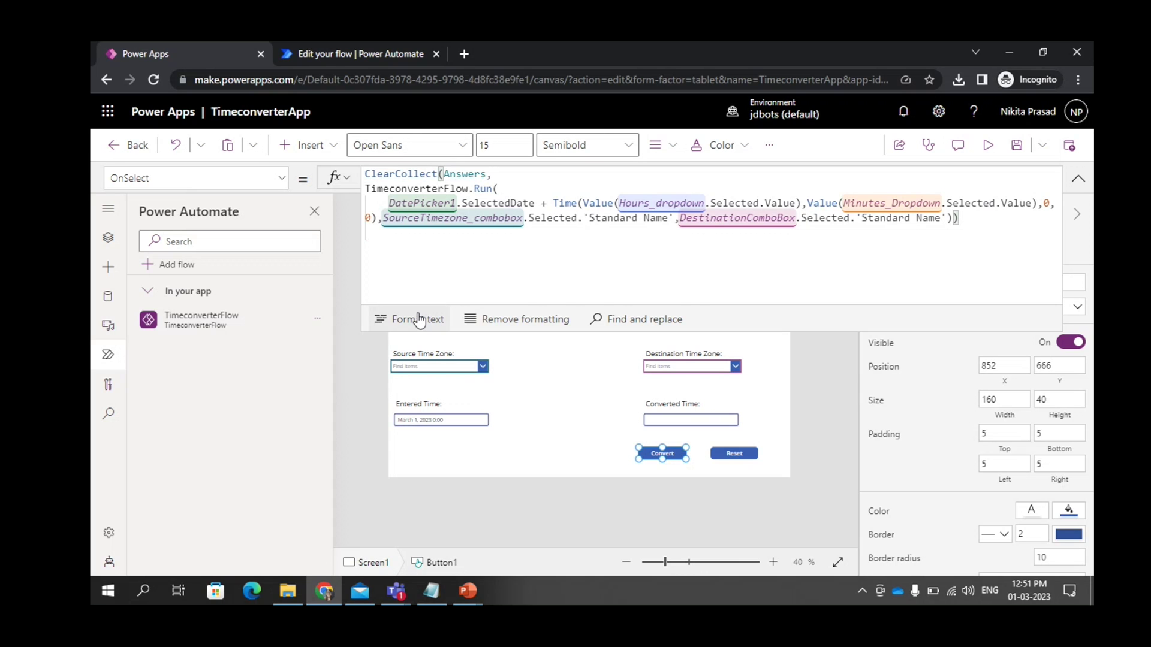
{"action": "scroll", "coordinate": [484, 208], "scroll_direction": "down", "scroll_amount": 2}
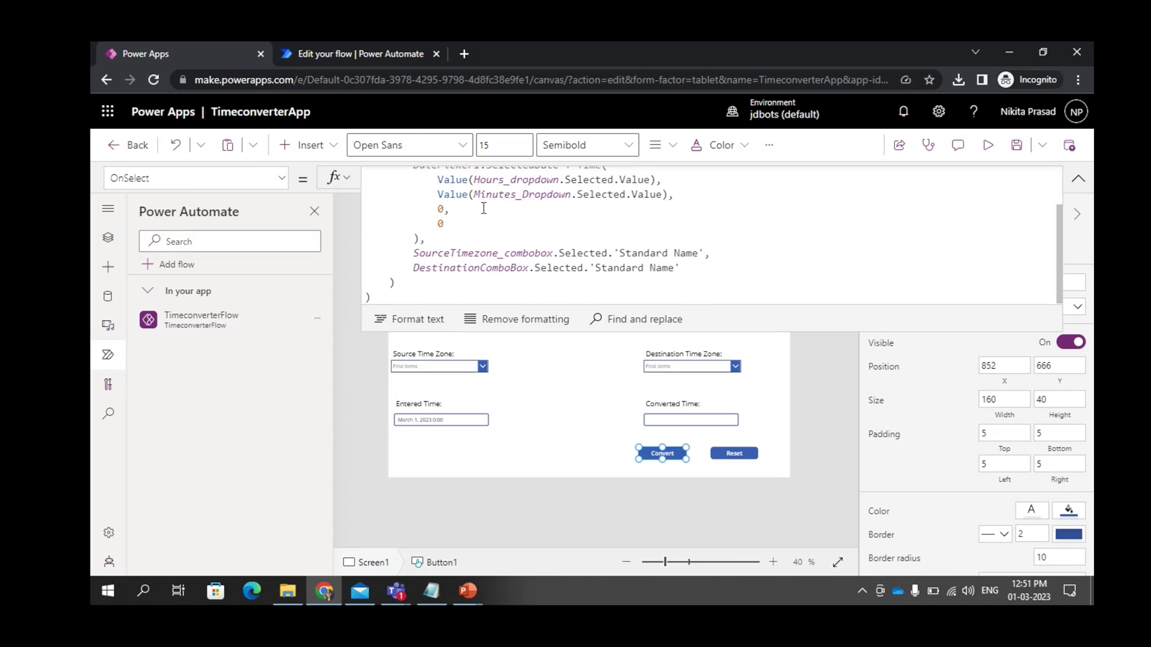
{"action": "scroll", "coordinate": [694, 233], "scroll_direction": "up", "scroll_amount": 2}
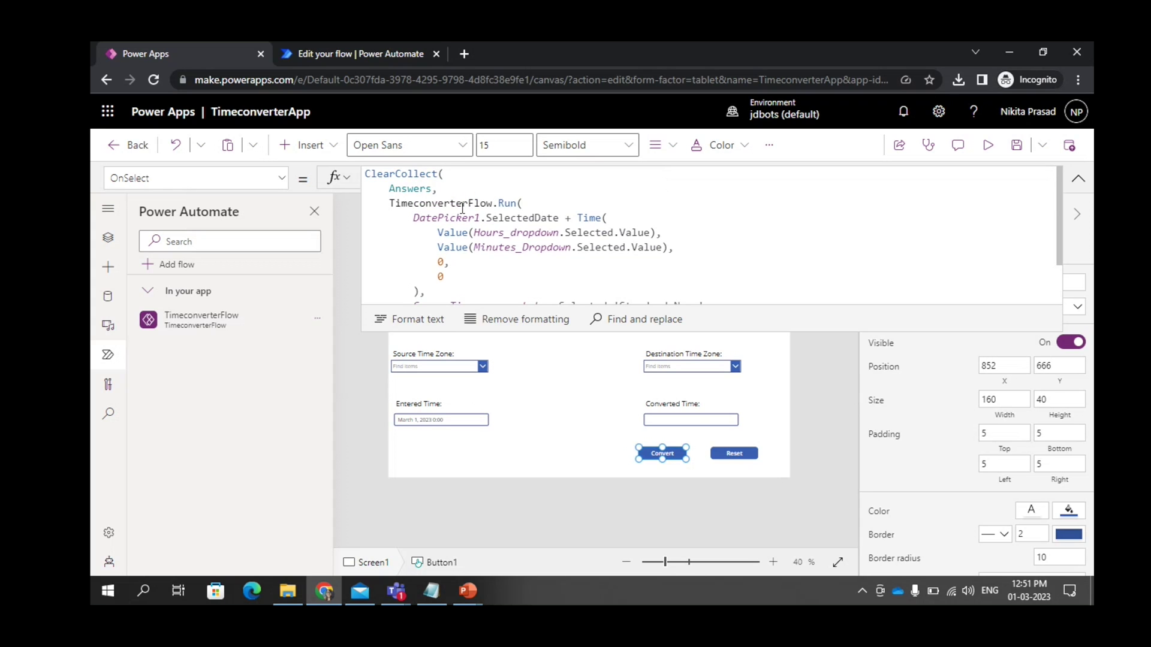
{"action": "scroll", "coordinate": [520, 242], "scroll_direction": "down", "scroll_amount": 1}
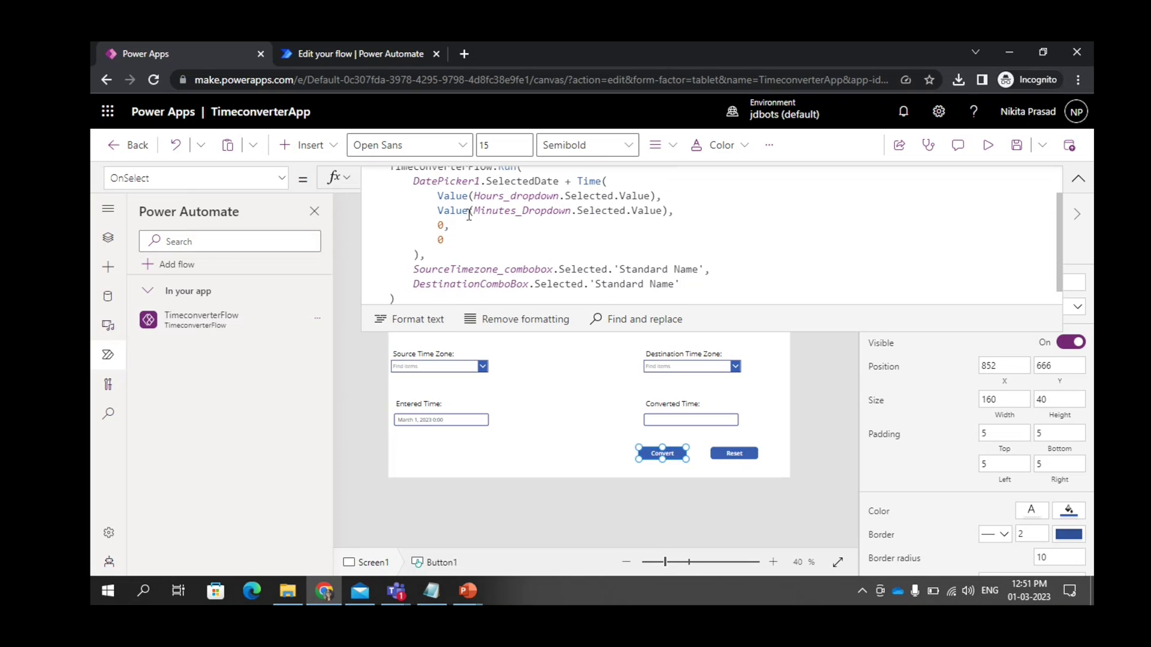
{"action": "scroll", "coordinate": [536, 212], "scroll_direction": "down", "scroll_amount": 1}
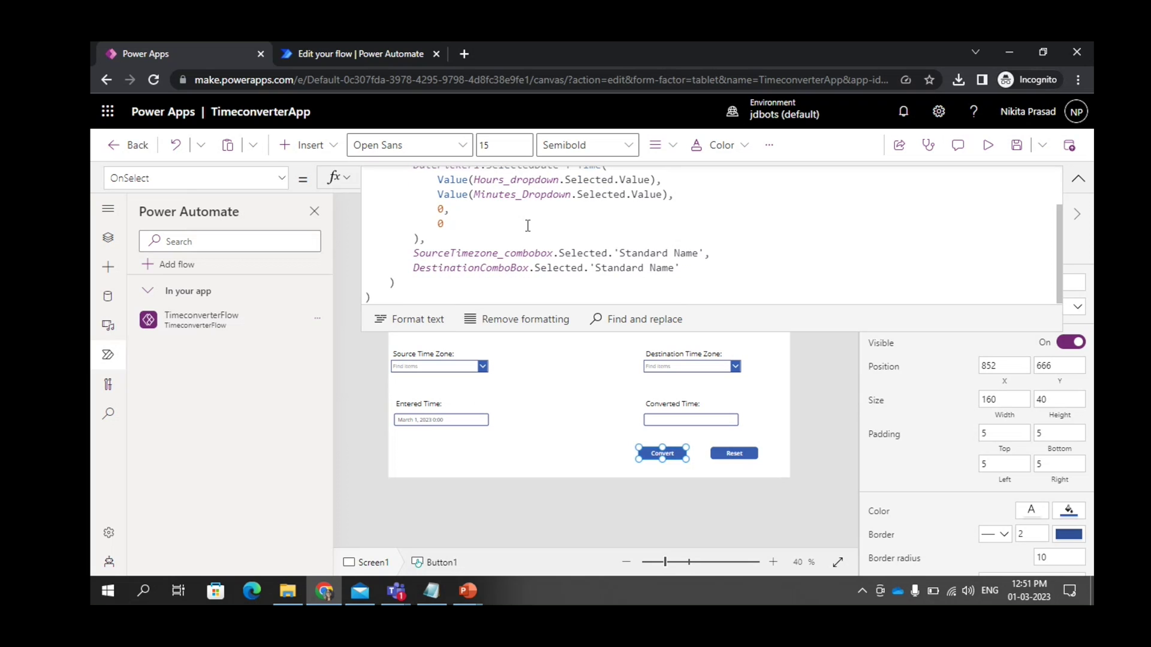
{"action": "scroll", "coordinate": [465, 229], "scroll_direction": "up", "scroll_amount": 1}
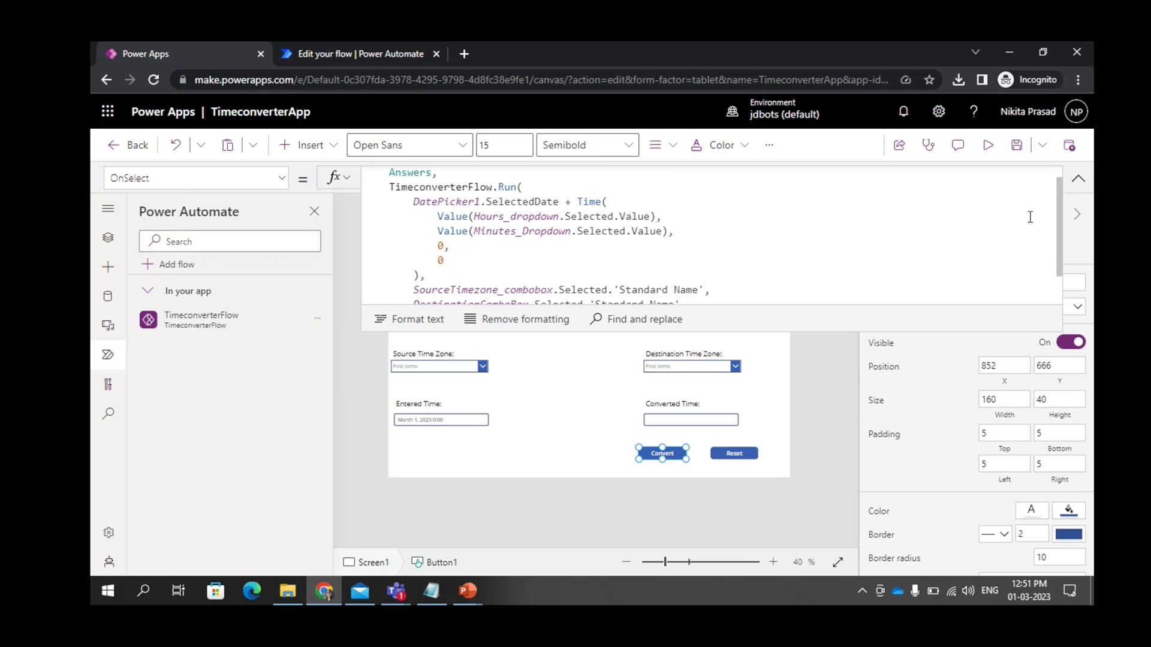
{"action": "left_click", "coordinate": [1078, 178]}
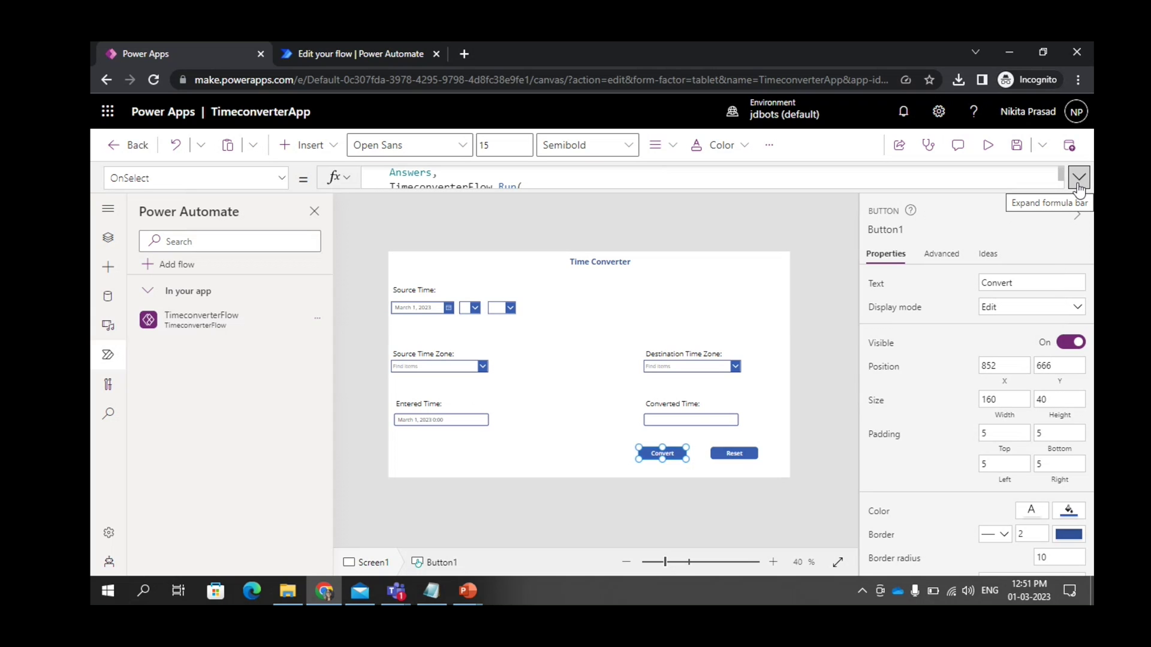
Step: Expand the Reset button's OnSelect formula and insert a blank line above Reset(Hours_dropdown)
{"action": "left_click", "coordinate": [734, 454]}
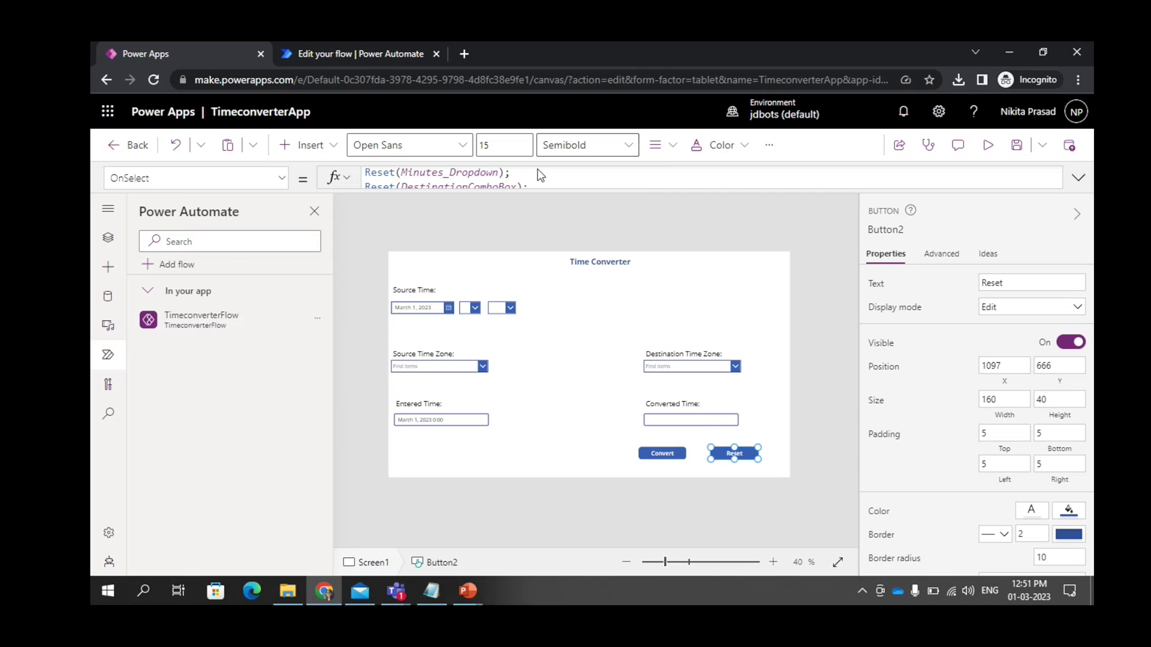
{"action": "left_click_drag", "start_coordinate": [532, 188], "coordinate": [527, 269]}
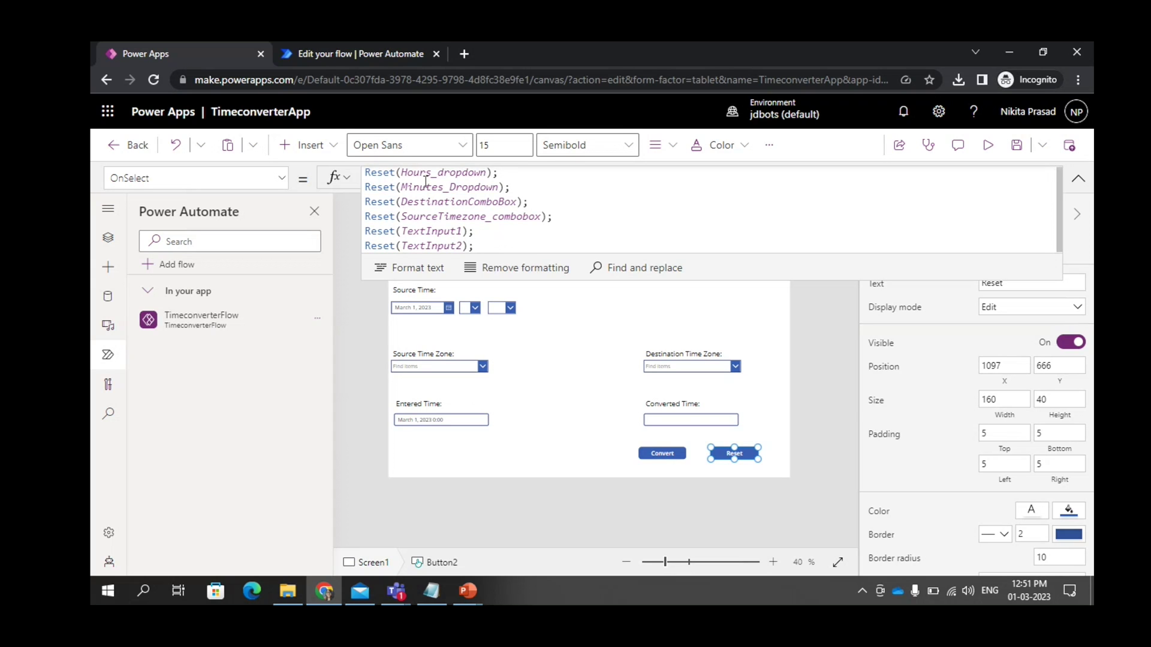
{"action": "left_click", "coordinate": [512, 172]}
{"action": "key", "text": "Left"}
{"action": "key", "text": "Left"}
{"action": "key", "text": "Left"}
{"action": "key", "text": "Home"}
{"action": "key", "text": "Return"}
{"action": "key", "text": "Up"}
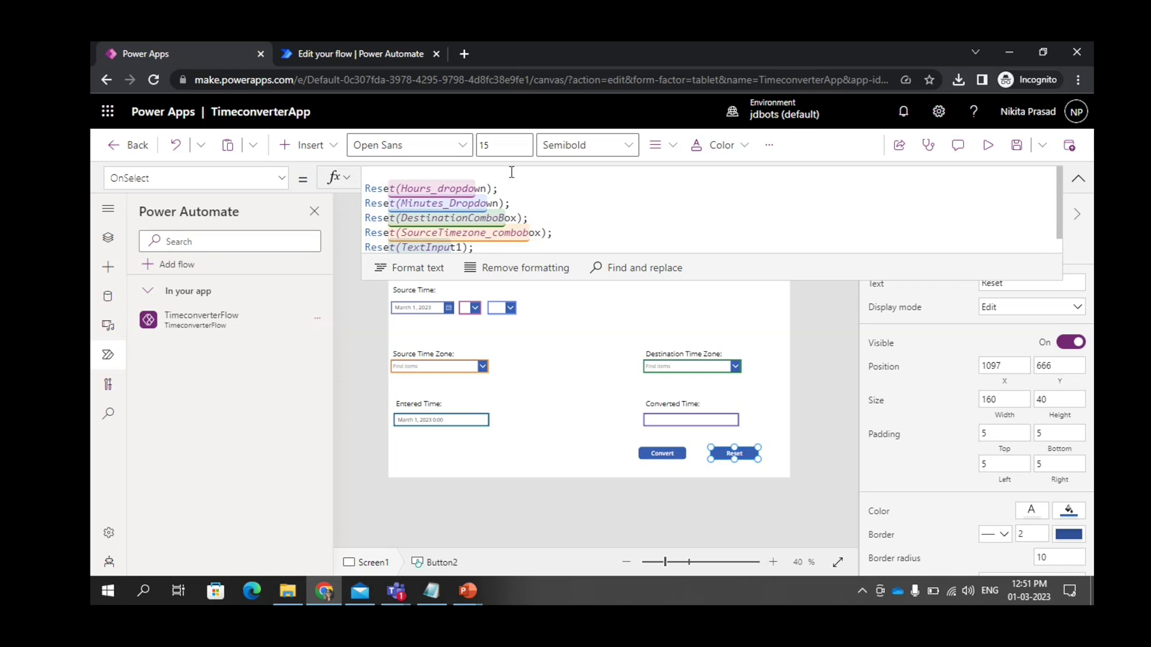
Step: Enter Clear(Answers); as the first line of the Reset button's OnSelect formula, check the remaining lines, and collapse the editor
{"action": "type", "text": "Cl"}
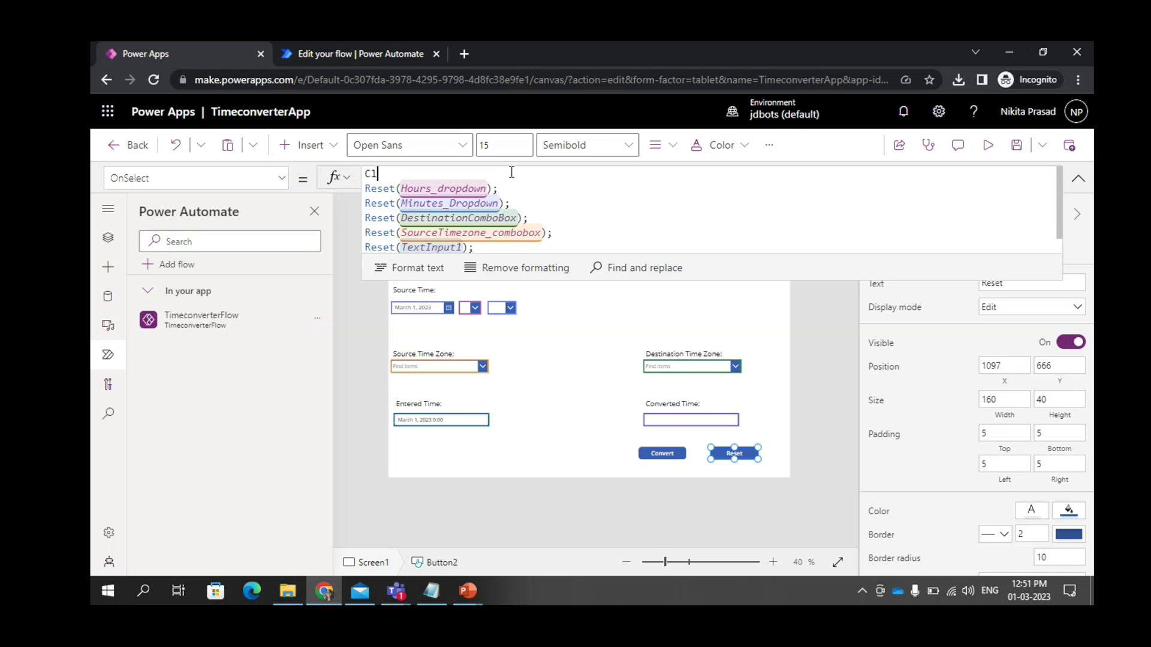
{"action": "type", "text": "ear(Answer"}
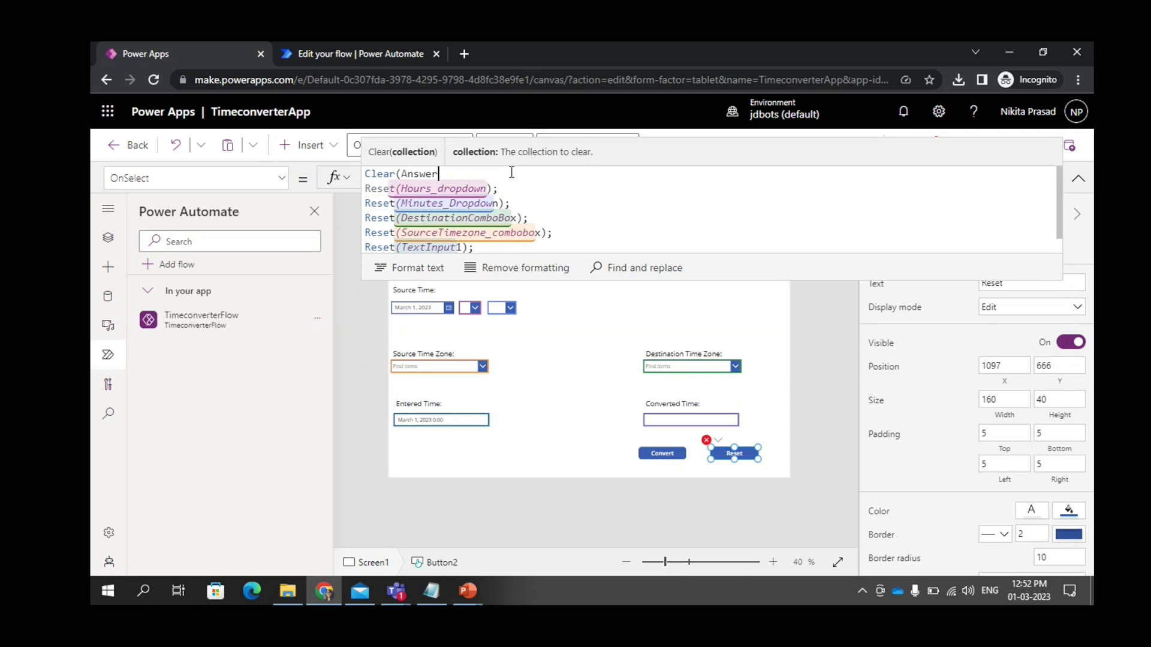
{"action": "type", "text": "s);"}
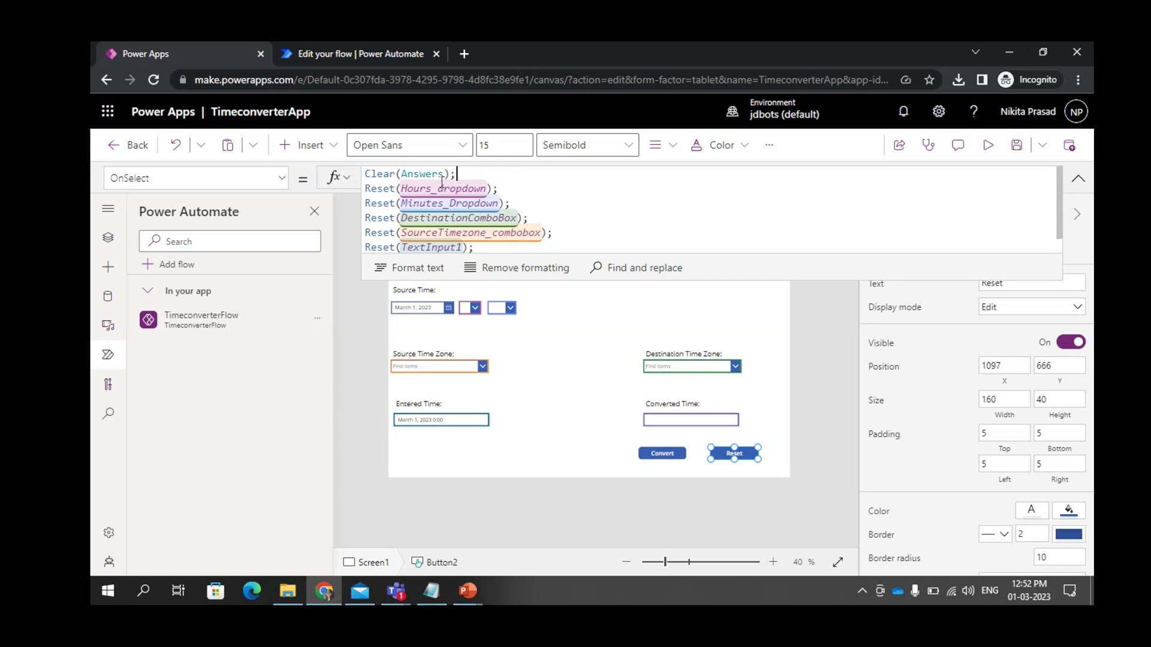
{"action": "scroll", "coordinate": [448, 203], "scroll_direction": "down", "scroll_amount": 1}
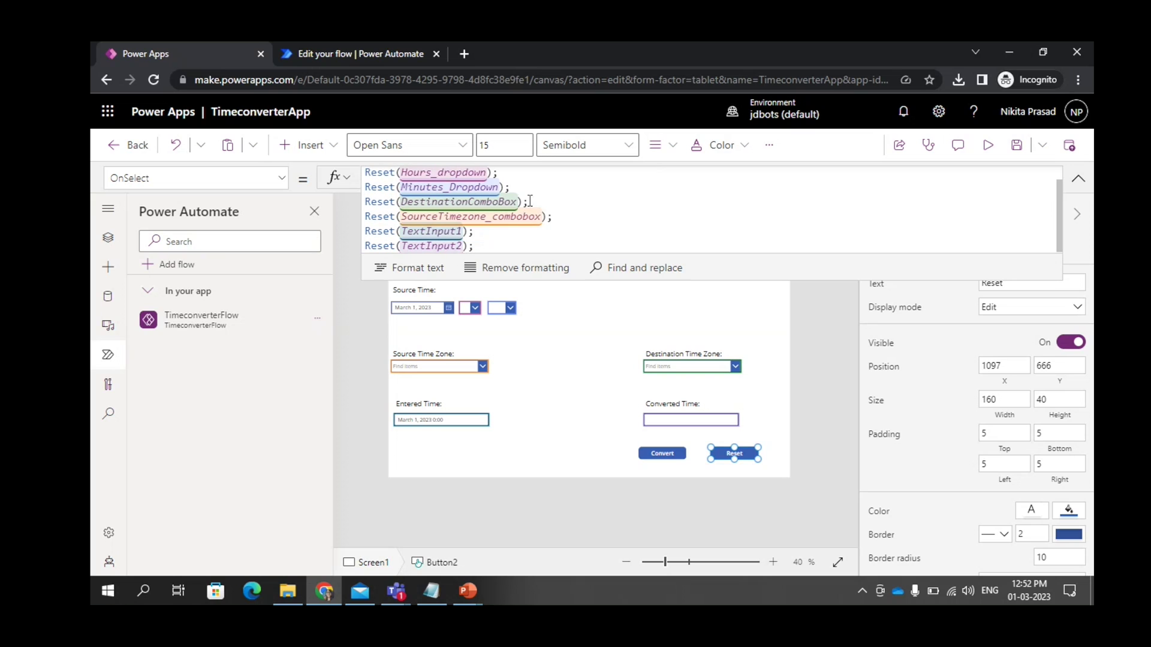
{"action": "scroll", "coordinate": [520, 216], "scroll_direction": "up", "scroll_amount": 1}
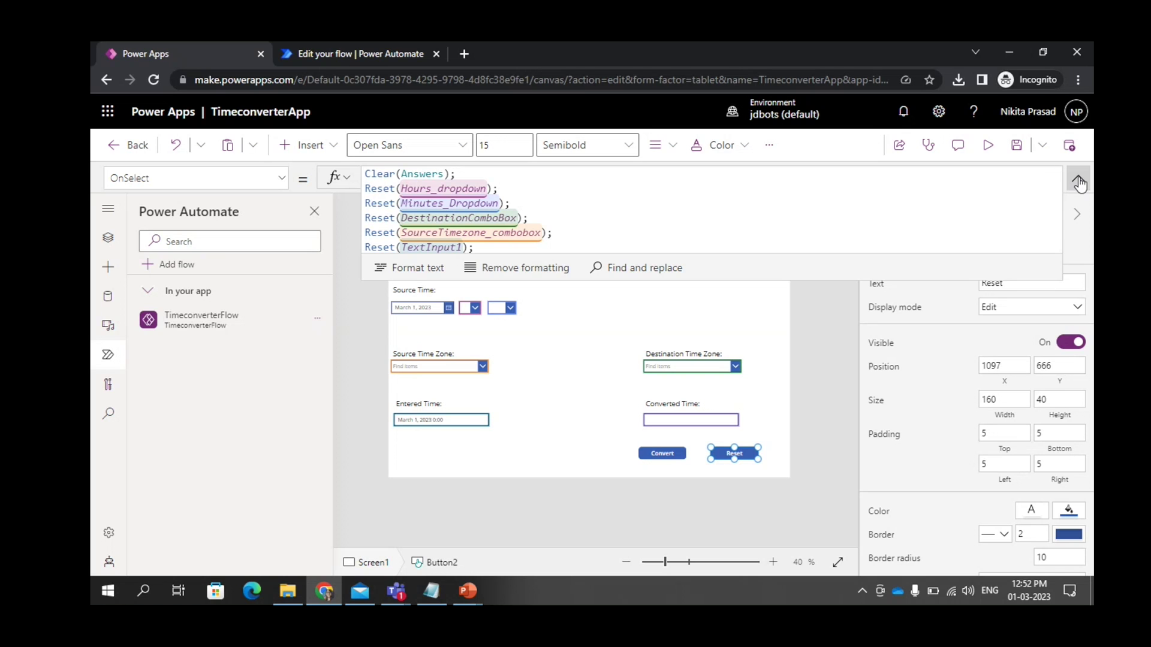
{"action": "left_click", "coordinate": [1079, 178]}
Step: Set the Default property of the Converted Time text input to First(Answers).time
{"action": "left_click", "coordinate": [698, 423]}
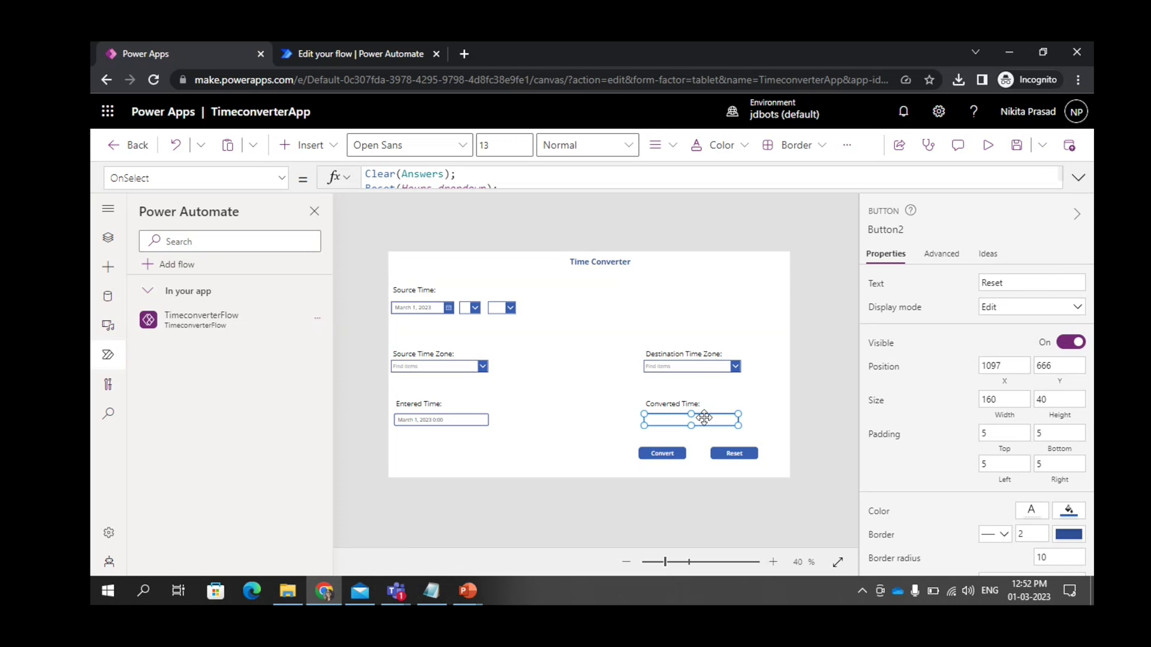
{"action": "left_click", "coordinate": [395, 177]}
{"action": "key", "text": "BackSpace"}
{"action": "key", "text": "BackSpace"}
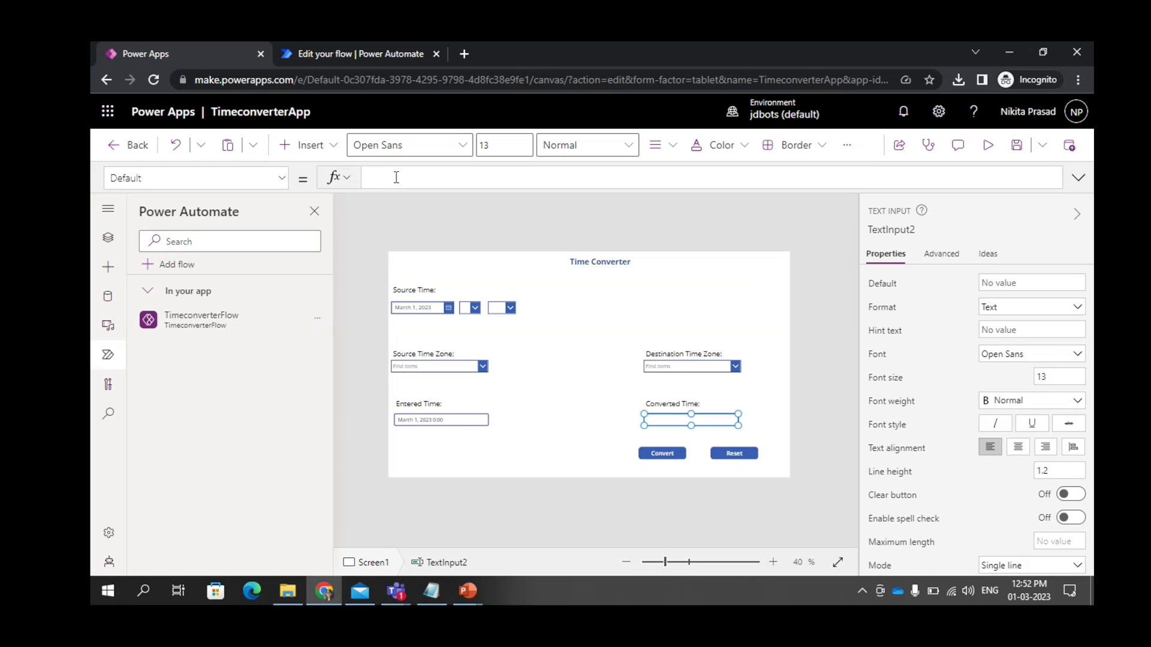
{"action": "type", "text": "First"}
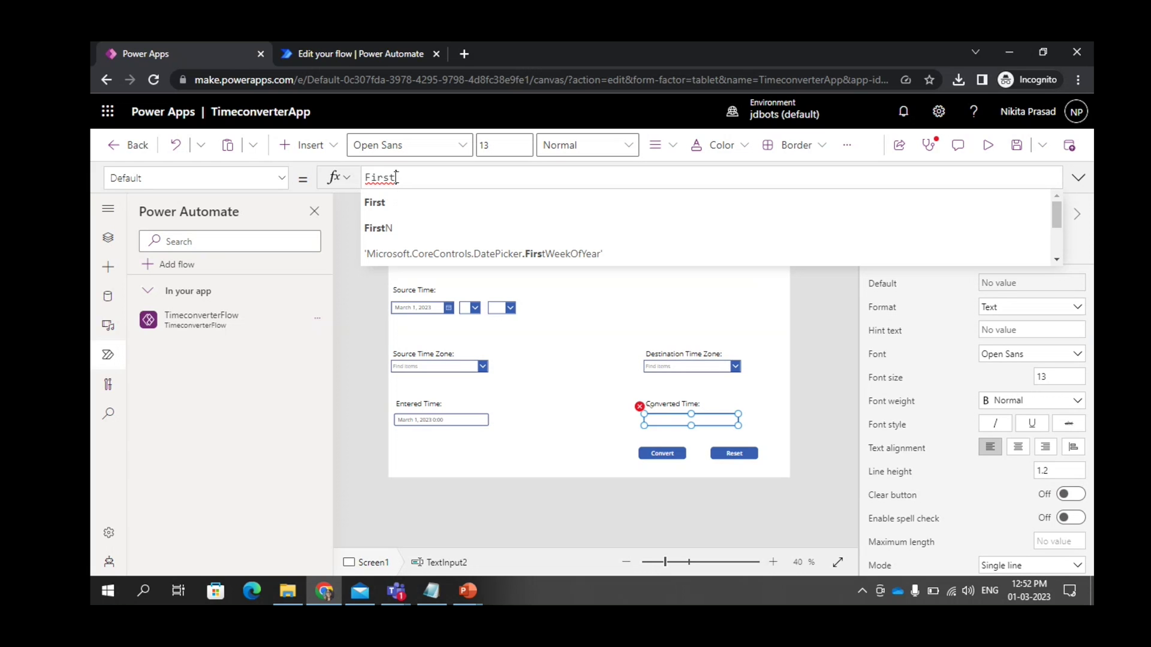
{"action": "type", "text": "("}
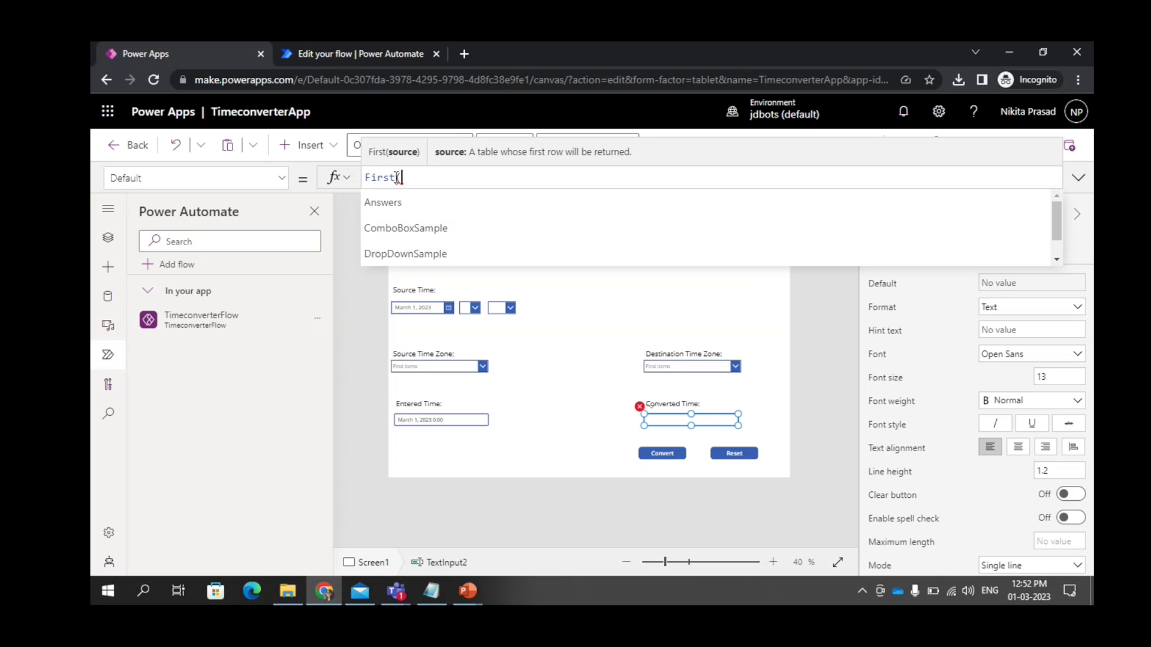
{"action": "key", "text": "Tab"}
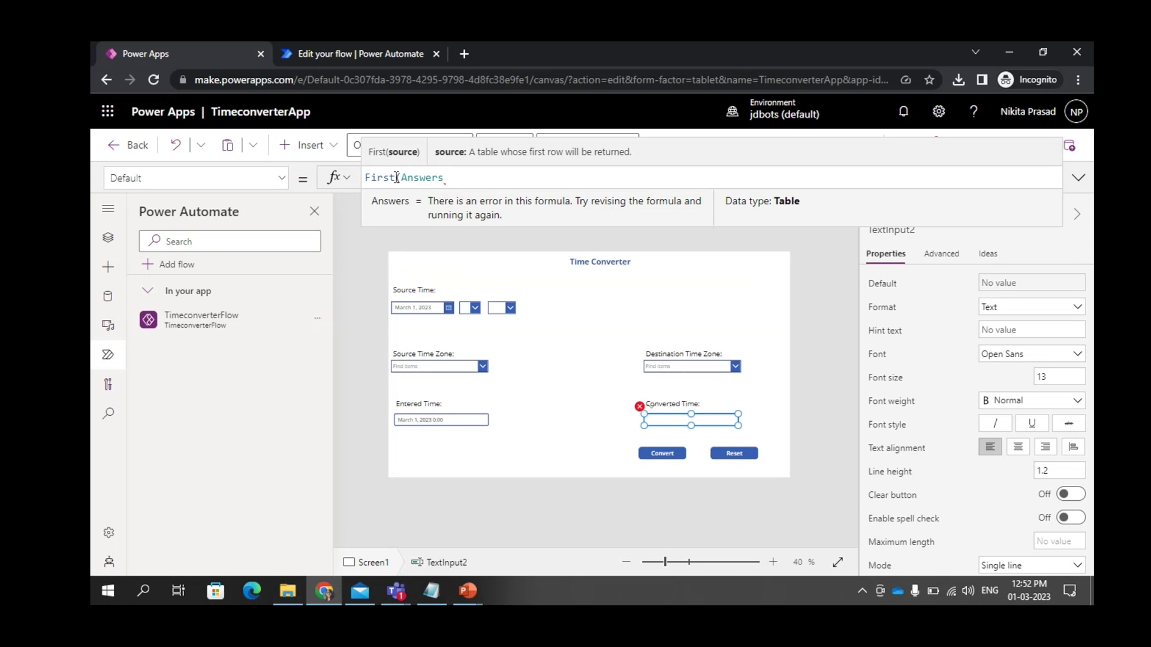
{"action": "type", "text": ")."}
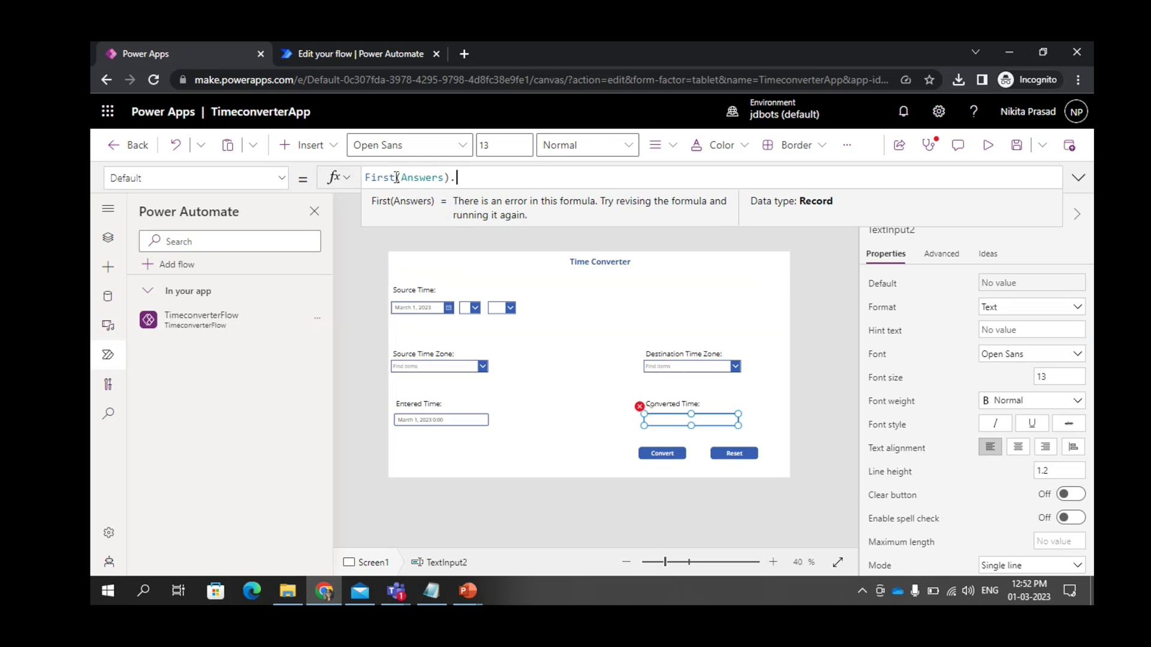
{"action": "key", "text": "Down"}
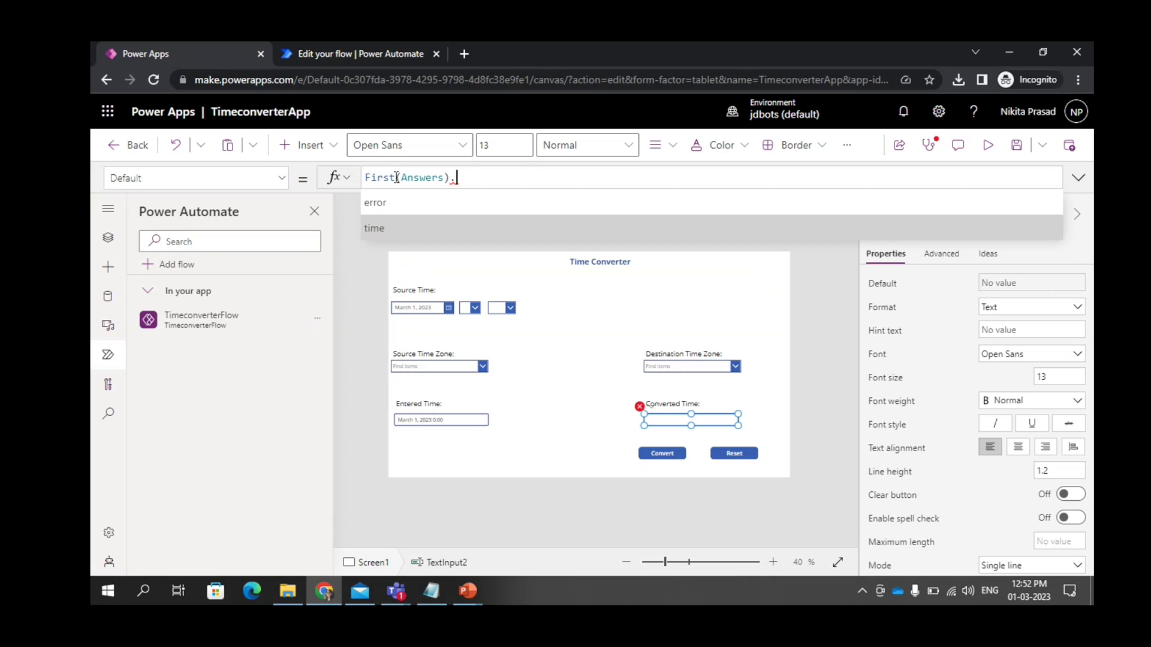
{"action": "key", "text": "Tab"}
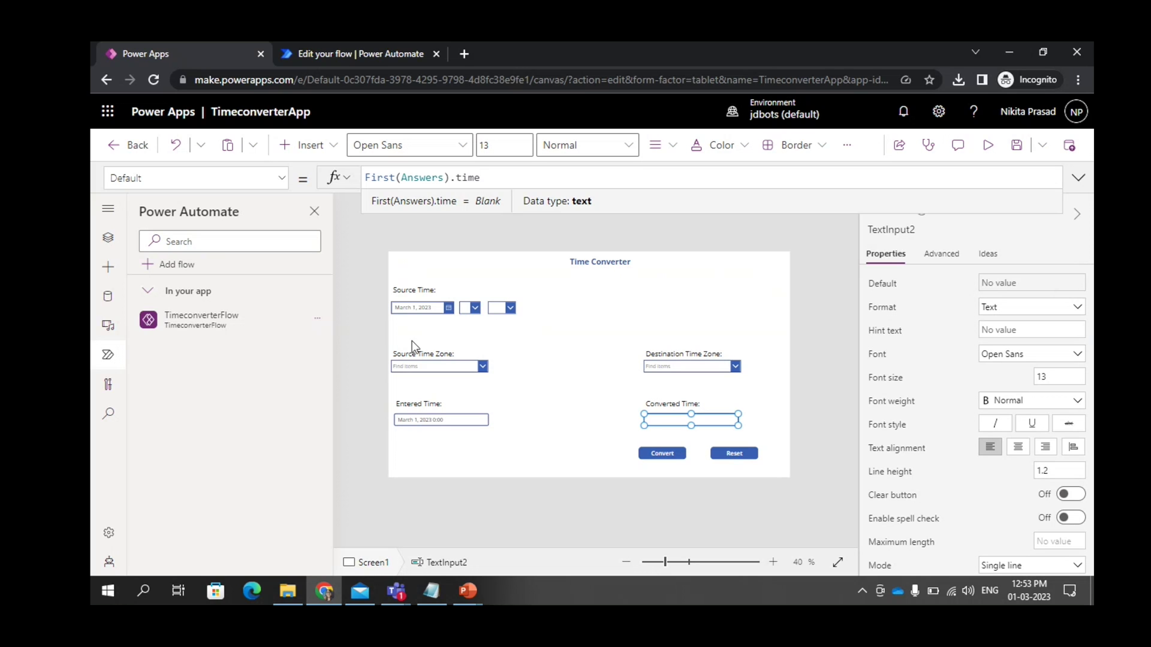
Step: Preview the app and set the source time to March 8, 2023, with hour 06 and minute 04
{"action": "left_click", "coordinate": [428, 306]}
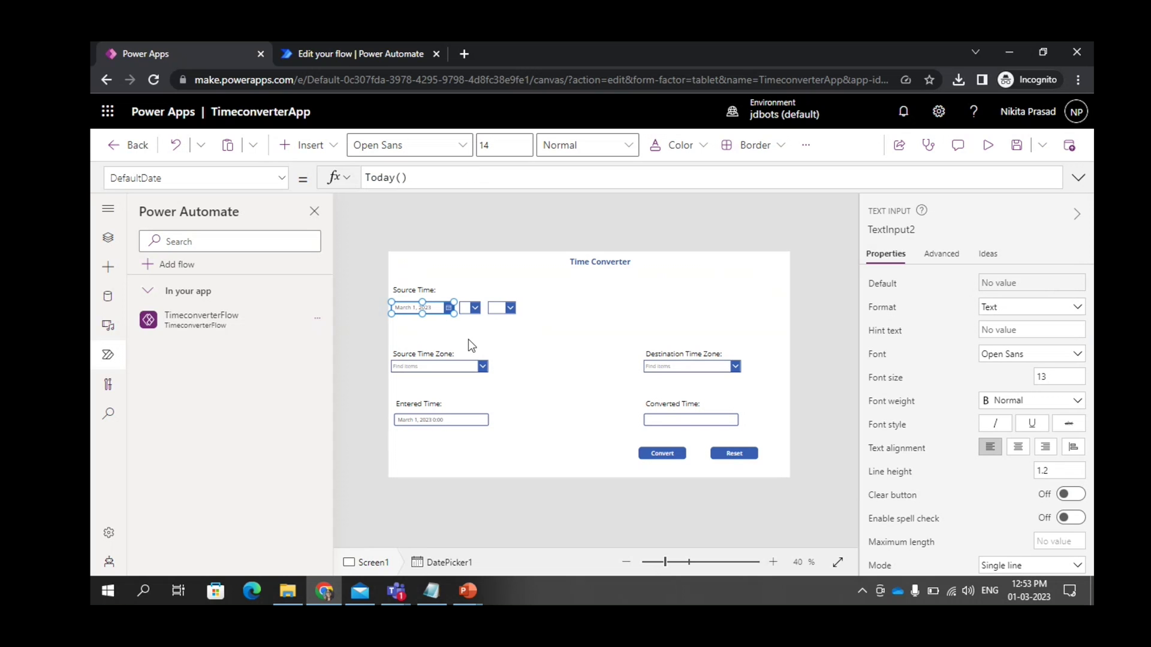
{"action": "left_click", "coordinate": [988, 147]}
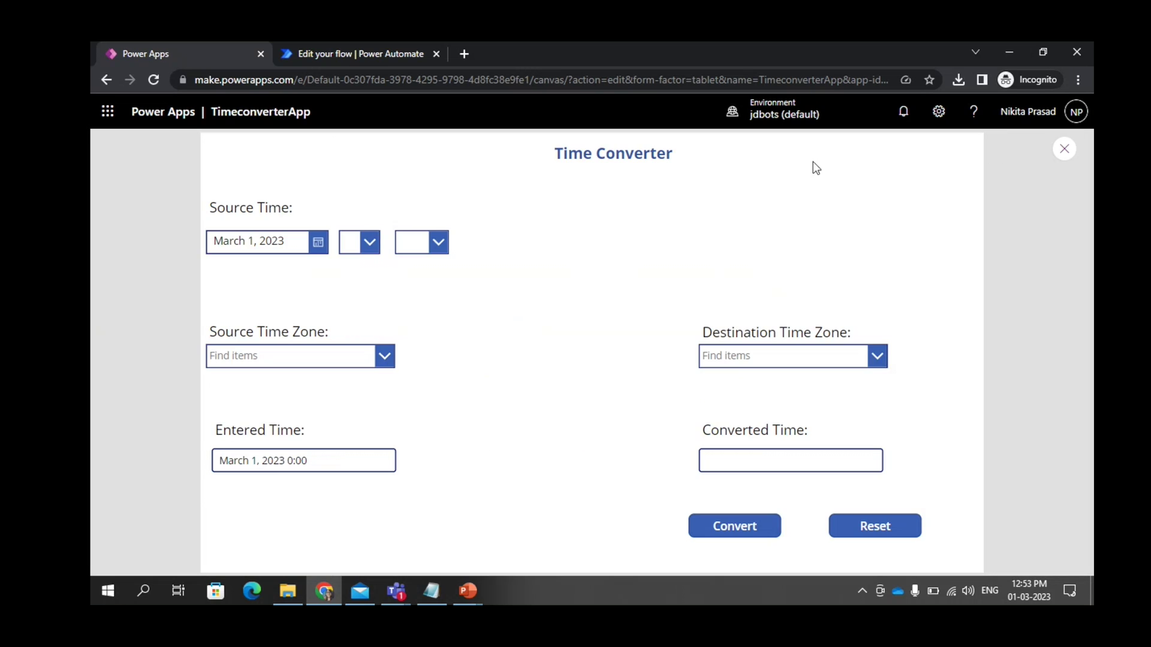
{"action": "left_click", "coordinate": [316, 252]}
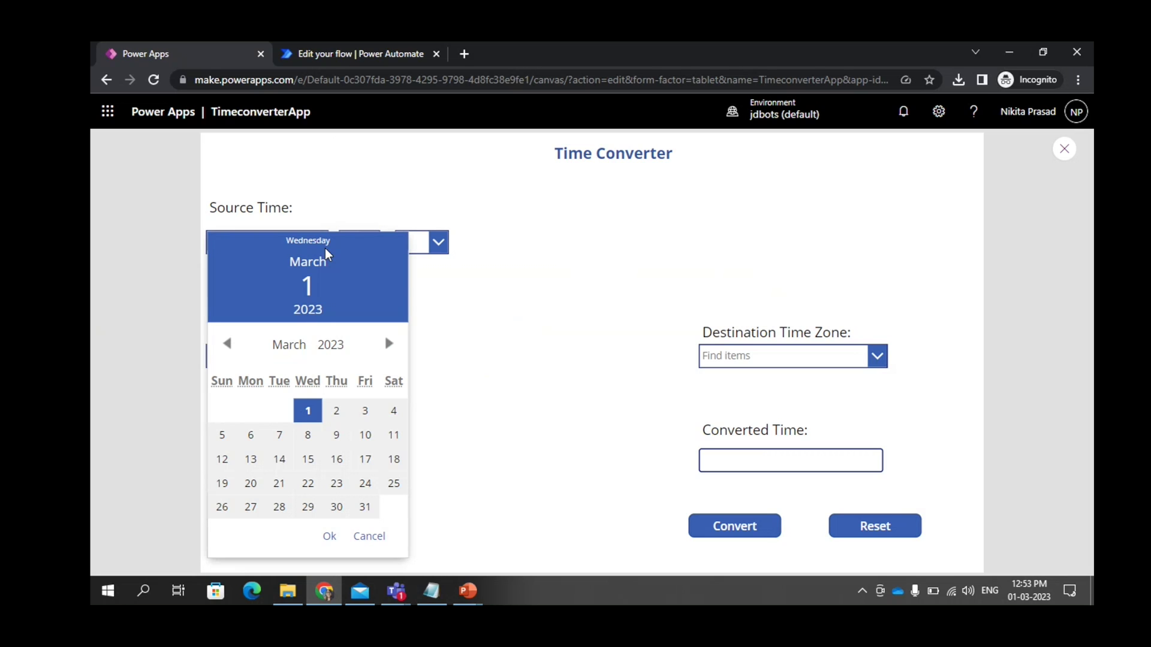
{"action": "left_click", "coordinate": [309, 439]}
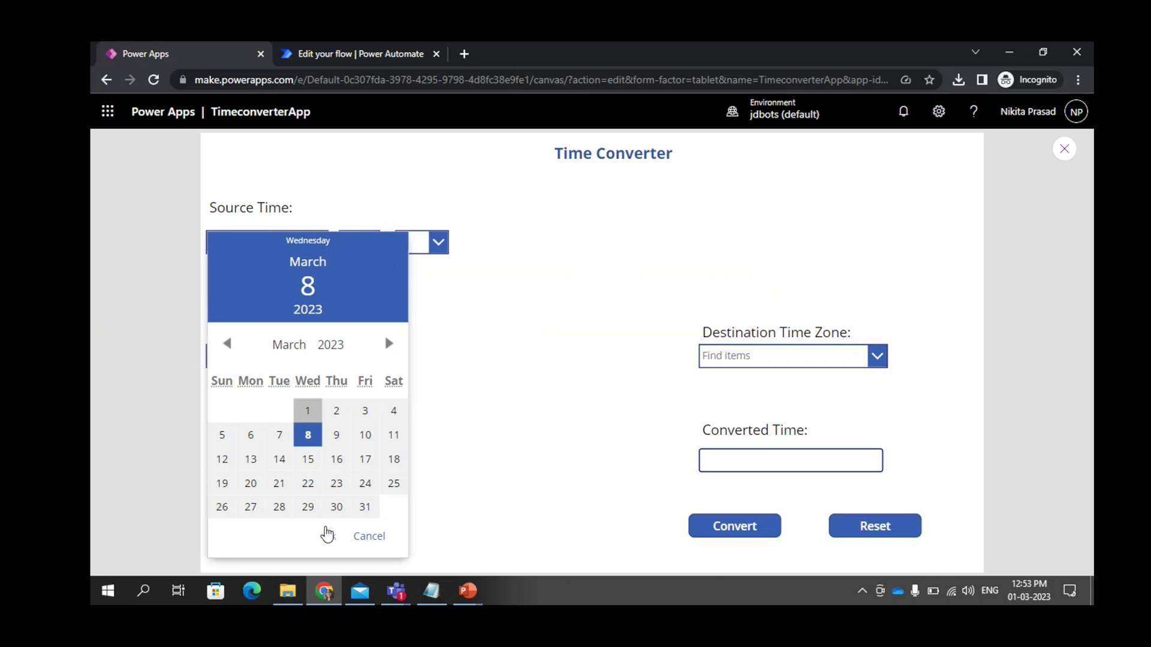
{"action": "left_click", "coordinate": [328, 536]}
{"action": "left_click", "coordinate": [361, 237]}
{"action": "scroll", "coordinate": [361, 378], "scroll_direction": "down", "scroll_amount": 1}
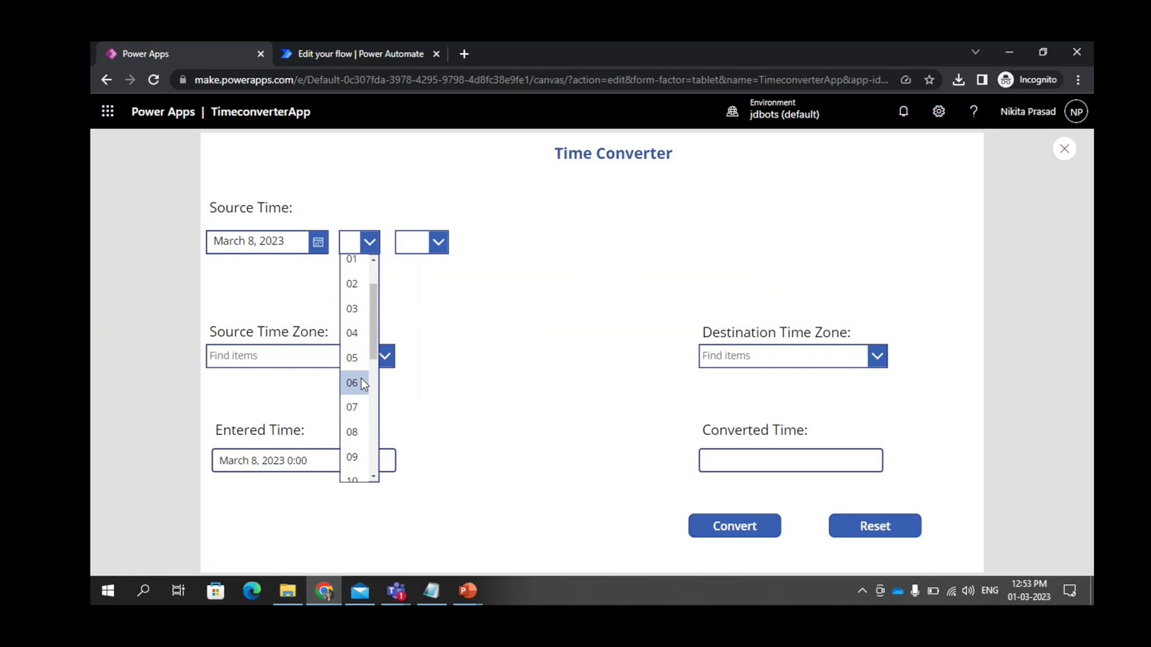
{"action": "left_click", "coordinate": [362, 384]}
{"action": "left_click", "coordinate": [444, 245]}
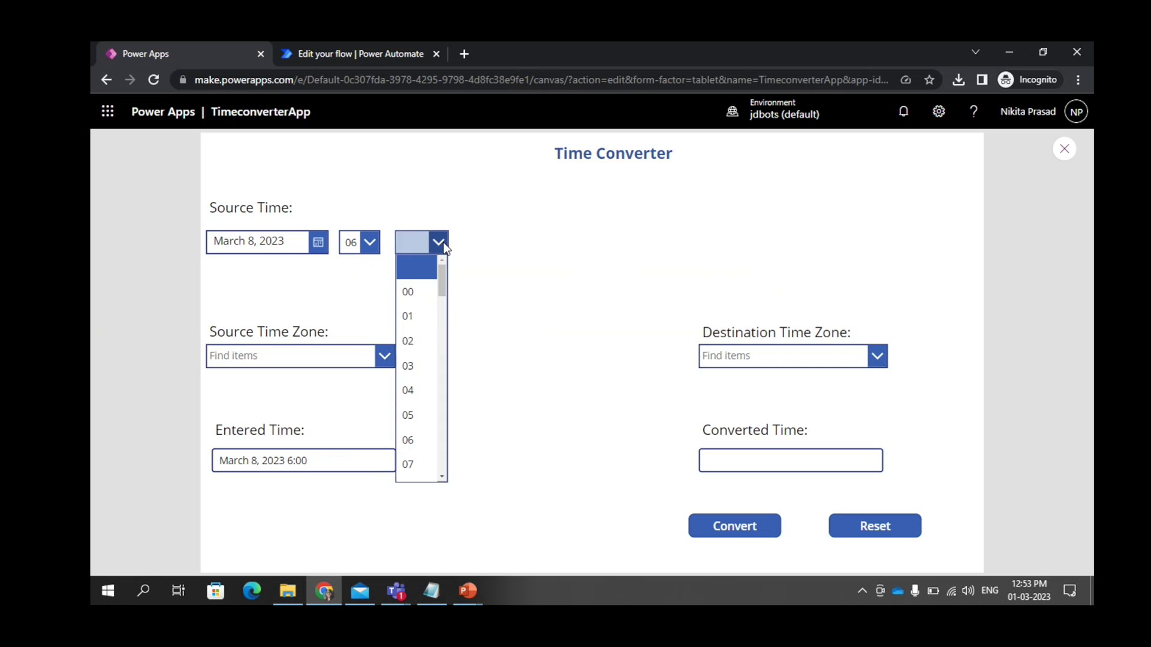
{"action": "left_click", "coordinate": [418, 382]}
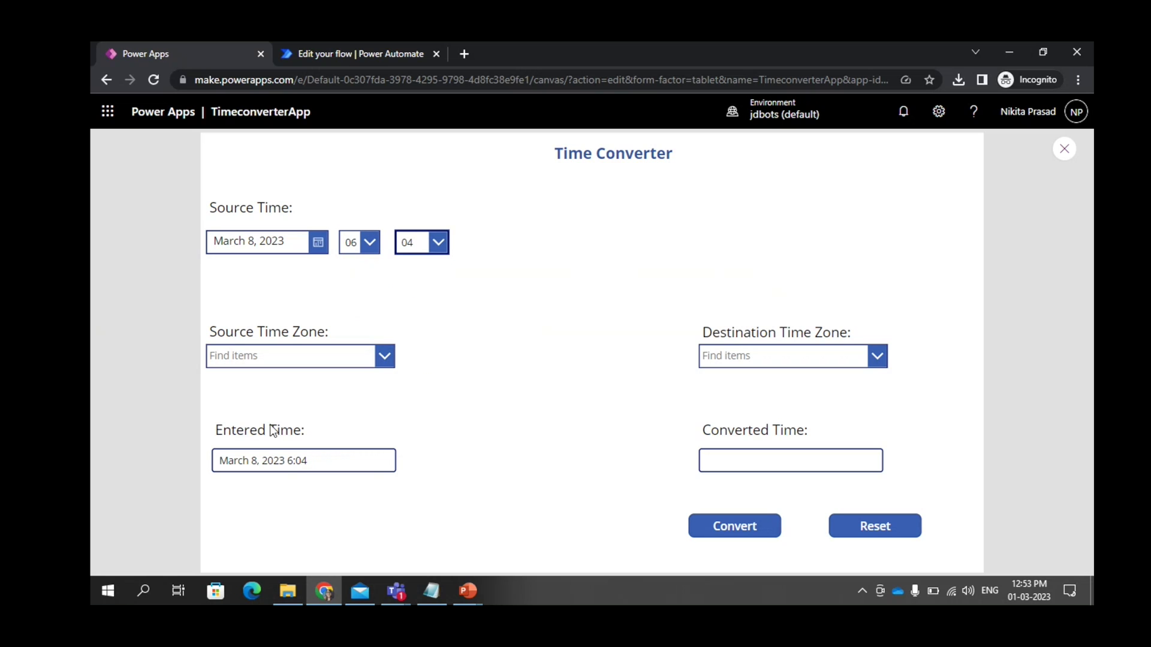
Step: Search the source time zones for "kol" and choose (GMT+05:30) Chennai, Kolkata, Mumbai, New Delhi
{"action": "left_click", "coordinate": [384, 357]}
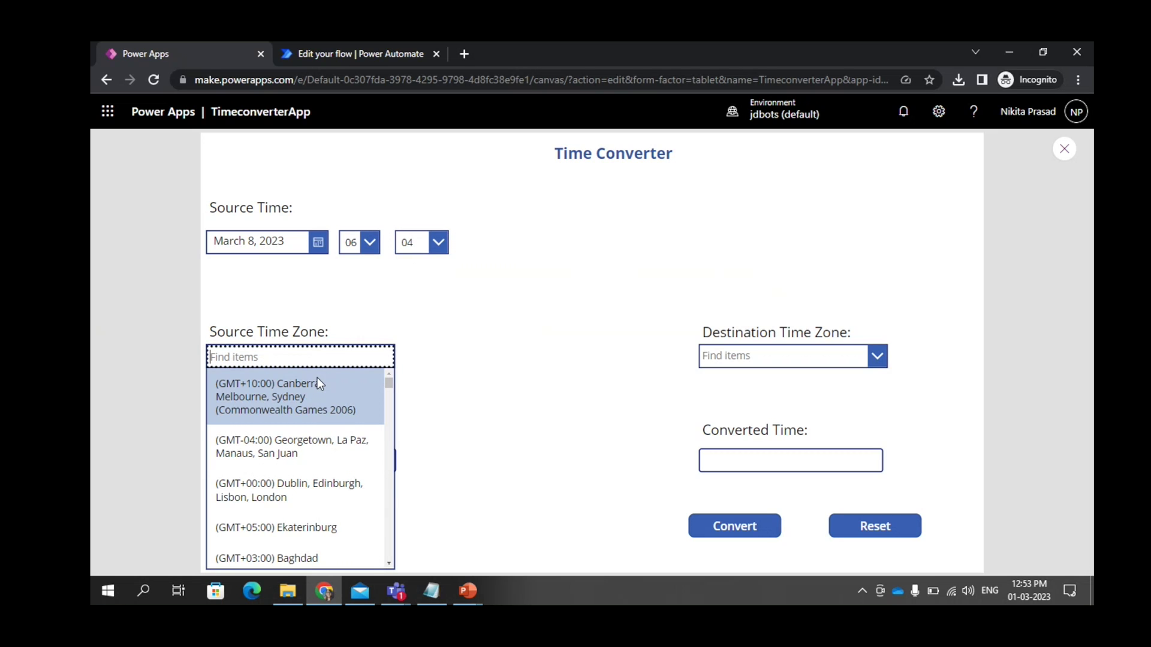
{"action": "type", "text": "kol"}
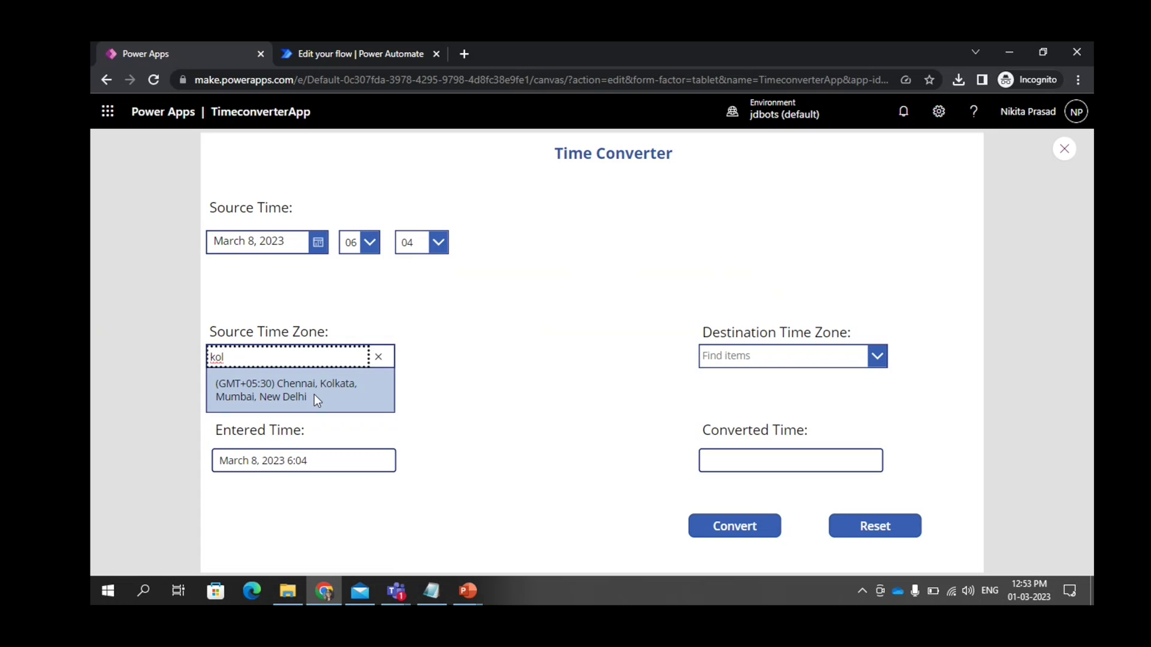
{"action": "left_click", "coordinate": [314, 394]}
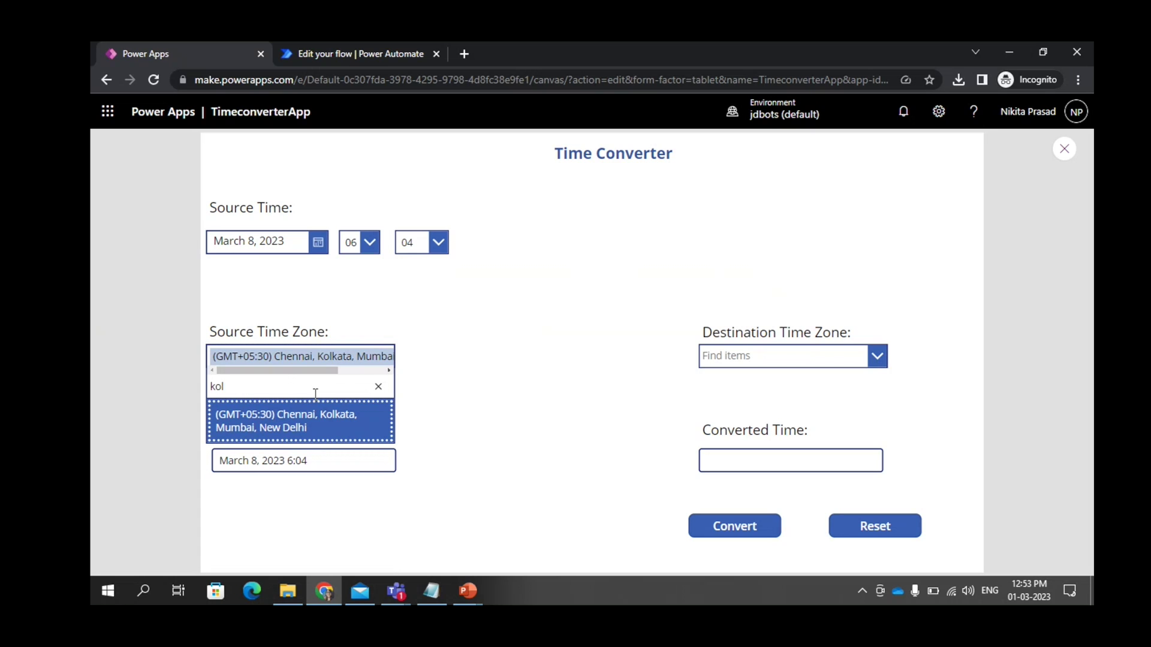
{"action": "left_click", "coordinate": [378, 387]}
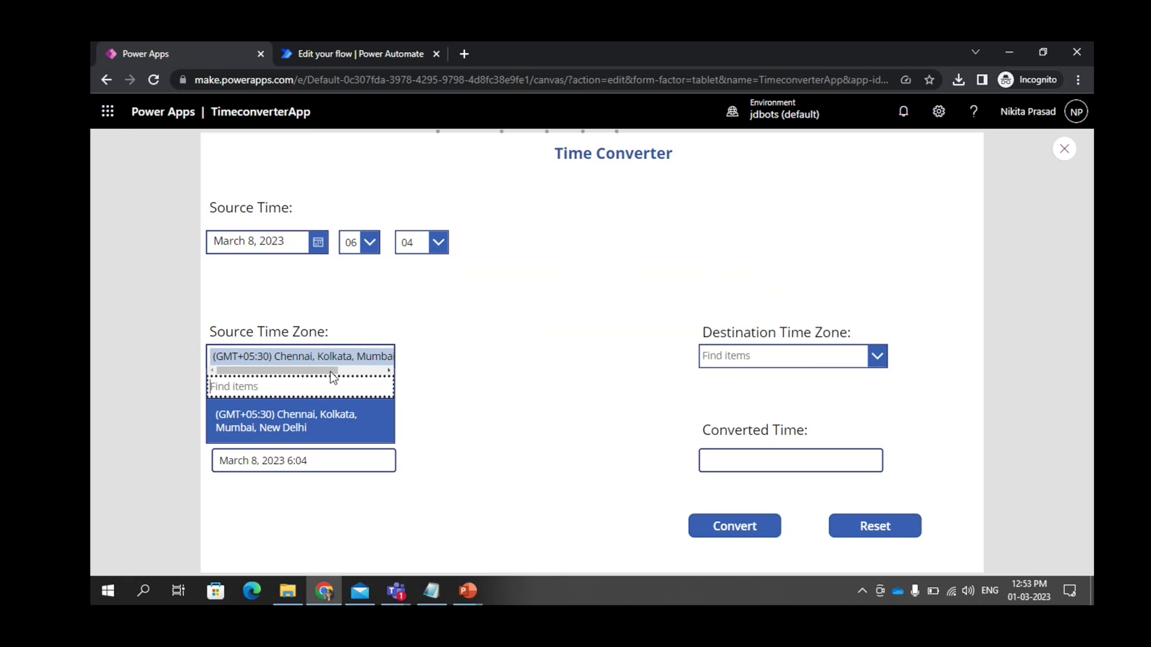
{"action": "left_click", "coordinate": [398, 378]}
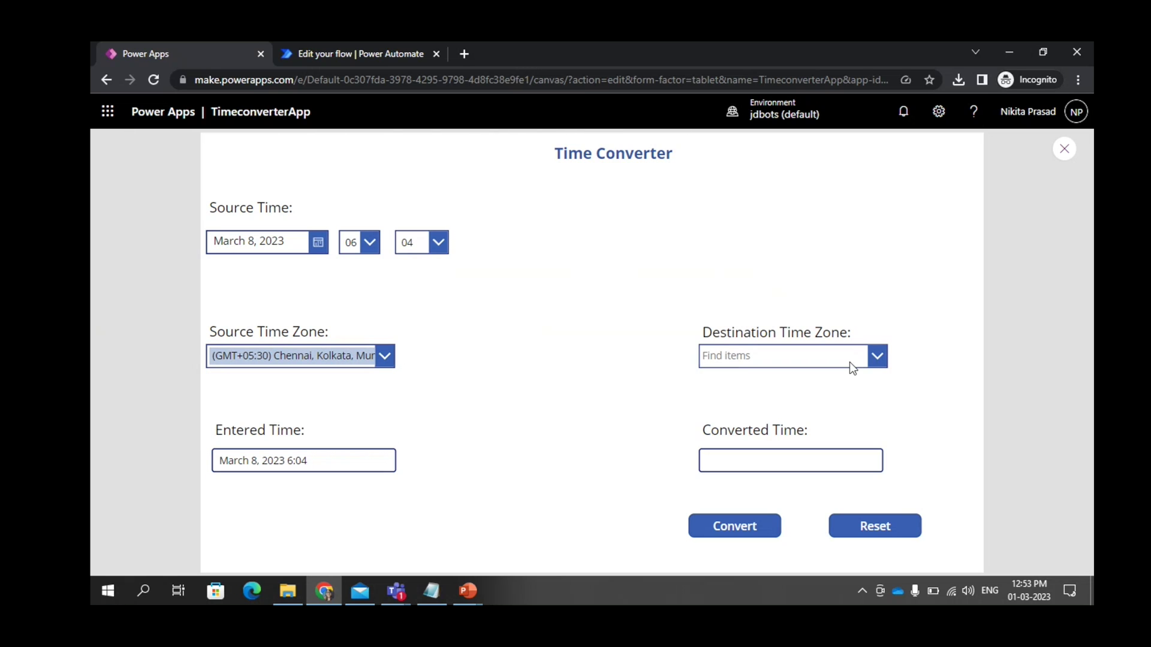
Step: Choose (GMT-05:00) Eastern Time (US & Canada) as the destination time zone by searching "east", and run the conversion
{"action": "left_click", "coordinate": [876, 357]}
{"action": "type", "text": "east"}
{"action": "left_click", "coordinate": [783, 389]}
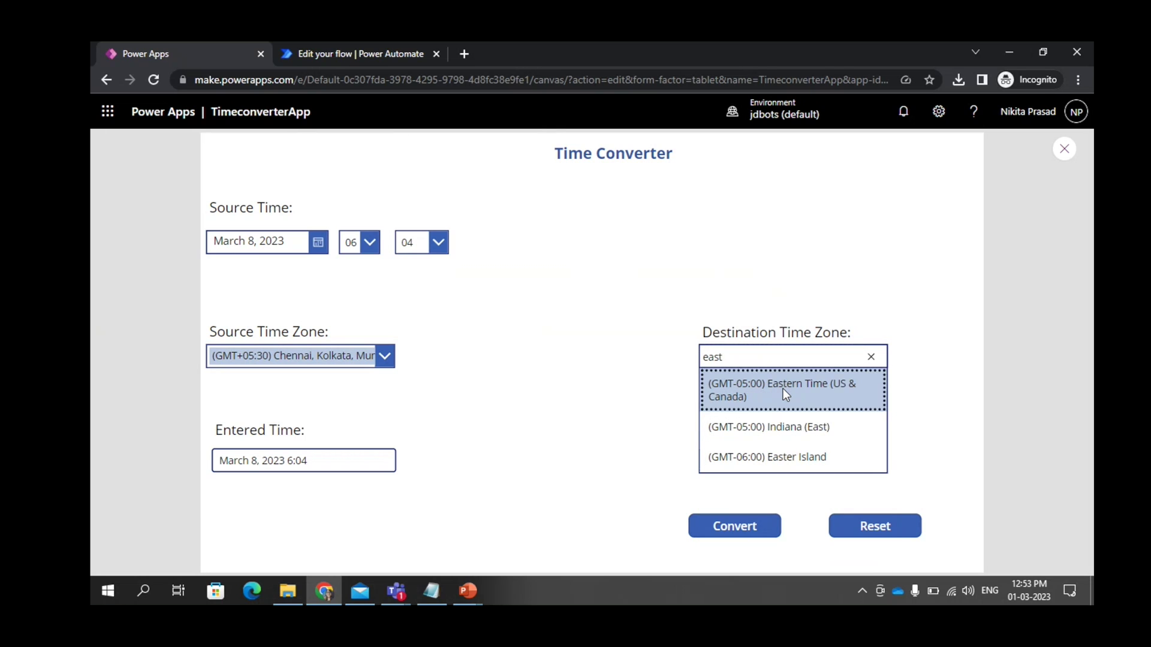
{"action": "left_click", "coordinate": [871, 386]}
{"action": "left_click", "coordinate": [927, 390]}
{"action": "left_click", "coordinate": [771, 530]}
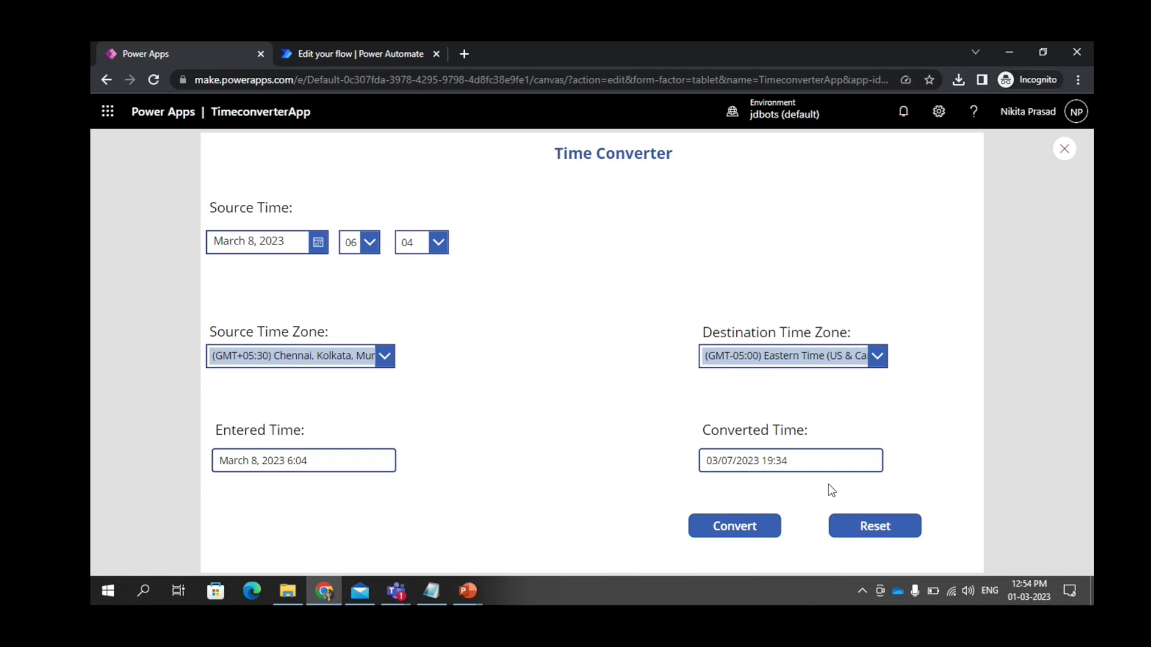
Step: Test the app's Reset button, exit the preview, and dismiss the canvas testing tip
{"action": "left_click", "coordinate": [857, 536]}
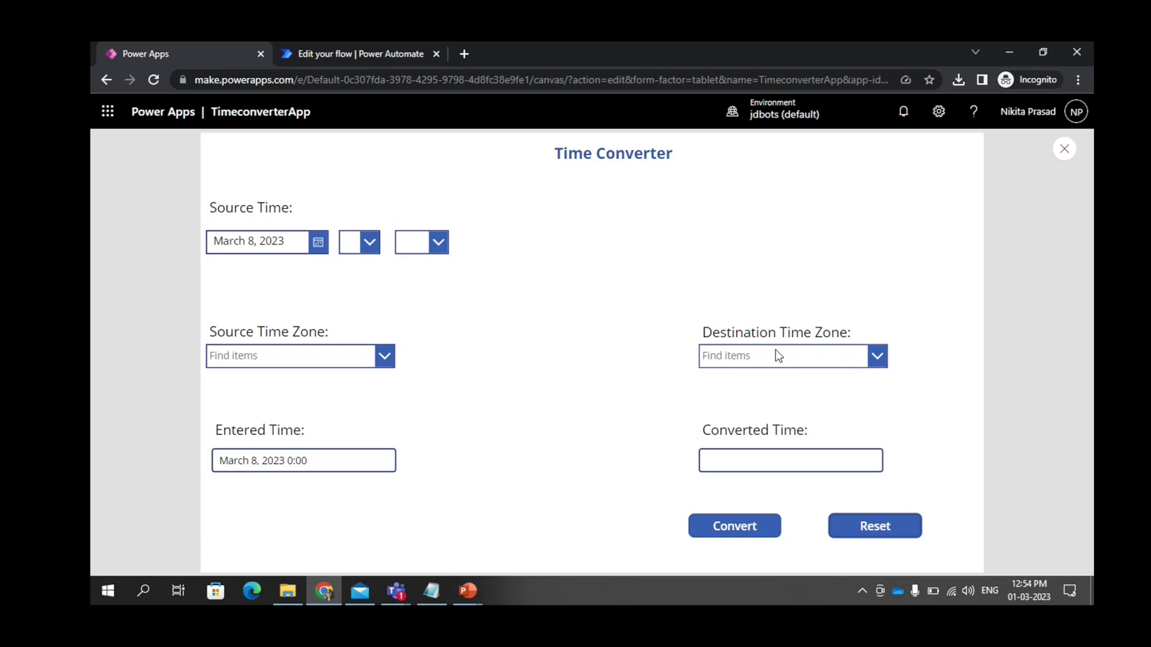
{"action": "left_click", "coordinate": [1066, 150]}
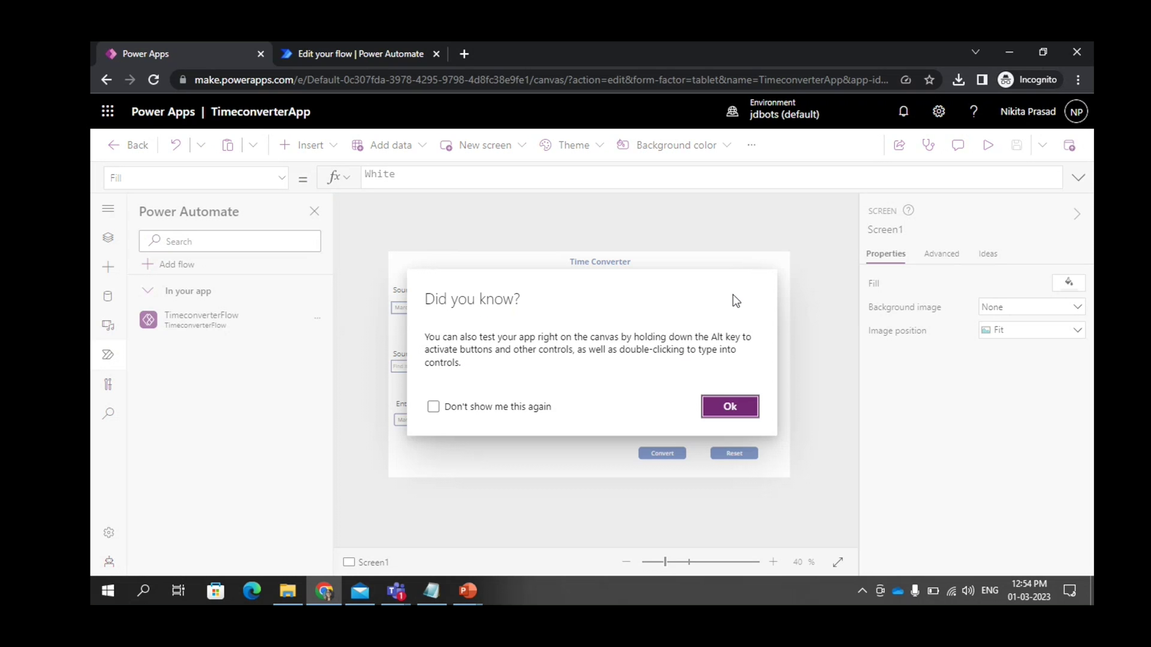
{"action": "left_click", "coordinate": [728, 407]}
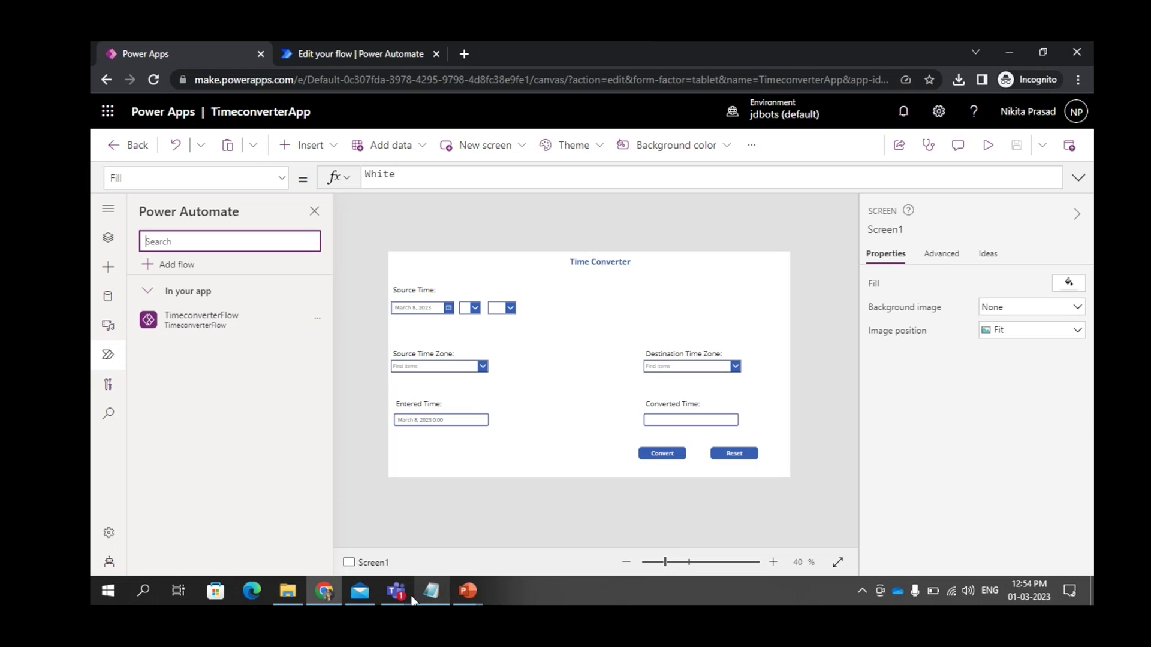
Step: Switch to the Engineering Meeting window in Microsoft Teams and stop sharing the screen
{"action": "mouse_move", "coordinate": [405, 598]}
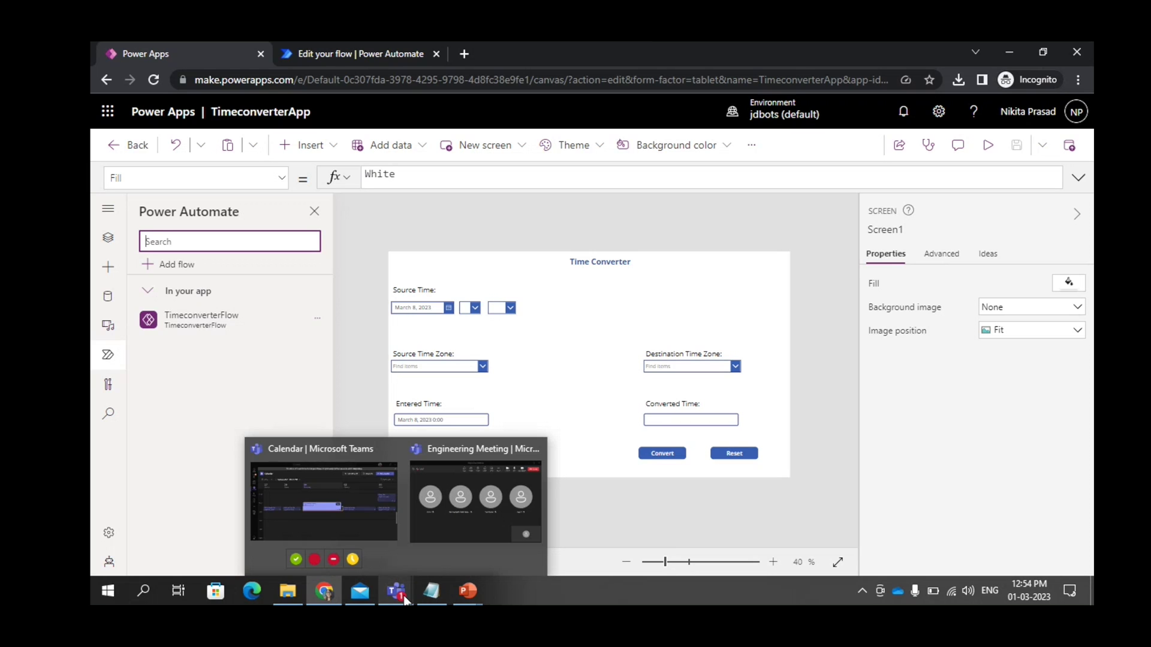
{"action": "left_click", "coordinate": [435, 561]}
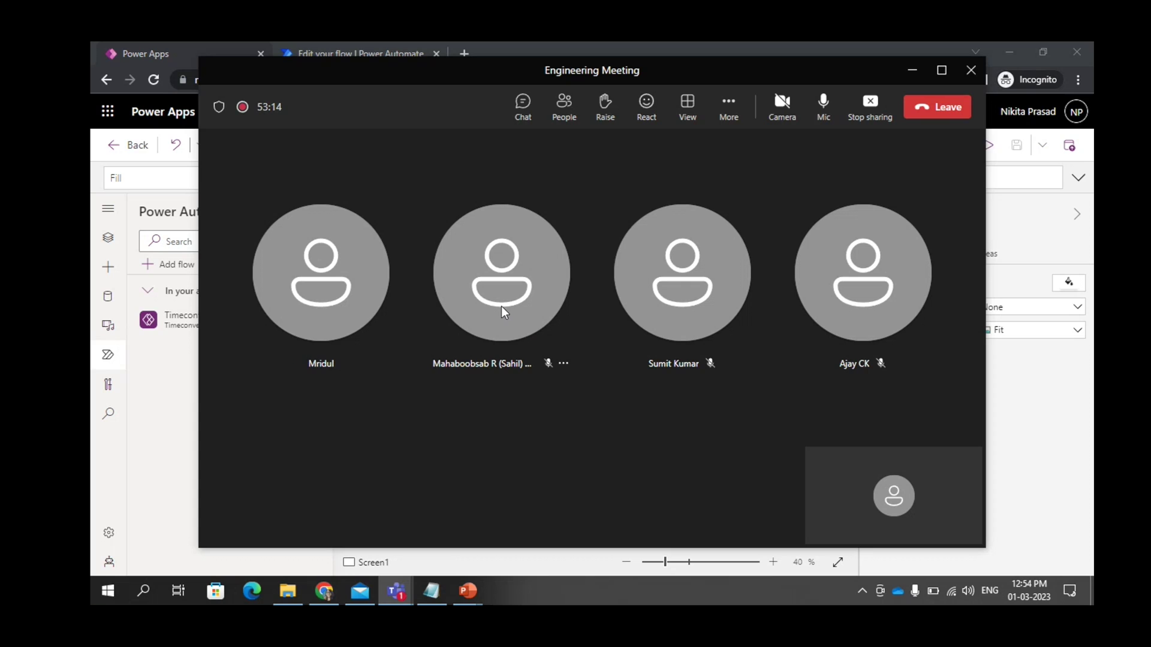
{"action": "mouse_move", "coordinate": [642, 268]}
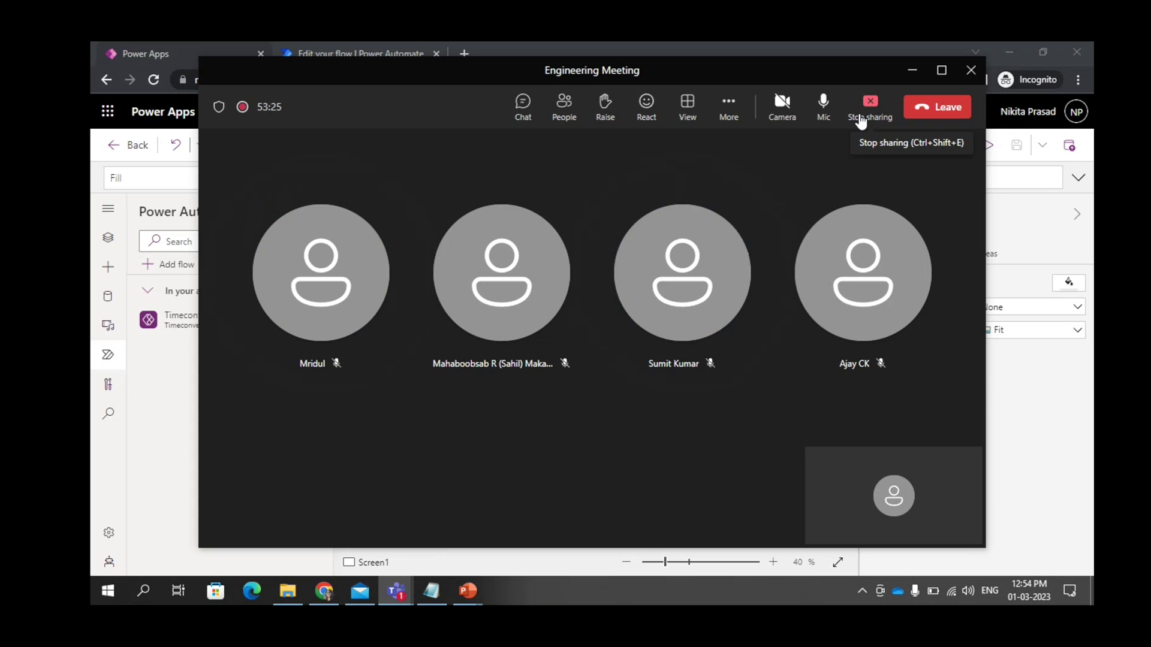
{"action": "left_click", "coordinate": [863, 122]}
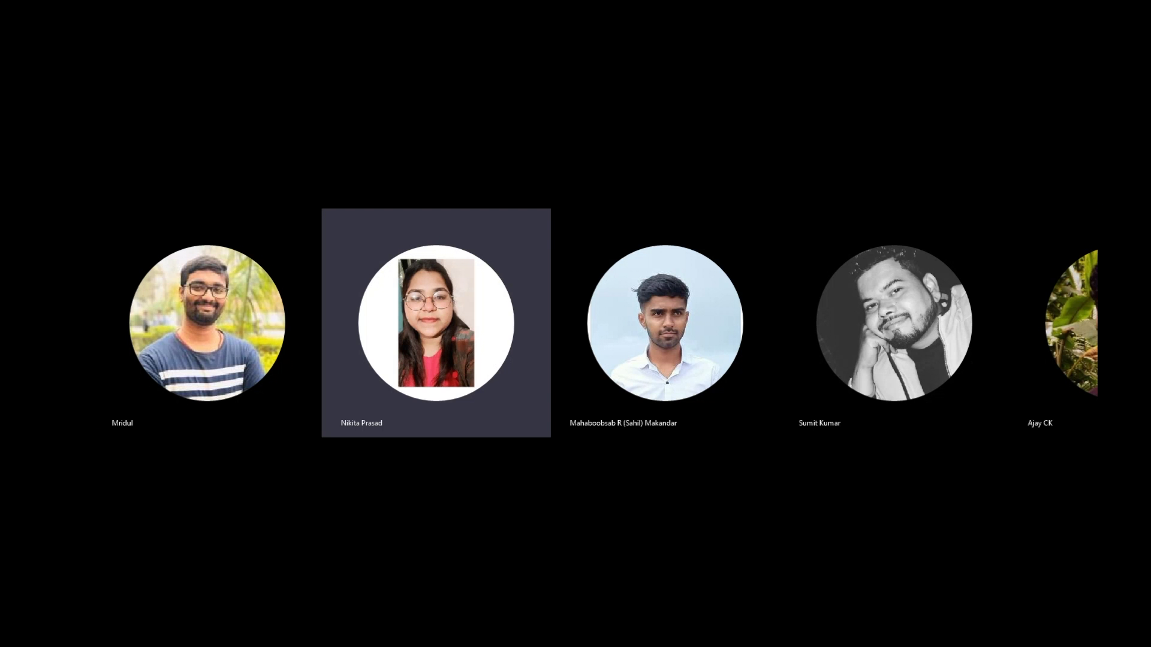